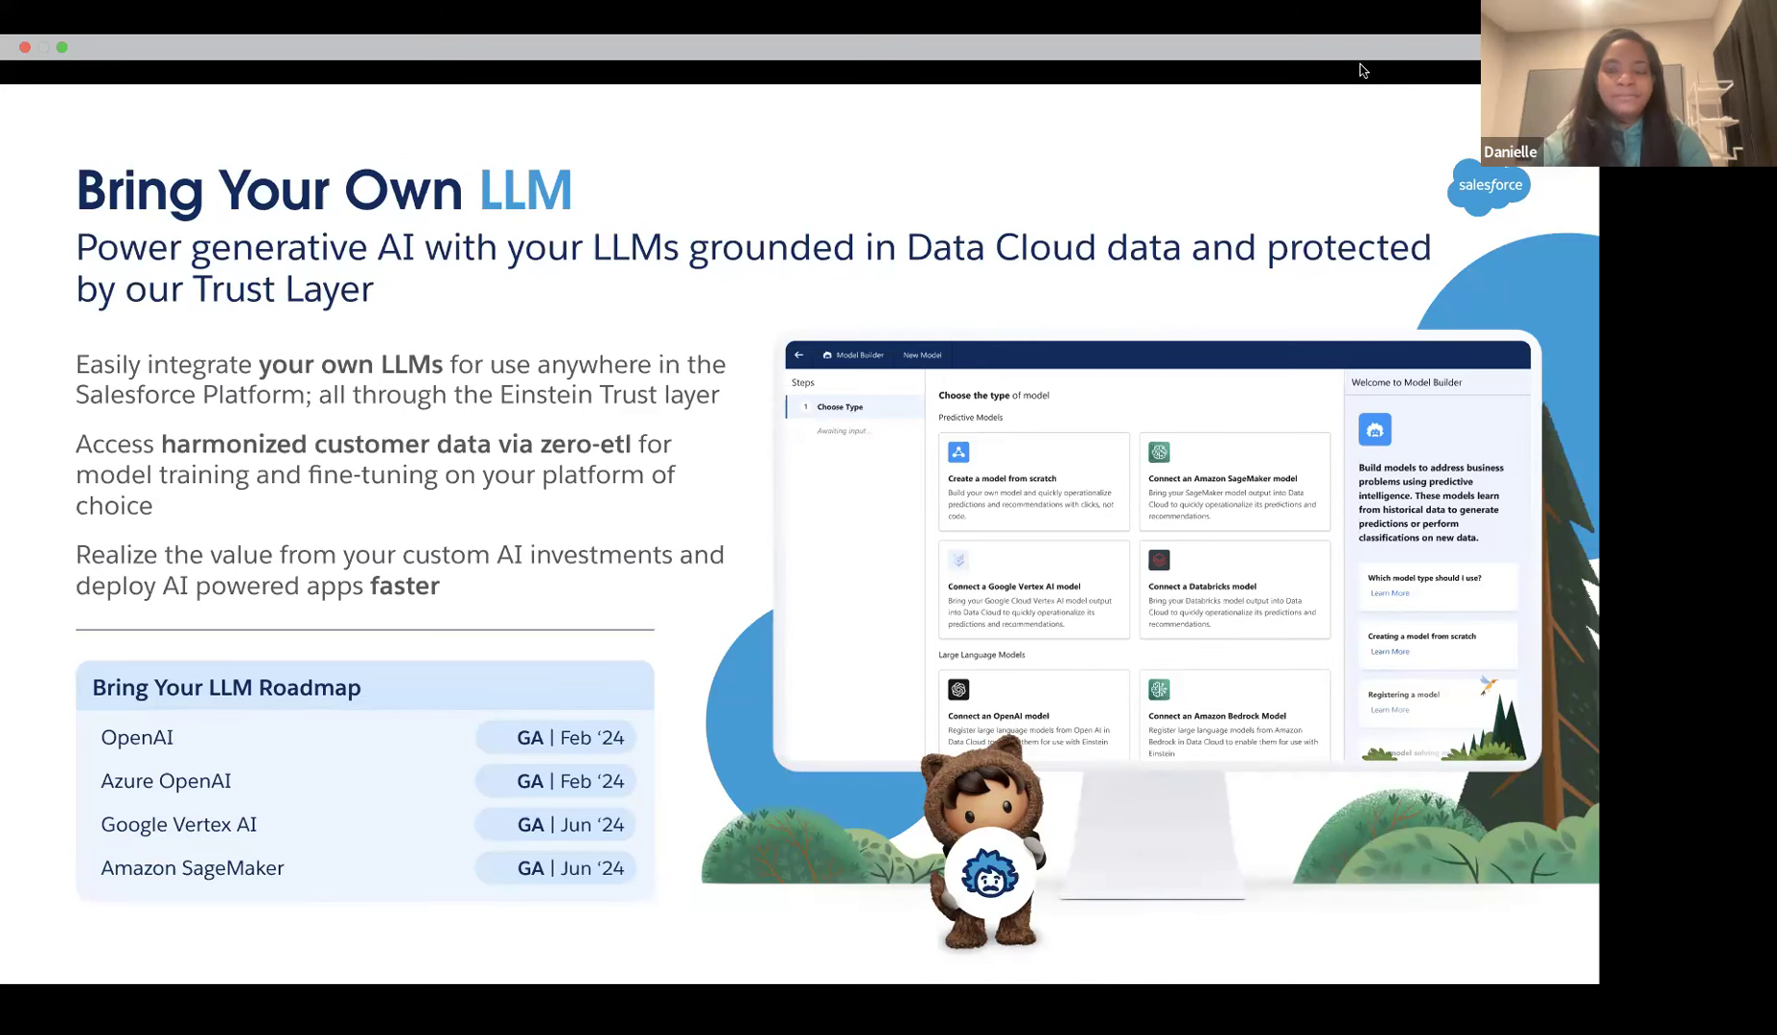
- Advance to the Demo slide (17) and exit the slideshow back to the editor
key("Right")
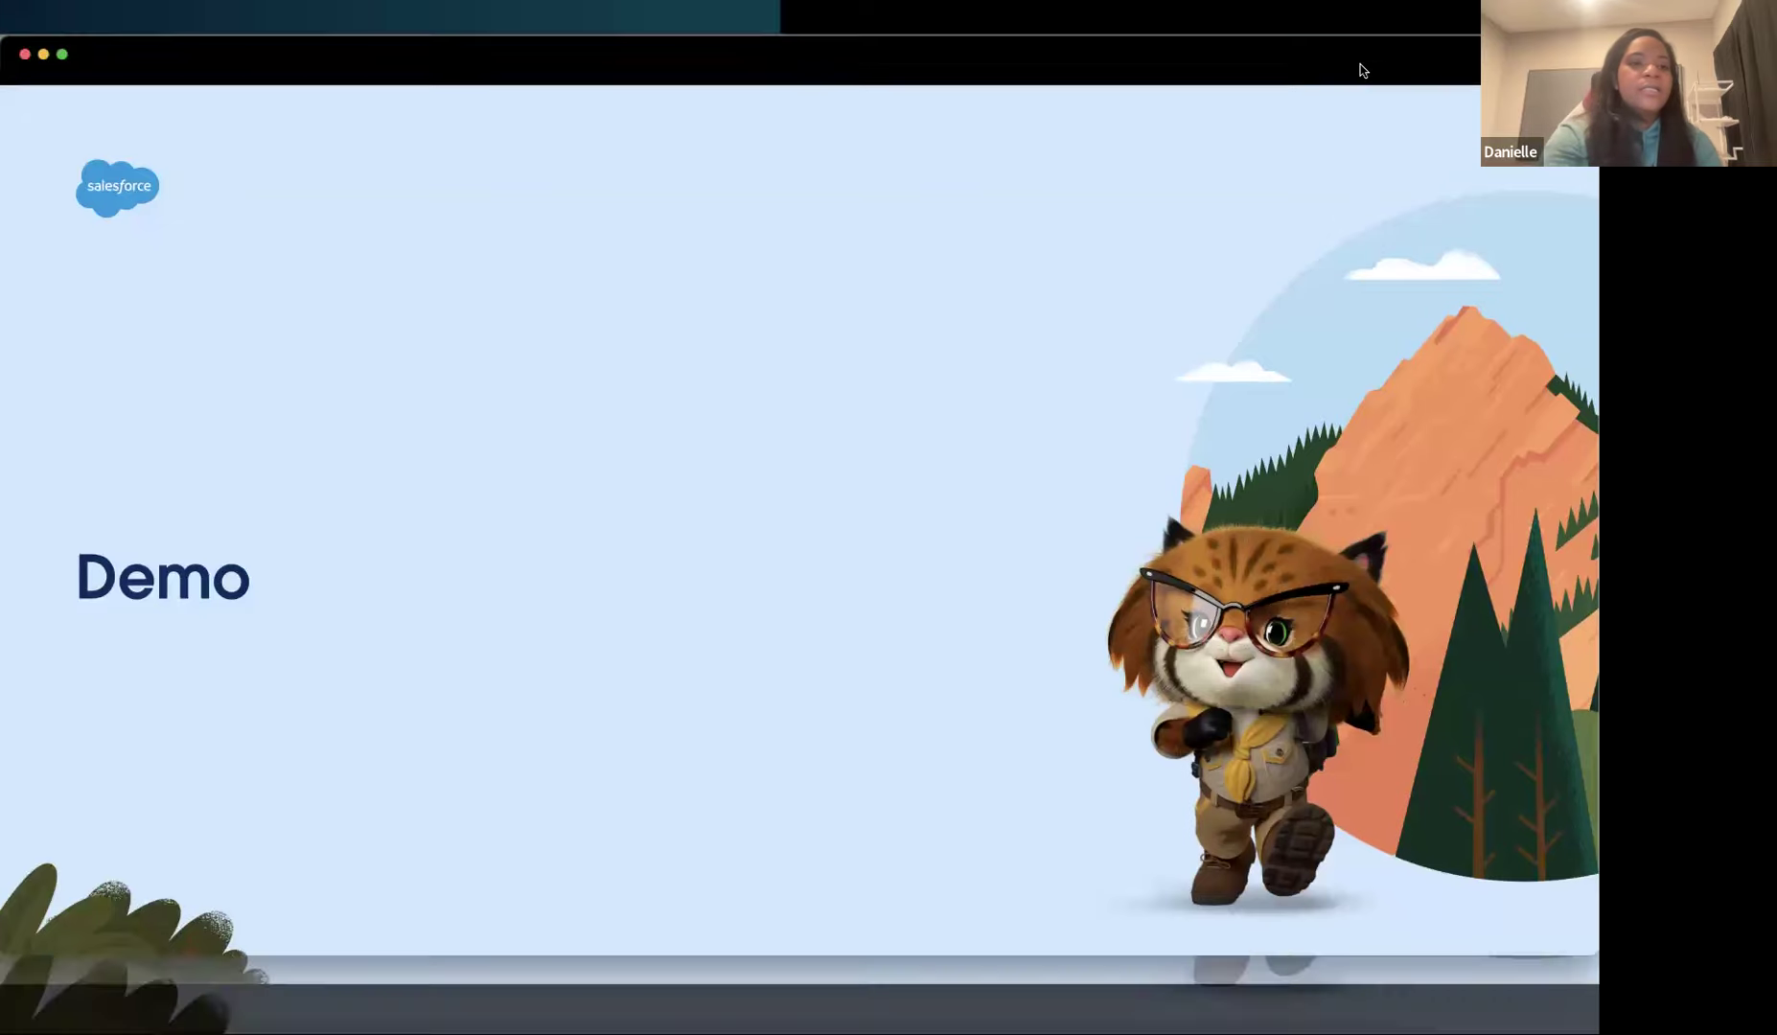
key("Escape")
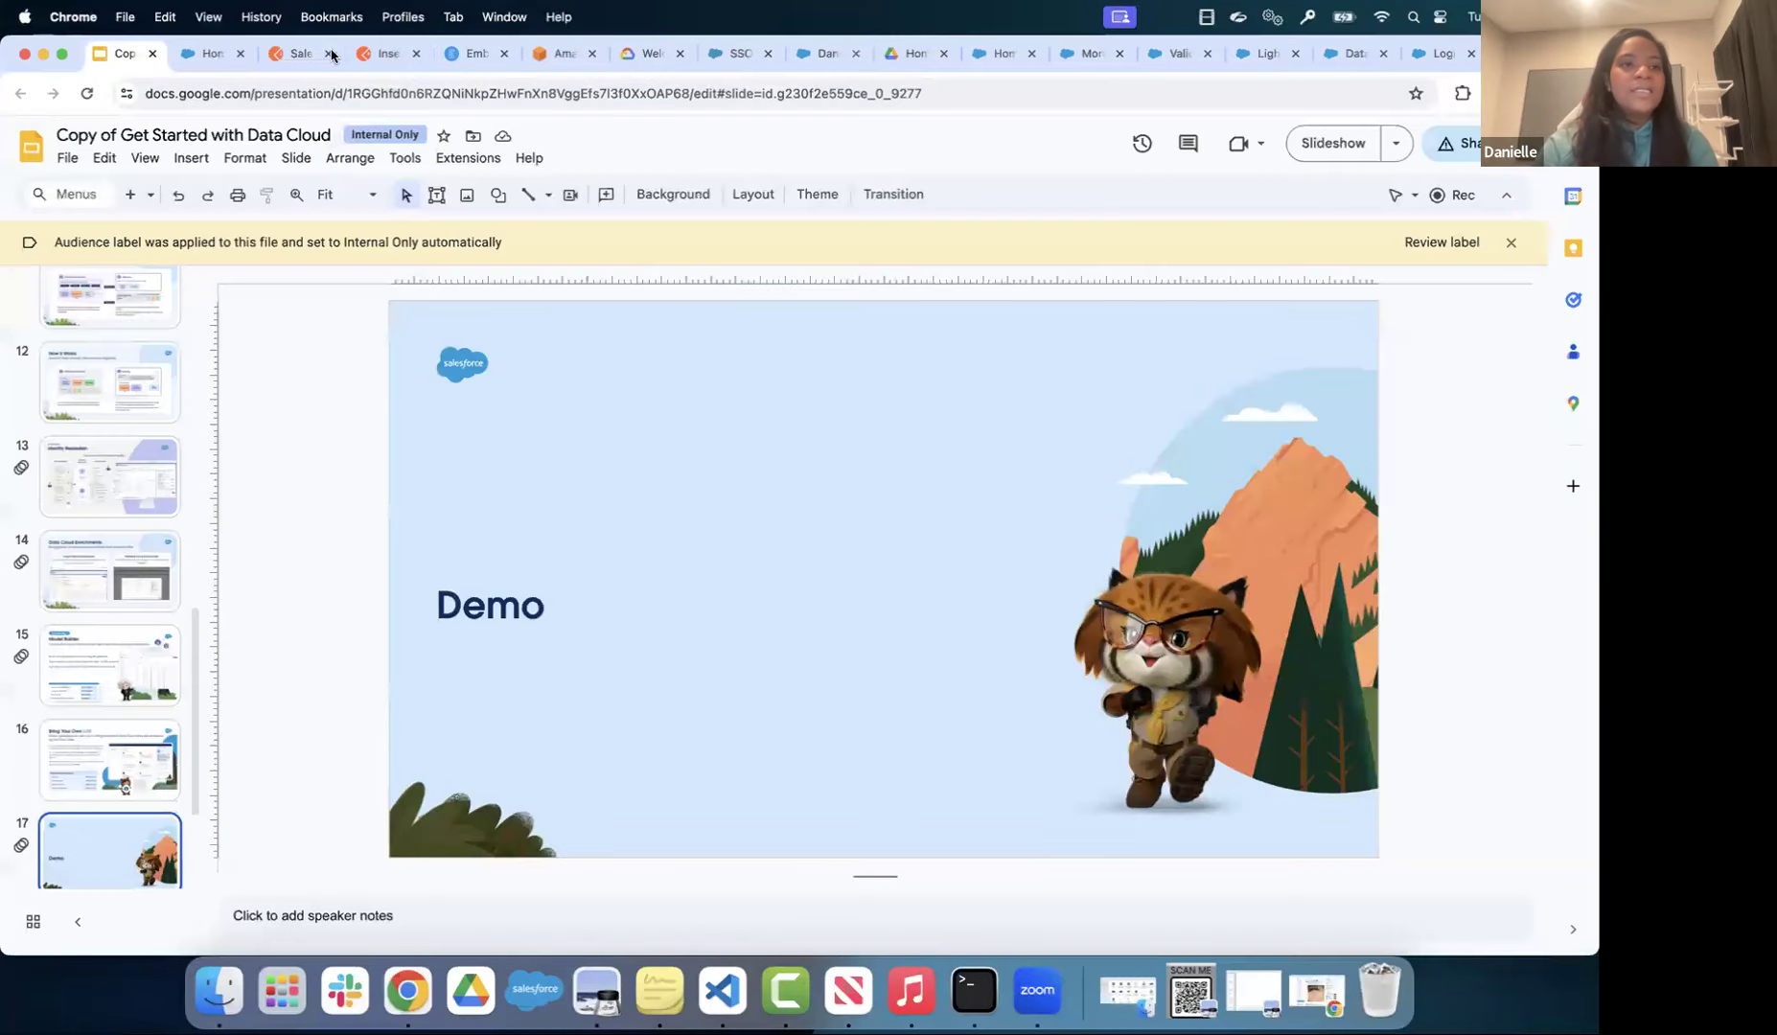
- Switch to the Salesforce Data Cloud home page with its data streams list
left_click(204, 60)
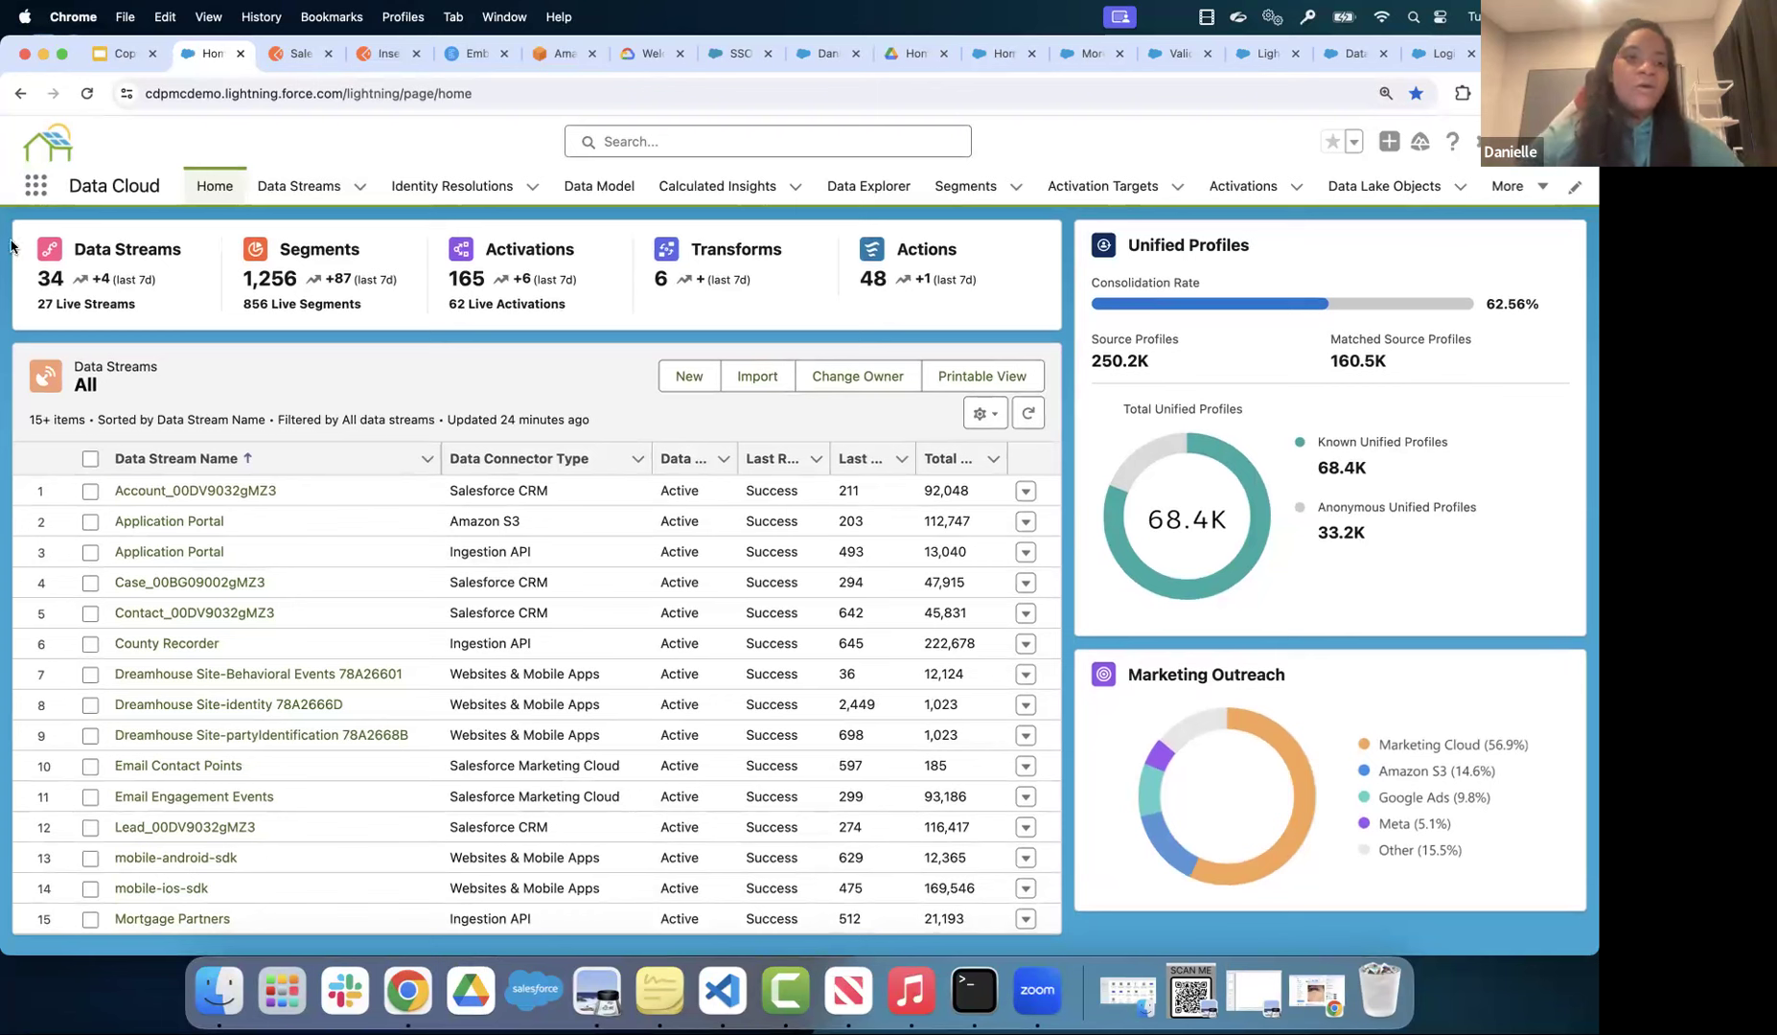
- Open the Data Cloud app from the App Launcher
left_click(34, 188)
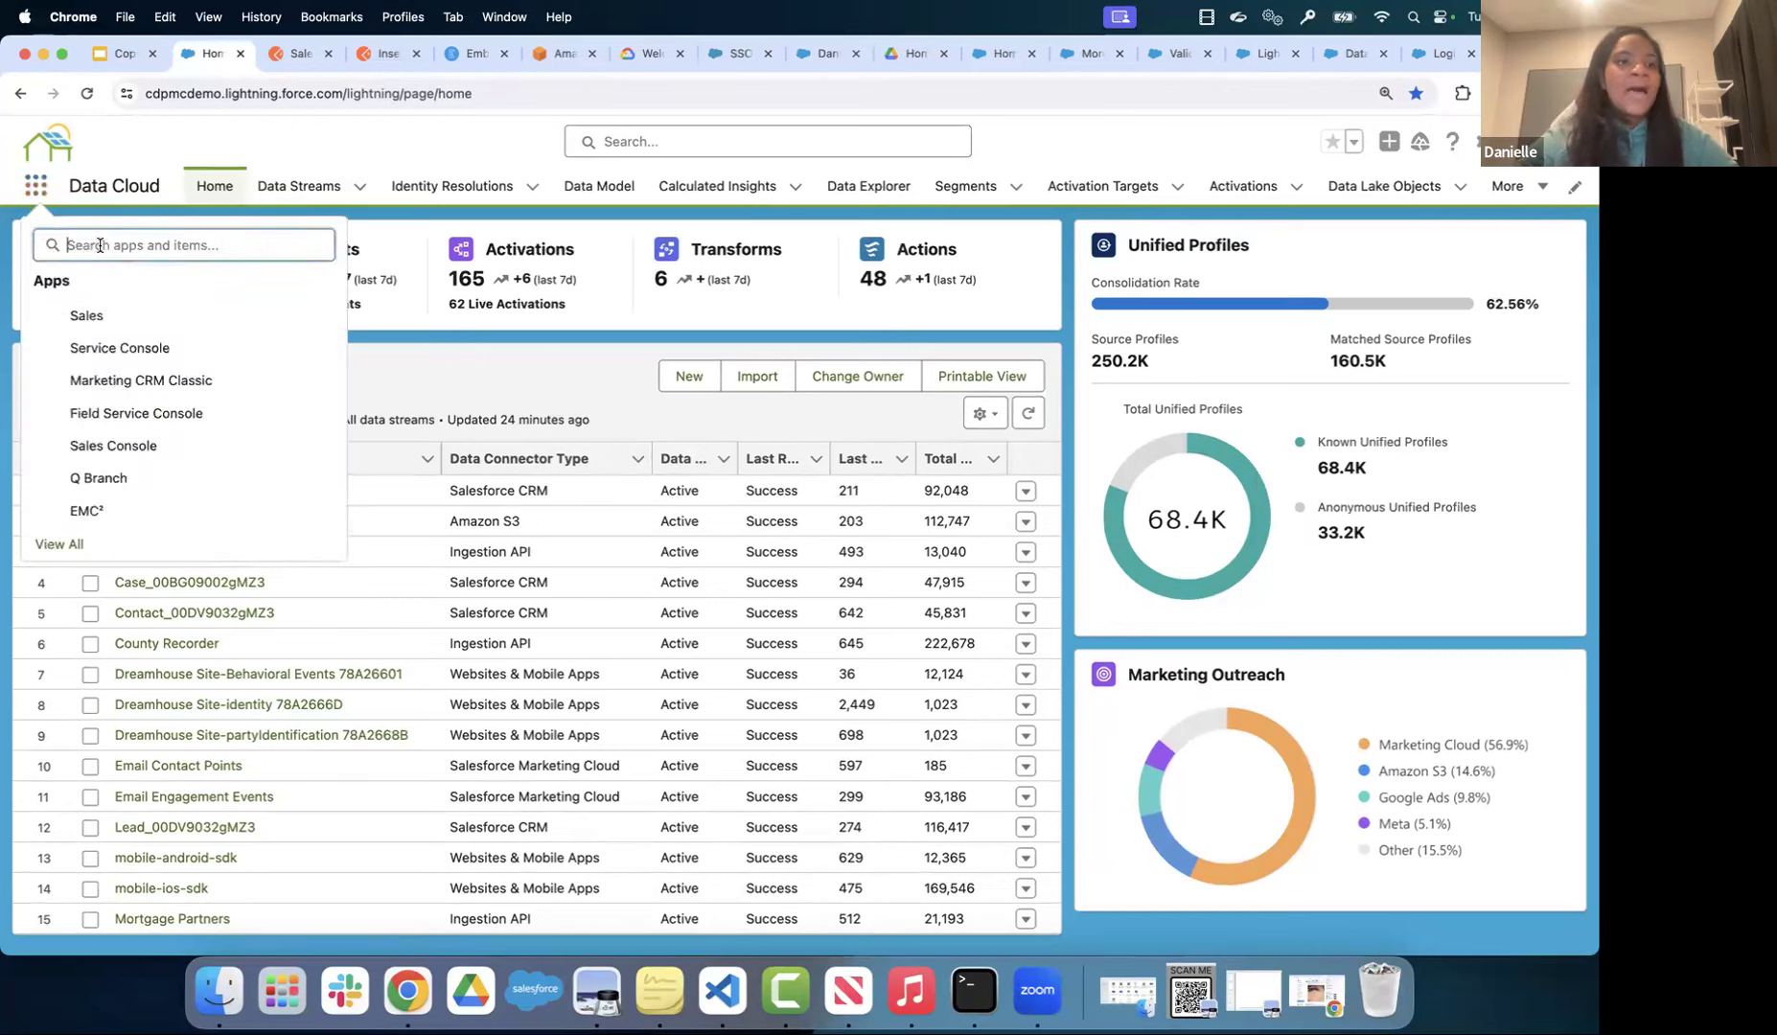
type("Data cloud")
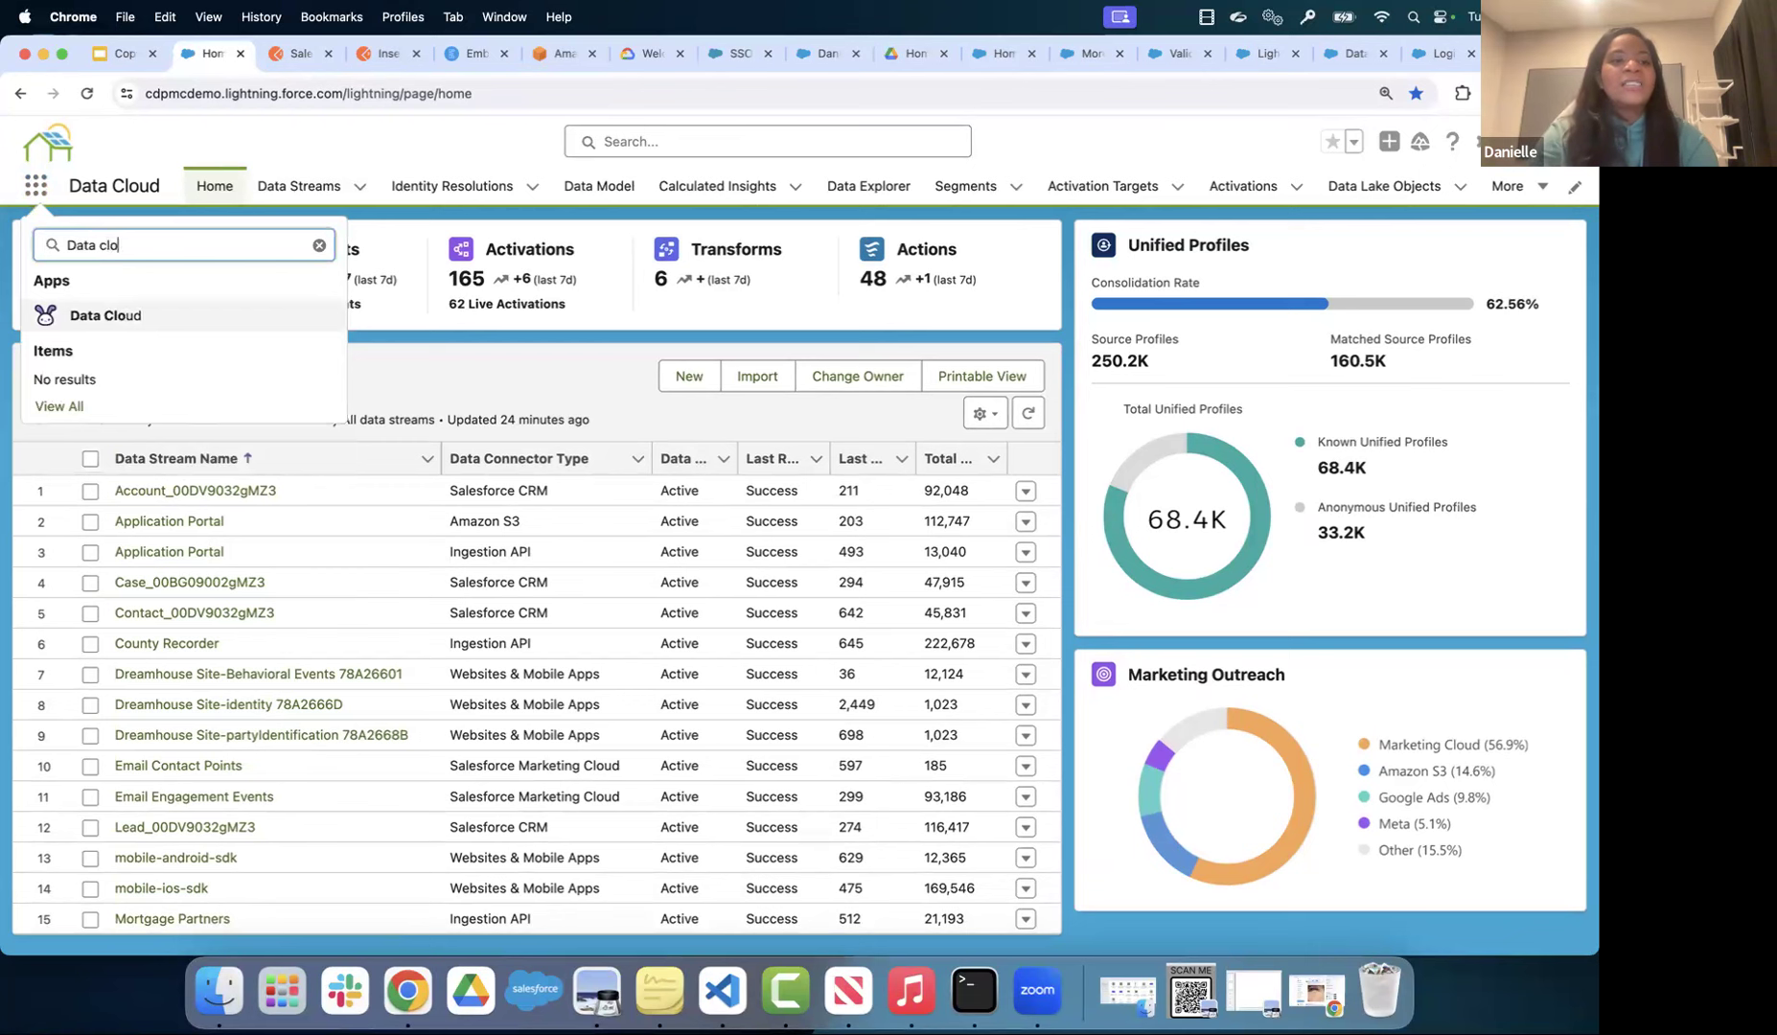
left_click(116, 317)
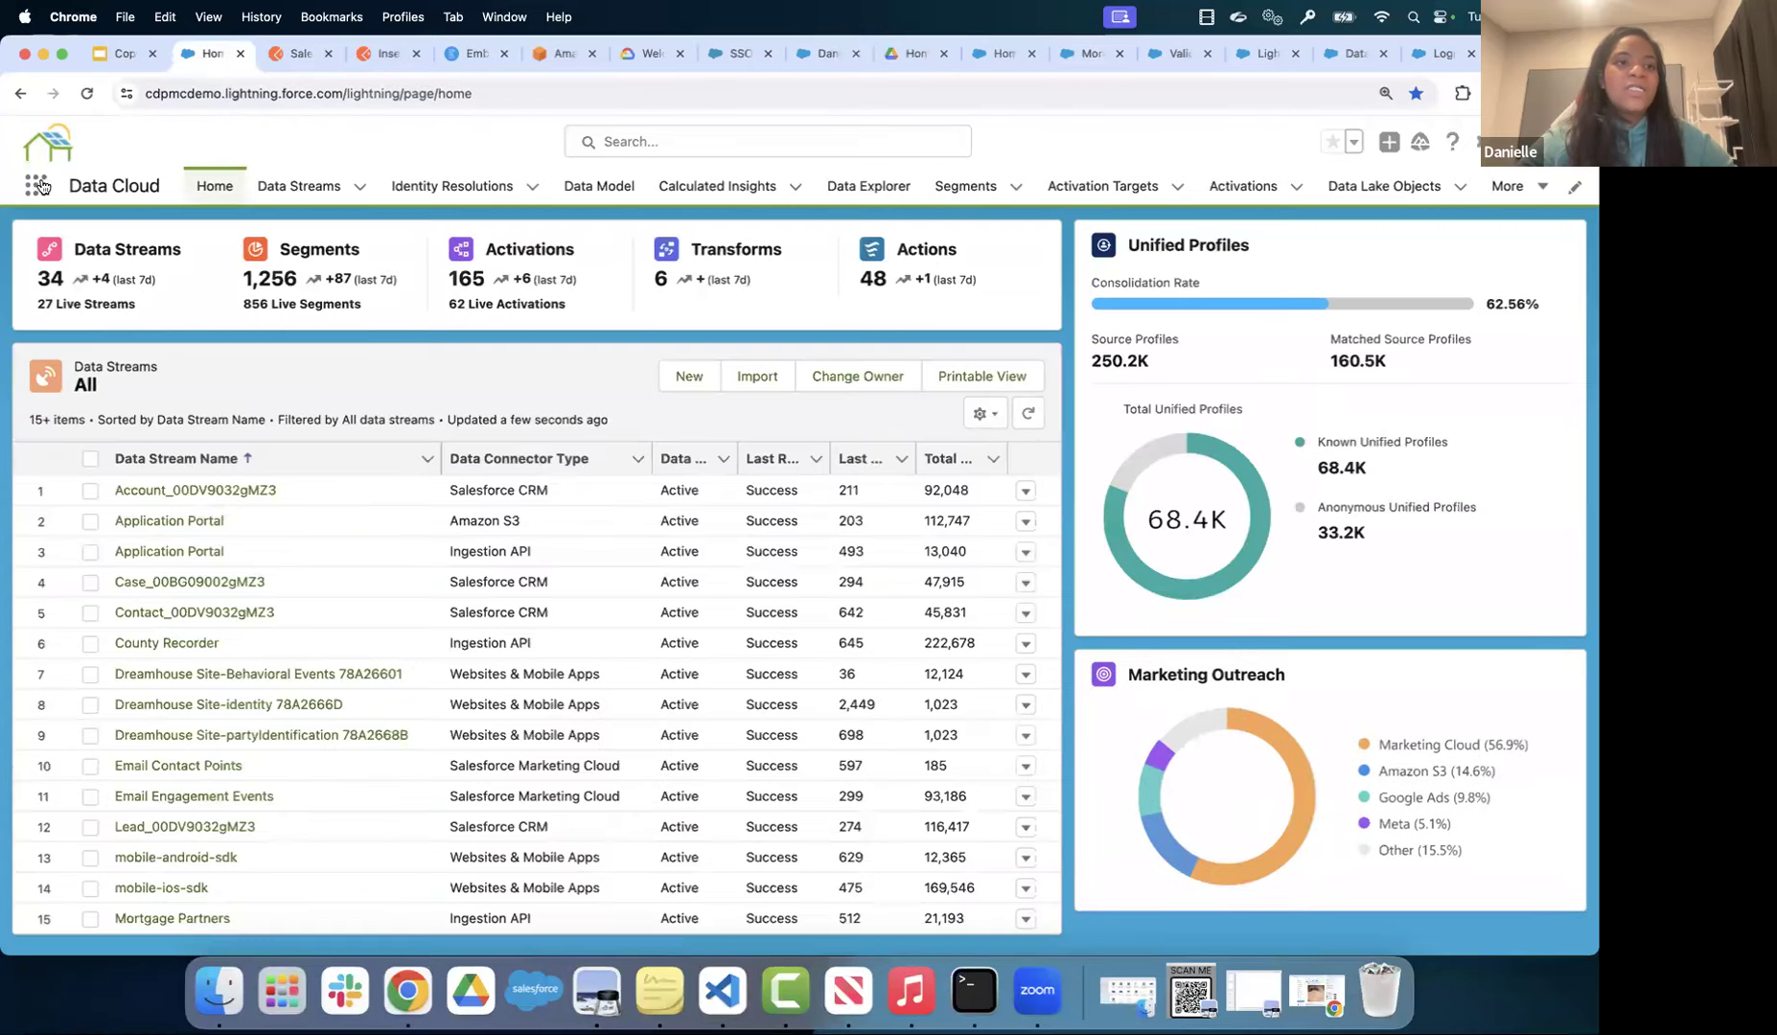
- Try App Launcher searches for 'Sale', 'servic' and 'Data Cloud', then close it and open Setup
left_click(39, 185)
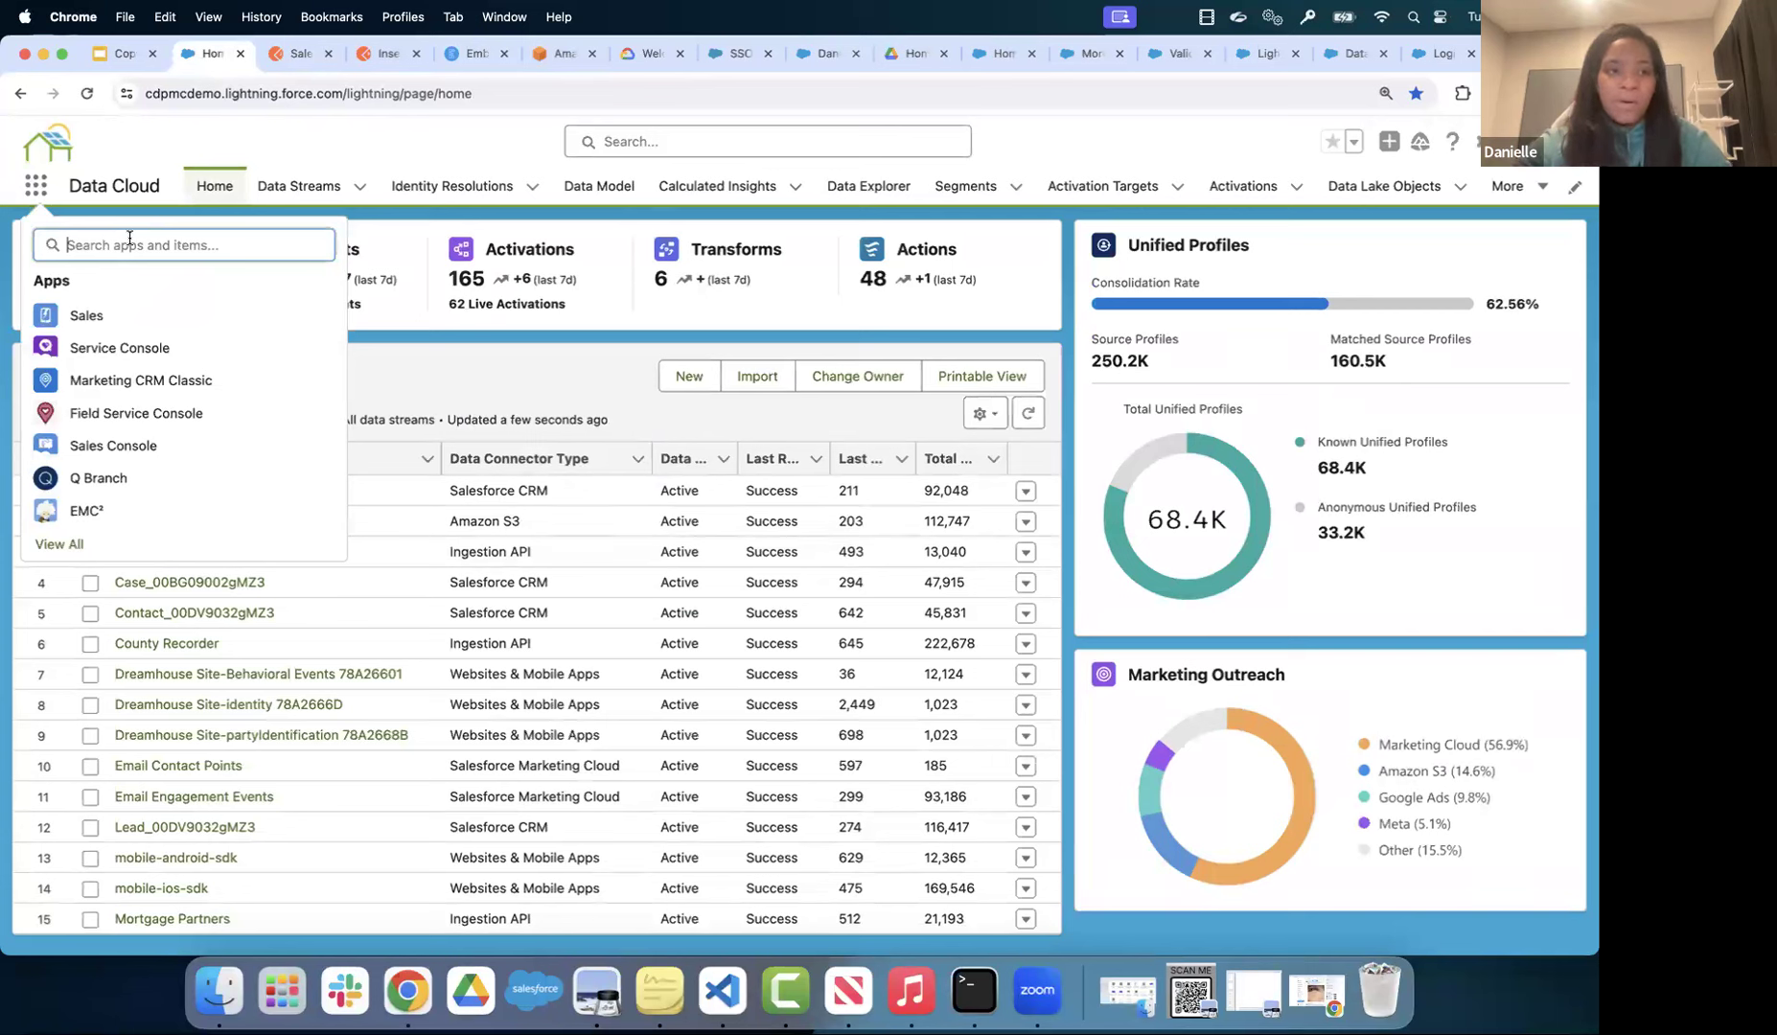
type("Sales")
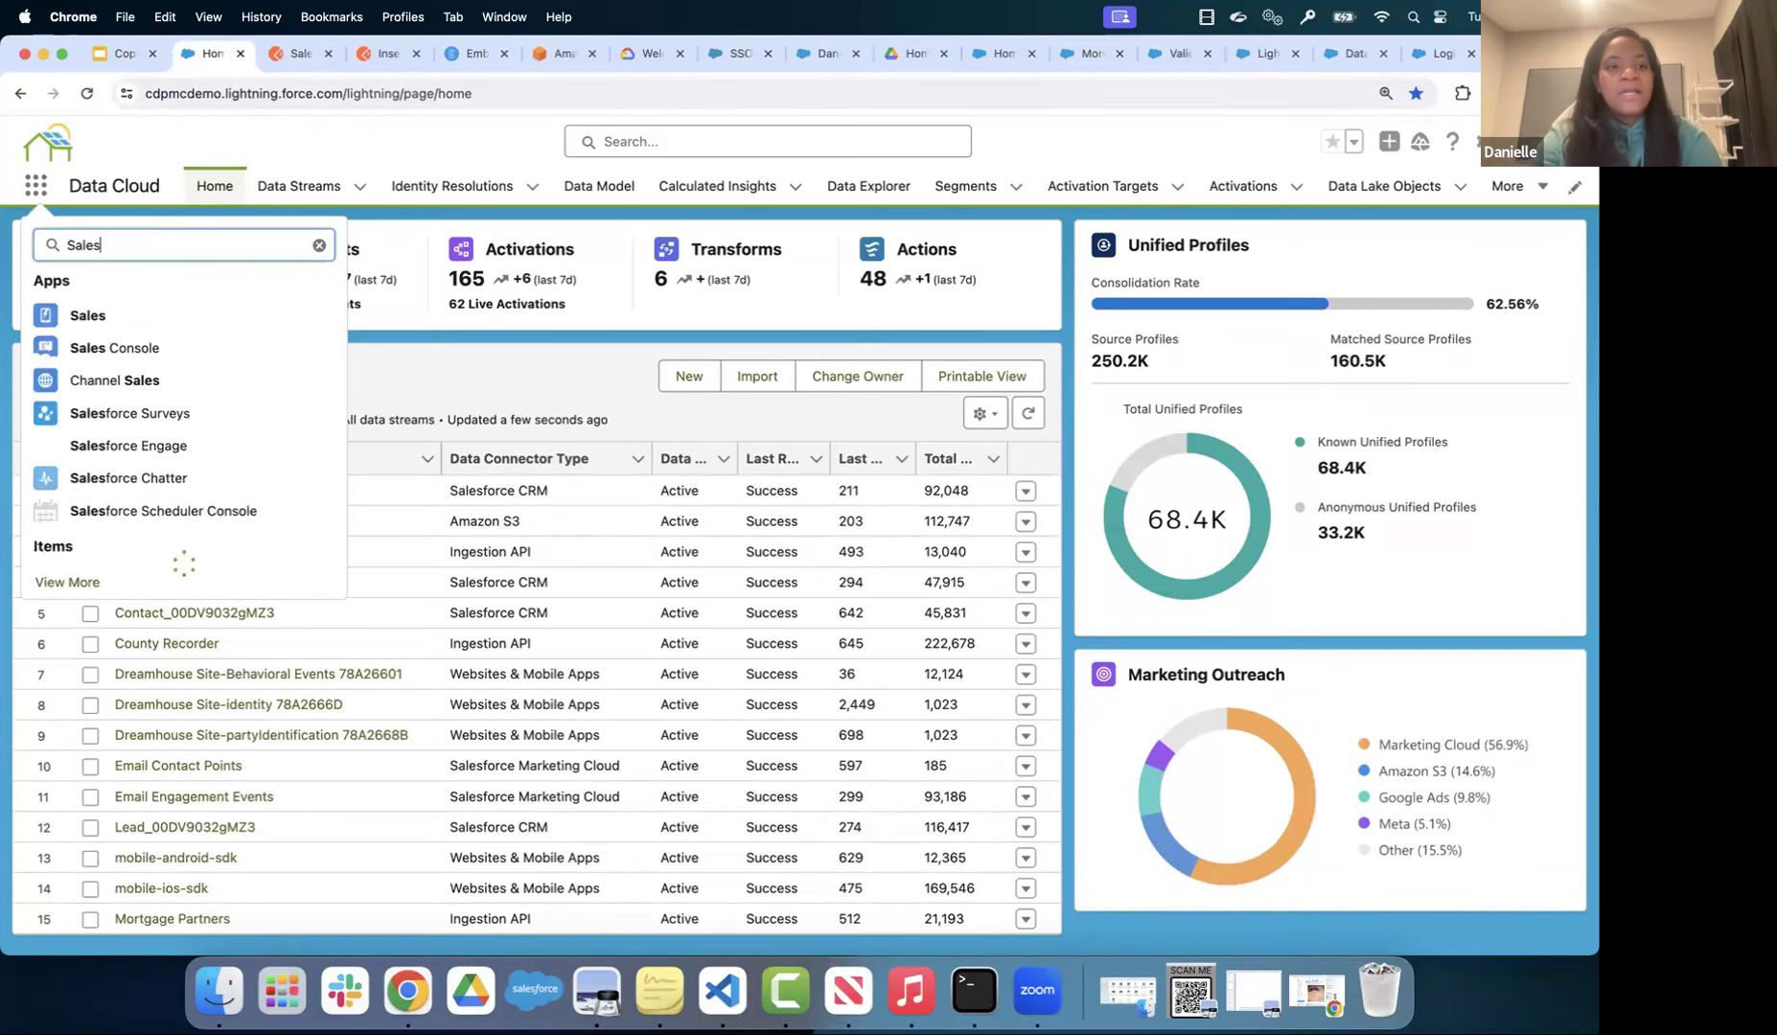
key("BackSpace")
key("BackSpace")
key("BackSpace")
key("BackSpace")
type("servic")
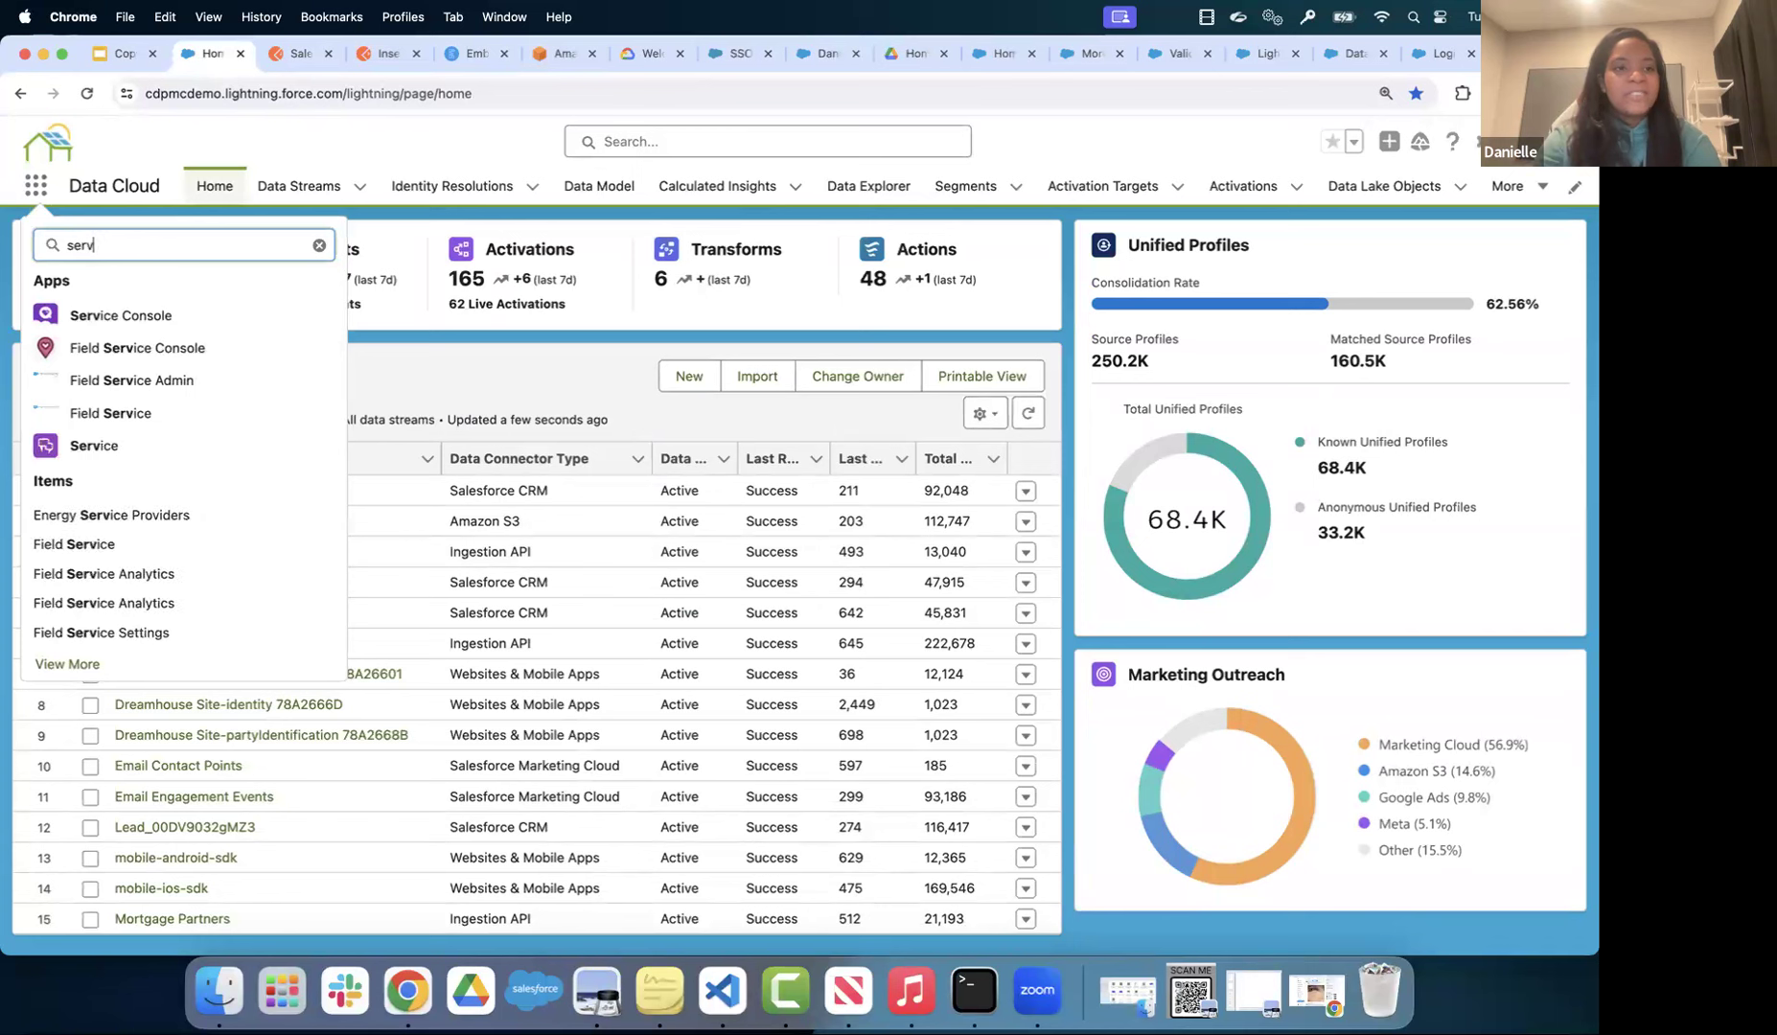
key("BackSpace")
key("BackSpace")
key("BackSpace")
key("BackSpace")
key("BackSpace")
key("BackSpace")
type("D")
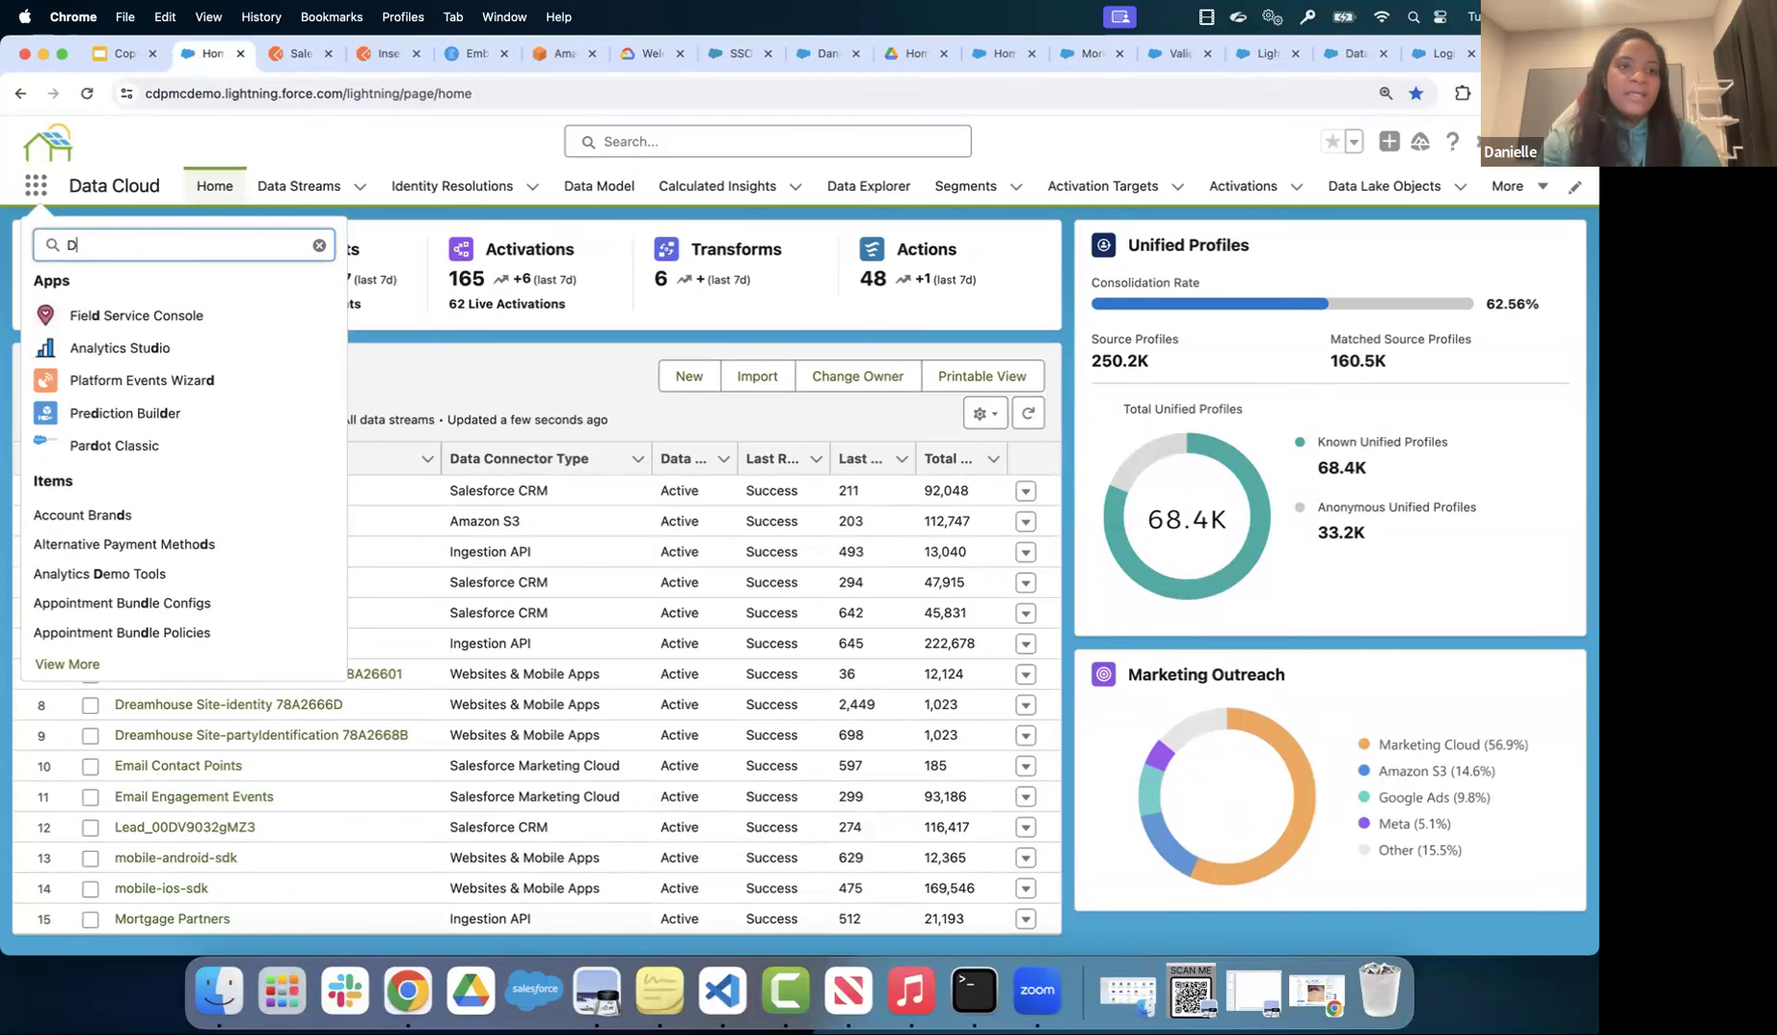
type("ata Cloud")
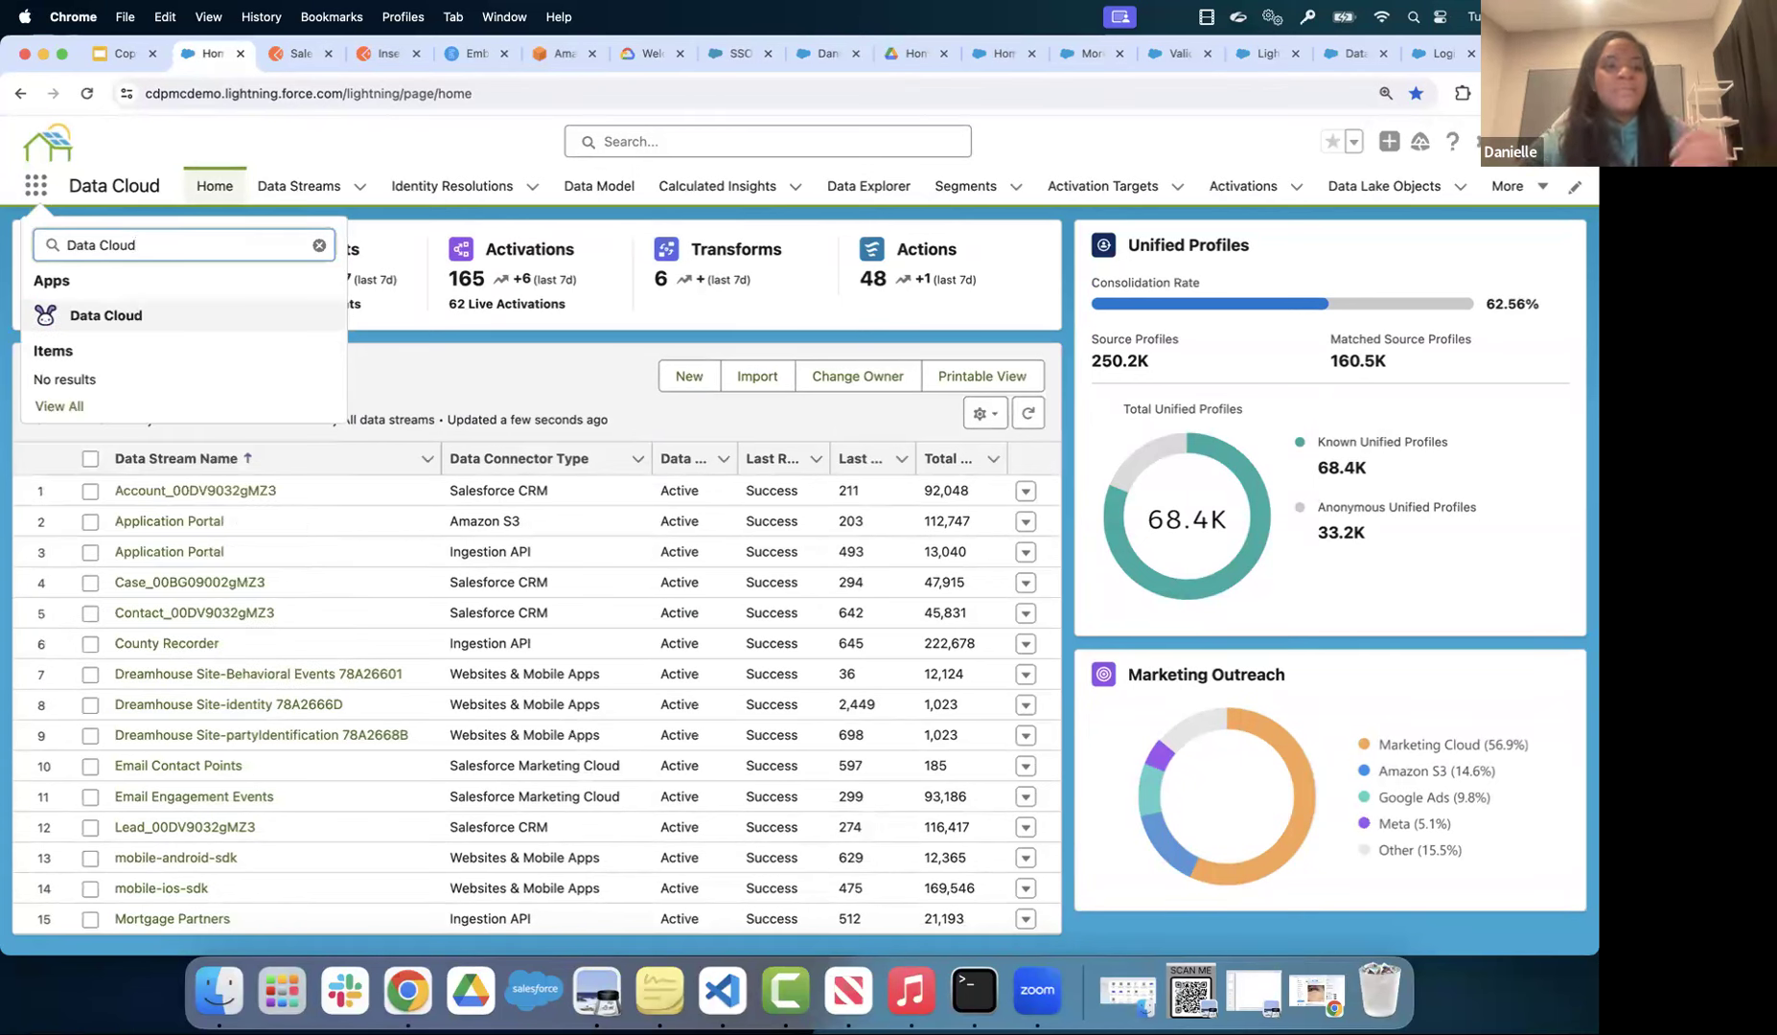
left_click(319, 245)
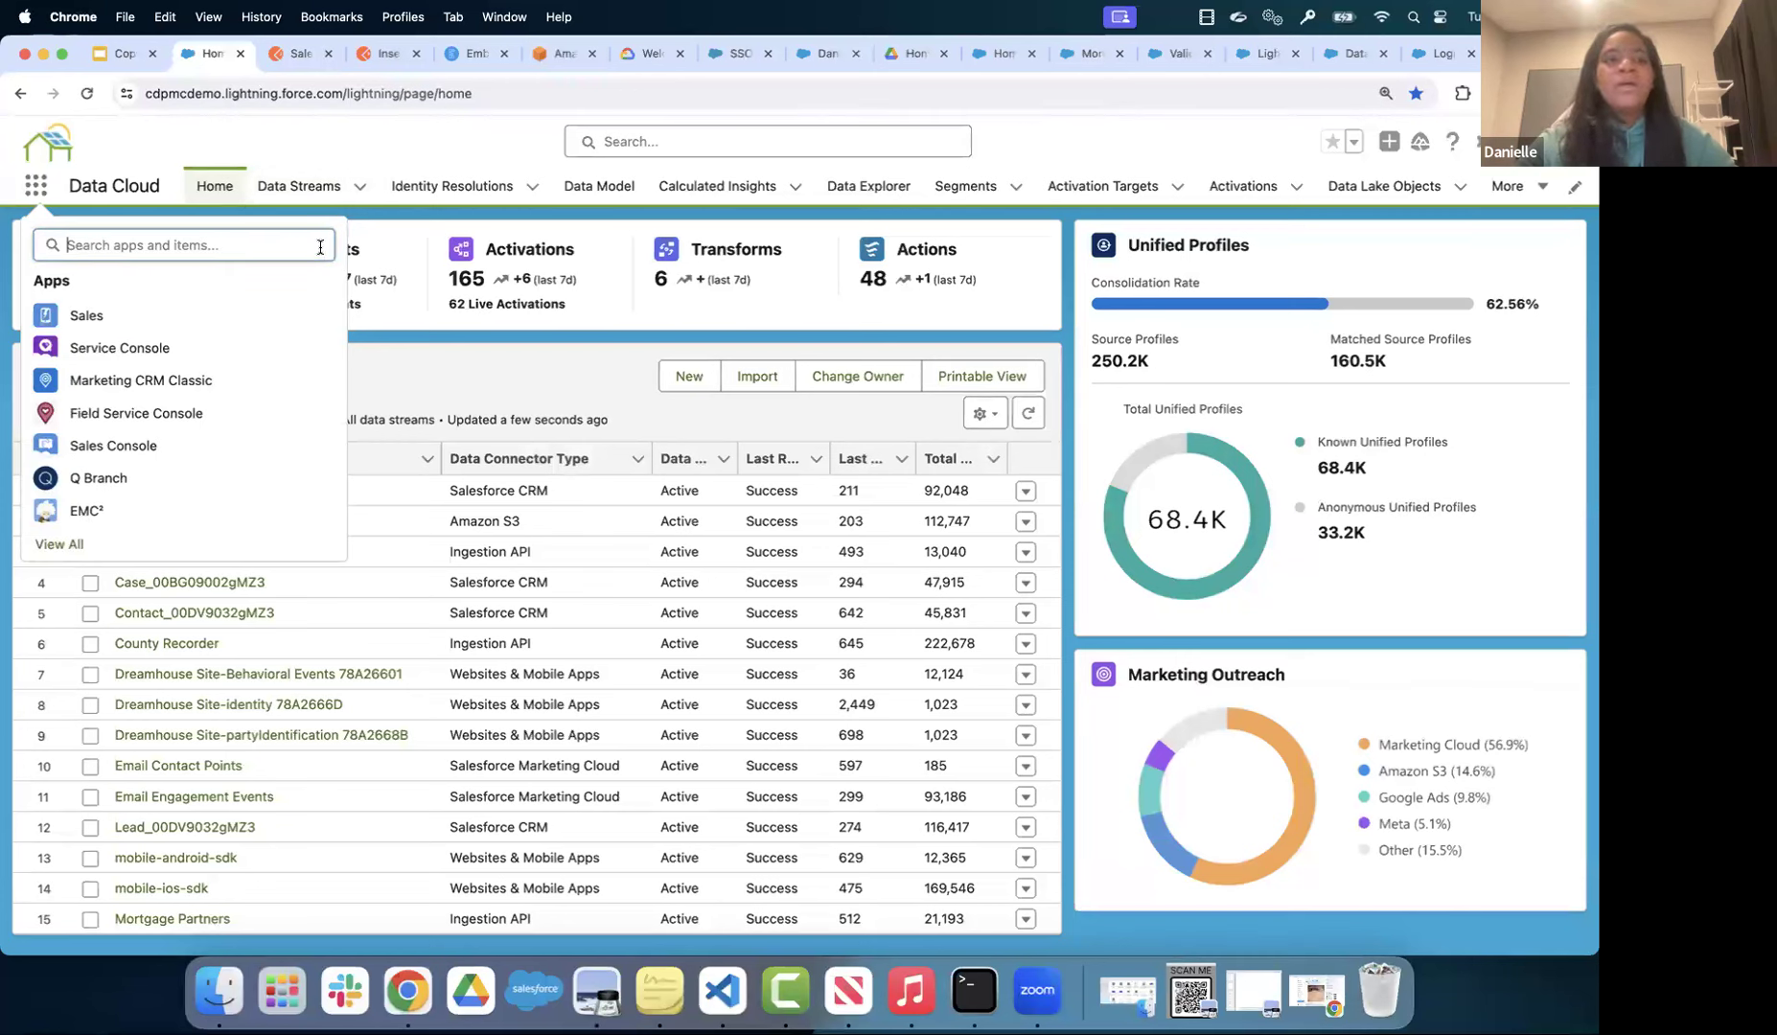
left_click(1204, 142)
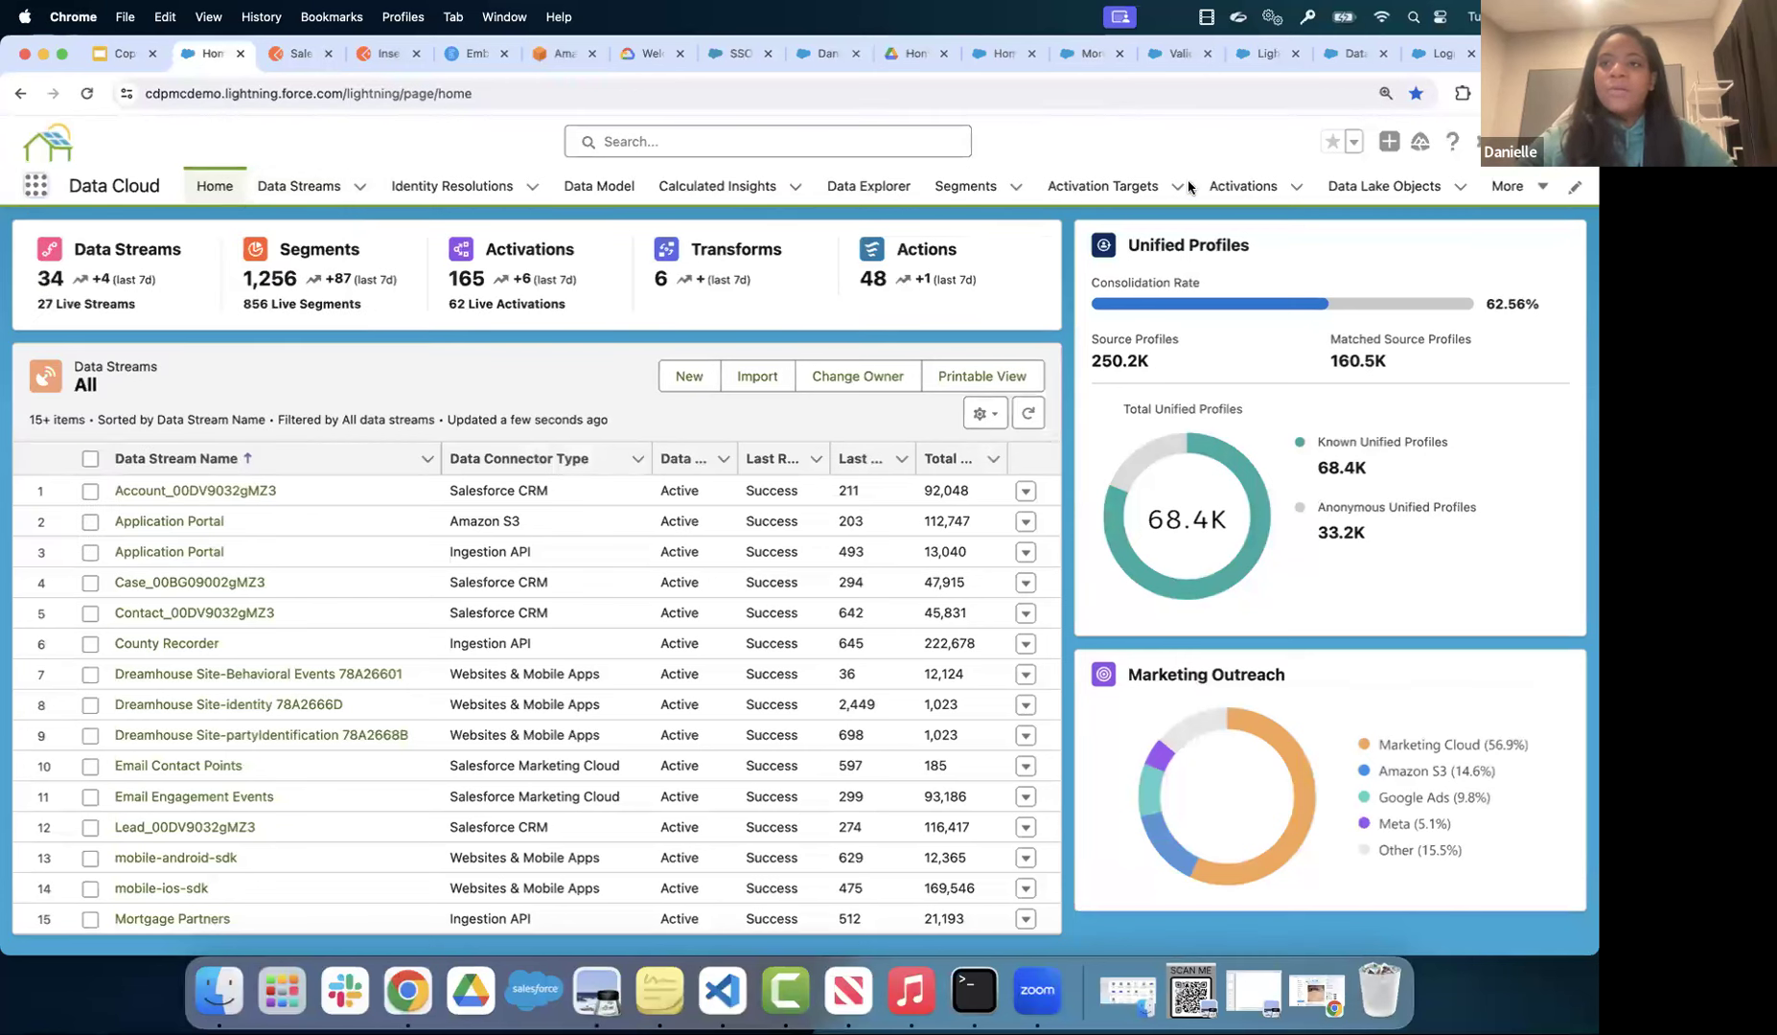
left_click(1476, 141)
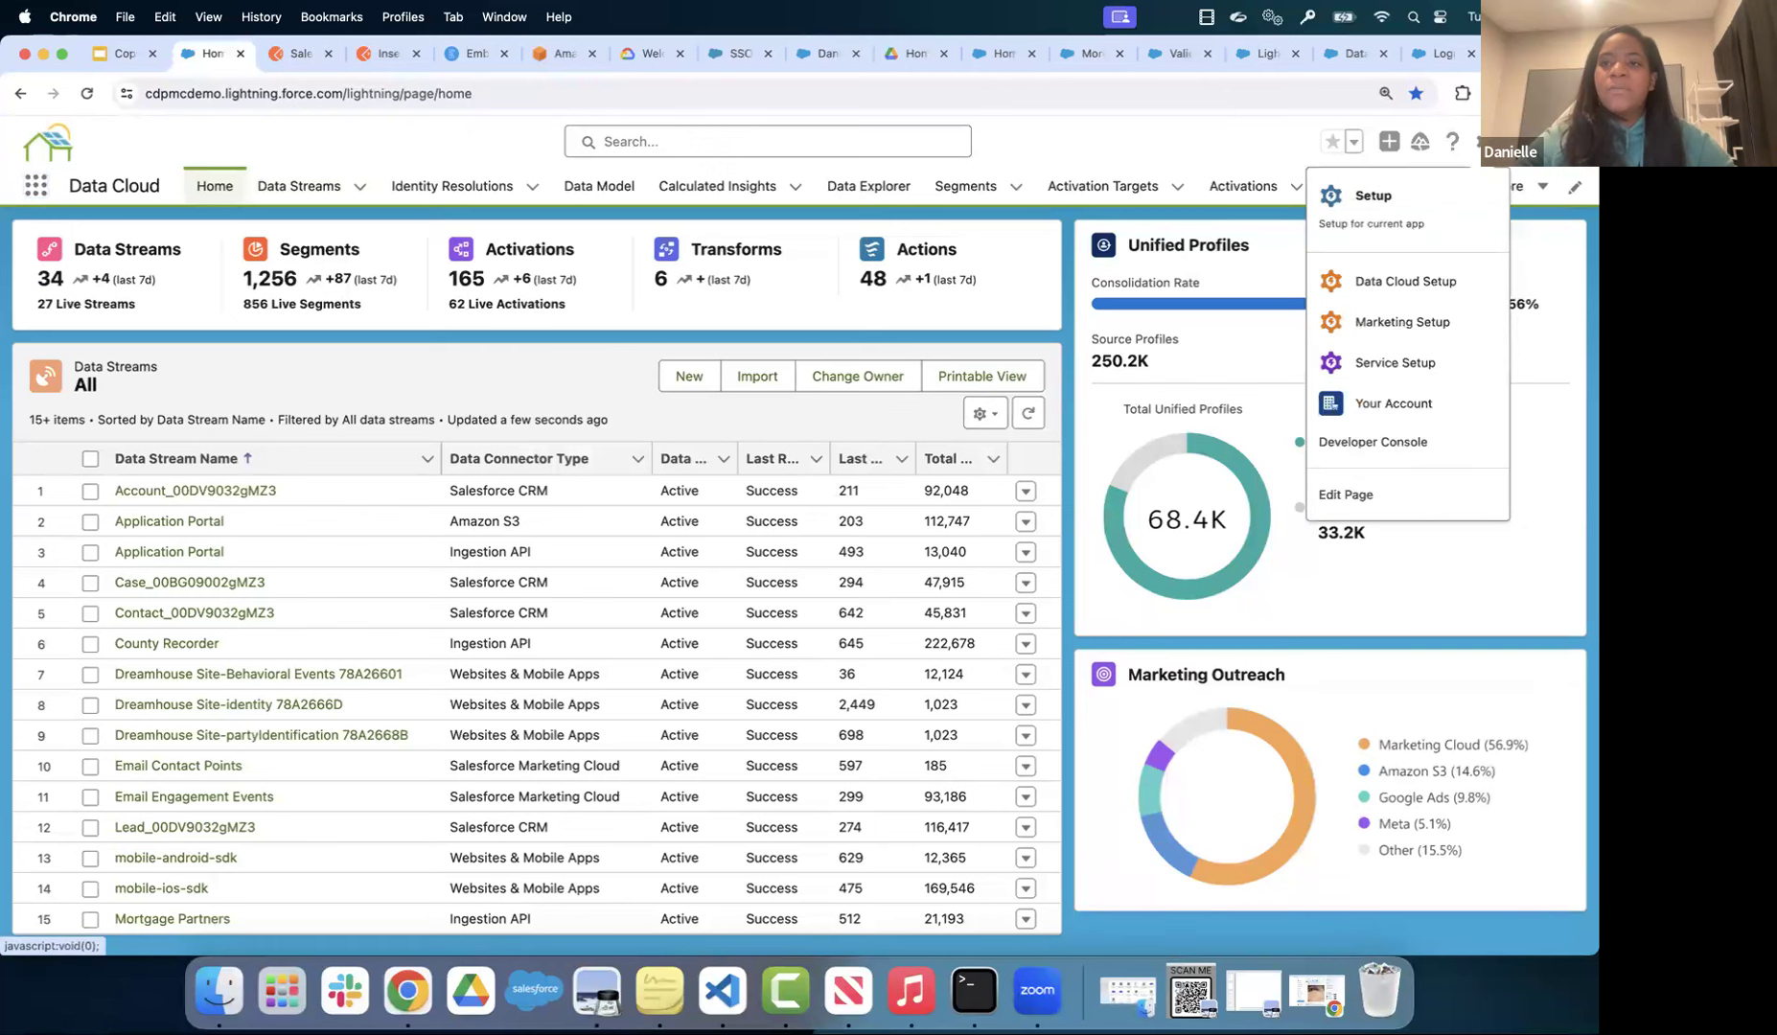
- Open Data Cloud Setup in a new tab and dismiss the sharing-settings notice
left_click(1403, 283)
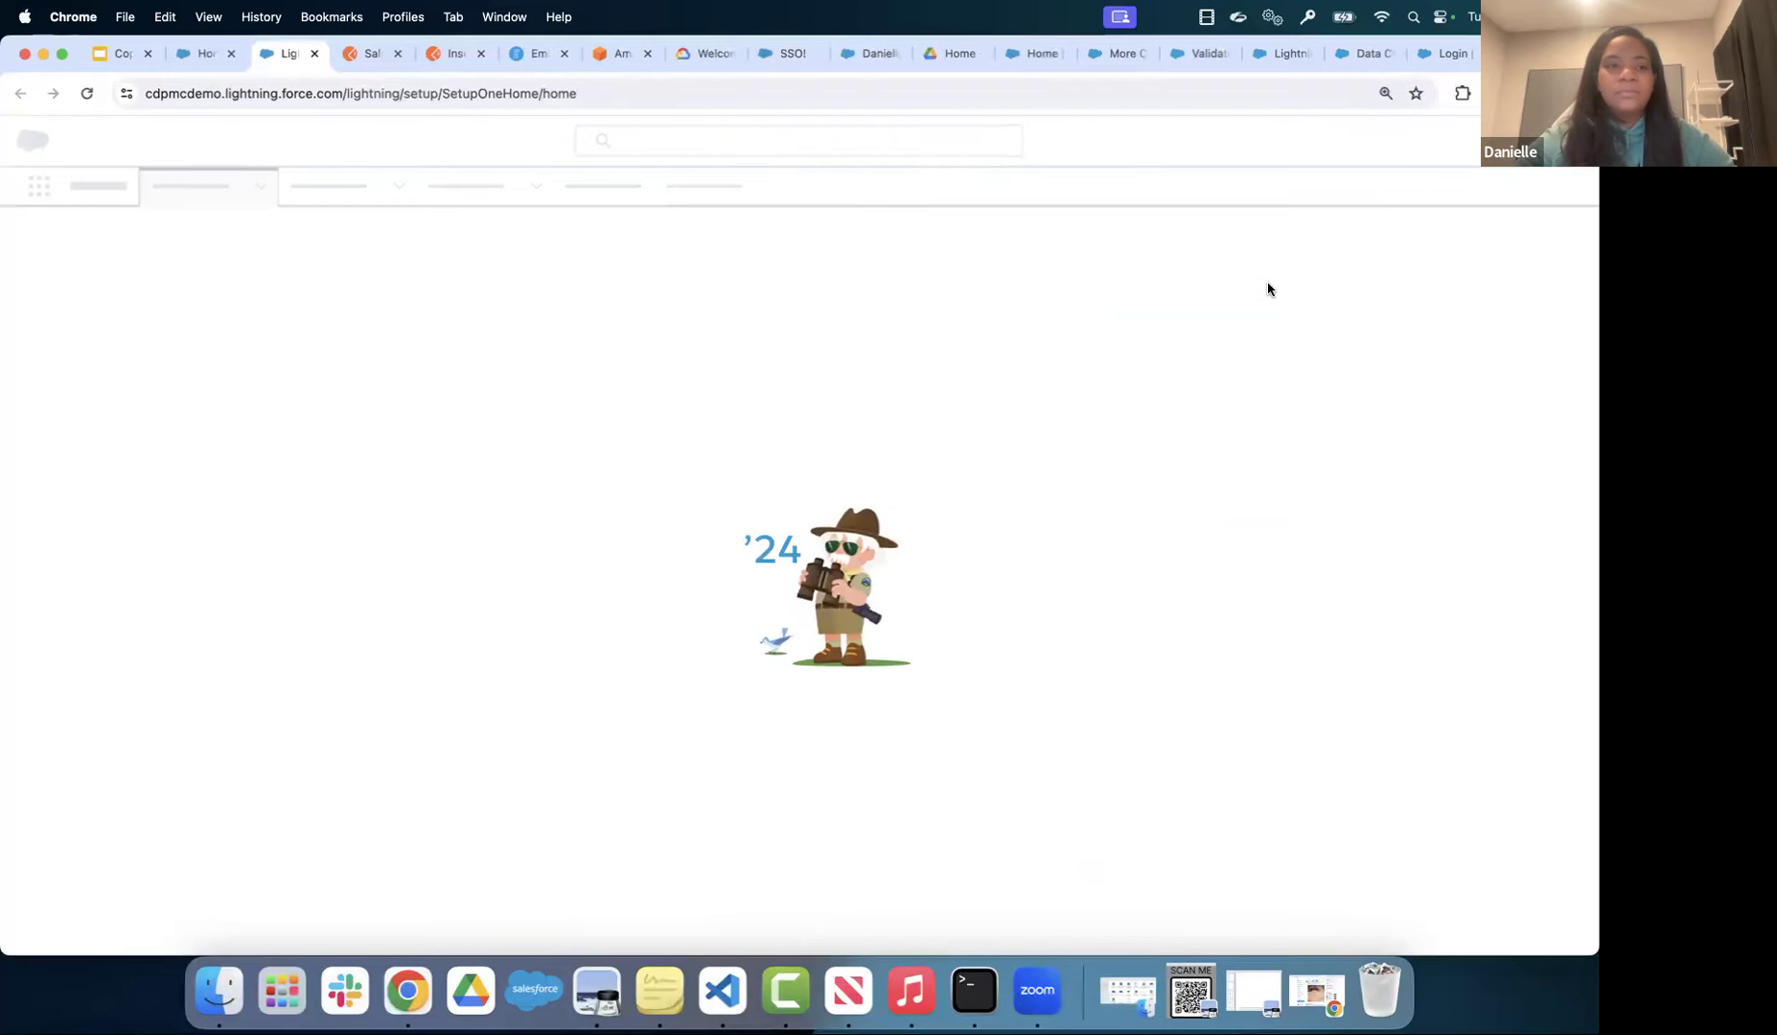
scroll(596, 644, "down", 2)
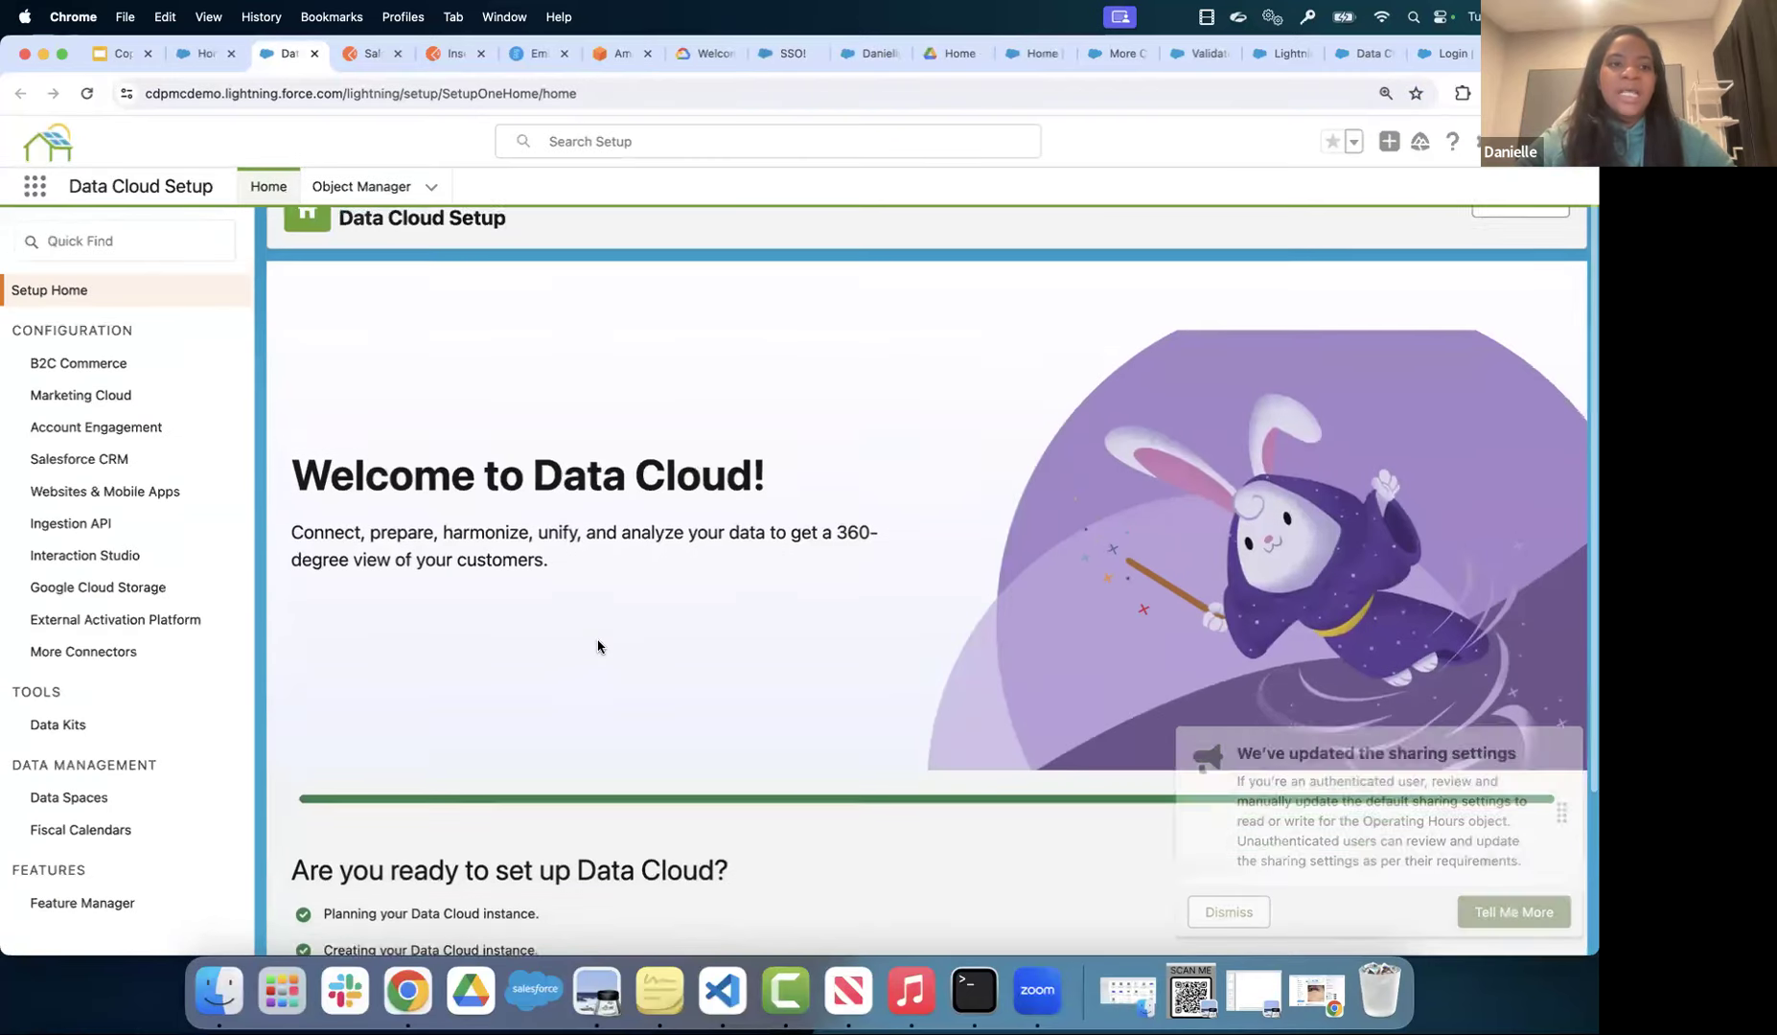
scroll(958, 601, "down", 4)
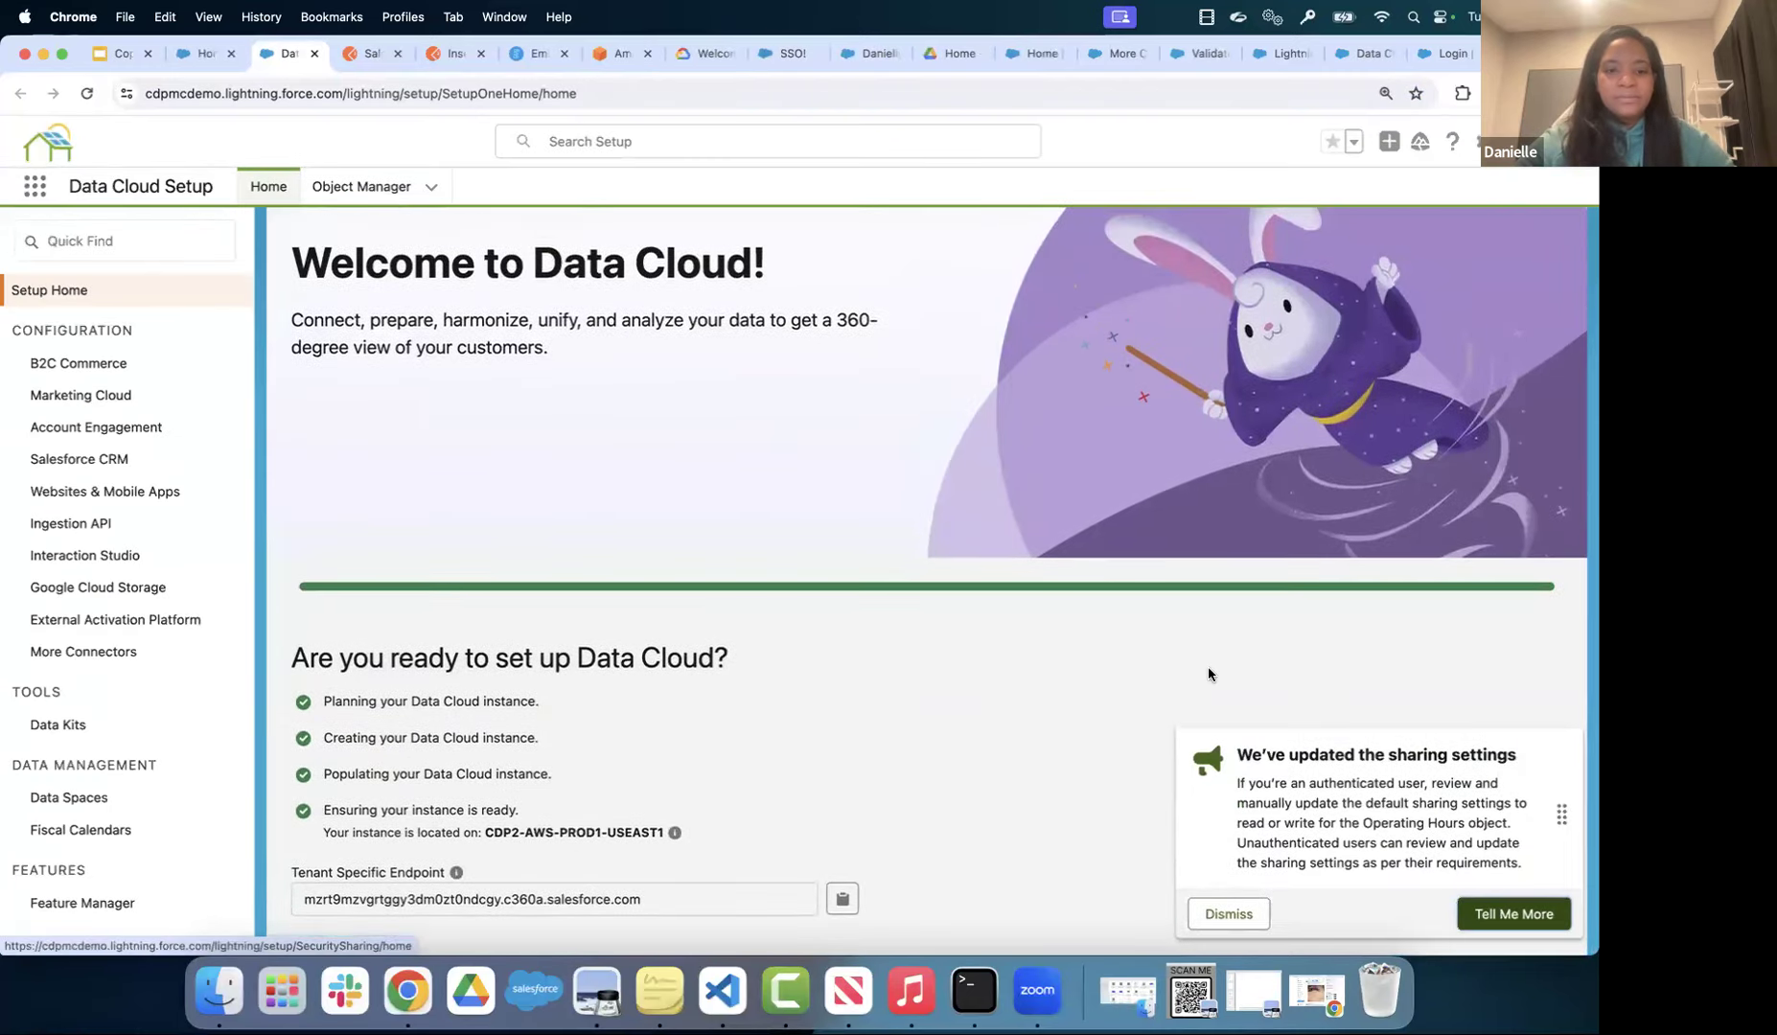
left_click(1230, 918)
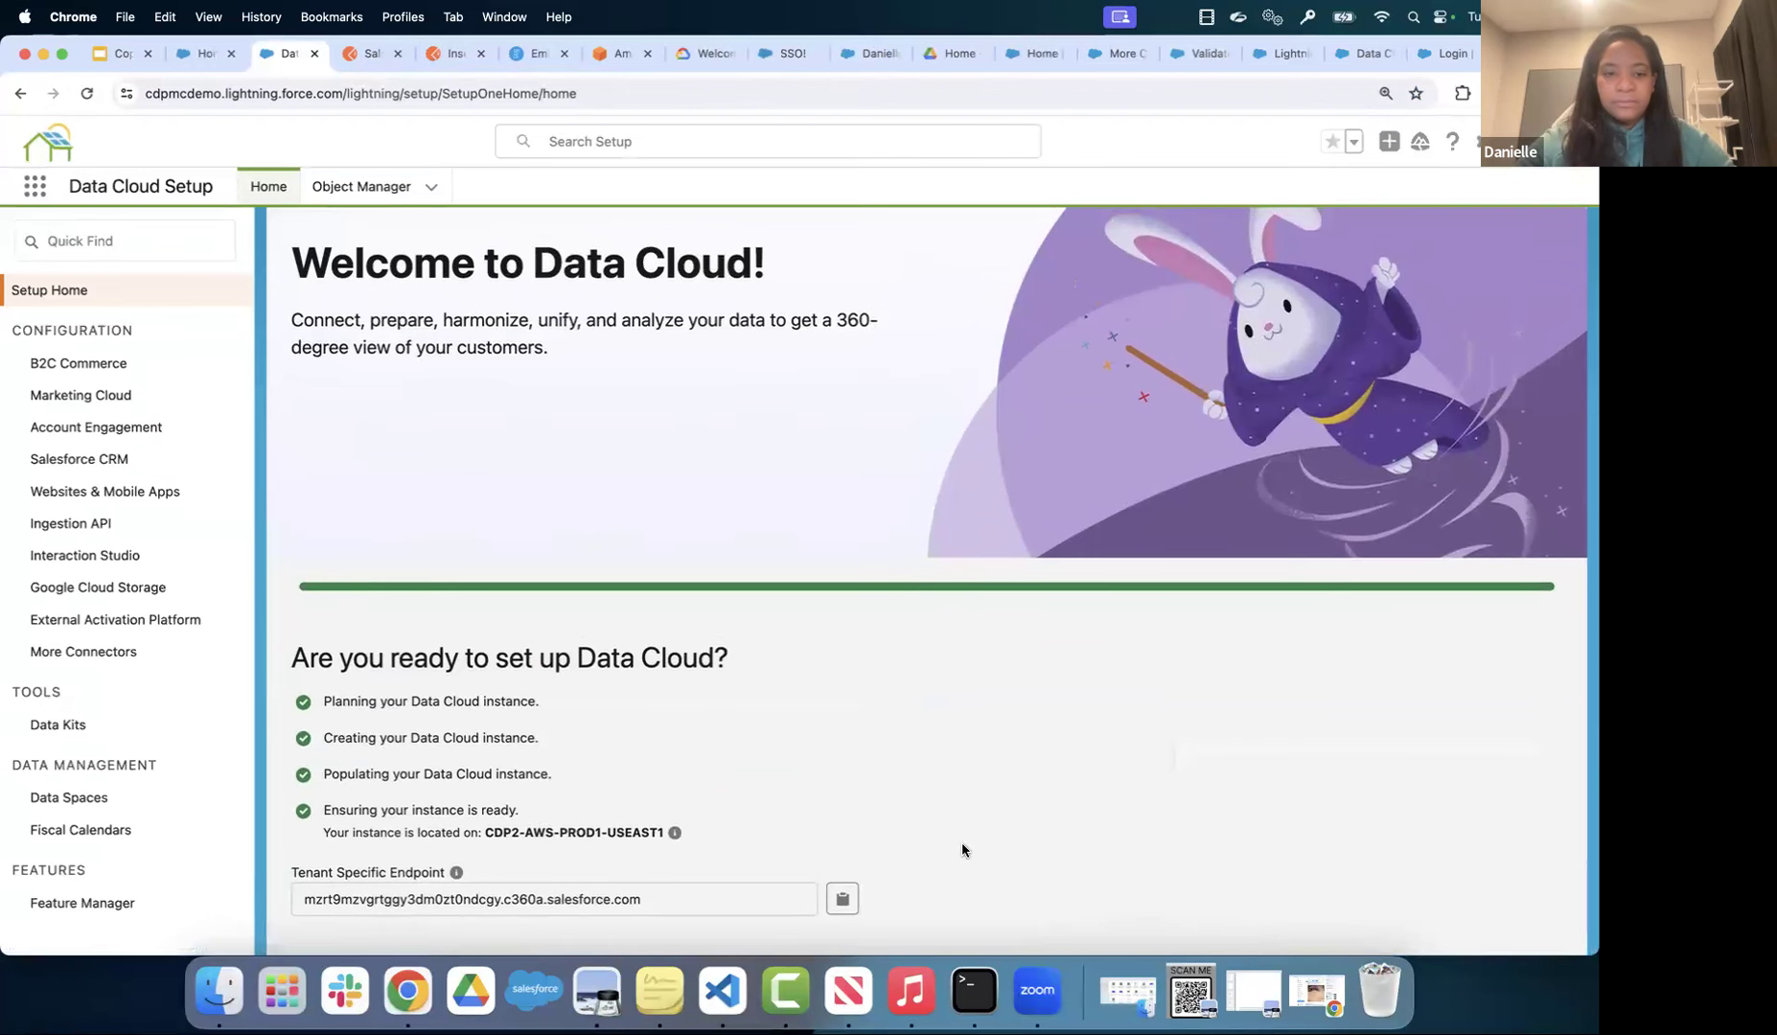
- Review the Setup welcome page and go to the Marketing Cloud configuration
scroll(963, 850, "up", 2)
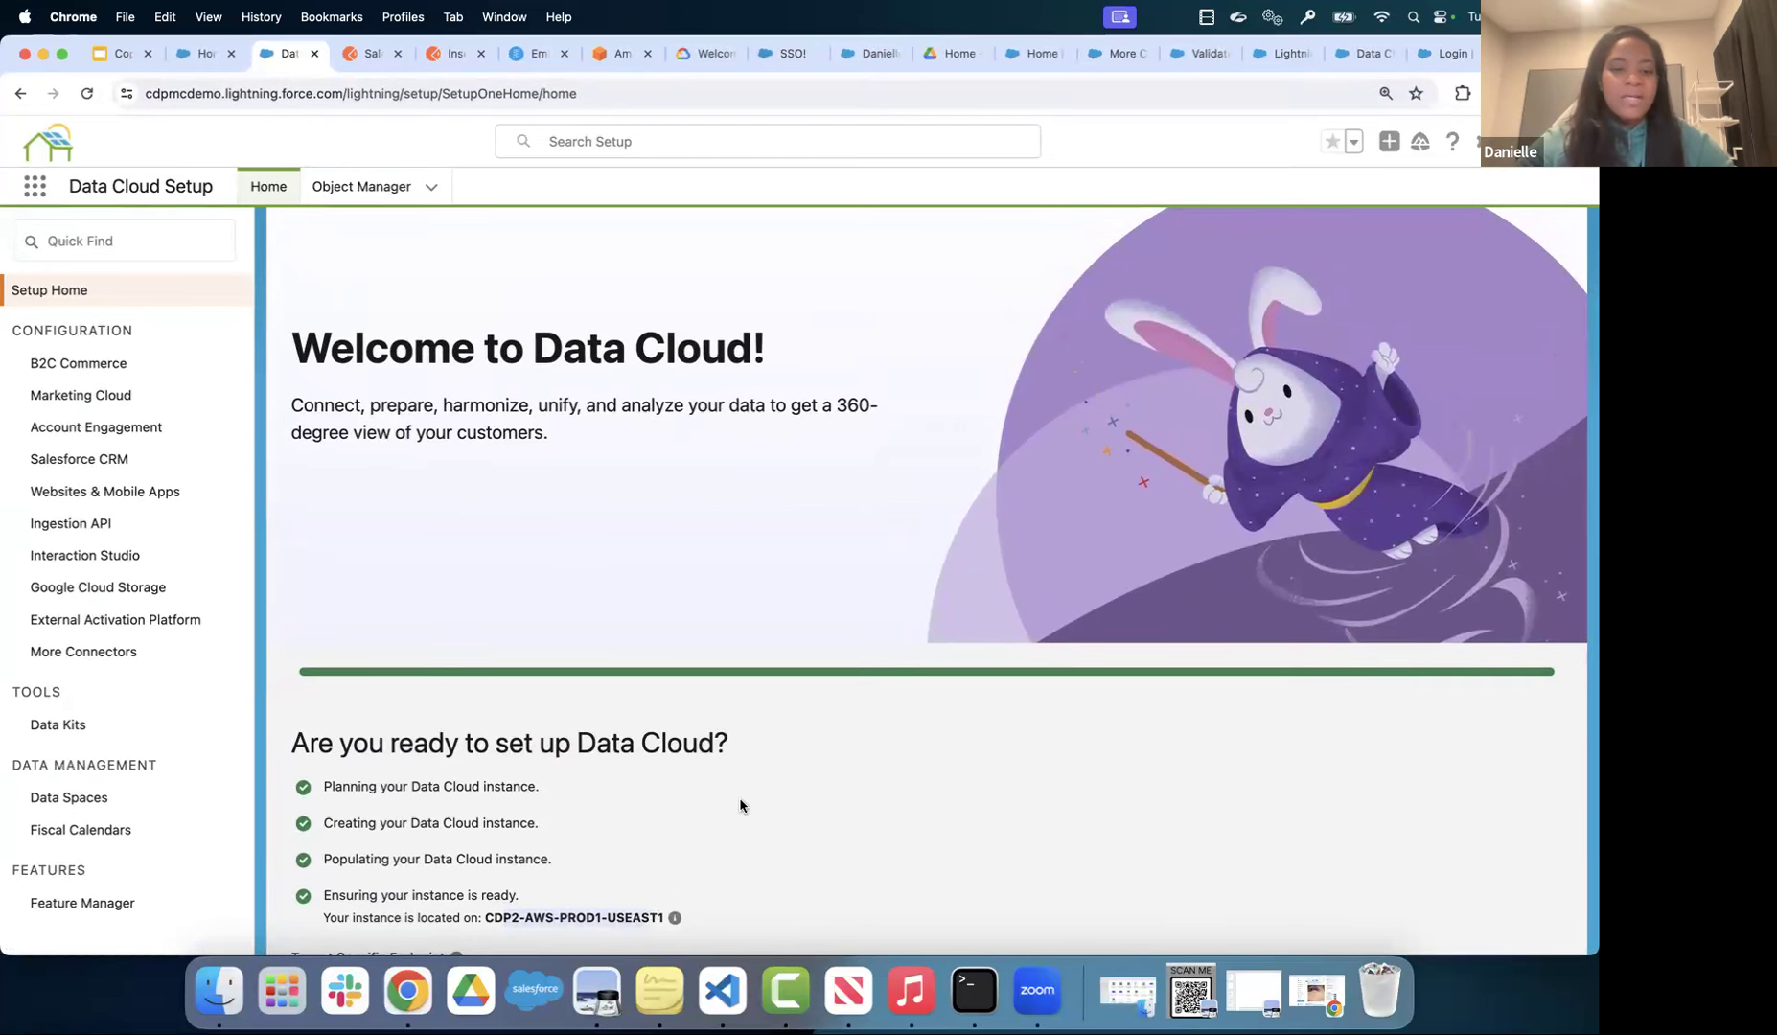
scroll(740, 805, "down", 1)
scroll(740, 805, "up", 3)
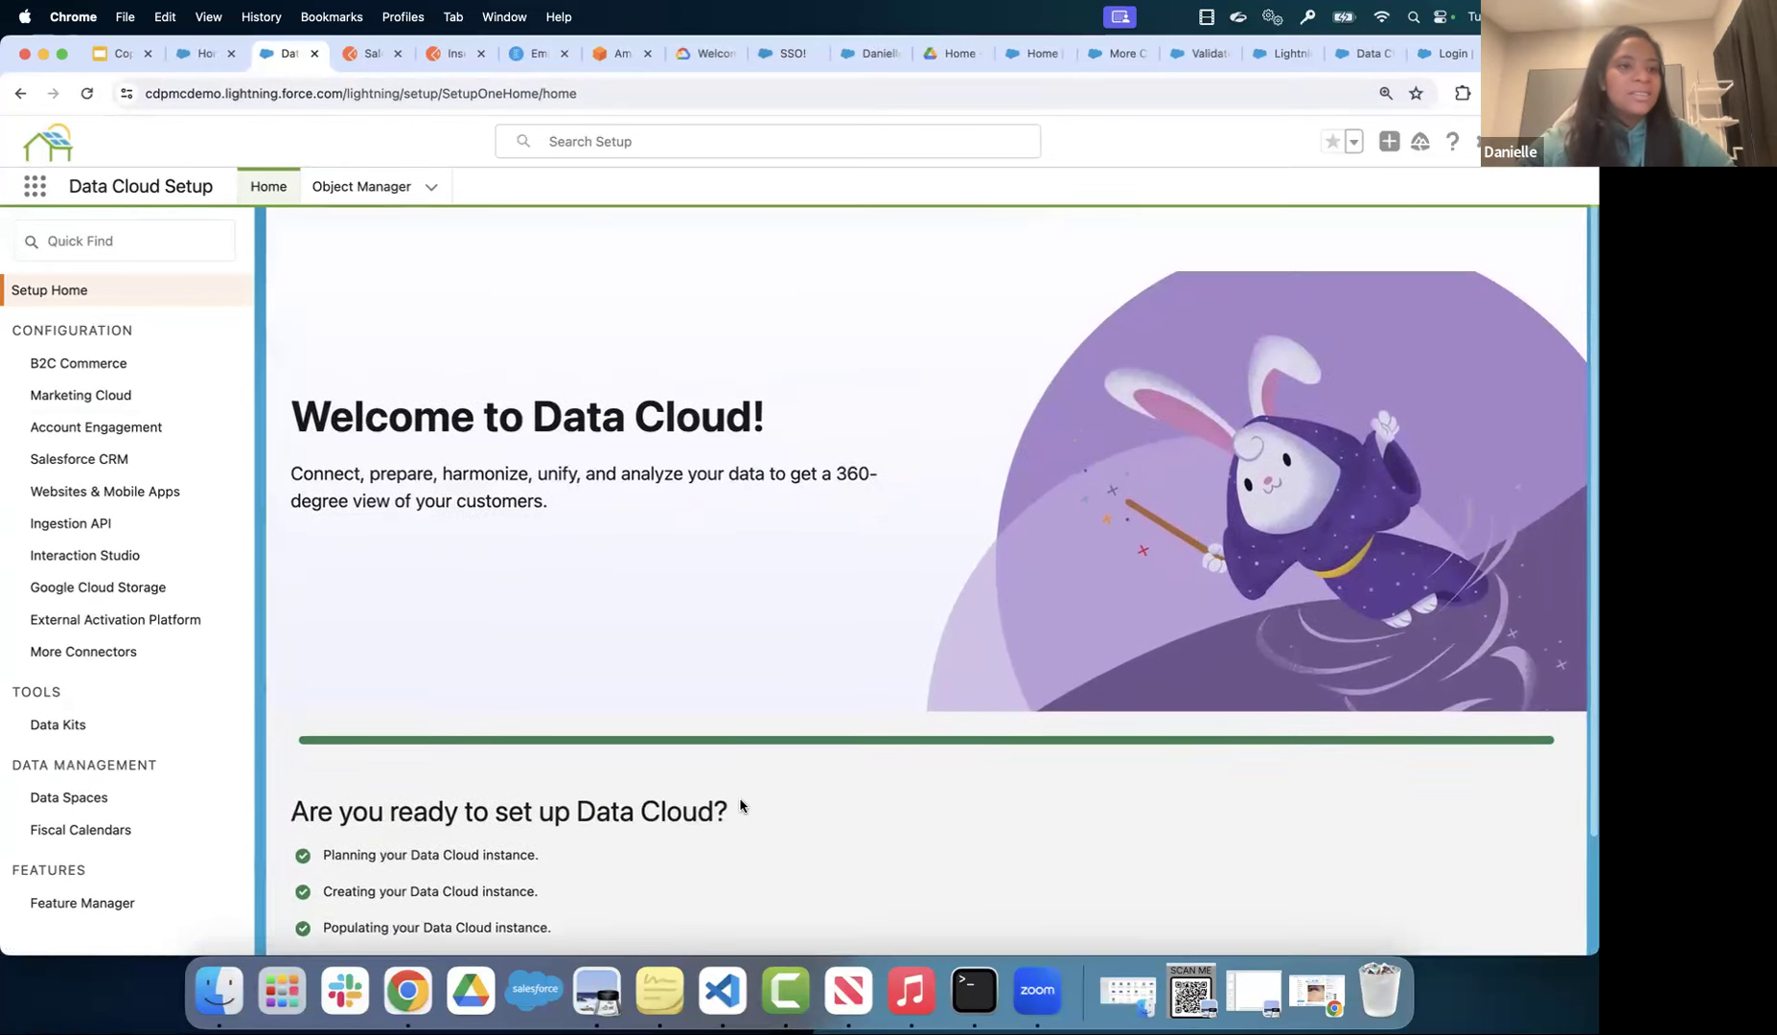
left_click(125, 396)
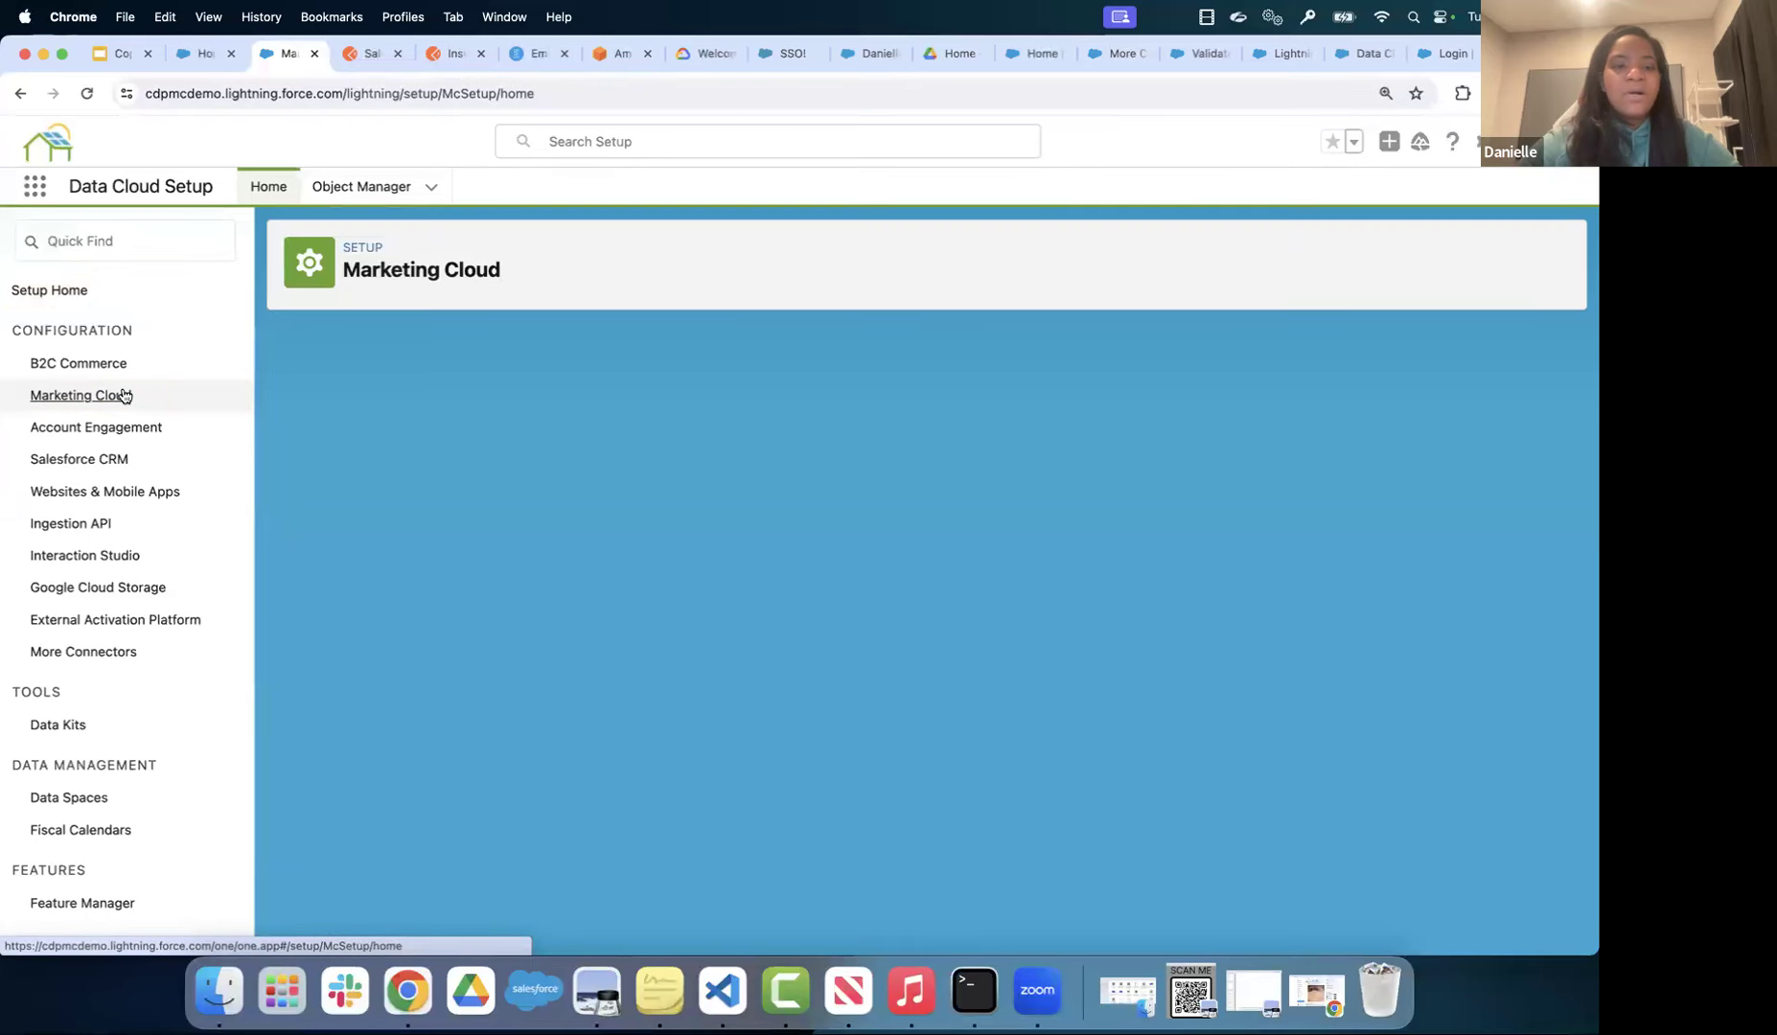
- Scroll through the completed Marketing Cloud setup, then go to the Salesforce CRM connectors page
scroll(488, 497, "down", 2)
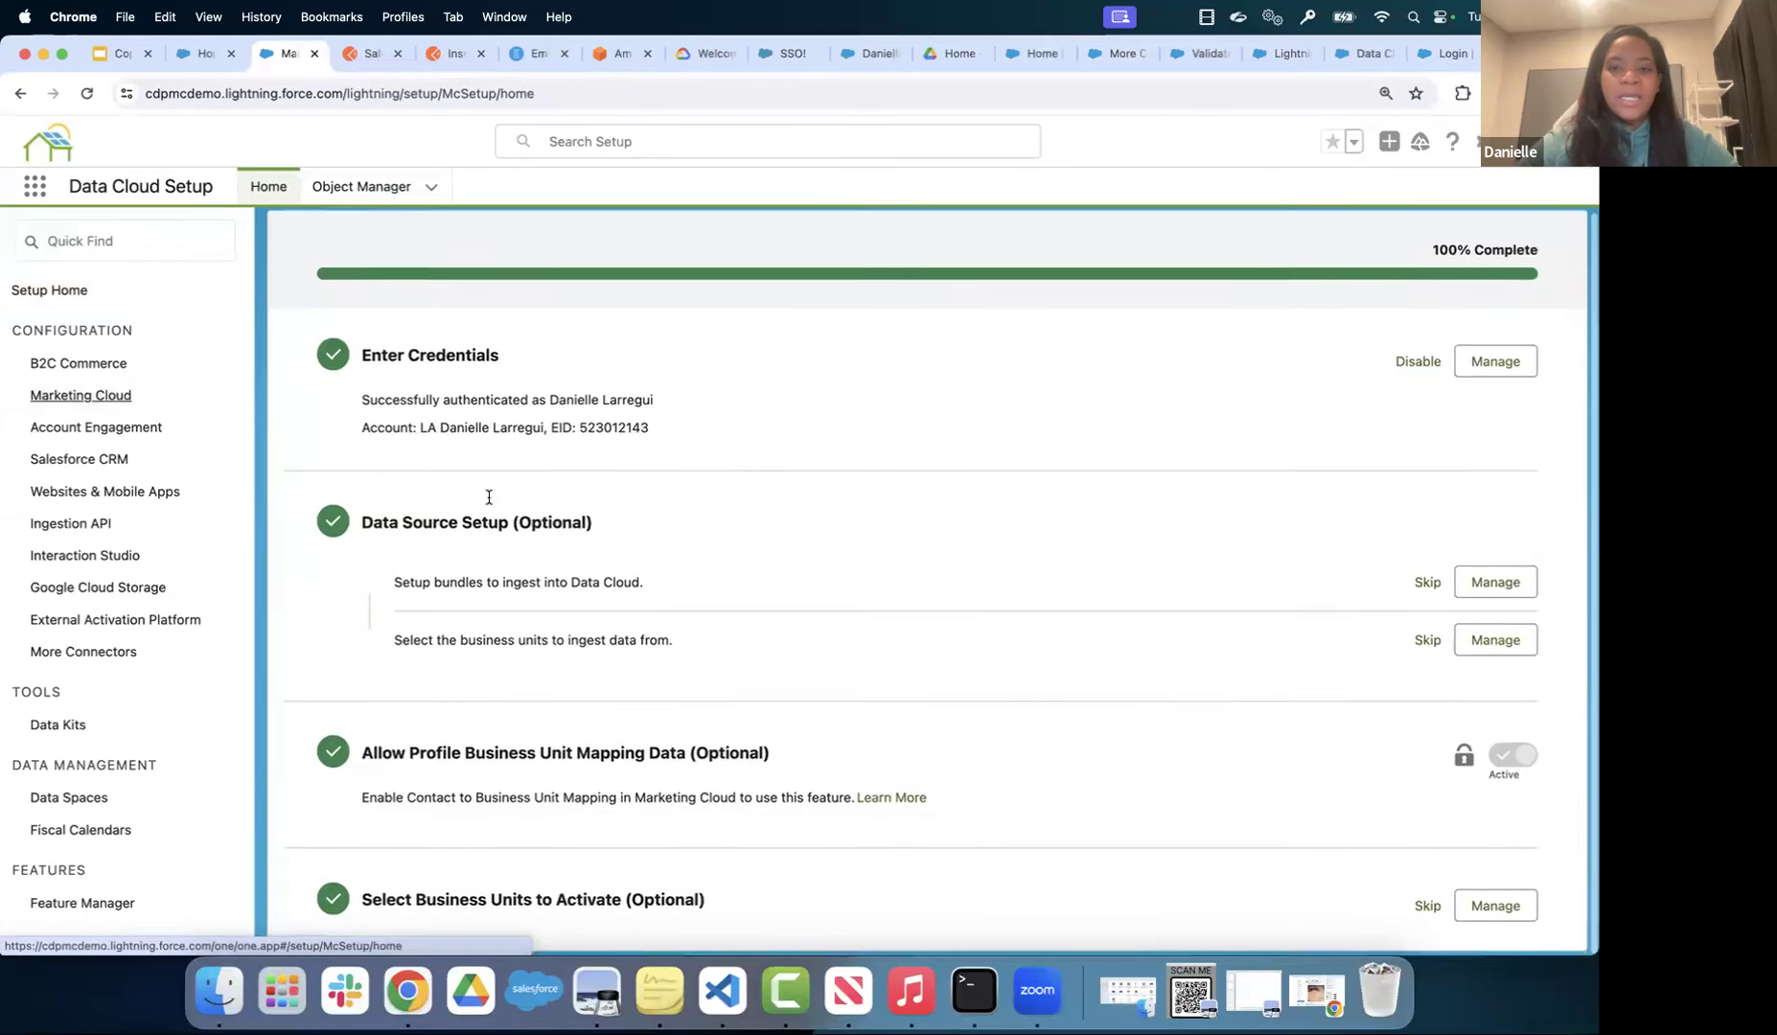
scroll(503, 523, "up", 2)
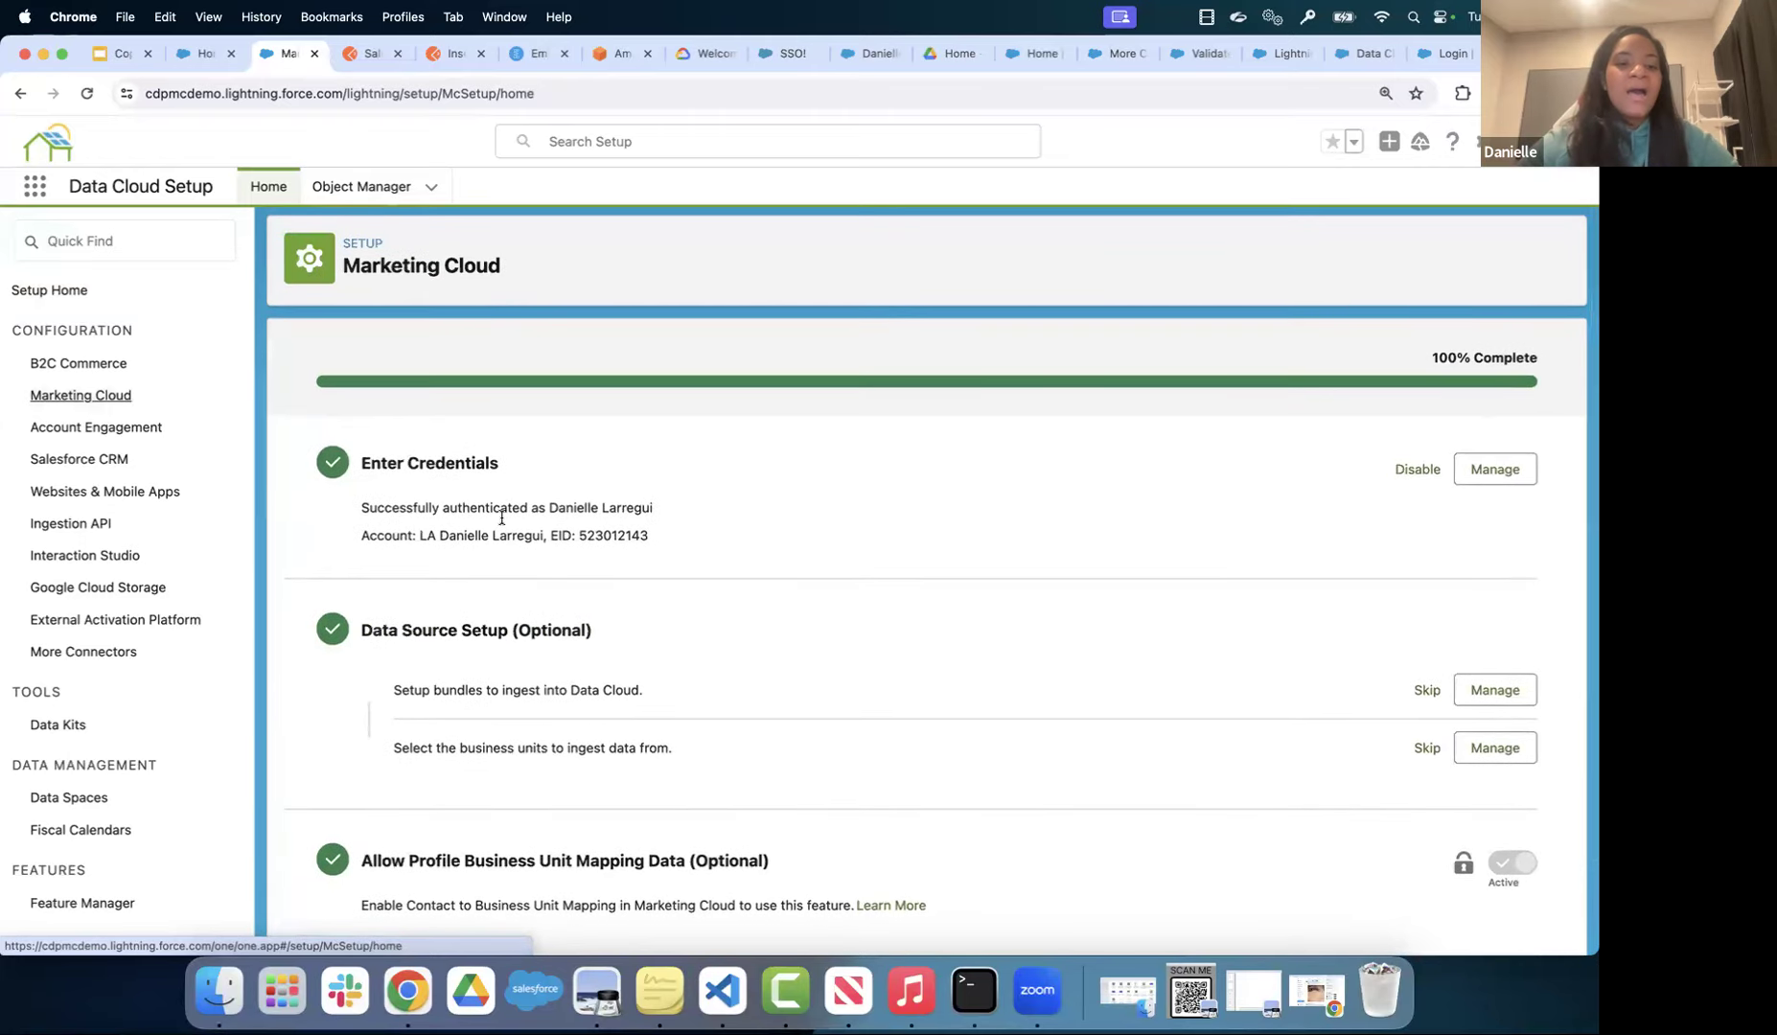
scroll(501, 519, "down", 1)
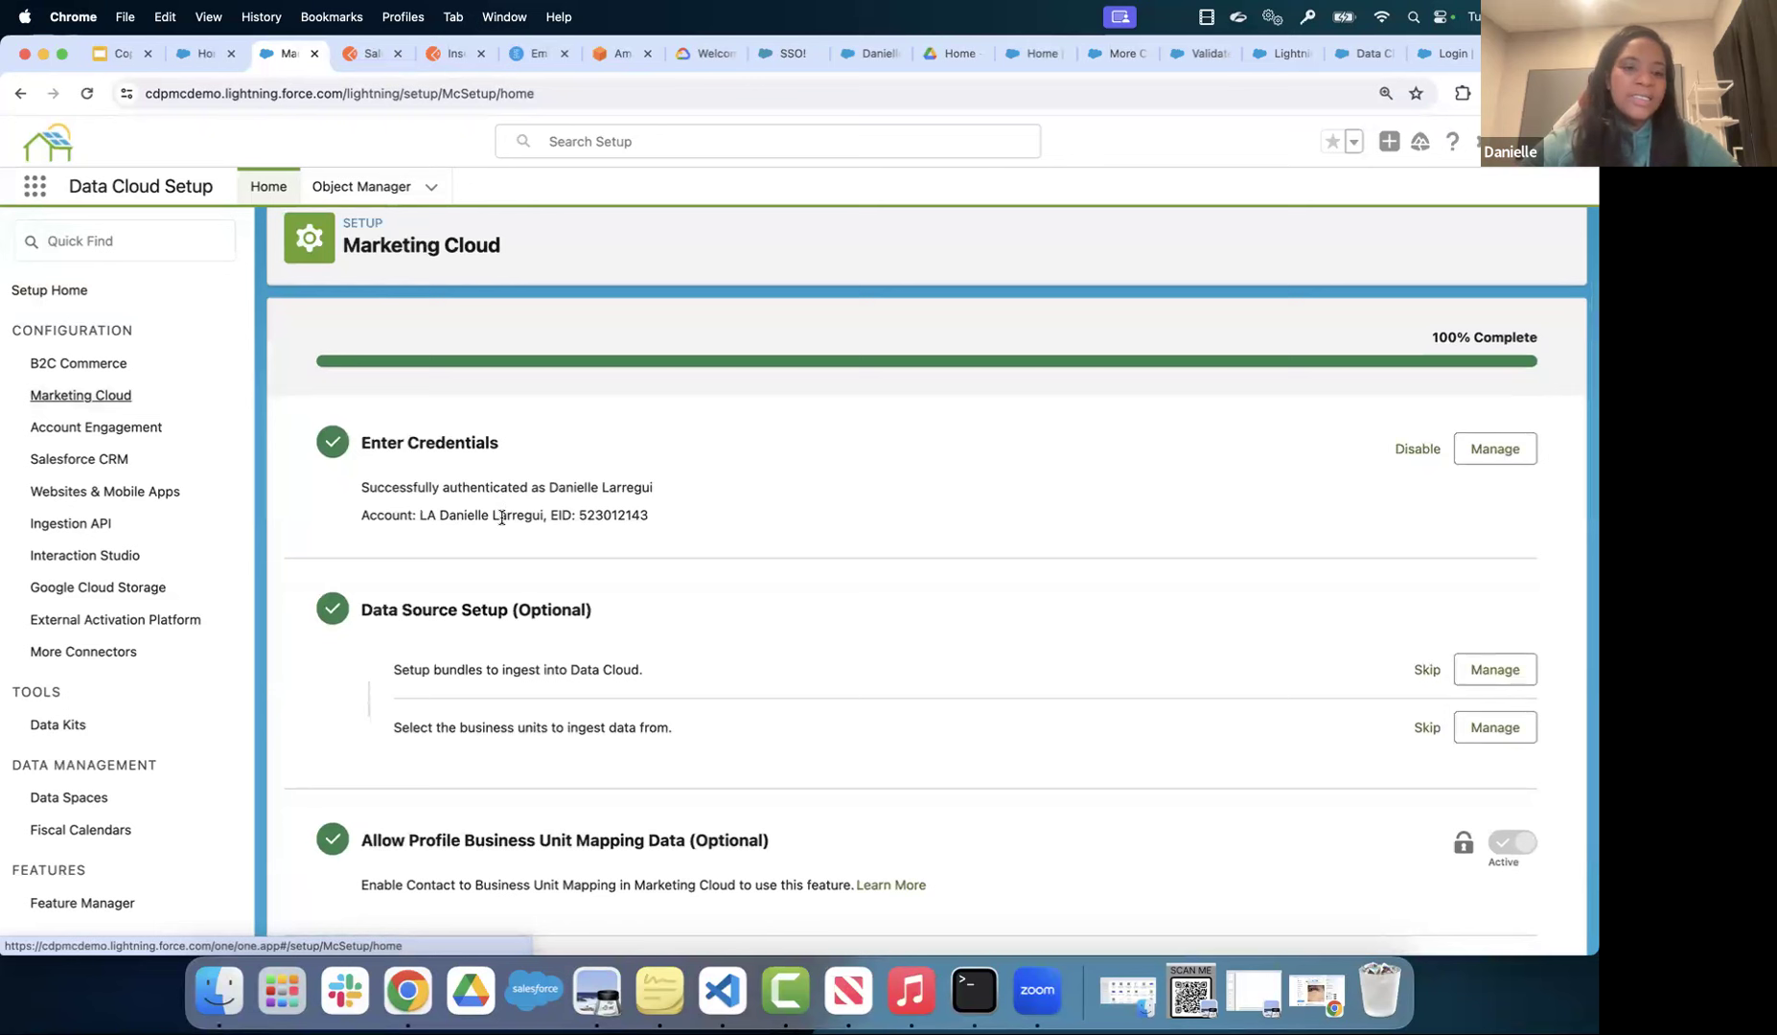
left_click(109, 461)
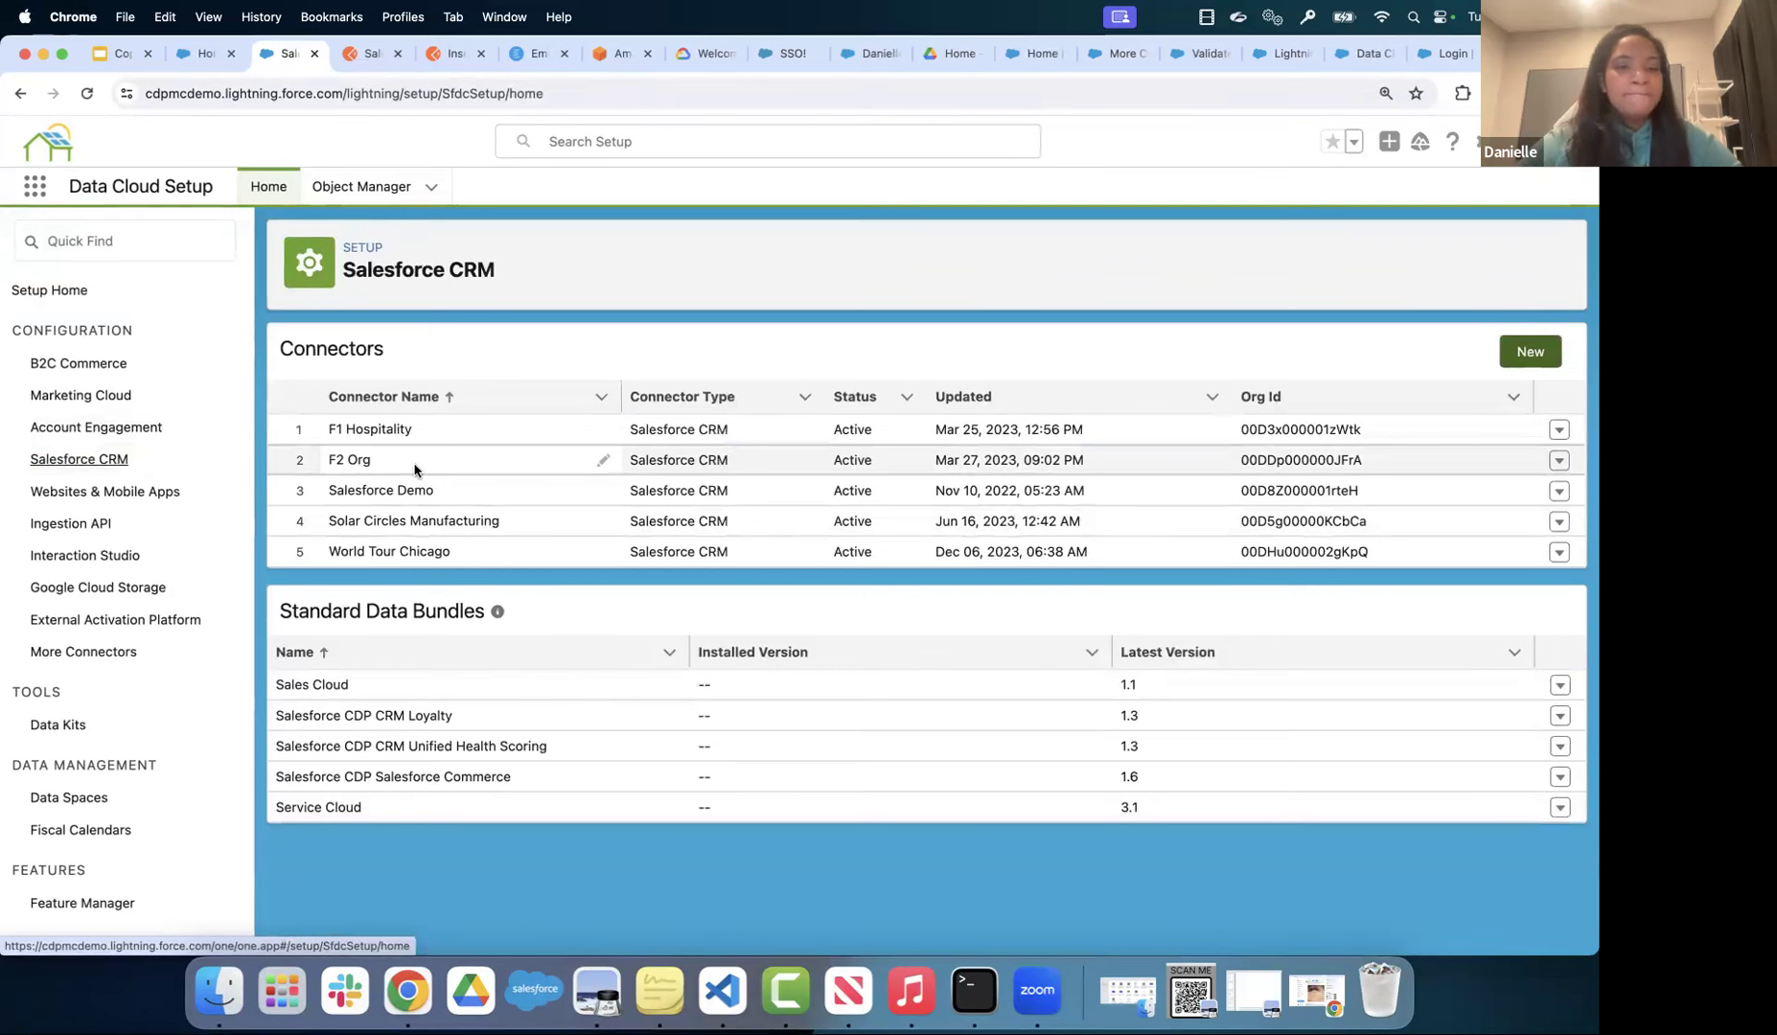
- View the Ingestion API connectors page, then return to the Salesforce CRM connectors page
left_click(73, 527)
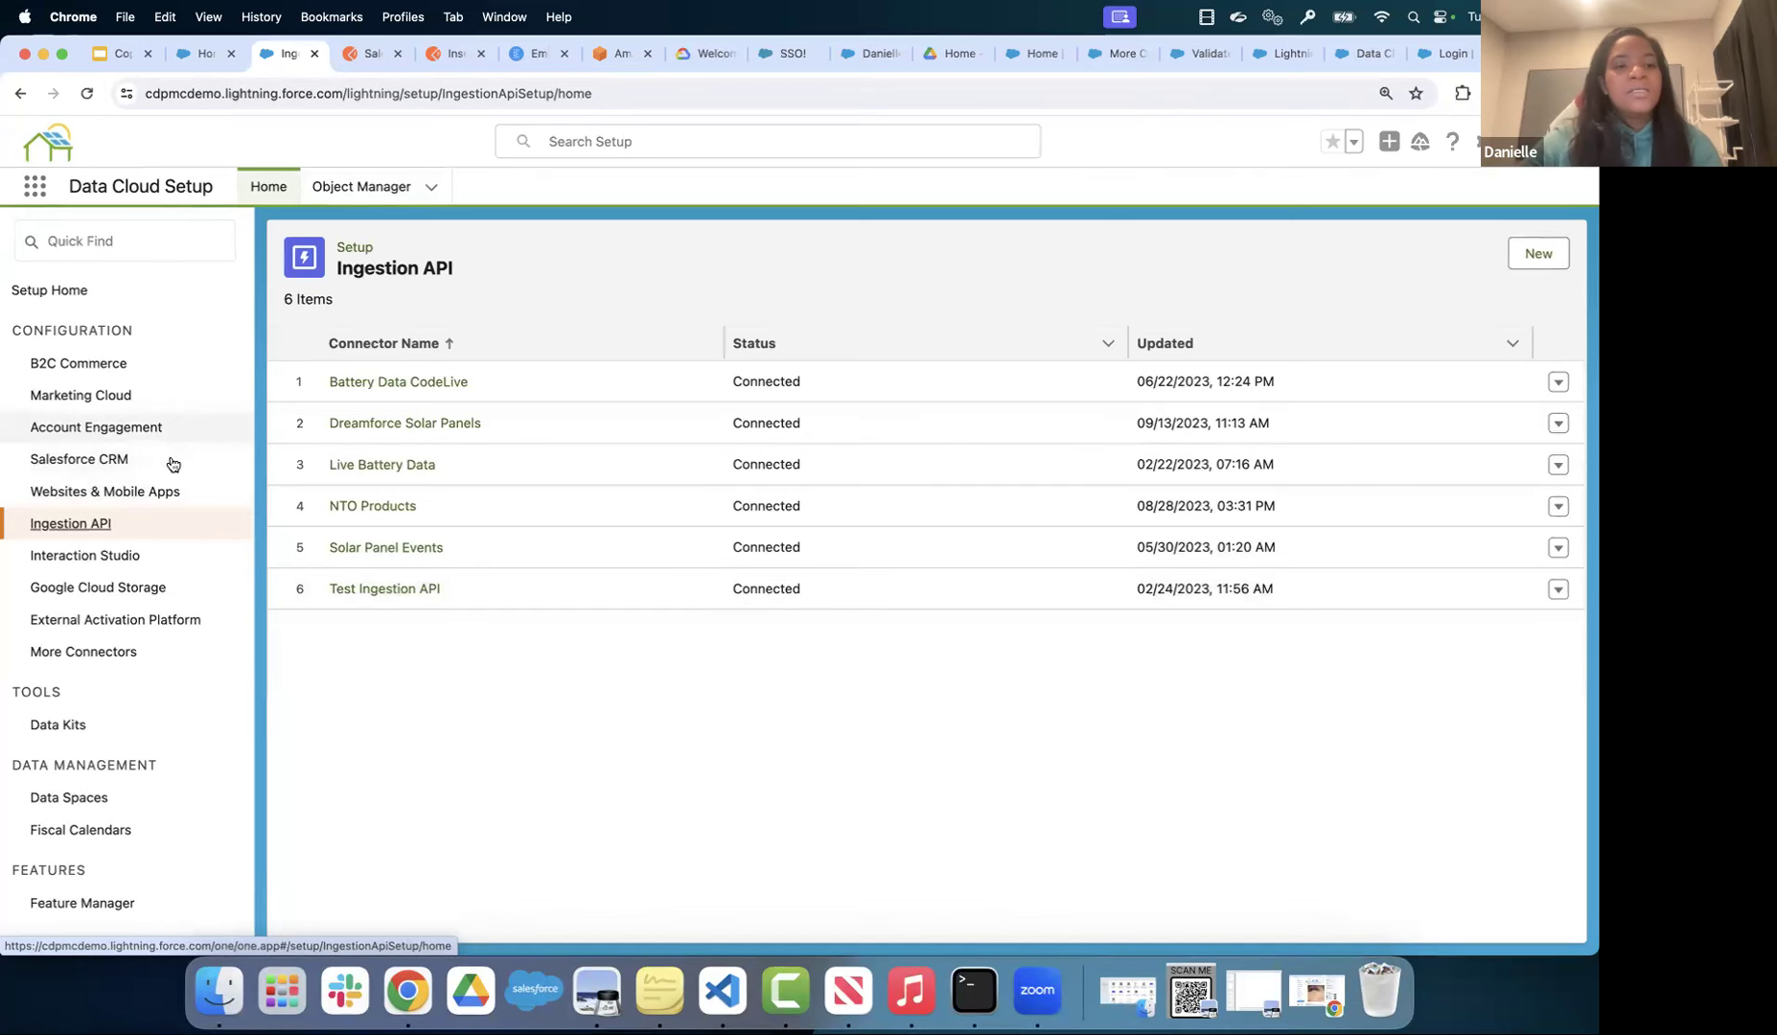
left_click(119, 468)
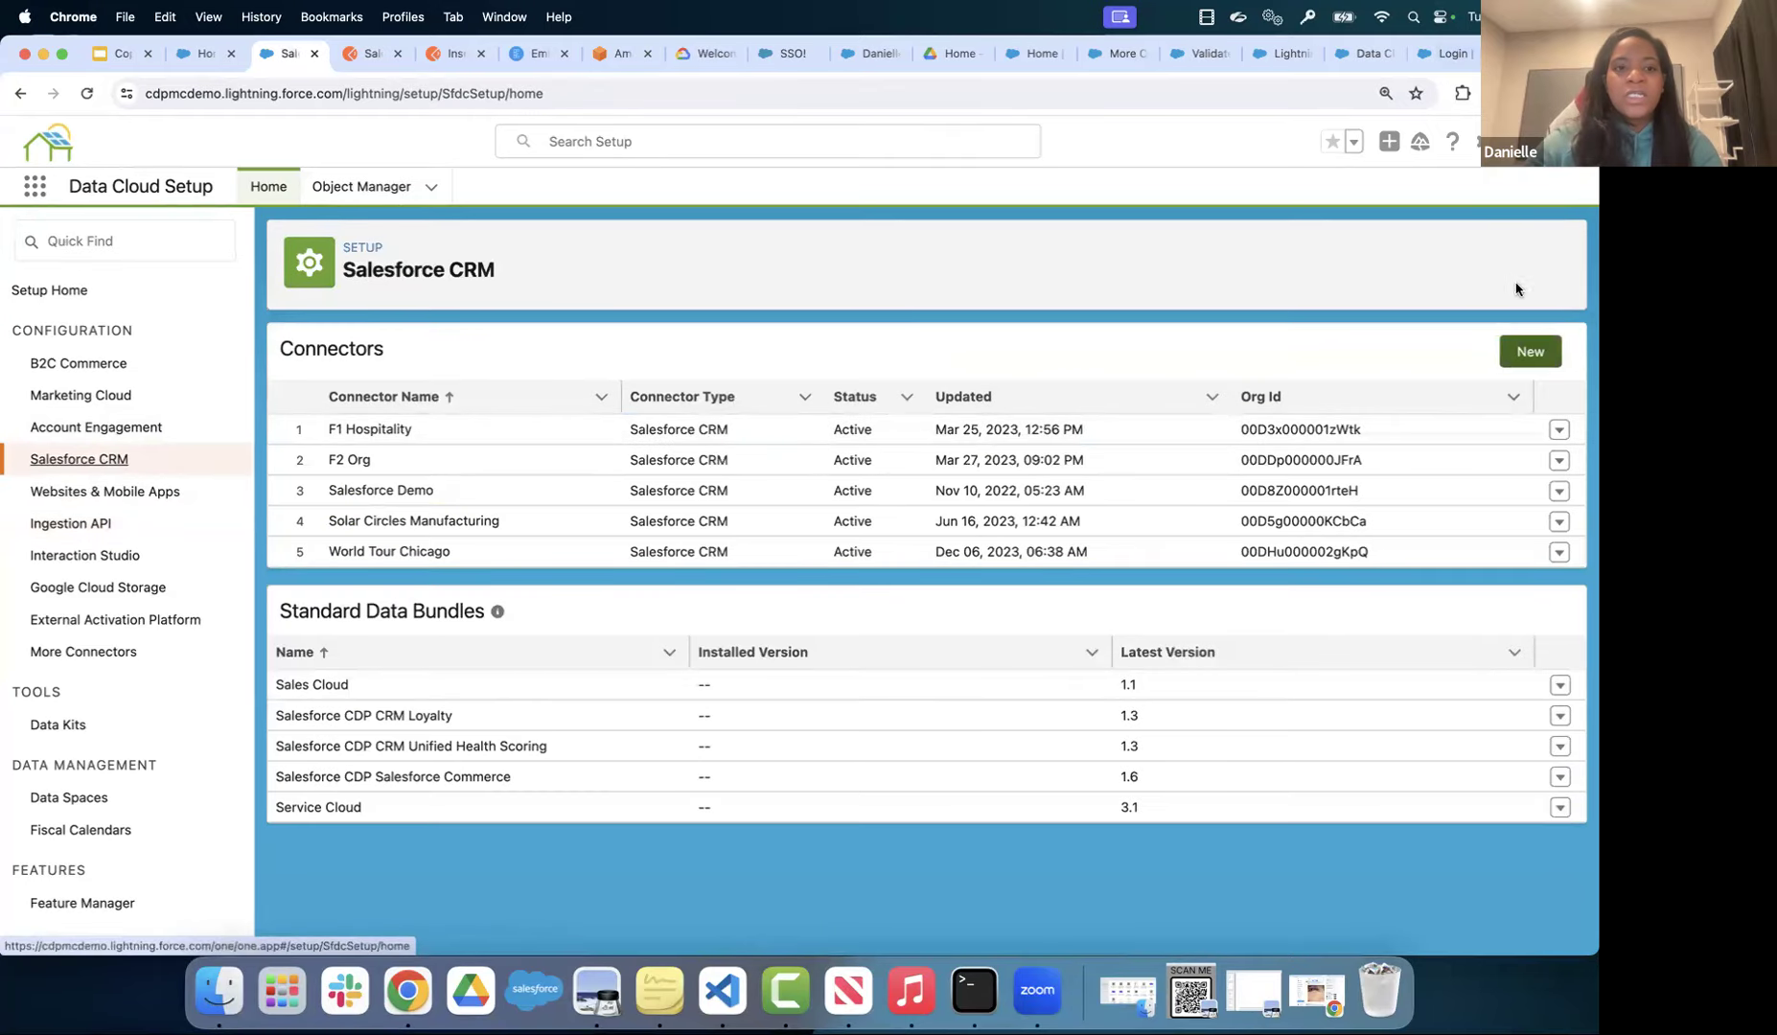
- Start connecting another Salesforce org with a different username and switch to its Data Cloud Setup
left_click(1530, 353)
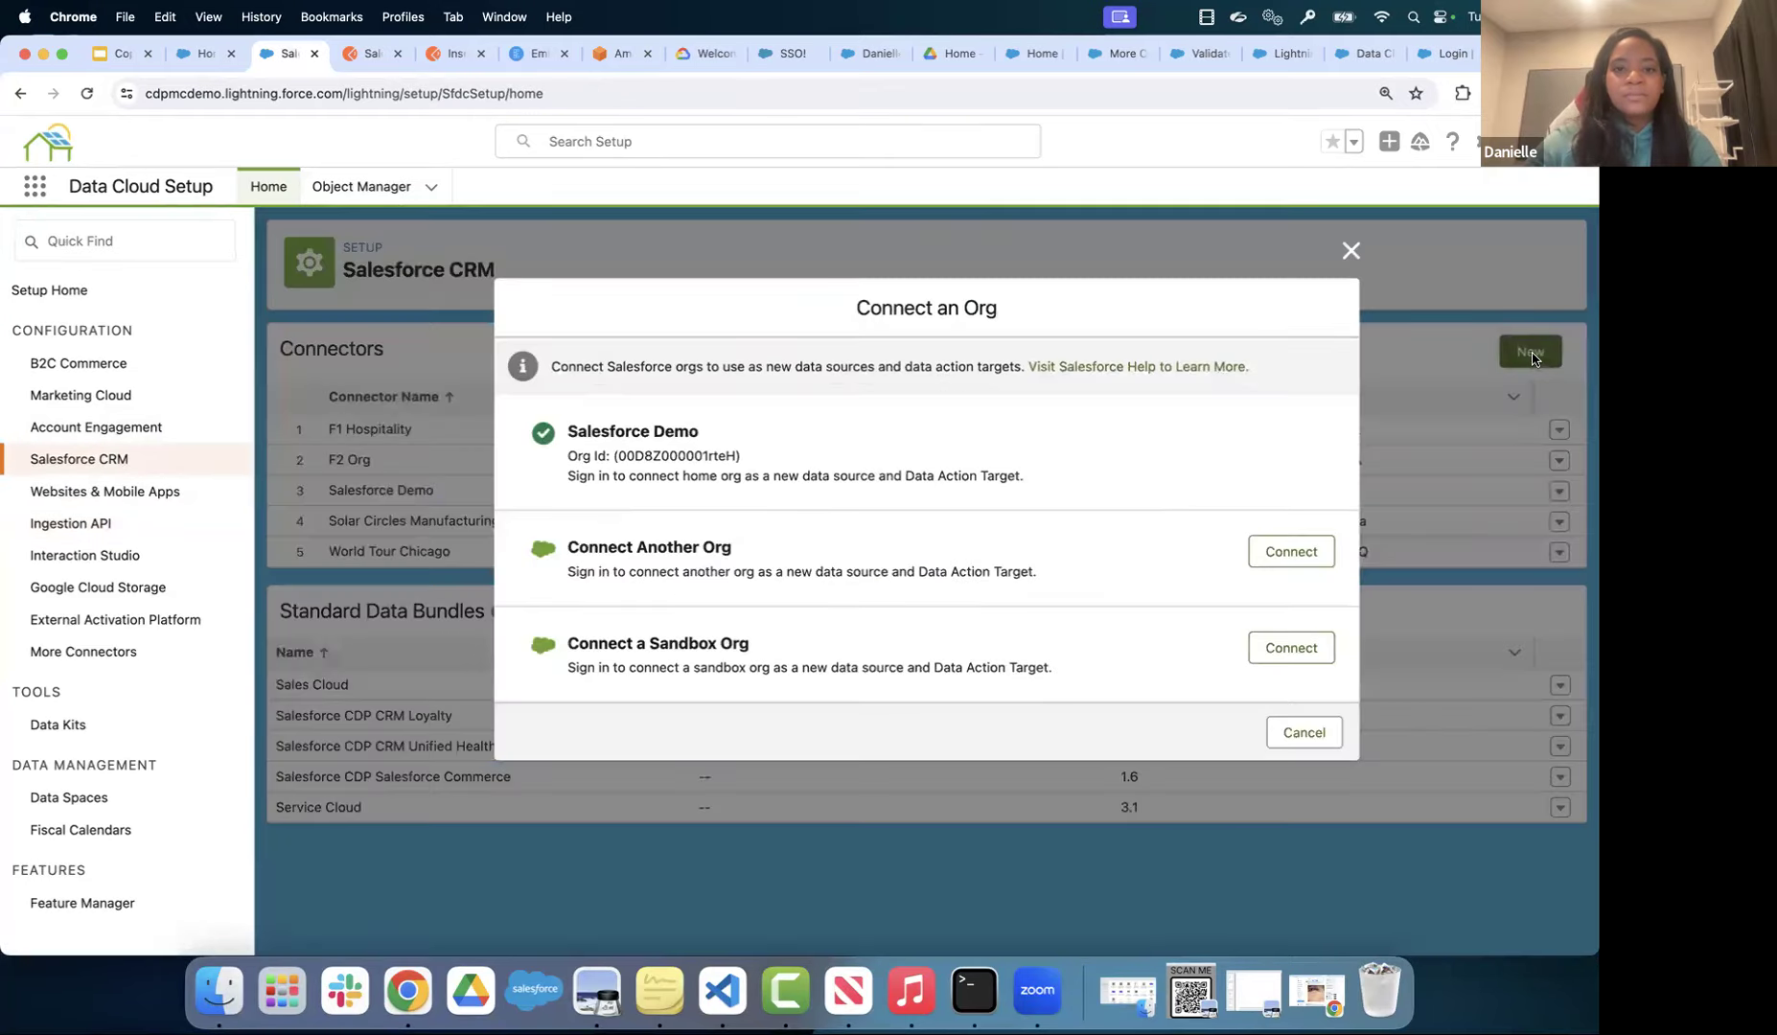
left_click(1293, 554)
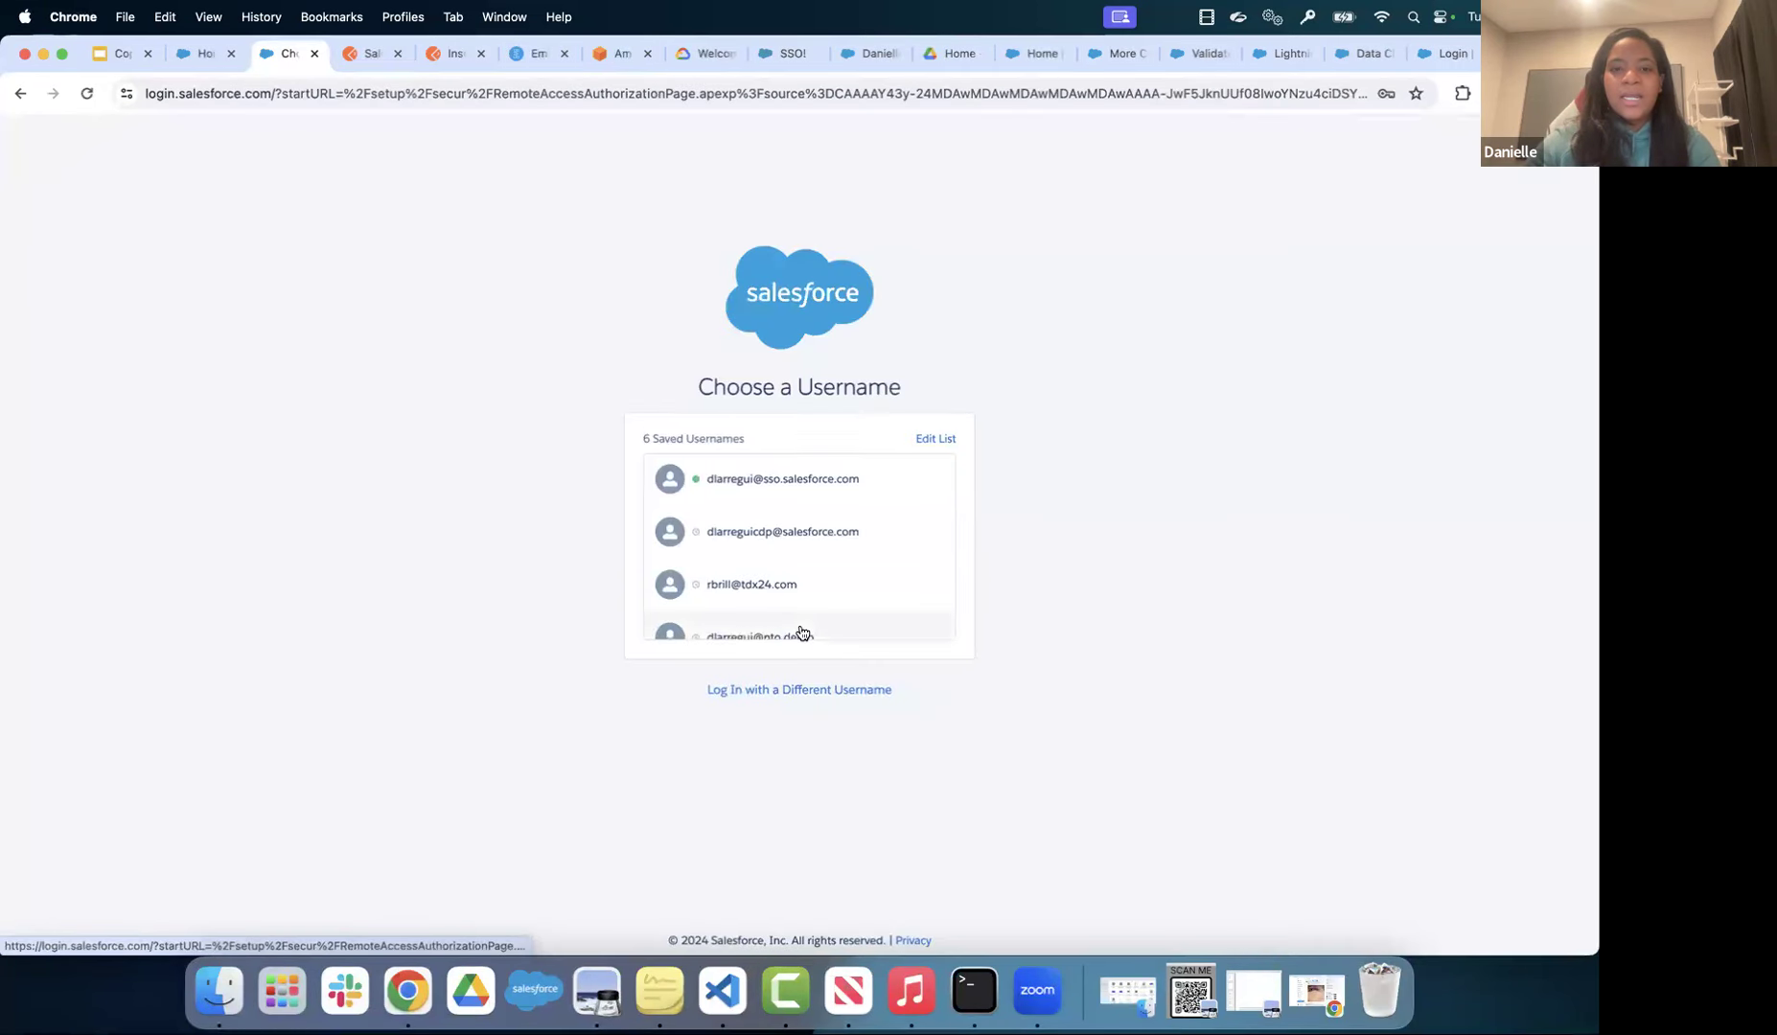
scroll(802, 633, "down", 3)
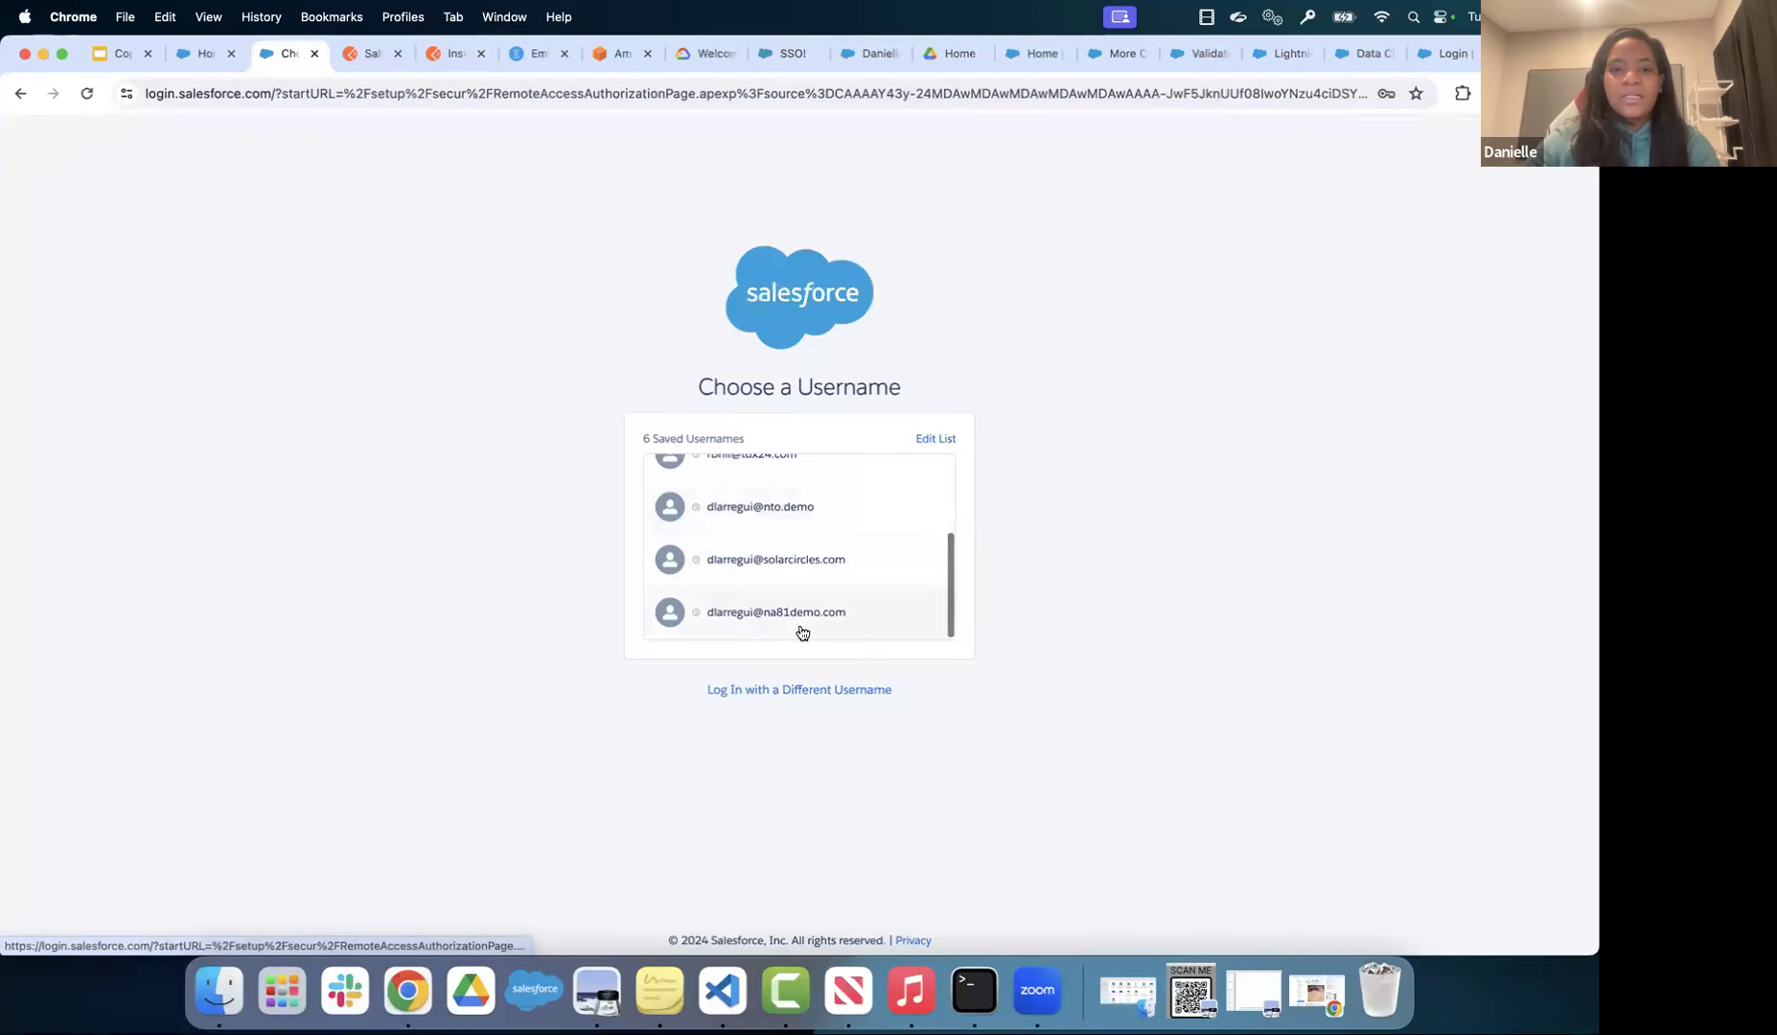
left_click(795, 691)
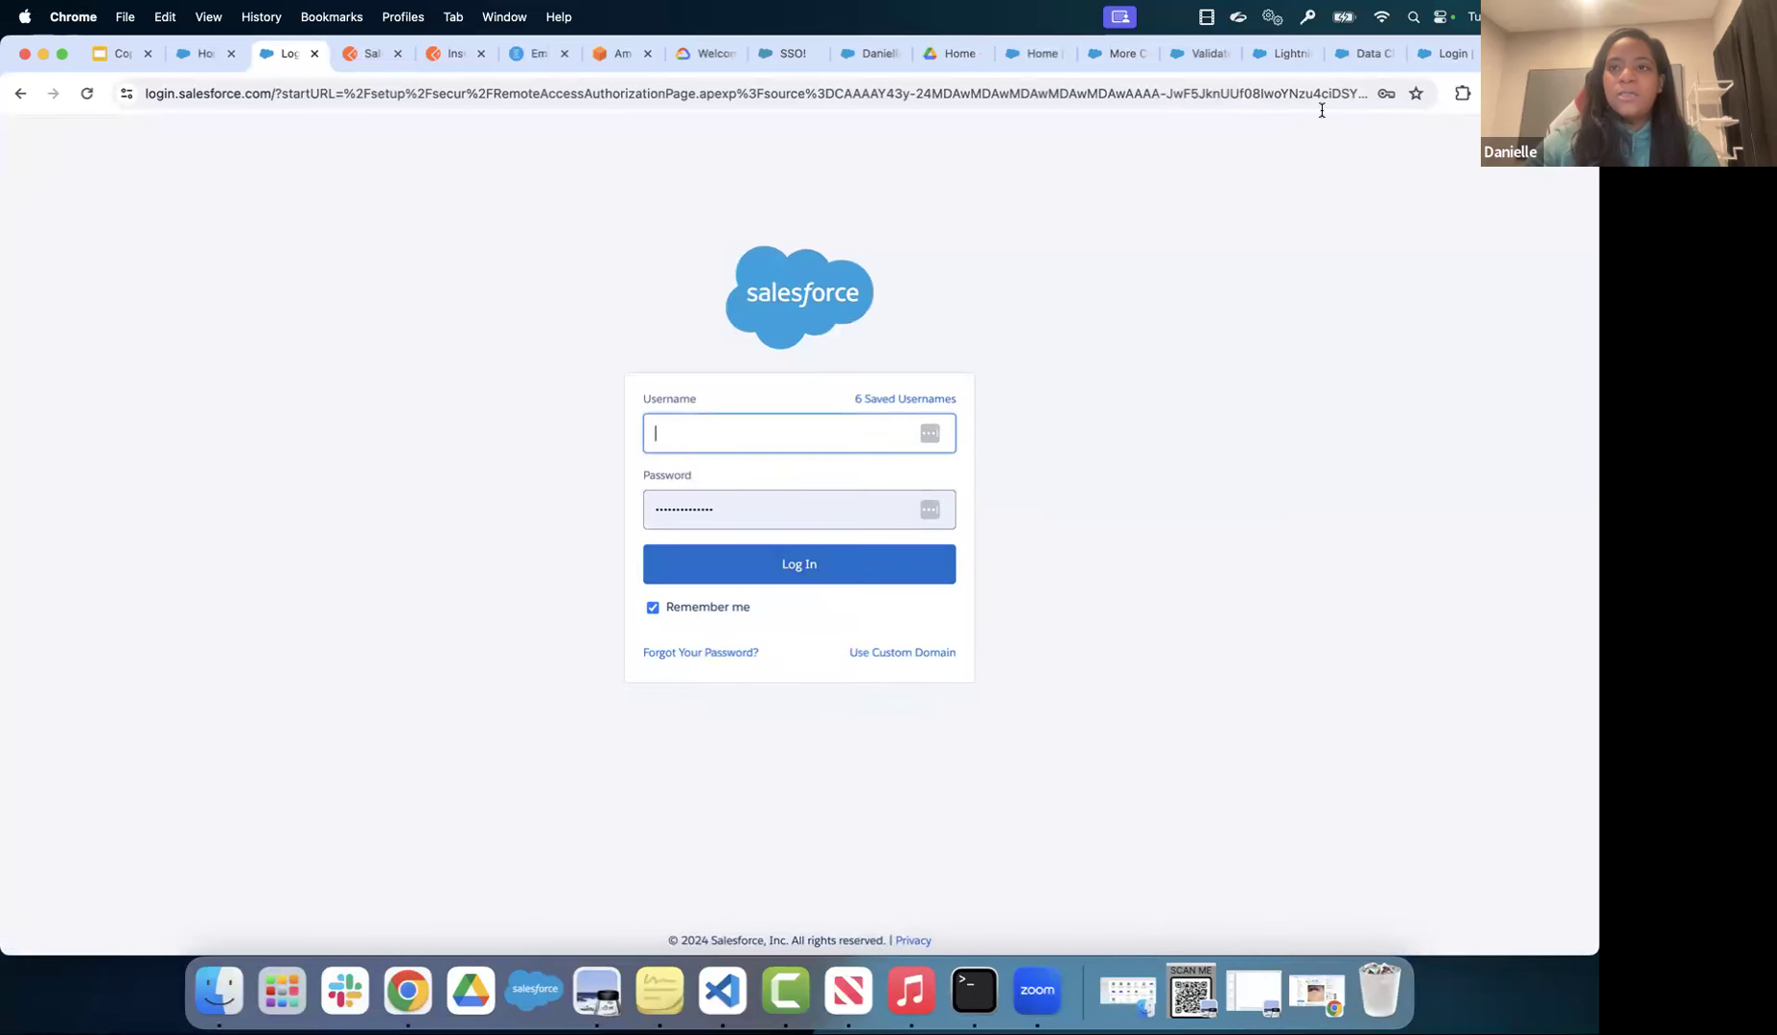
left_click(1362, 56)
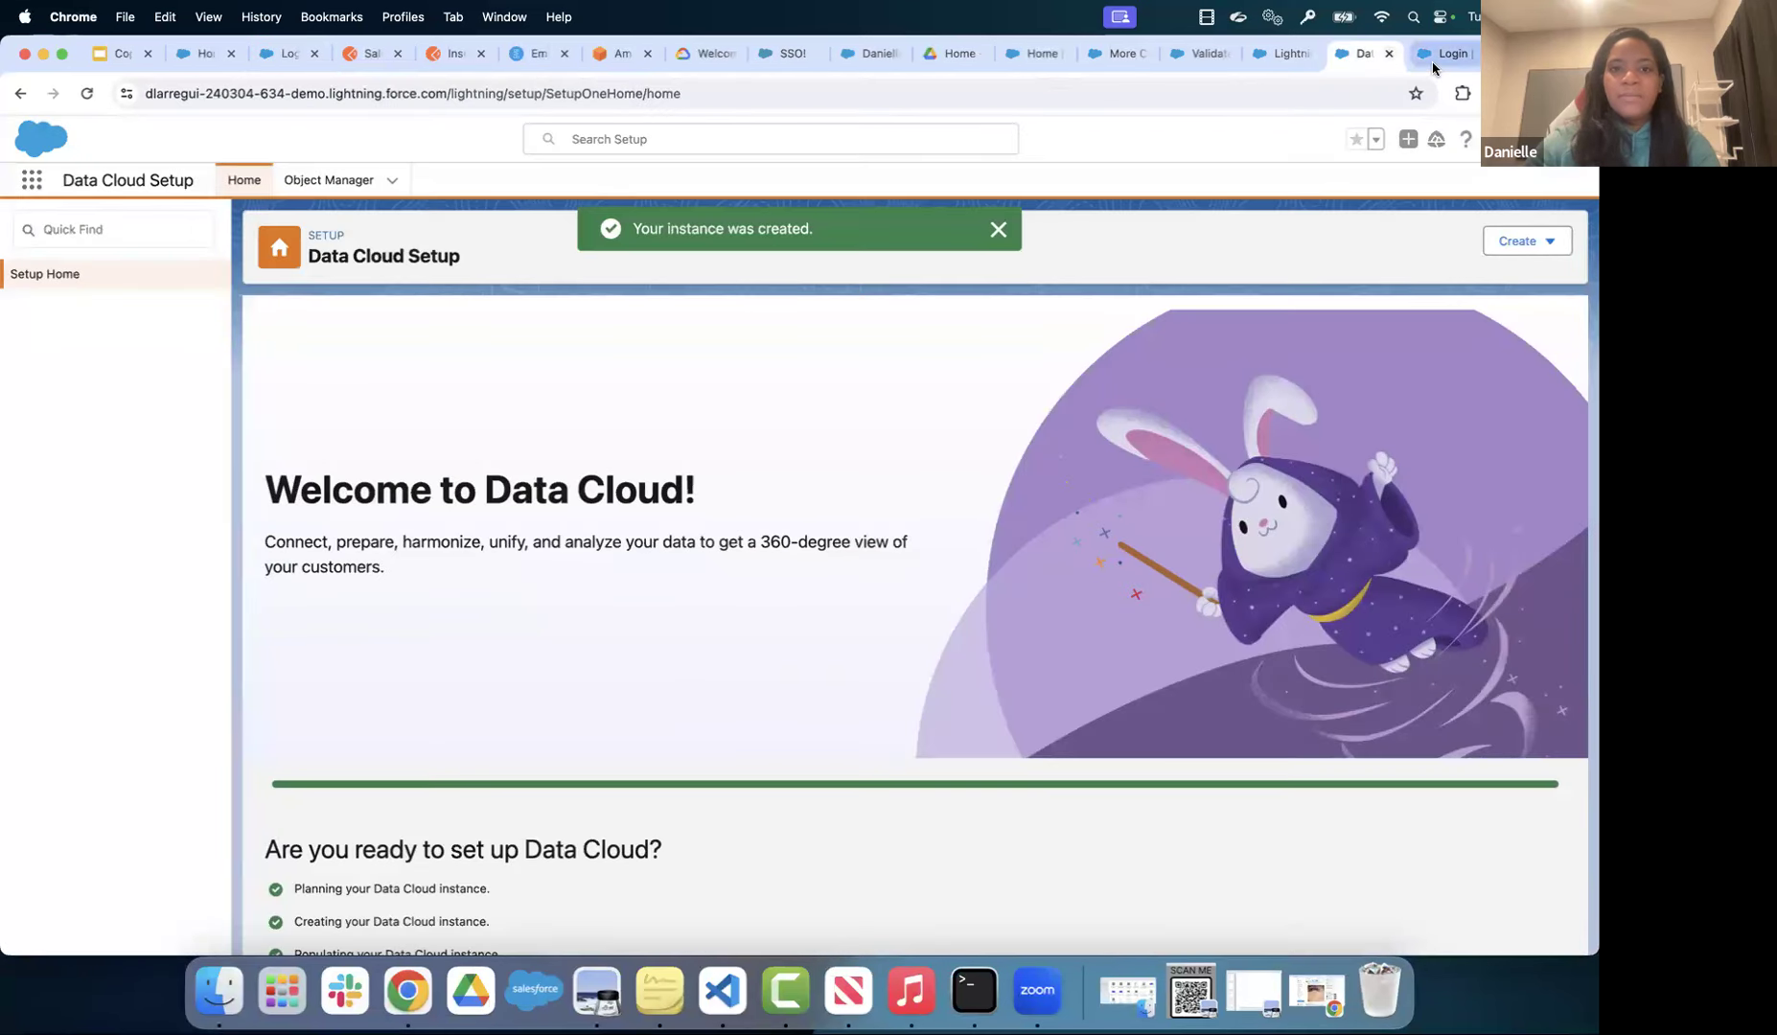
- From the new org's login page, open gmail.com in a new browser tab
left_click(1446, 54)
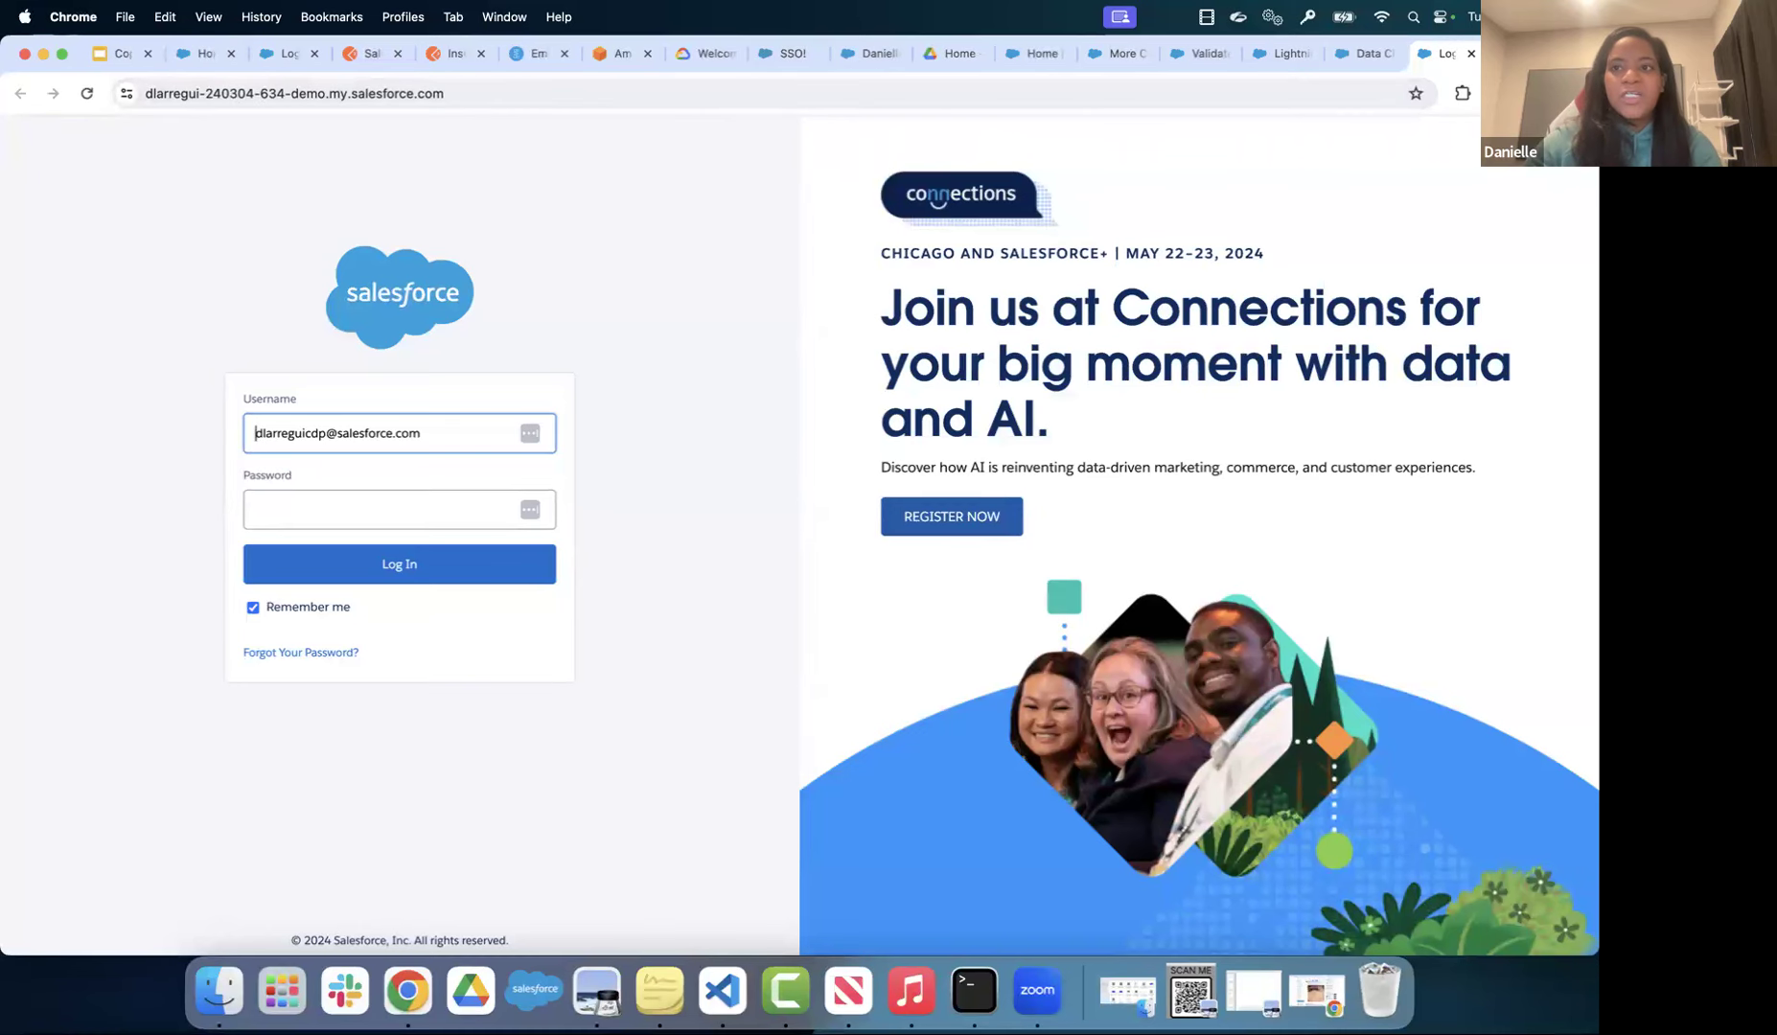
key("super+t")
type("gmail.com")
key("Return")
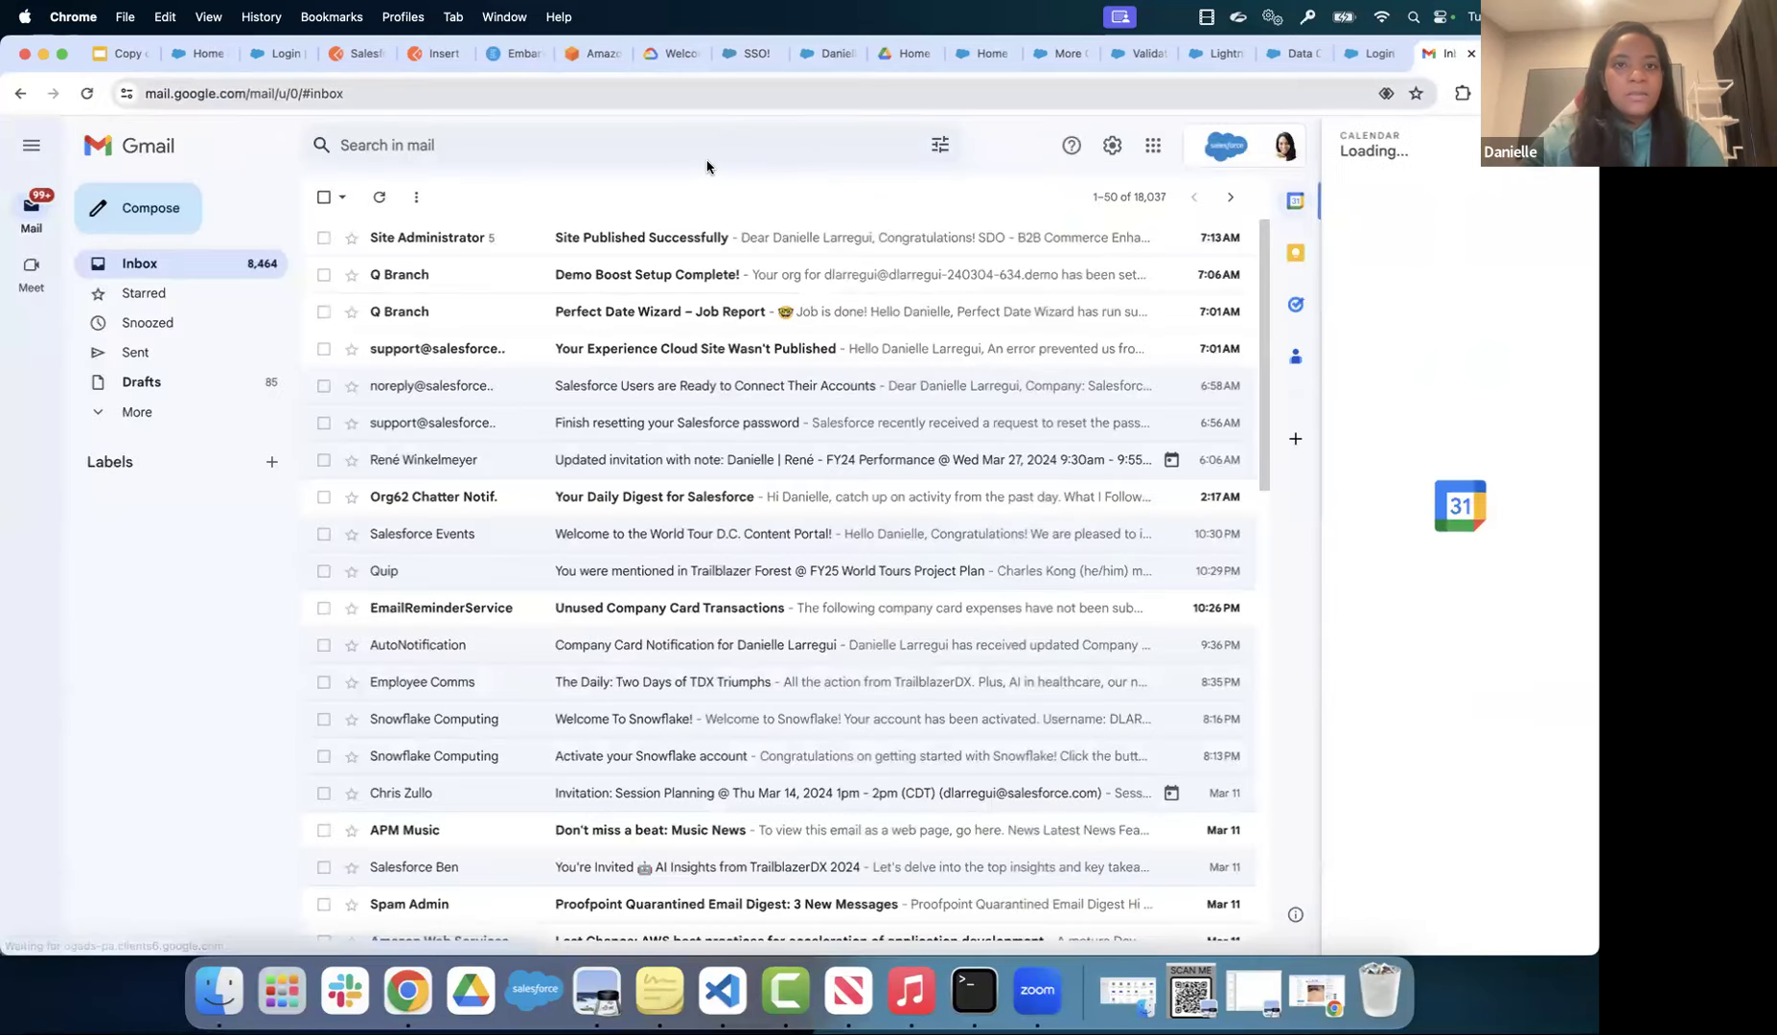
- Search Gmail for 'ver', select the org username in the Salesforce verification email, and return to Setup
left_click(714, 145)
type("ver")
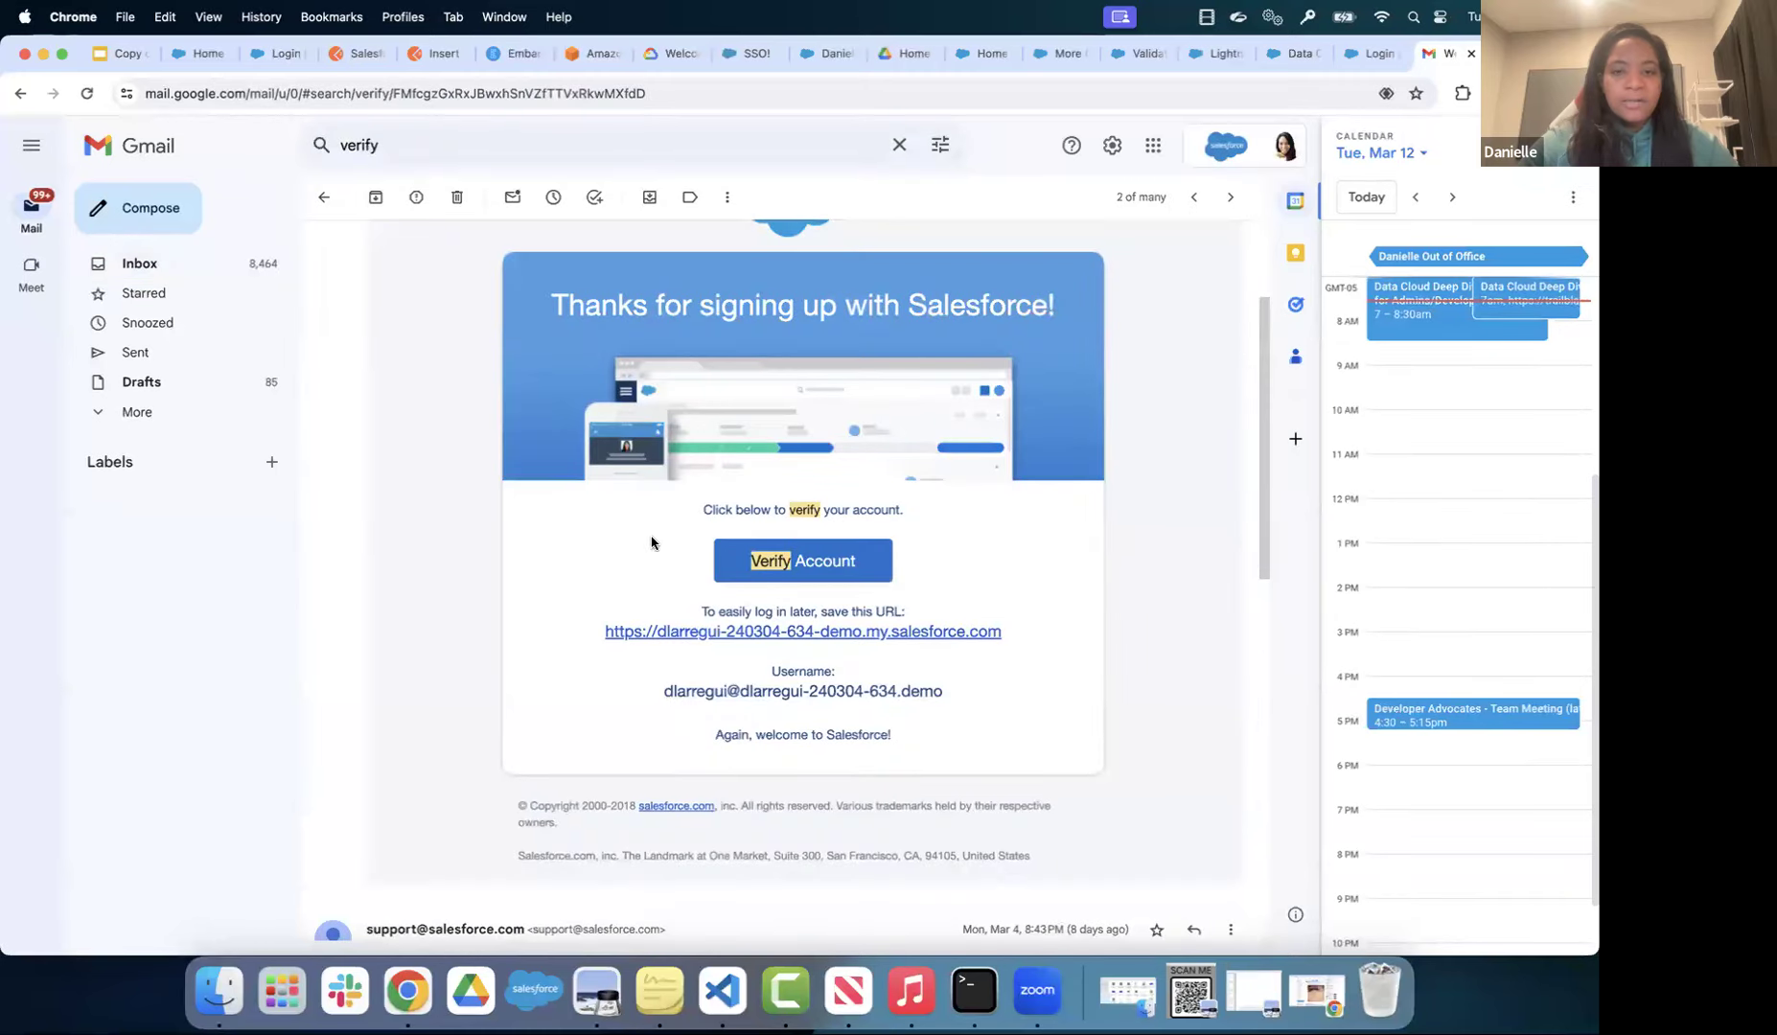
scroll(655, 537, "up", 1)
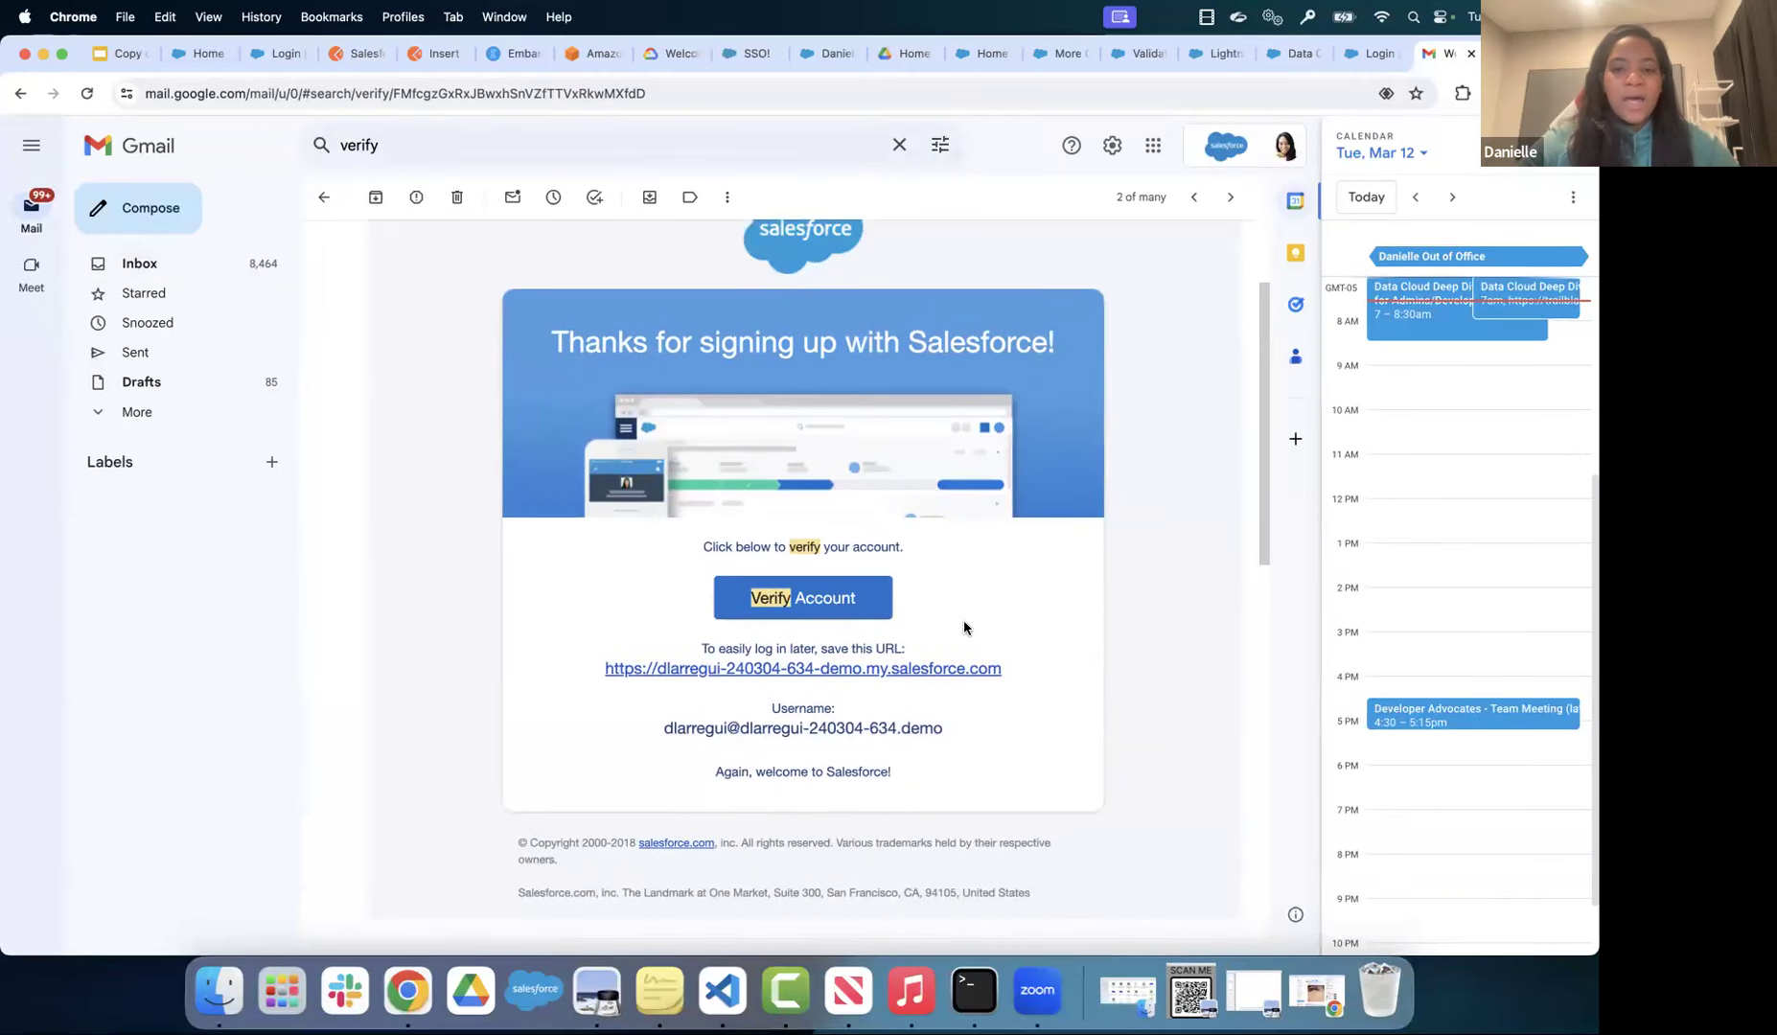
scroll(963, 628, "down", 2)
left_click_drag(951, 645, 660, 646)
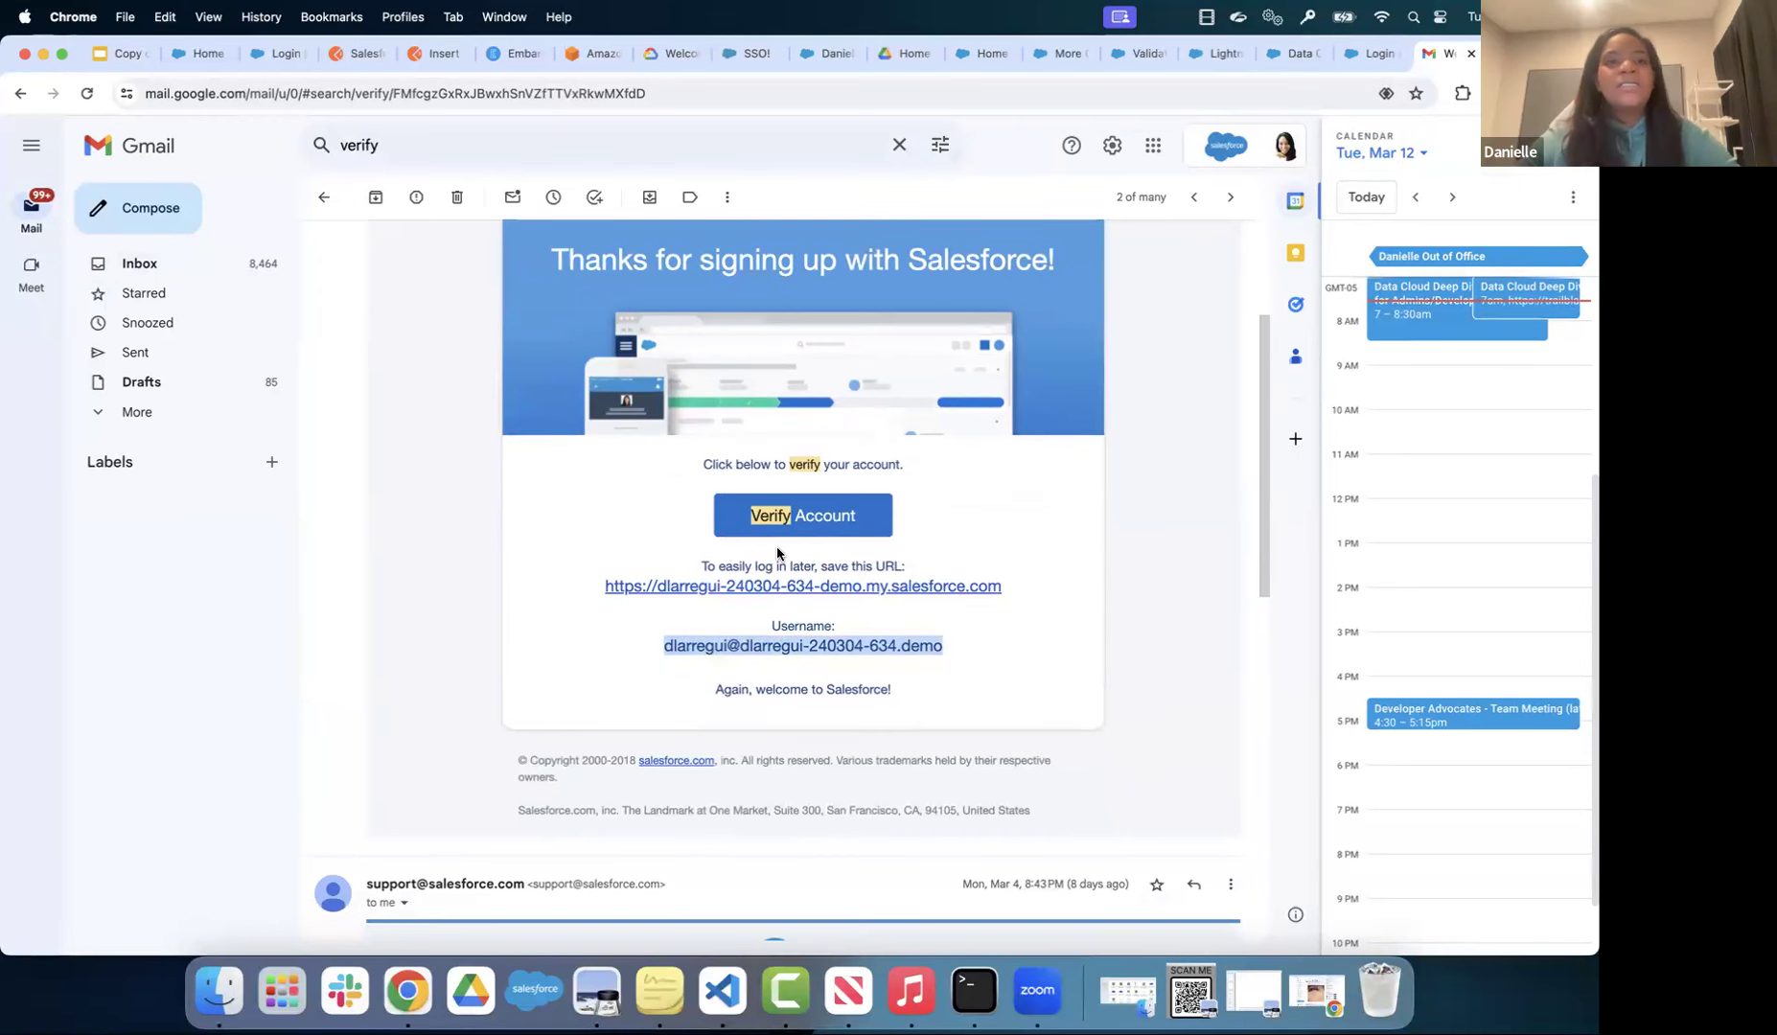
scroll(777, 553, "up", 2)
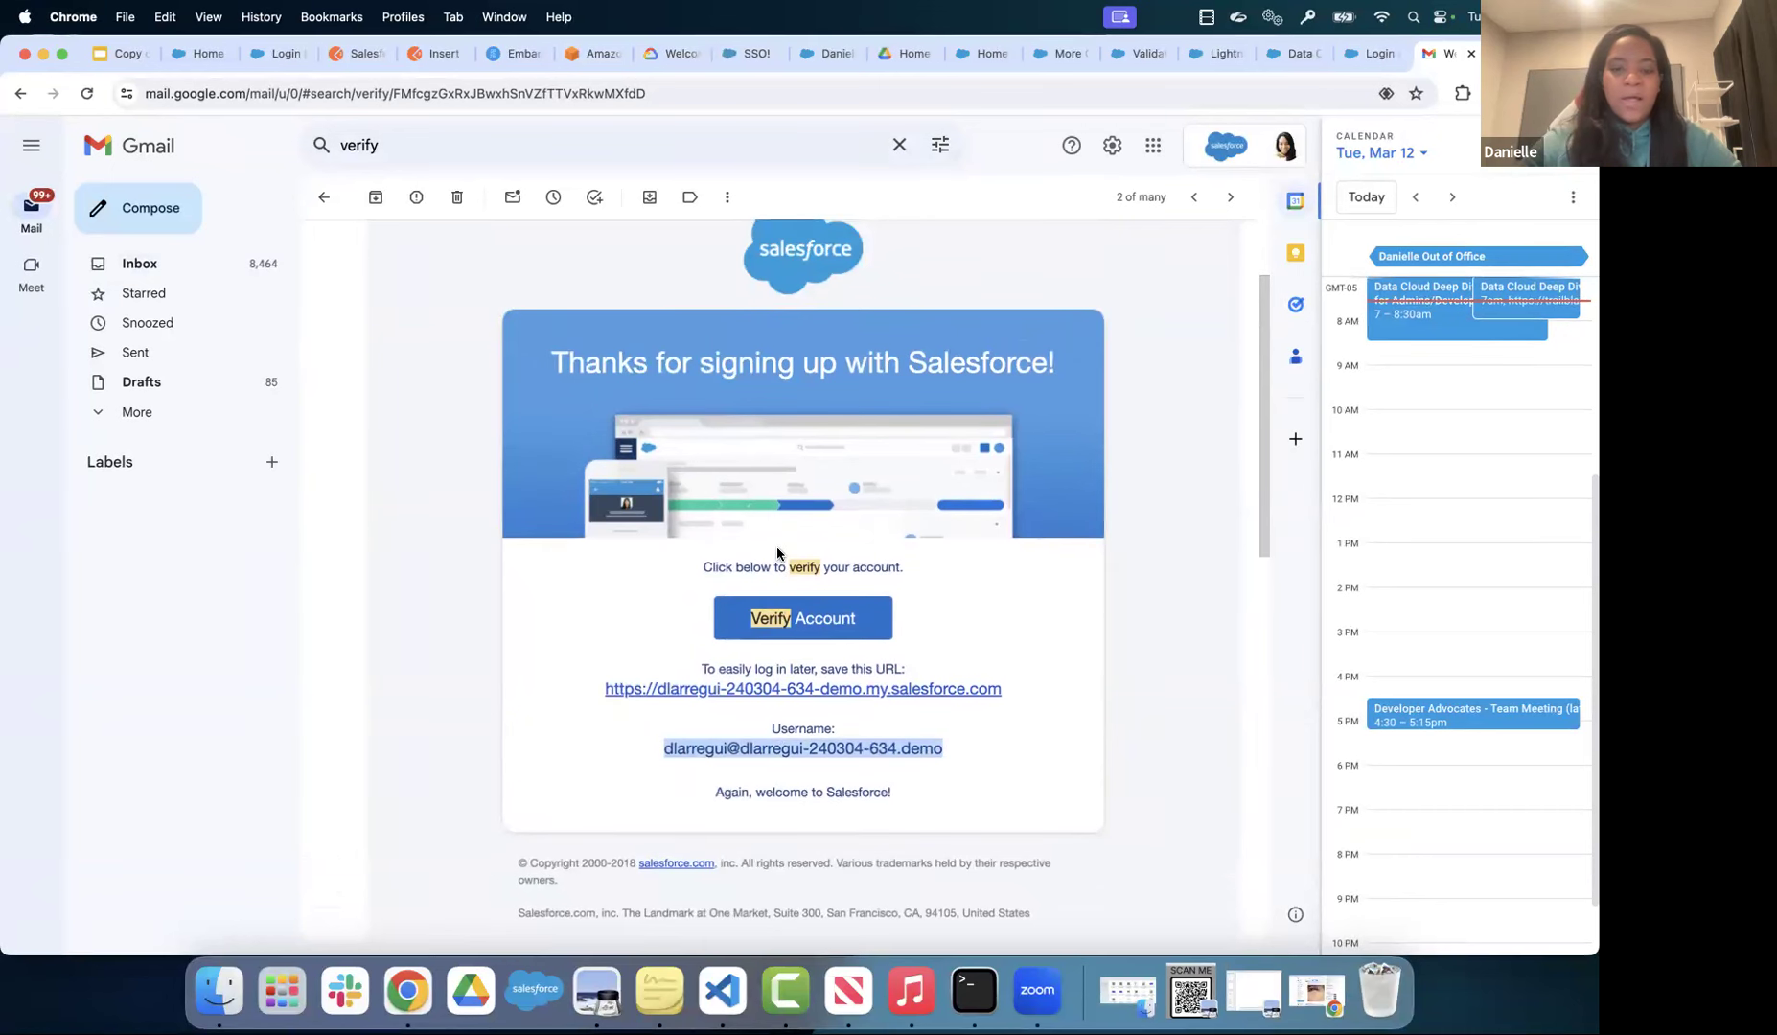
scroll(777, 553, "up", 2)
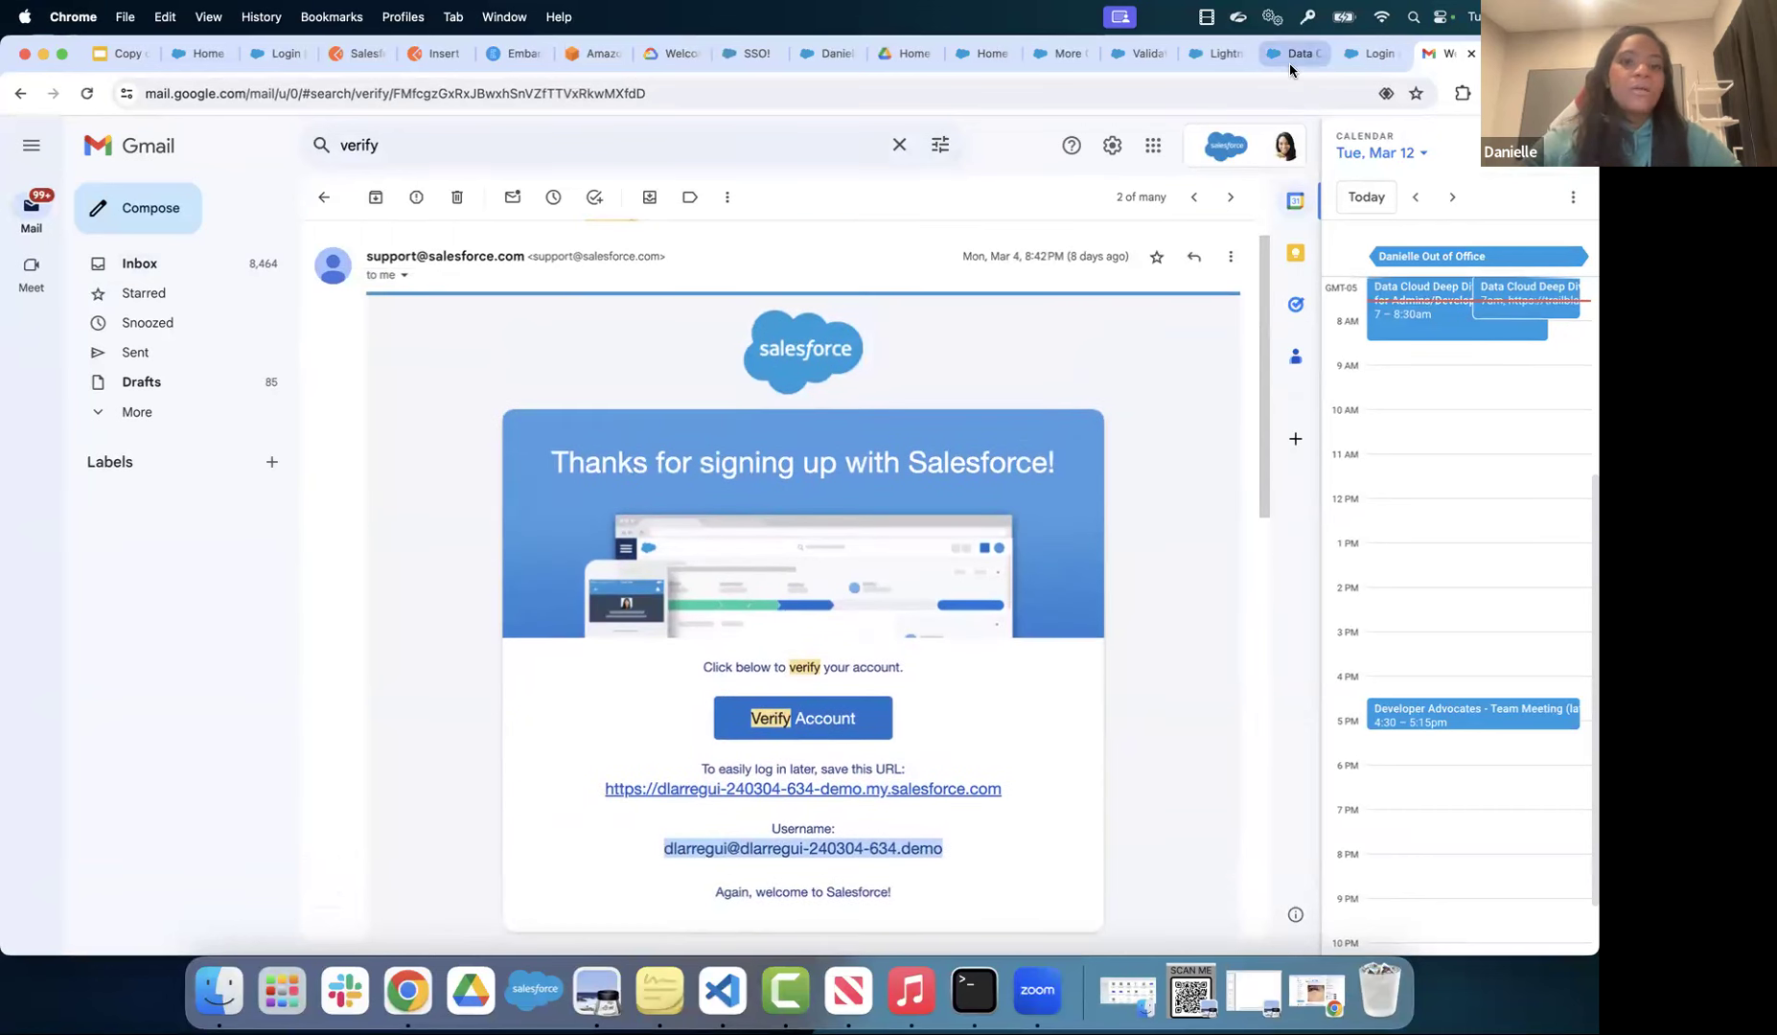
left_click(1291, 60)
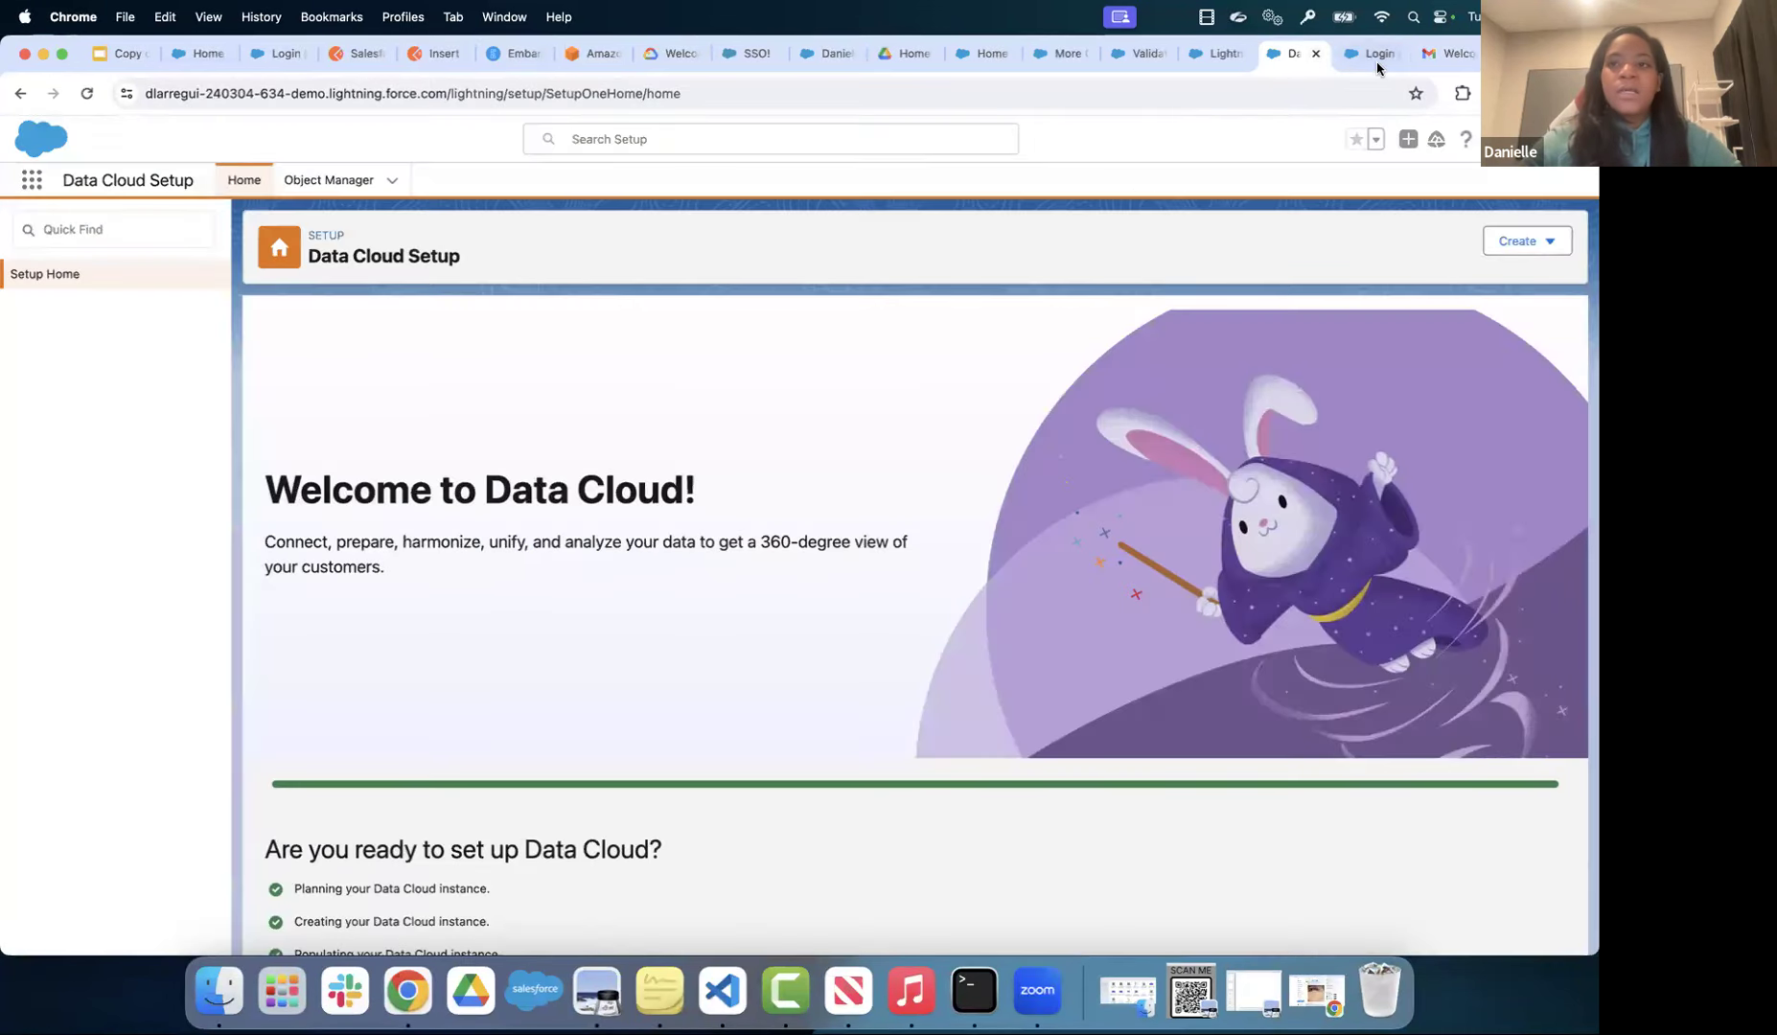
- Log in to the new org with its username and password, allow Data Cloud access, and dismiss Chrome's password prompt
left_click(252, 56)
left_click(198, 56)
left_click(269, 56)
left_click(716, 424)
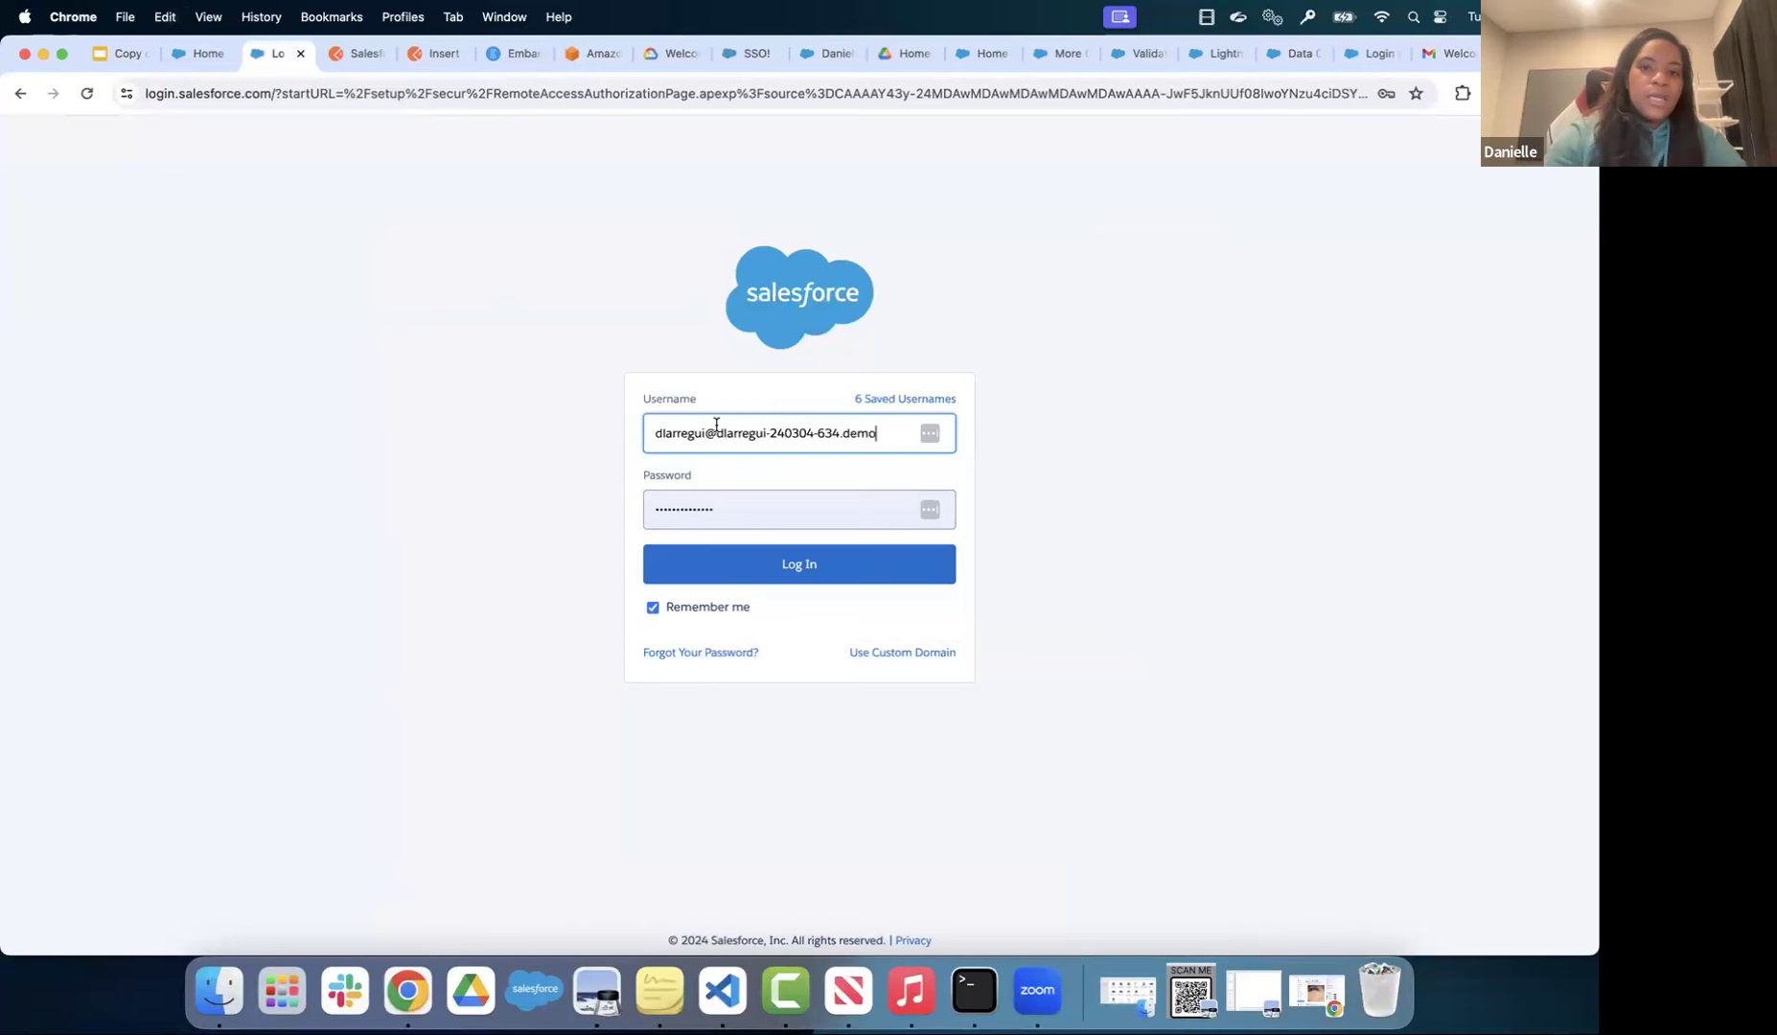
left_click_drag(785, 501, 620, 498)
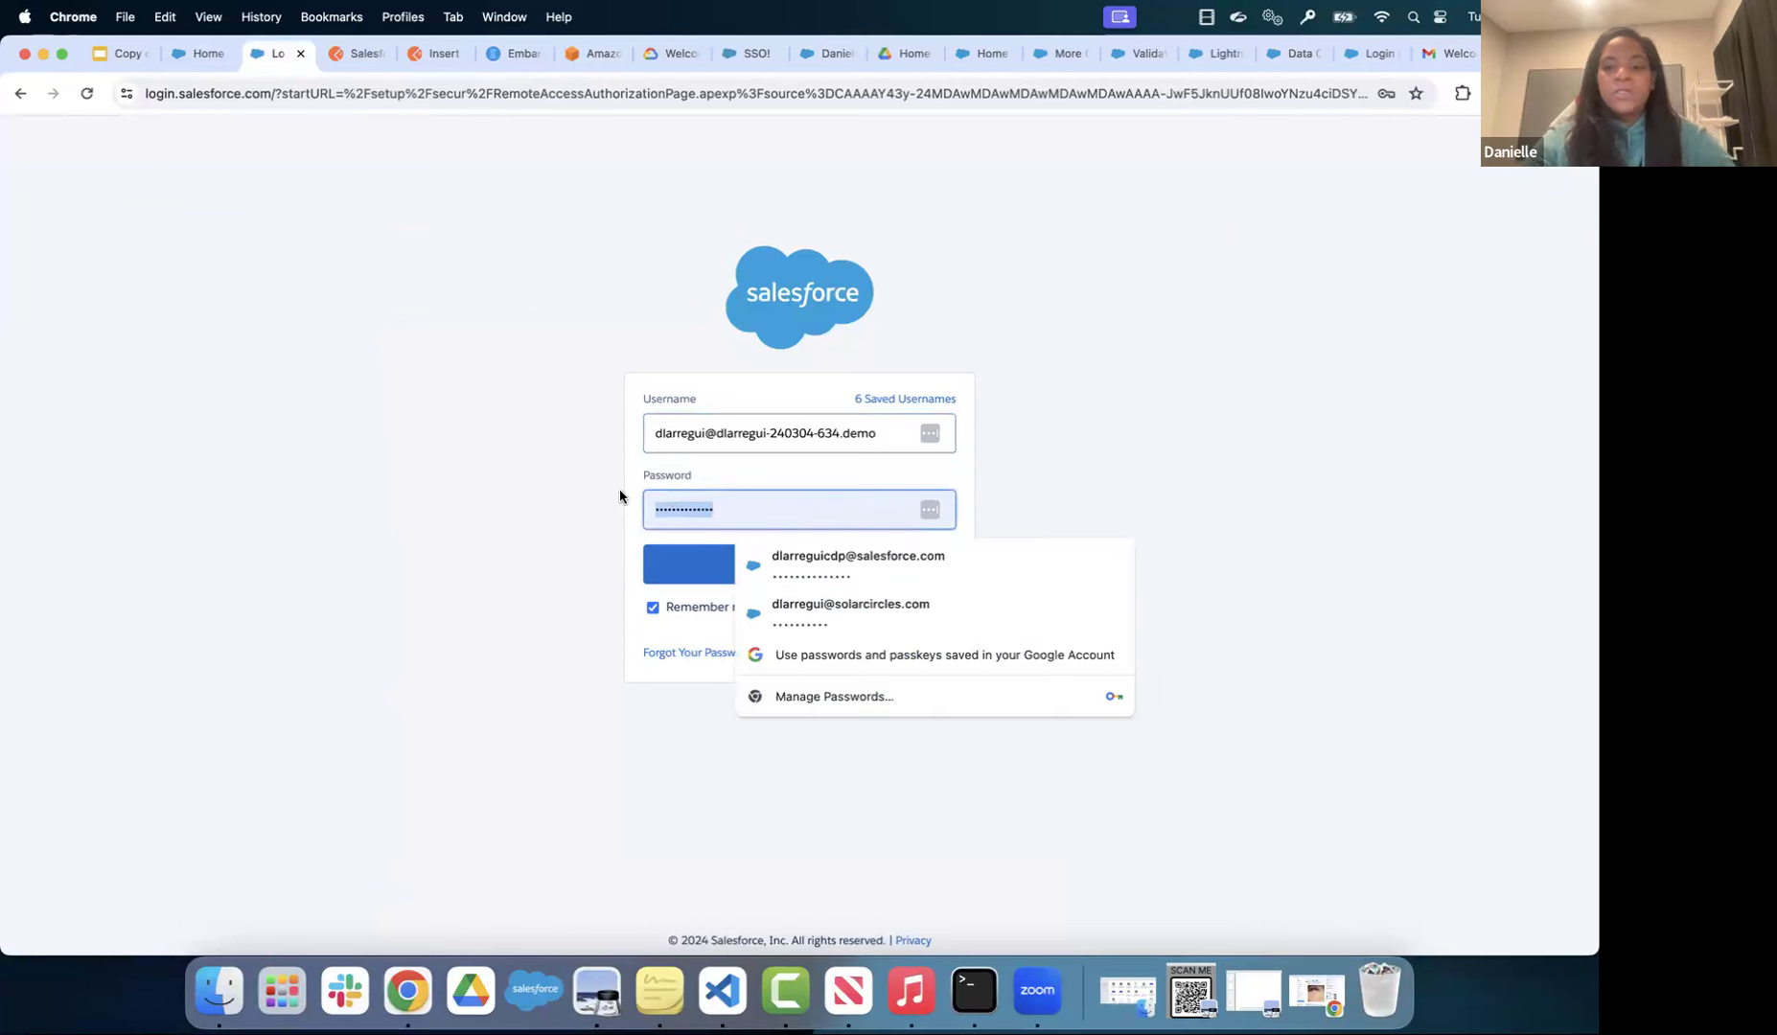
key("BackSpace")
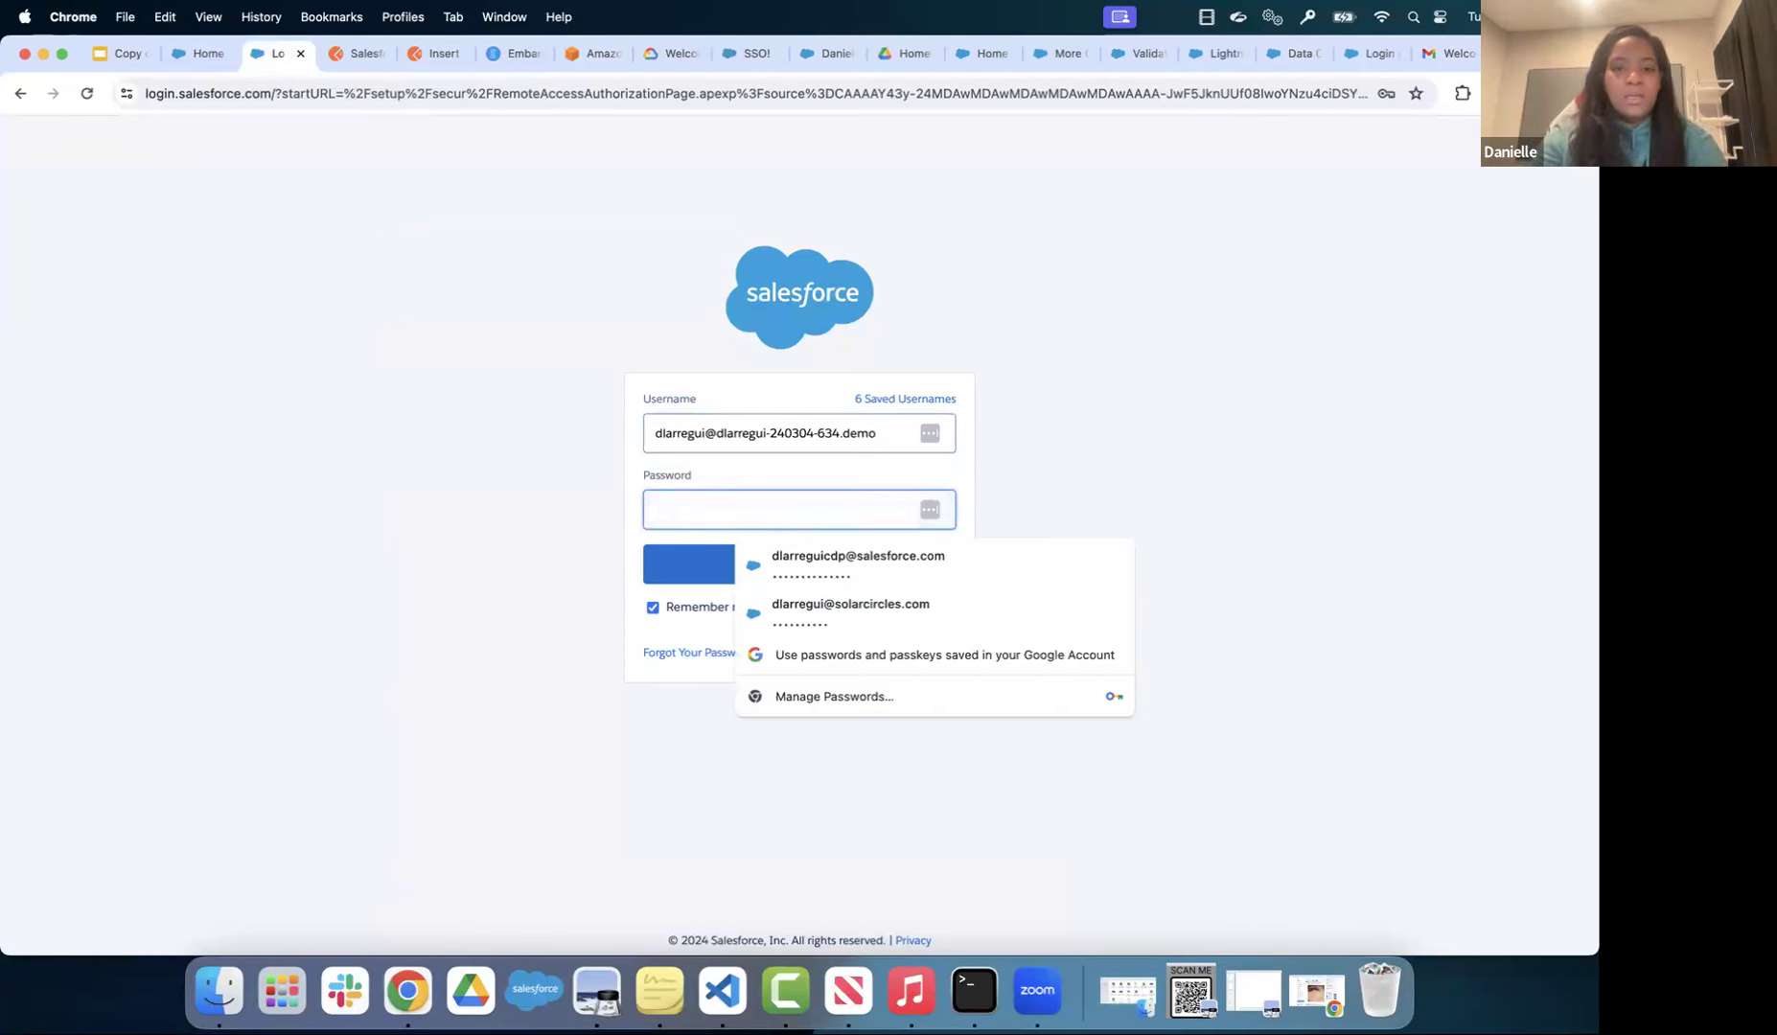
type("a")
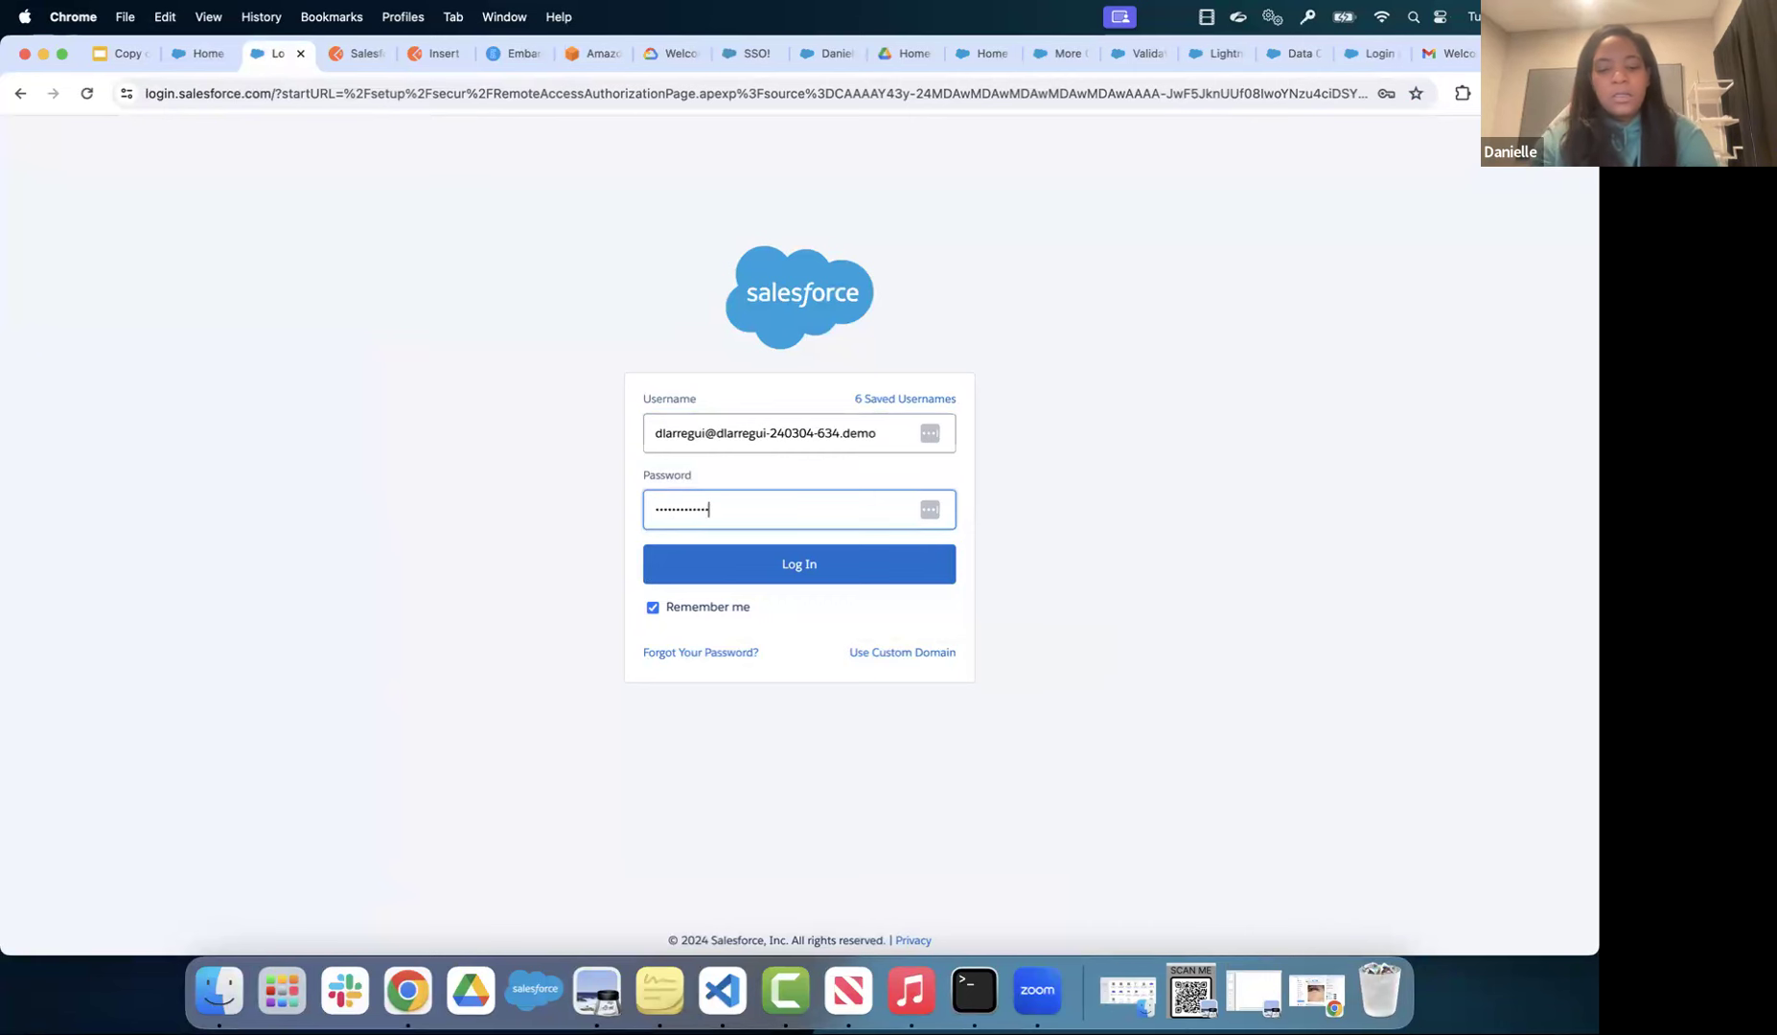
left_click(741, 564)
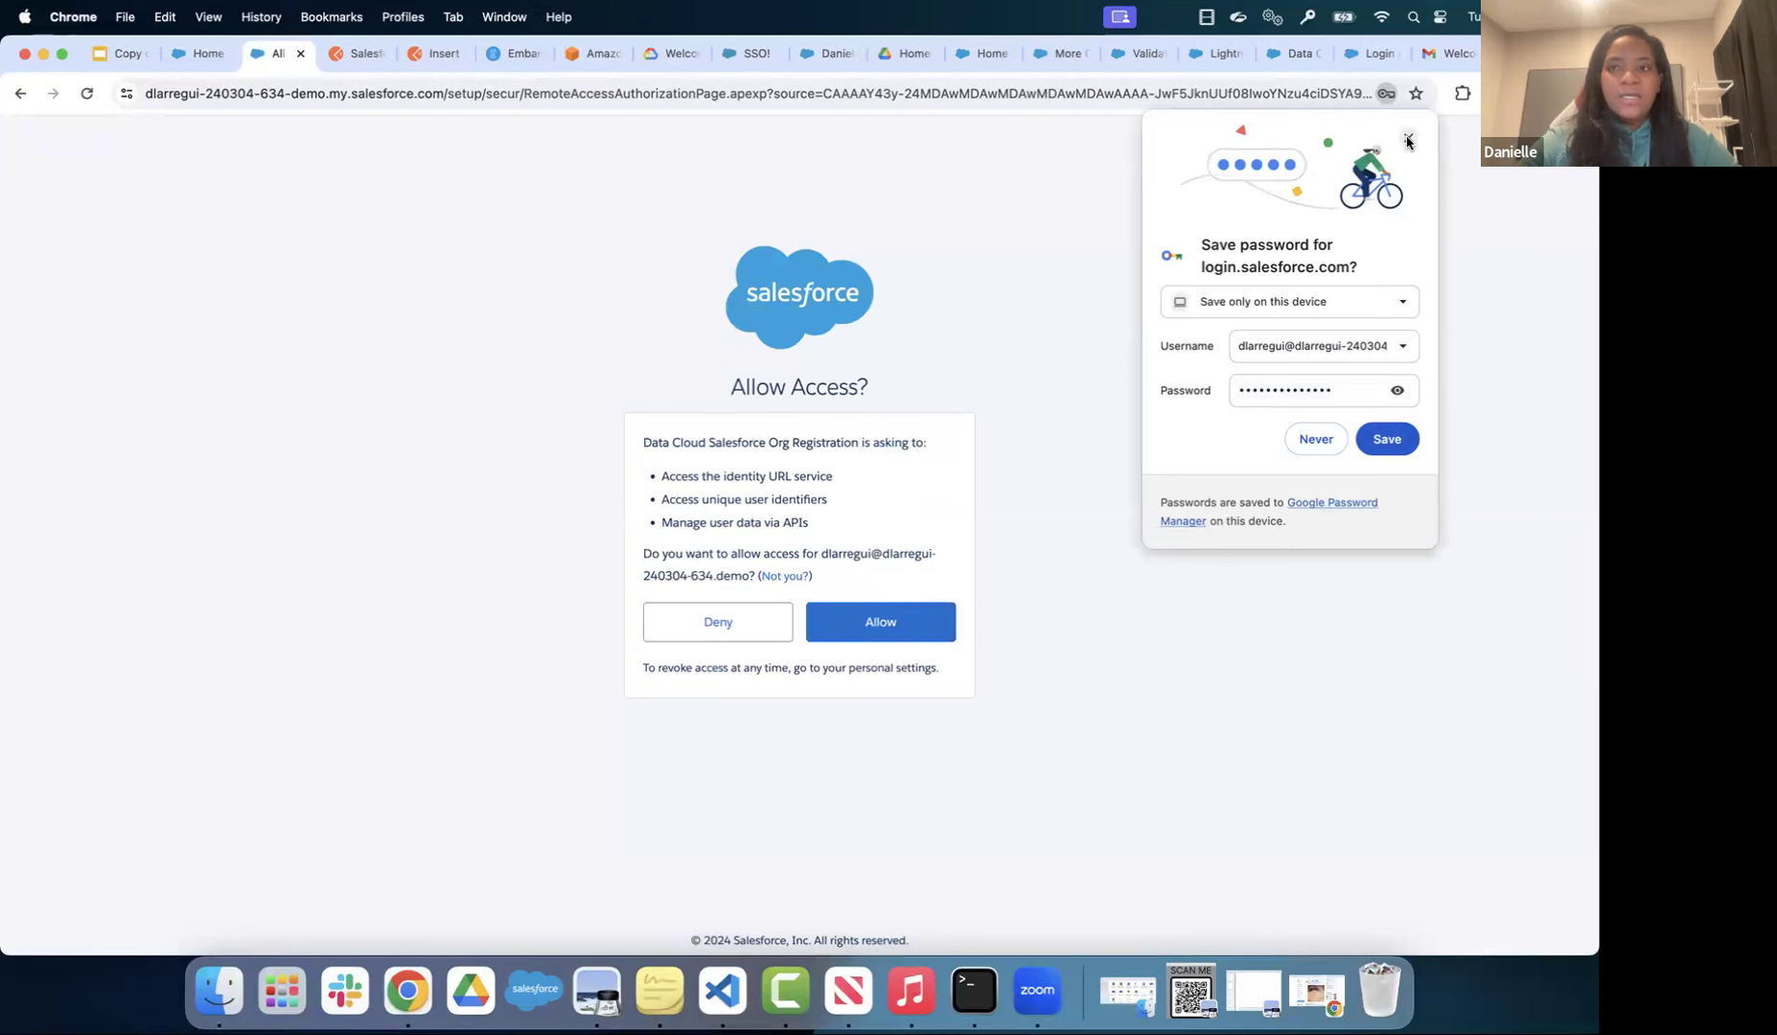
left_click(881, 630)
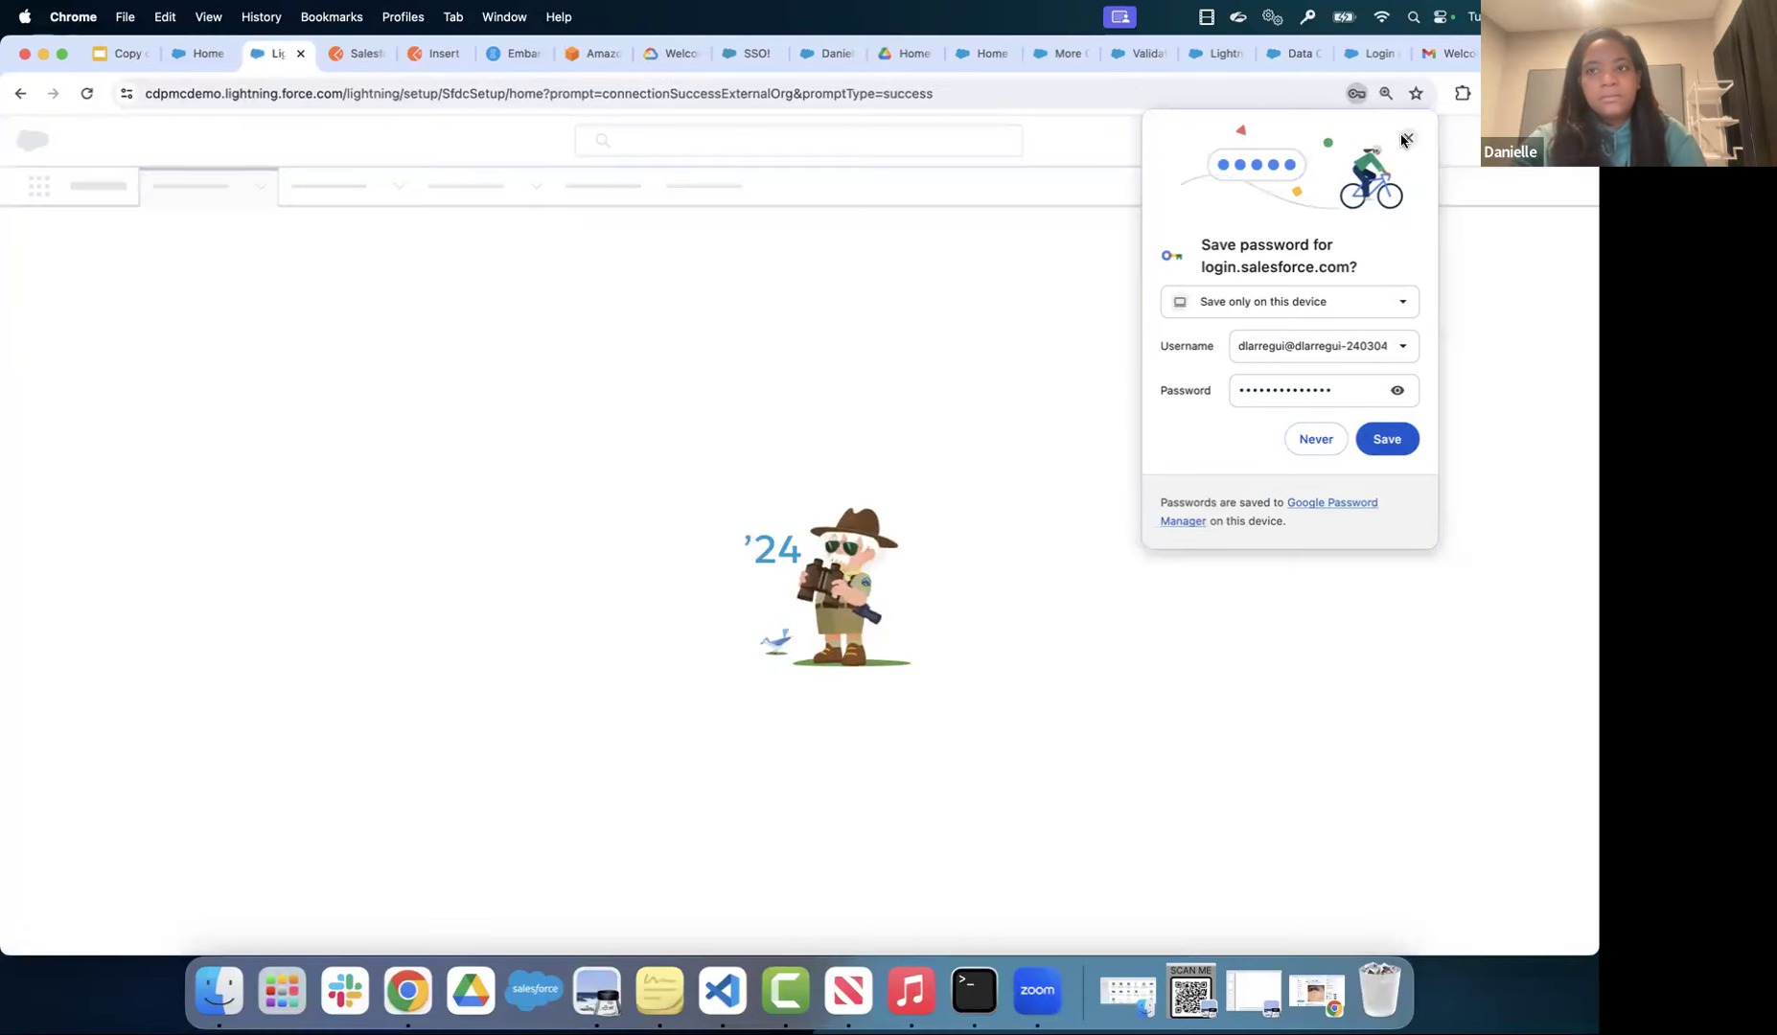
left_click(1405, 137)
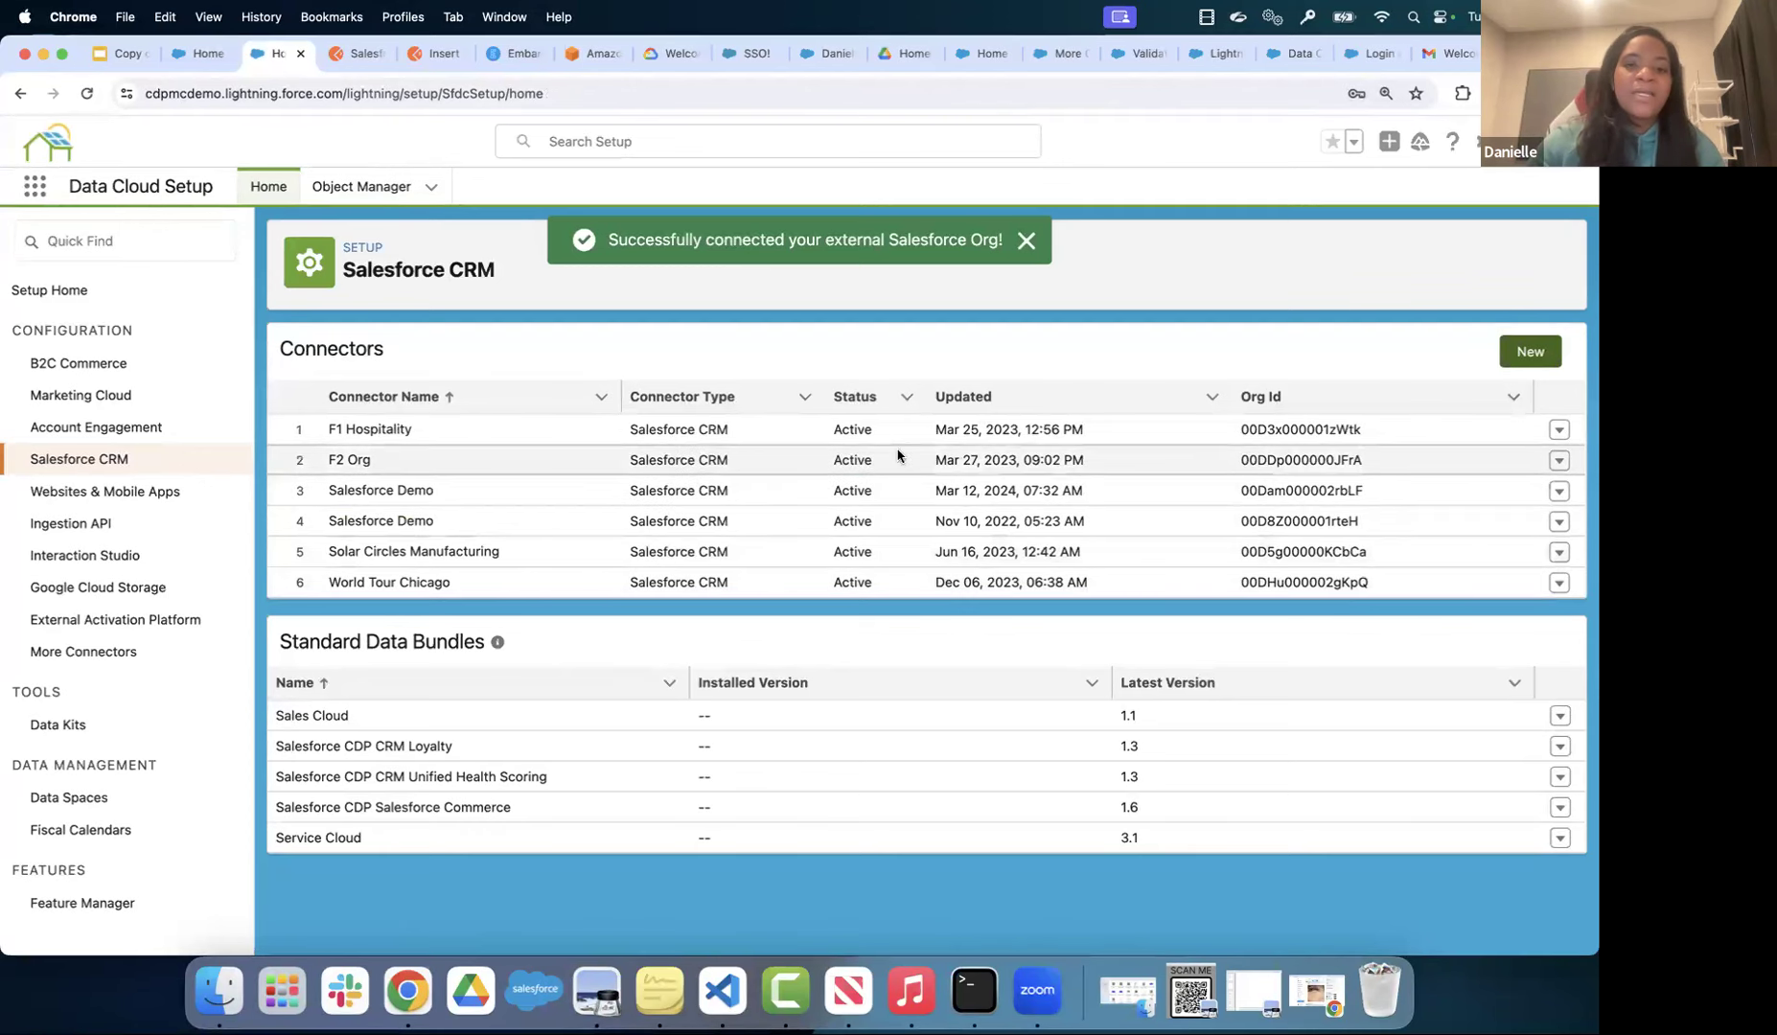
- Rename row 3's Salesforce CRM connector to 'Marketing Cloud Group Demo' and save it
left_click(1559, 491)
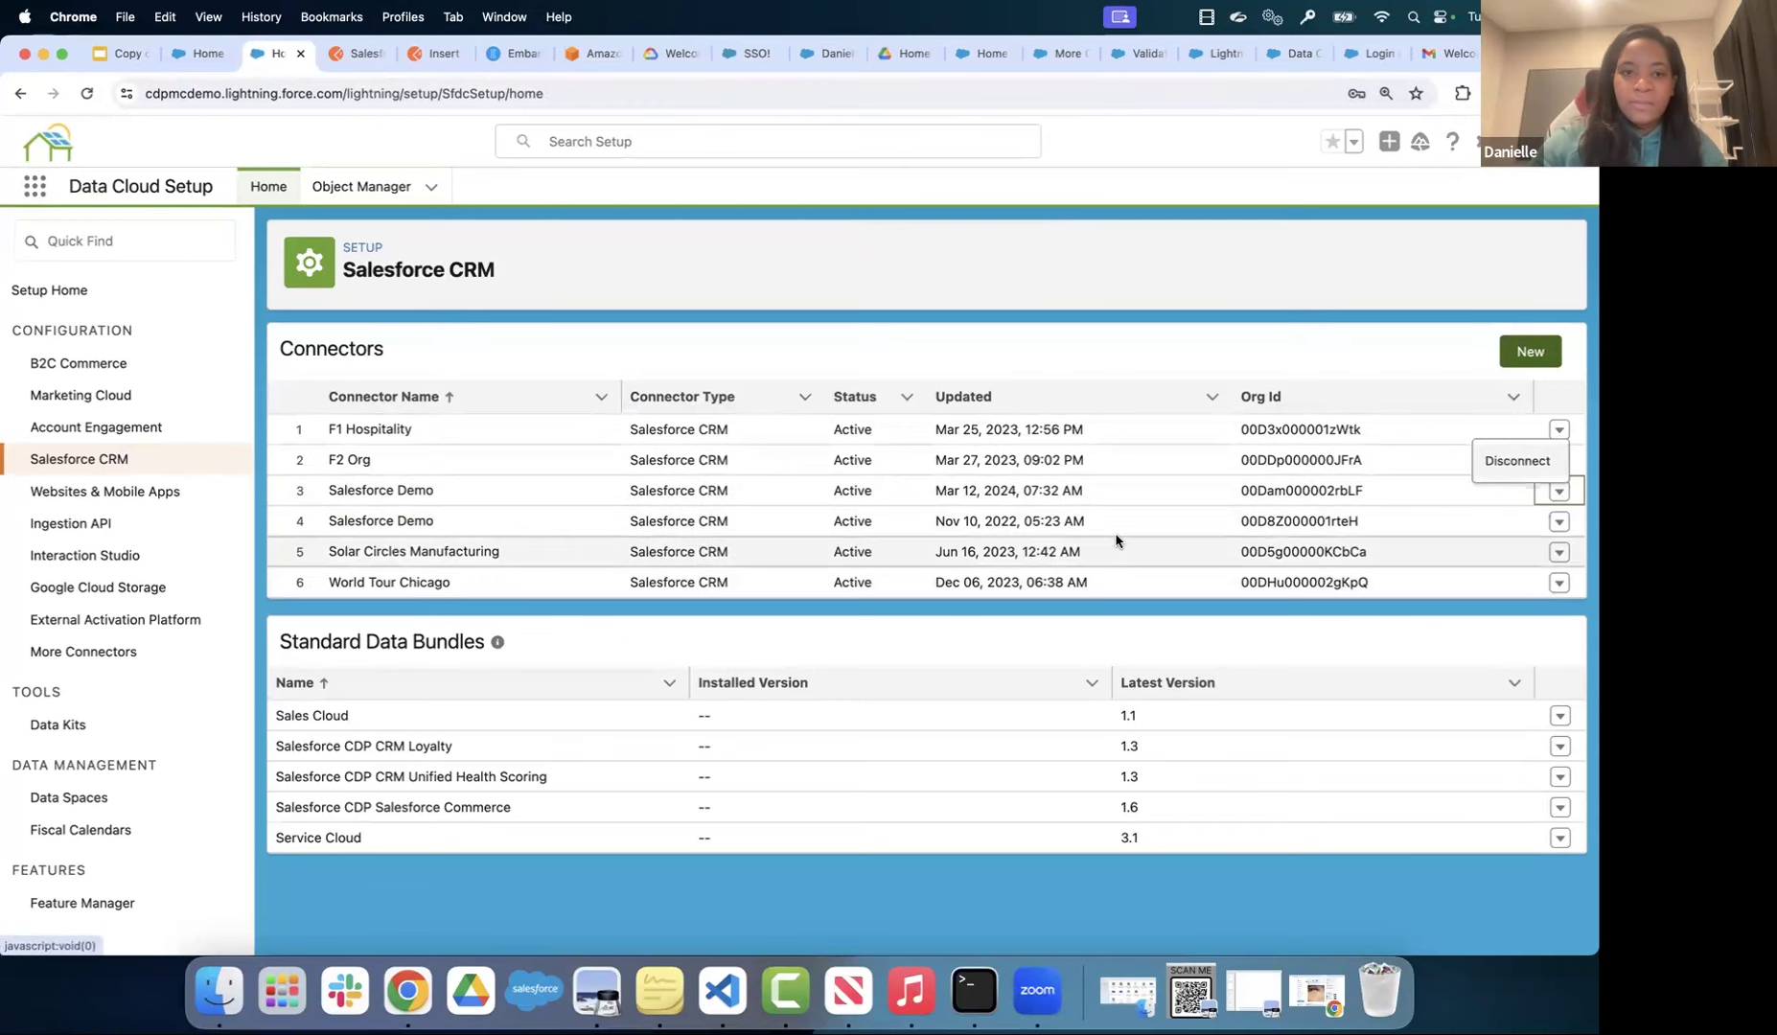
left_click(432, 489)
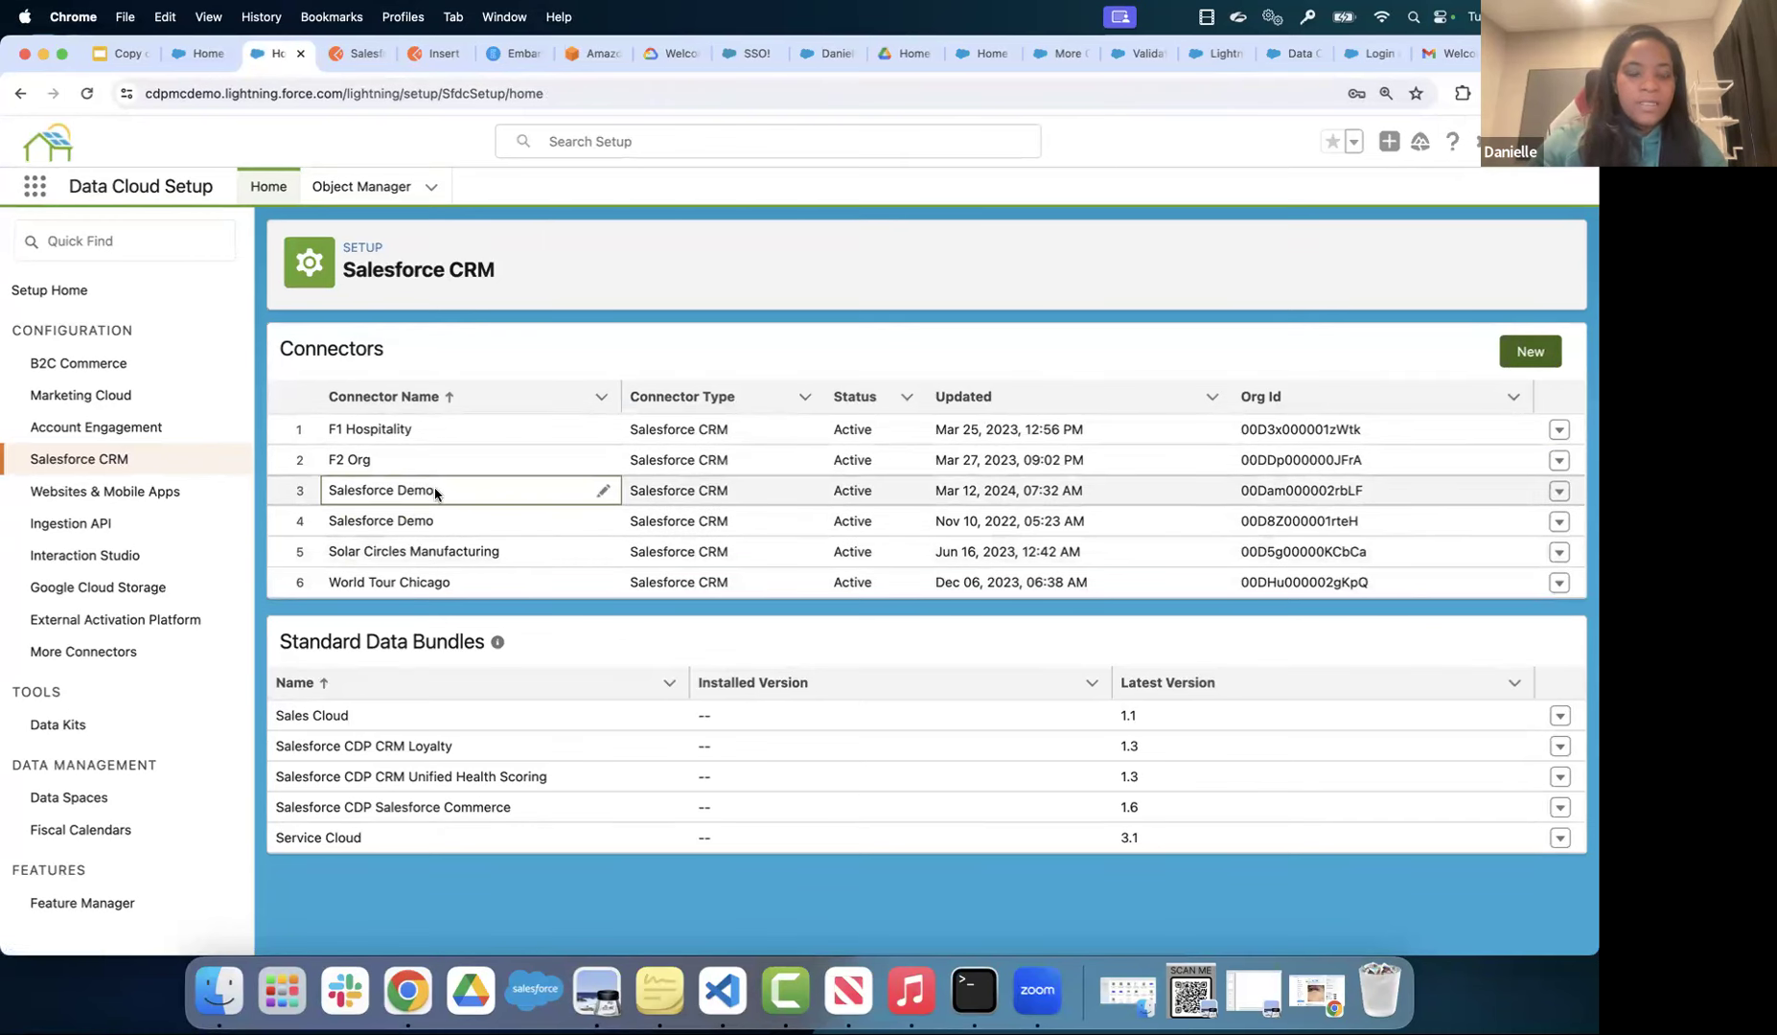
left_click(607, 492)
triple_click(336, 483)
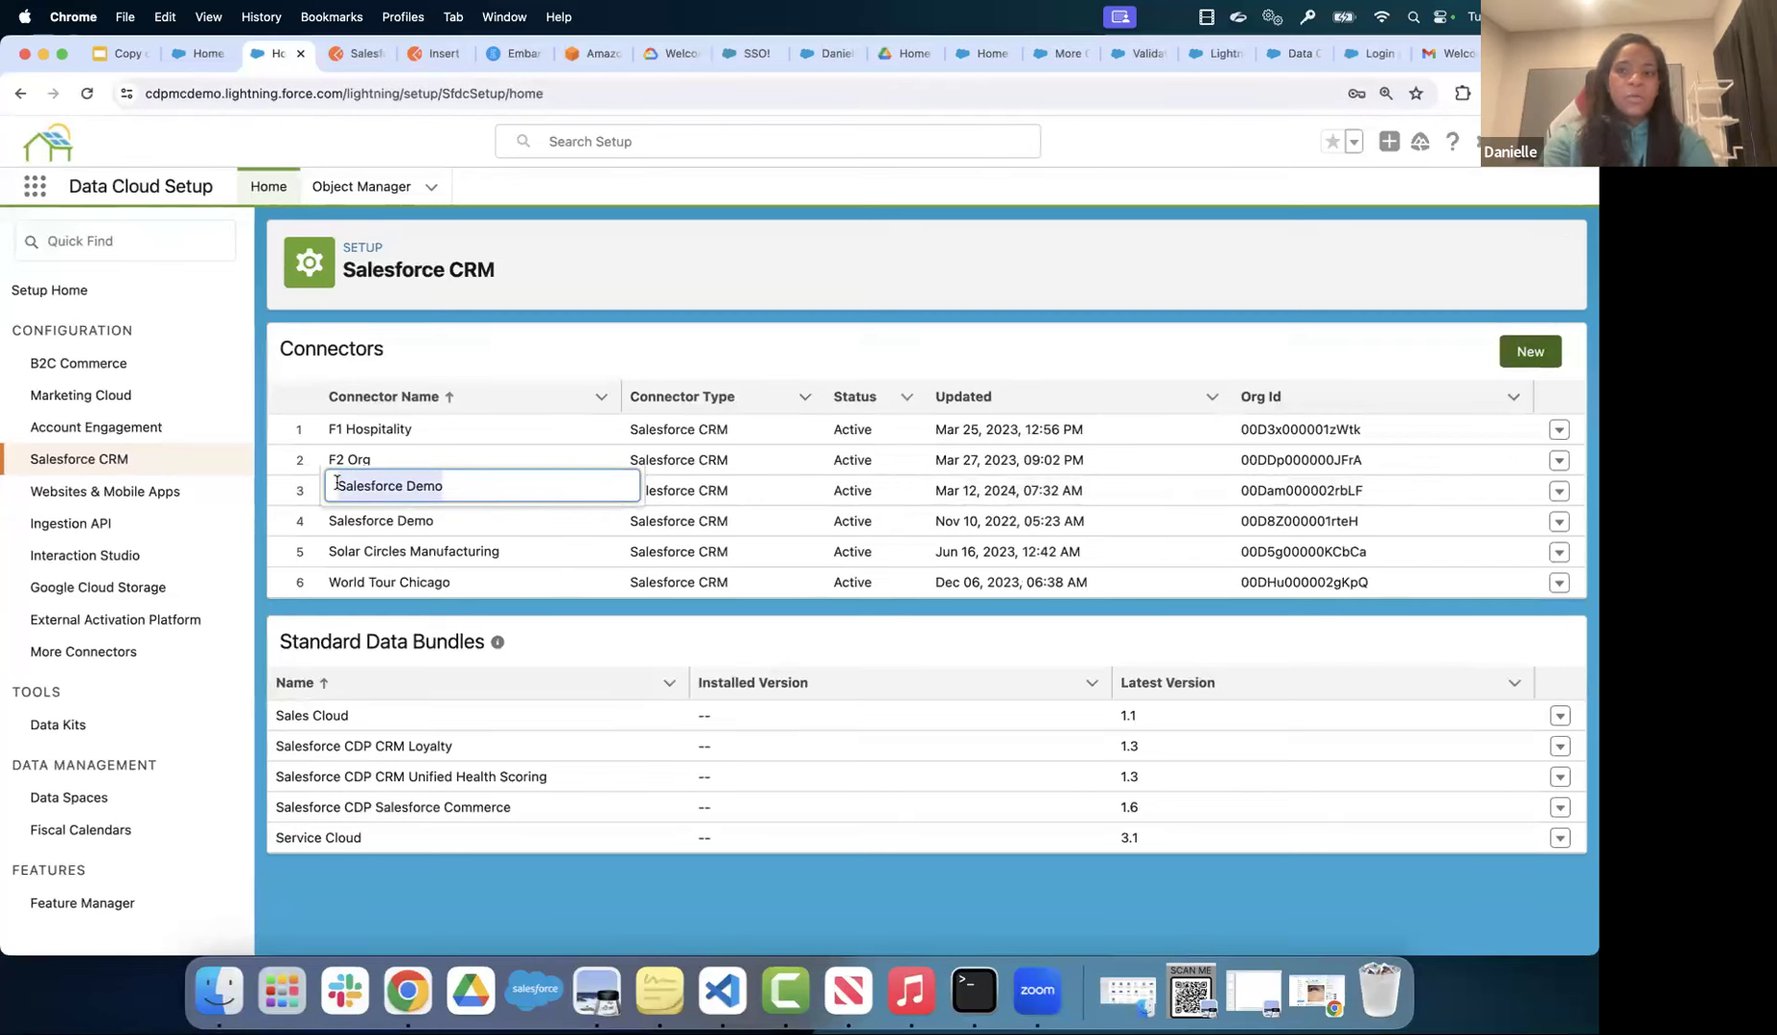
type("Marketing Cloud Group")
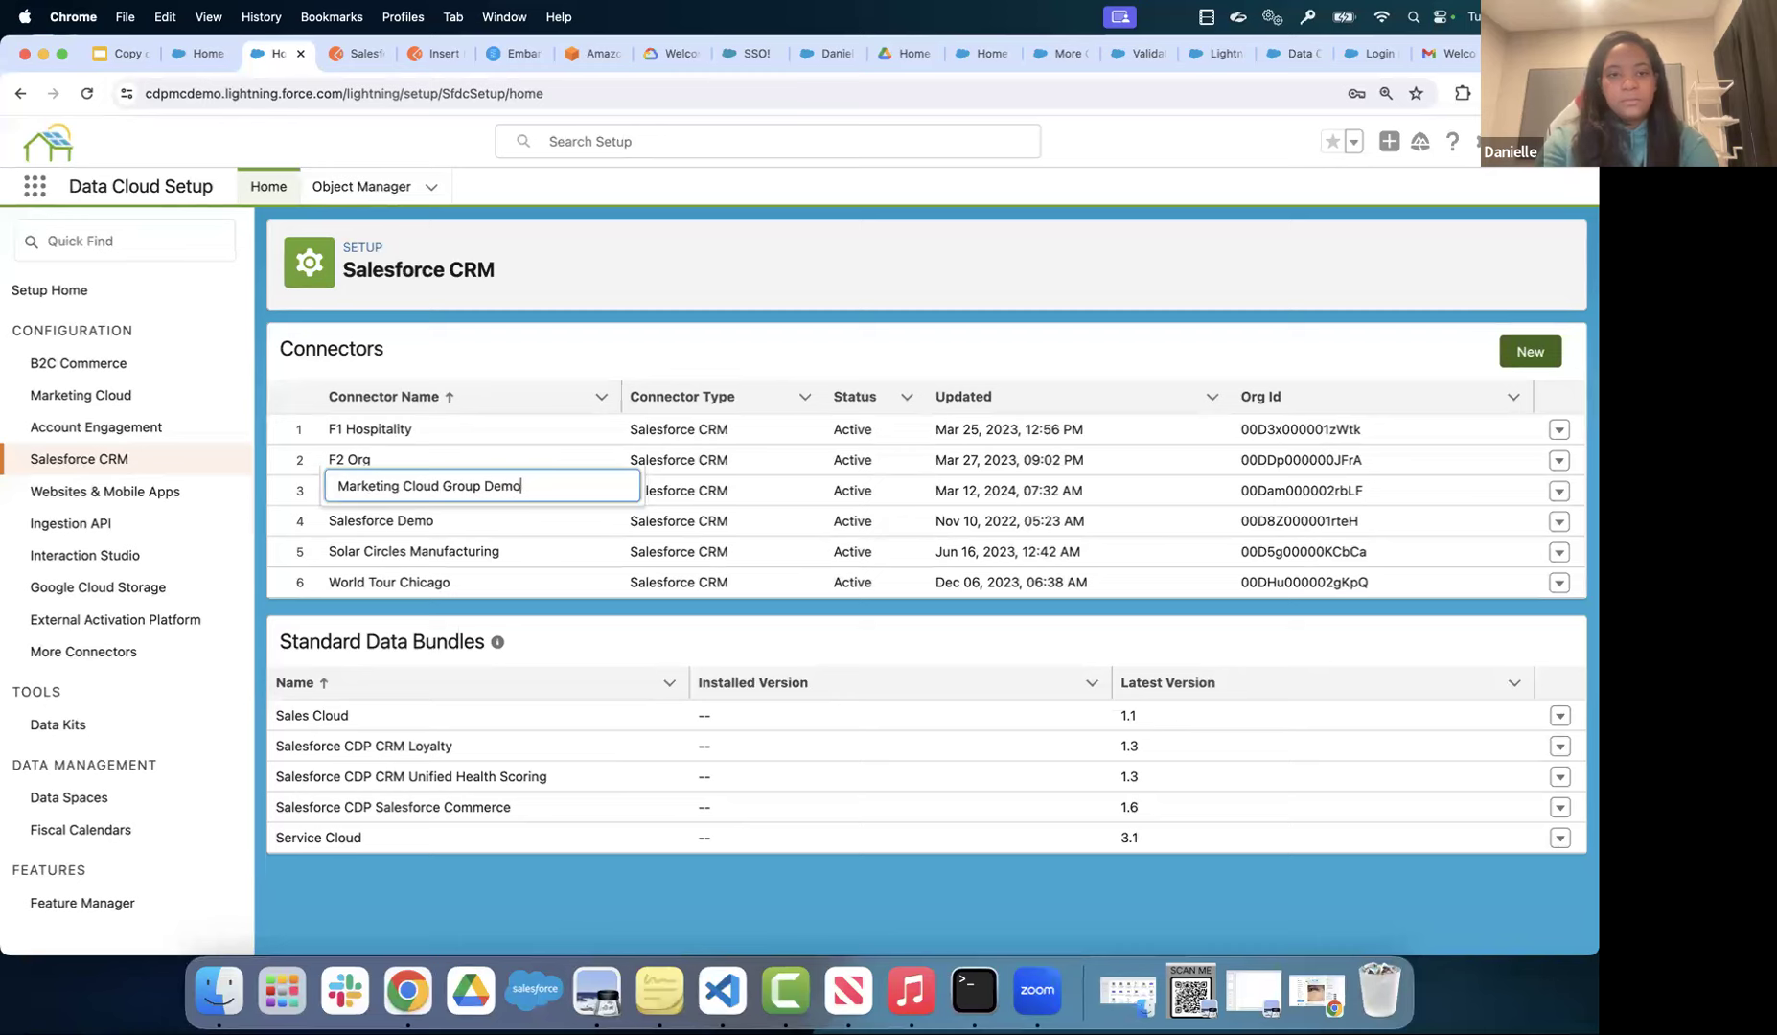
key("Return")
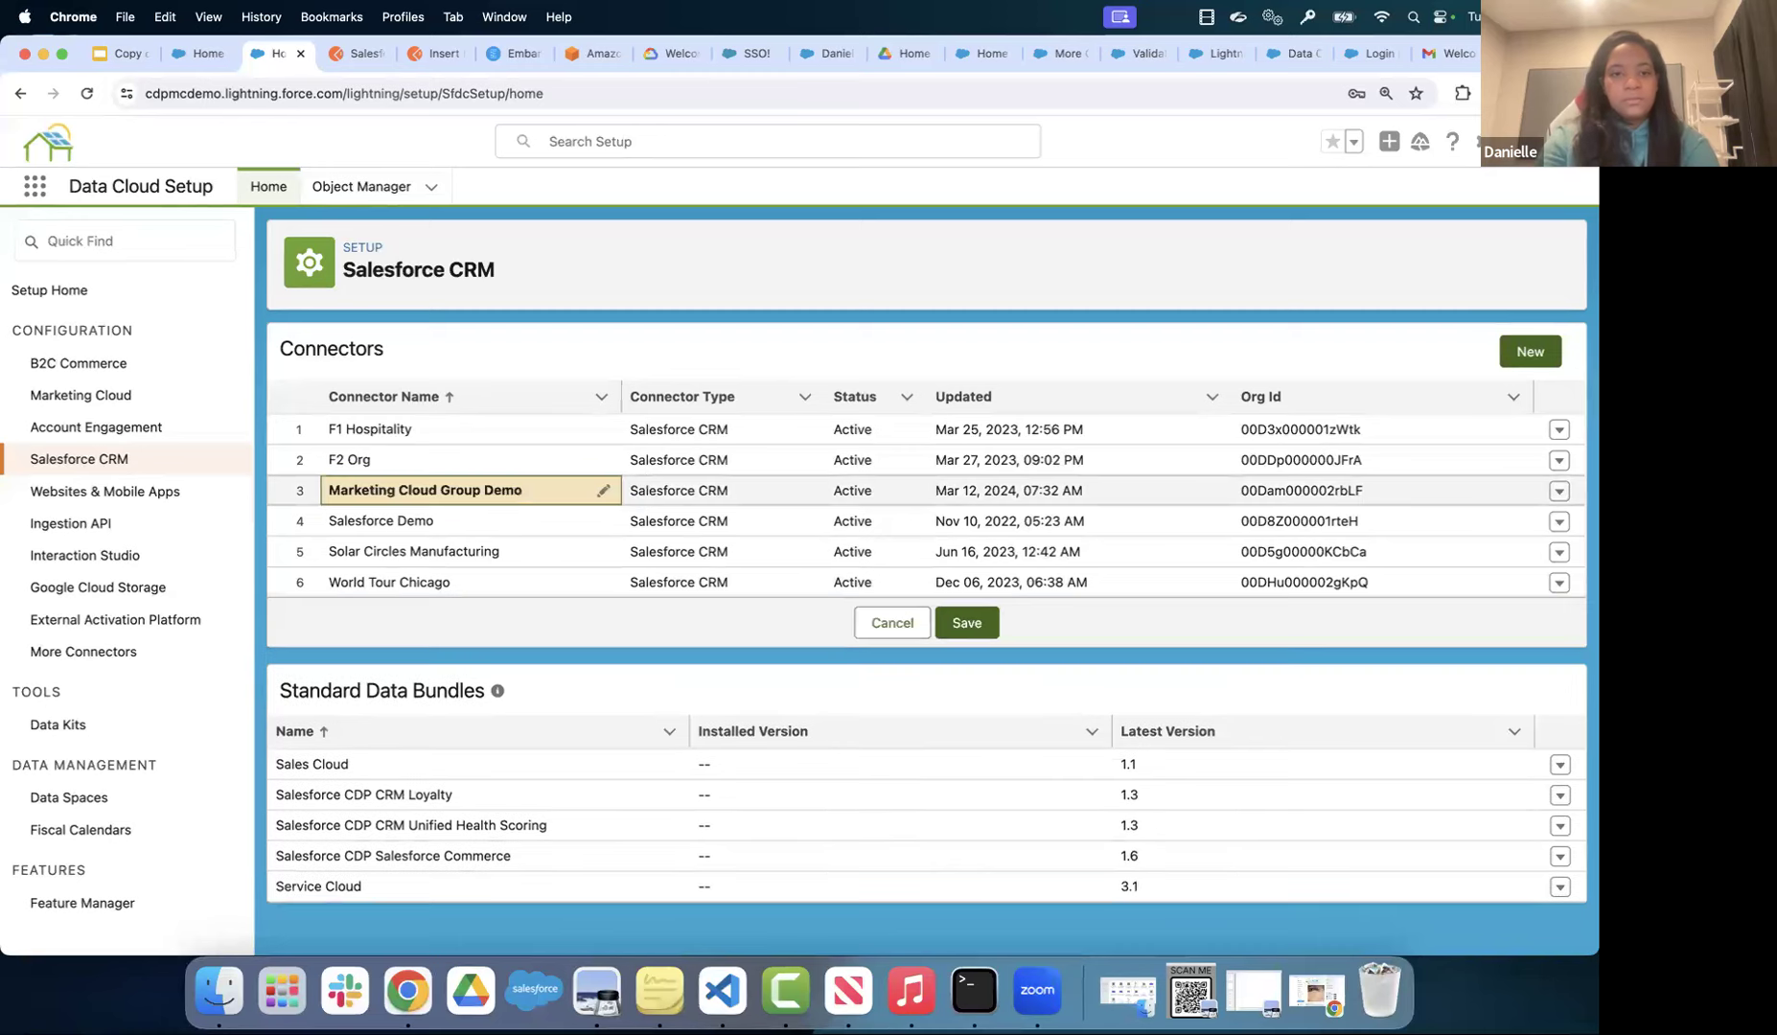
left_click(973, 624)
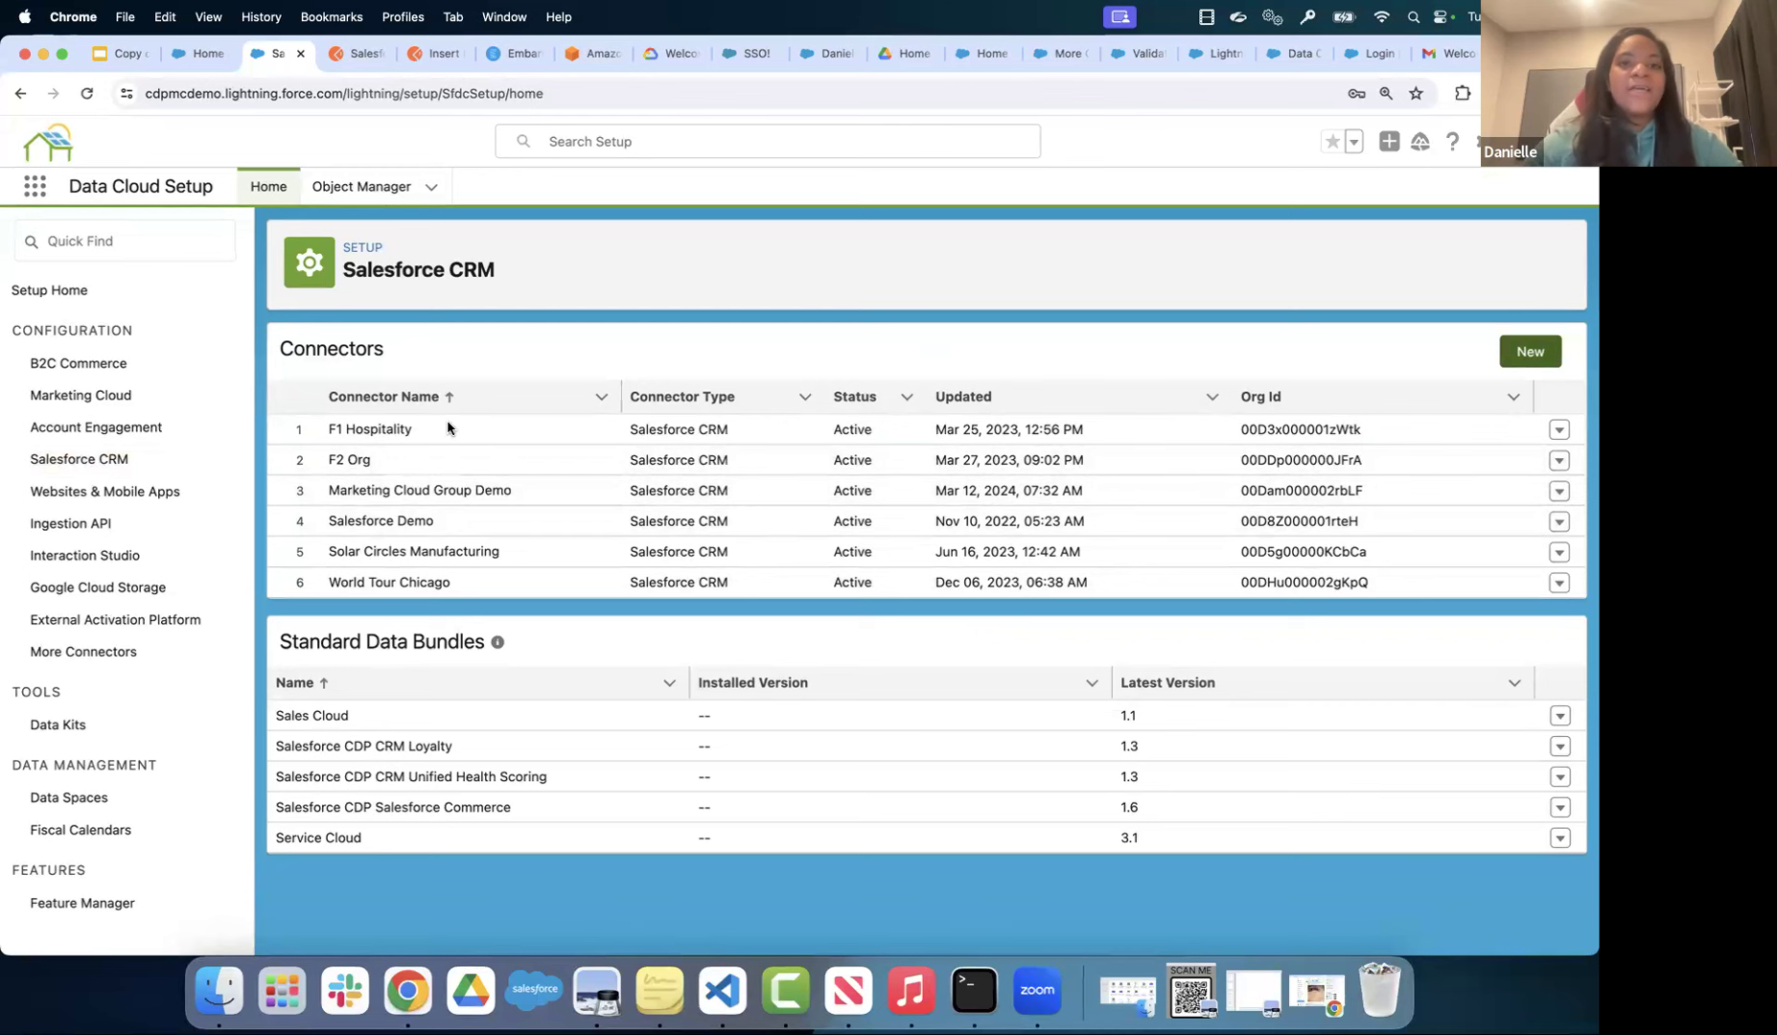
left_click(35, 186)
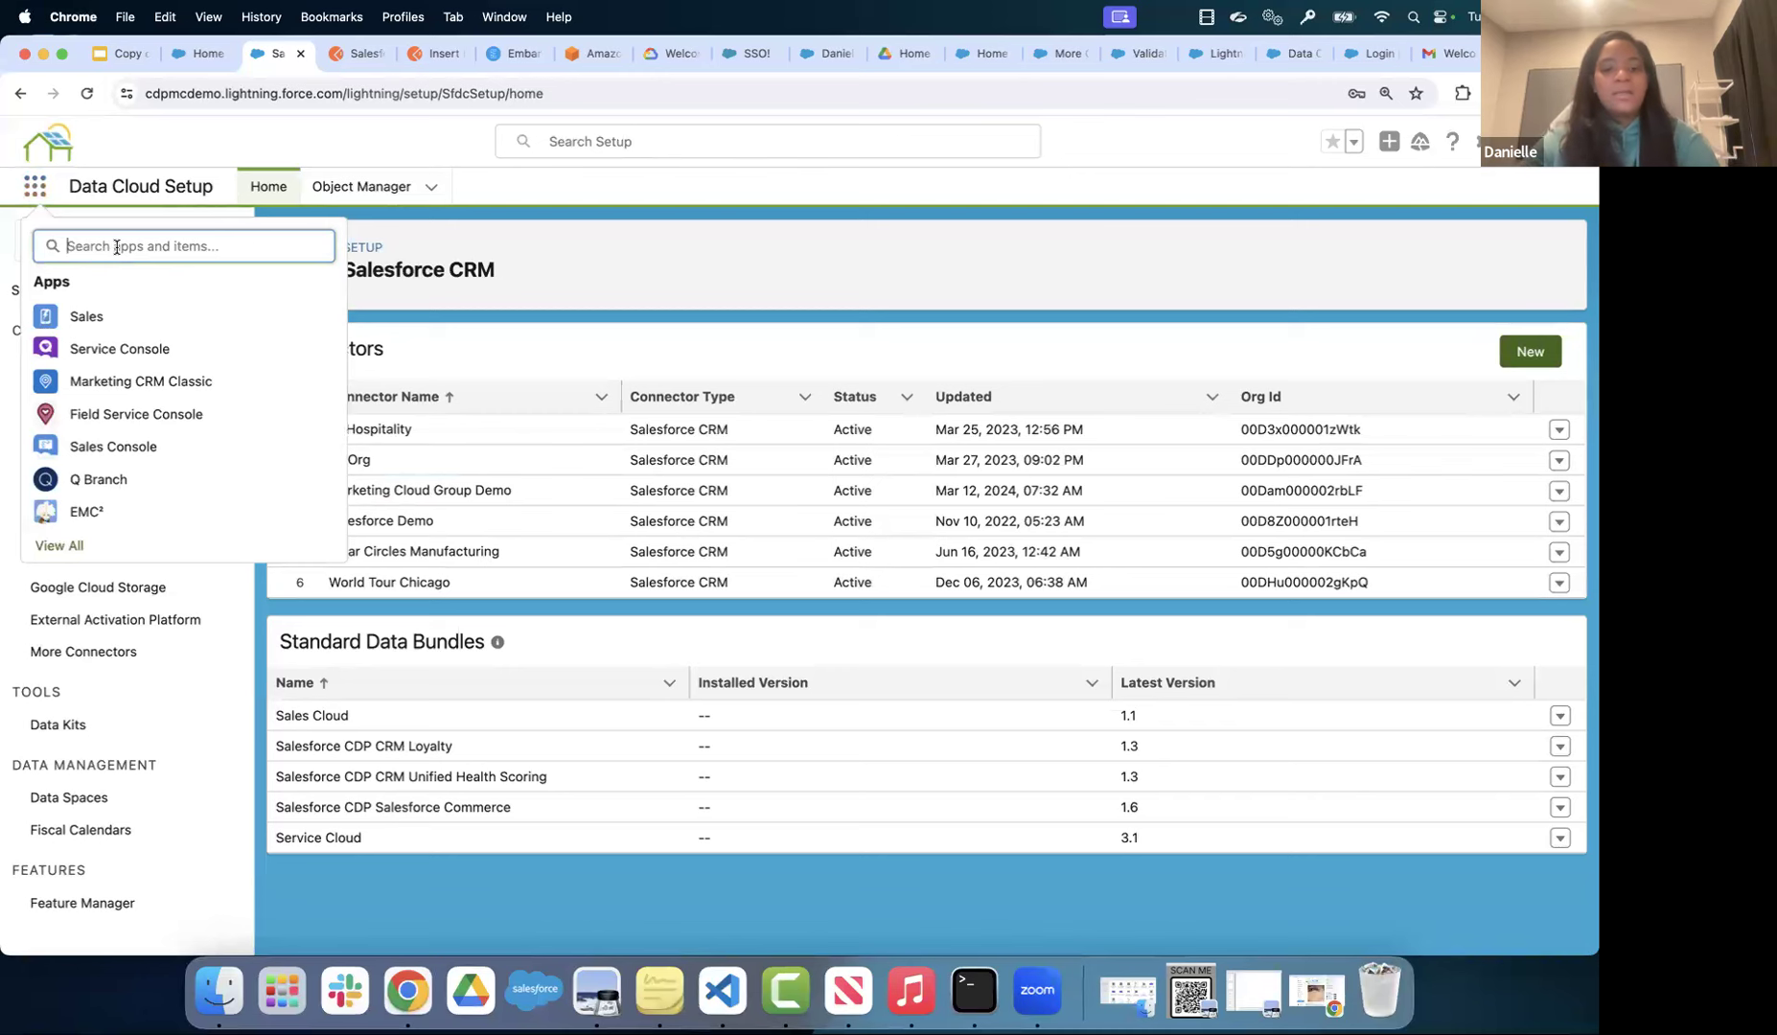
- Search the App Launcher for 'Data Clou', open Data Cloud, and go to Data Streams
type("Data Cloud")
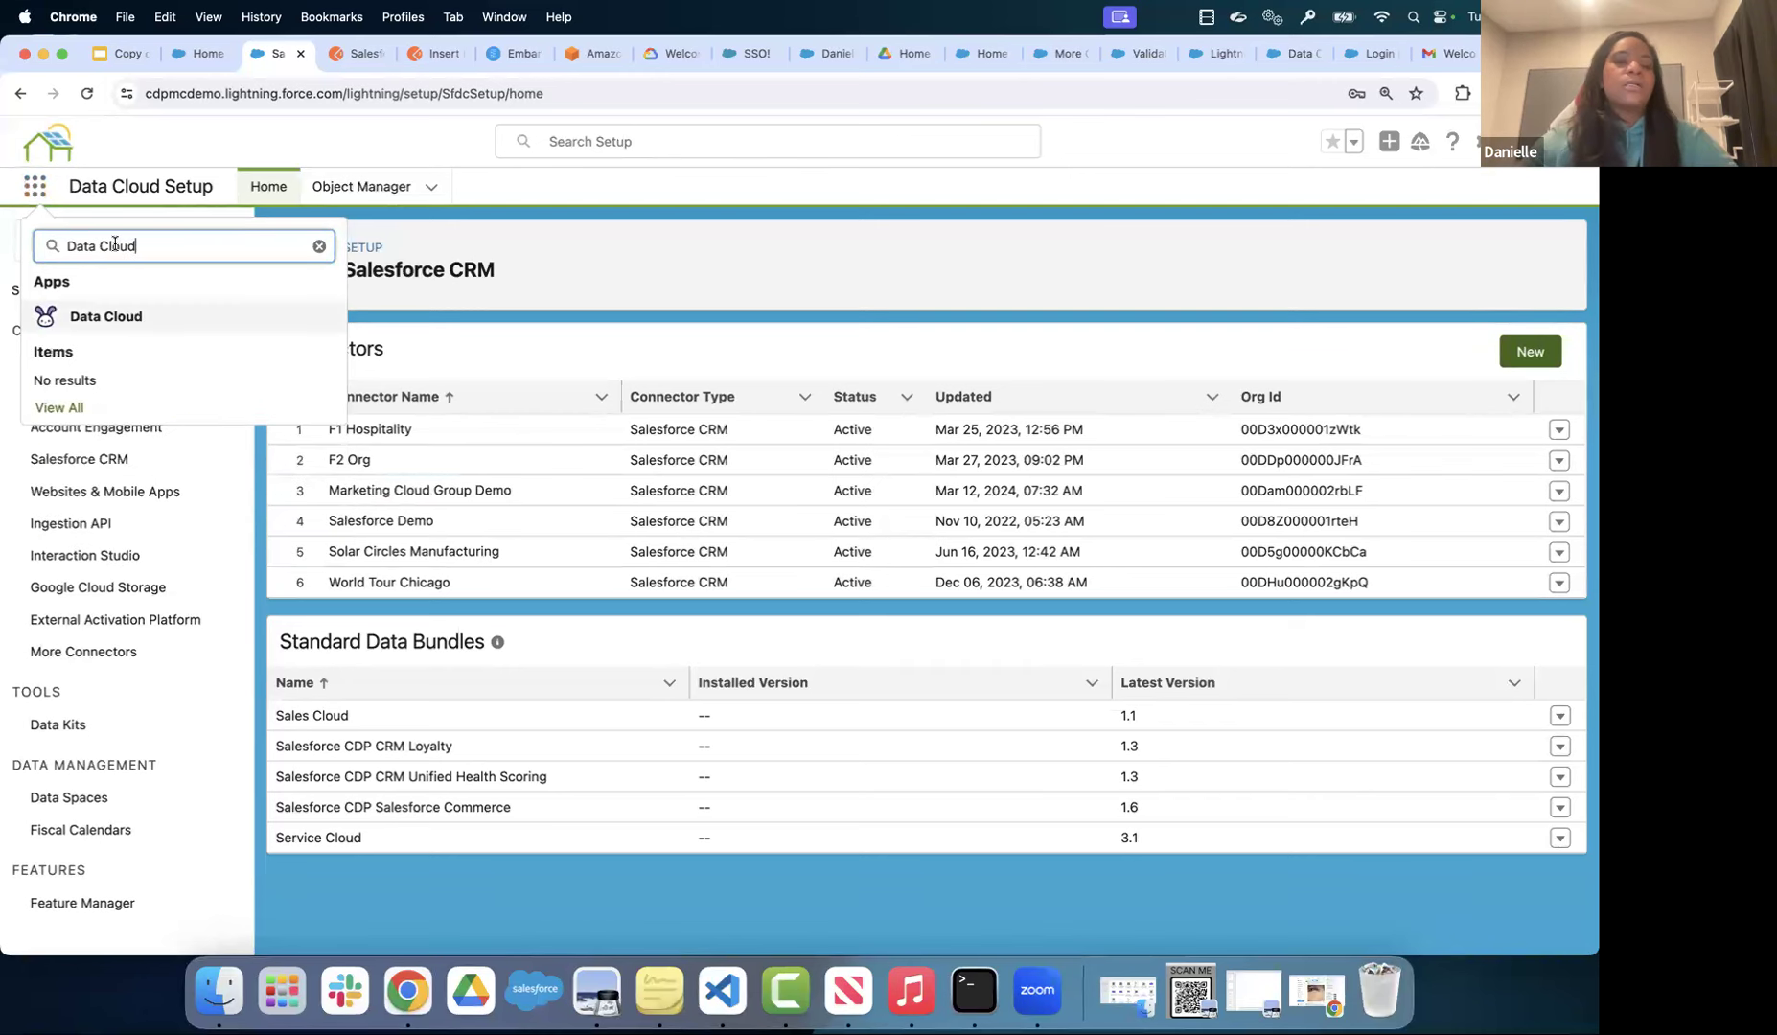
left_click(117, 317)
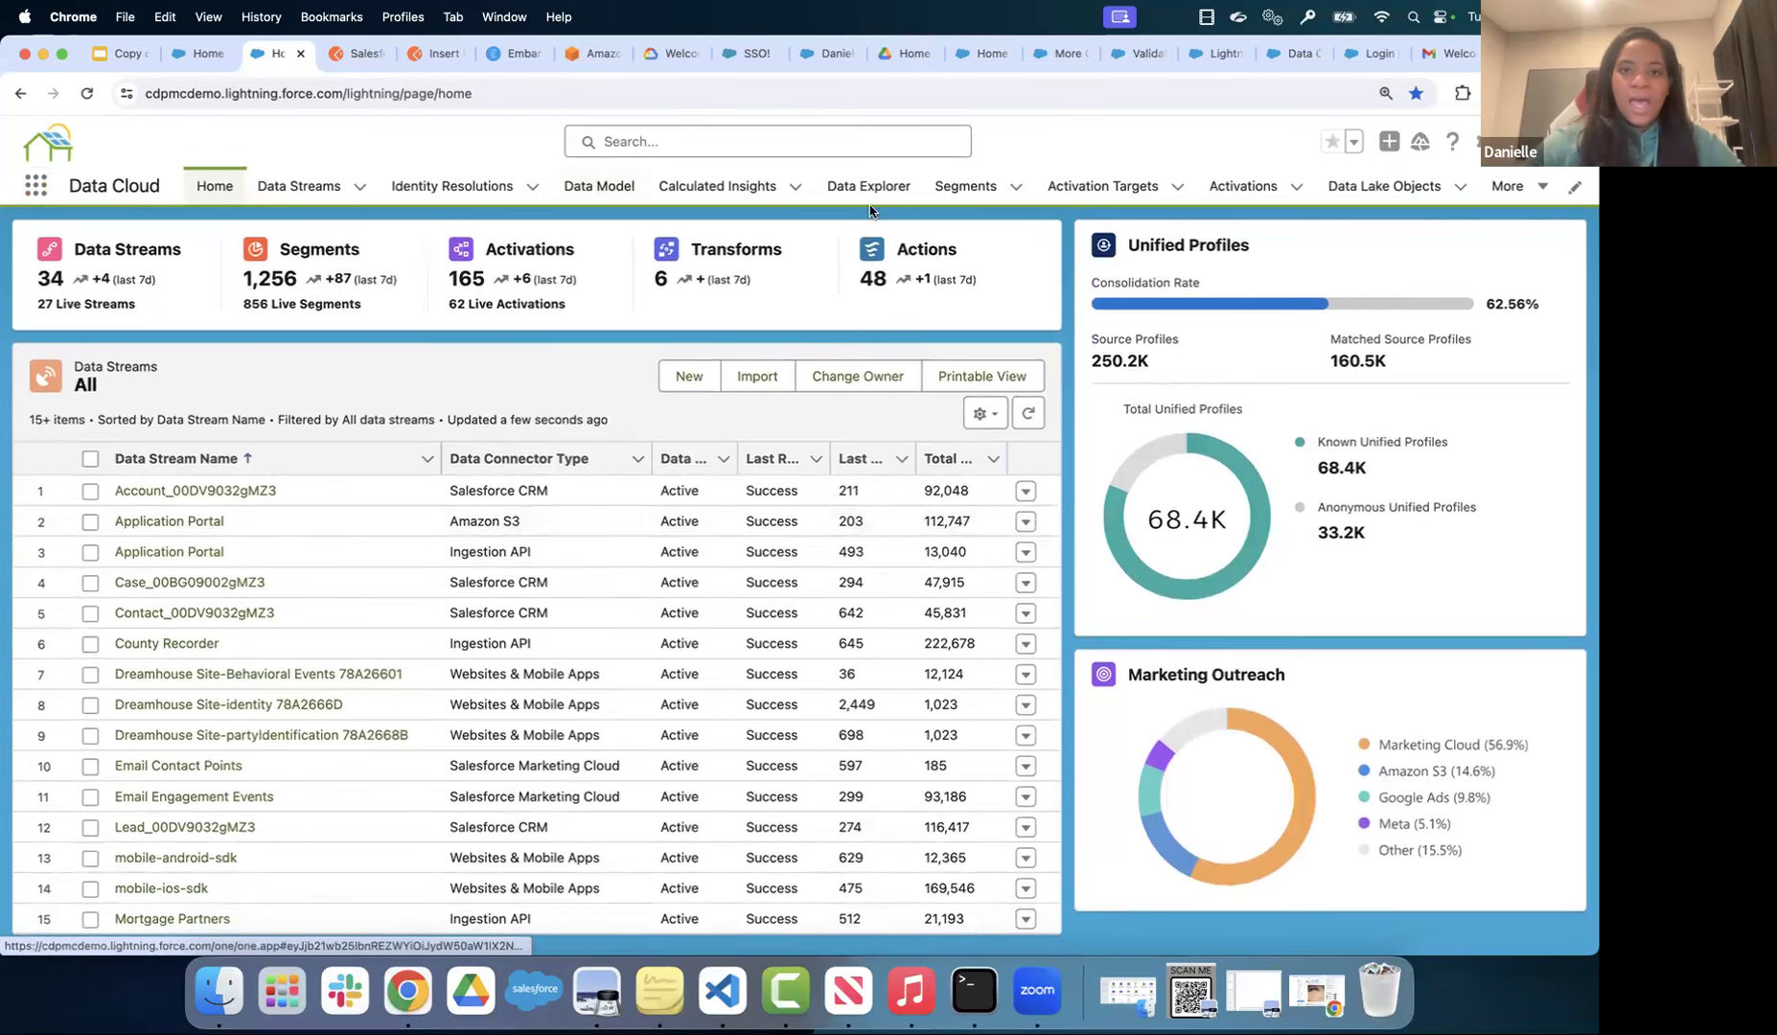
left_click(275, 187)
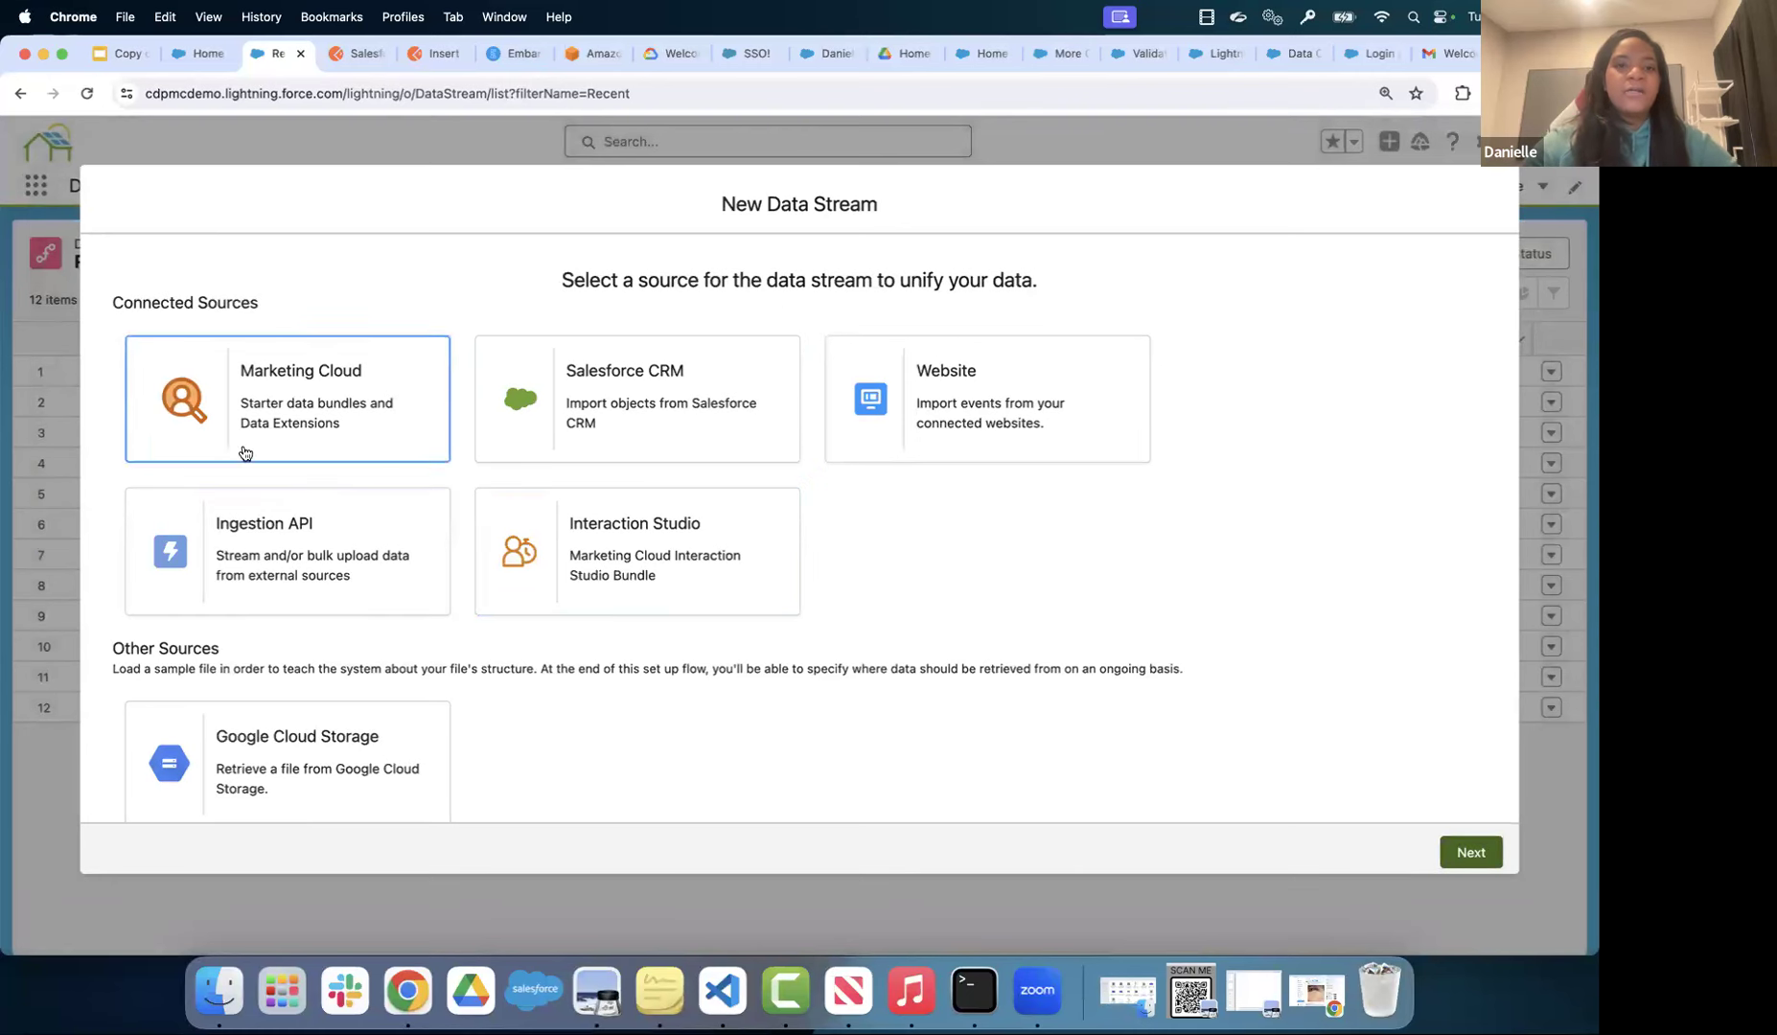
- Choose Salesforce CRM with the Marketing Cloud Group Demo org and list All Objects
left_click(634, 393)
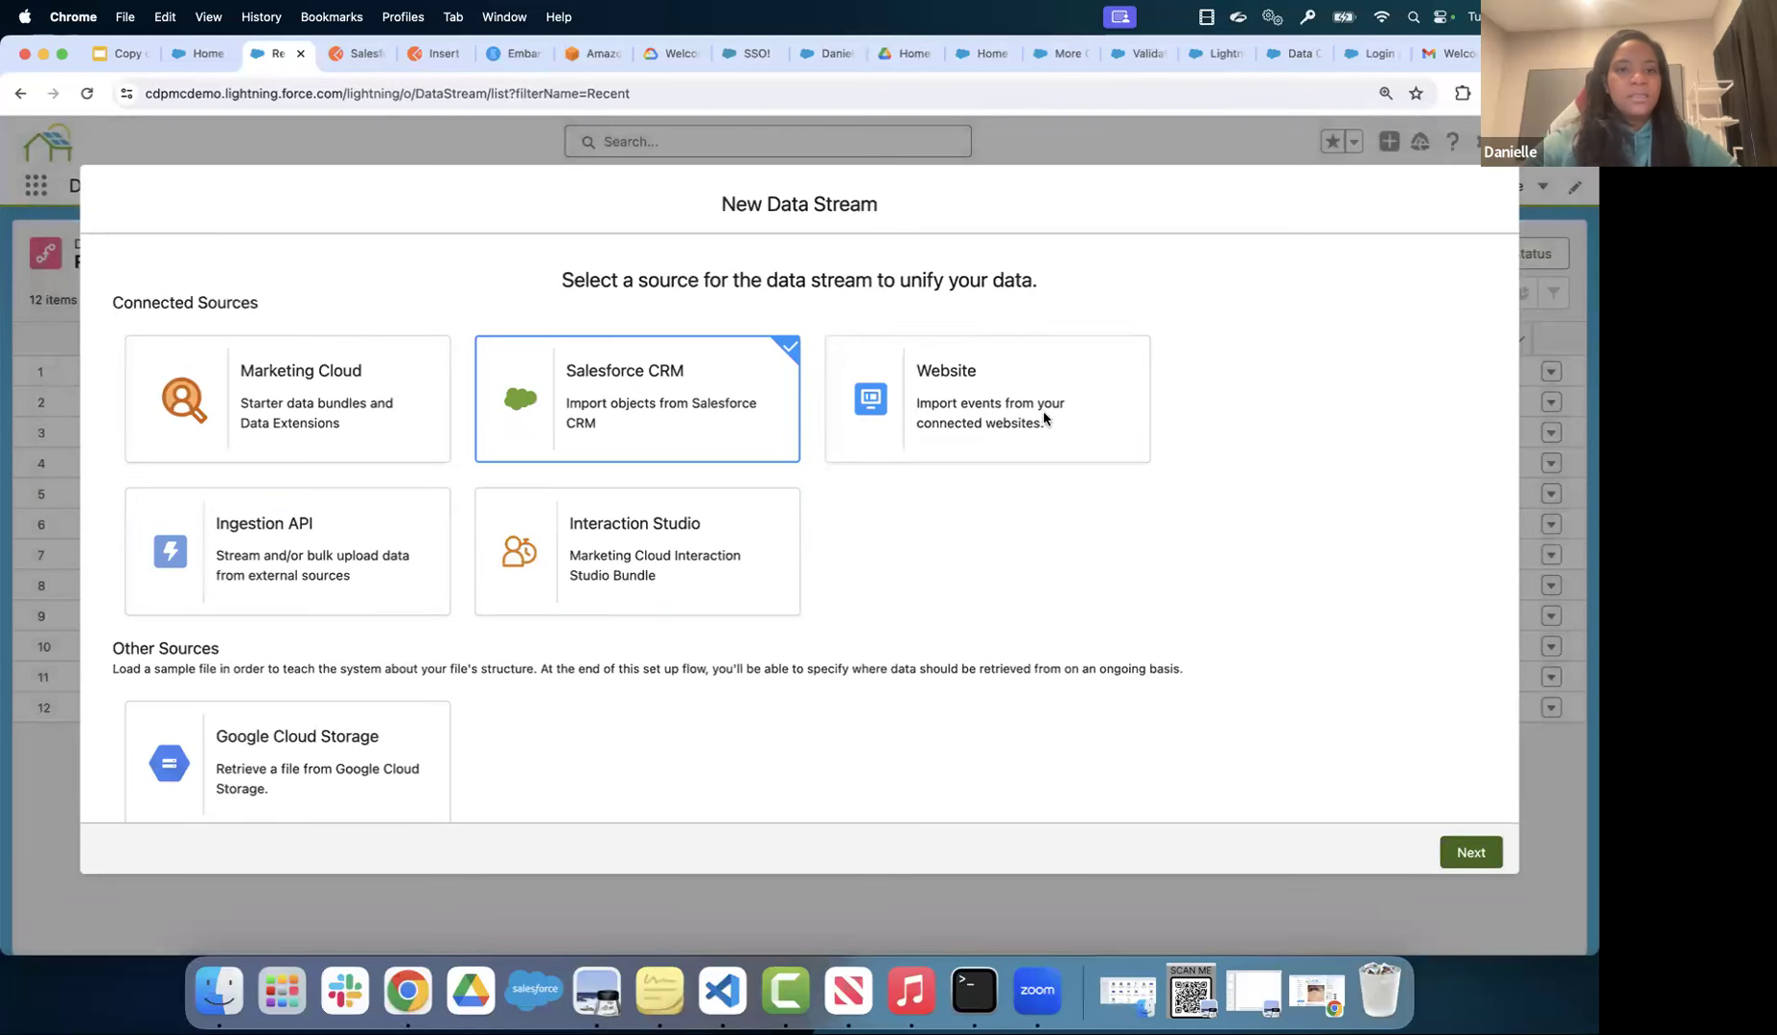
left_click(1473, 853)
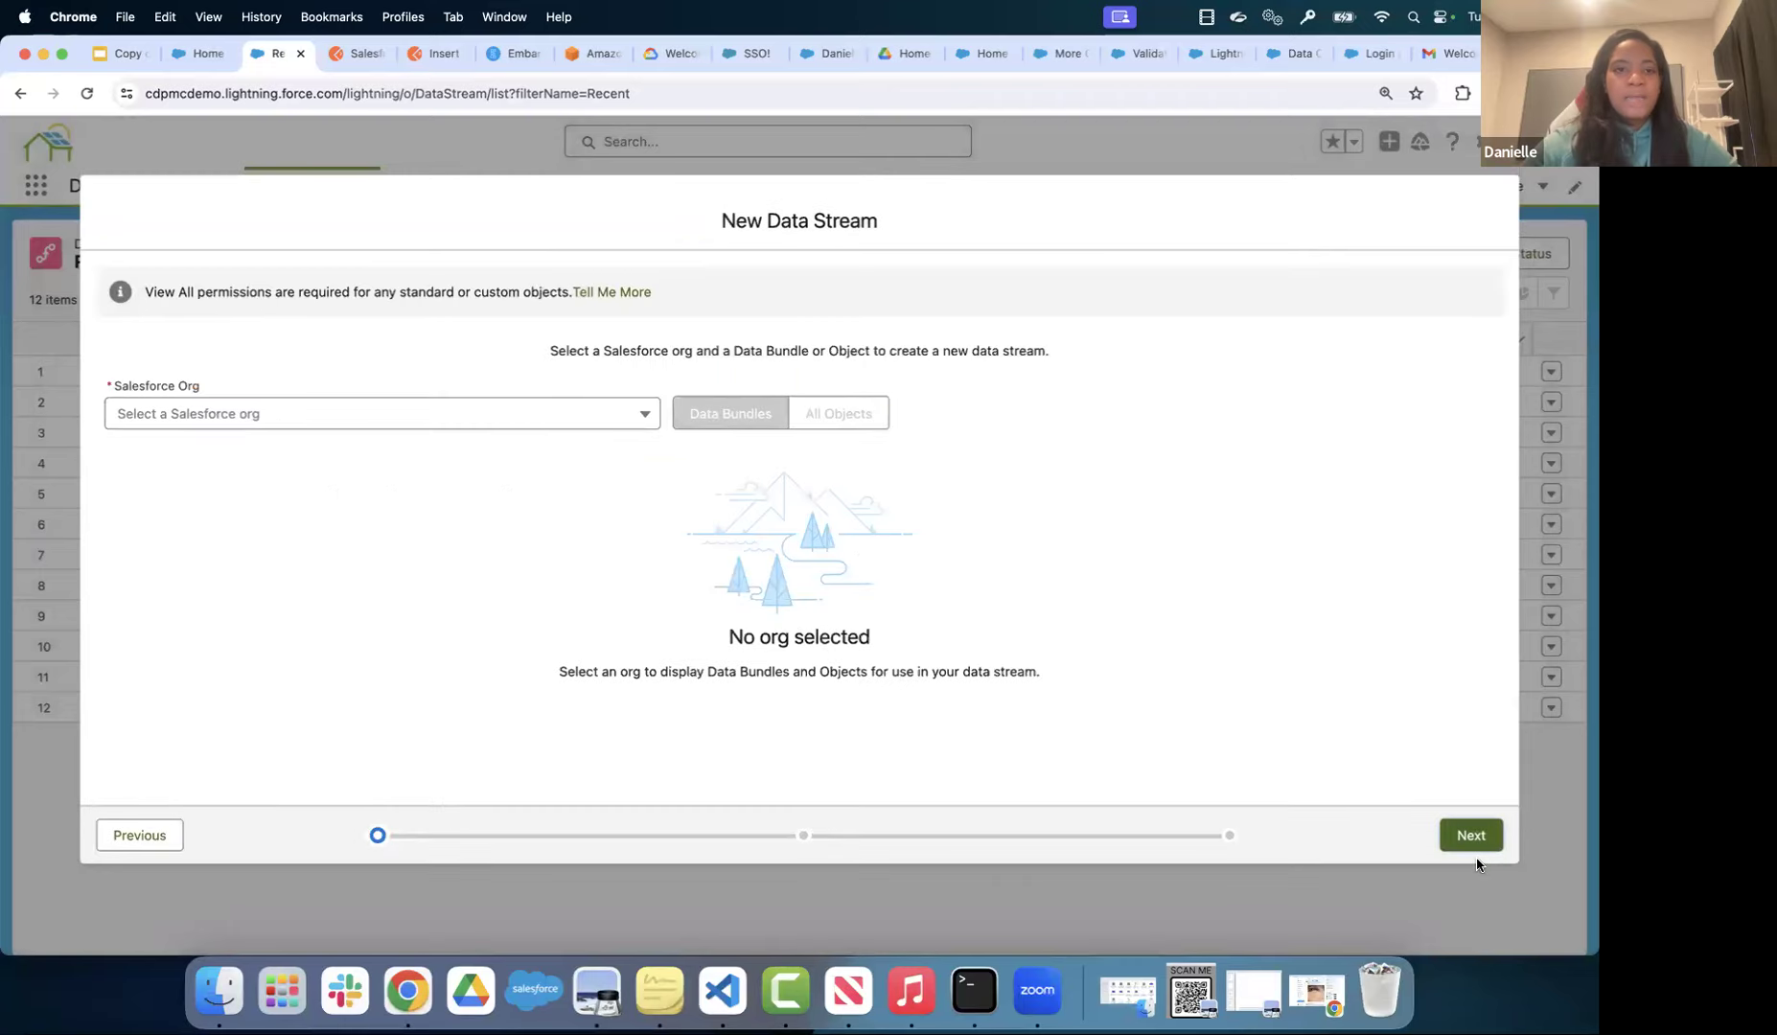
left_click(633, 418)
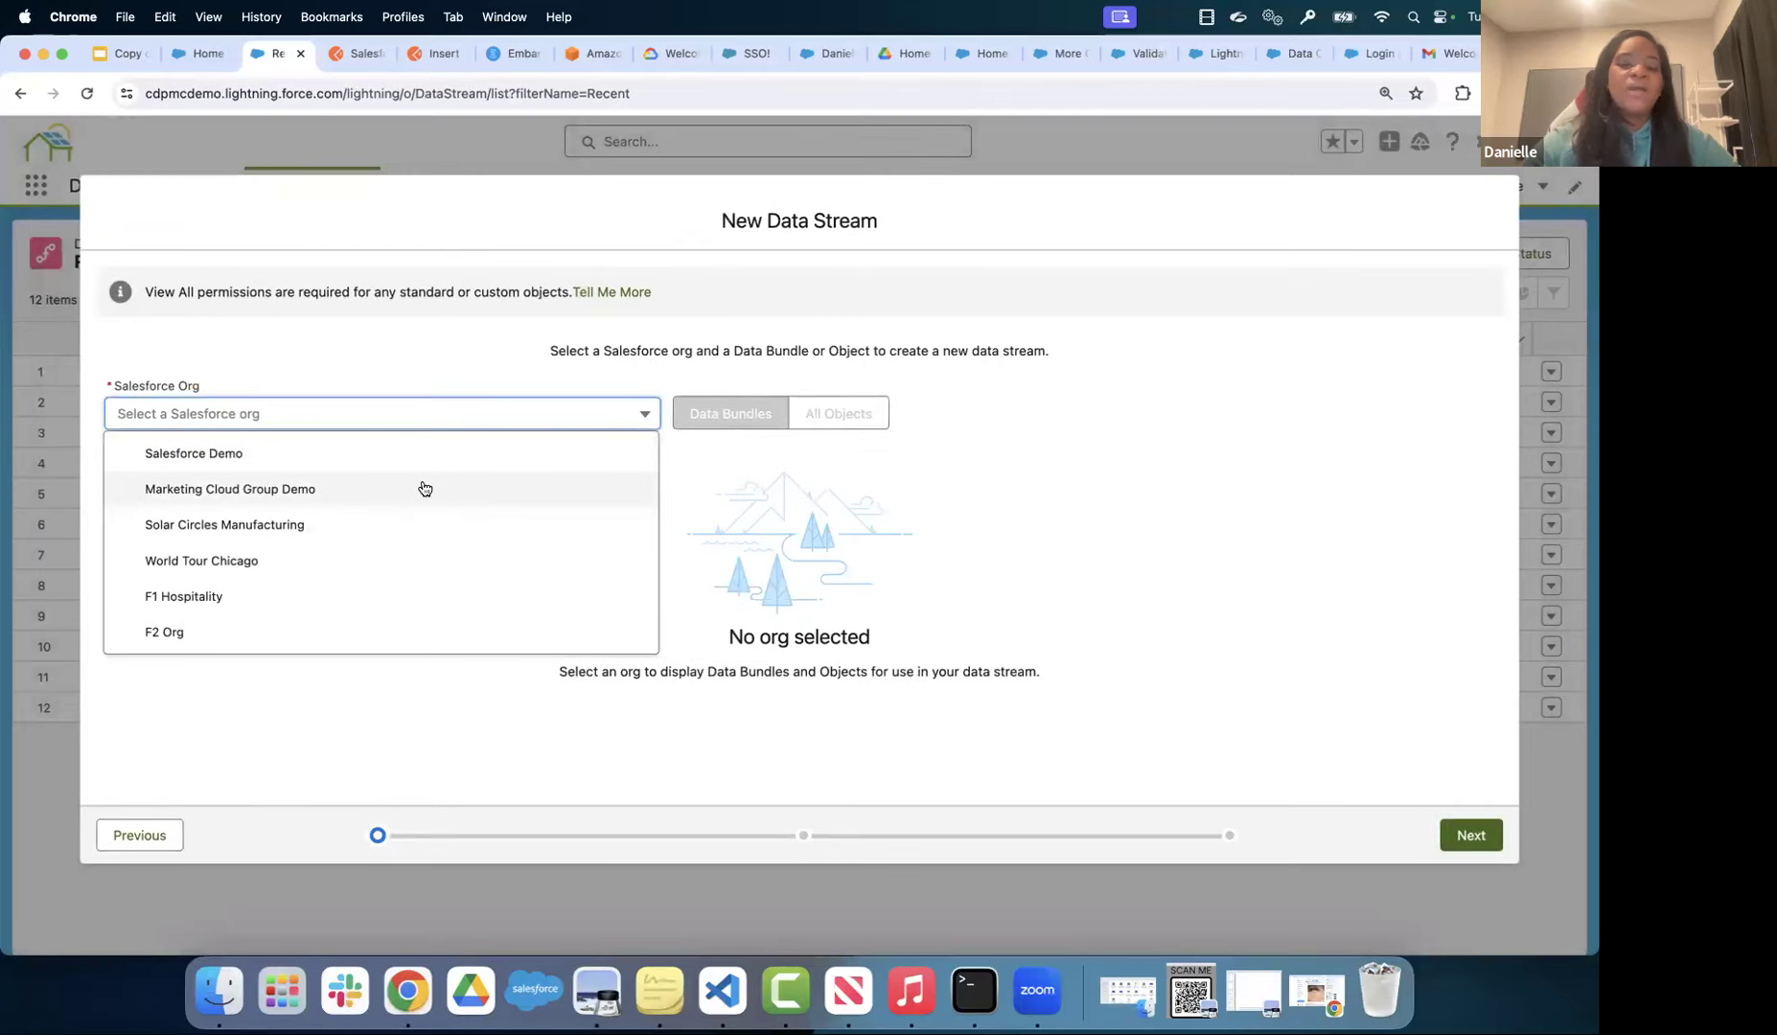
left_click(379, 500)
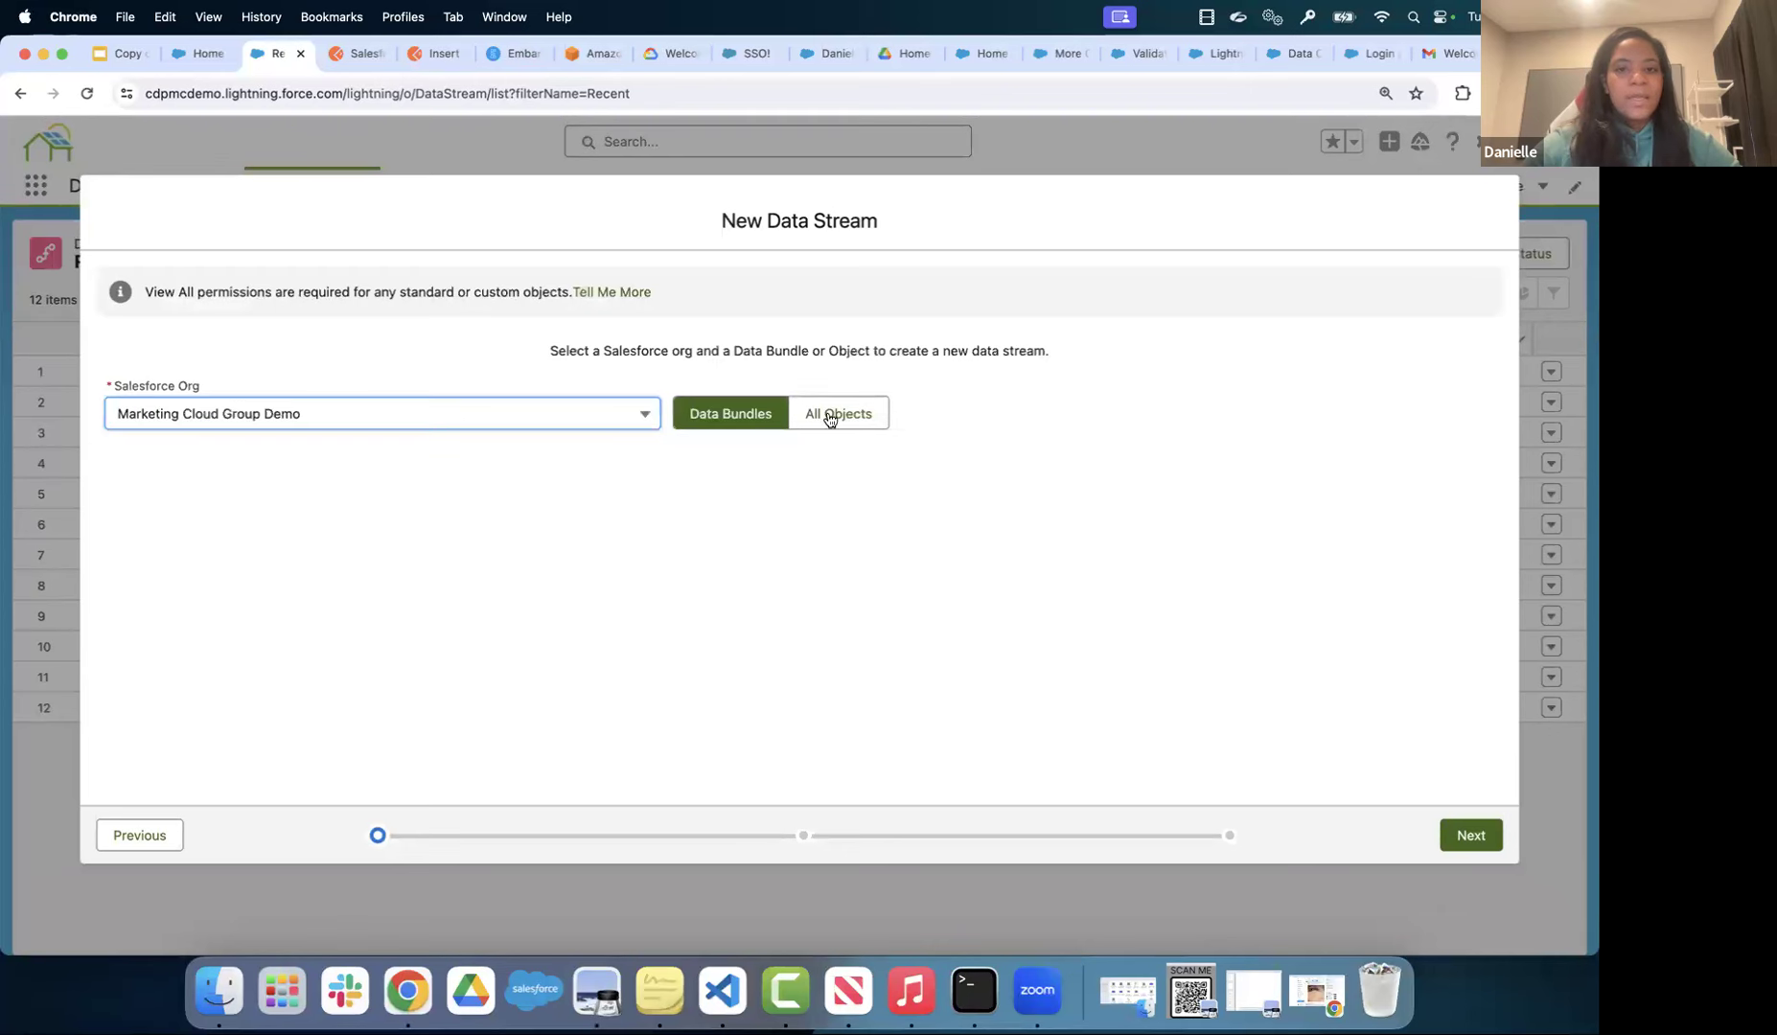
left_click(744, 425)
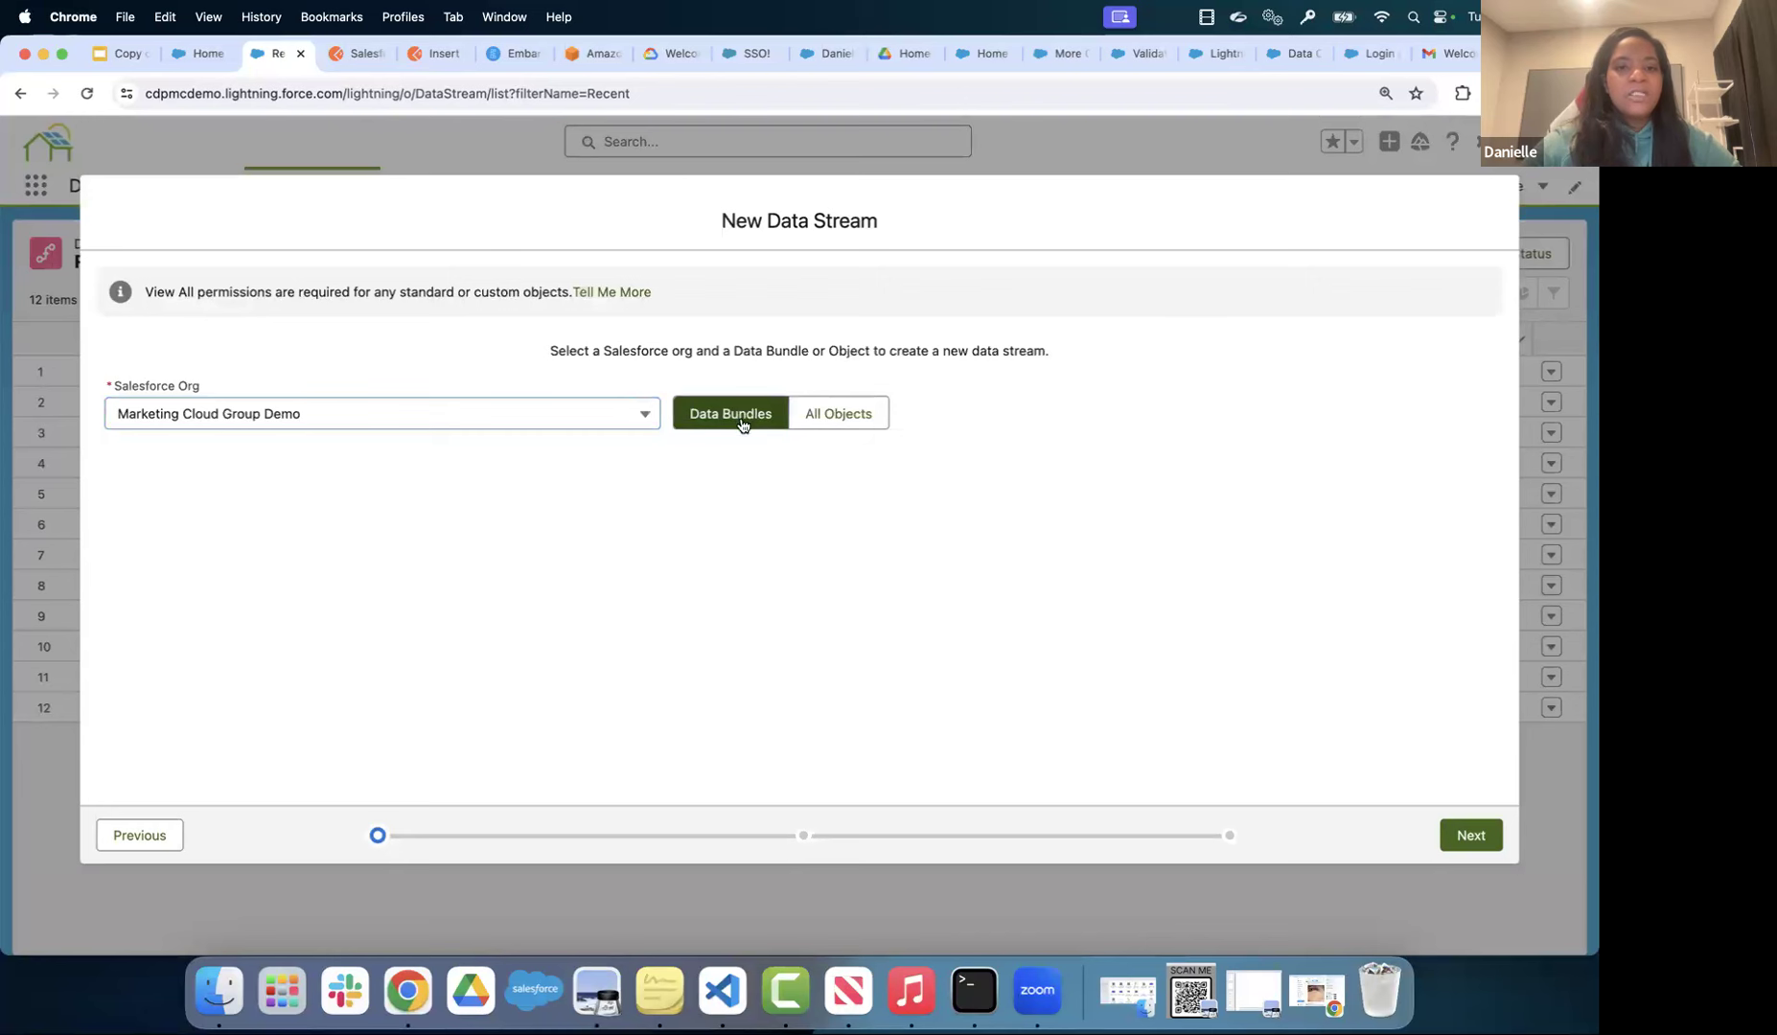
left_click(306, 530)
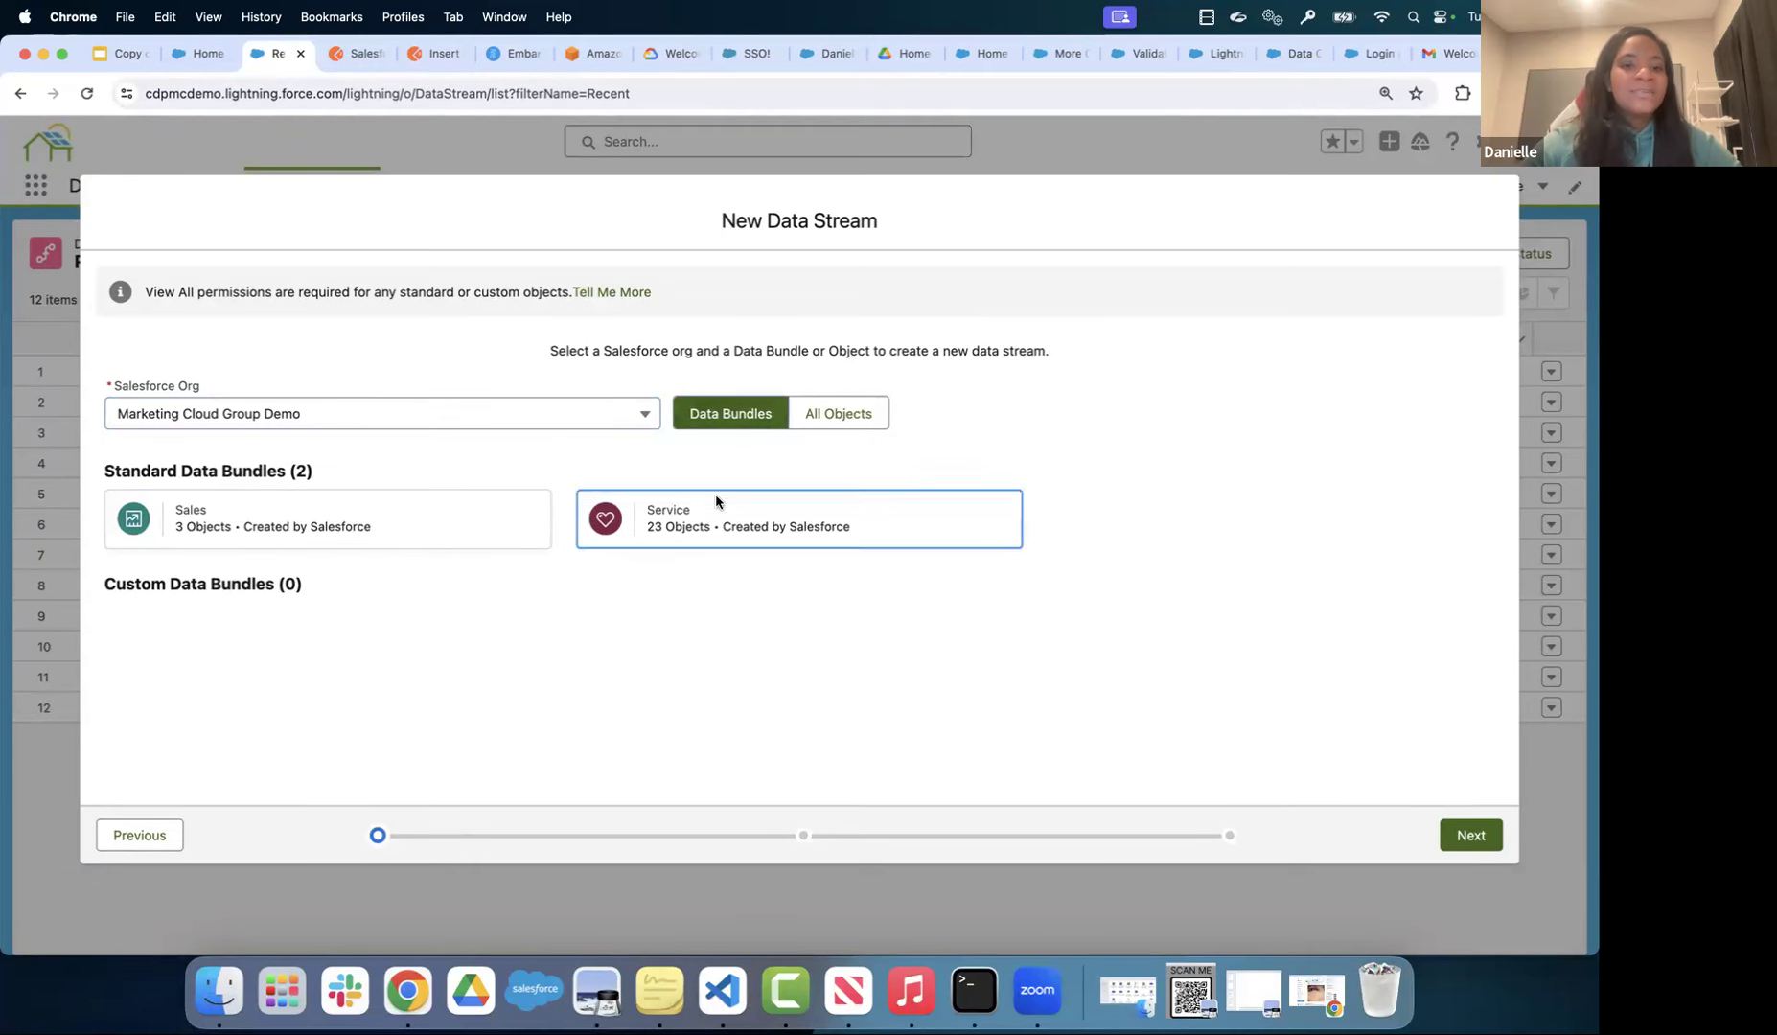
left_click(830, 414)
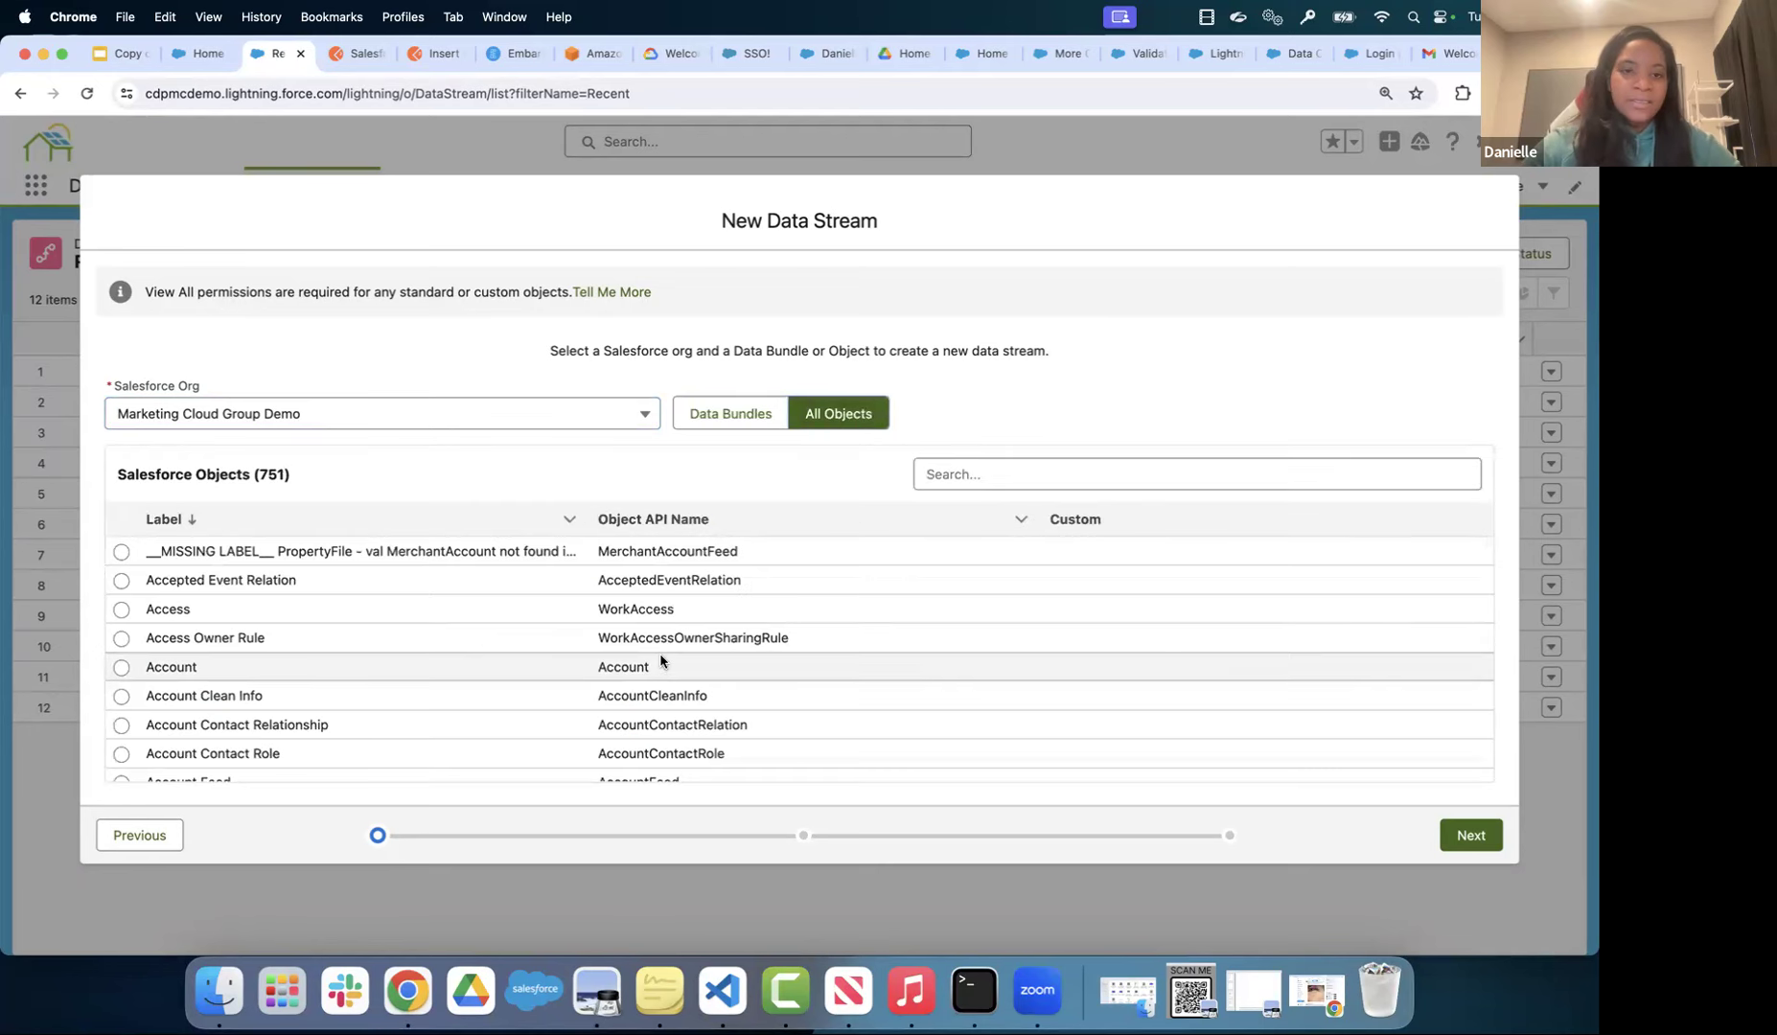
- Filter the Salesforce Objects table by 'Account' and select the Account object
scroll(661, 662, "down", 4)
scroll(660, 659, "down", 8)
scroll(661, 655, "down", 10)
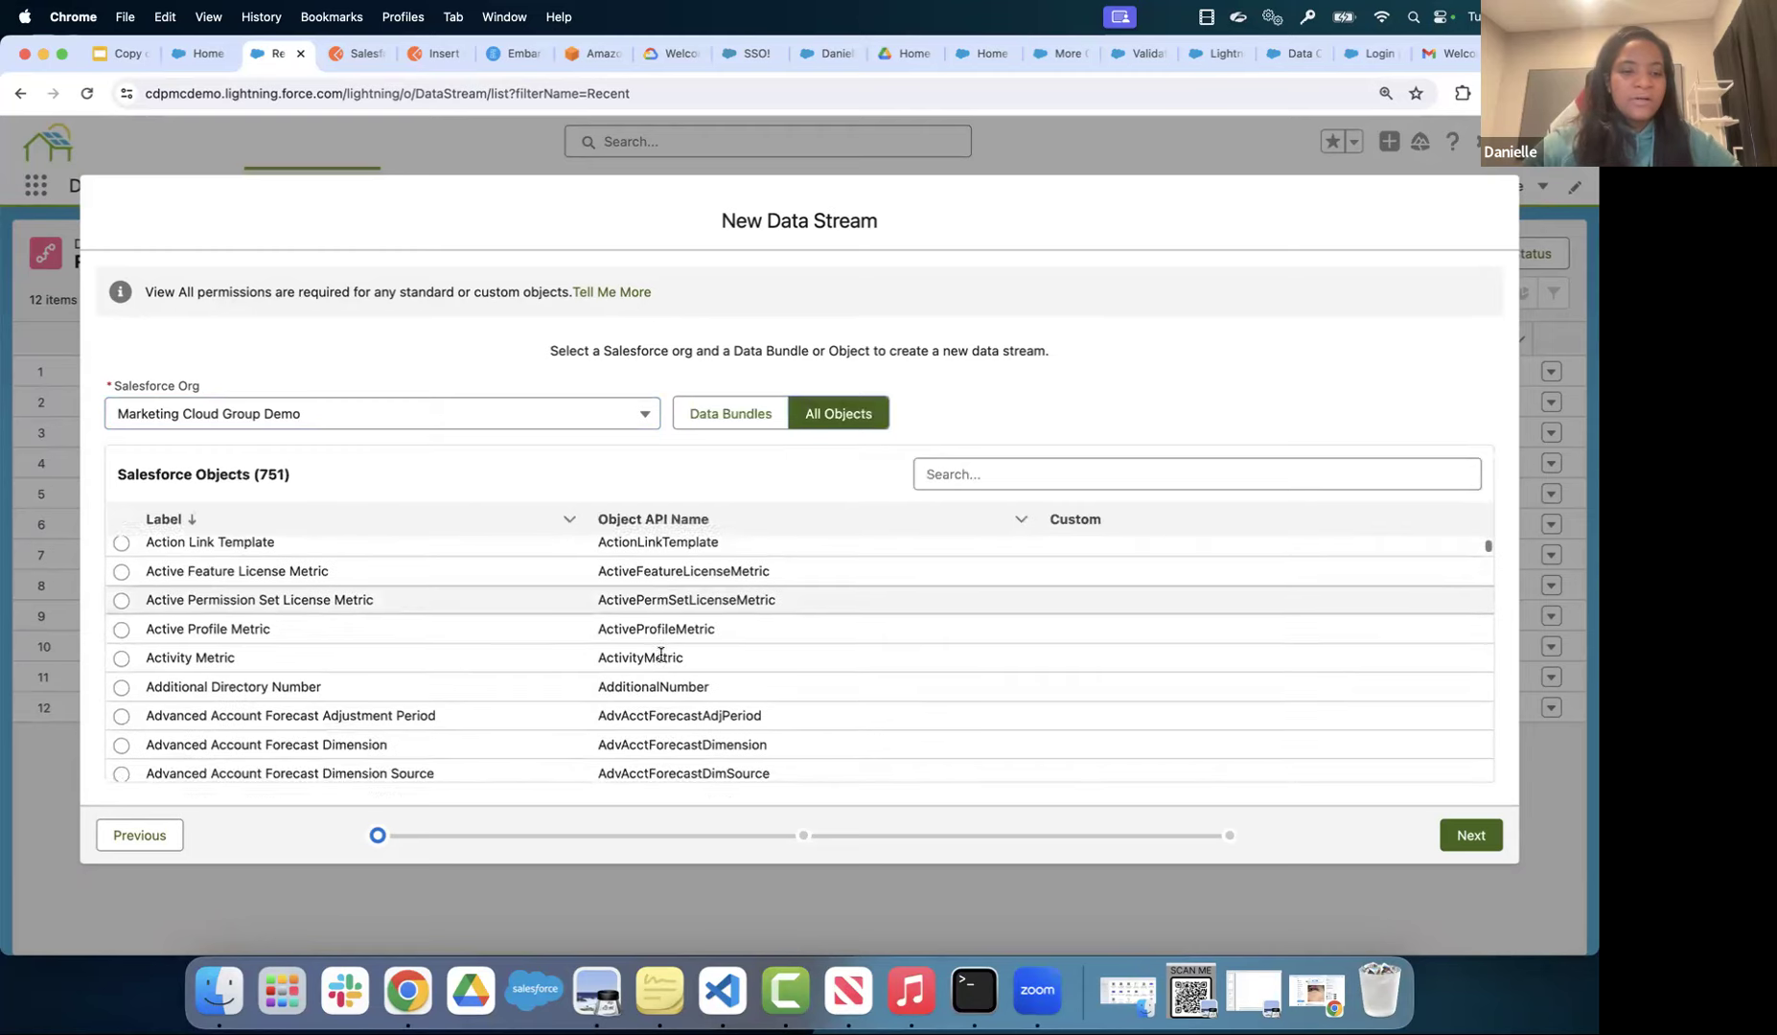
scroll(660, 656, "down", 15)
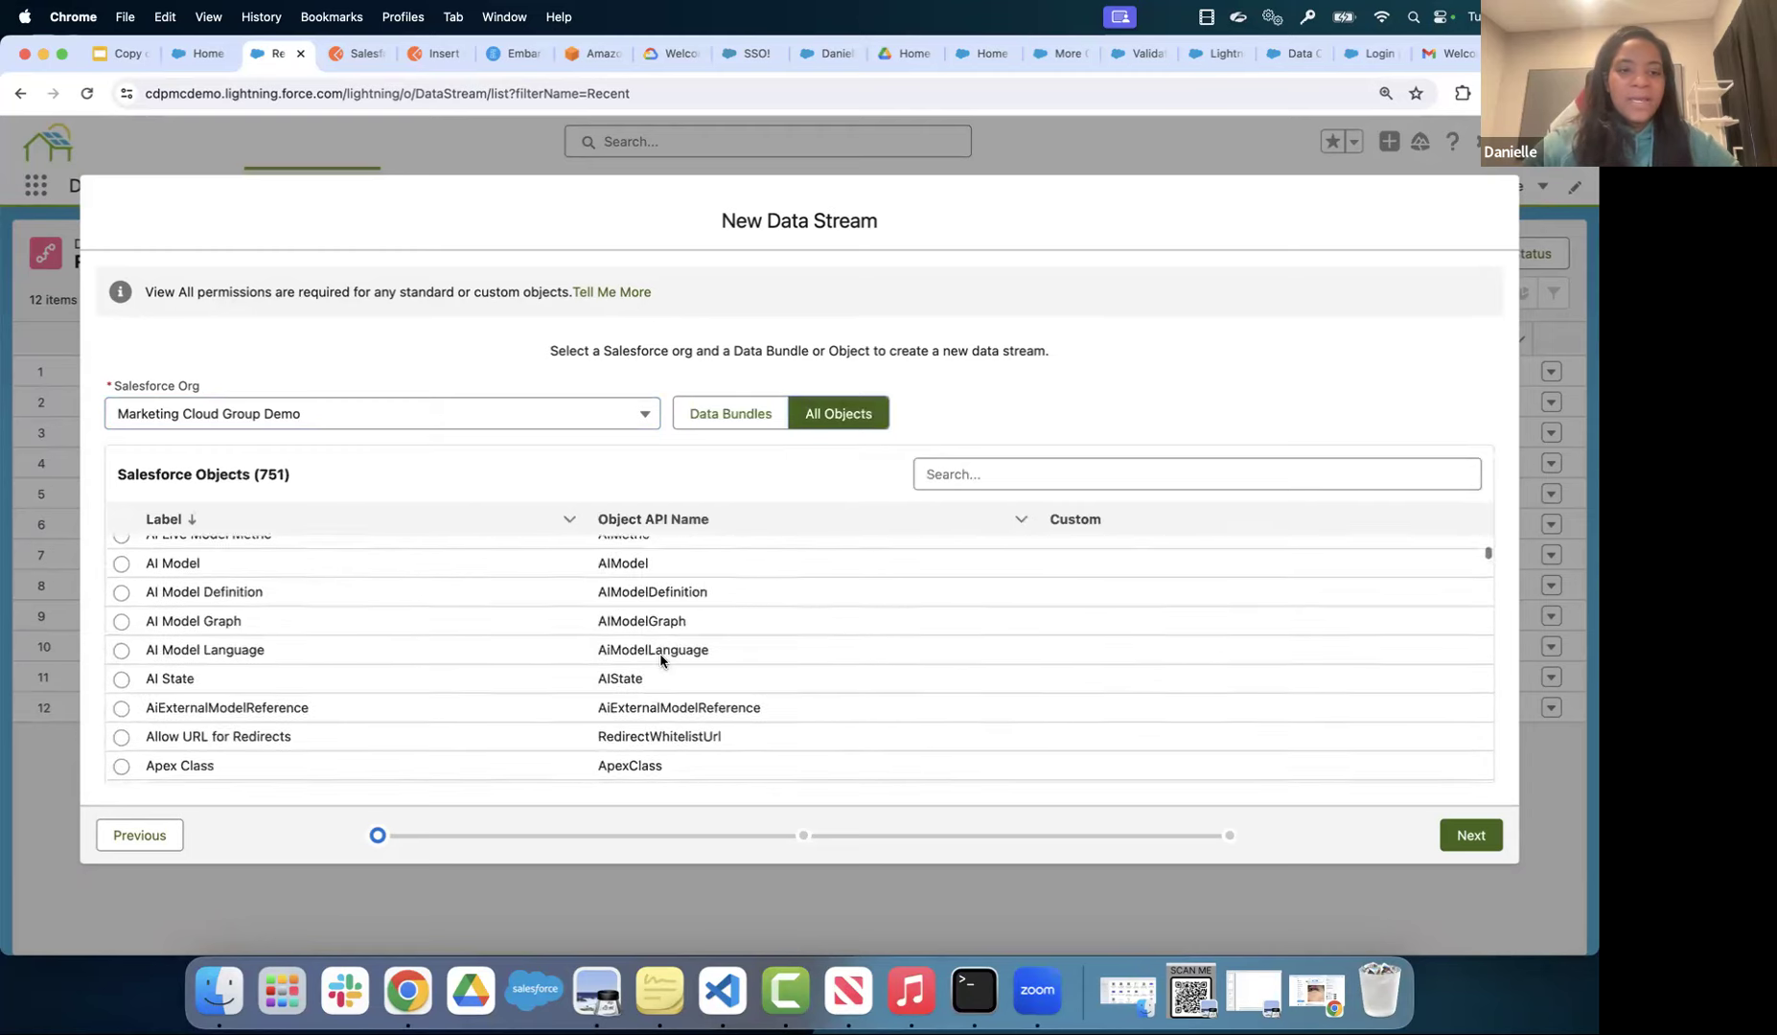
scroll(661, 660, "down", 15)
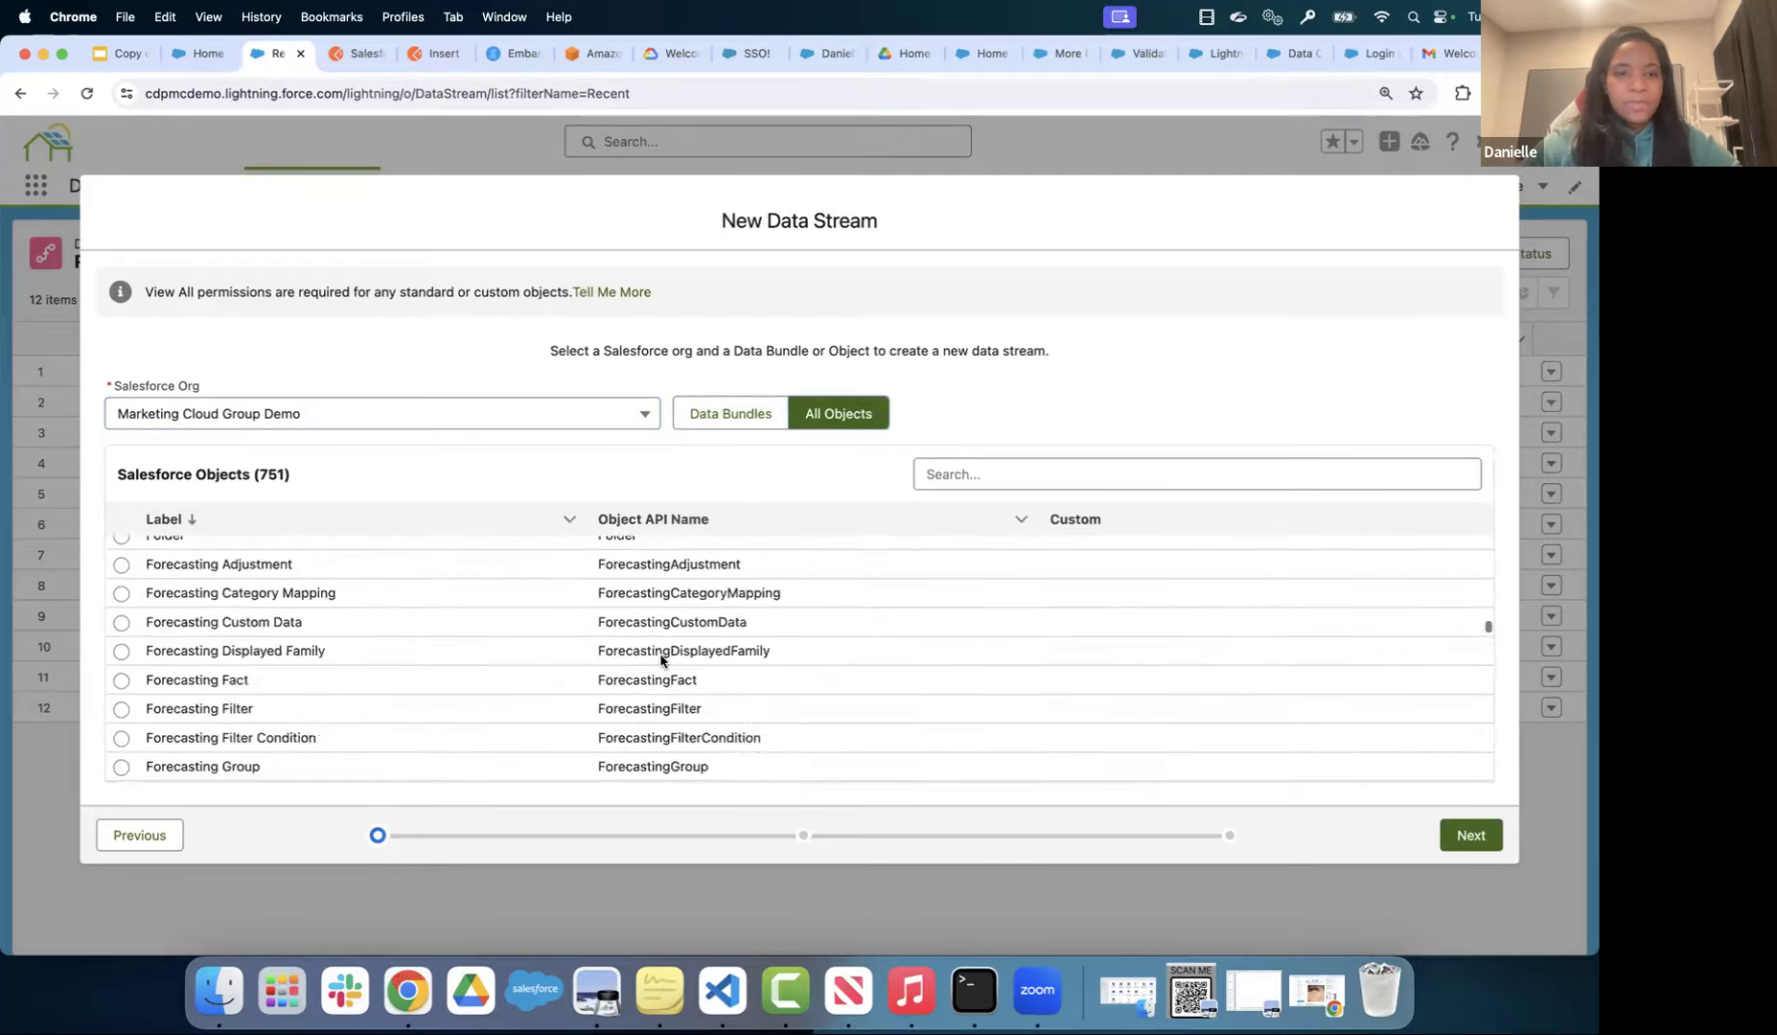
scroll(661, 659, "down", 10)
scroll(661, 655, "up", 6)
scroll(661, 653, "up", 15)
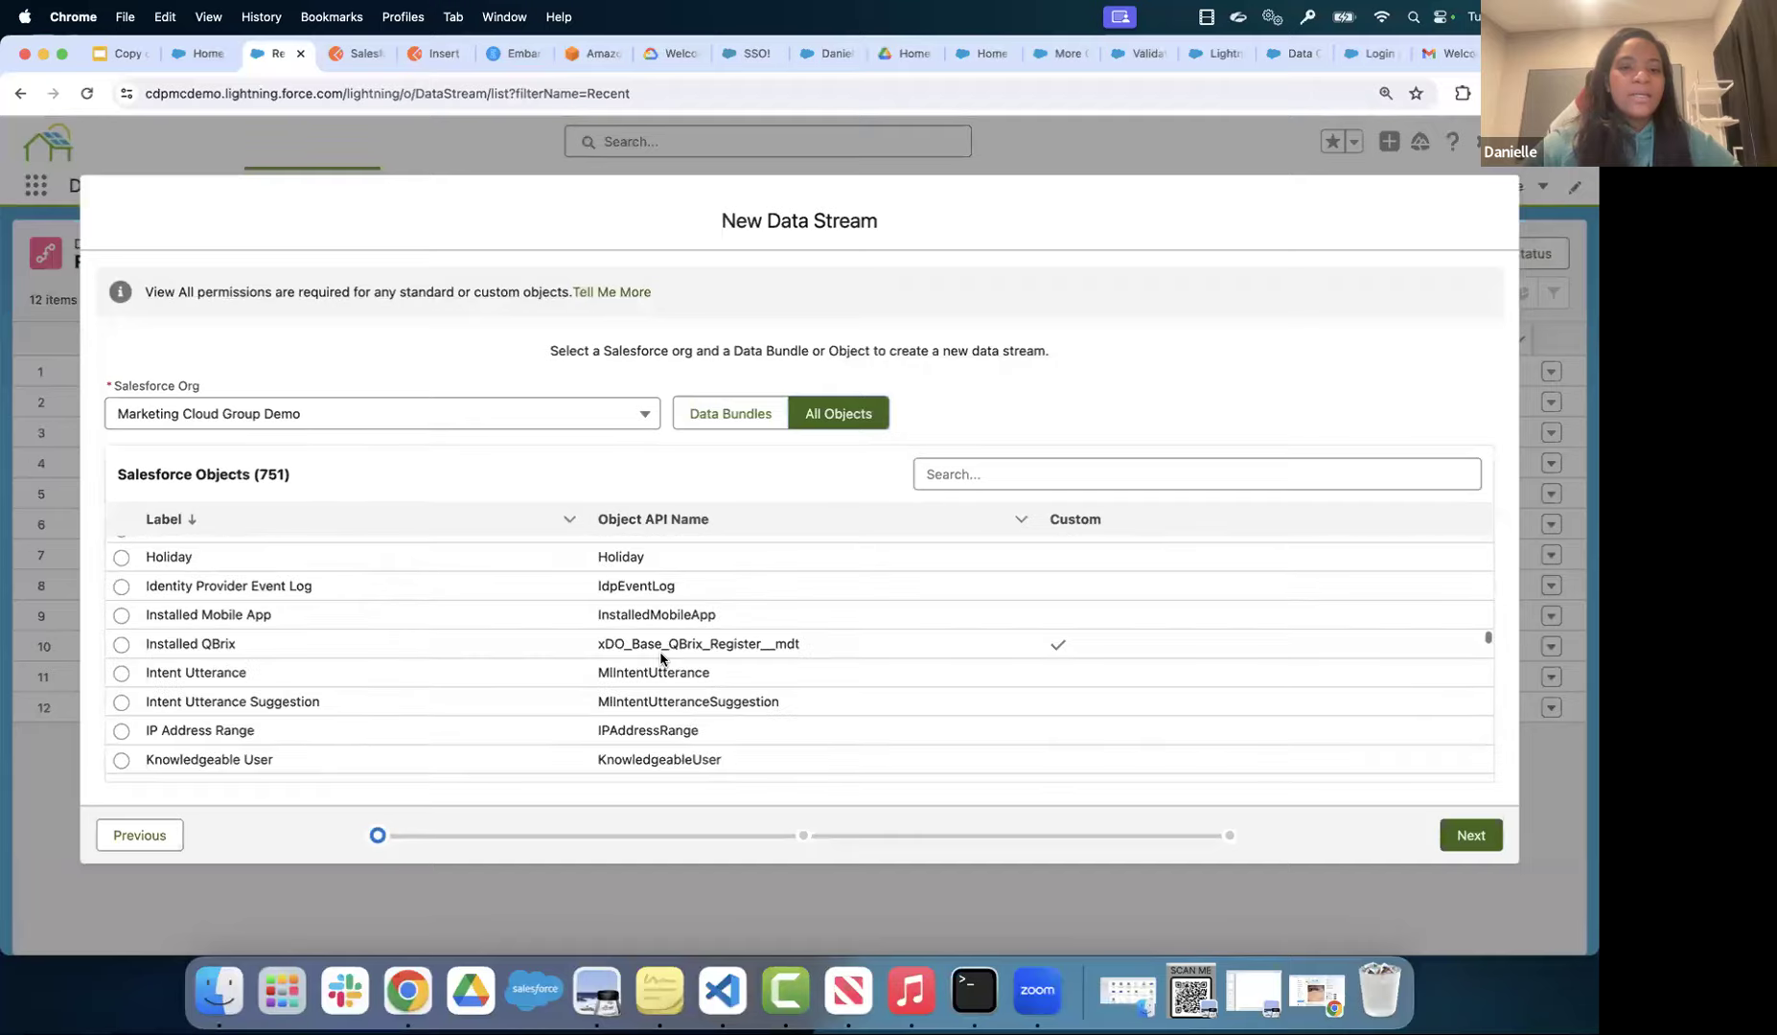
scroll(662, 656, "up", 15)
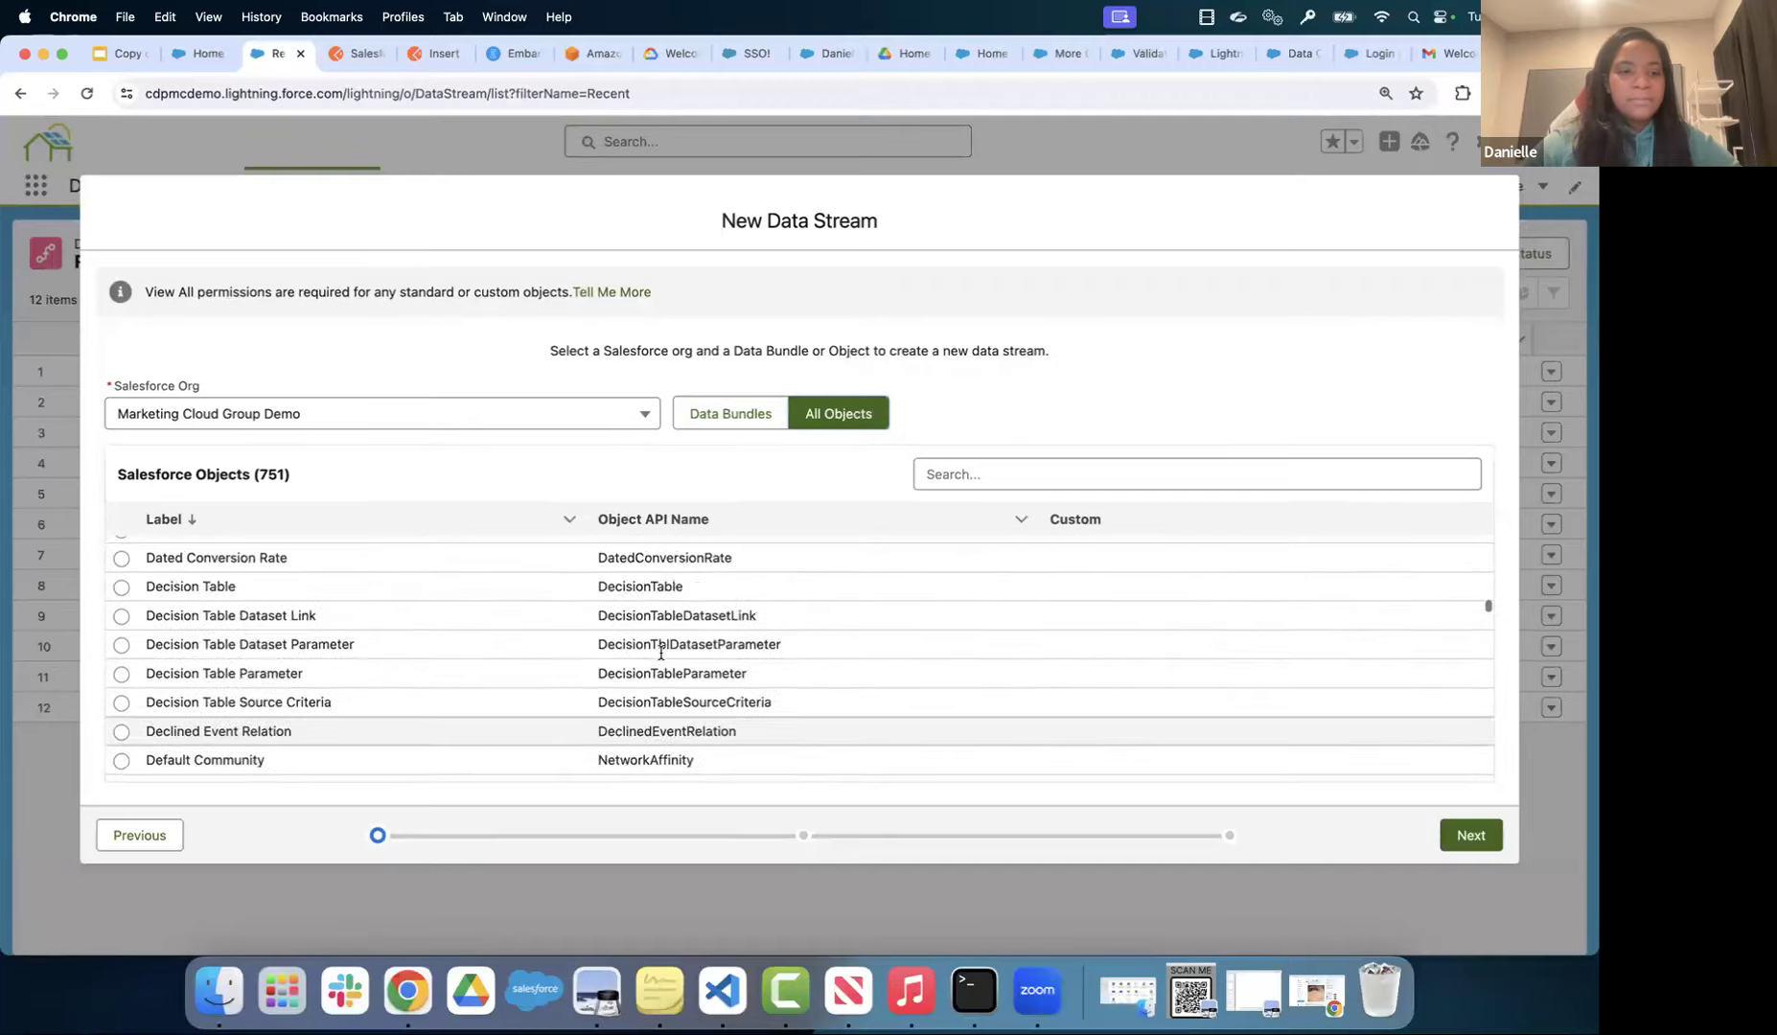
scroll(661, 656, "up", 15)
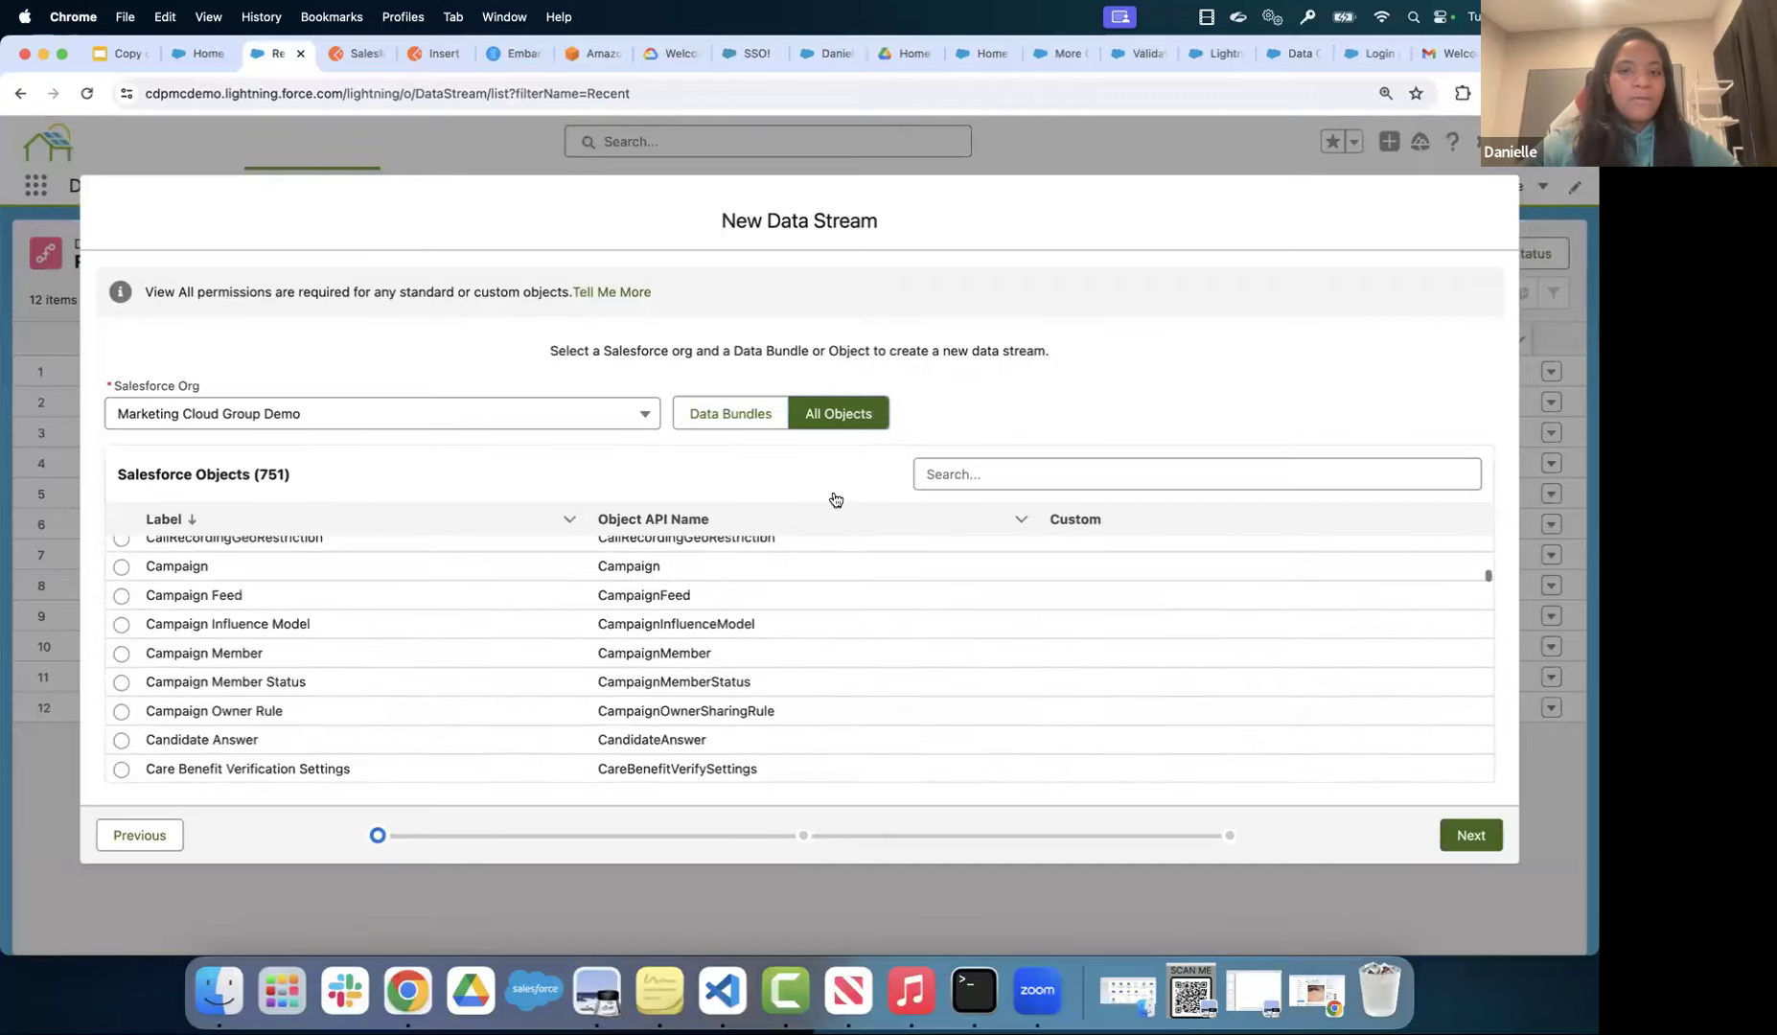
left_click(949, 473)
type("Account")
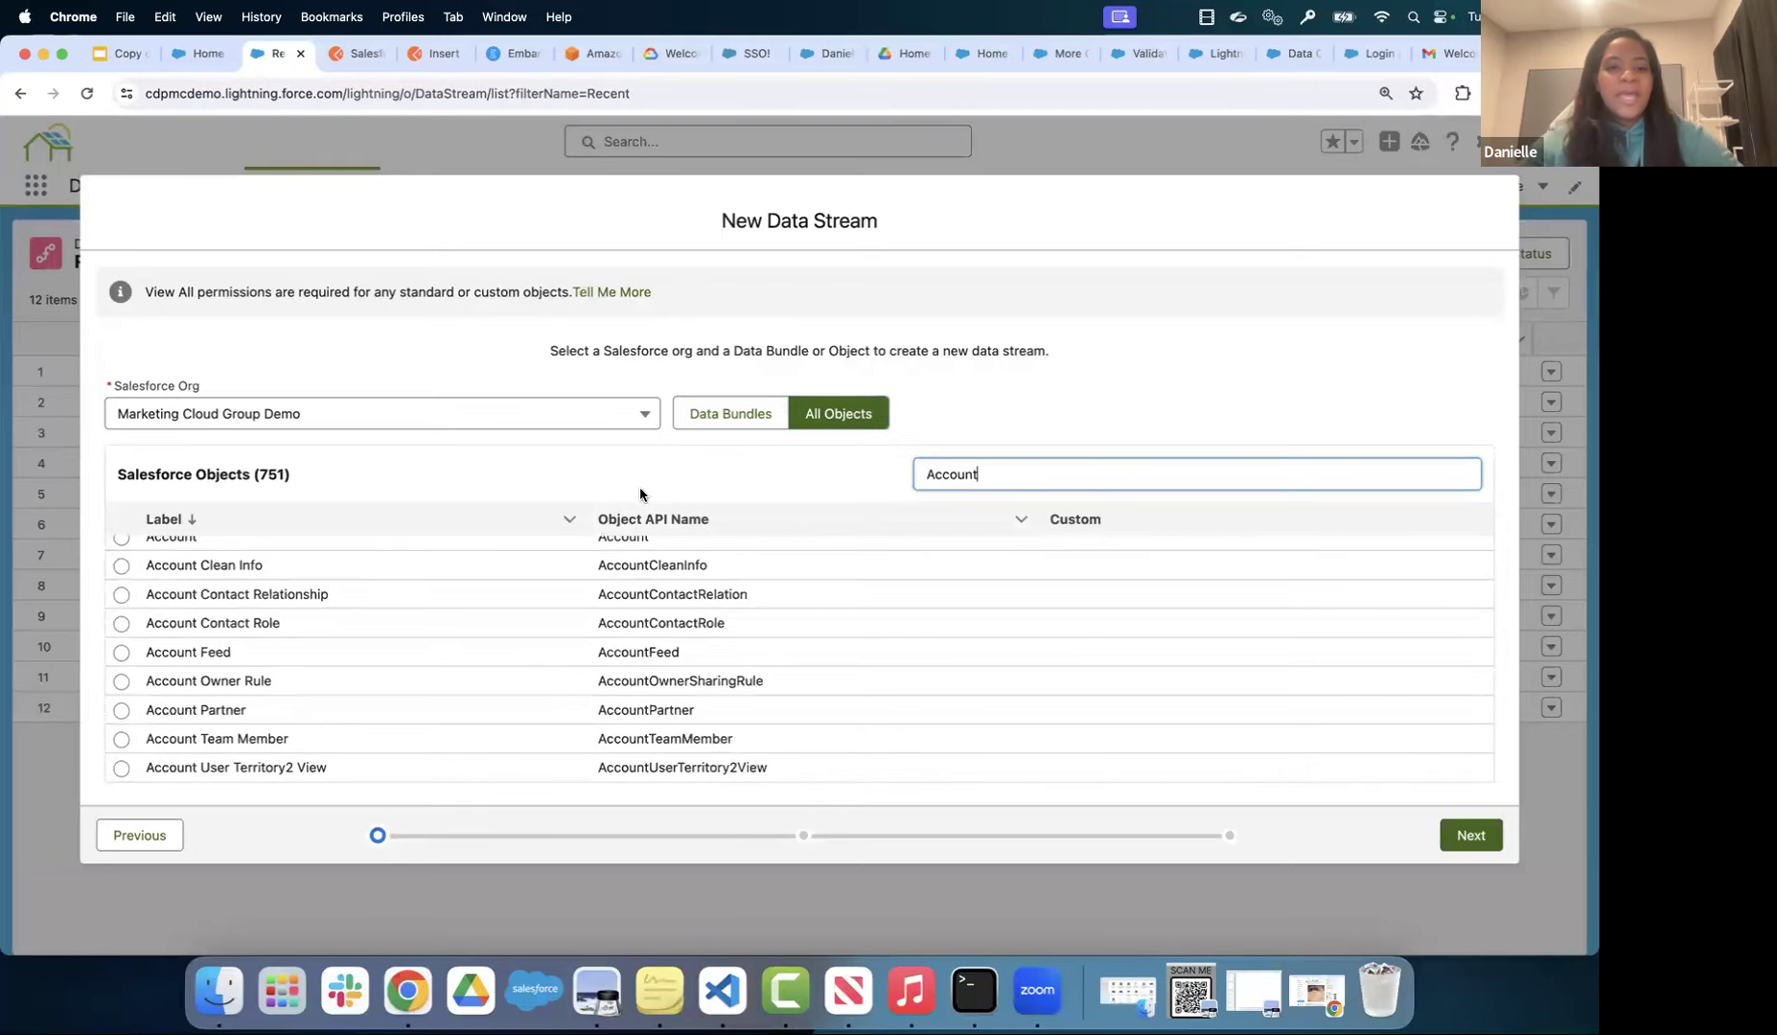
scroll(576, 628, "up", 1)
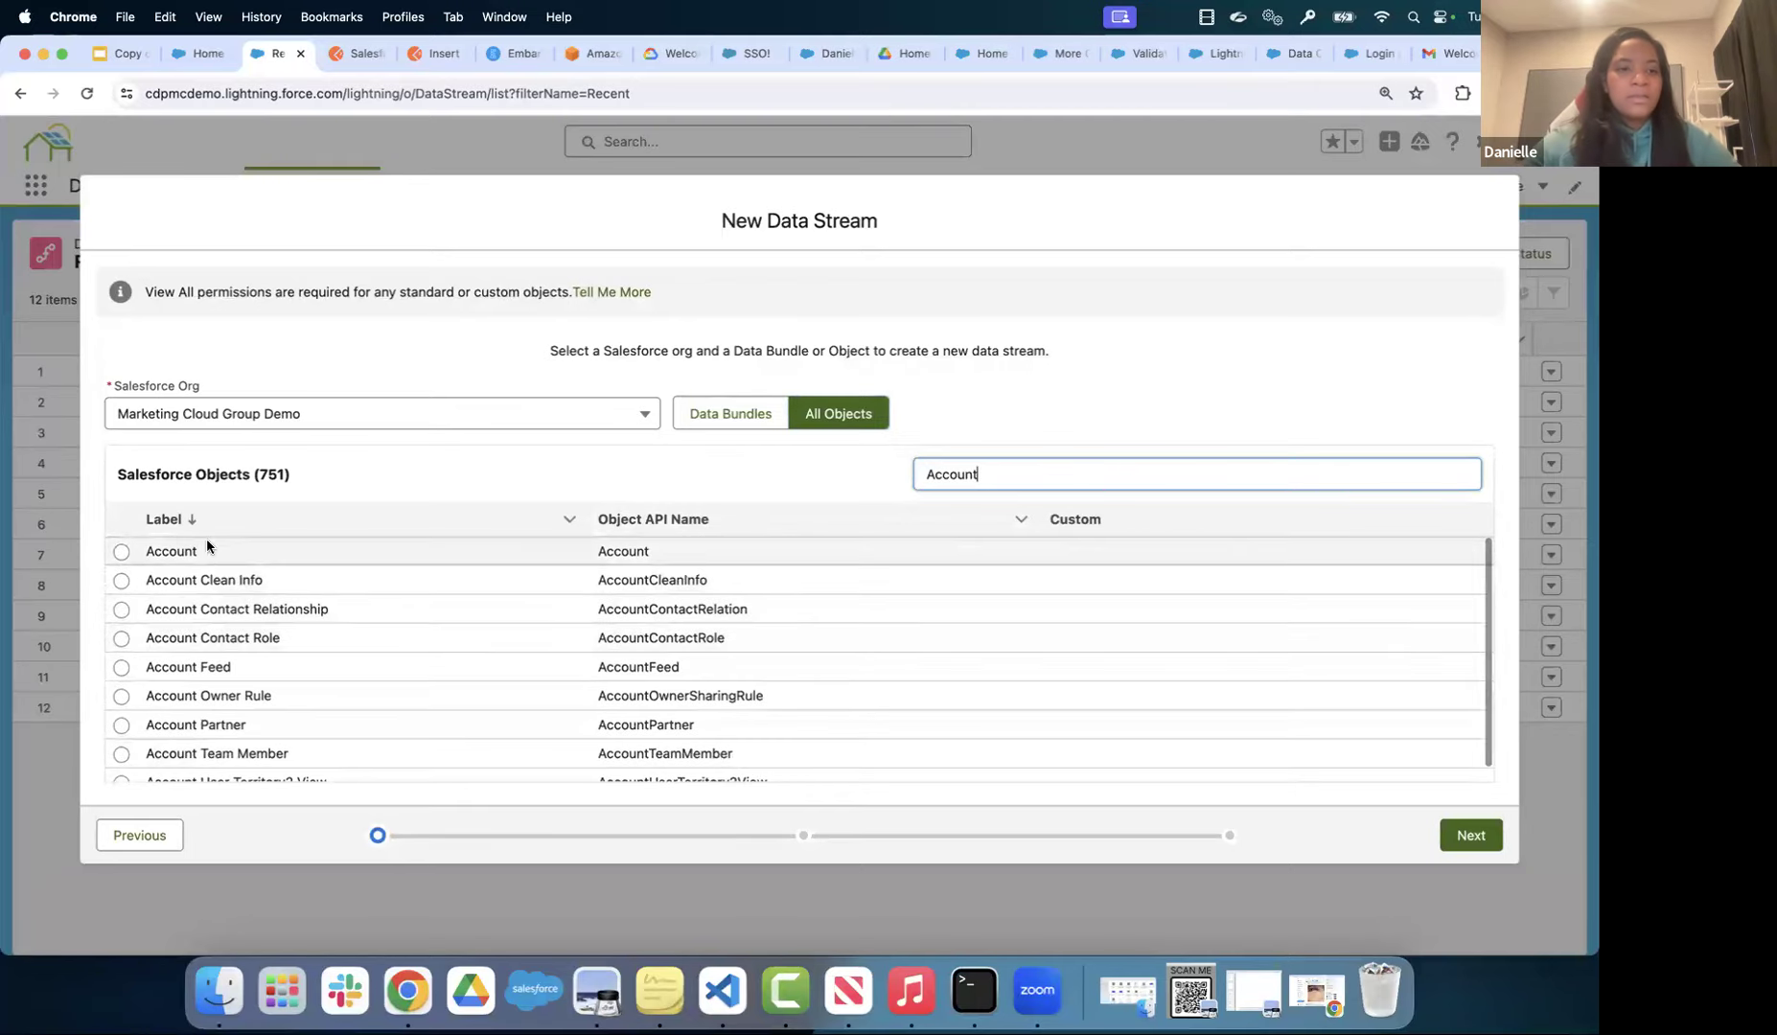
left_click(121, 554)
left_click(120, 554)
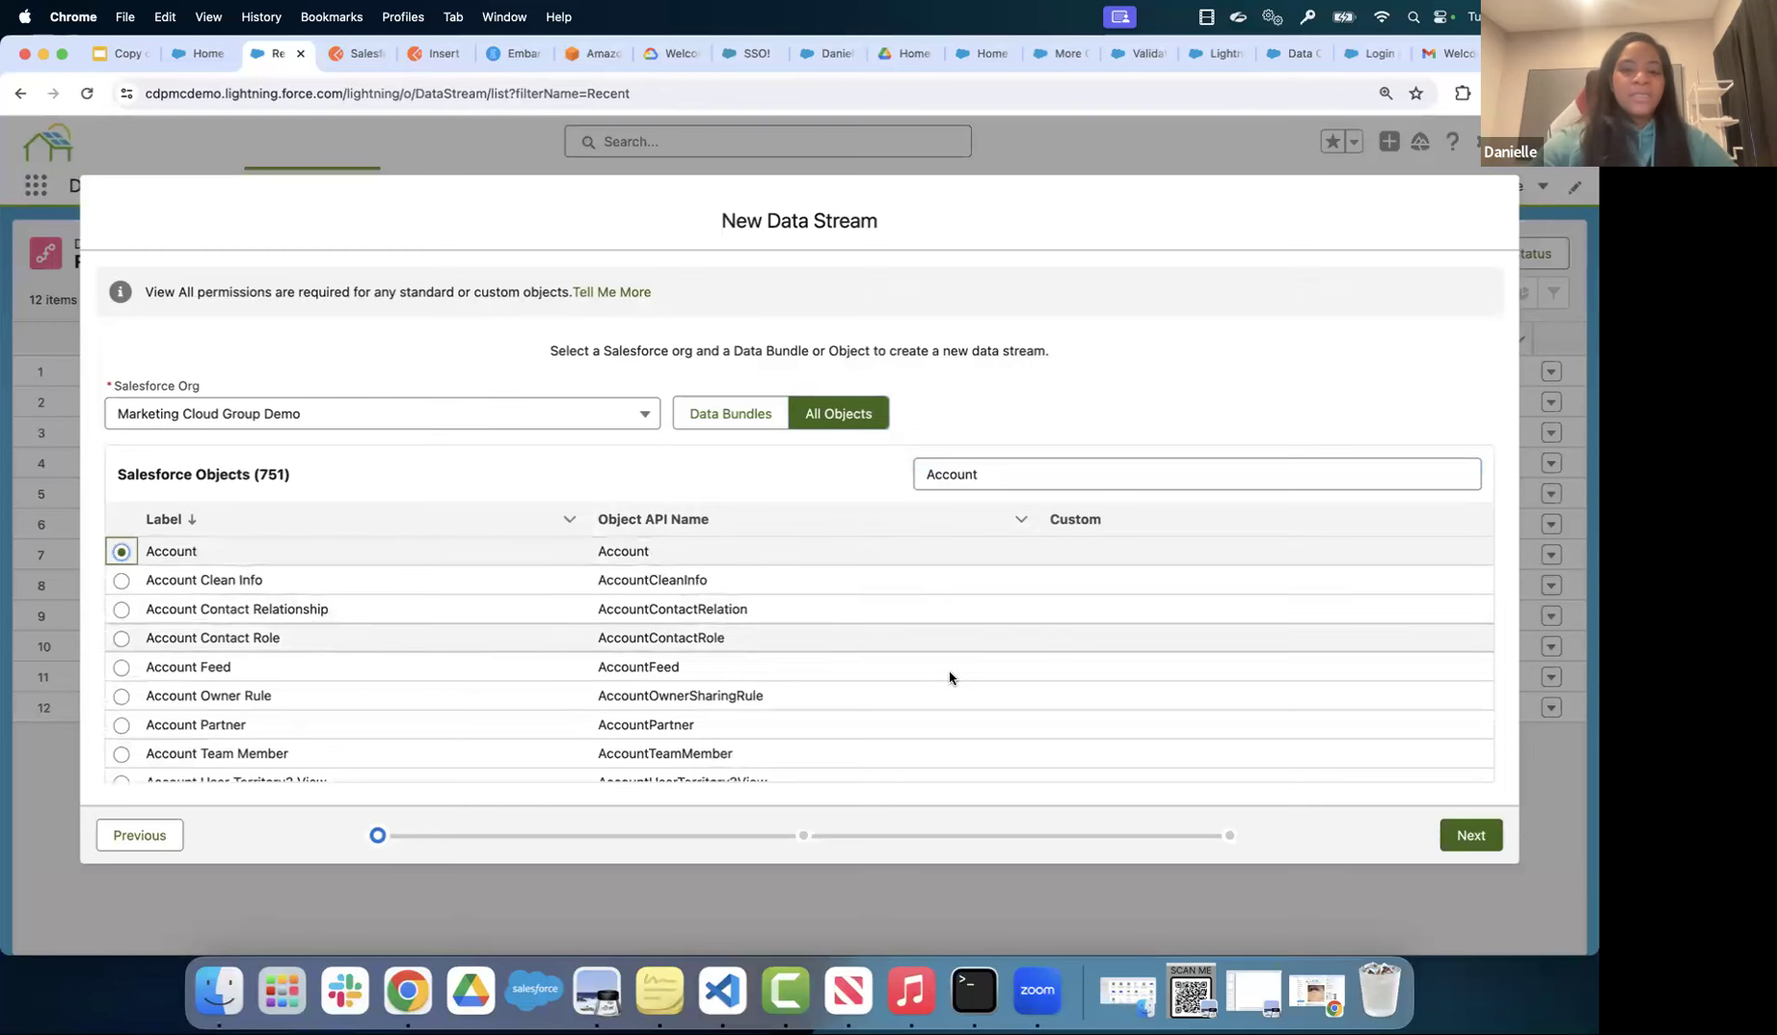
- Continue to the 145 Account fields and choose Profile as the stream category
left_click(1463, 840)
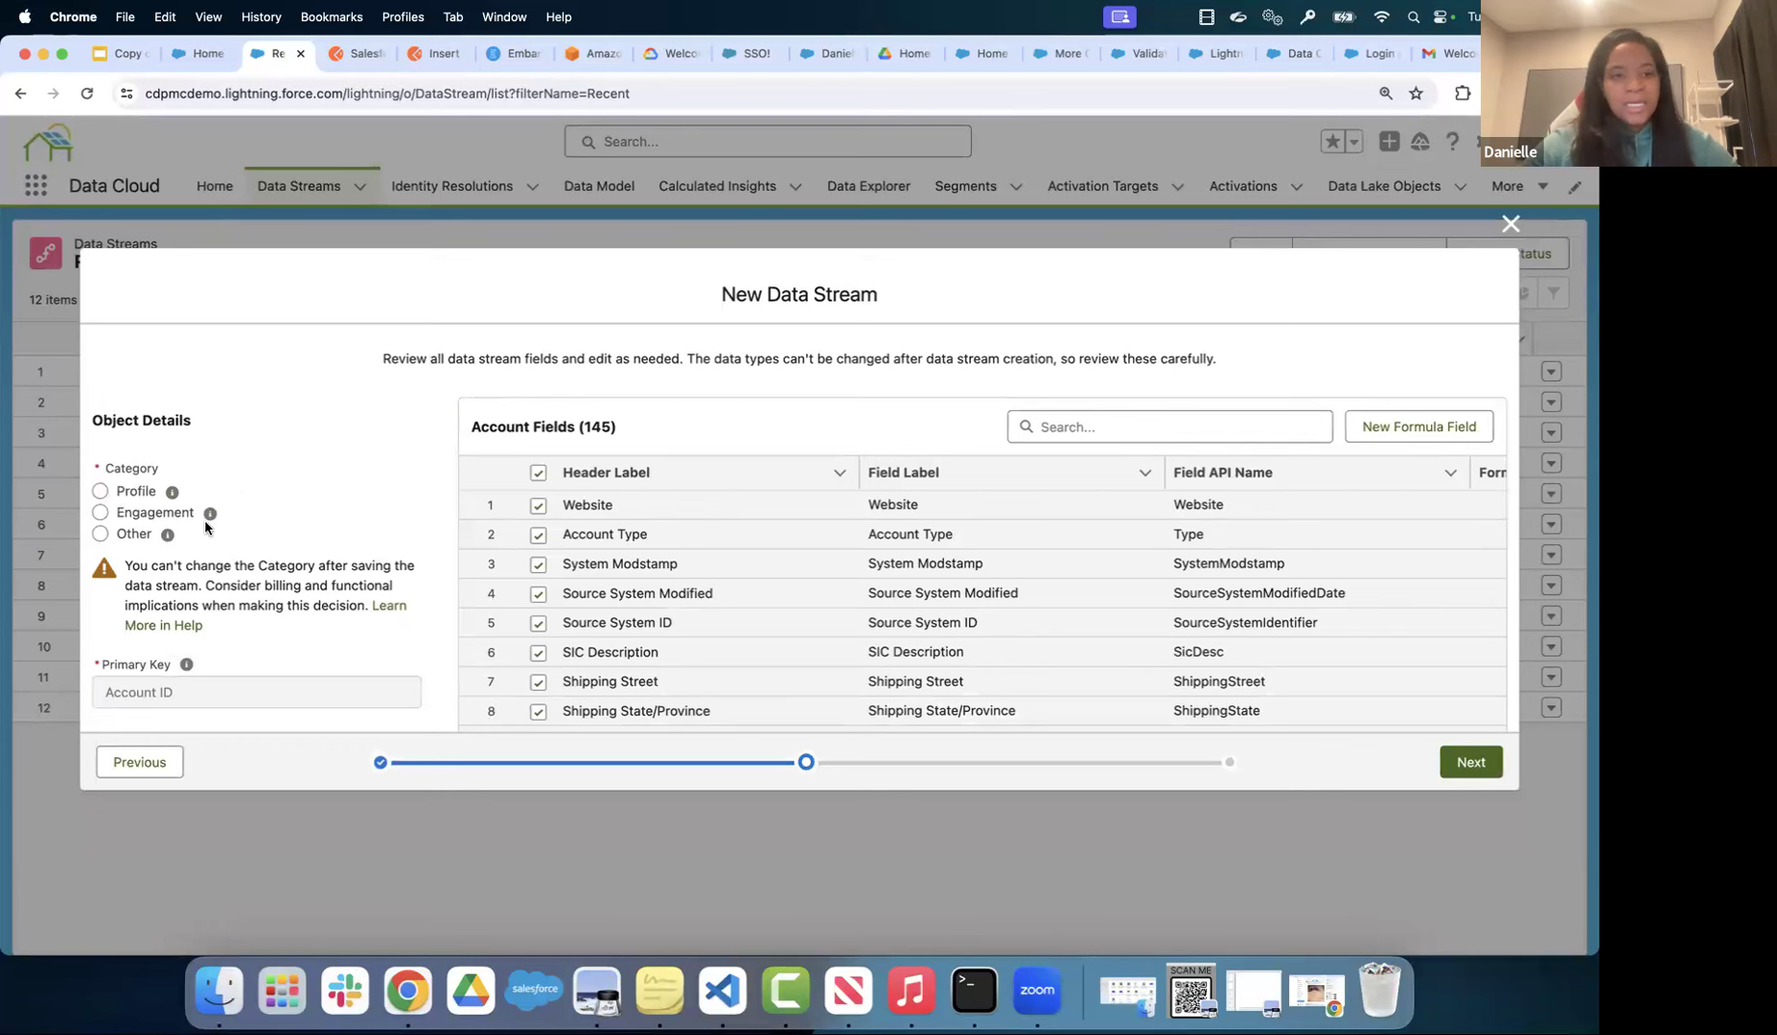
mouse_move(167, 537)
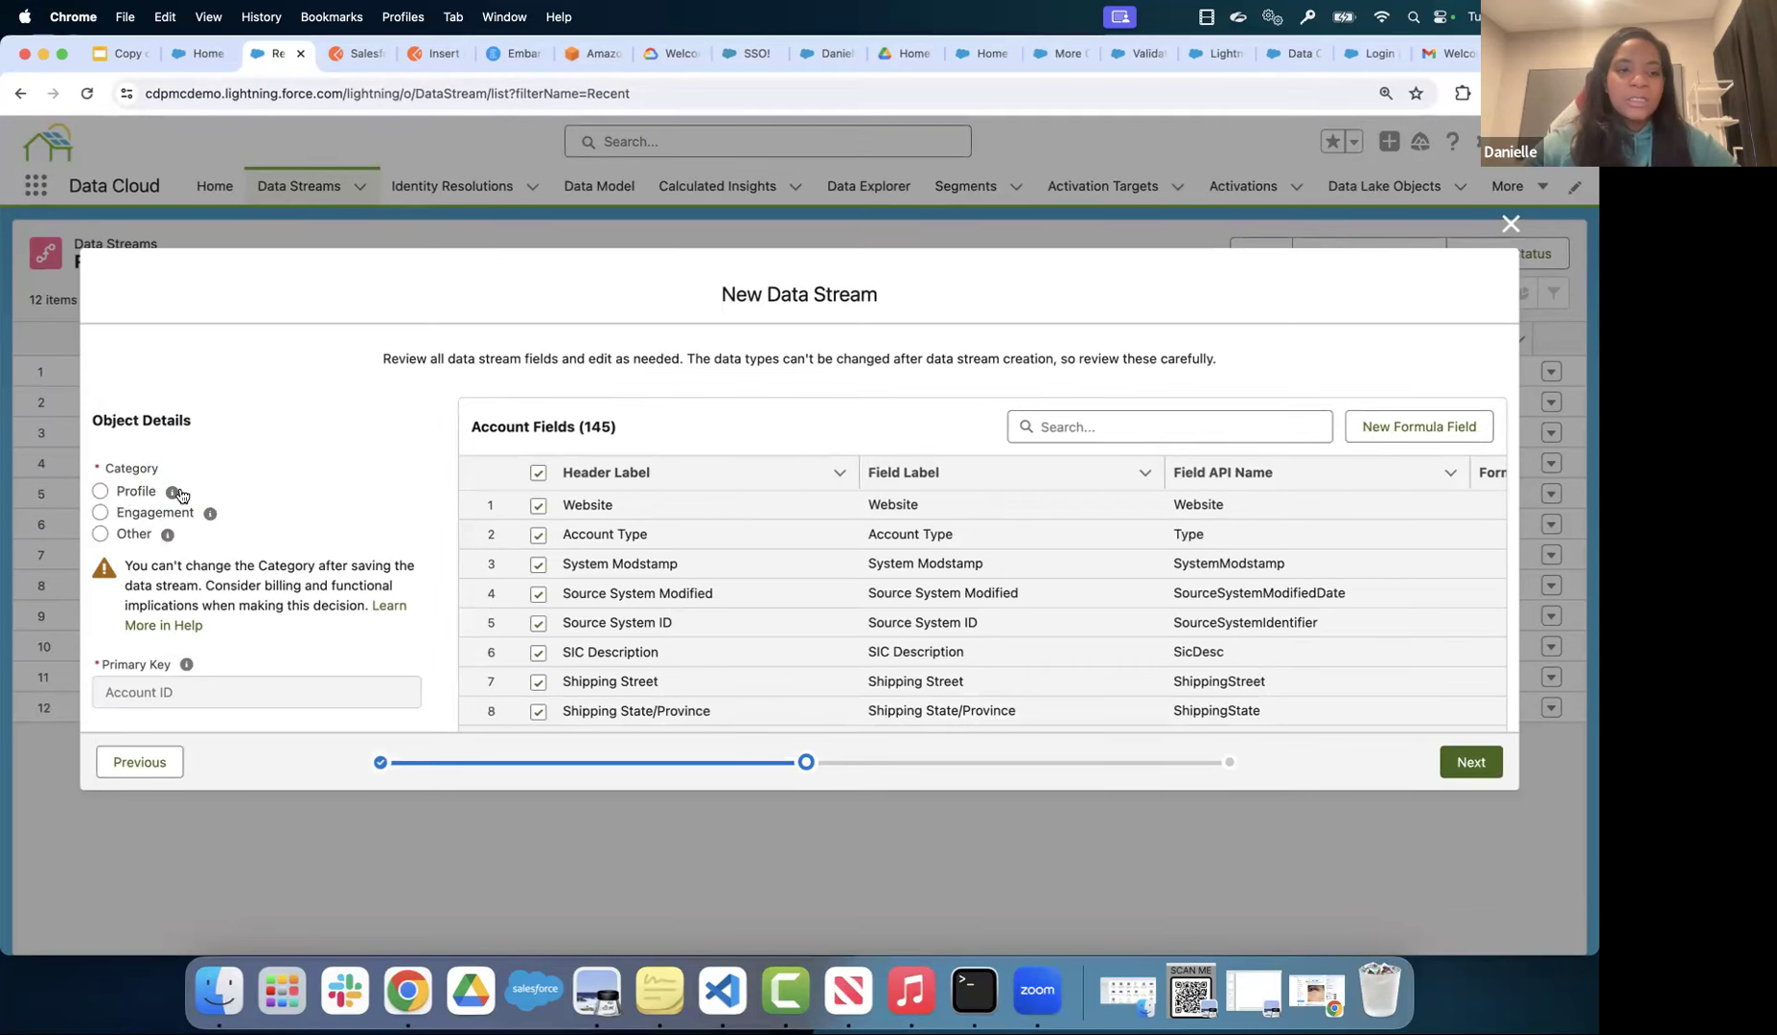
mouse_move(174, 493)
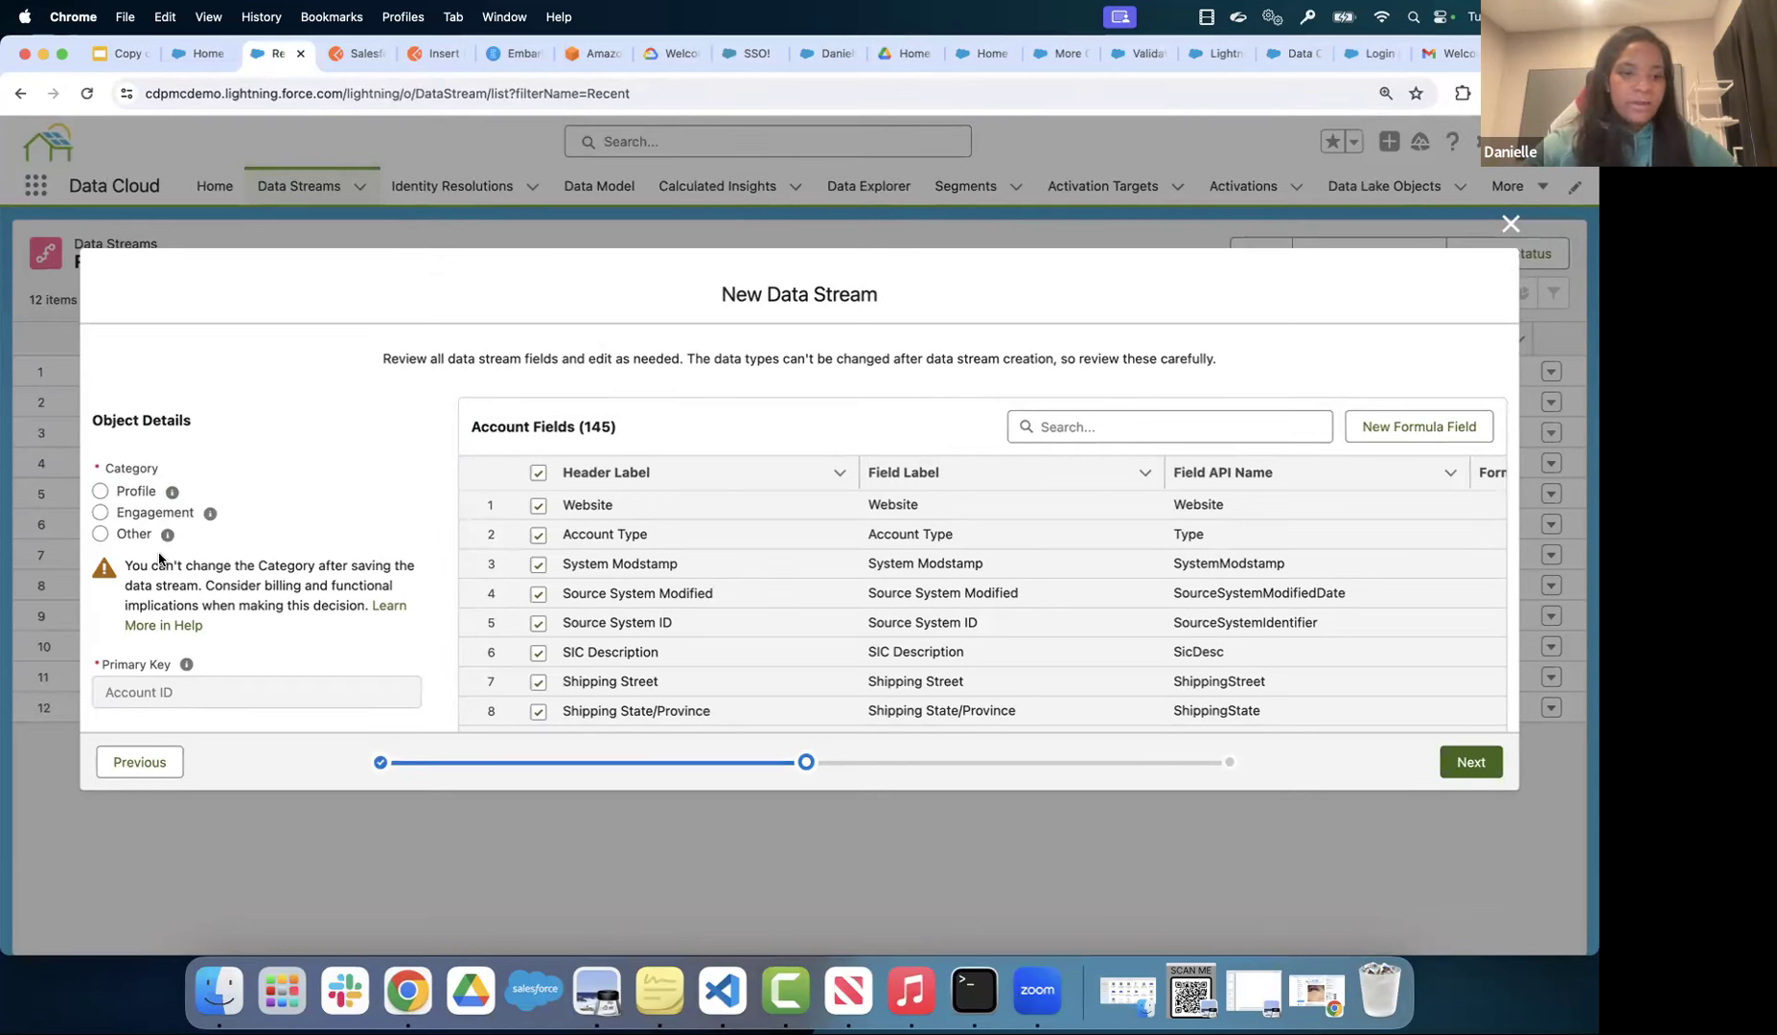
left_click(100, 492)
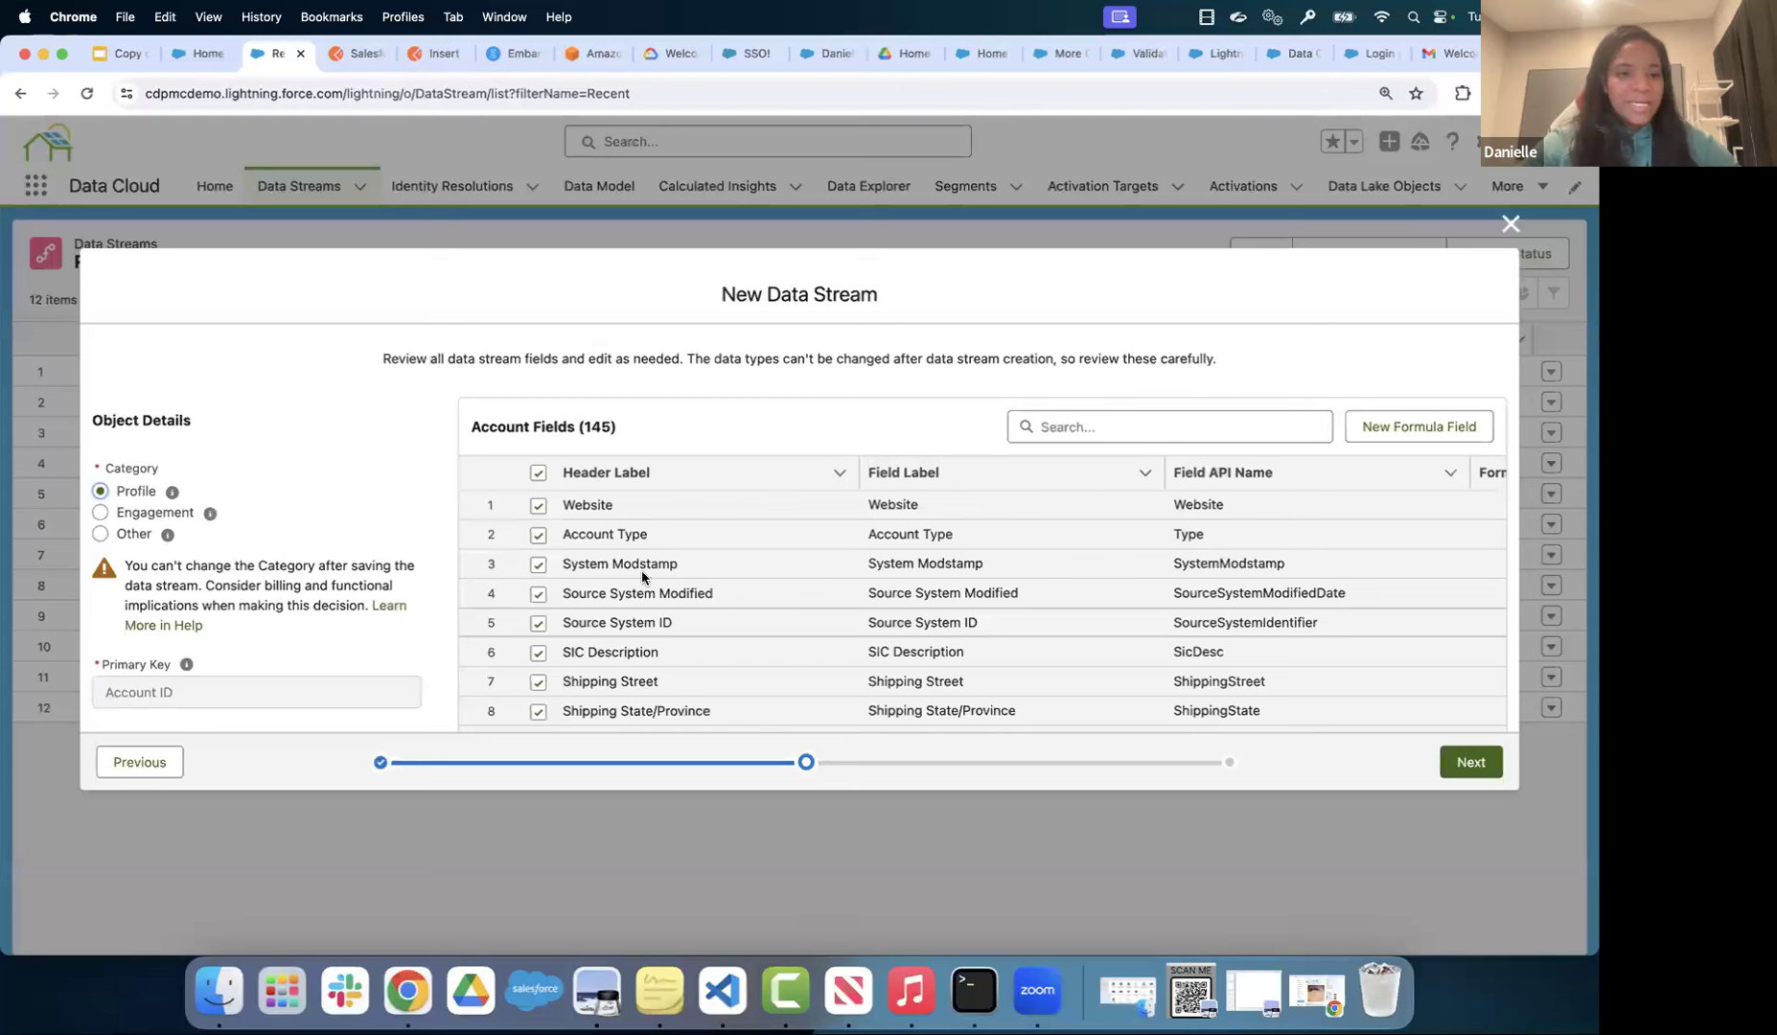
- Select the 'default' data space and deploy the Account data stream
left_click(1476, 767)
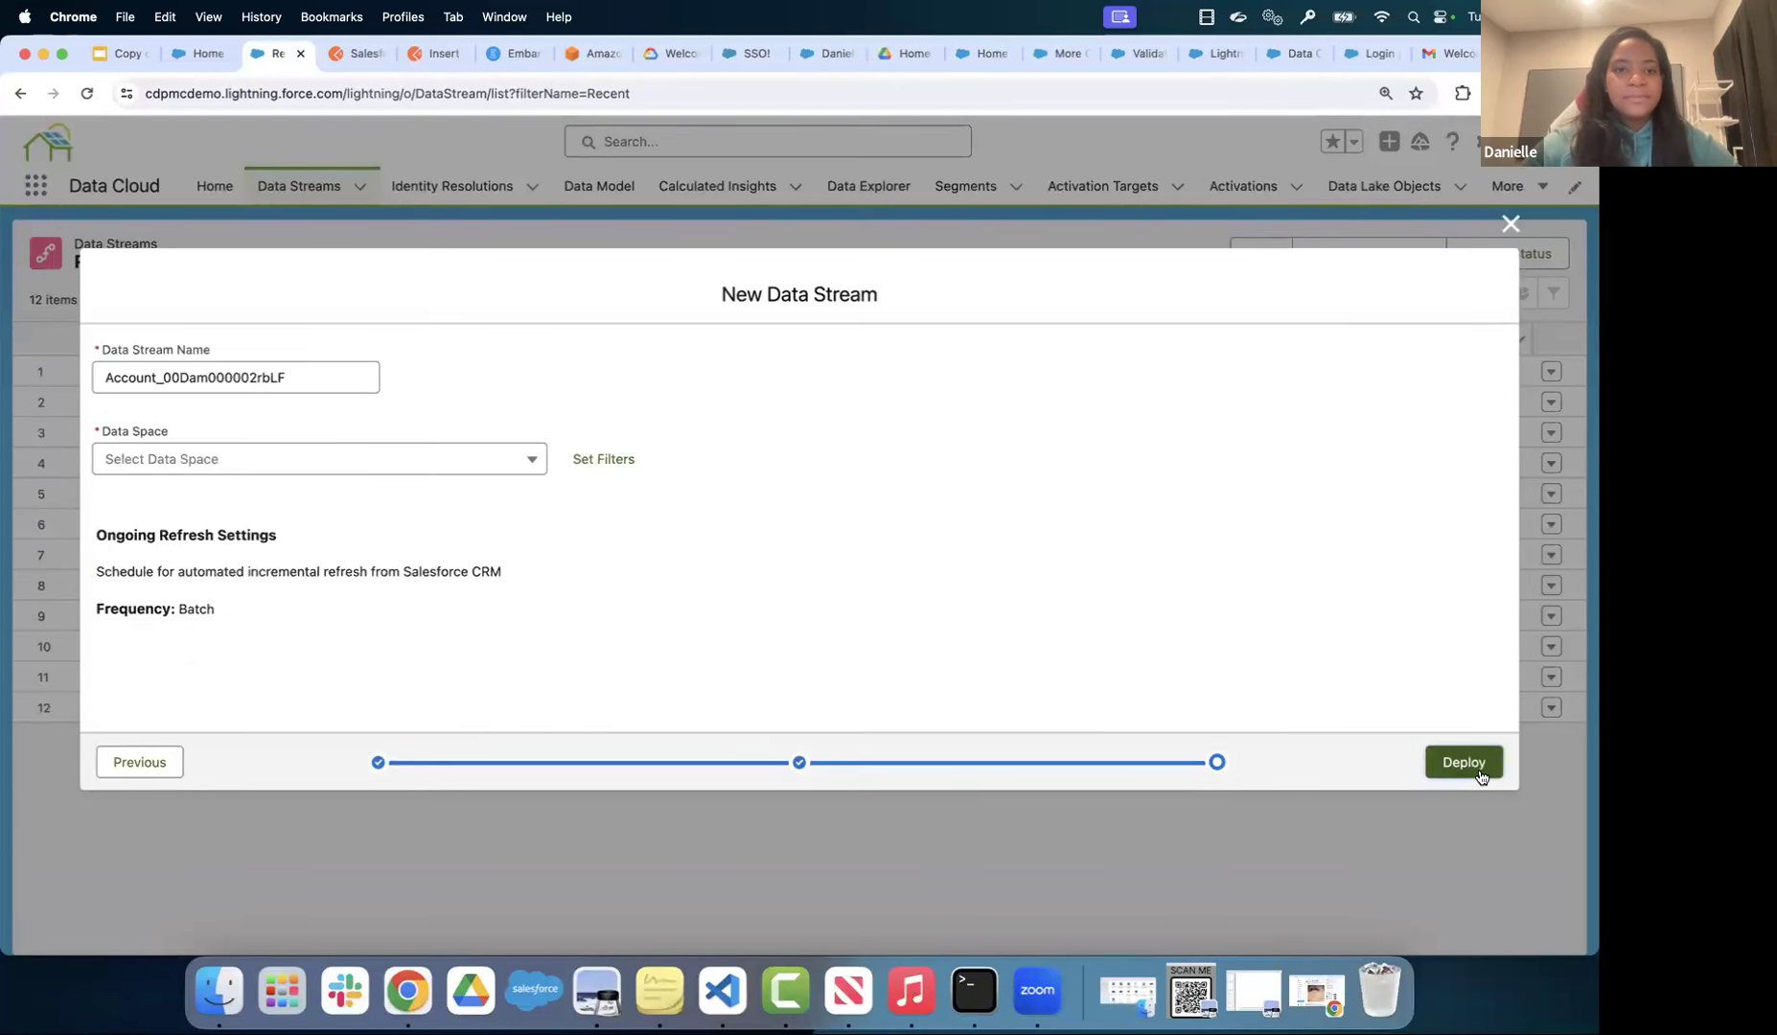
left_click(504, 459)
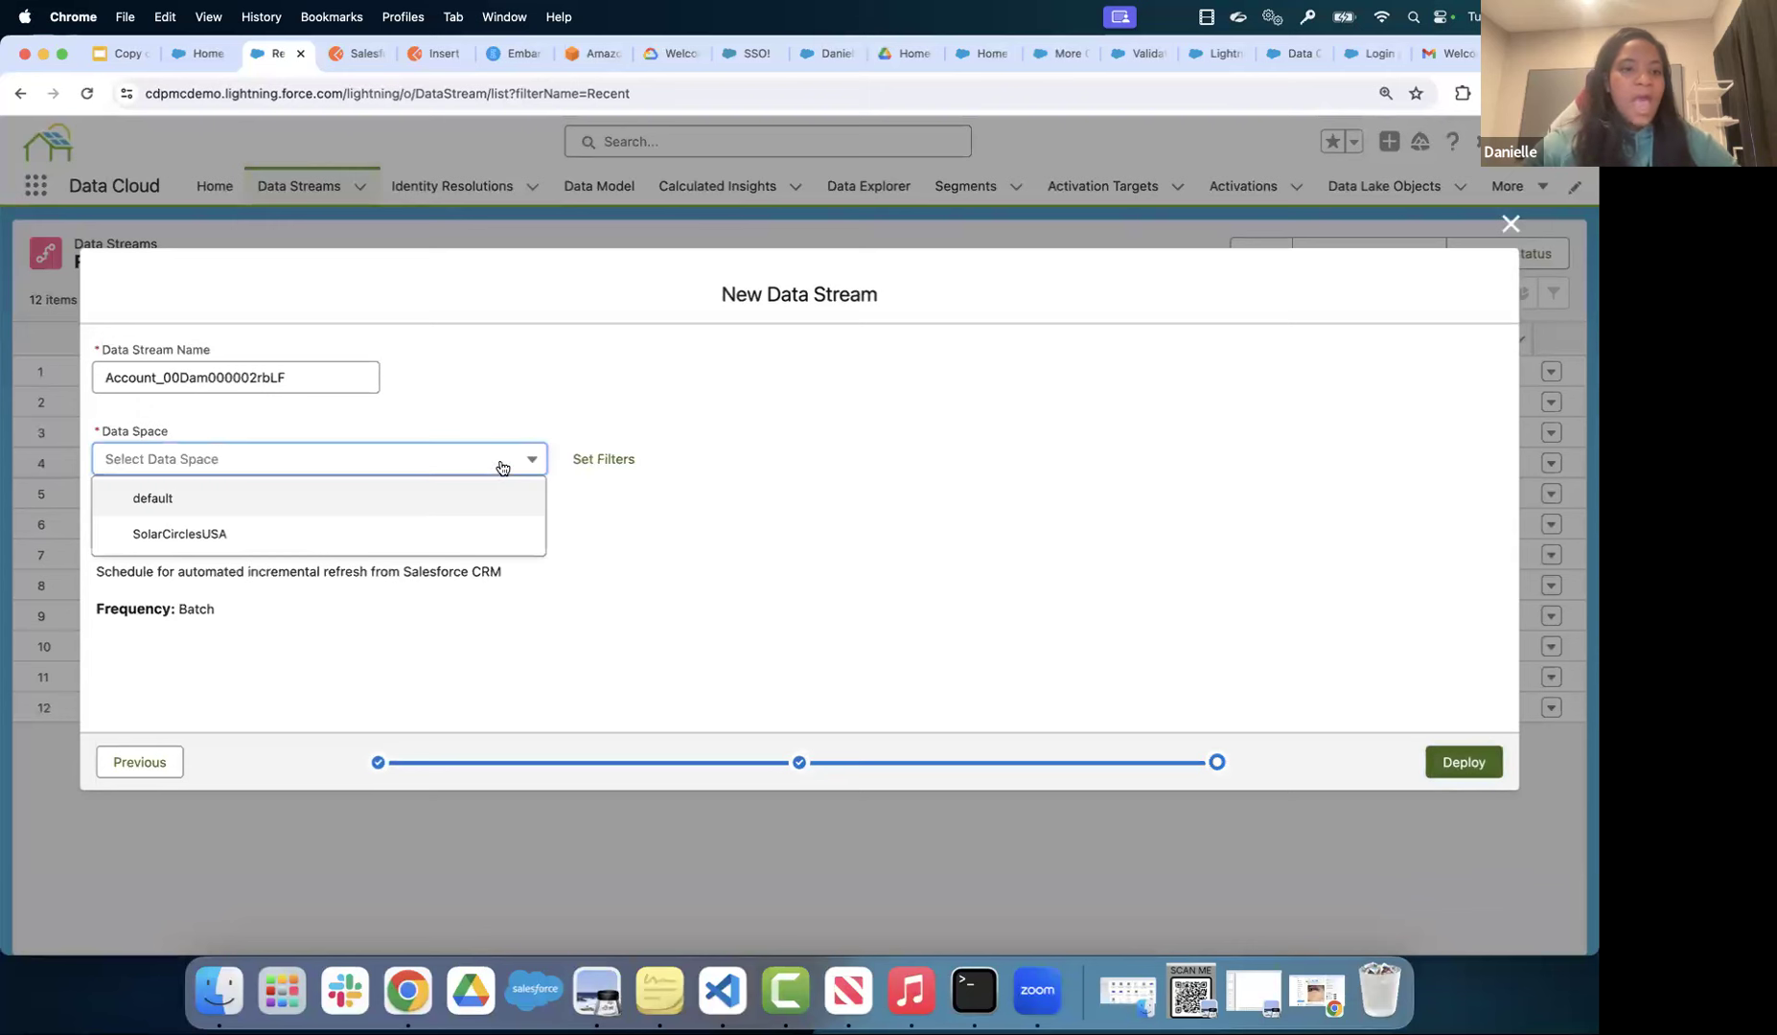
left_click(448, 499)
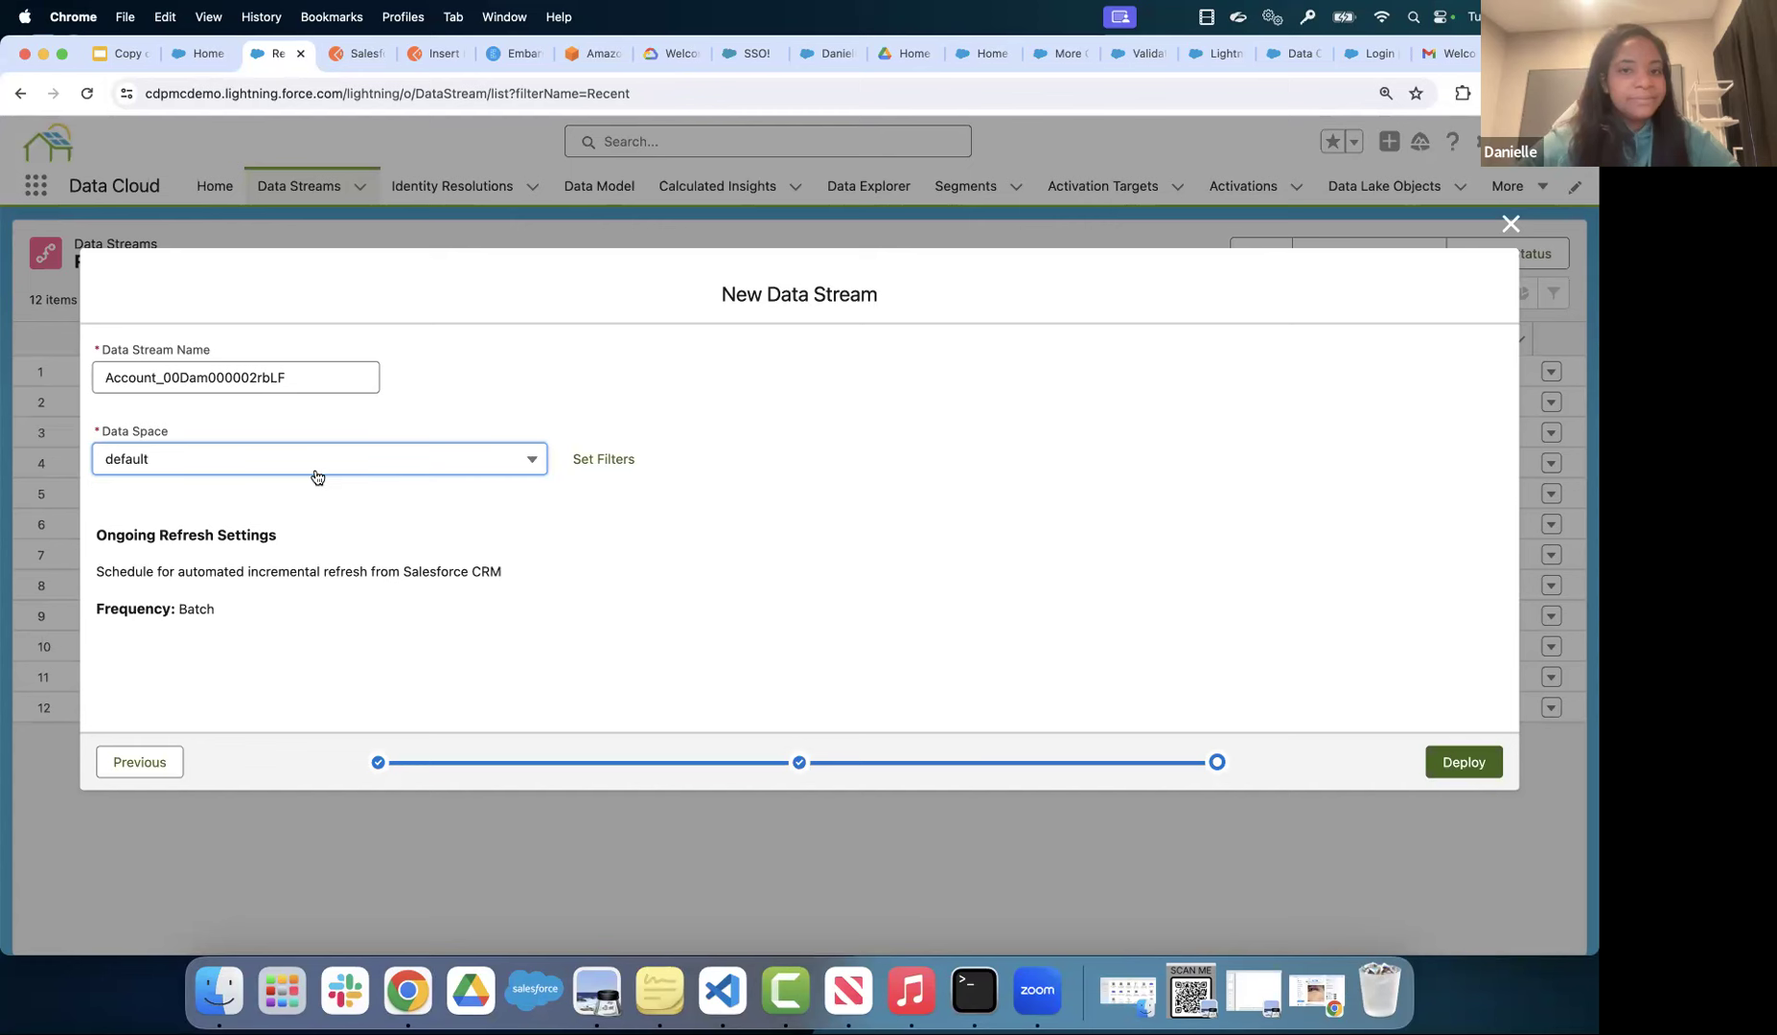
left_click(1477, 773)
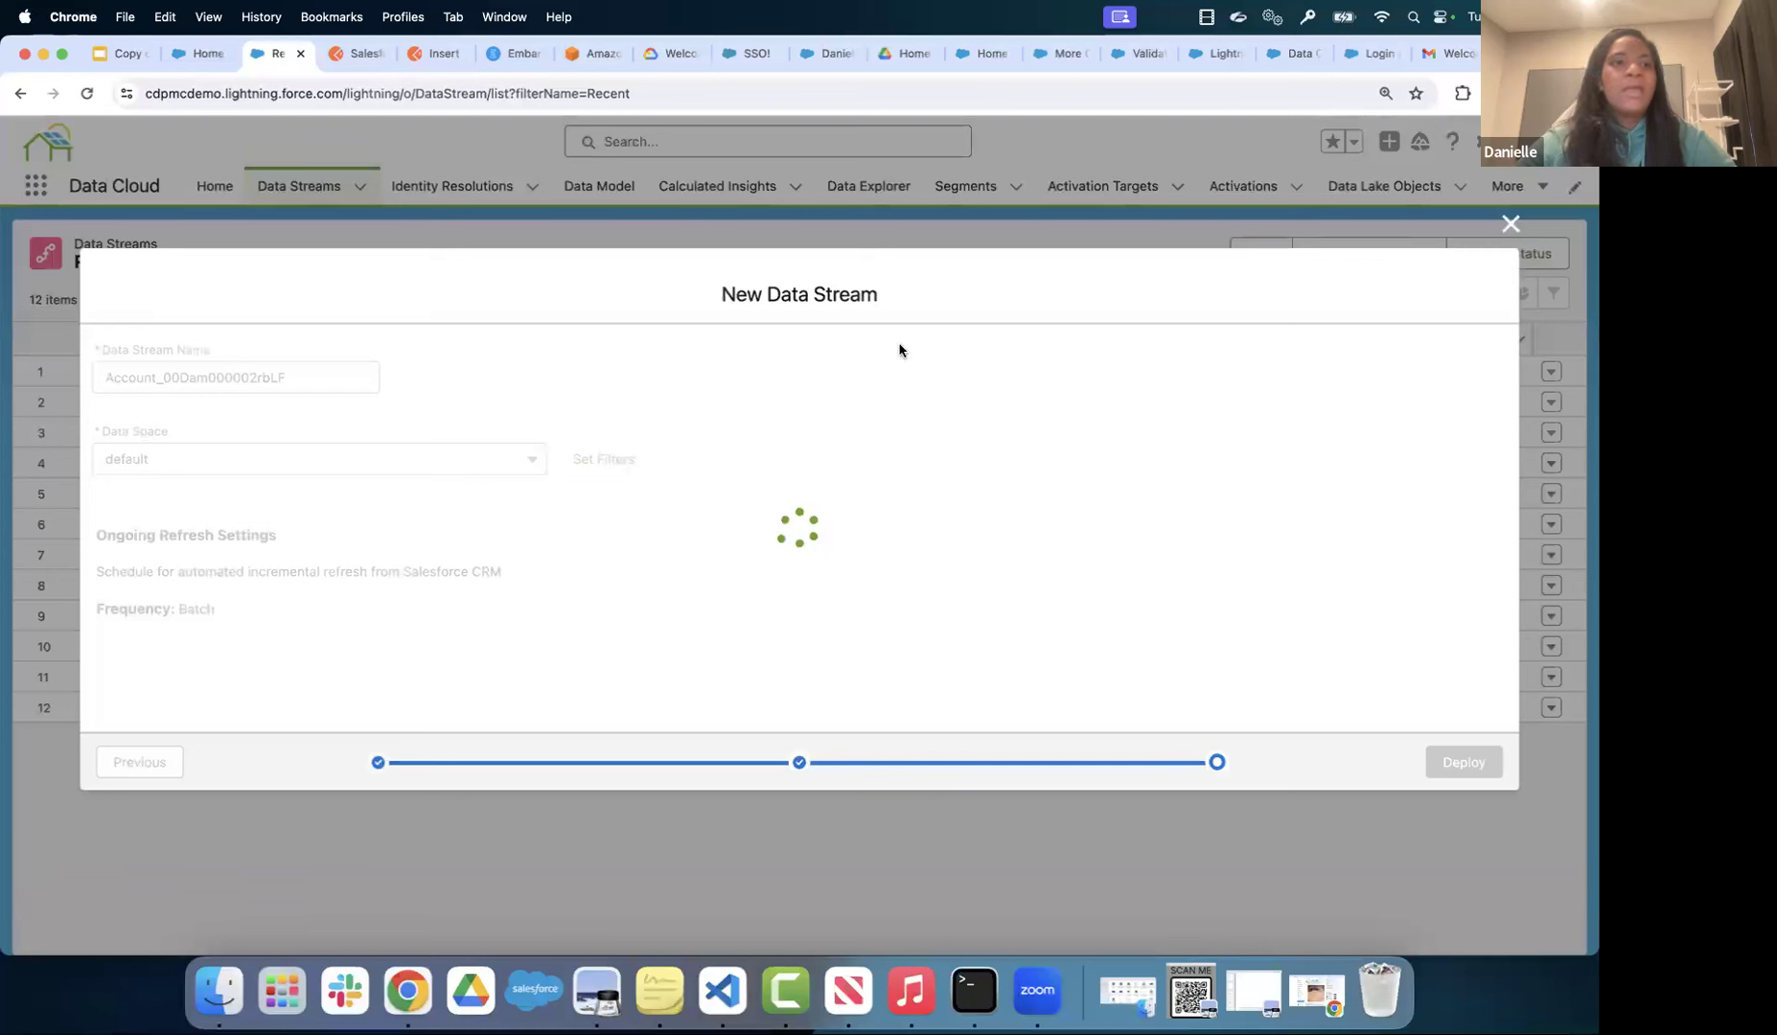
left_click(204, 60)
- Switch the Data Streams list to All Data Streams and open Account_00D5g00000KCbCa
left_click(312, 190)
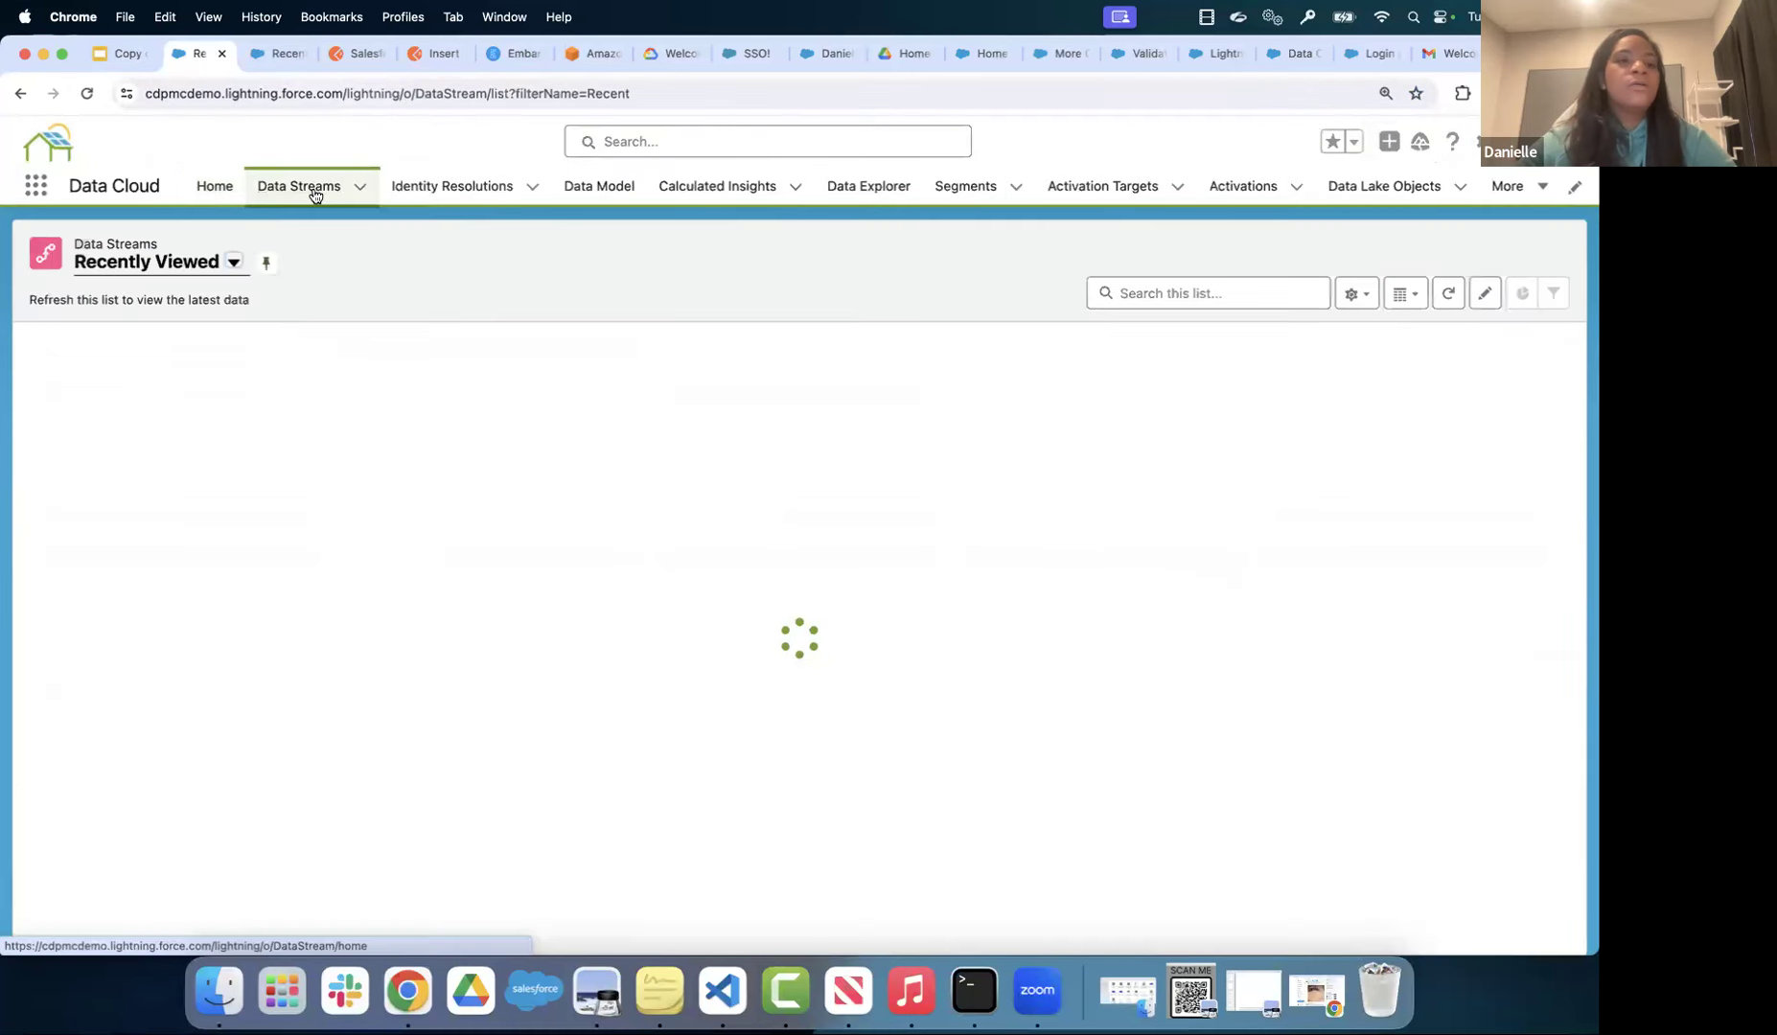
left_click(189, 264)
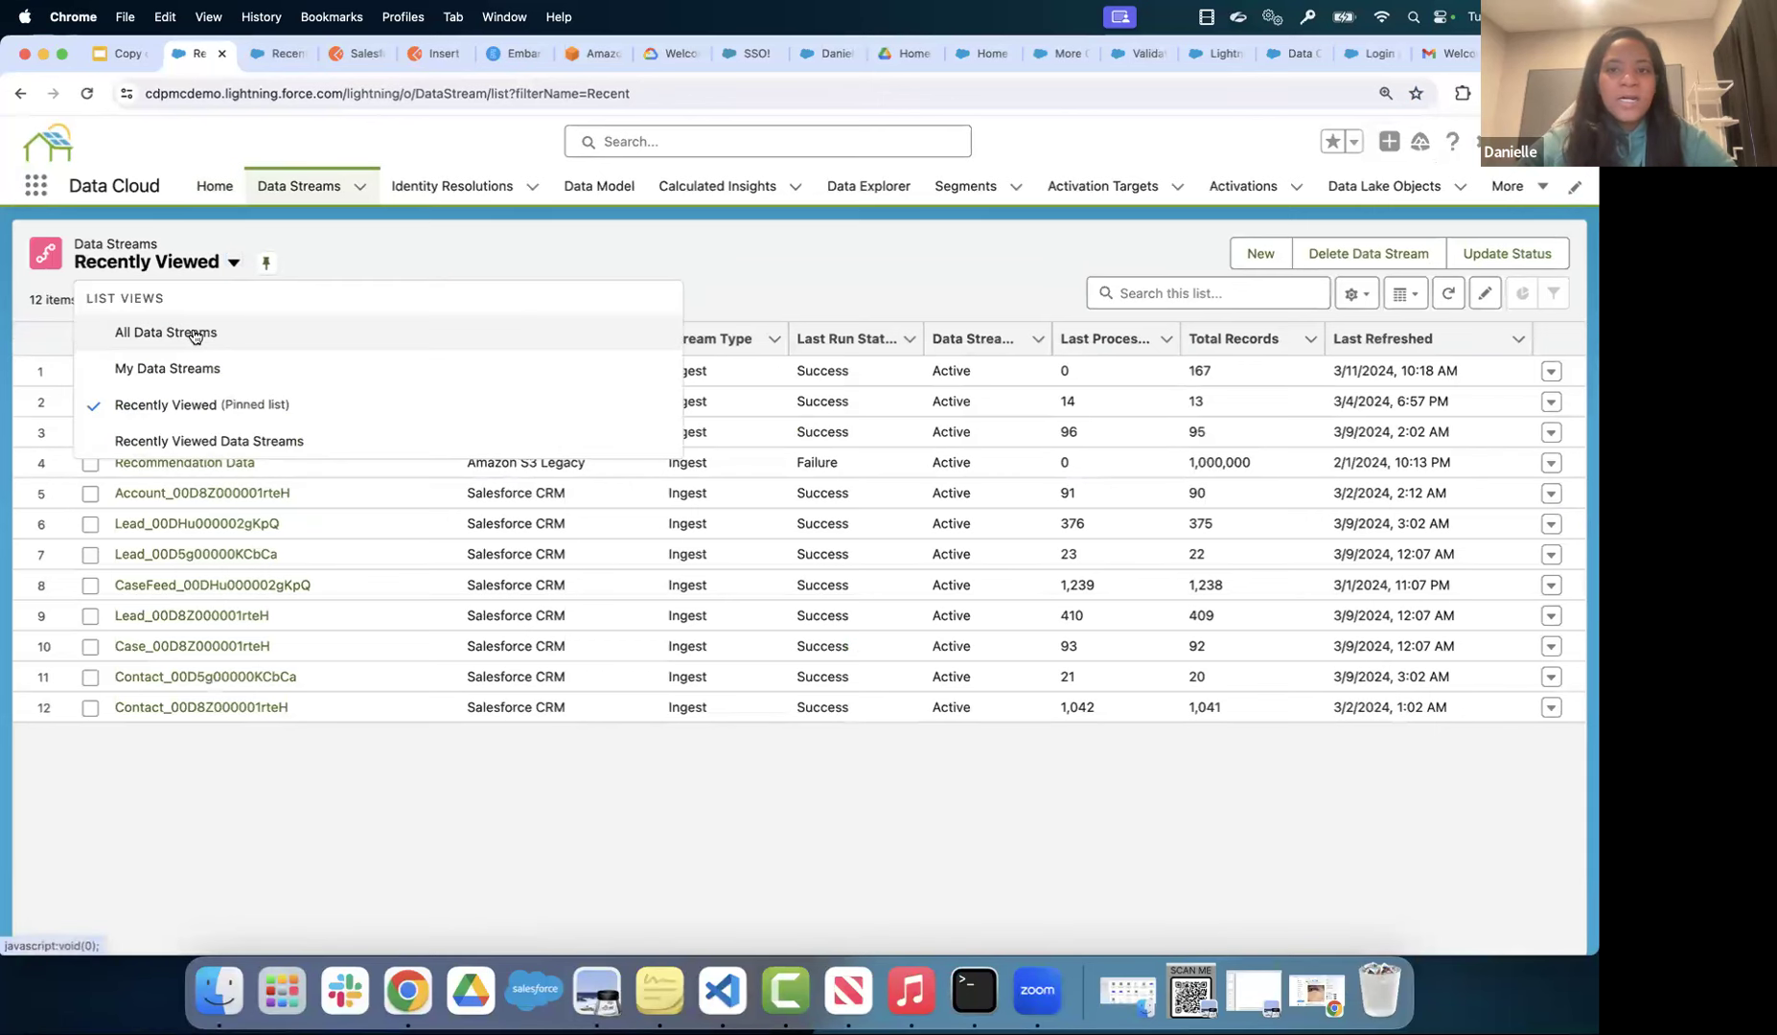
left_click(192, 333)
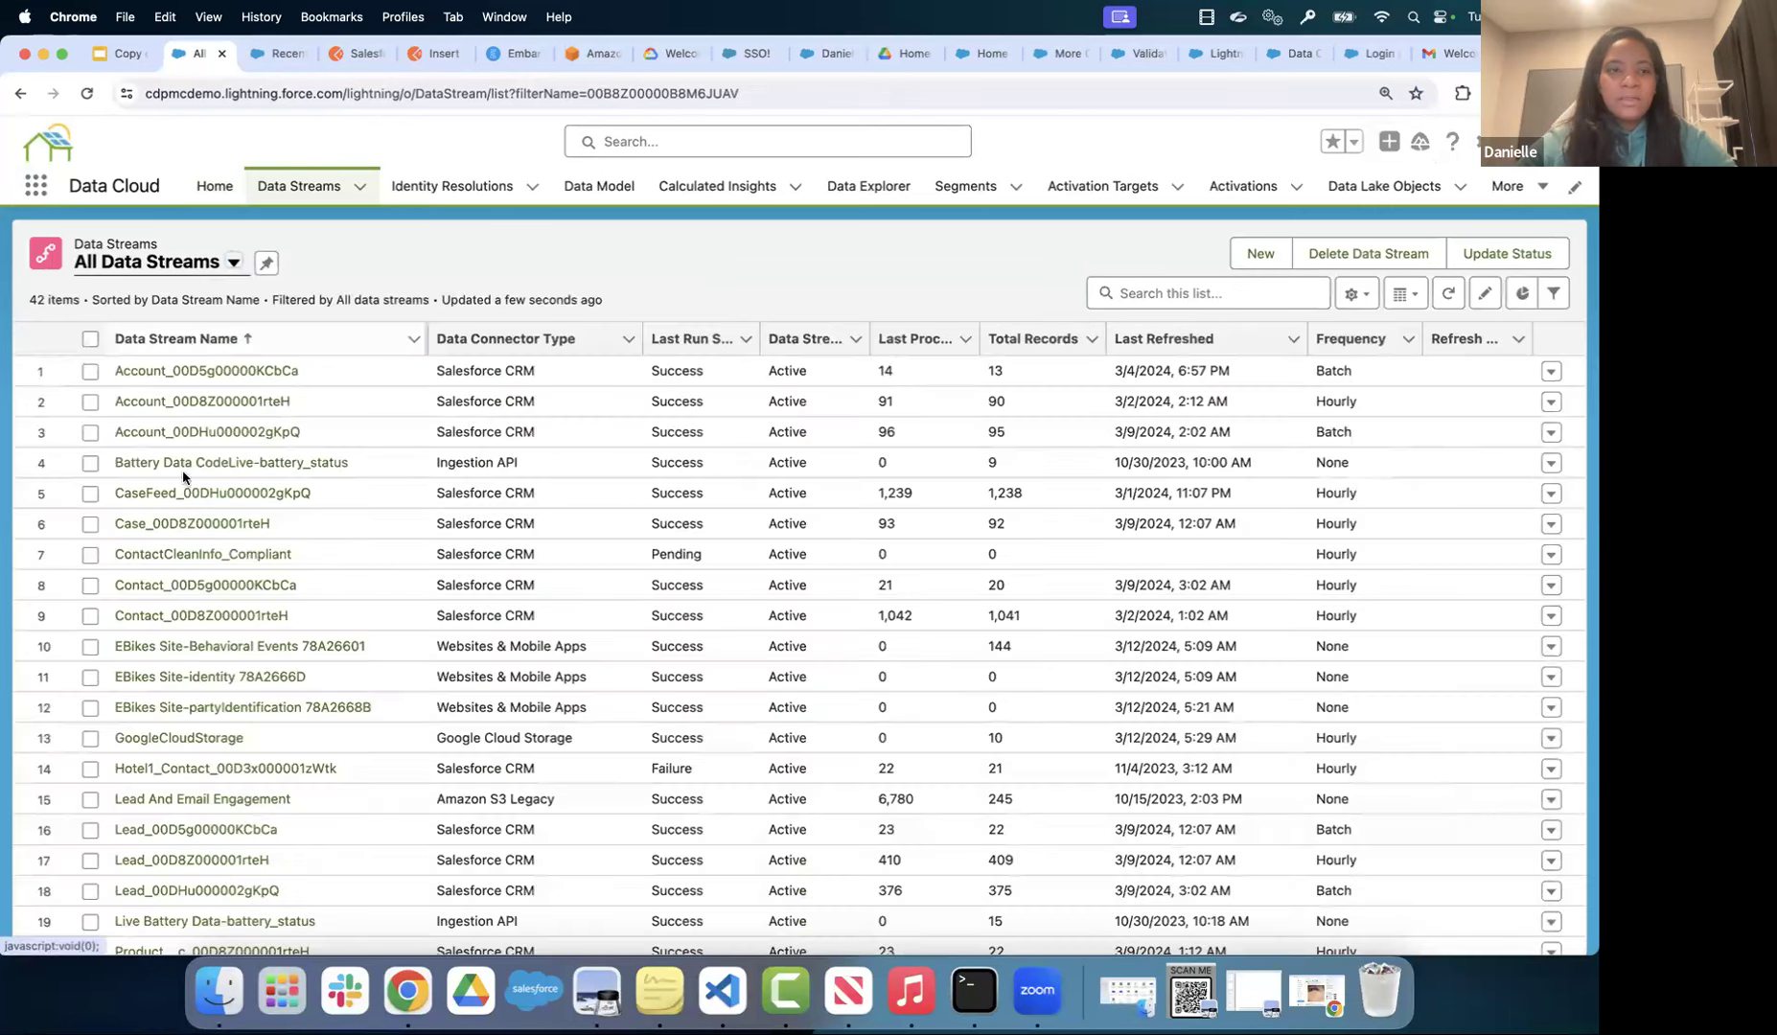
scroll(165, 567, "down", 1)
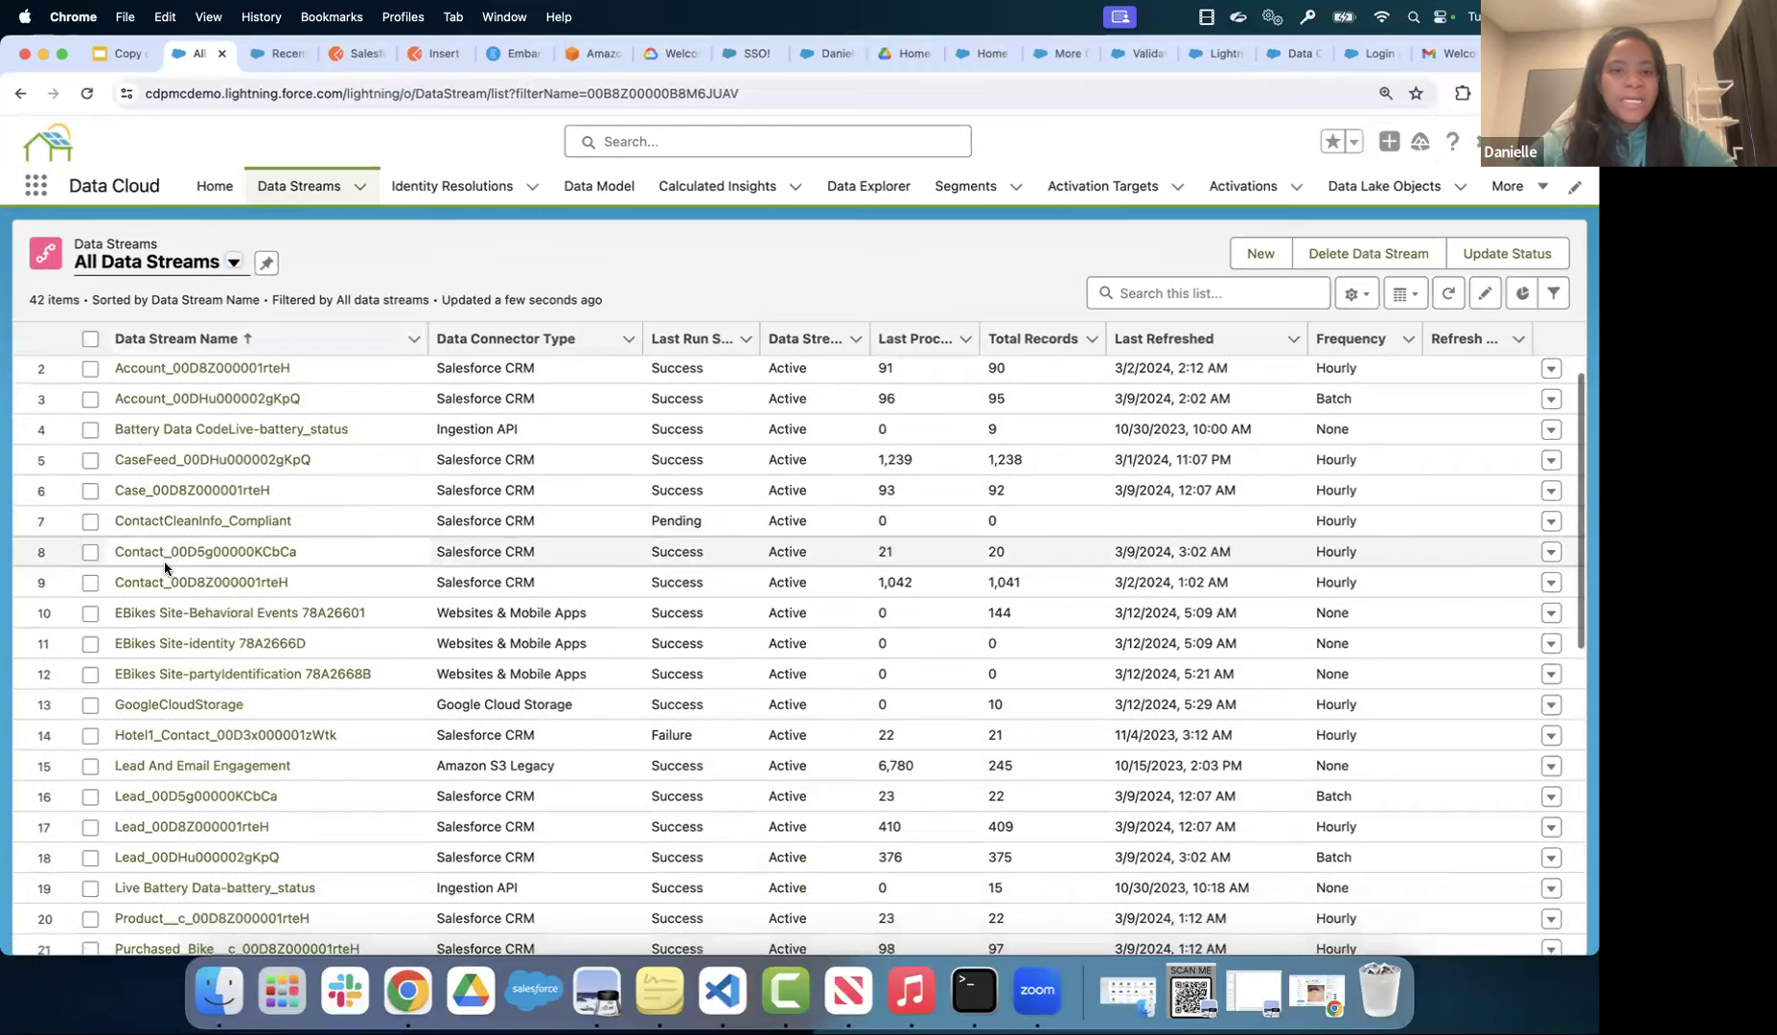
scroll(164, 568, "down", 10)
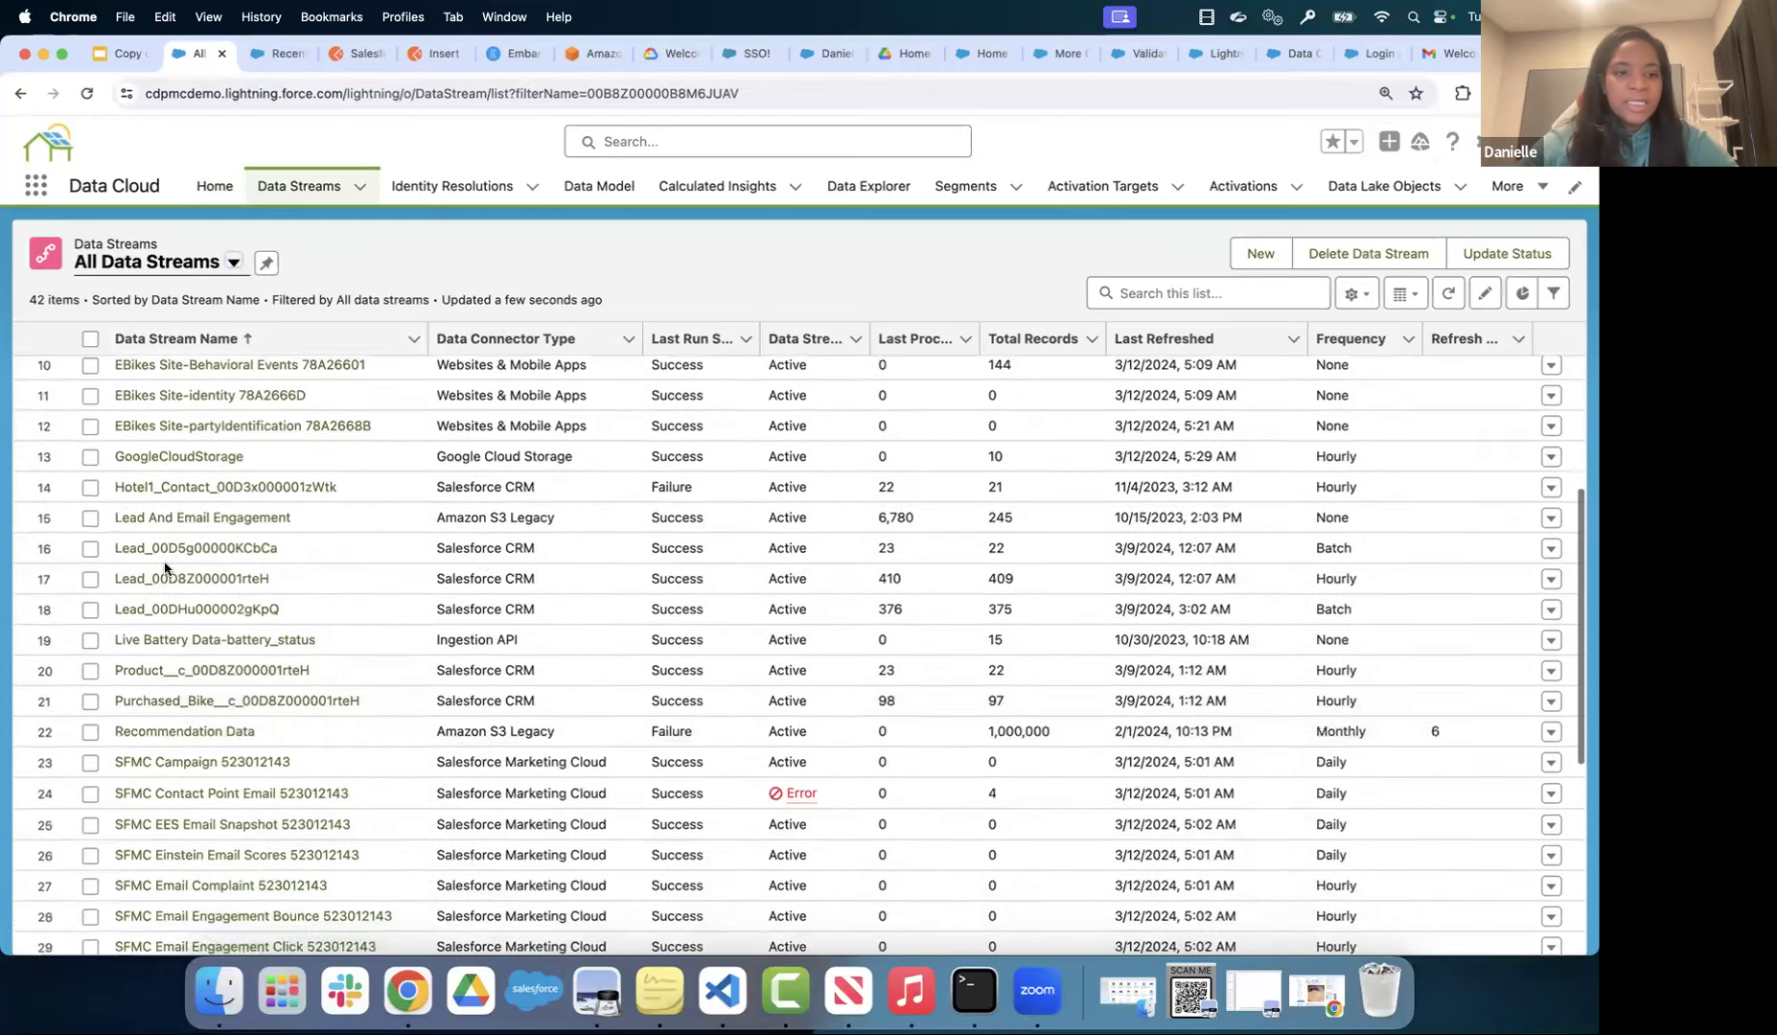
scroll(165, 566, "up", 10)
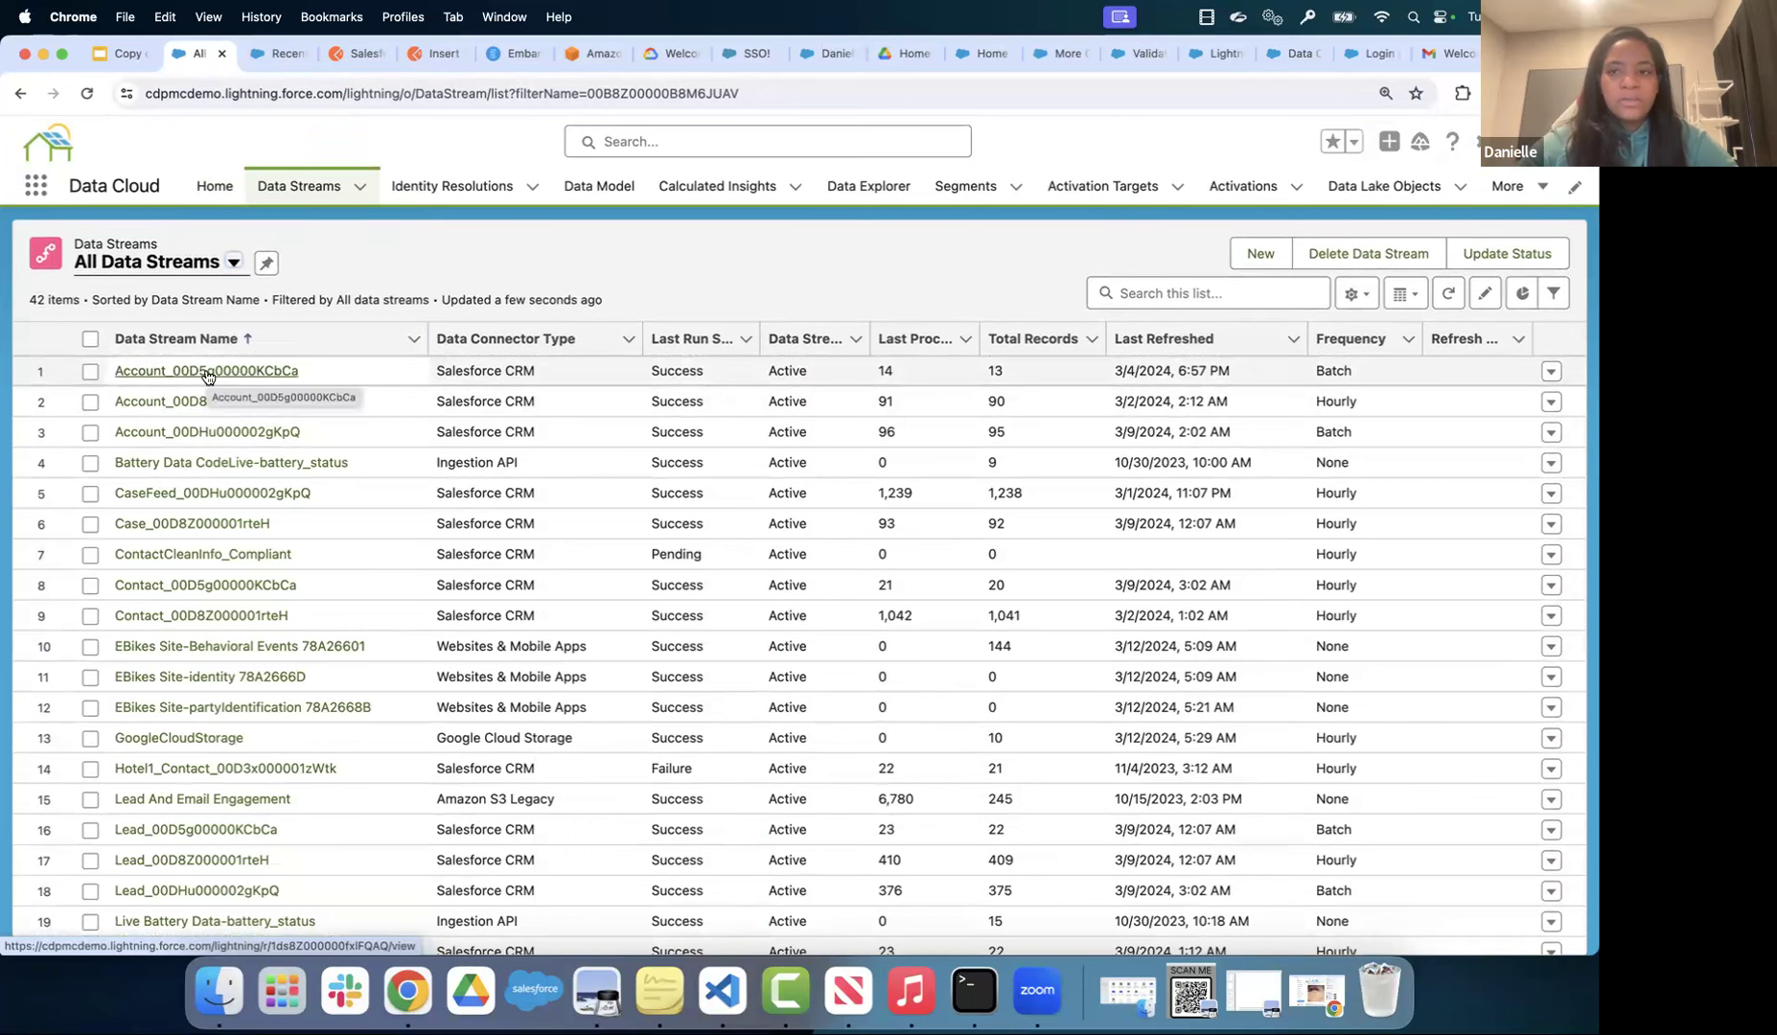
left_click(208, 373)
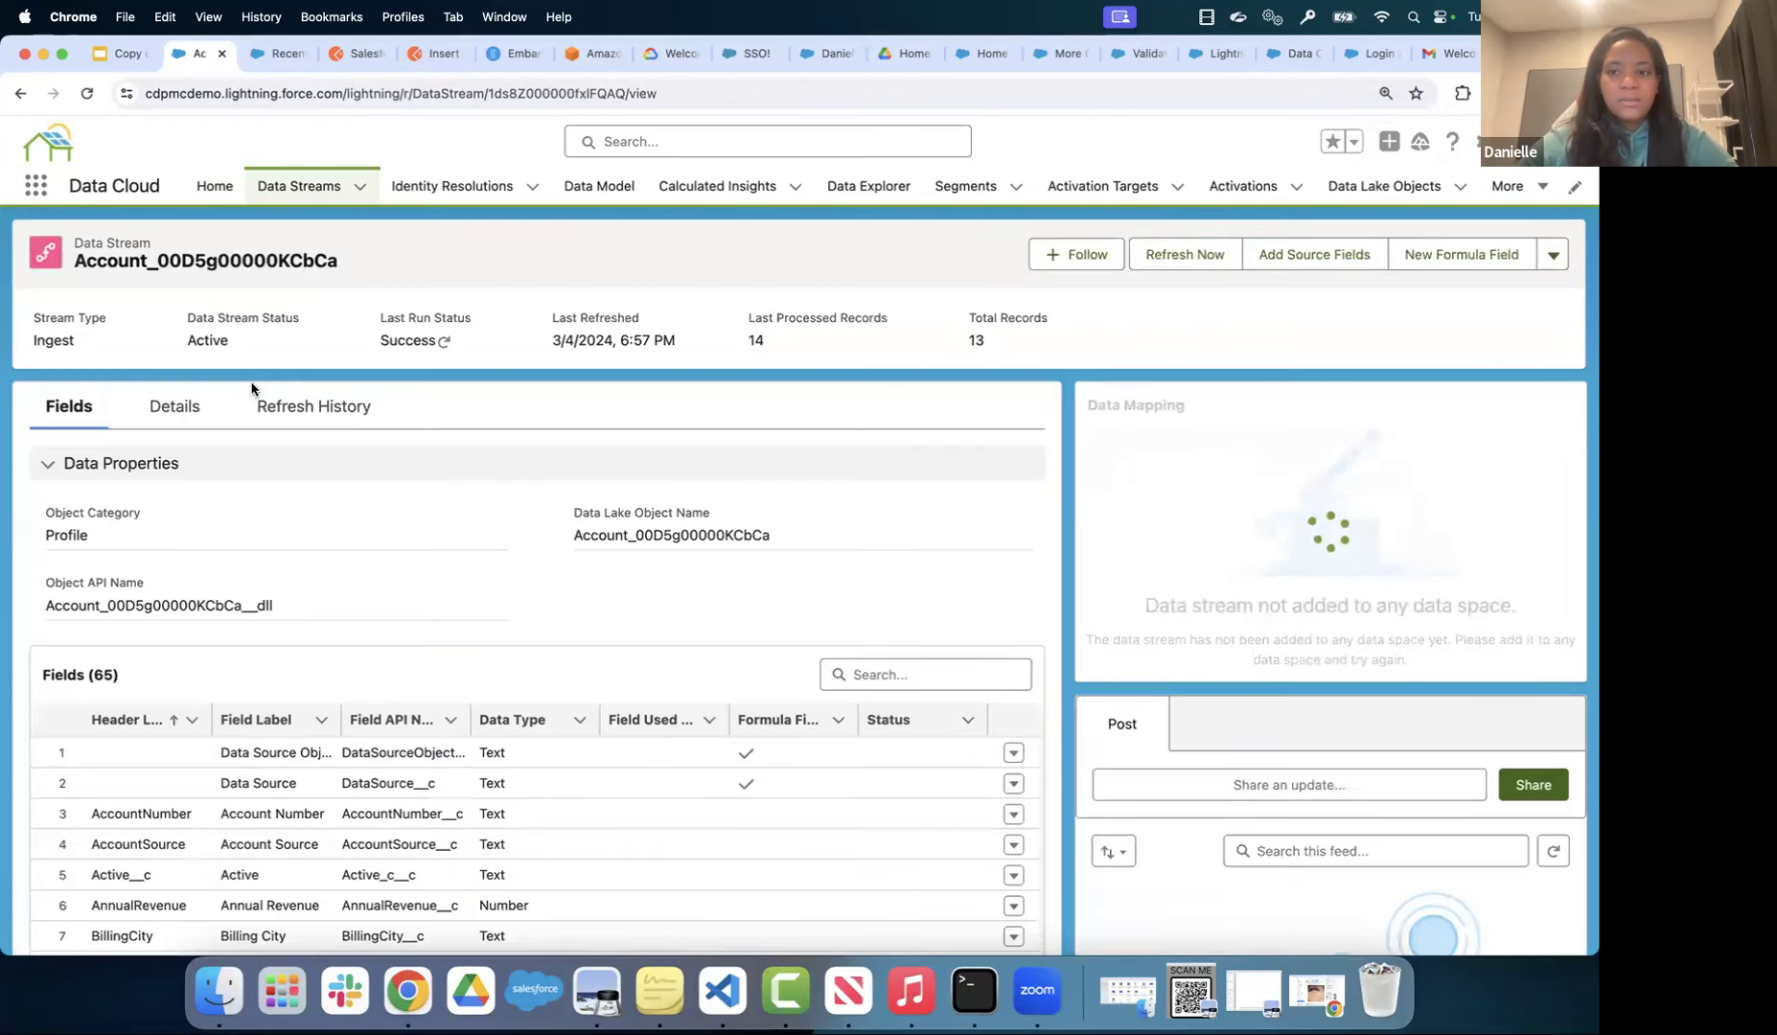
- Review the stream's details, highlighting the 'dll' suffix of the object API name
scroll(449, 447, "down", 2)
scroll(449, 449, "up", 2)
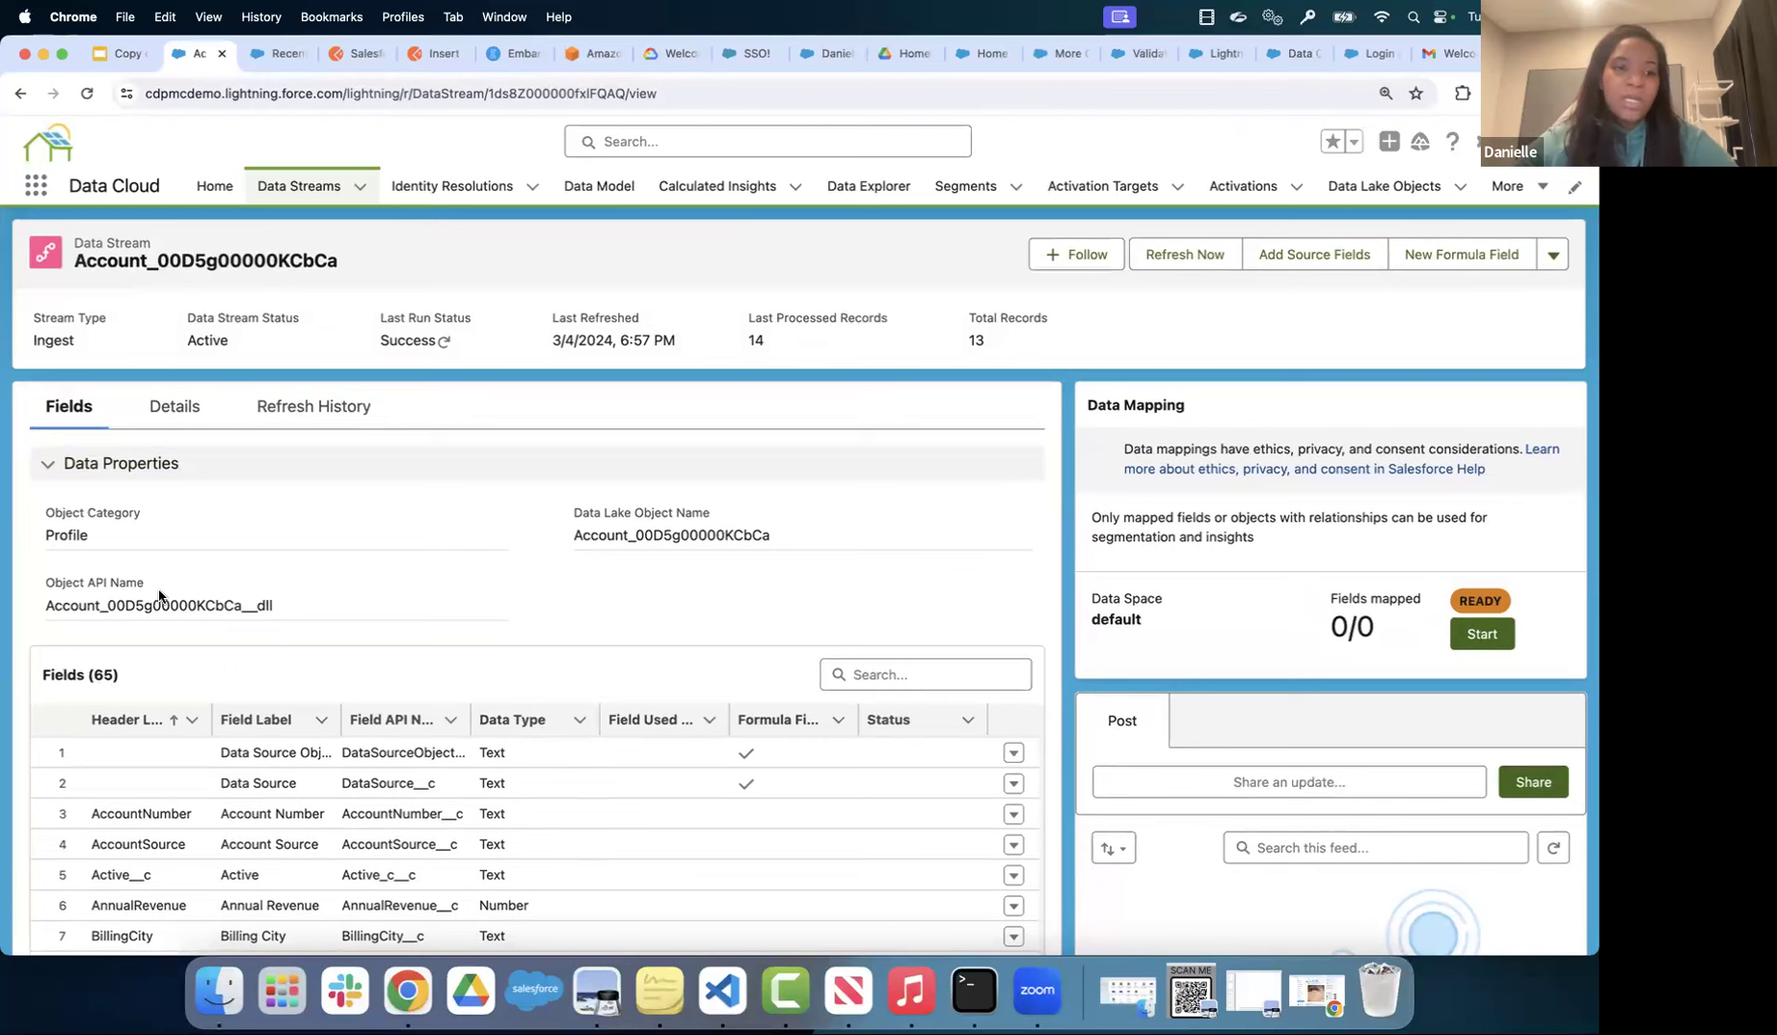
left_click_drag(240, 606, 264, 610)
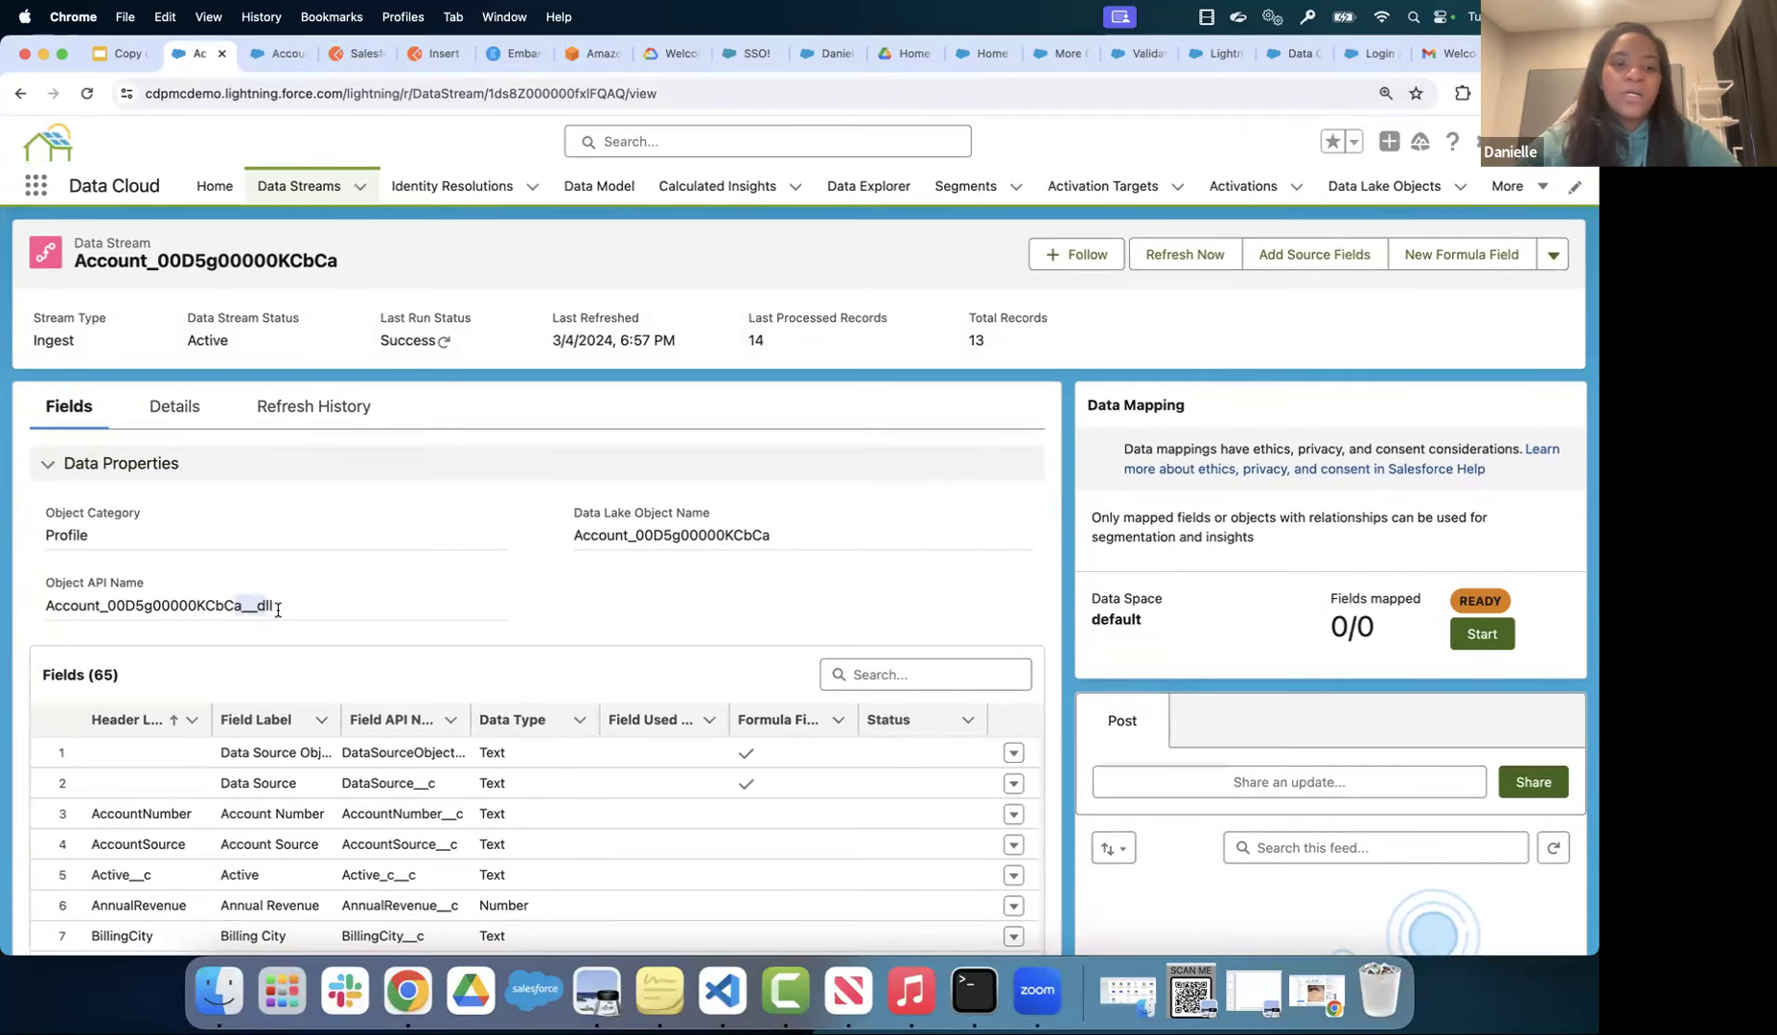
left_click(241, 606)
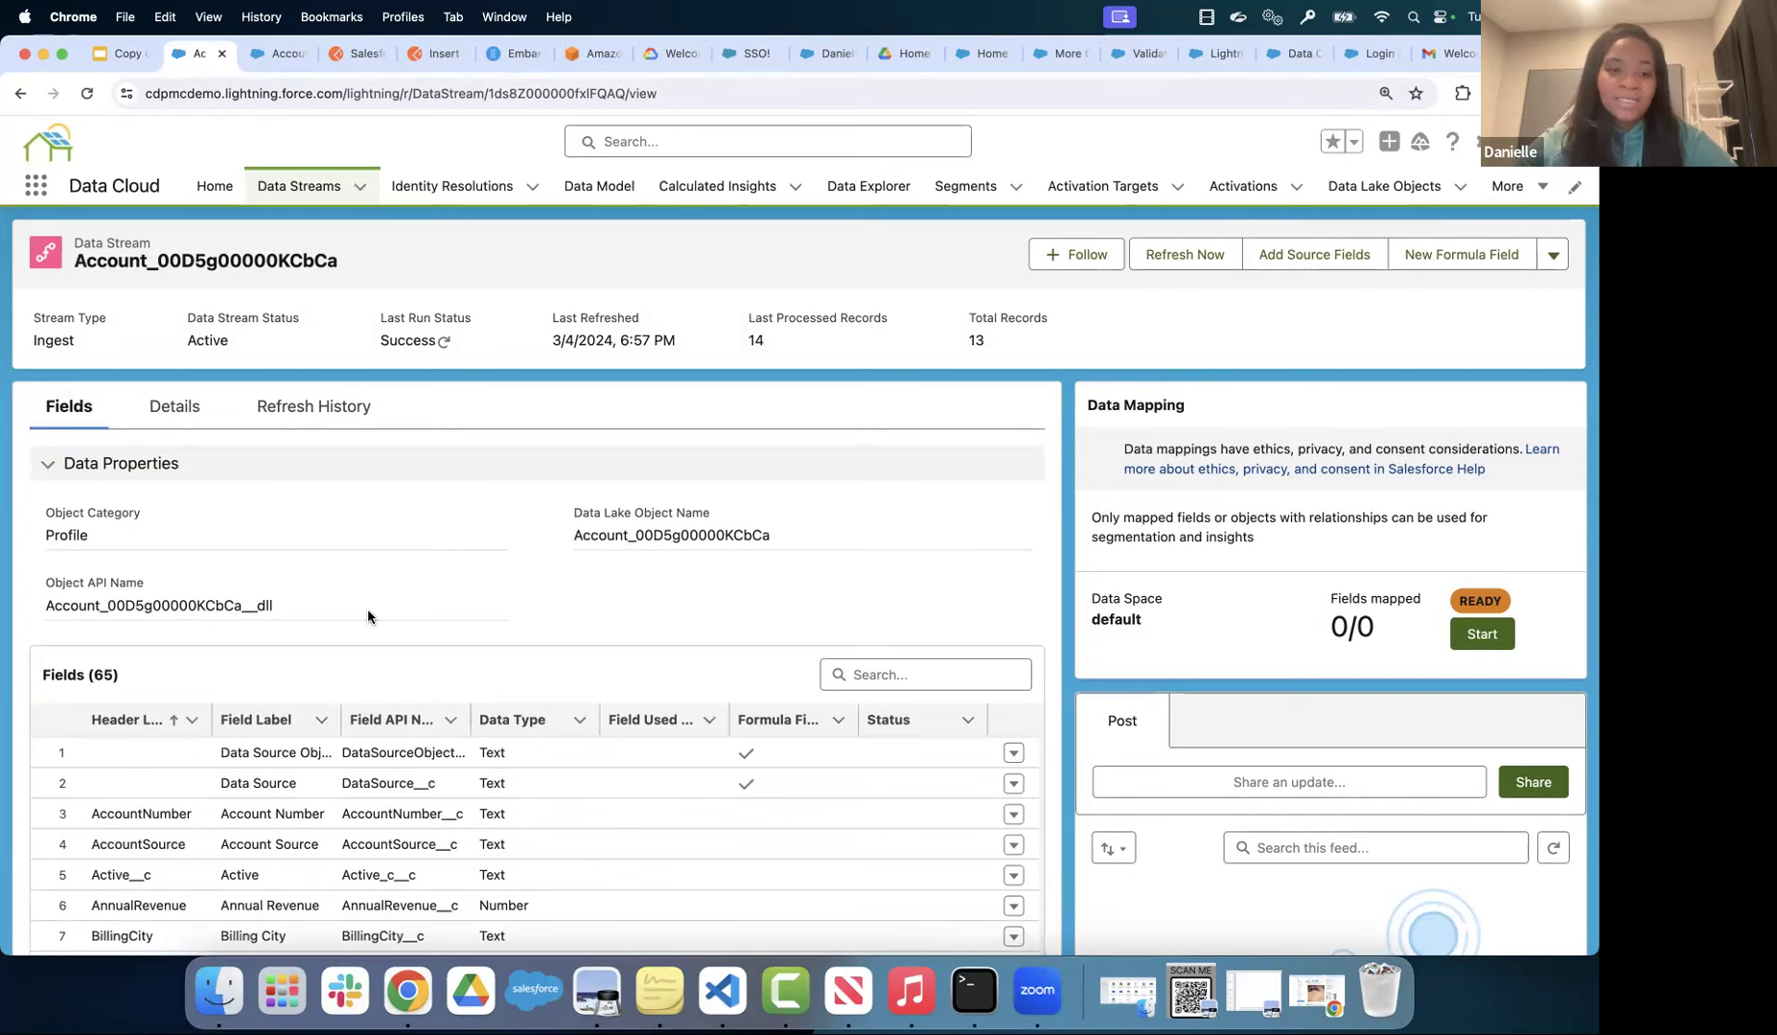
- Widen the Field API Name column and scroll through the 65 fields
scroll(366, 607, "down", 5)
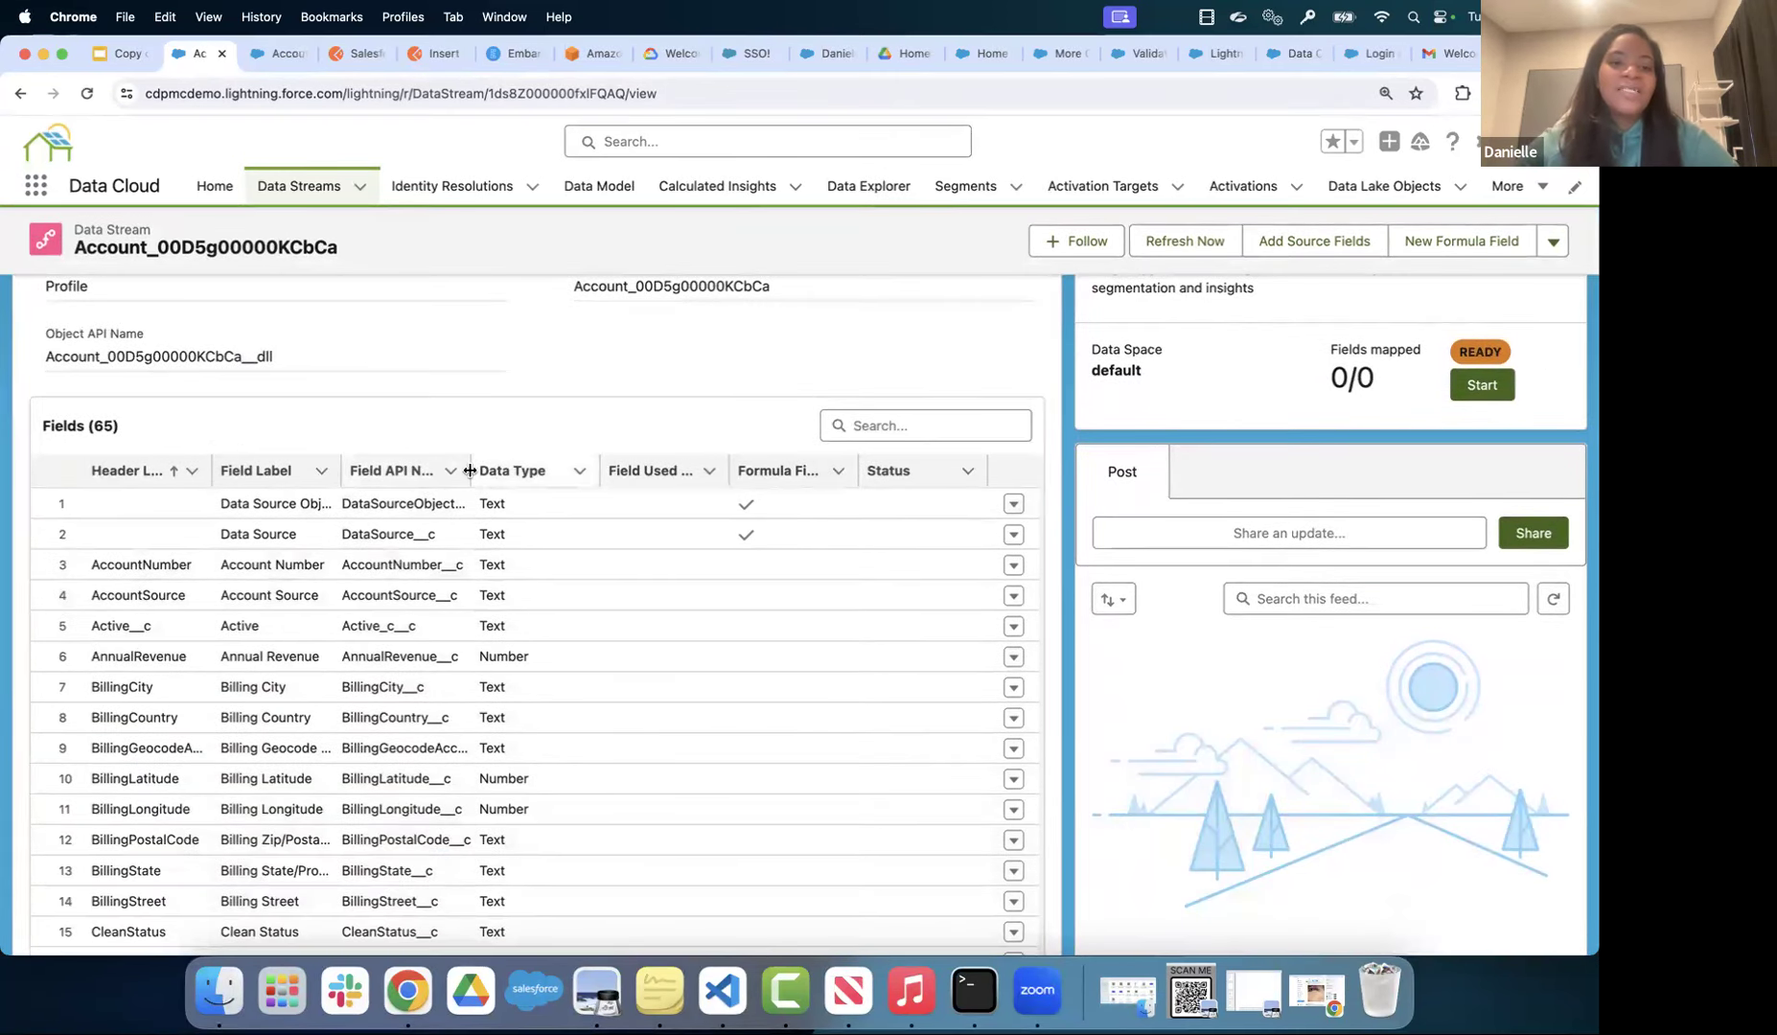
left_click_drag(475, 470, 533, 471)
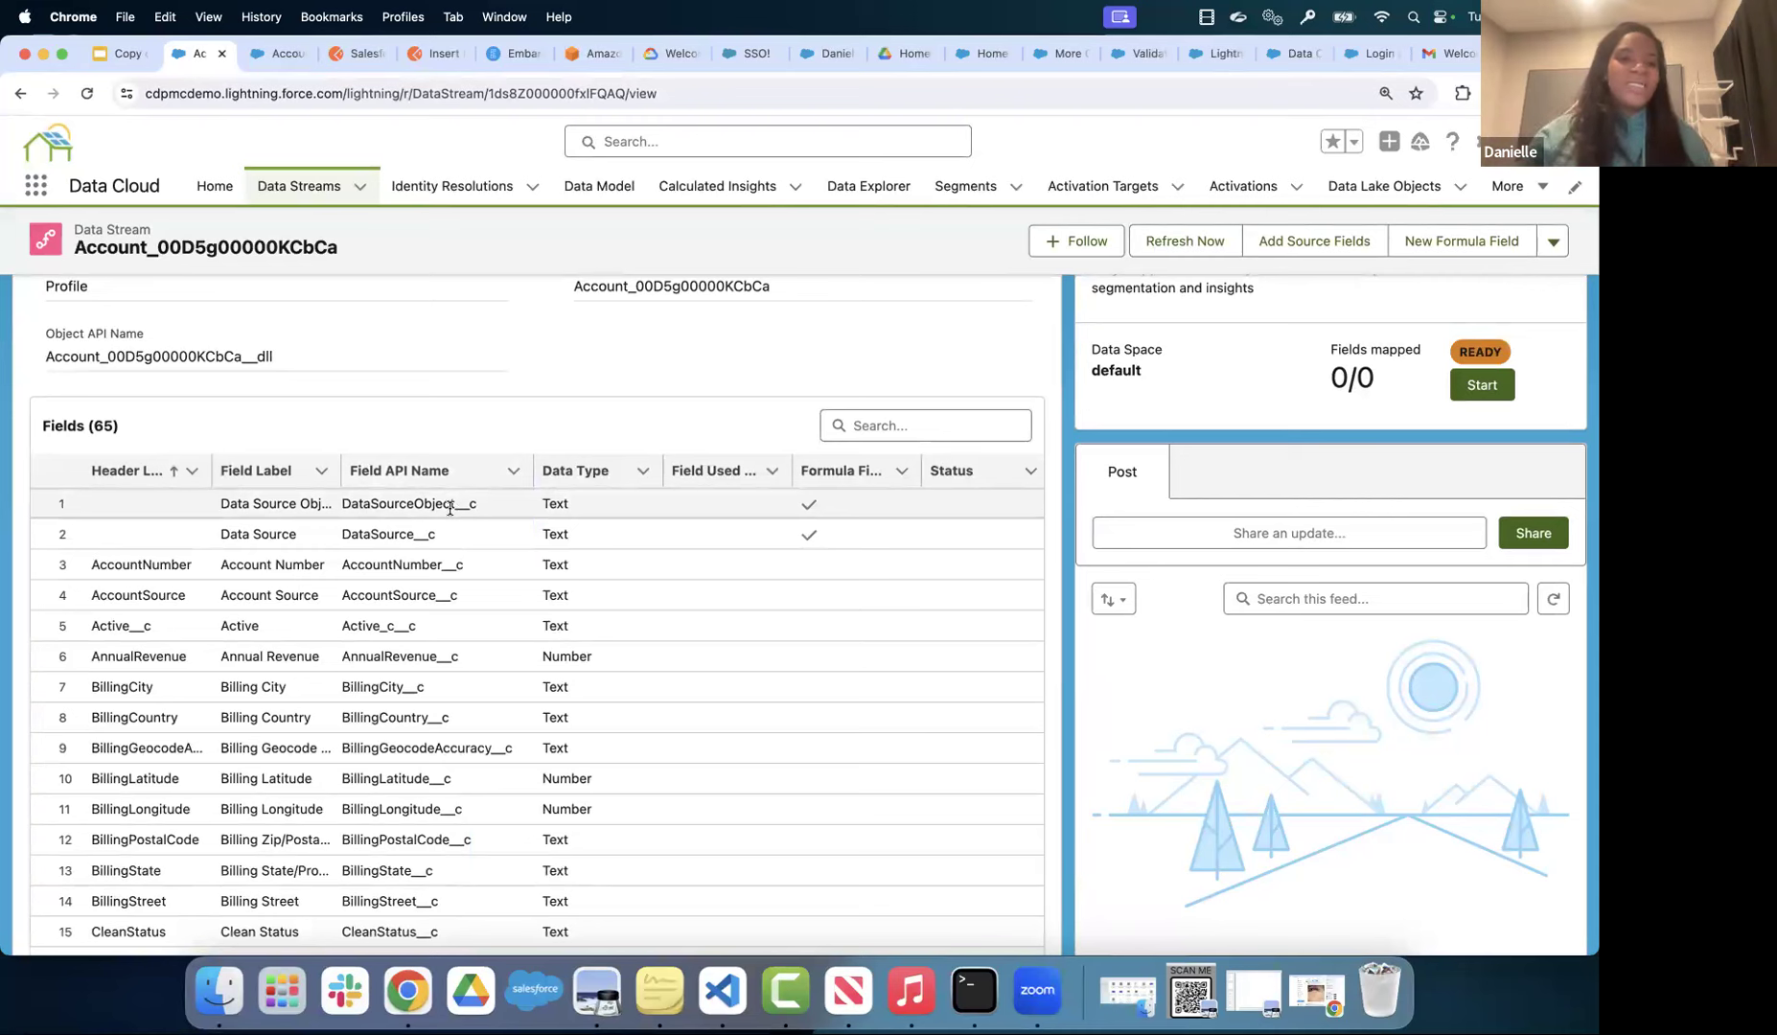
scroll(450, 508, "up", 5)
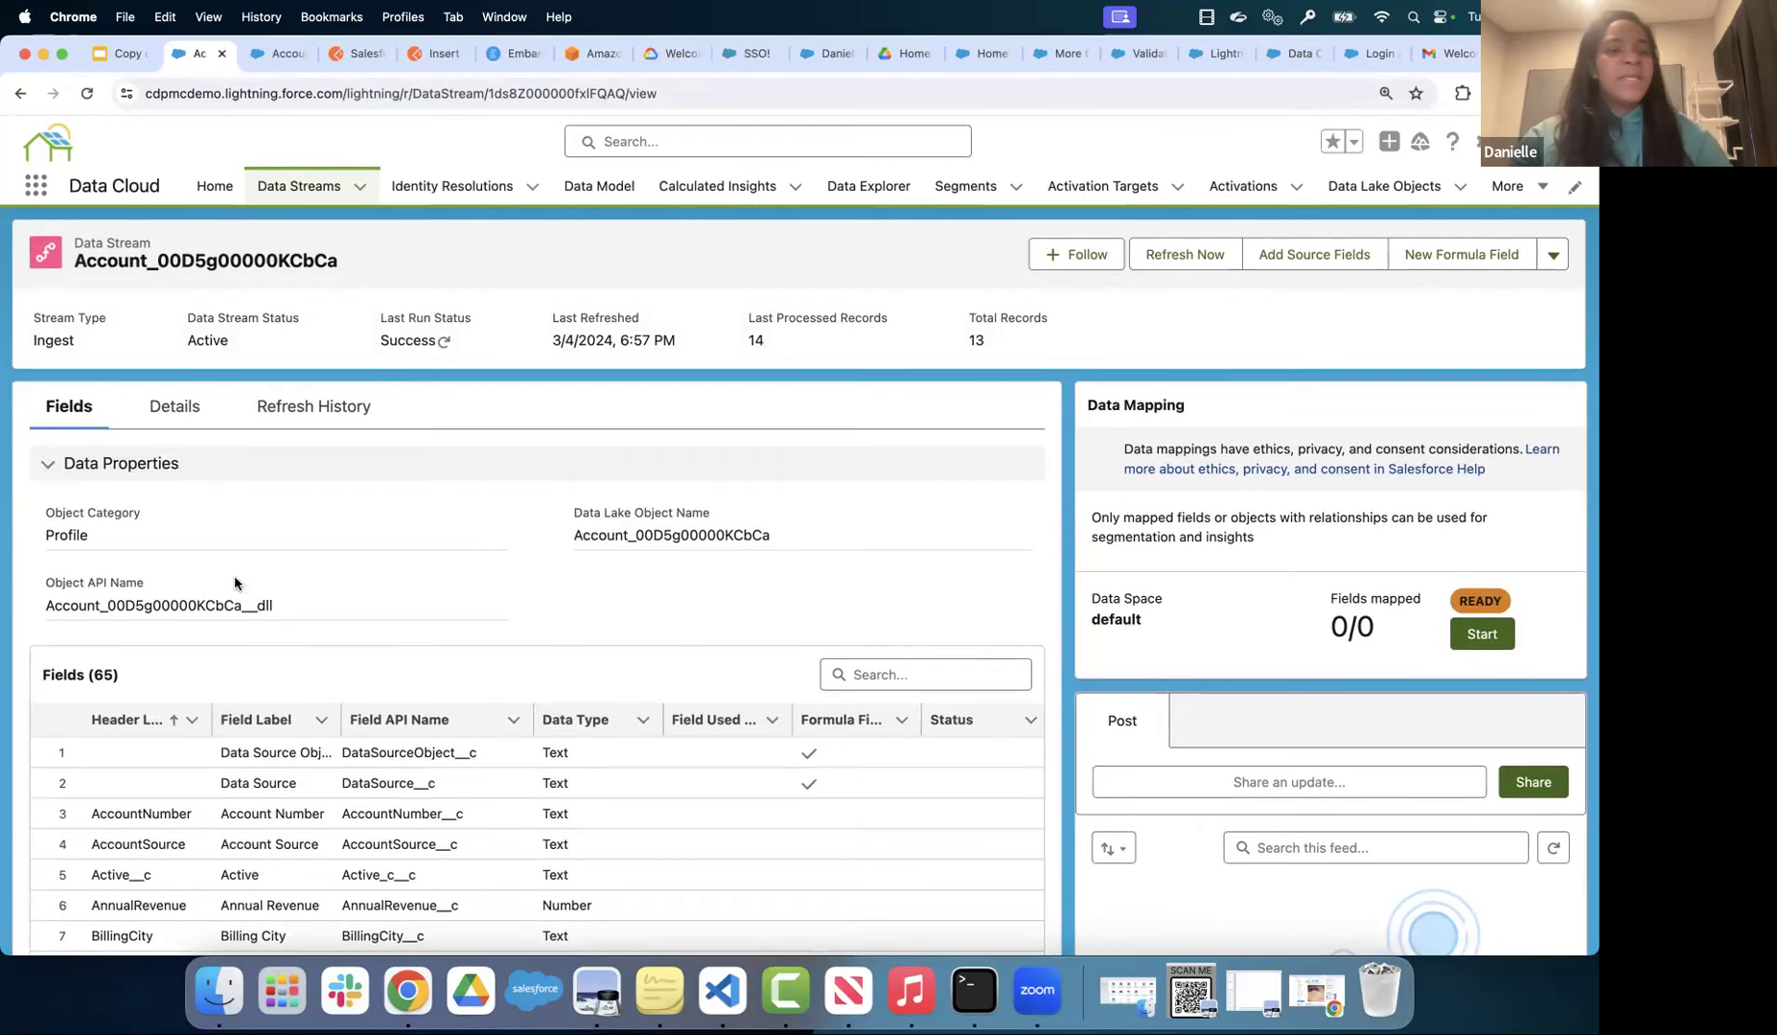
scroll(242, 792, "down", 1)
scroll(242, 792, "up", 1)
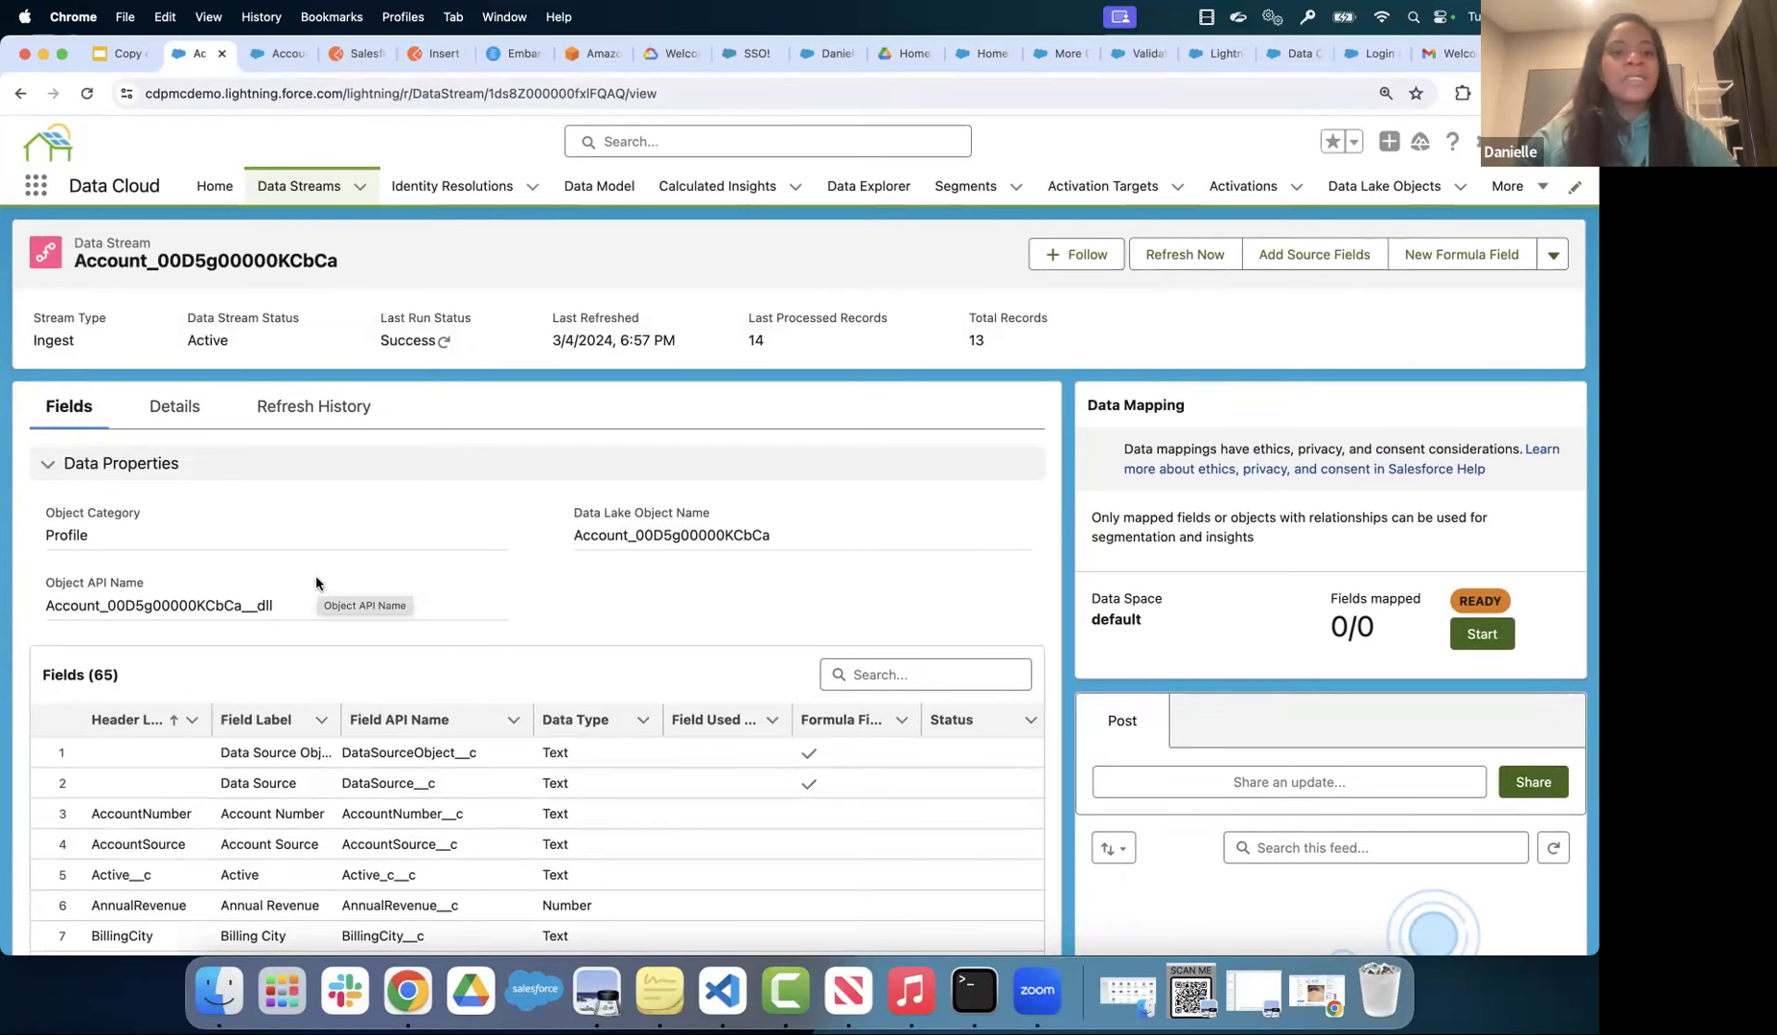
scroll(315, 583, "down", 4)
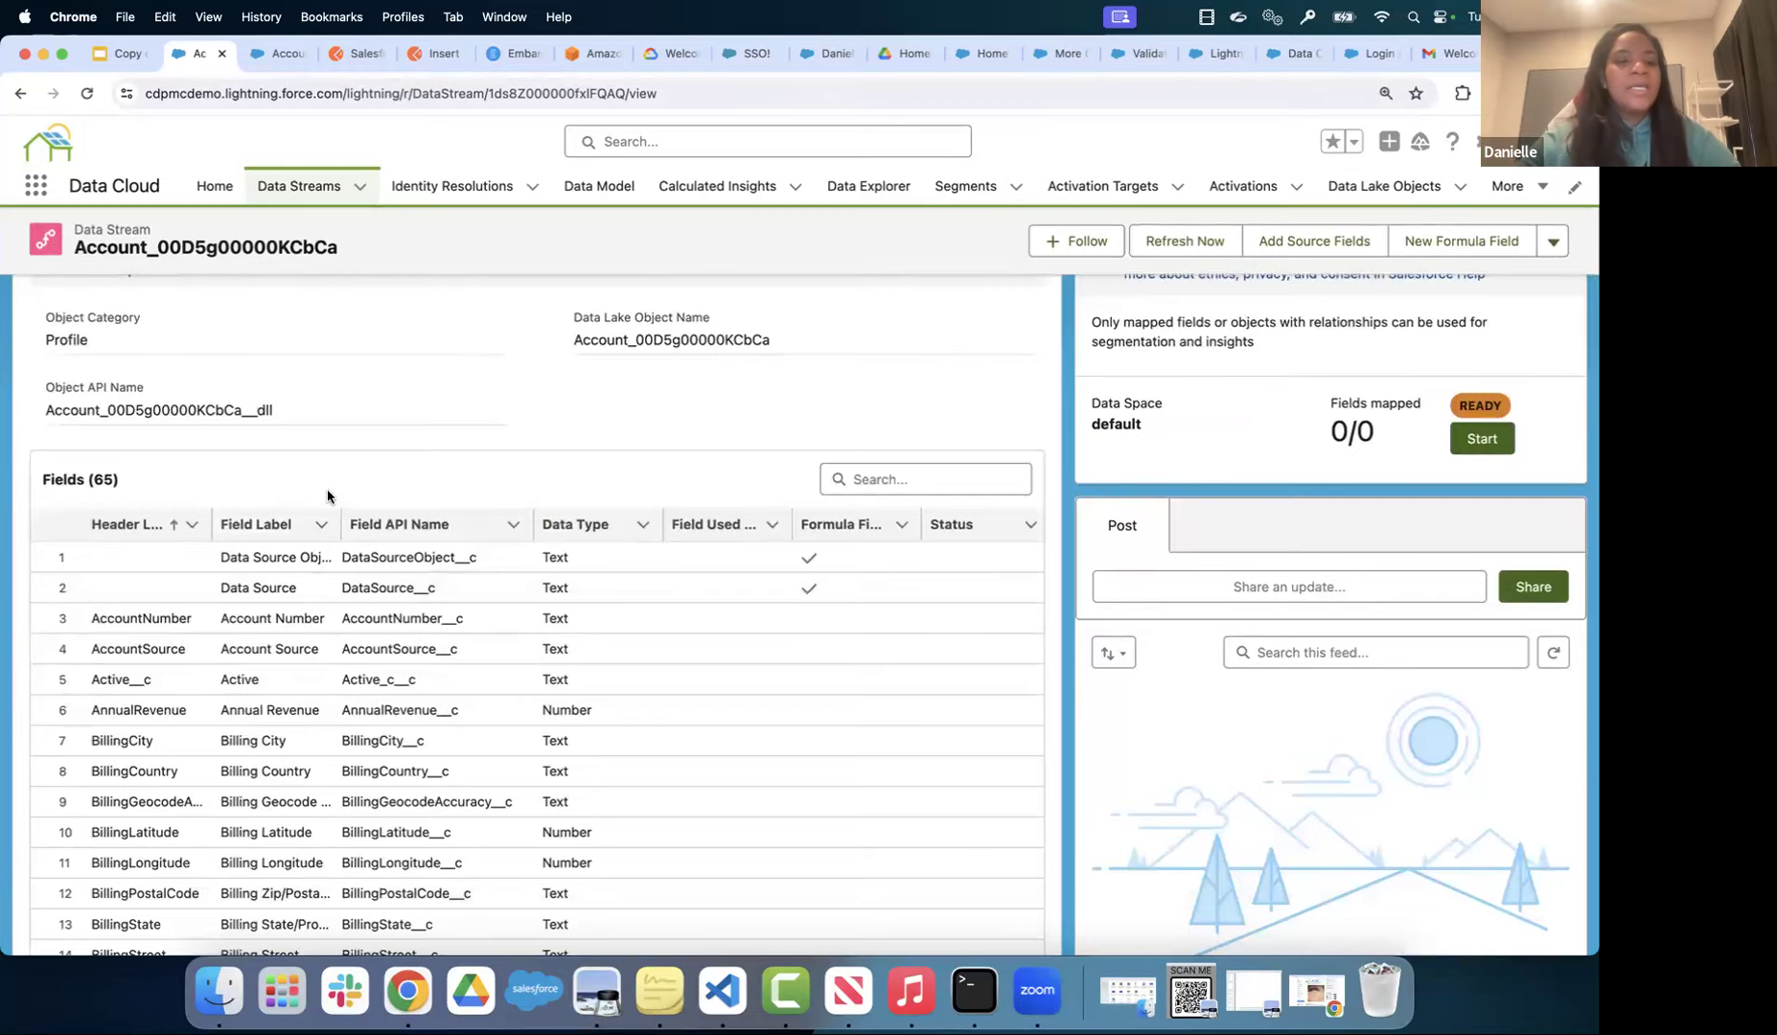
scroll(327, 496, "up", 2)
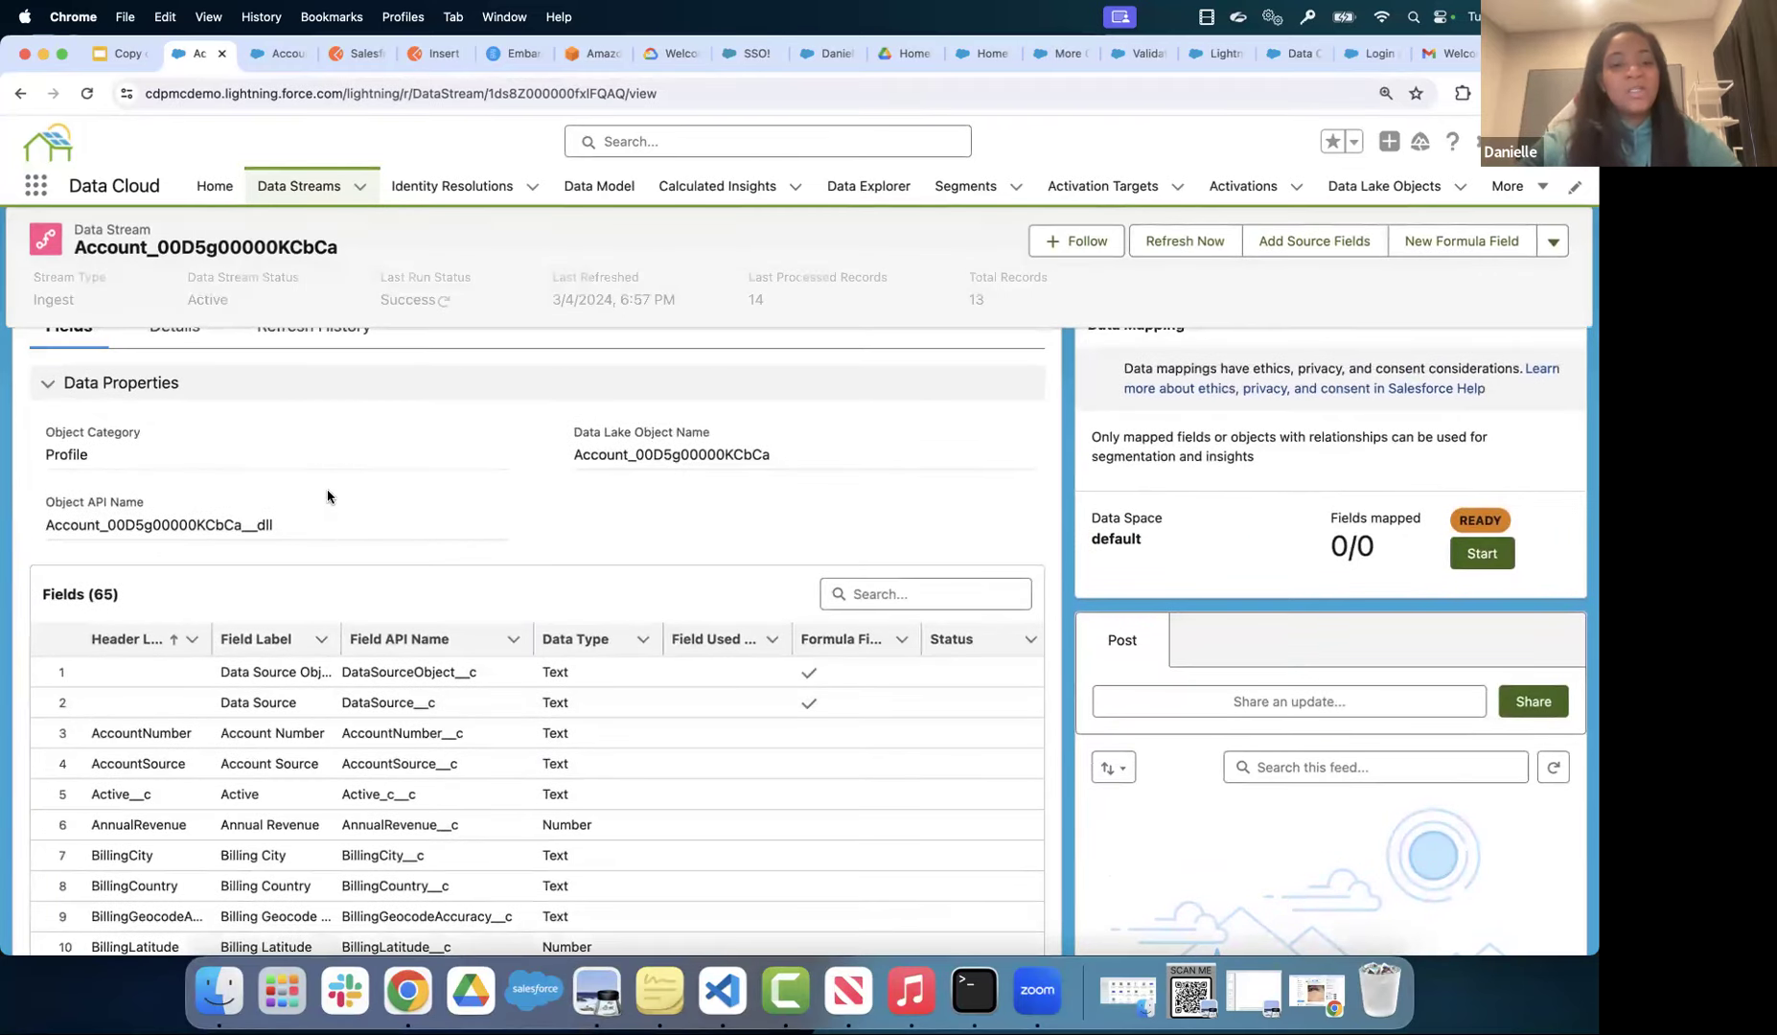
scroll(327, 496, "down", 6)
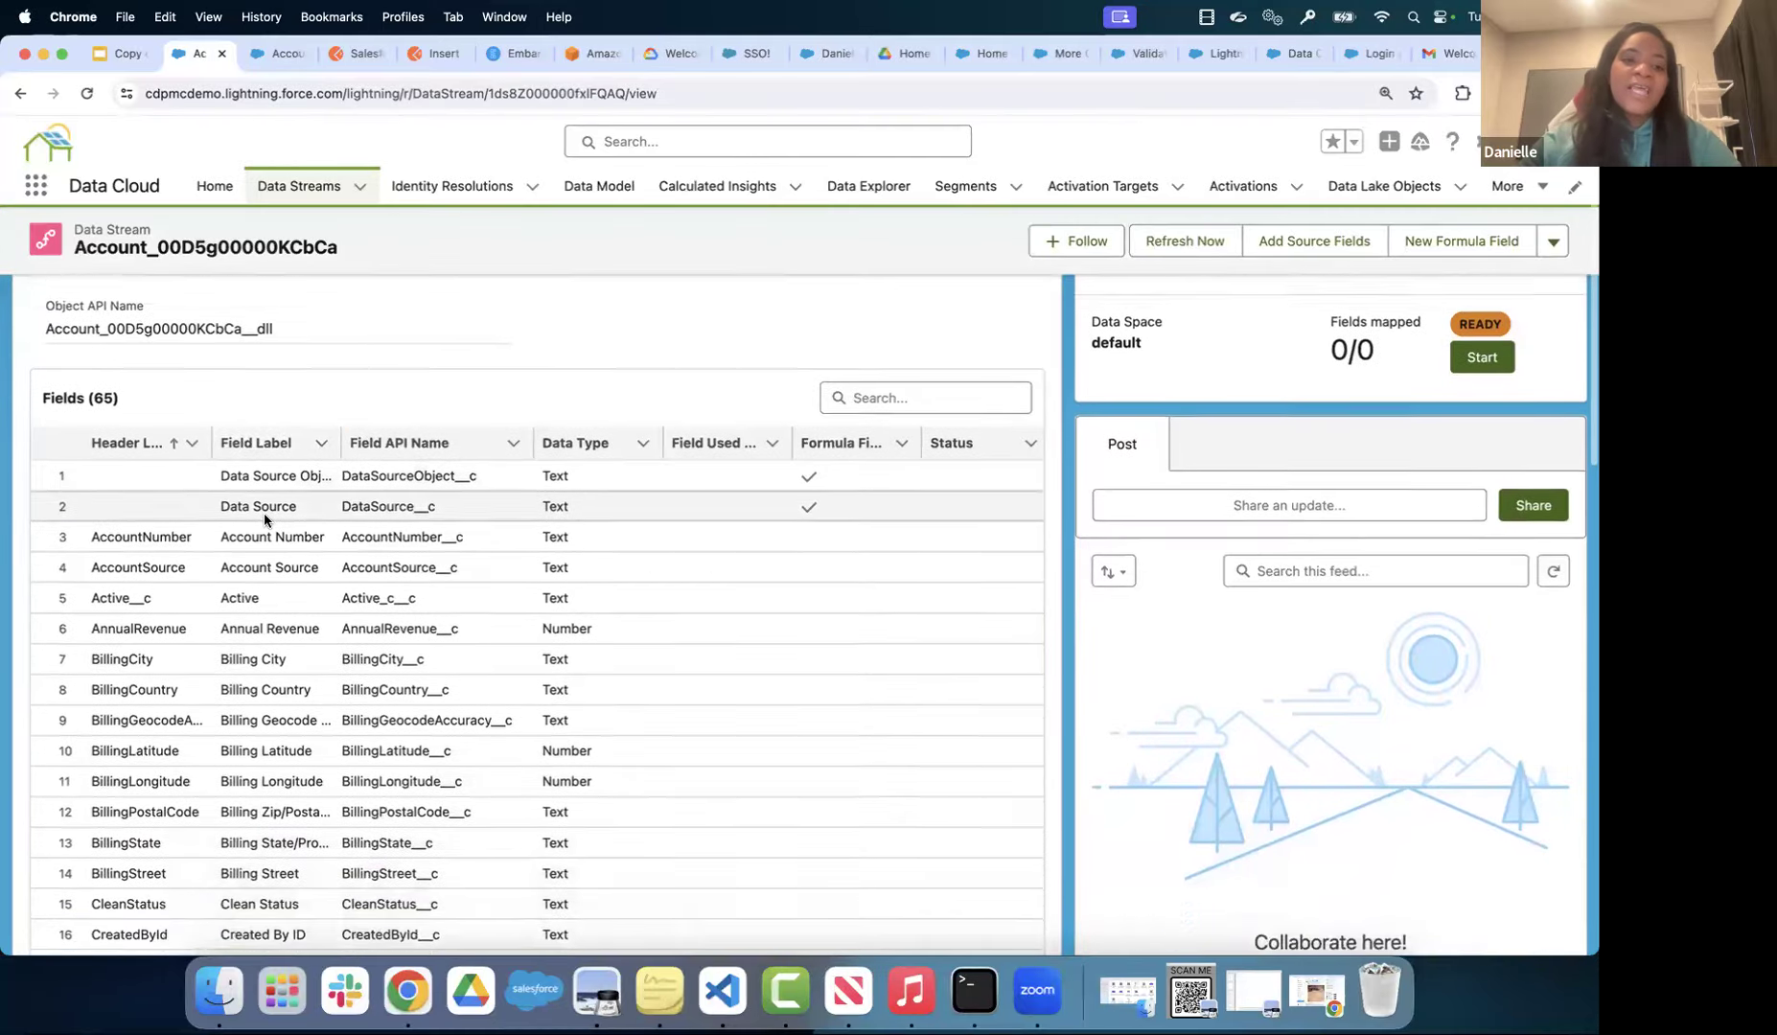
scroll(265, 519, "down", 10)
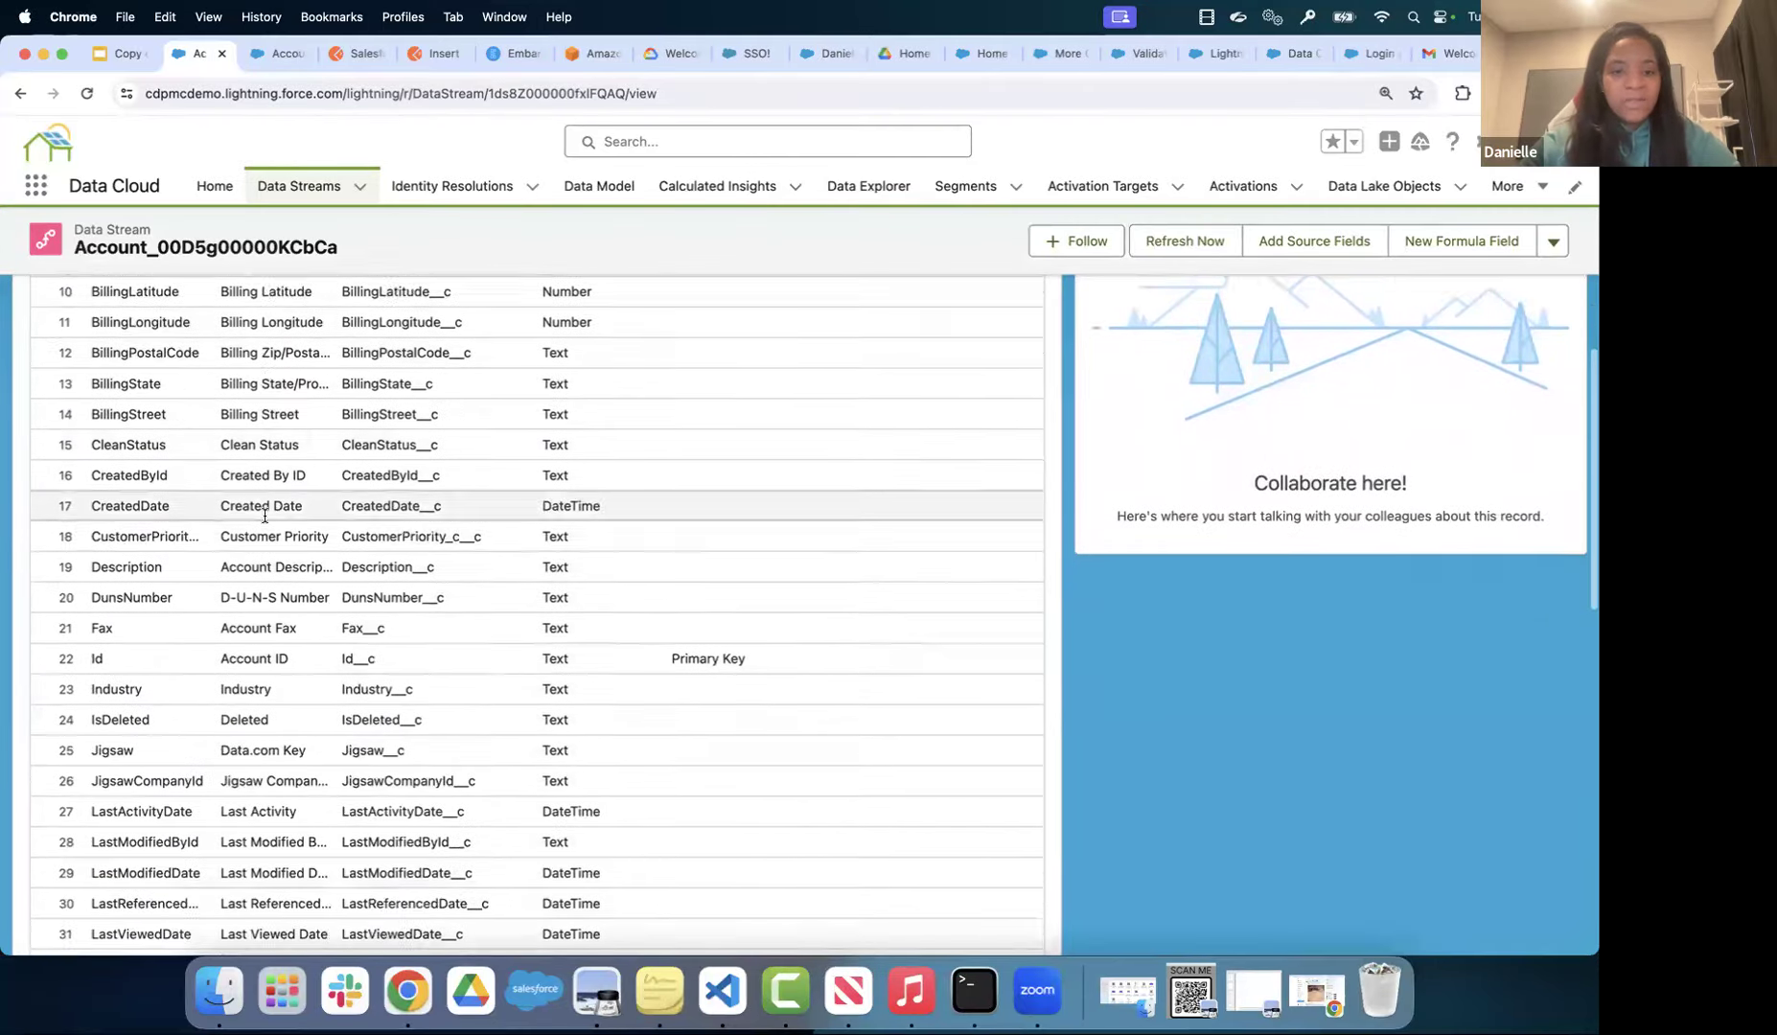
scroll(264, 516, "down", 8)
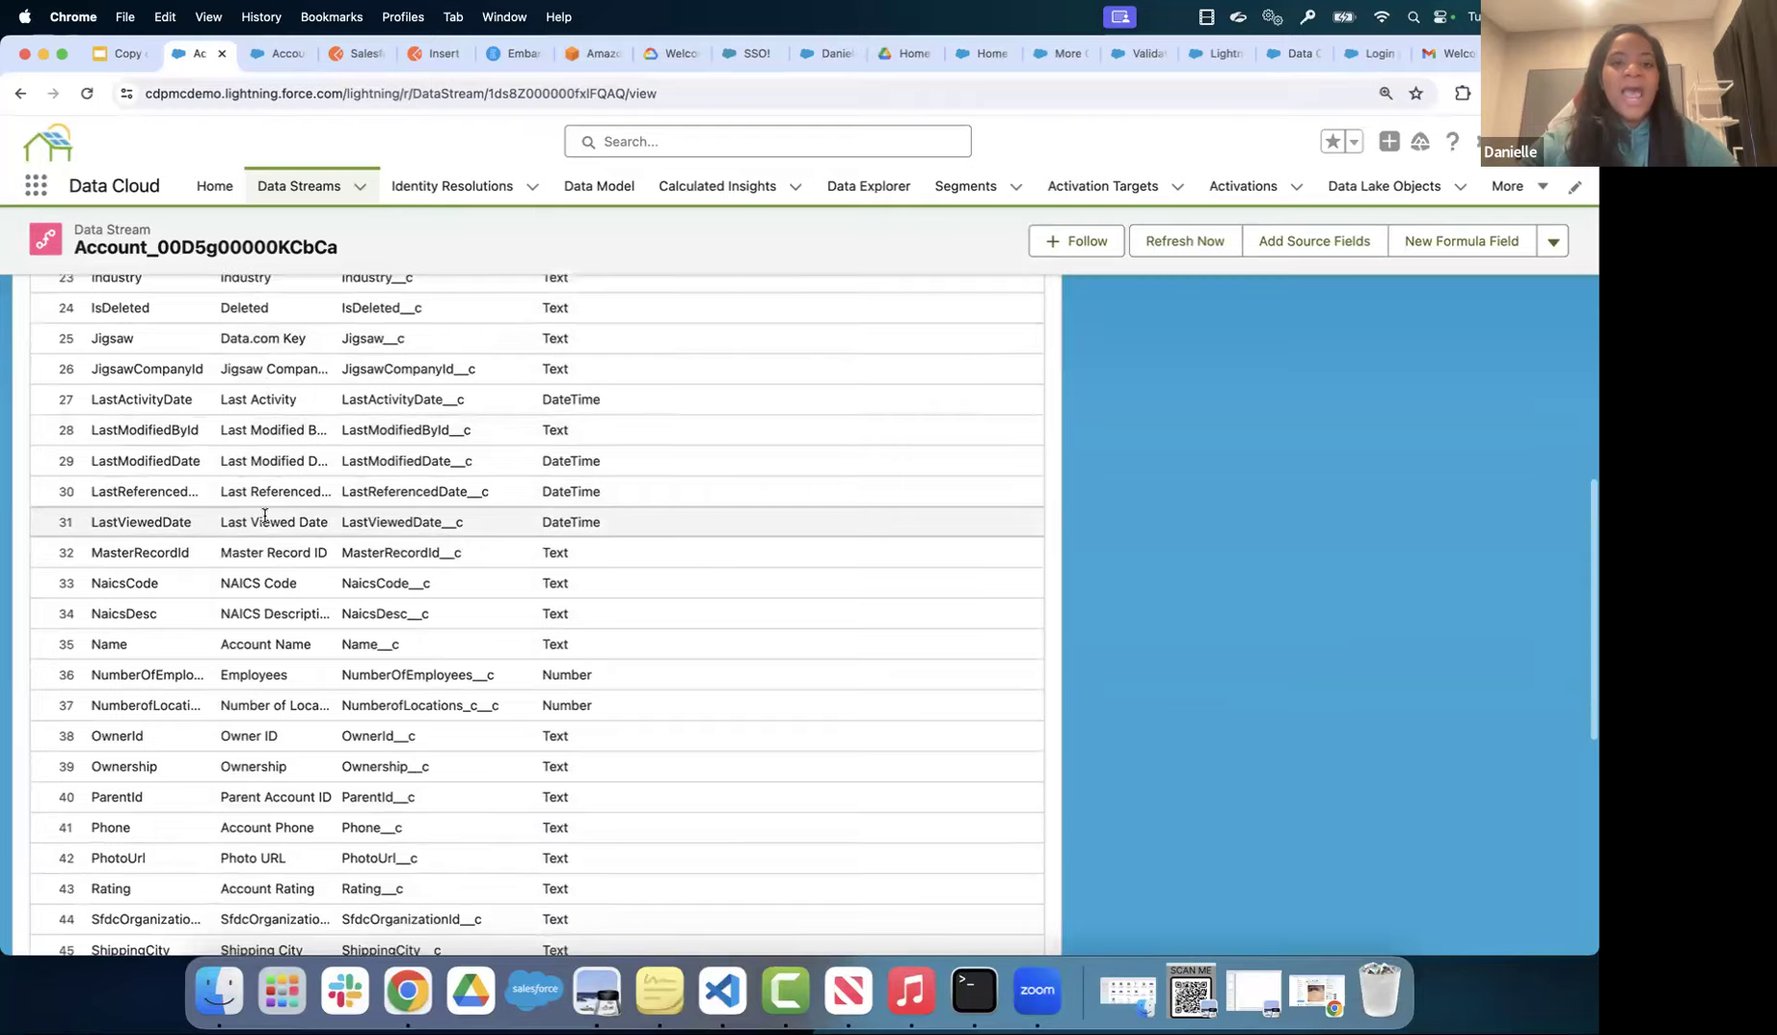
scroll(265, 519, "down", 8)
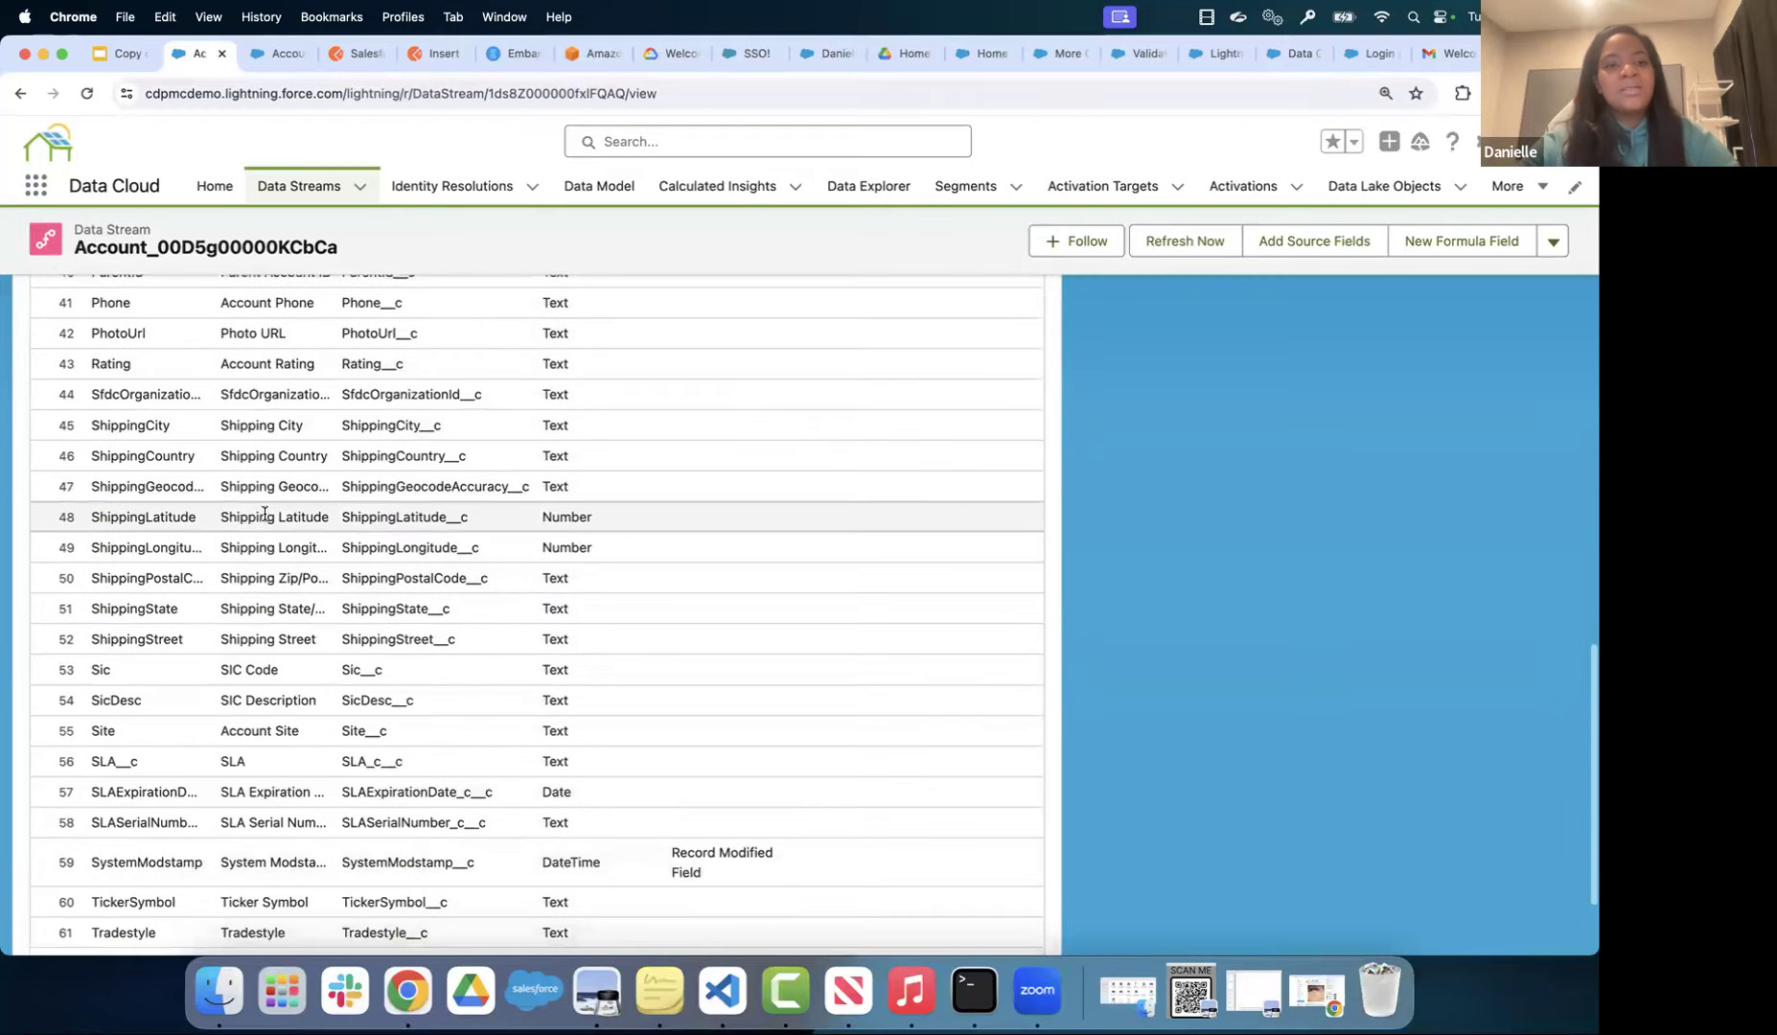
scroll(265, 519, "down", 3)
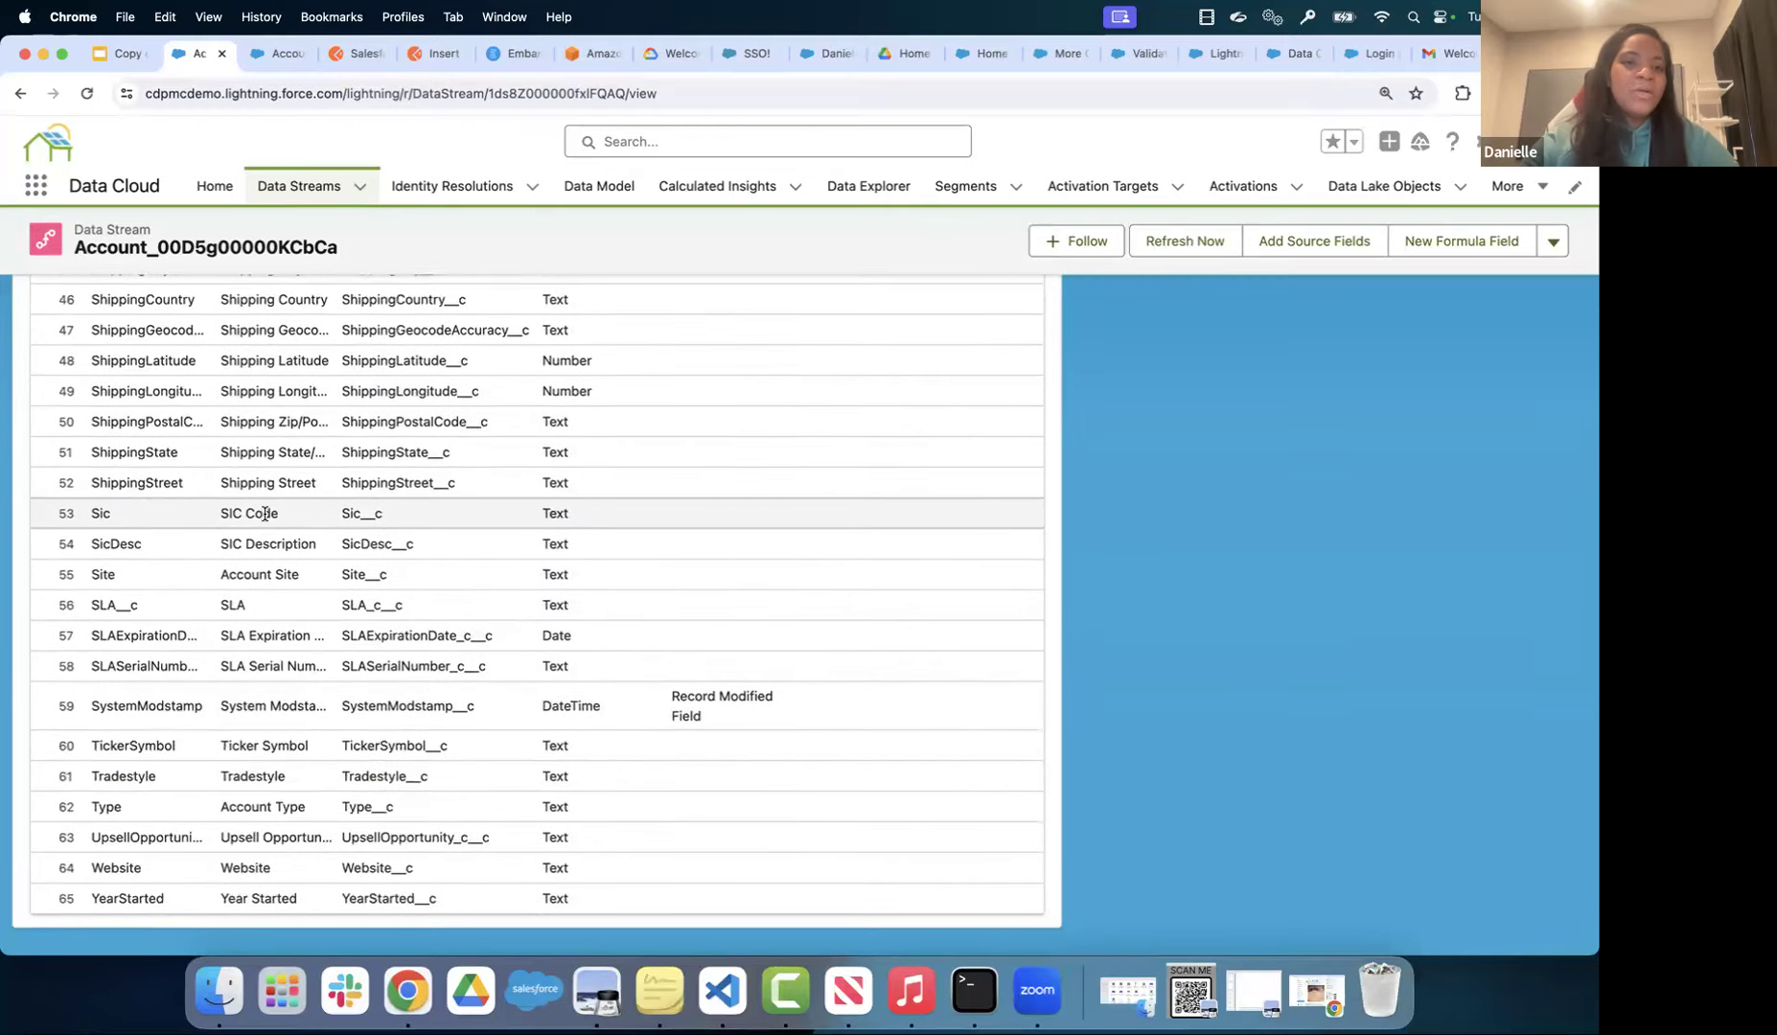
scroll(265, 515, "up", 20)
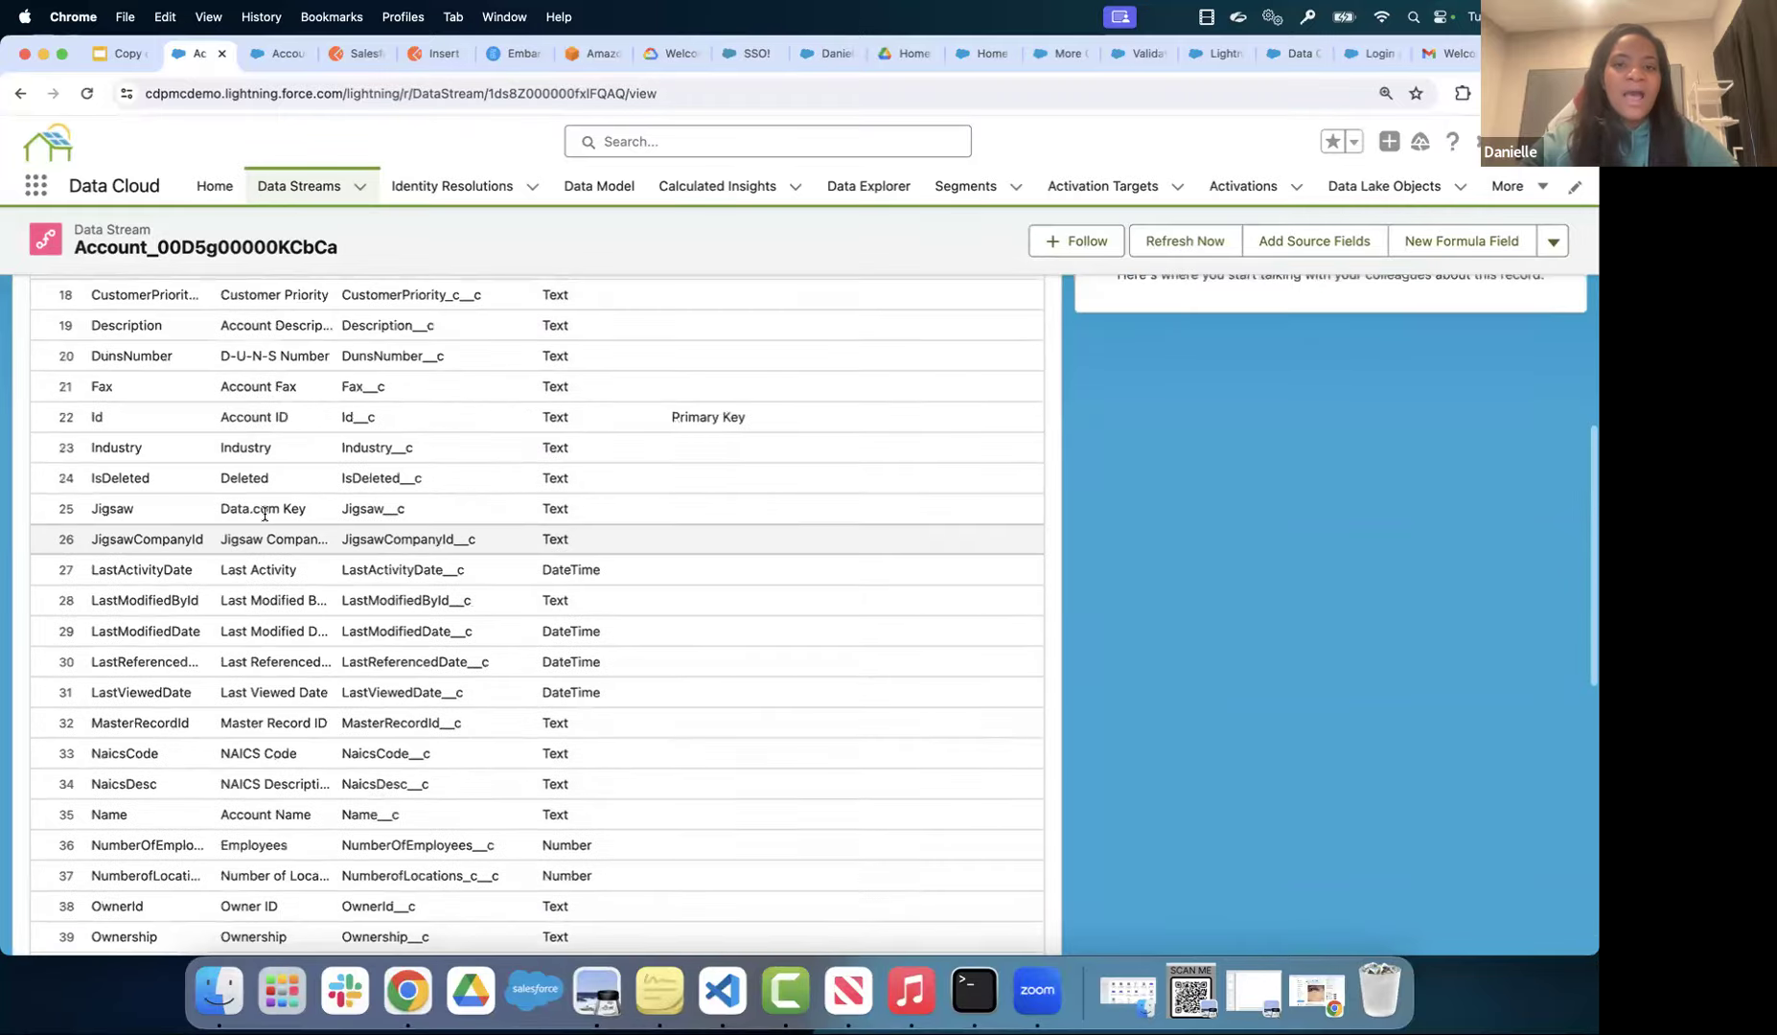
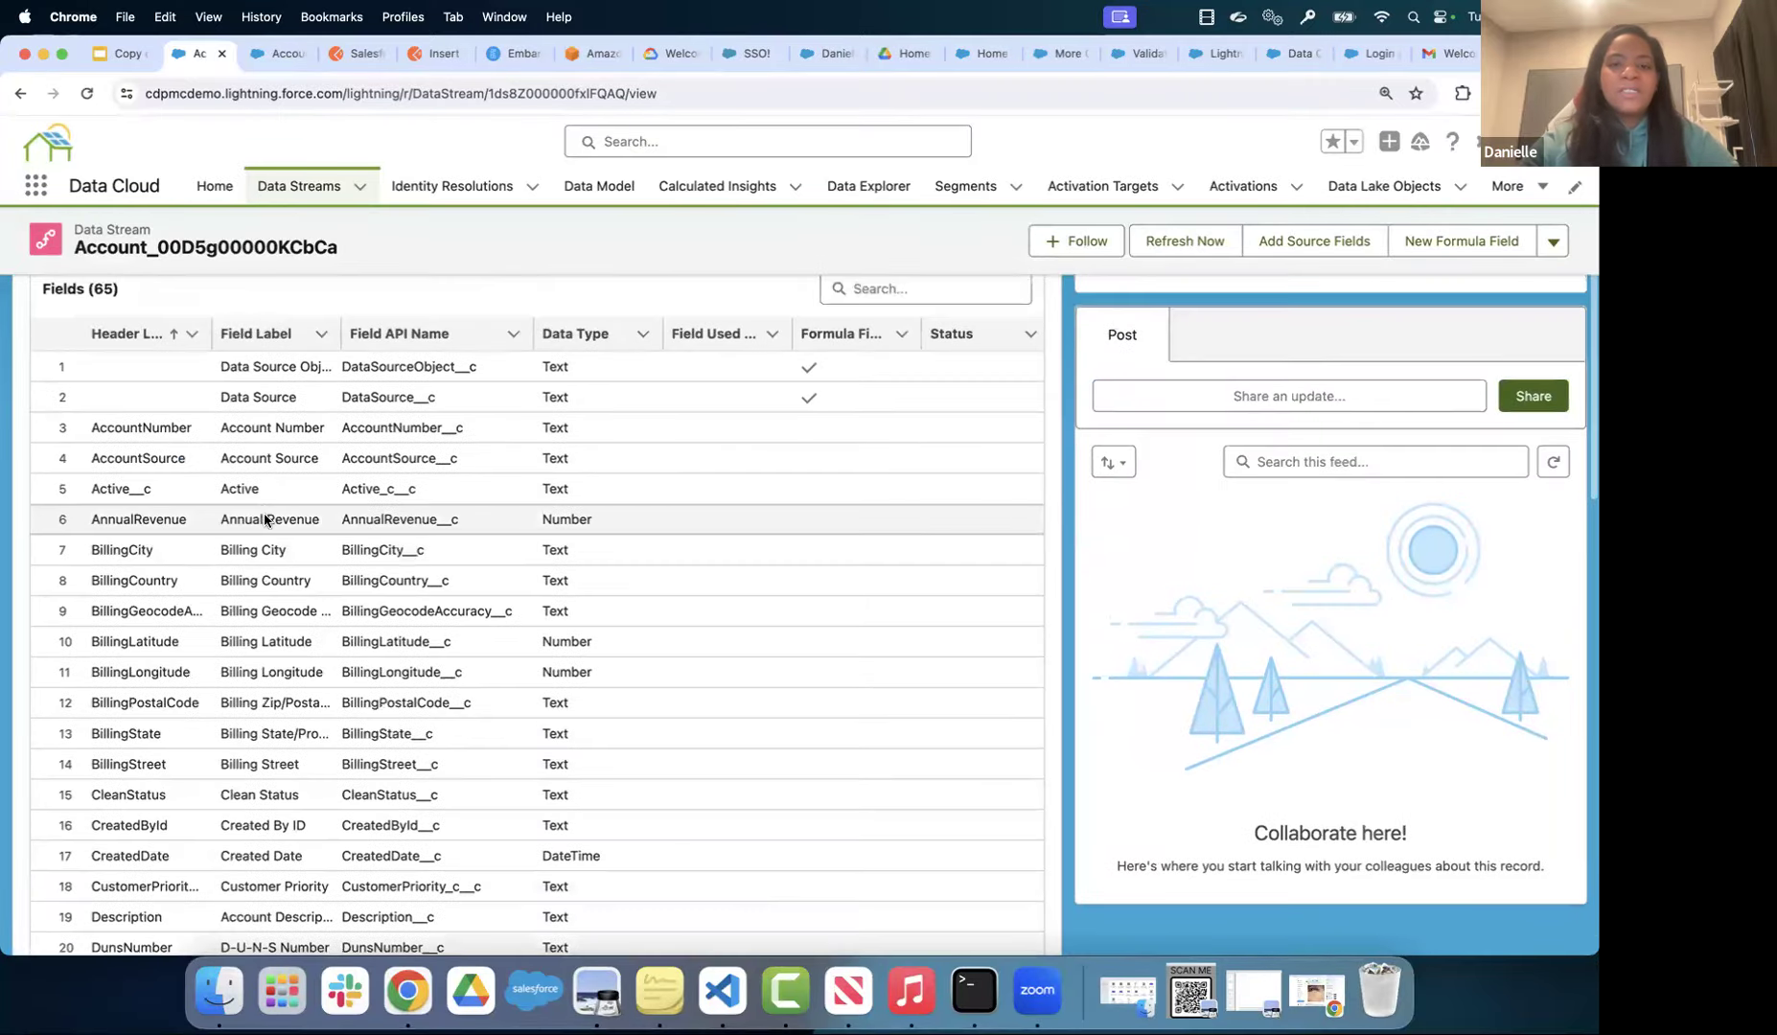
- Open the Account_00D5g00000KCbCa Mappings page and bring up the Select Objects dialog
scroll(265, 514, "up", 5)
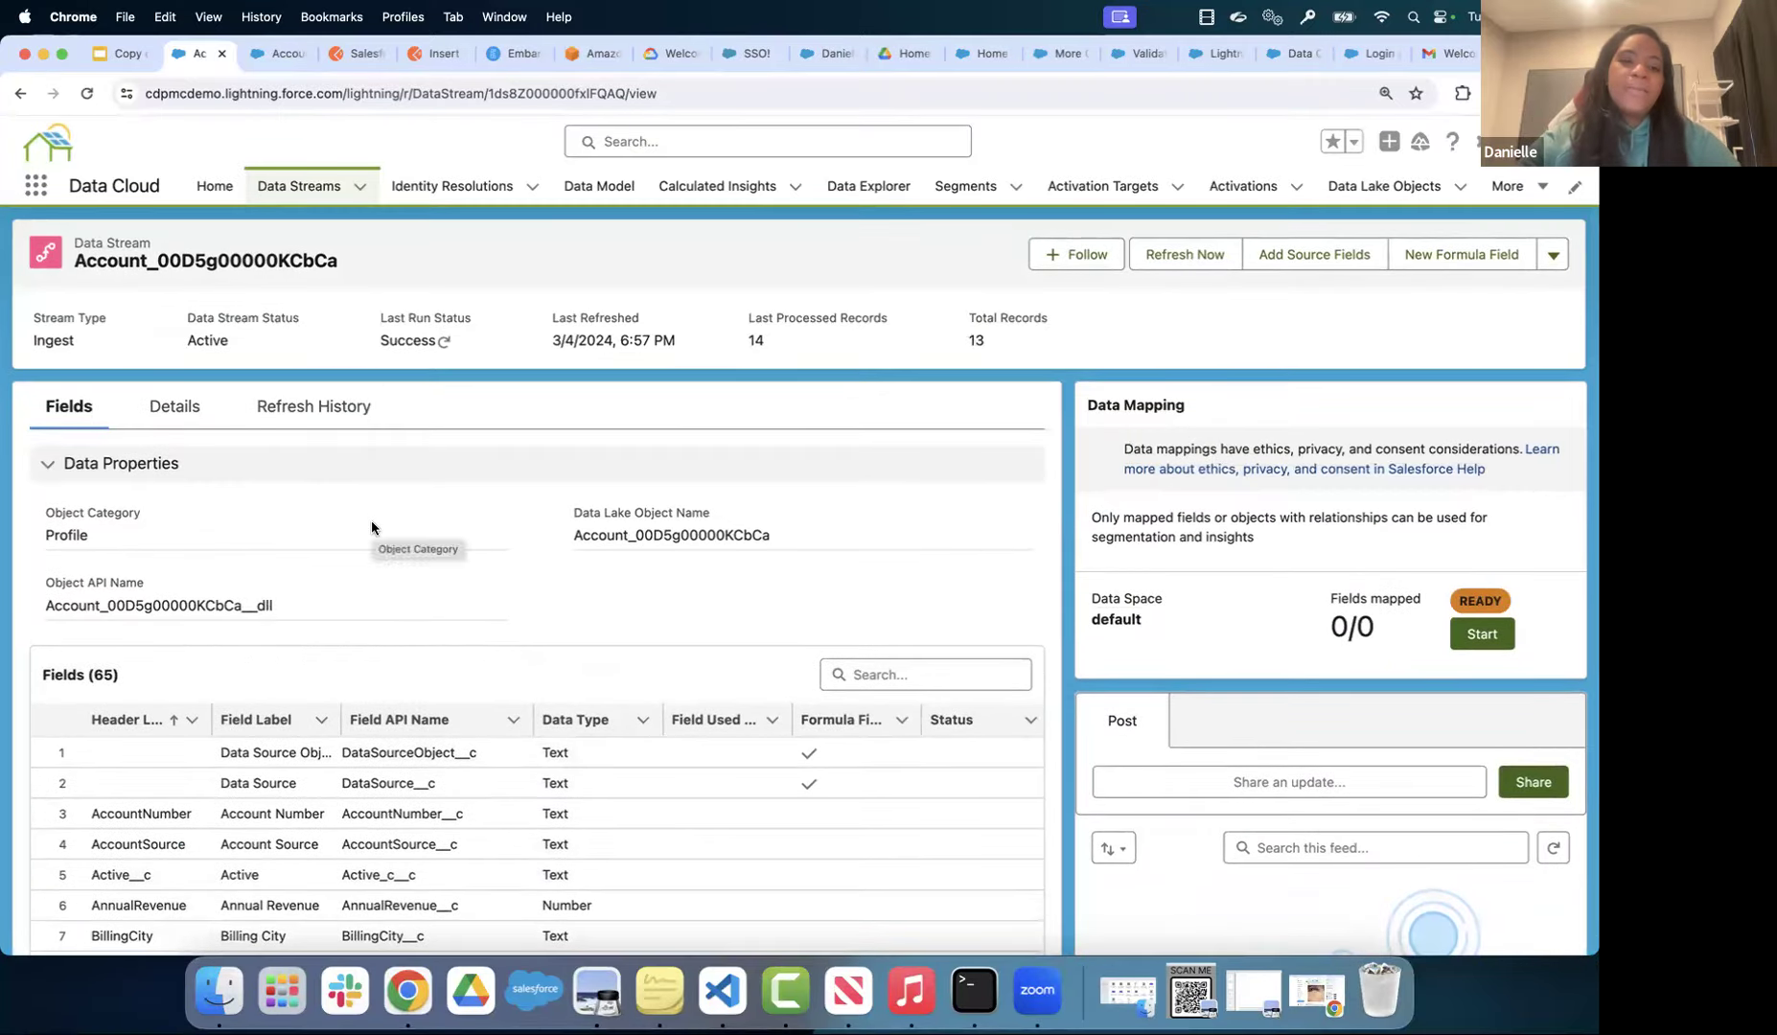
scroll(374, 523, "down", 2)
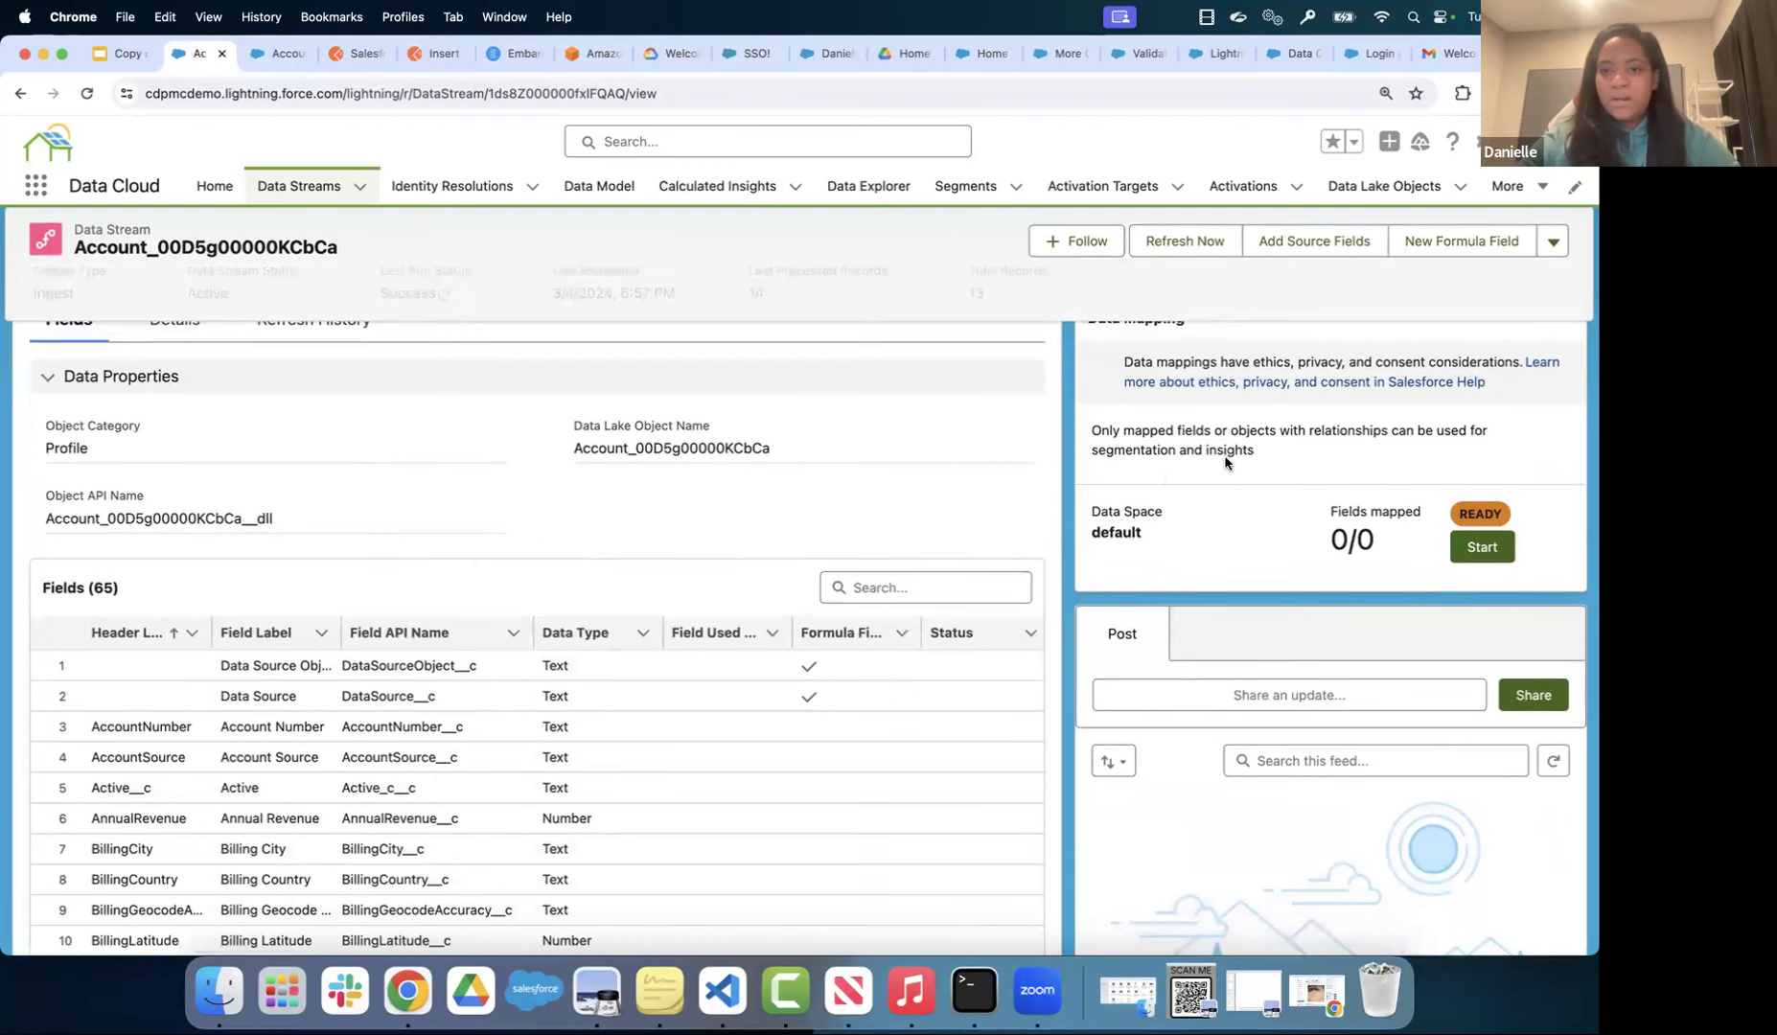
scroll(872, 539, "up", 2)
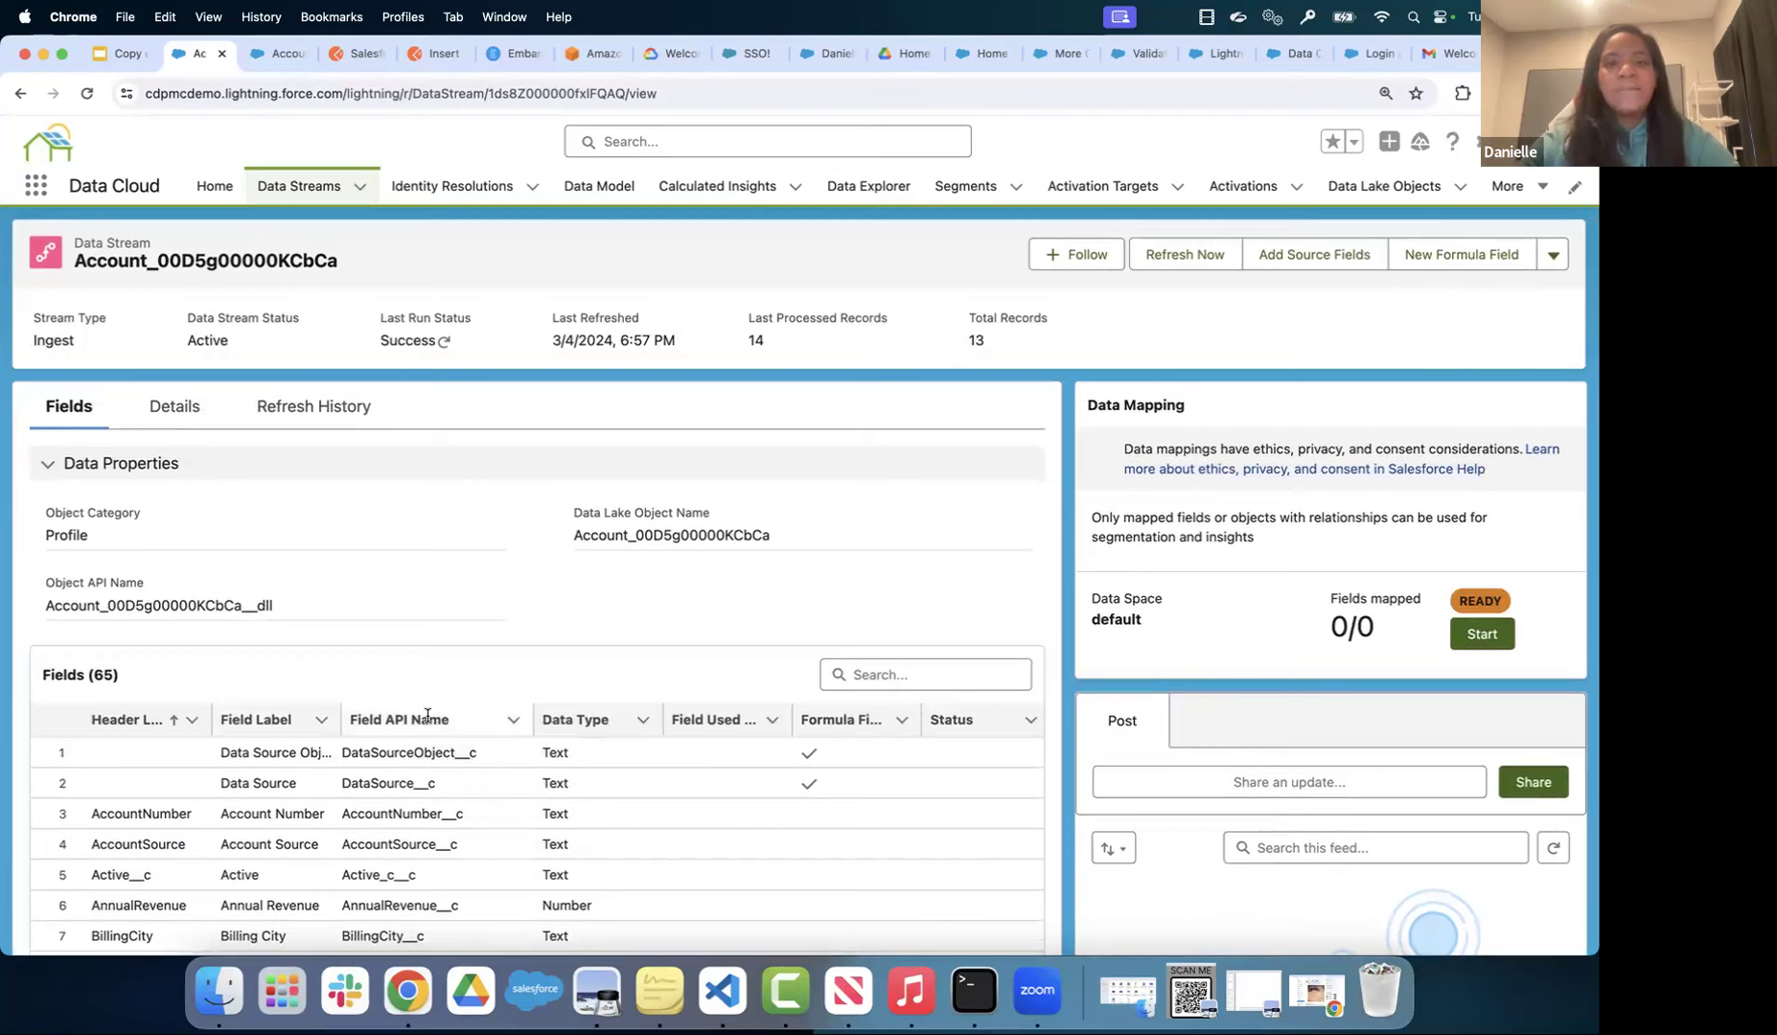
left_click(1483, 635)
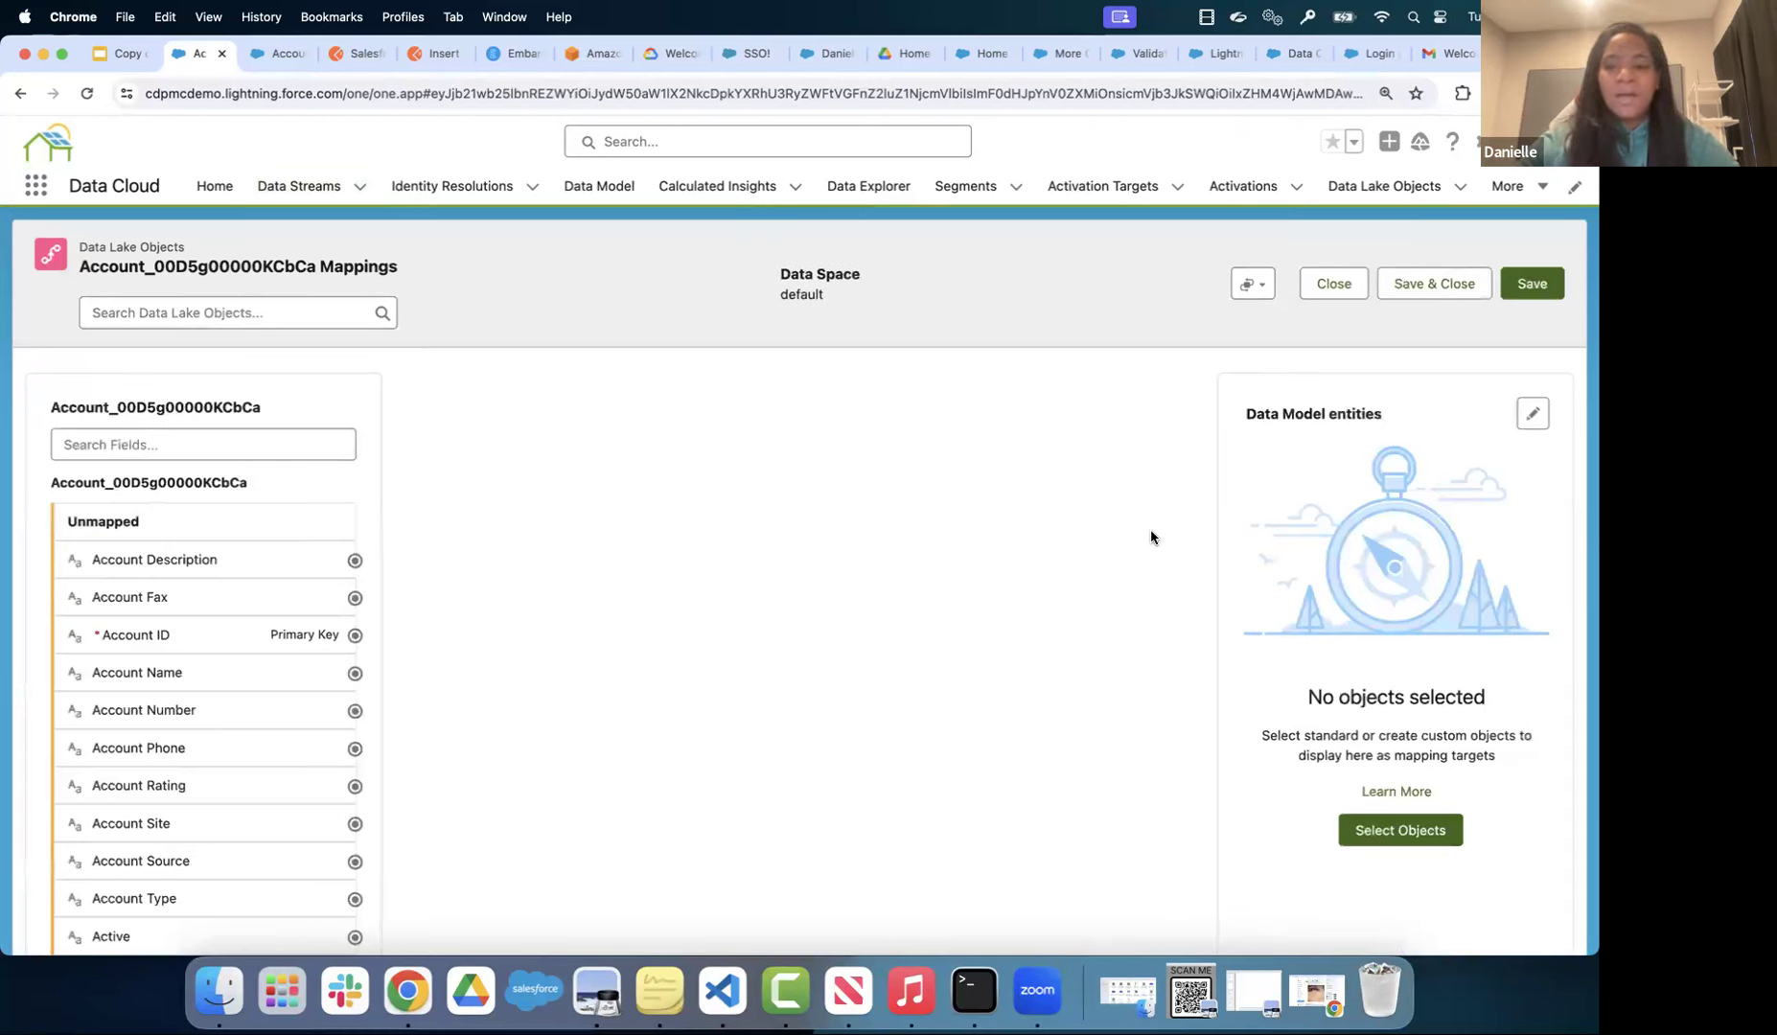
scroll(862, 618, "down", 2)
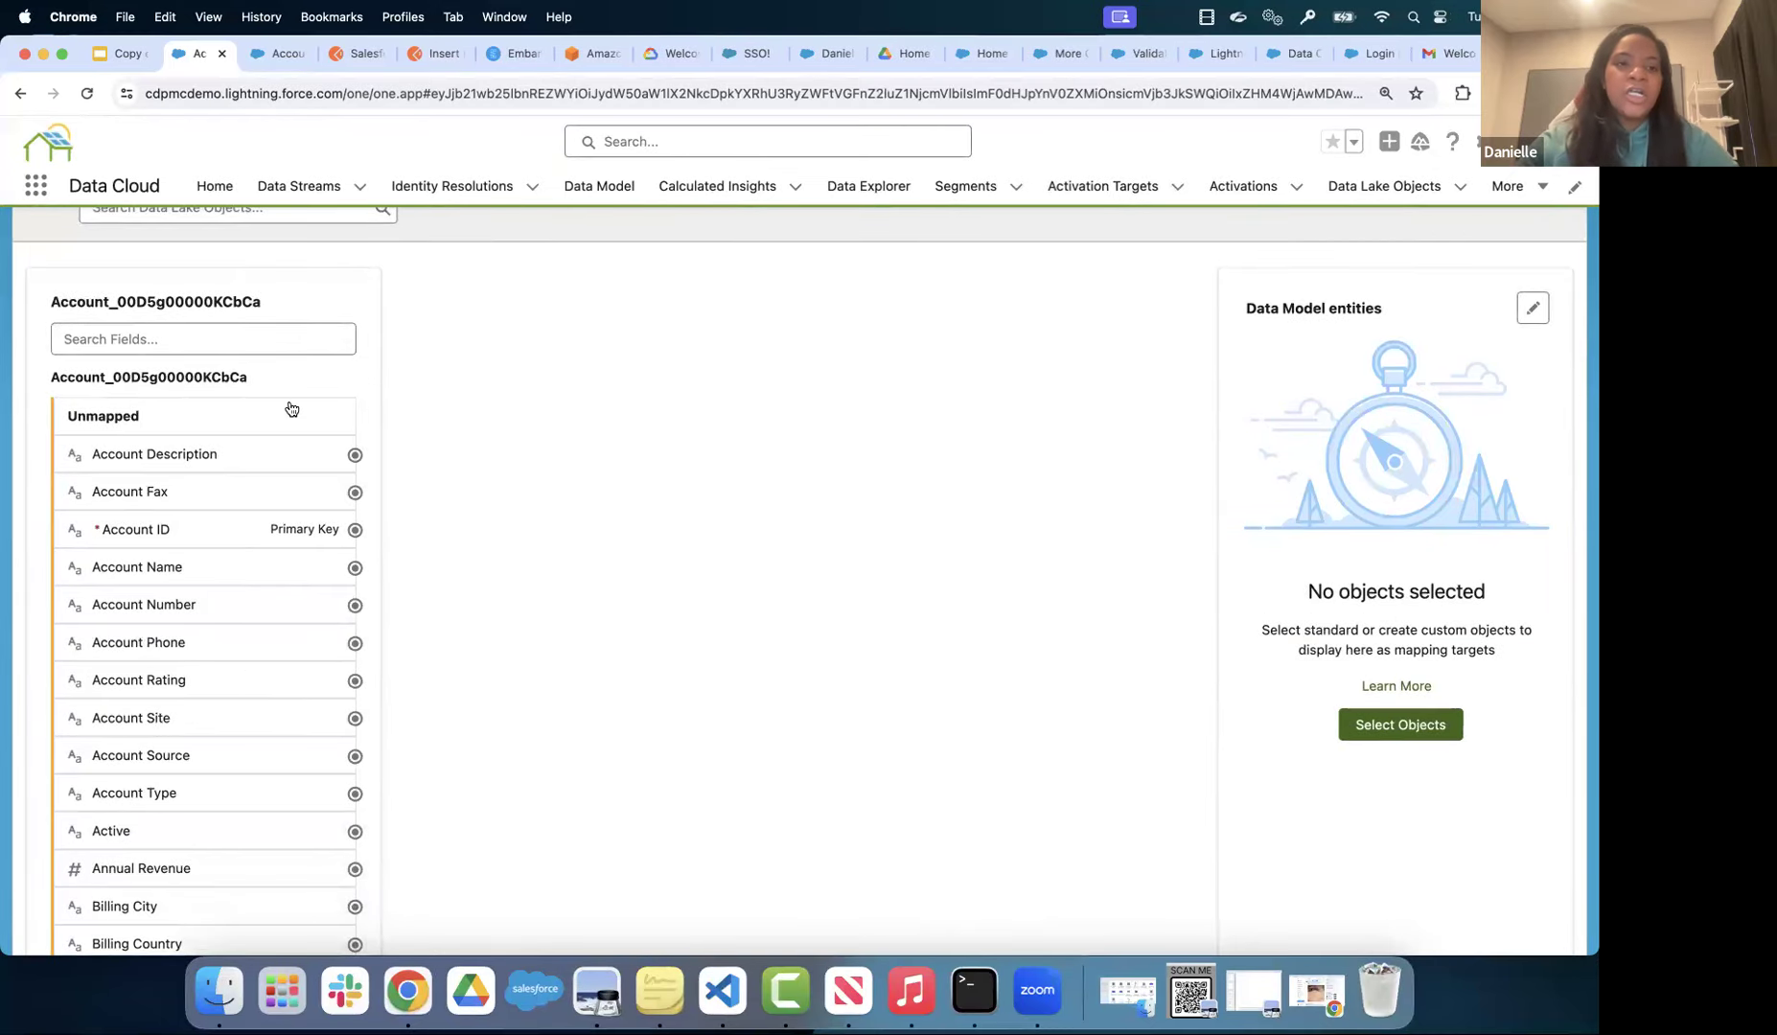
scroll(1191, 546, "up", 2)
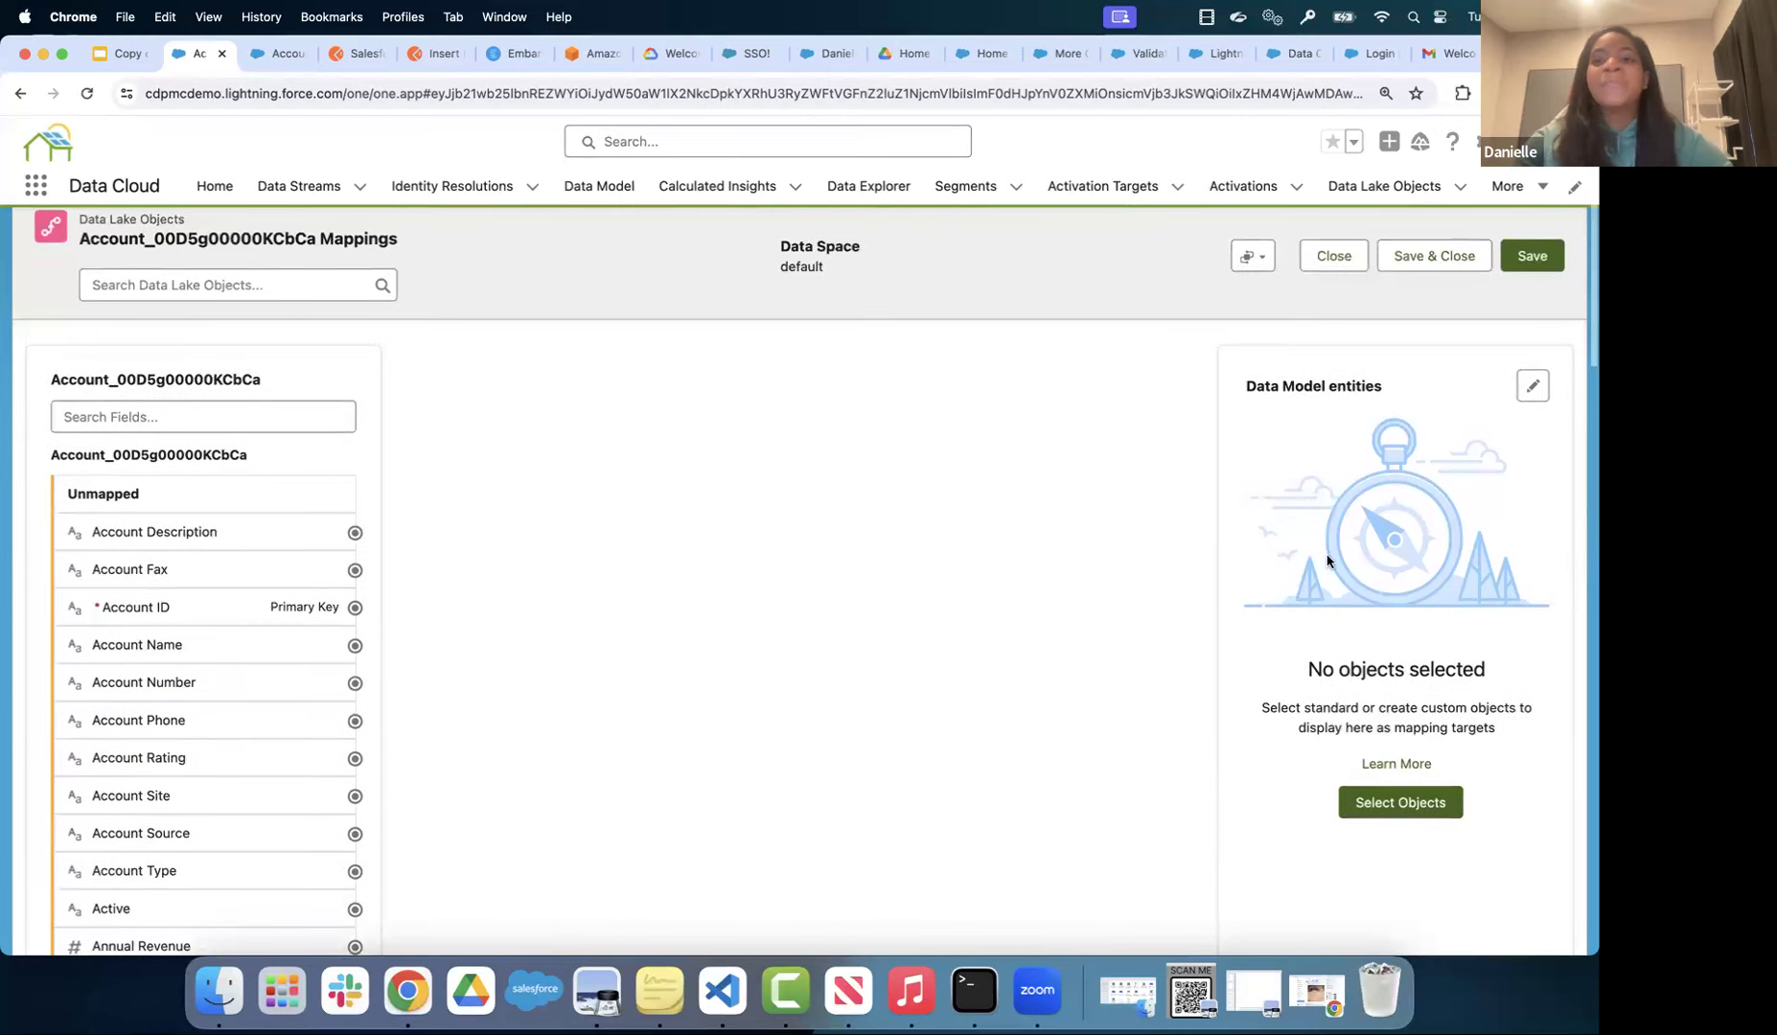
left_click(1391, 812)
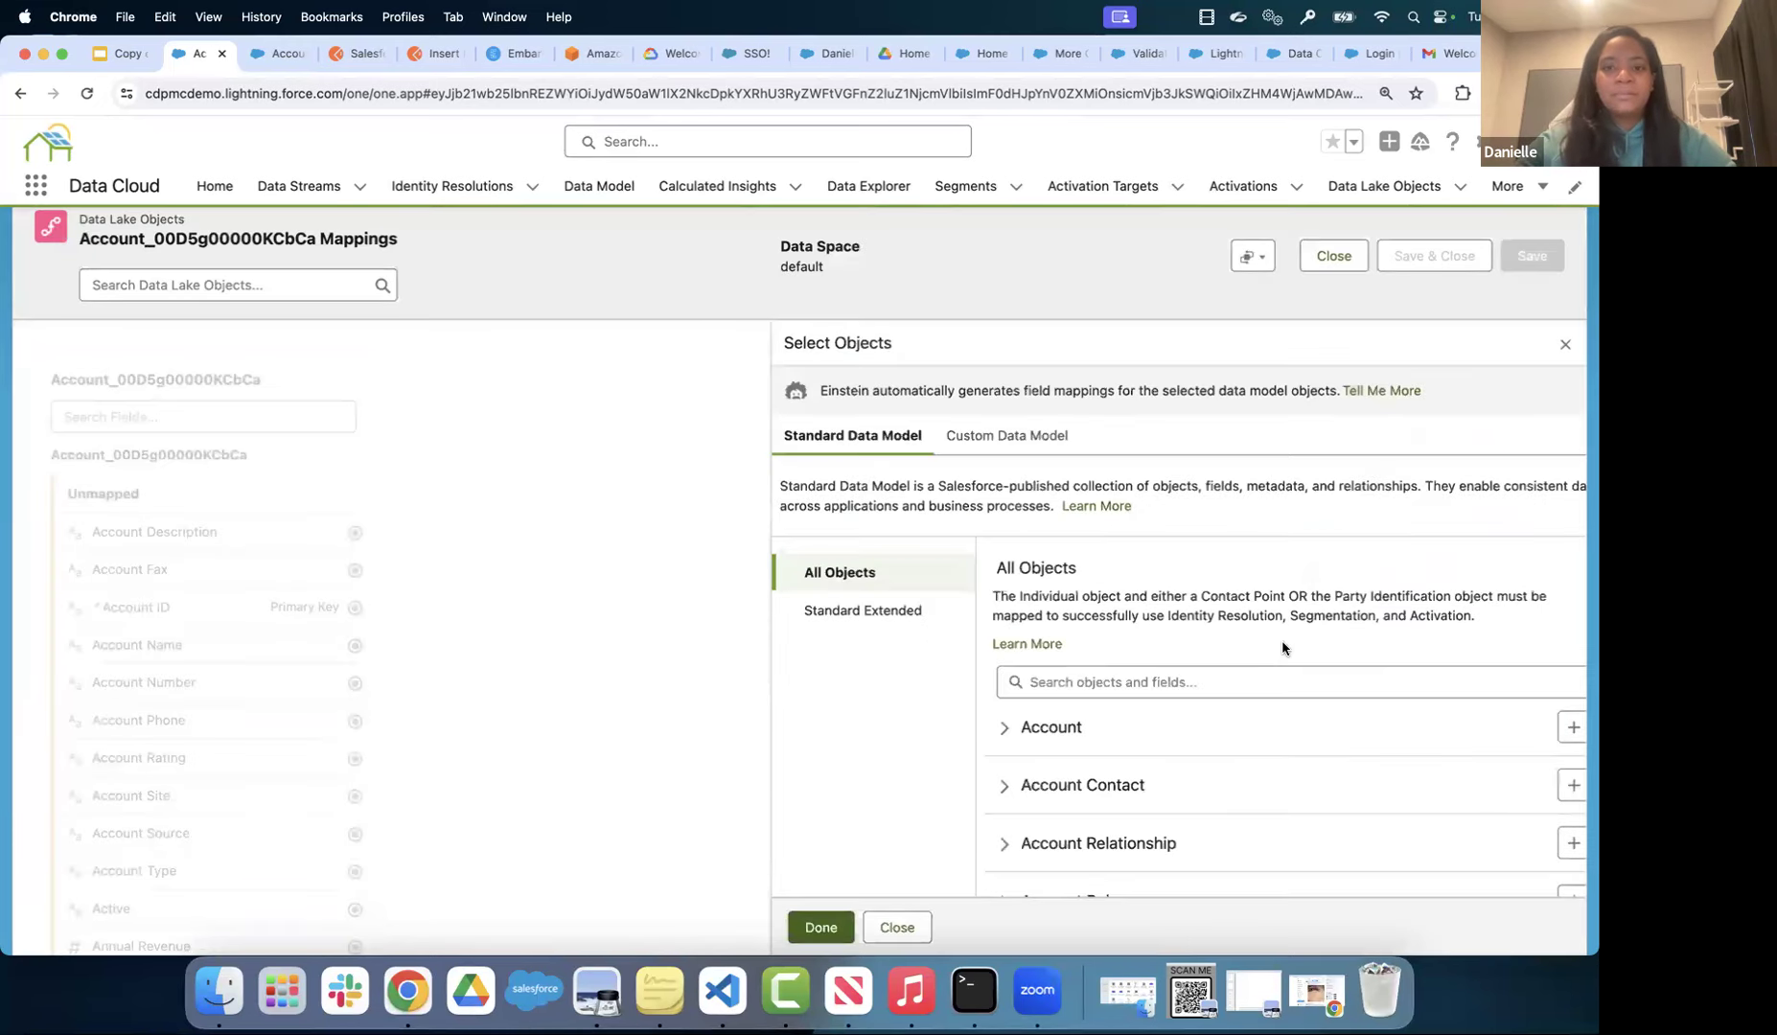
- Browse the Standard and Custom data model object lists in Select Objects
scroll(1127, 681, "down", 2)
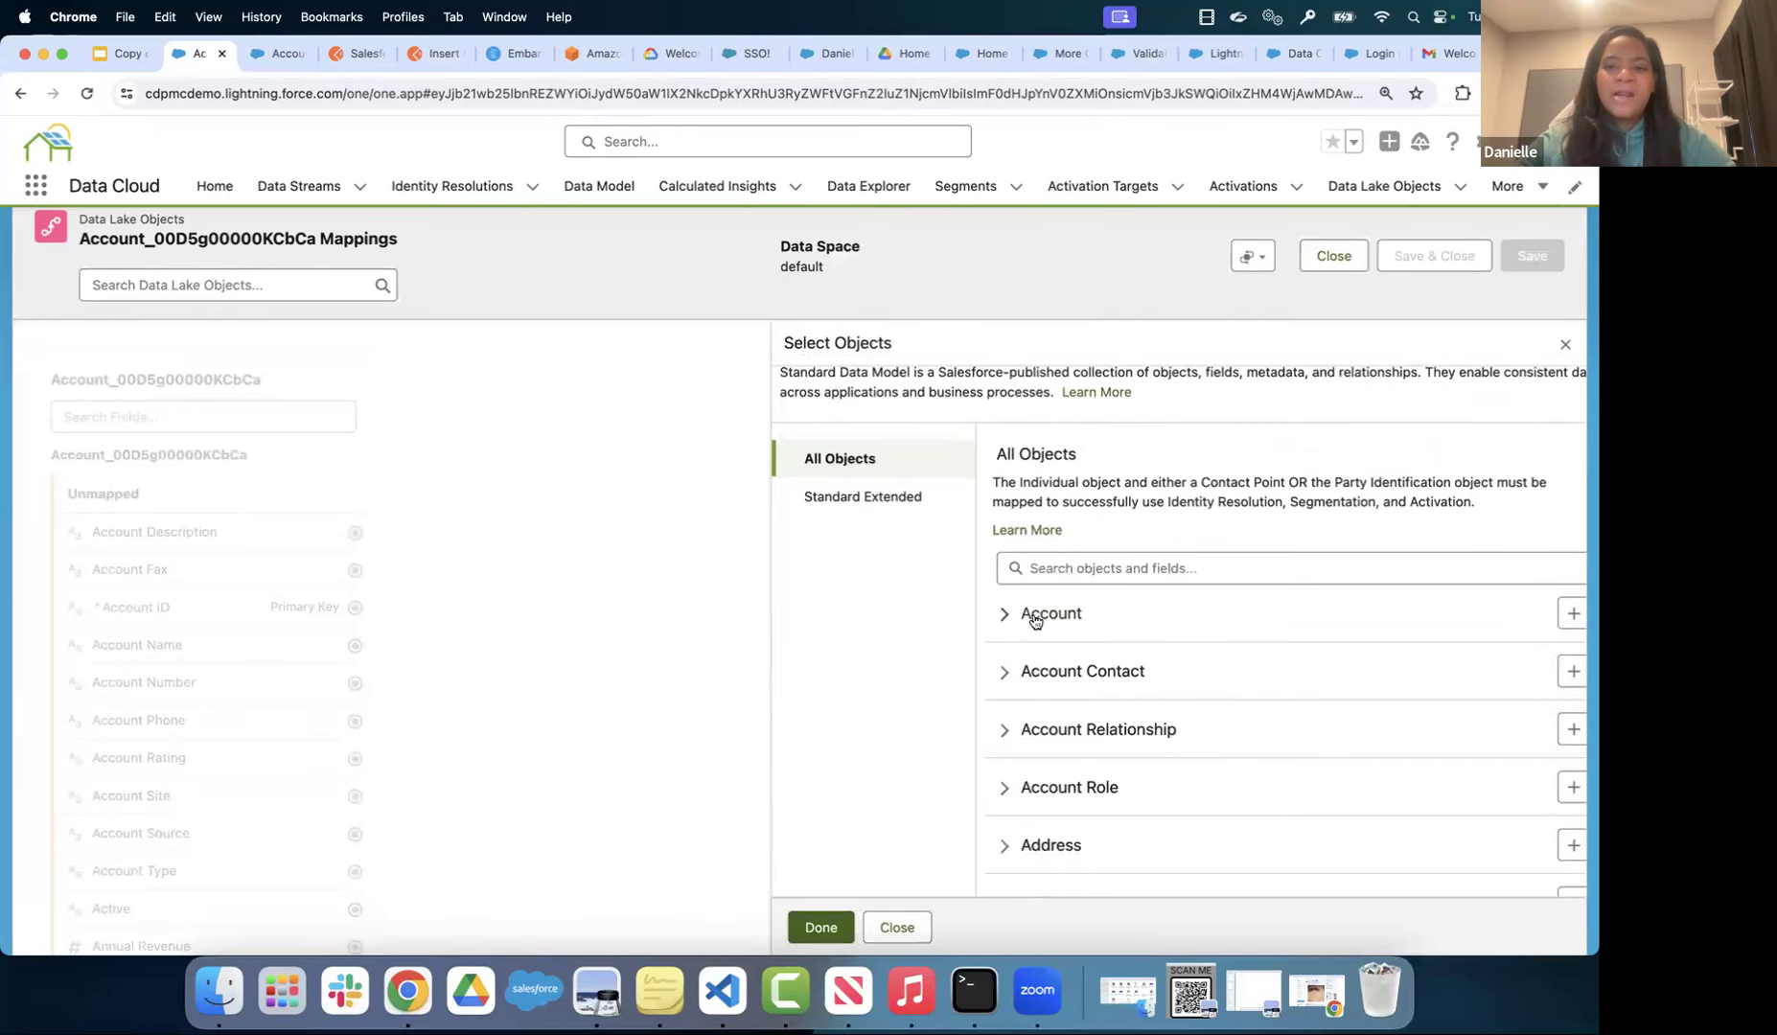
scroll(1006, 623, "down", 3)
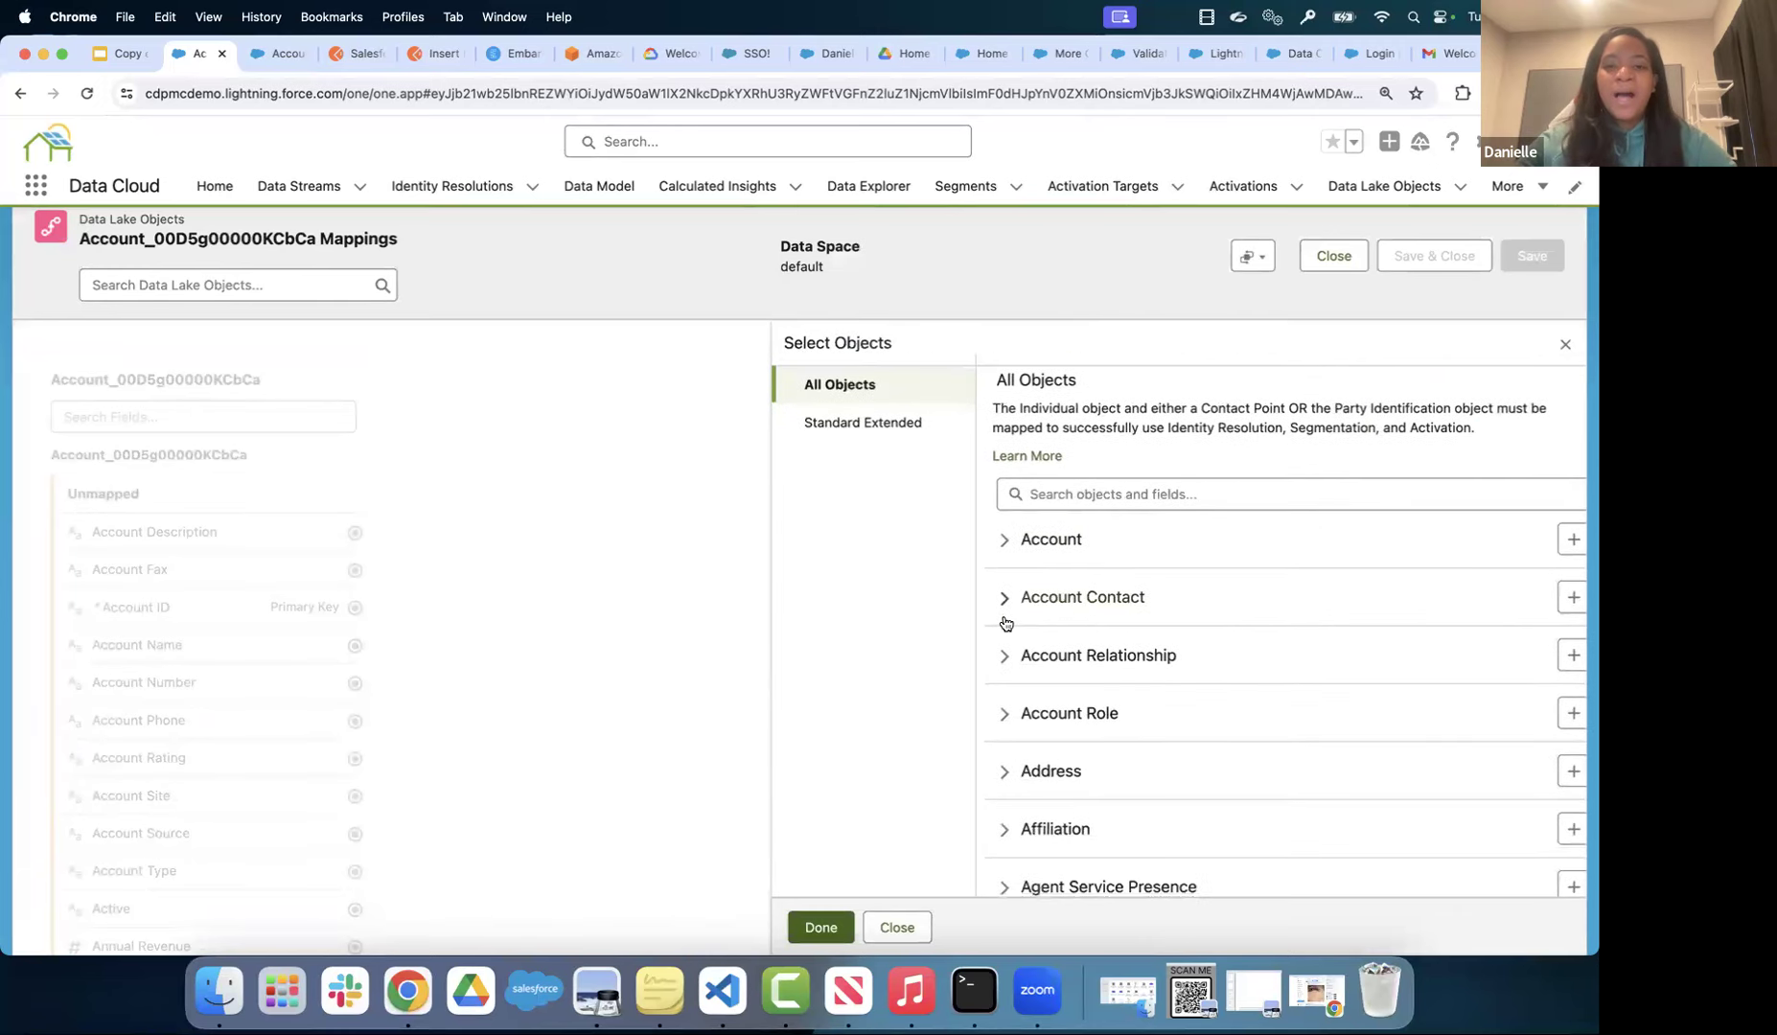
scroll(1006, 623, "down", 5)
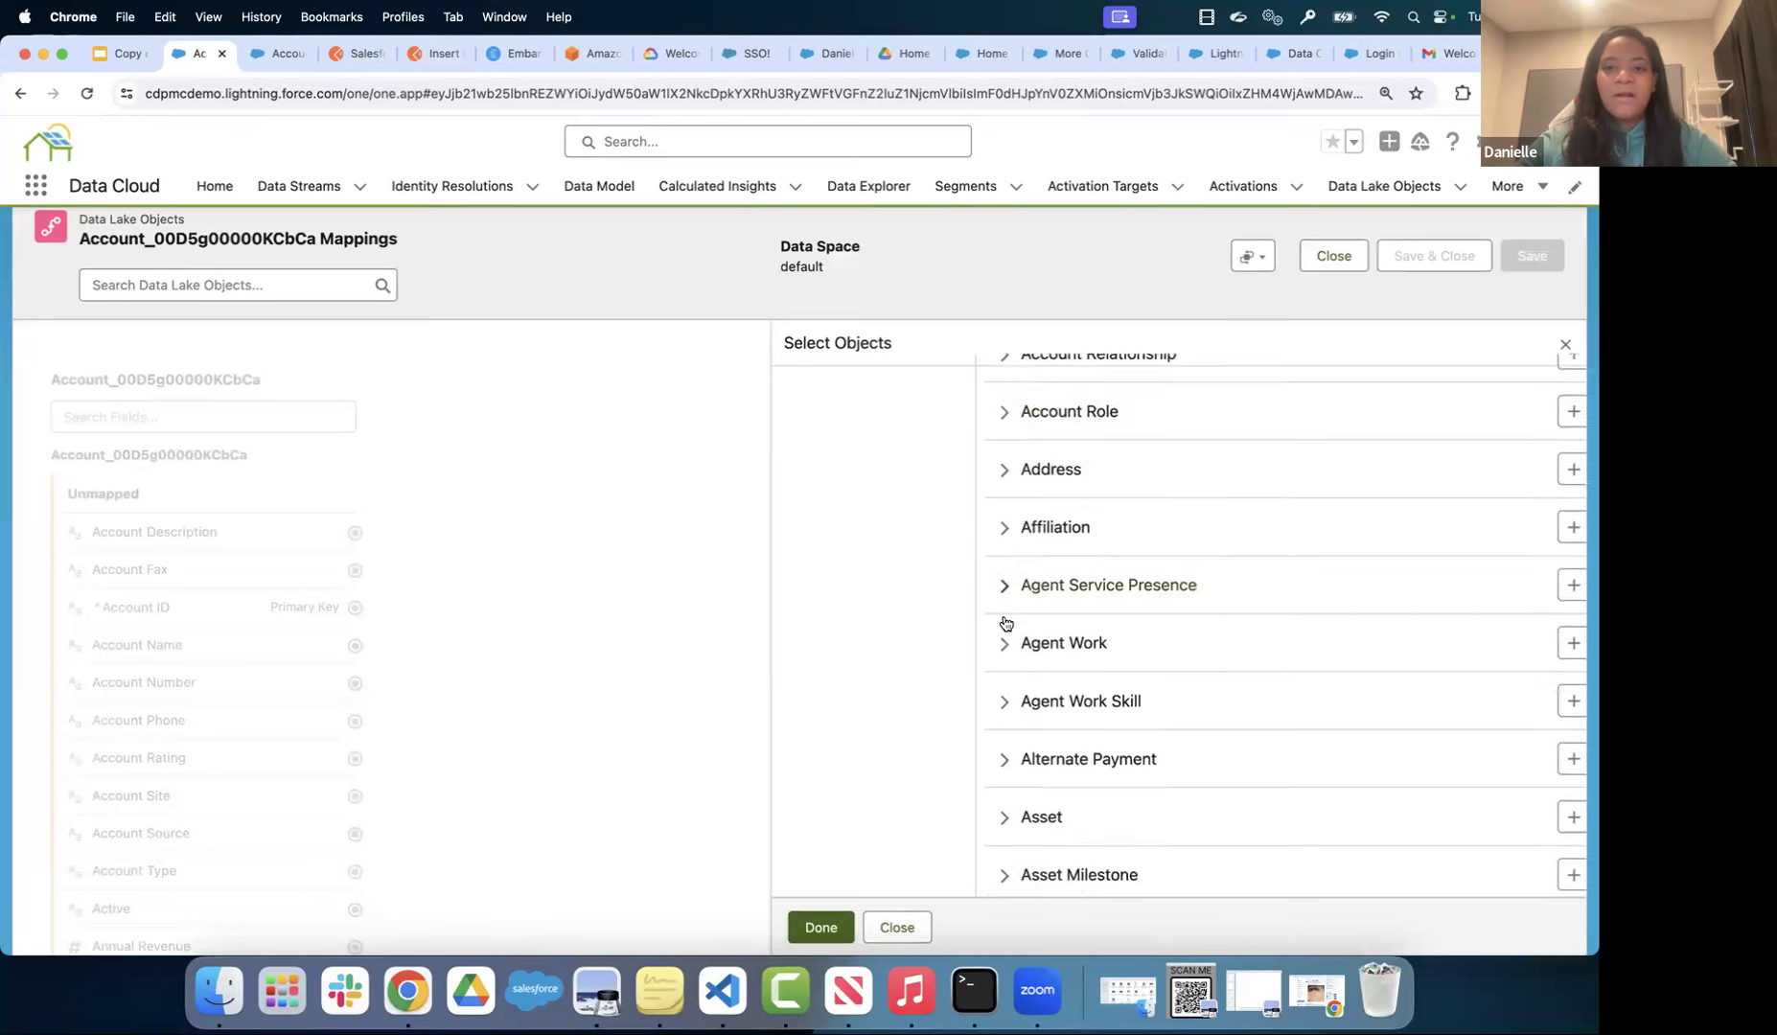
scroll(1005, 623, "up", 7)
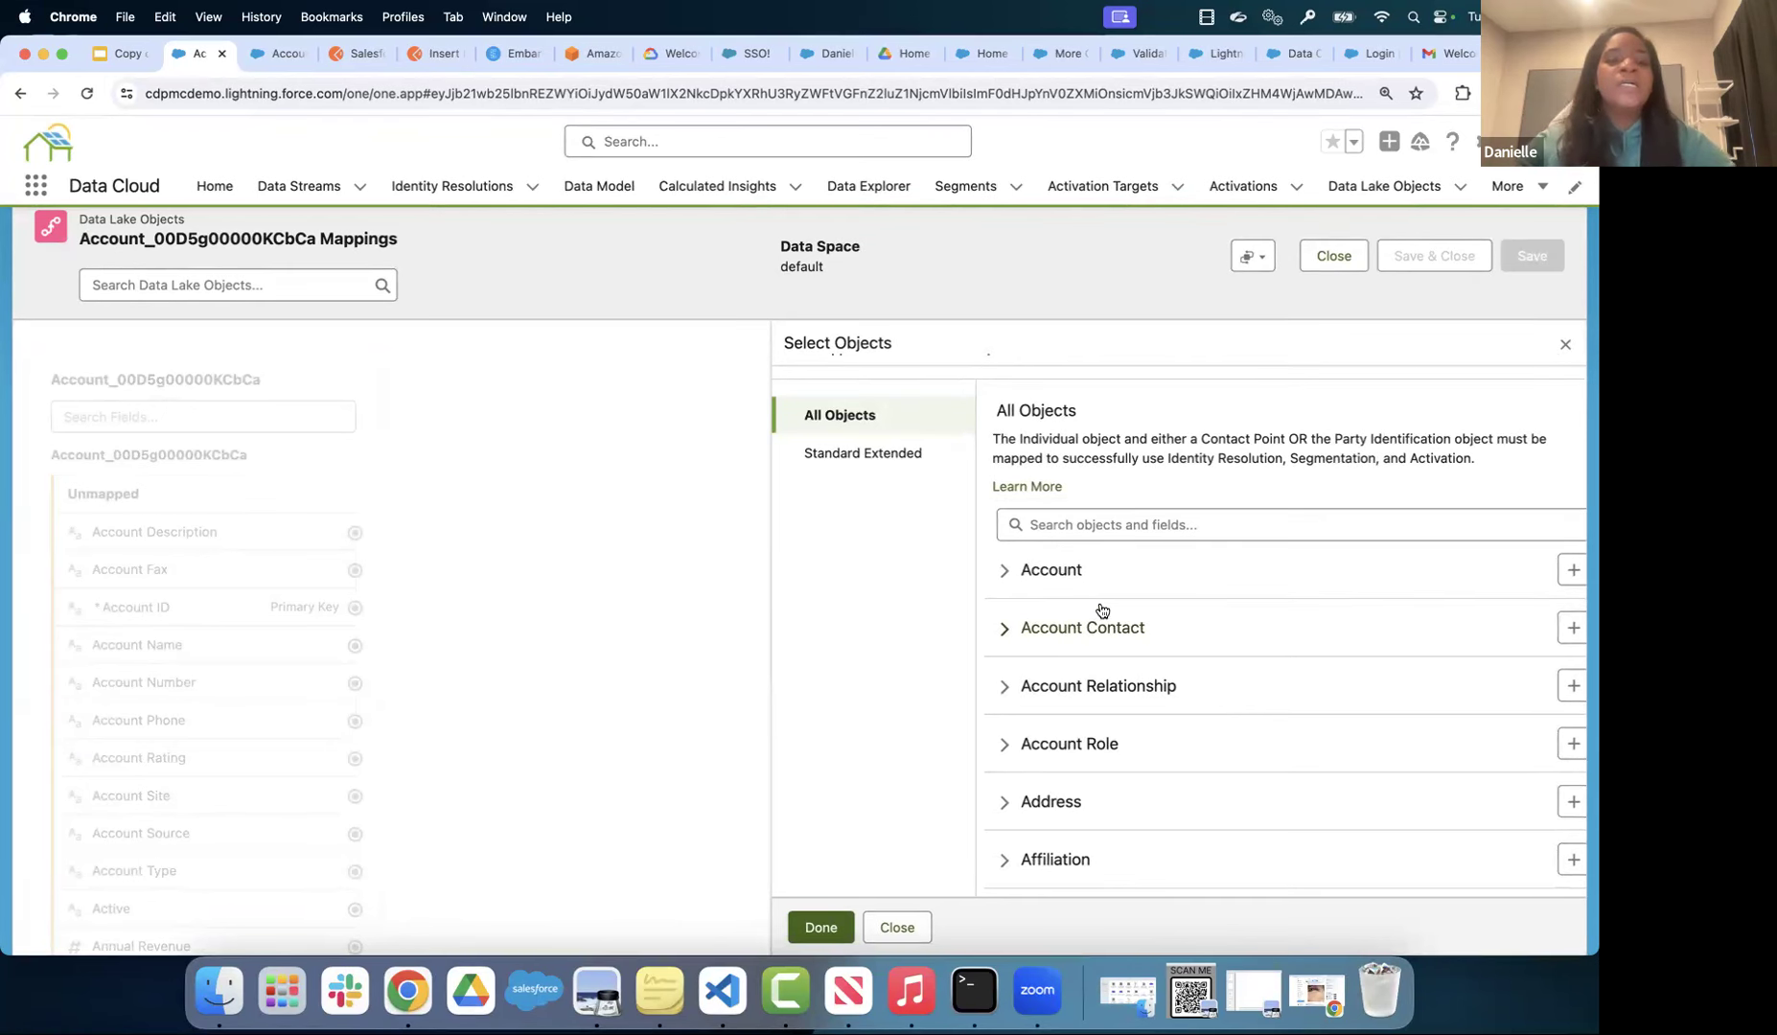
scroll(1102, 610, "up", 2)
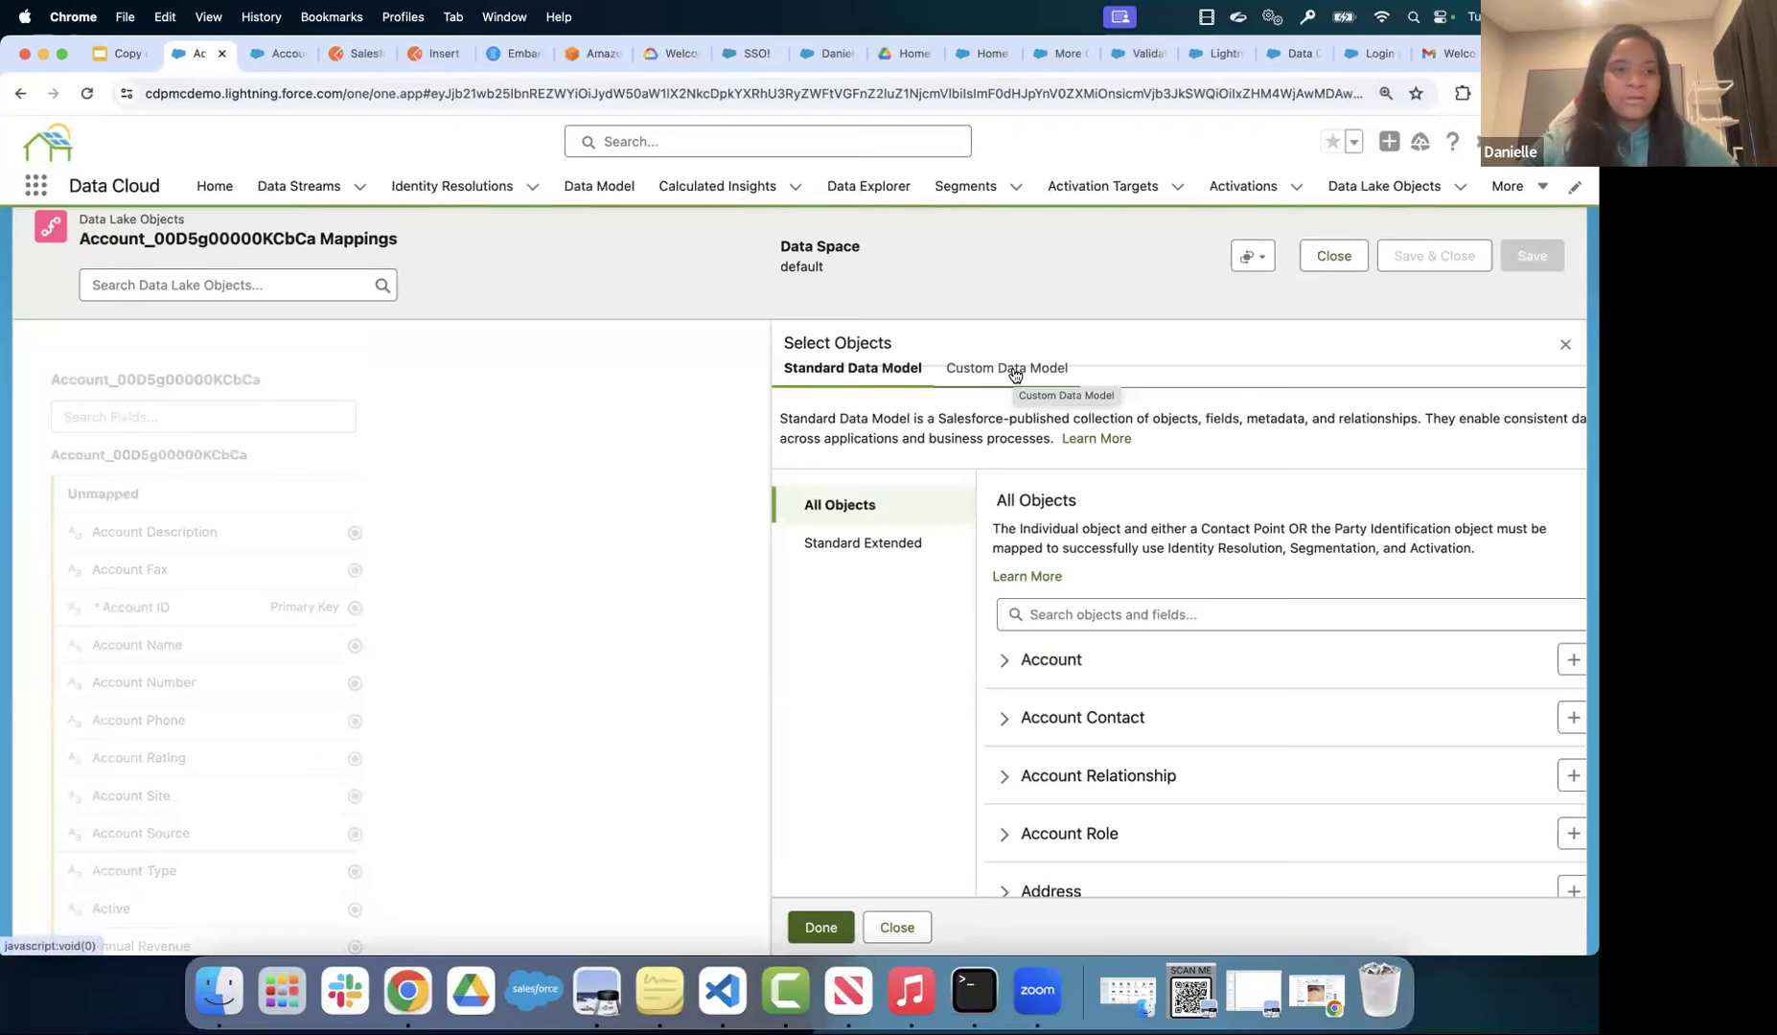
scroll(966, 690, "down", 7)
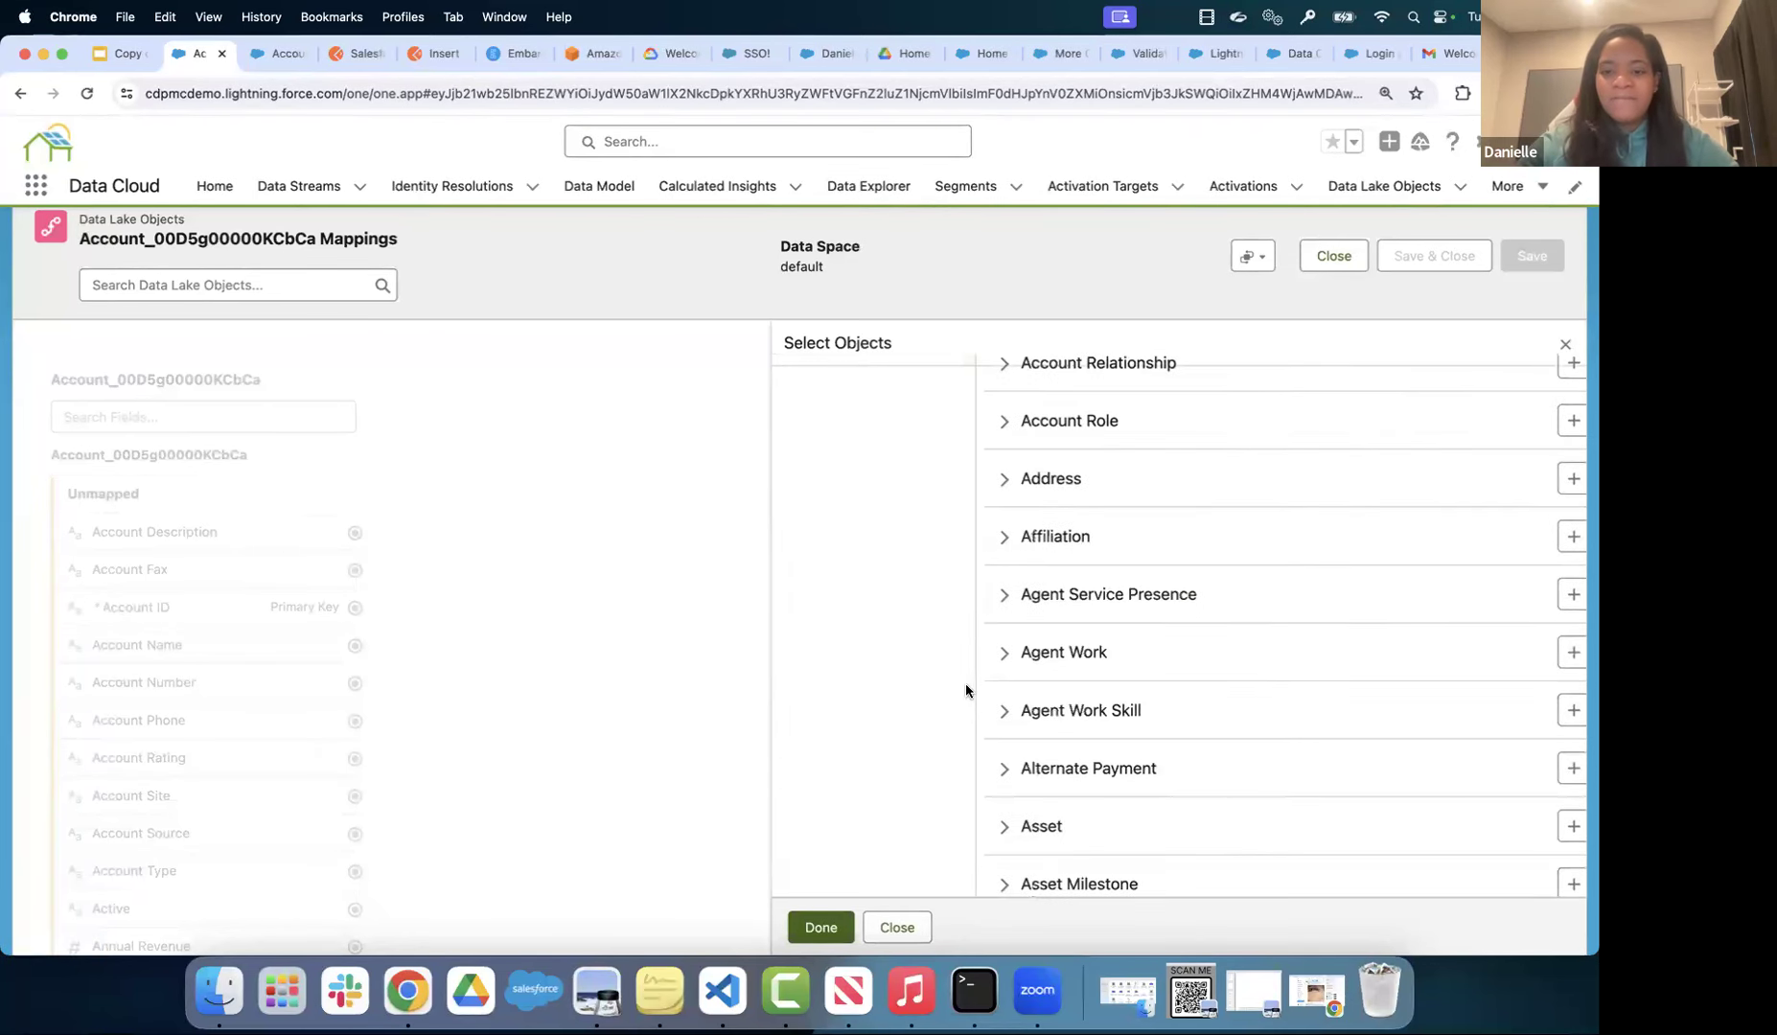
scroll(966, 690, "down", 15)
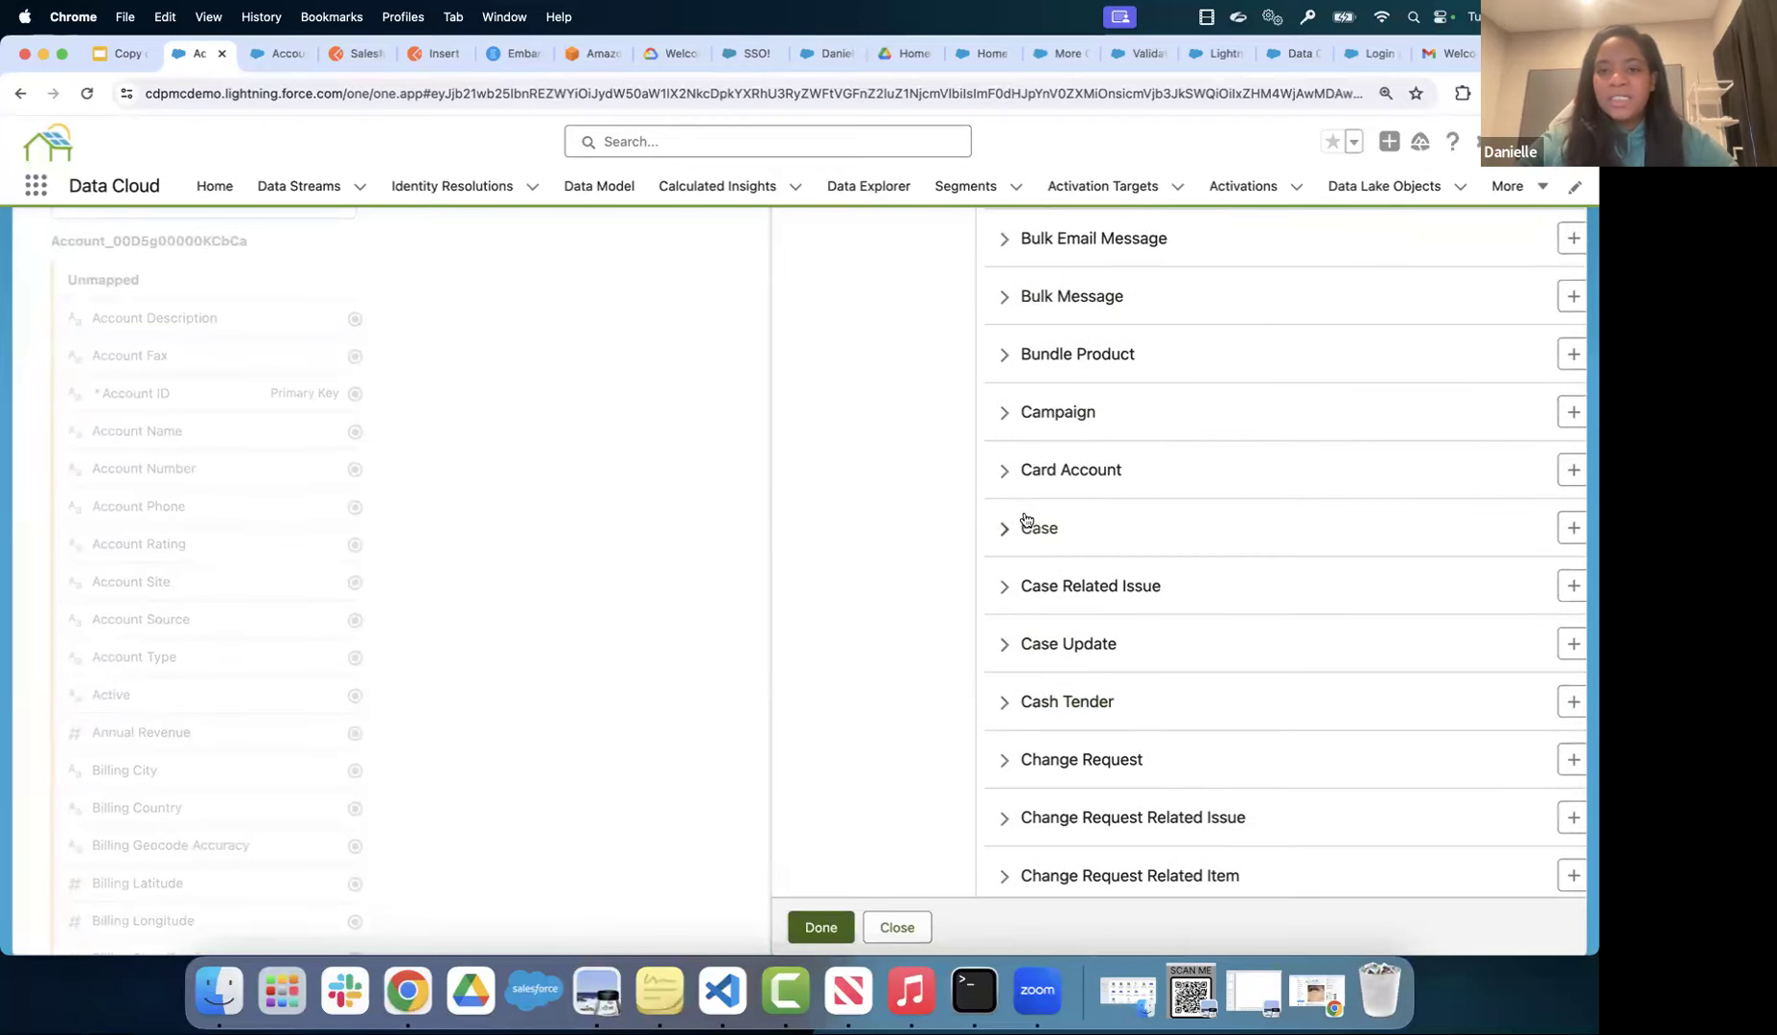
scroll(1024, 520, "up", 15)
scroll(1025, 518, "up", 10)
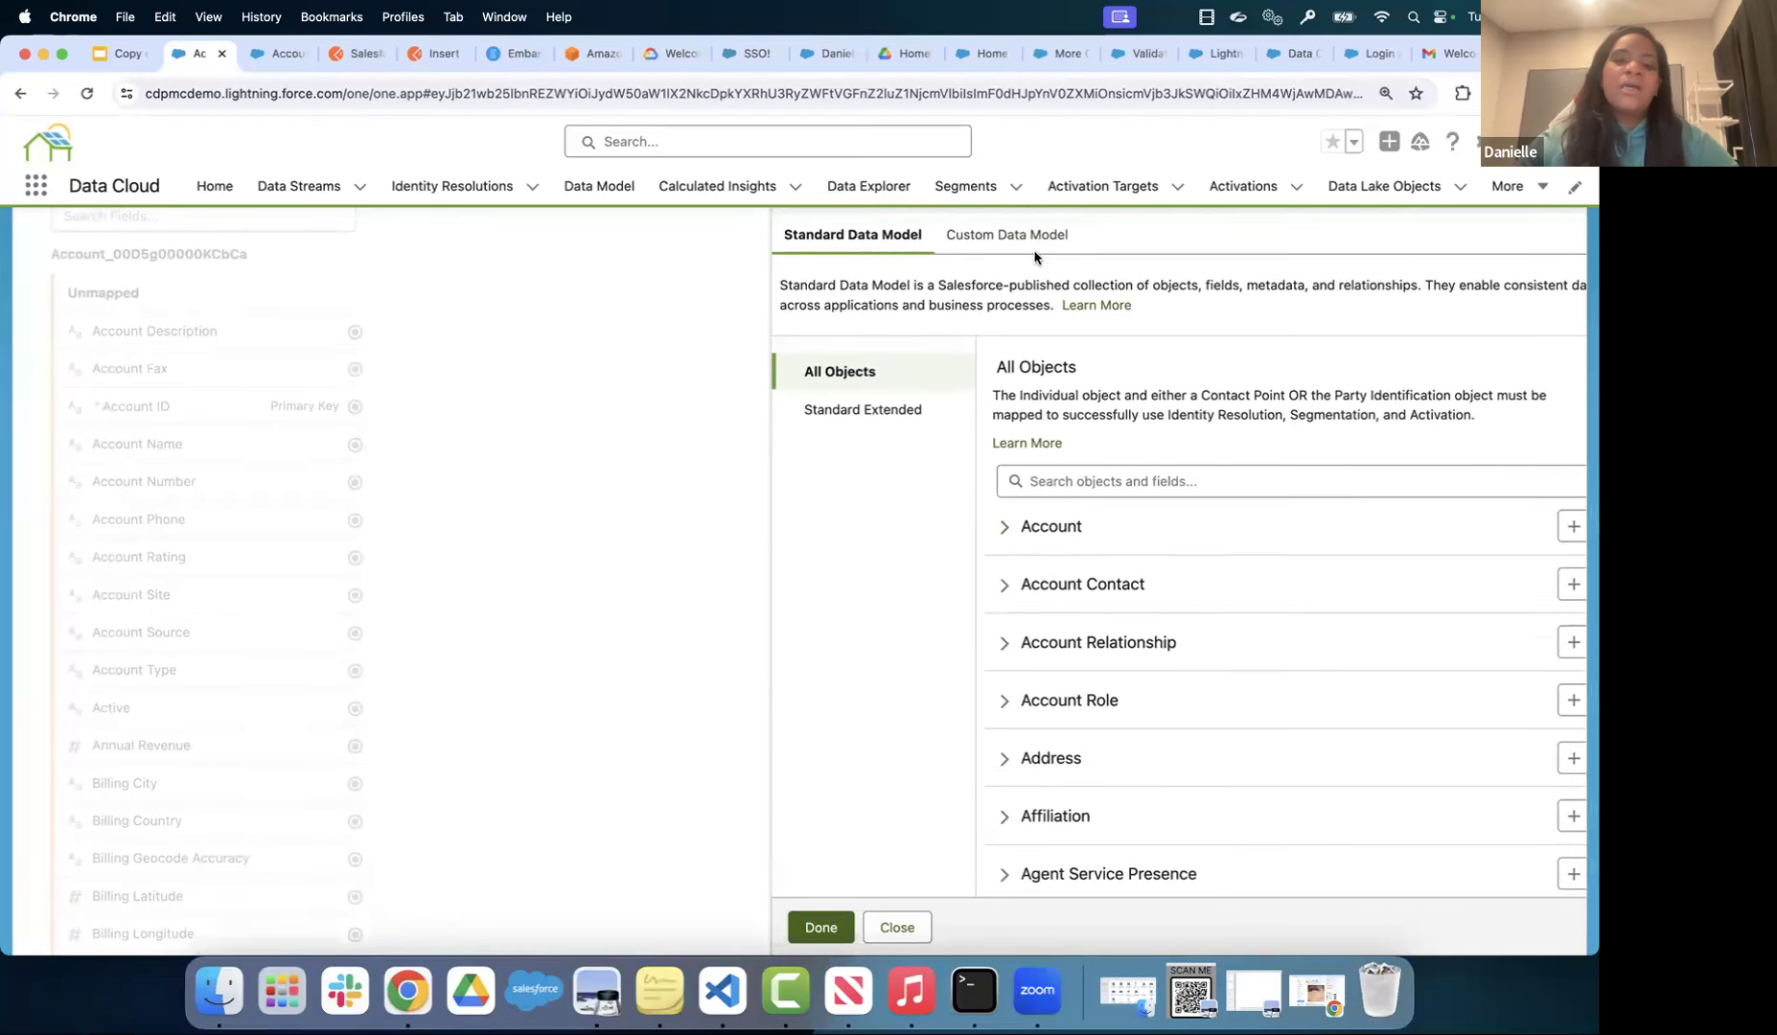
left_click(1030, 240)
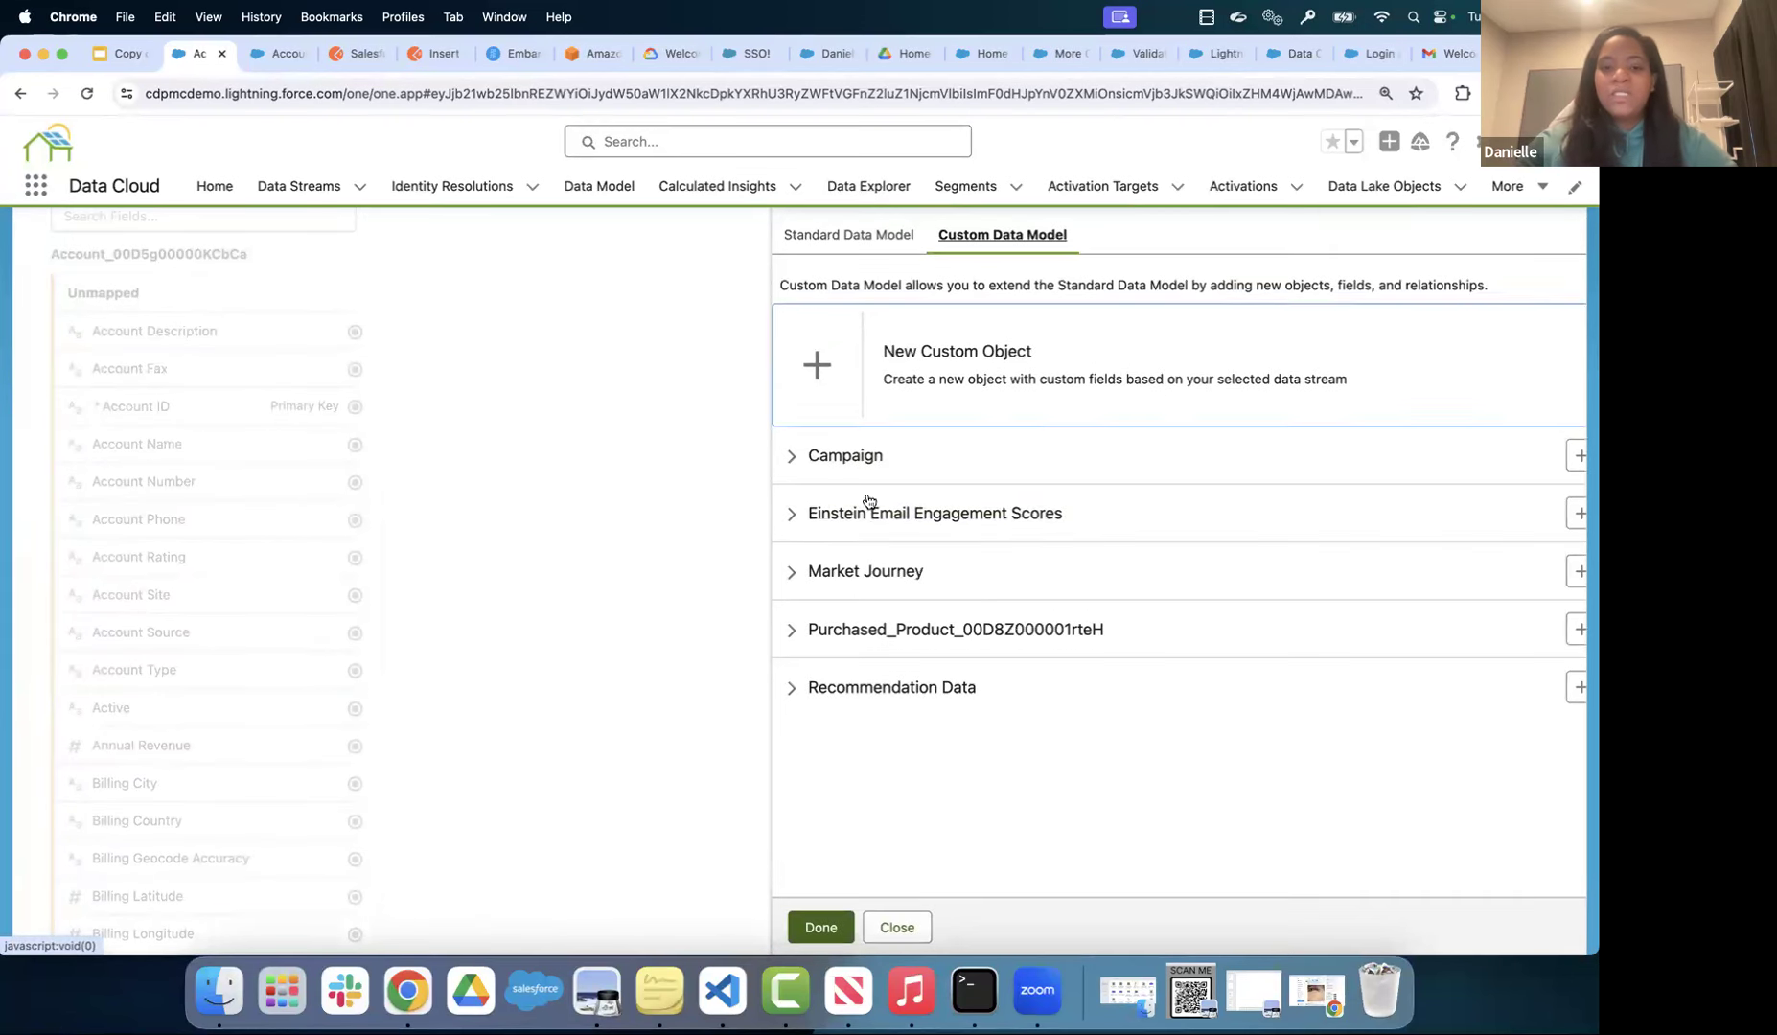
left_click(848, 241)
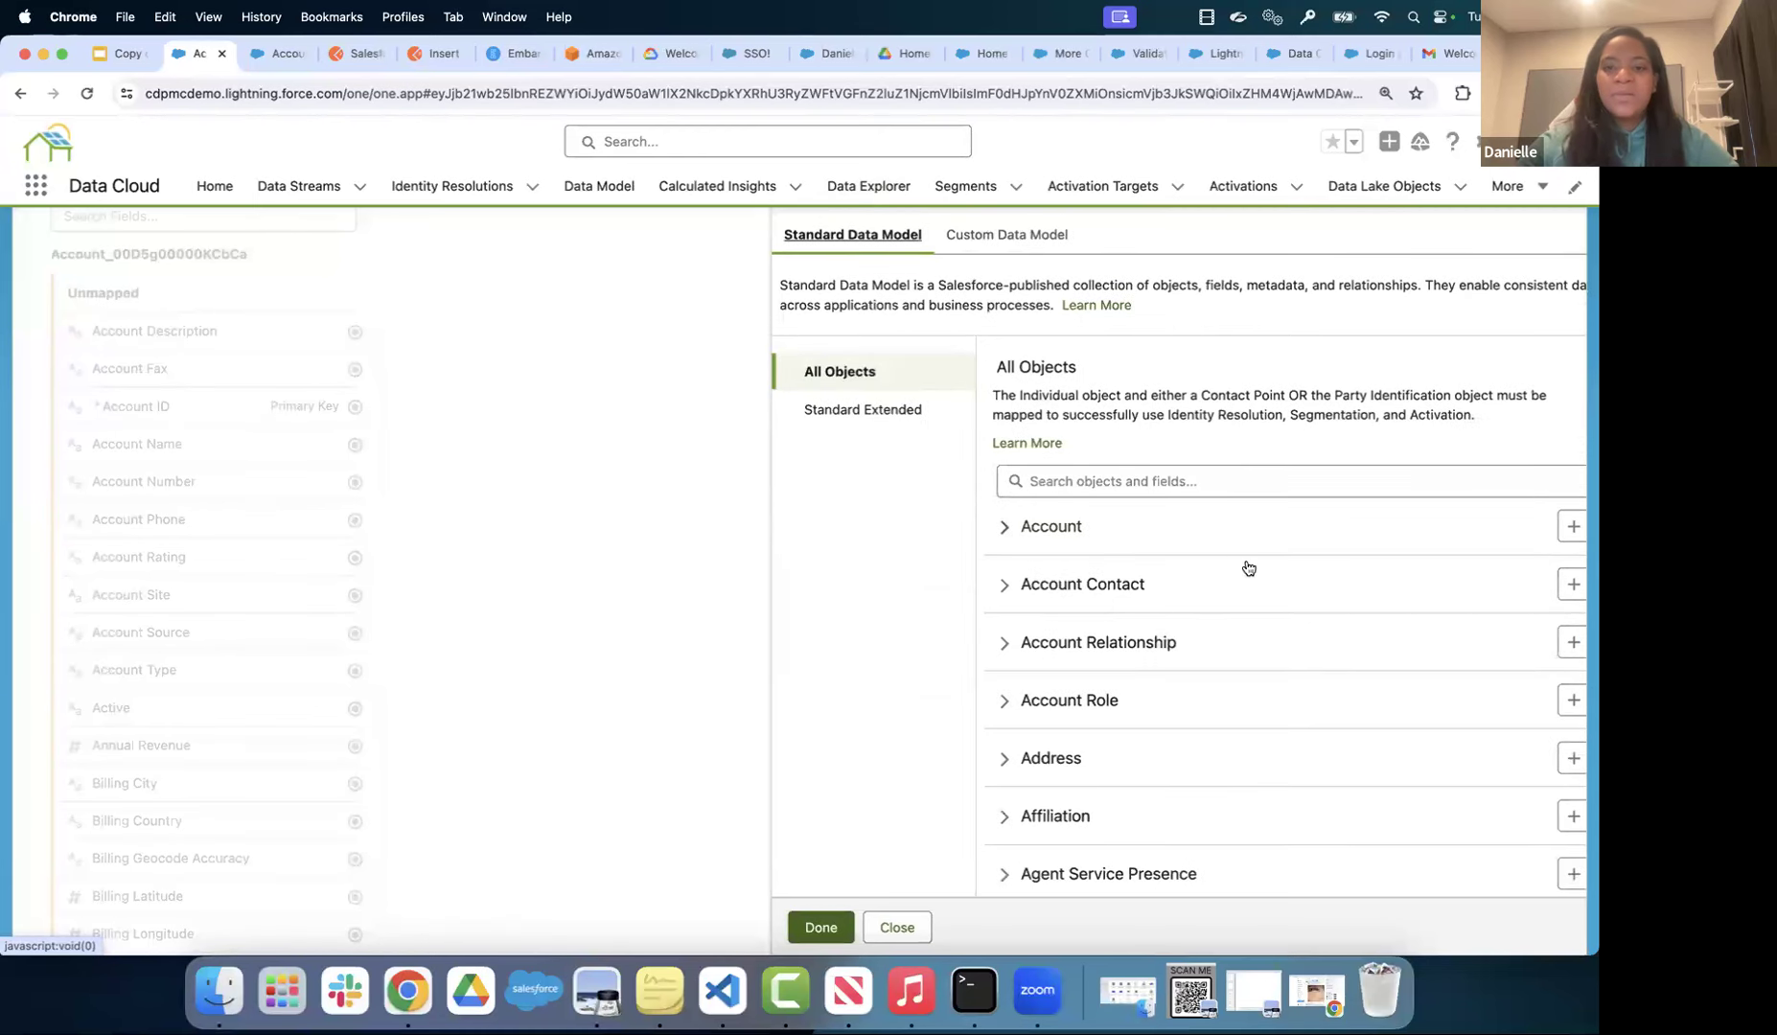
- Expand the standard Account object to review its fields and add it as the target
scroll(1135, 661, "down", 1)
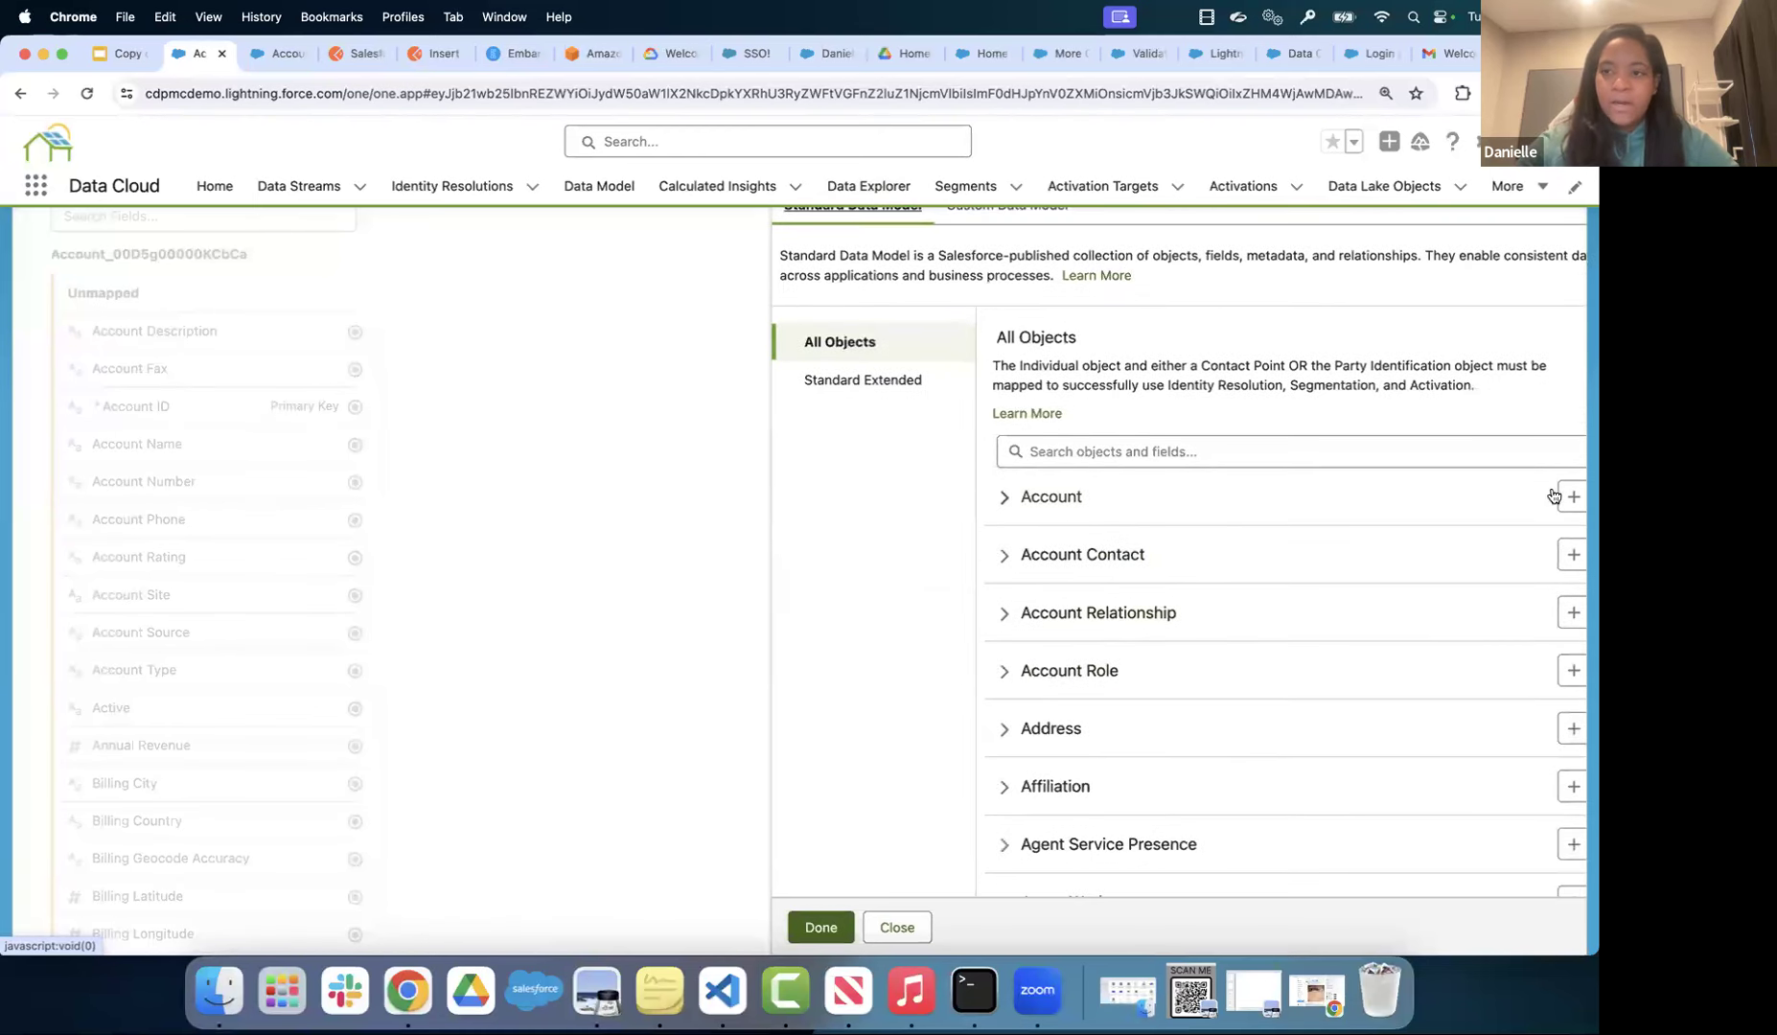
left_click(1005, 497)
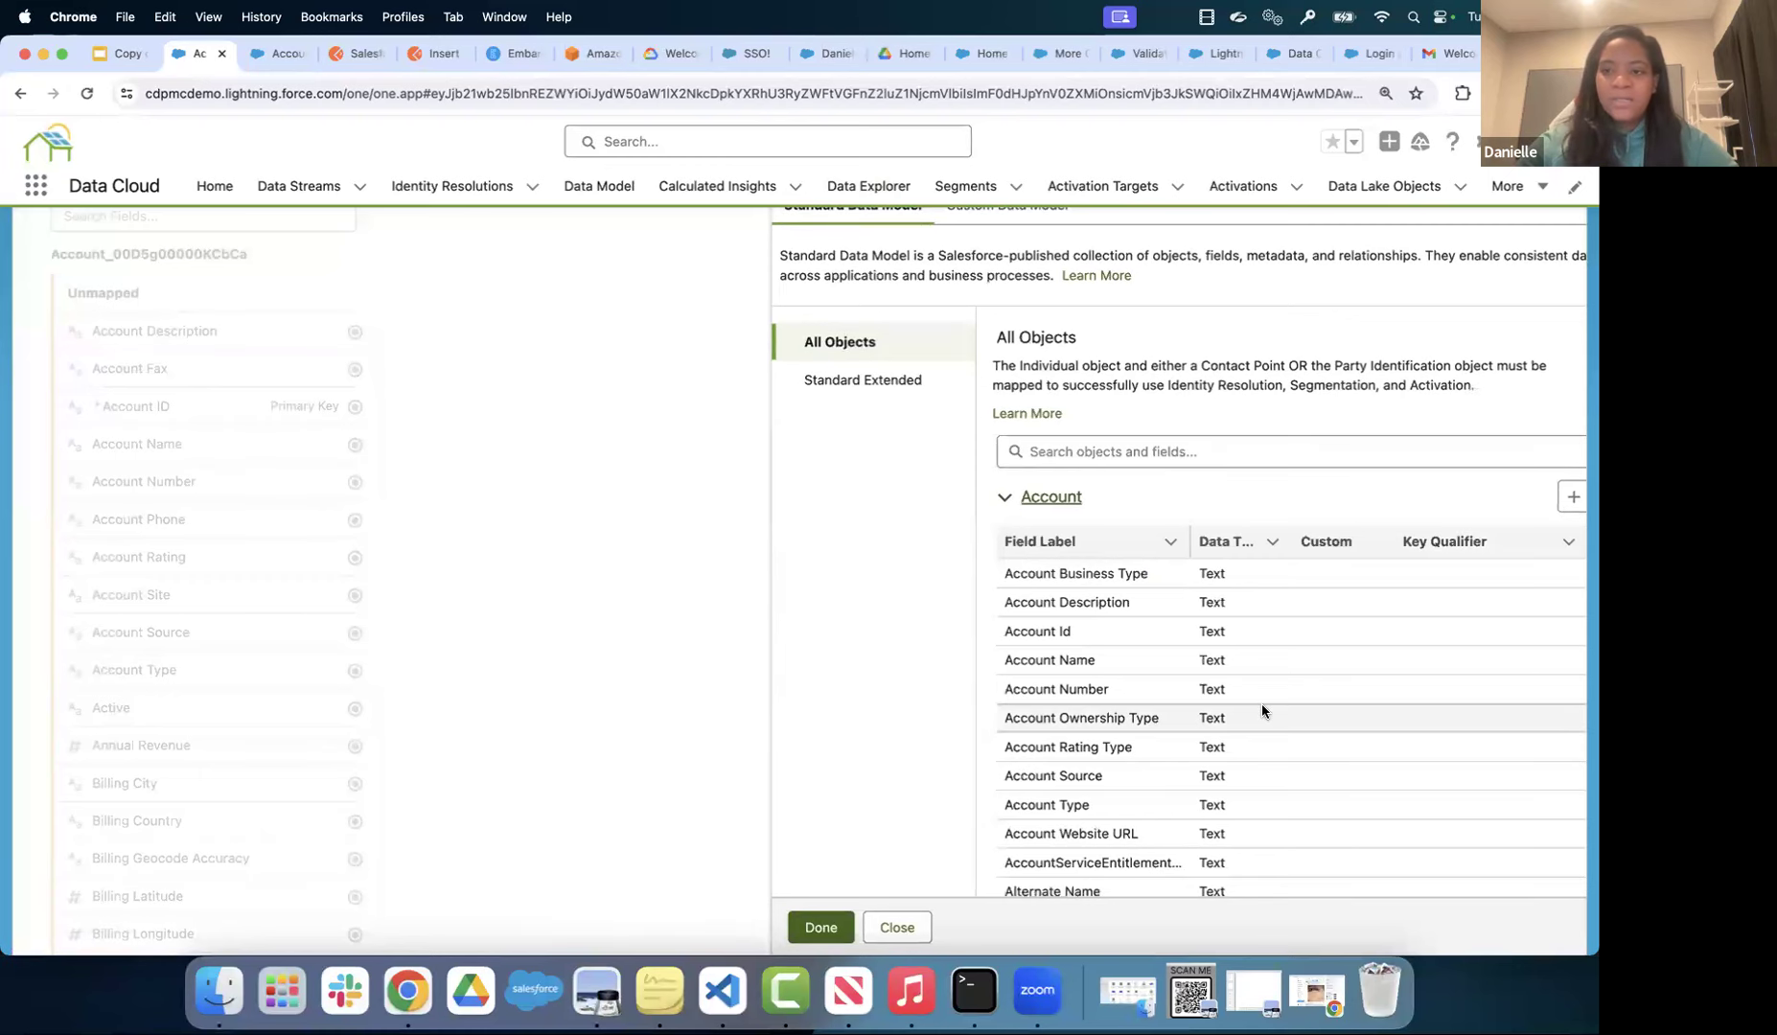
scroll(1262, 711, "down", 12)
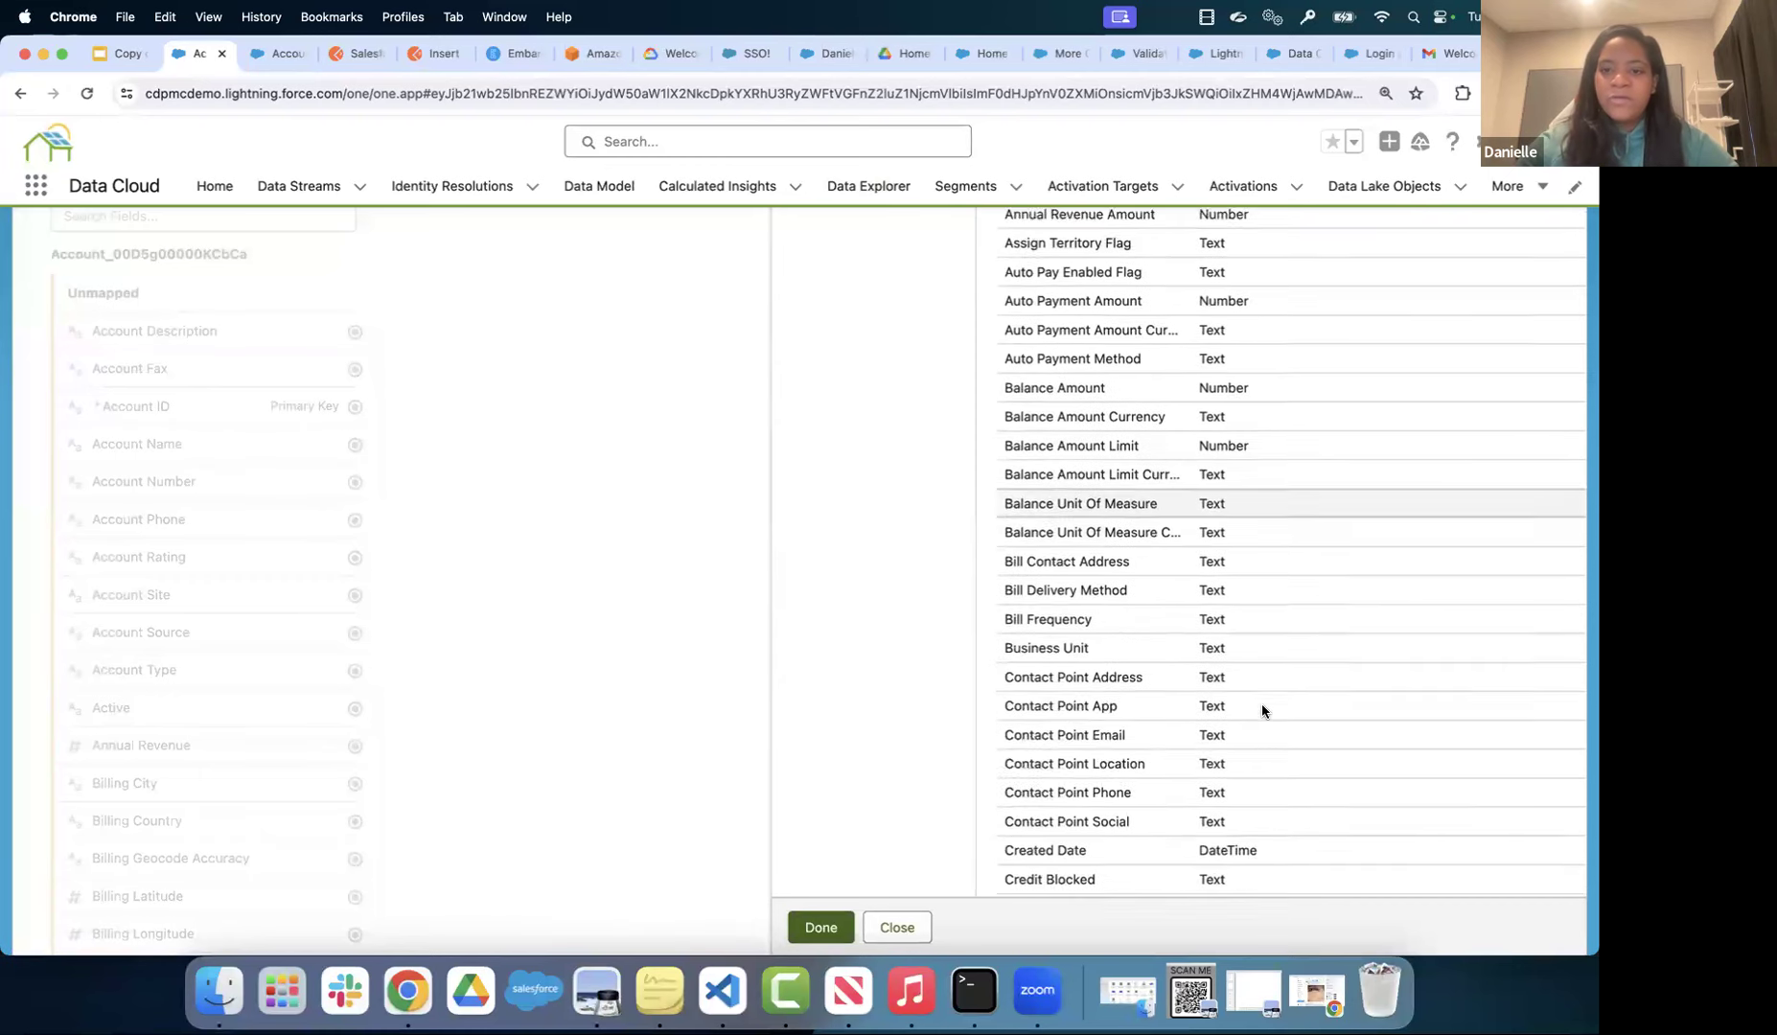
scroll(1263, 711, "down", 20)
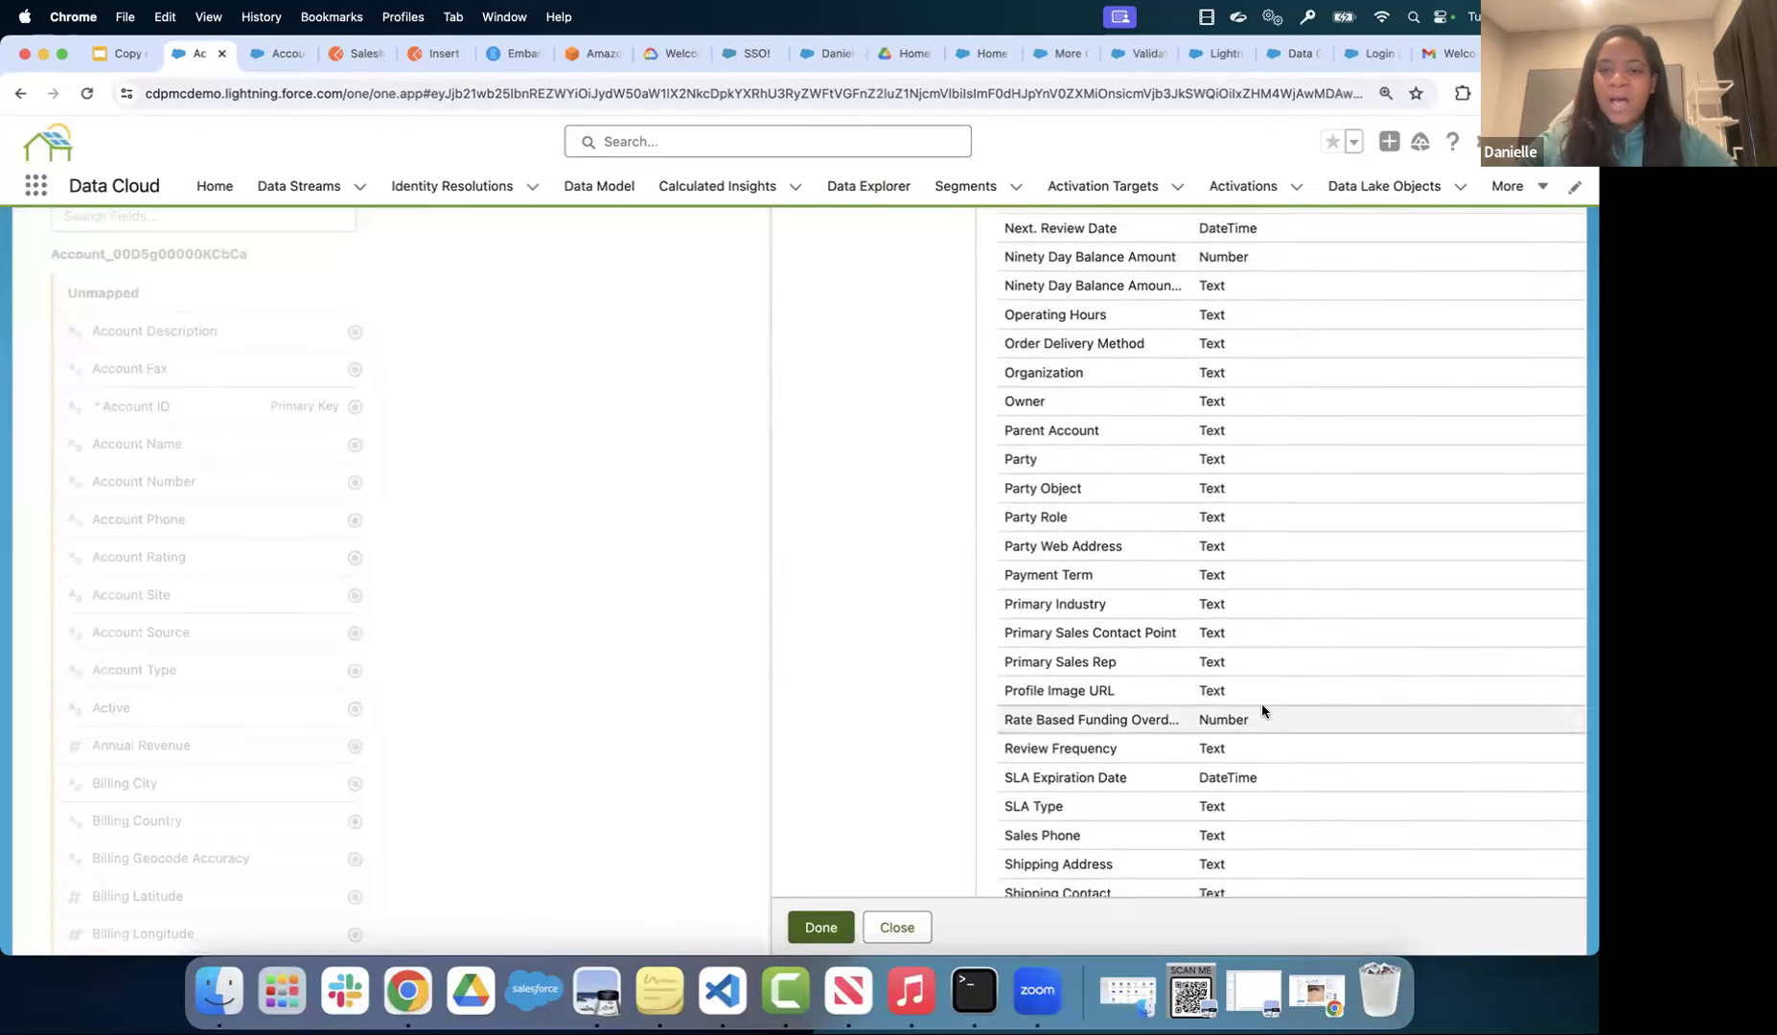
scroll(1263, 710, "down", 10)
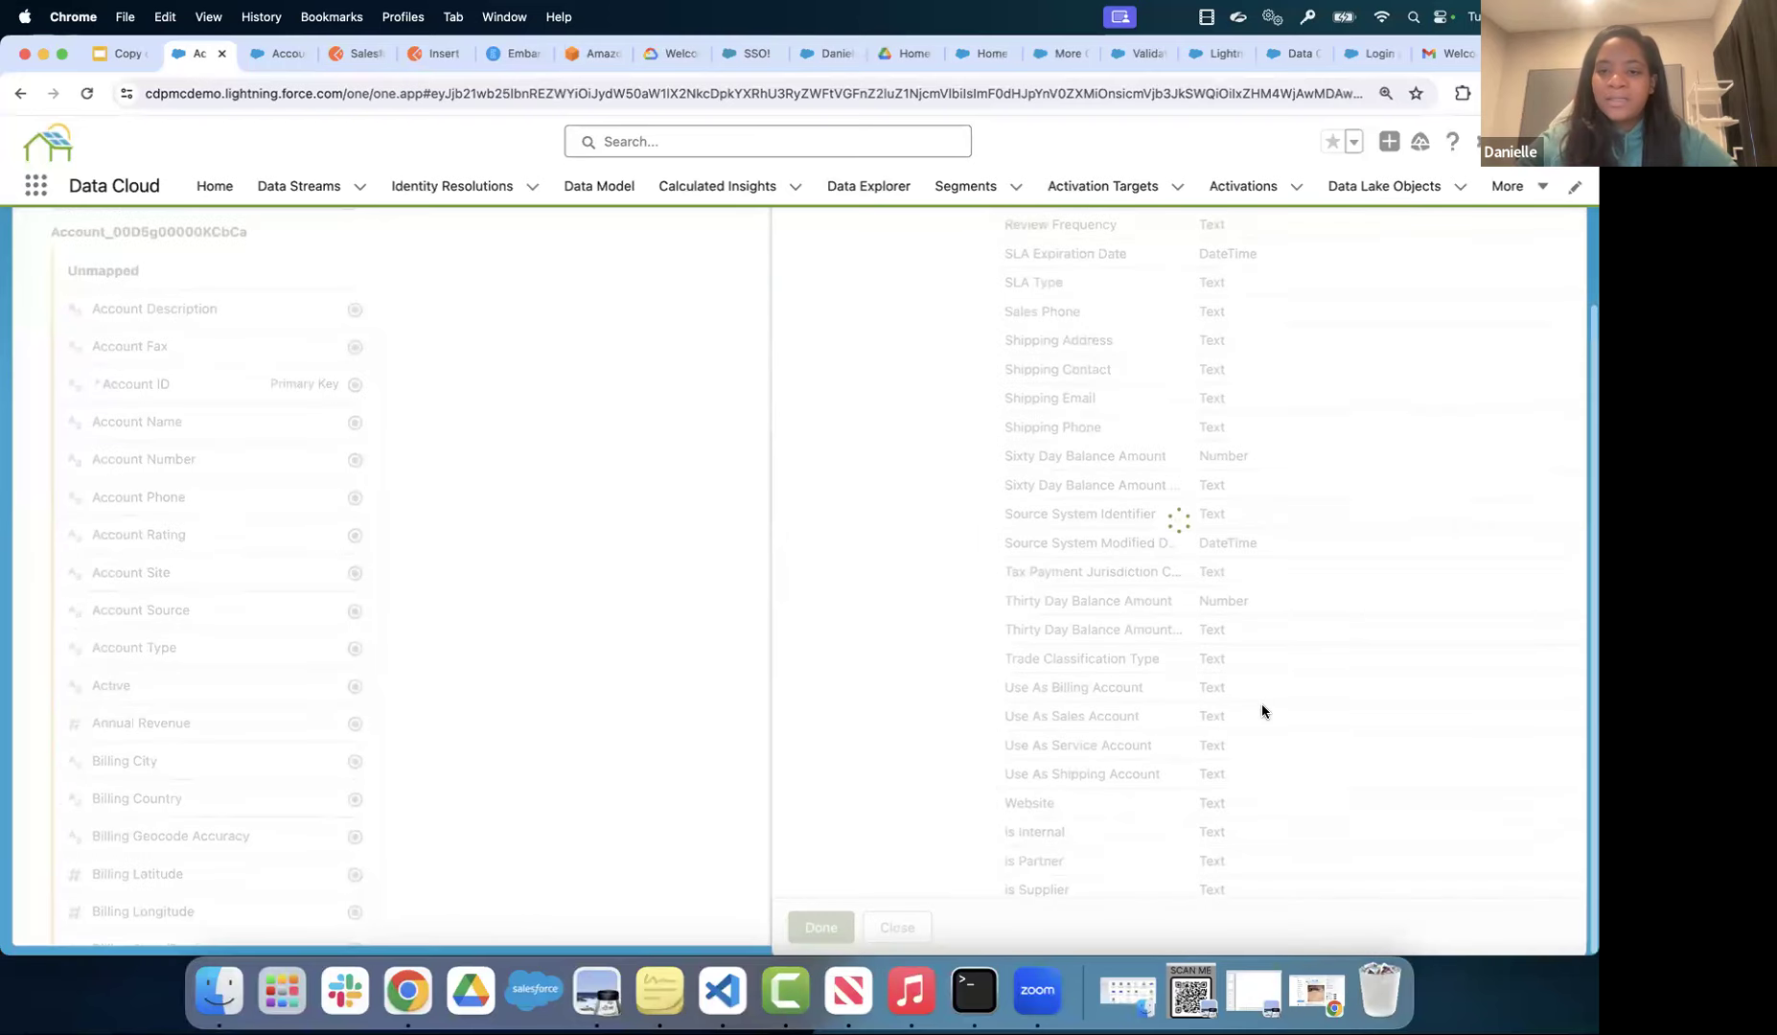
scroll(1263, 710, "down", 8)
scroll(1263, 711, "up", 15)
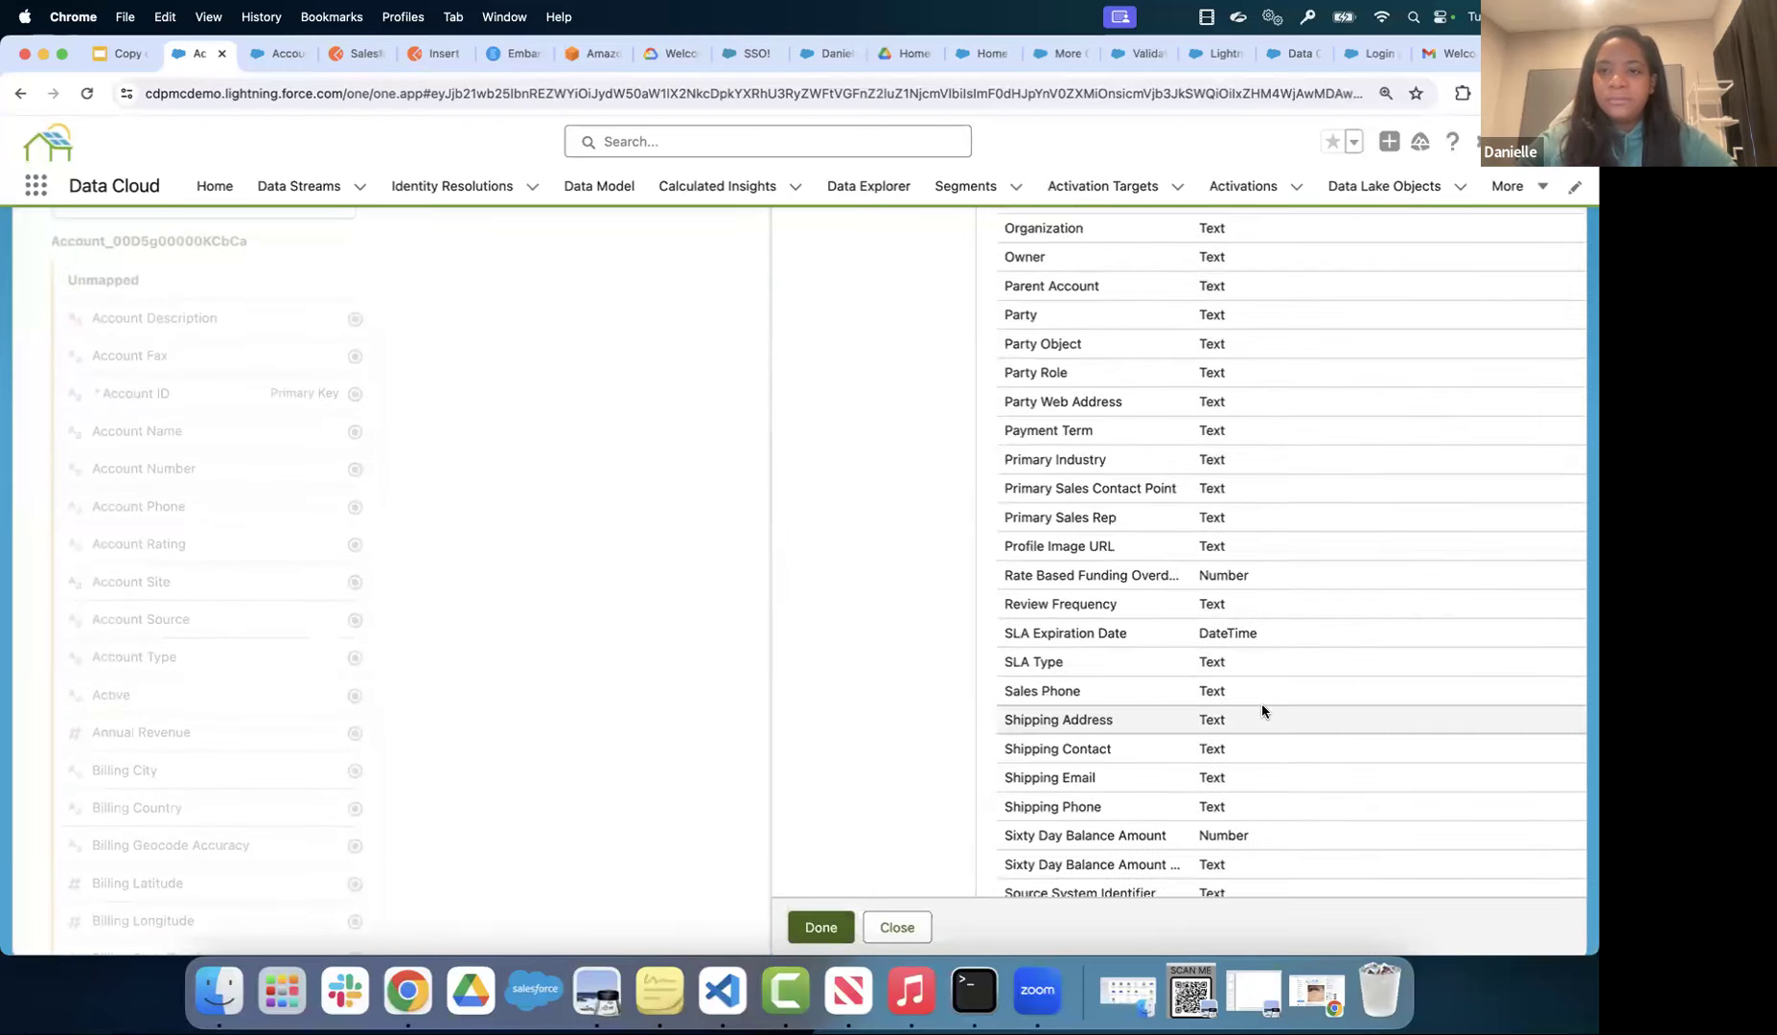
scroll(1263, 710, "up", 20)
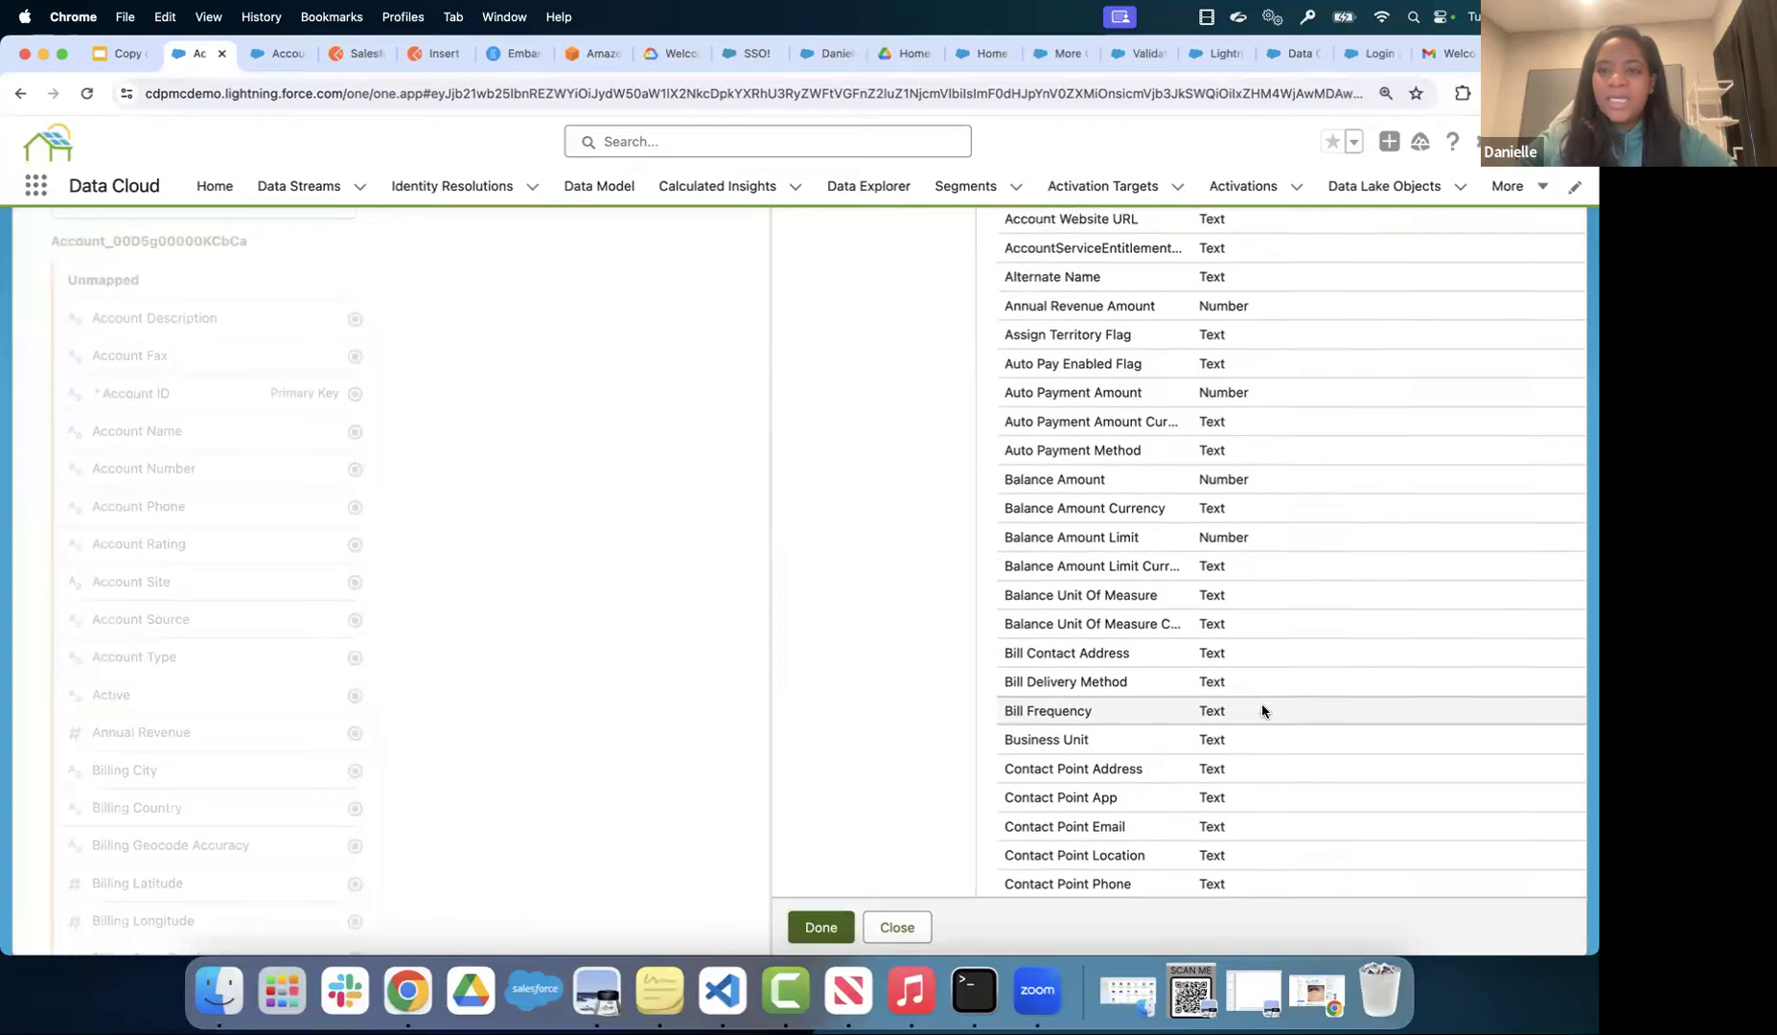
scroll(1262, 710, "up", 12)
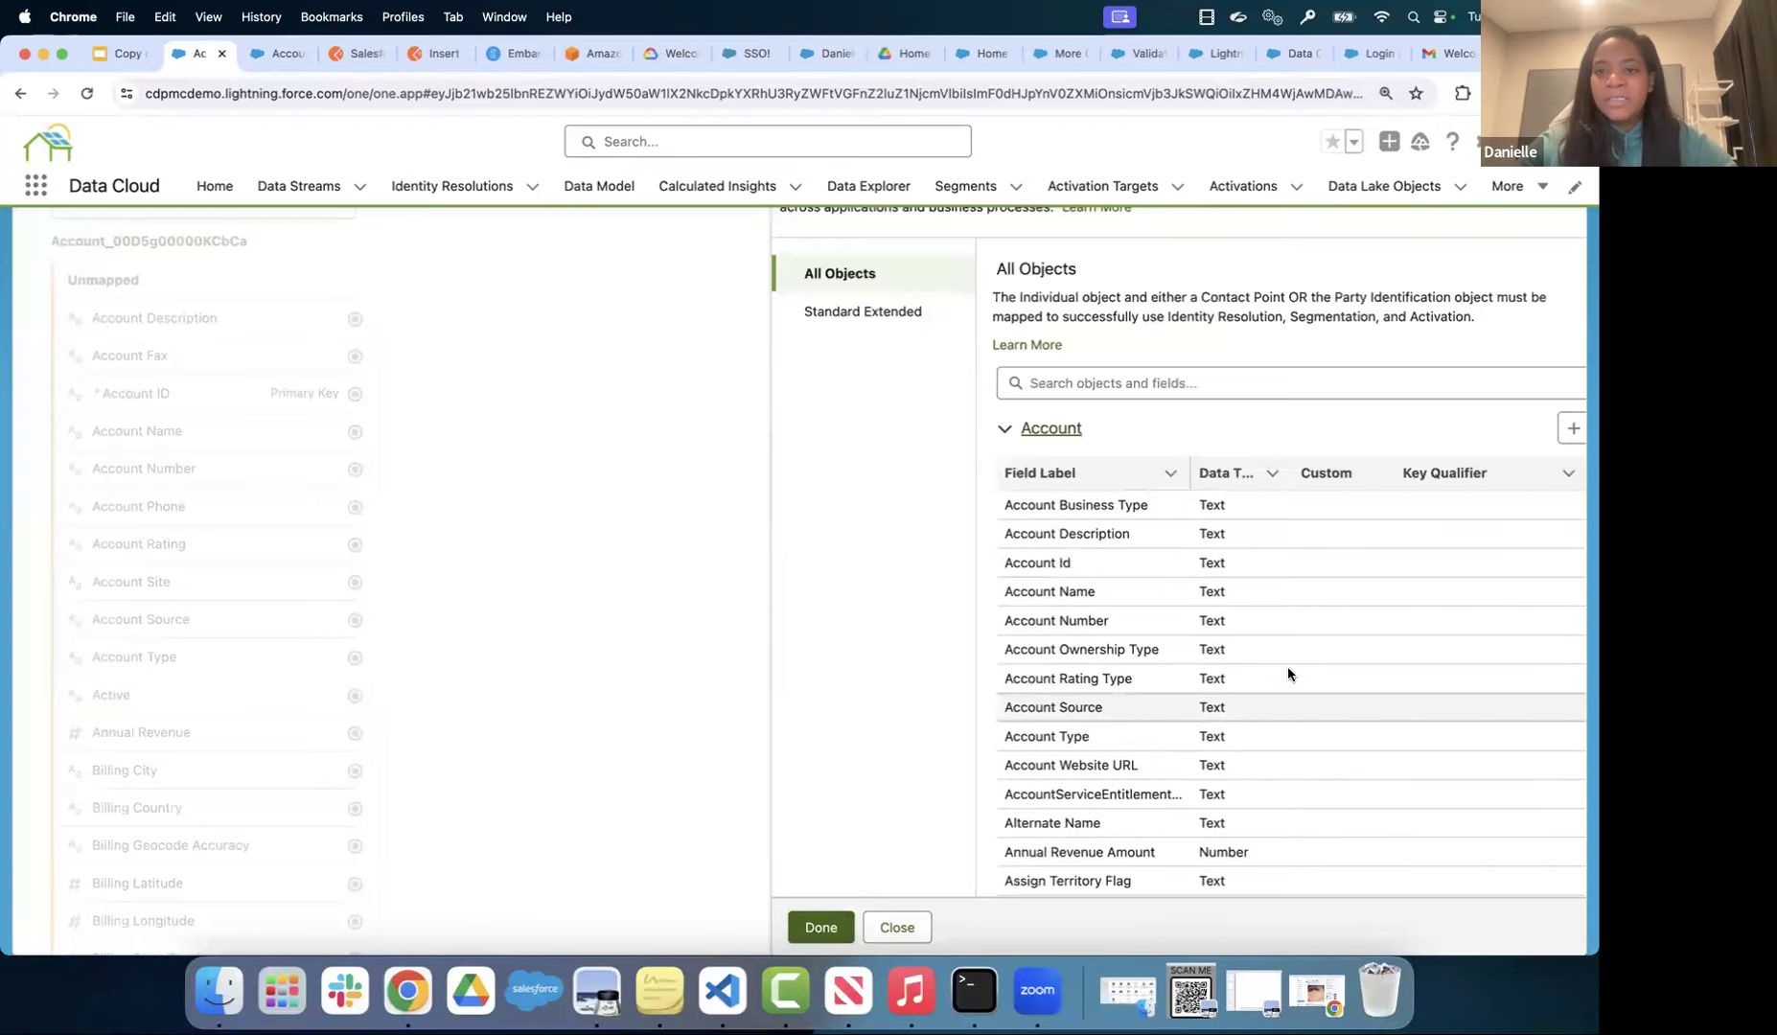
left_click(1573, 430)
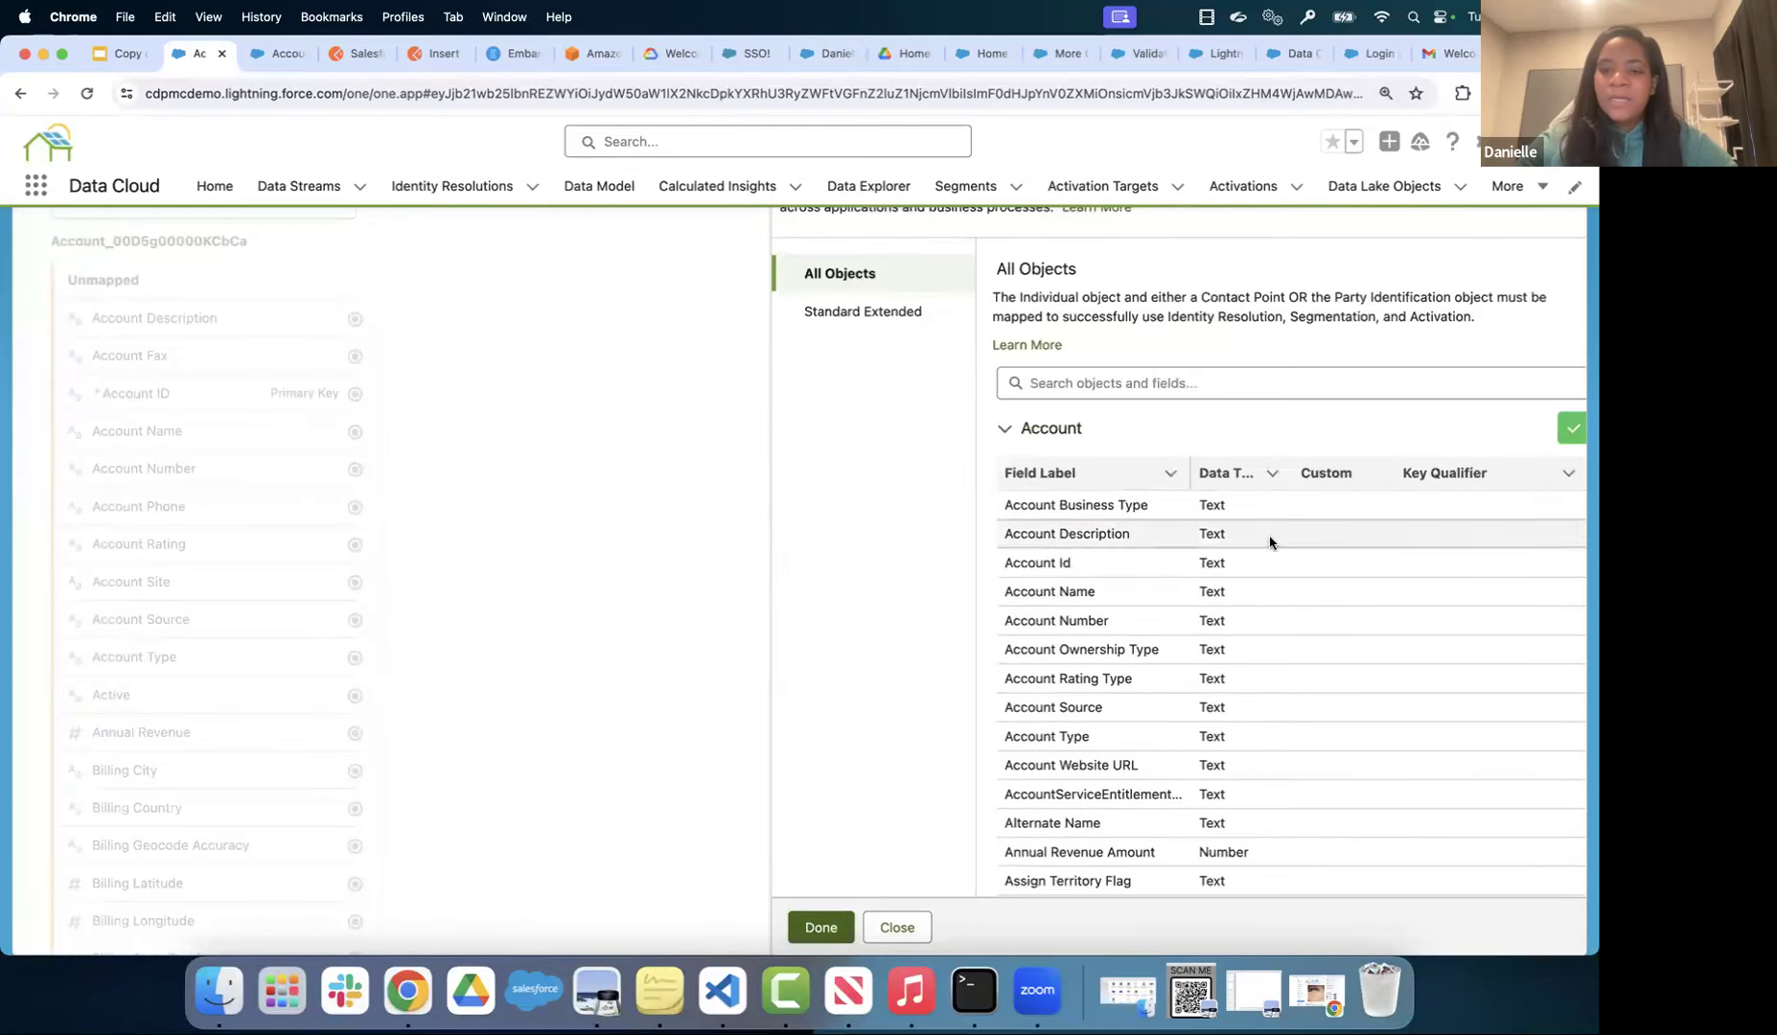
- Confirm Account as the target and save the nine Einstein-generated field mappings
left_click(816, 926)
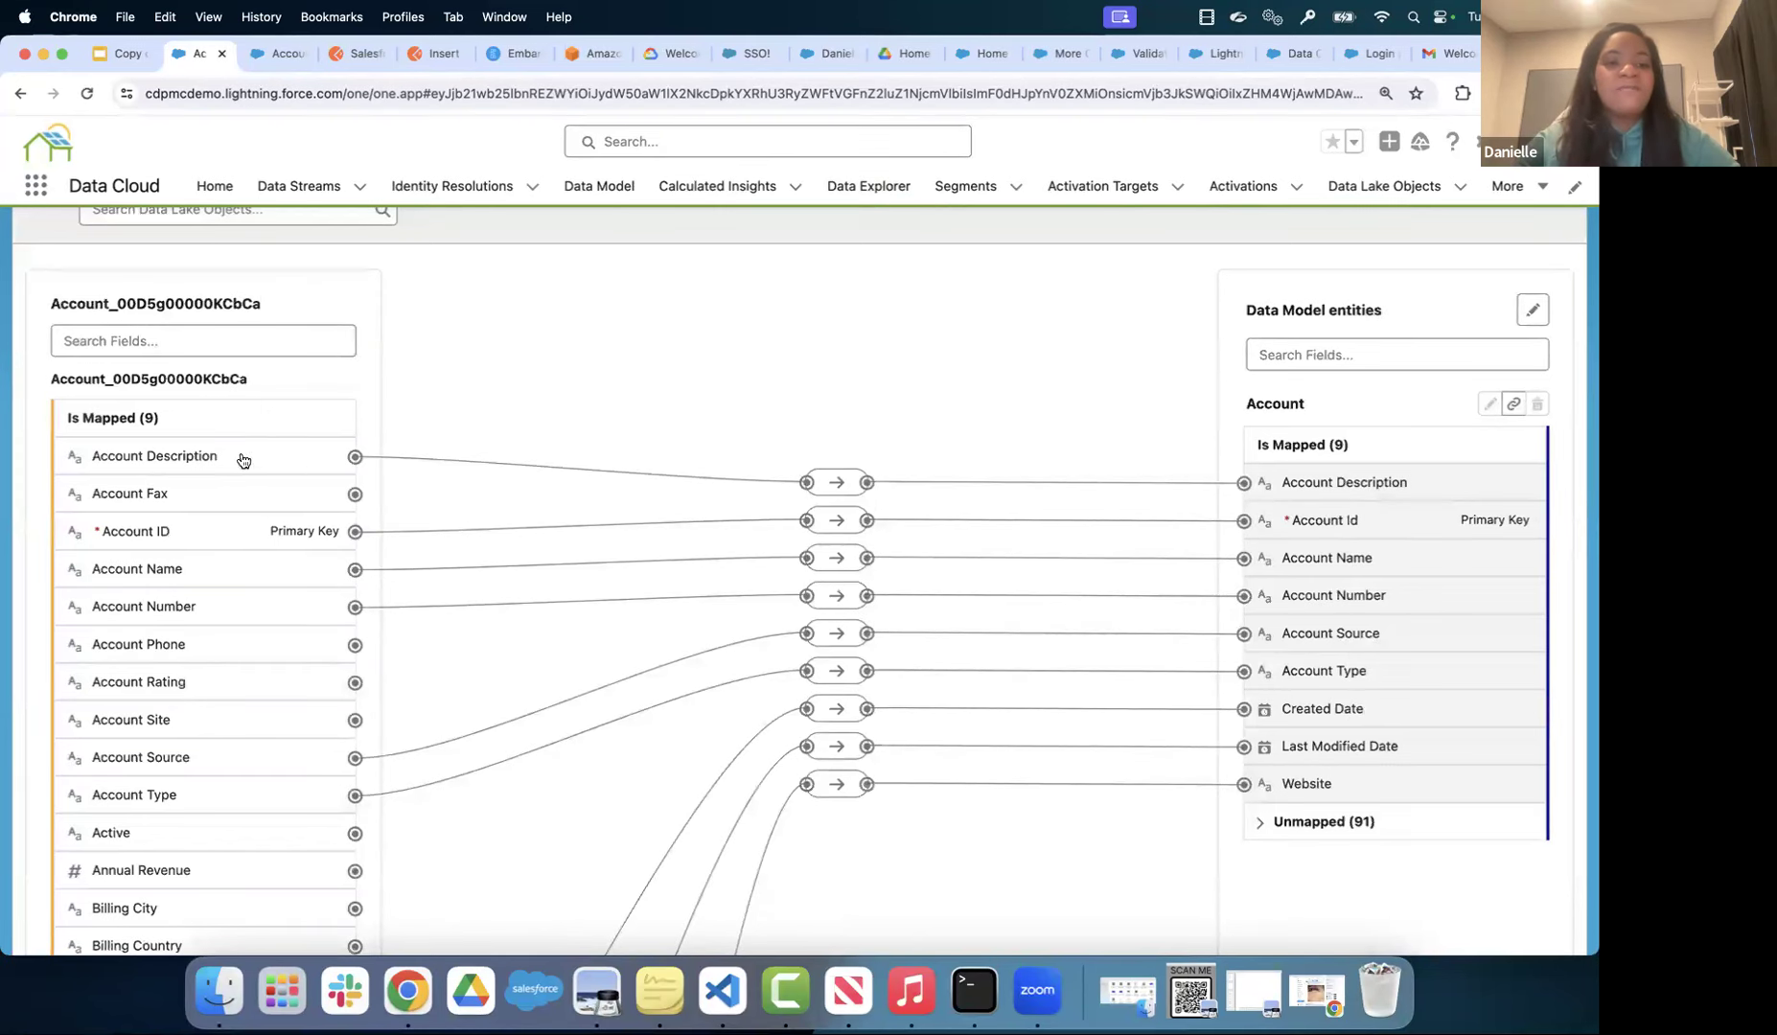
left_click(1258, 826)
scroll(1238, 802, "down", 2)
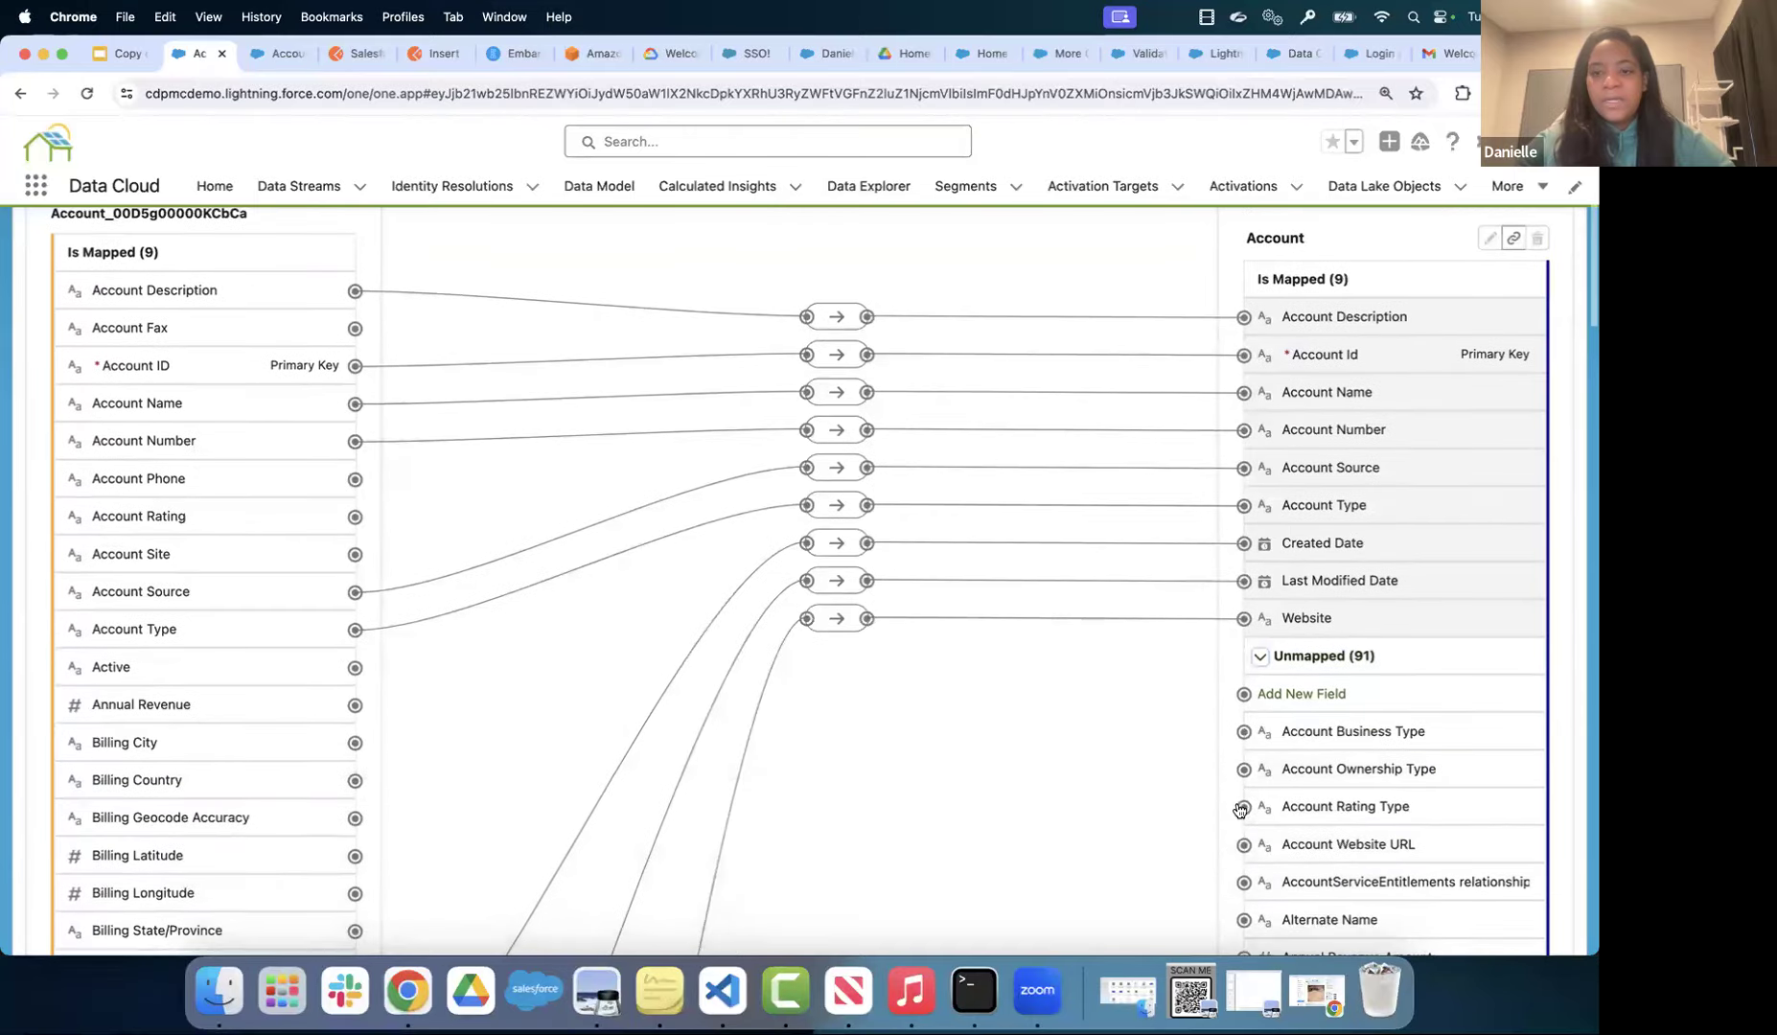
scroll(1285, 677, "up", 3)
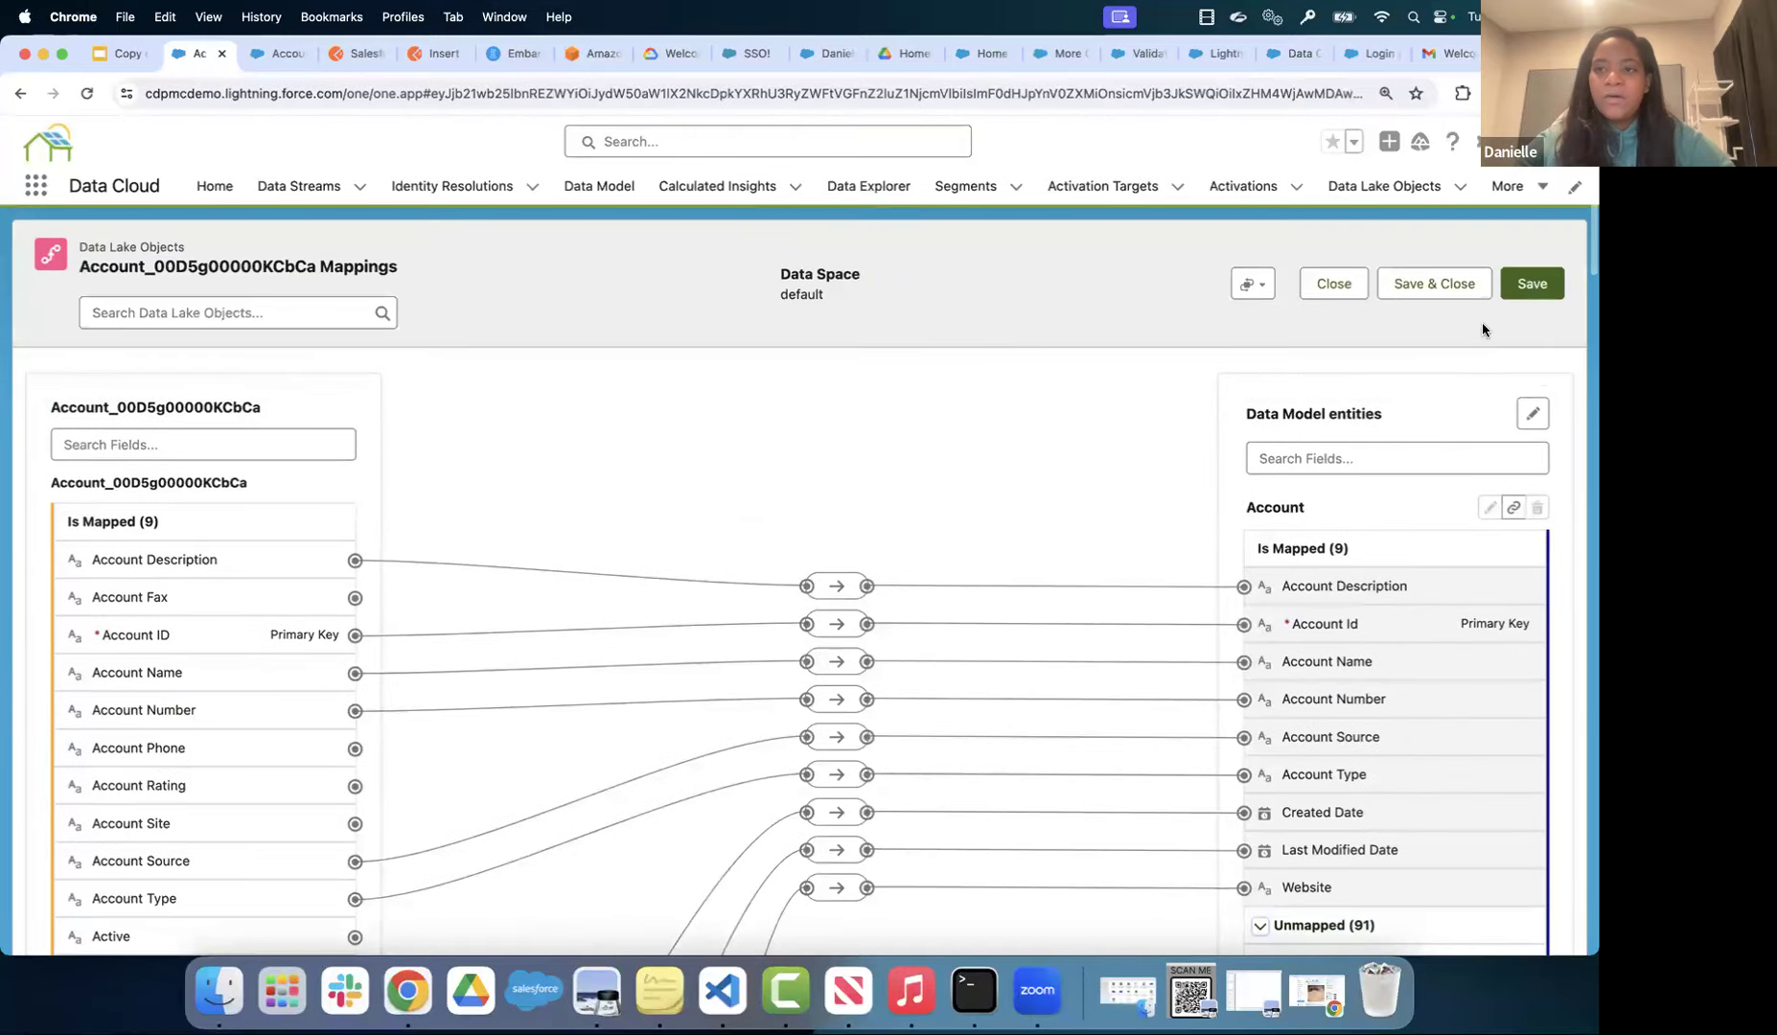
left_click(1537, 283)
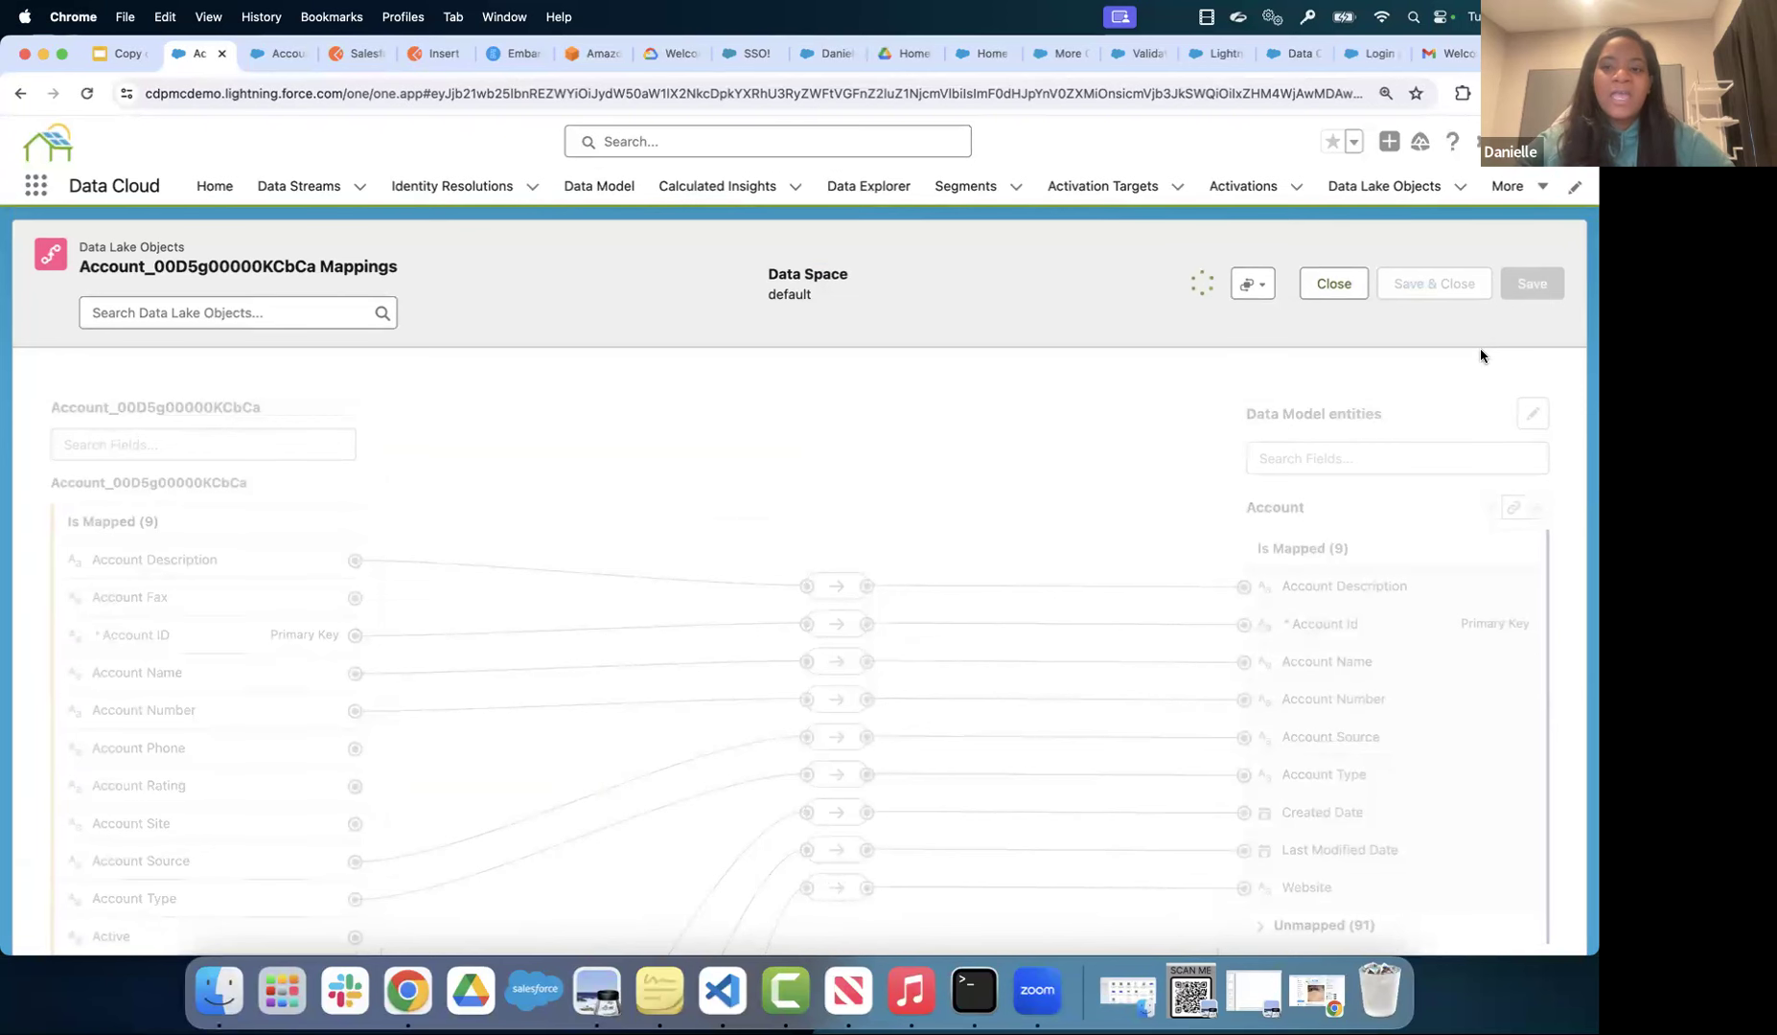
- Expand the 91 unmapped Account fields and start adding a new field
scroll(1271, 663, "down", 3)
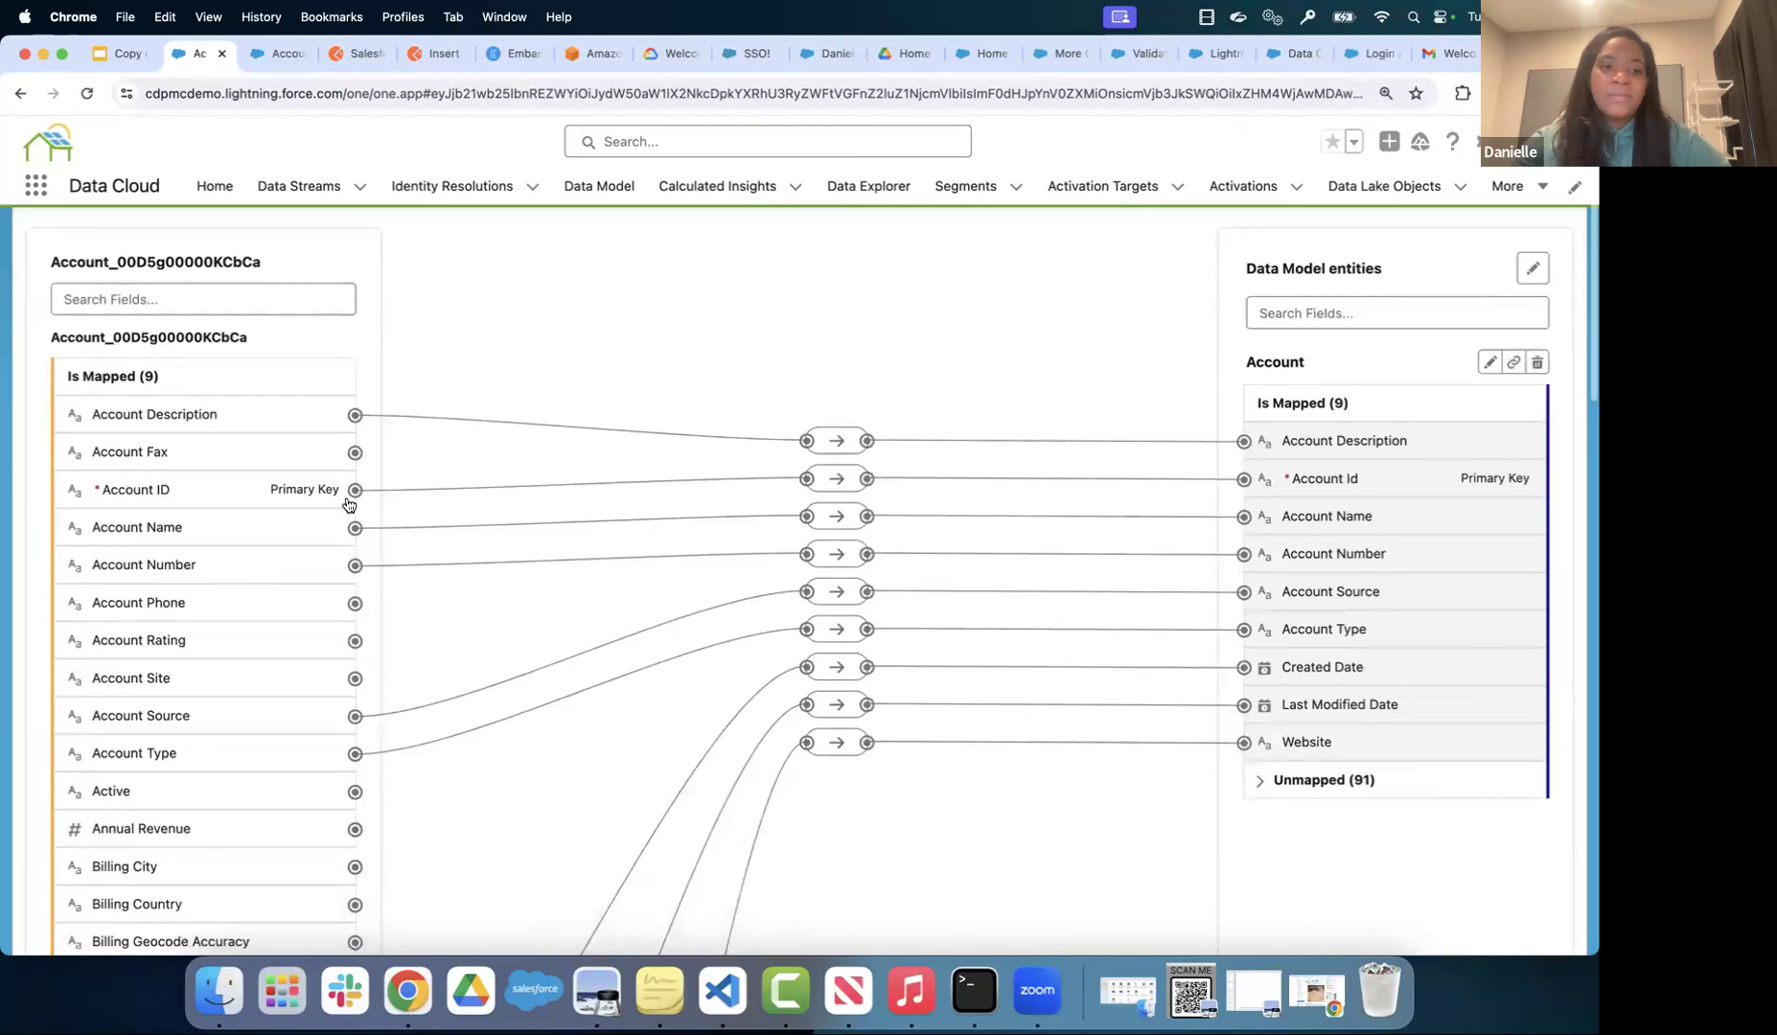
left_click(1261, 784)
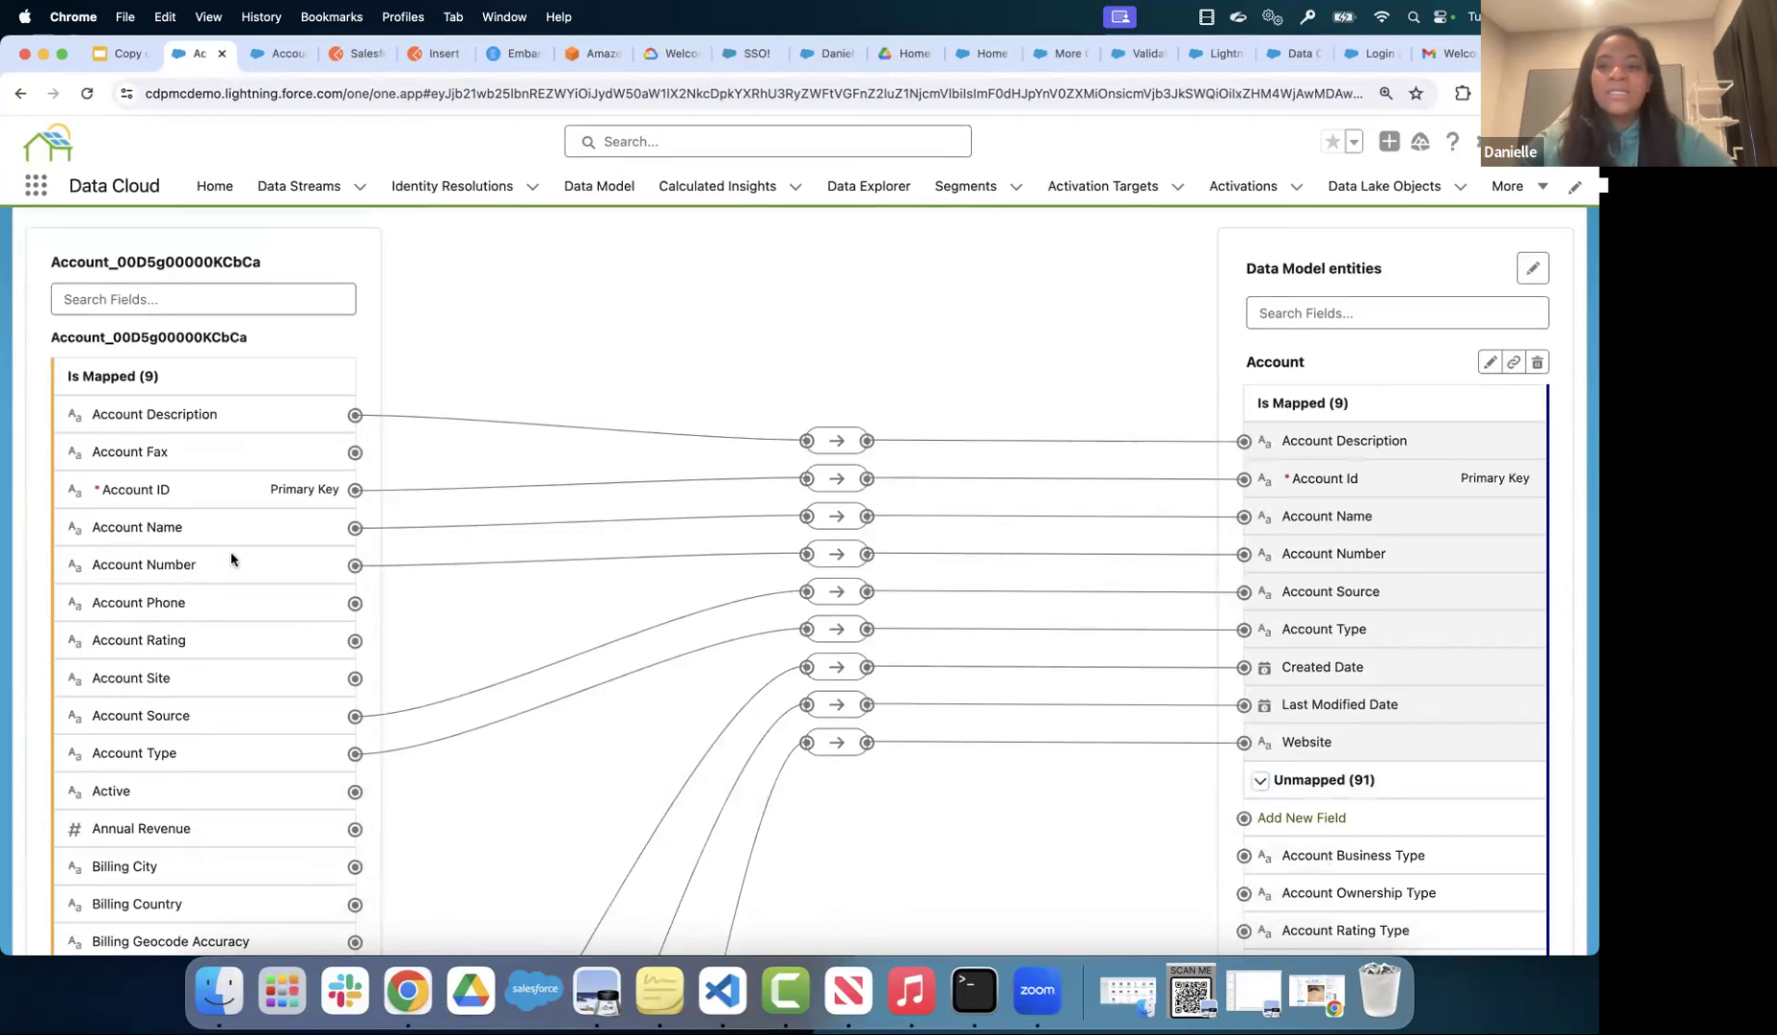
scroll(1046, 614, "down", 3)
scroll(1045, 614, "down", 2)
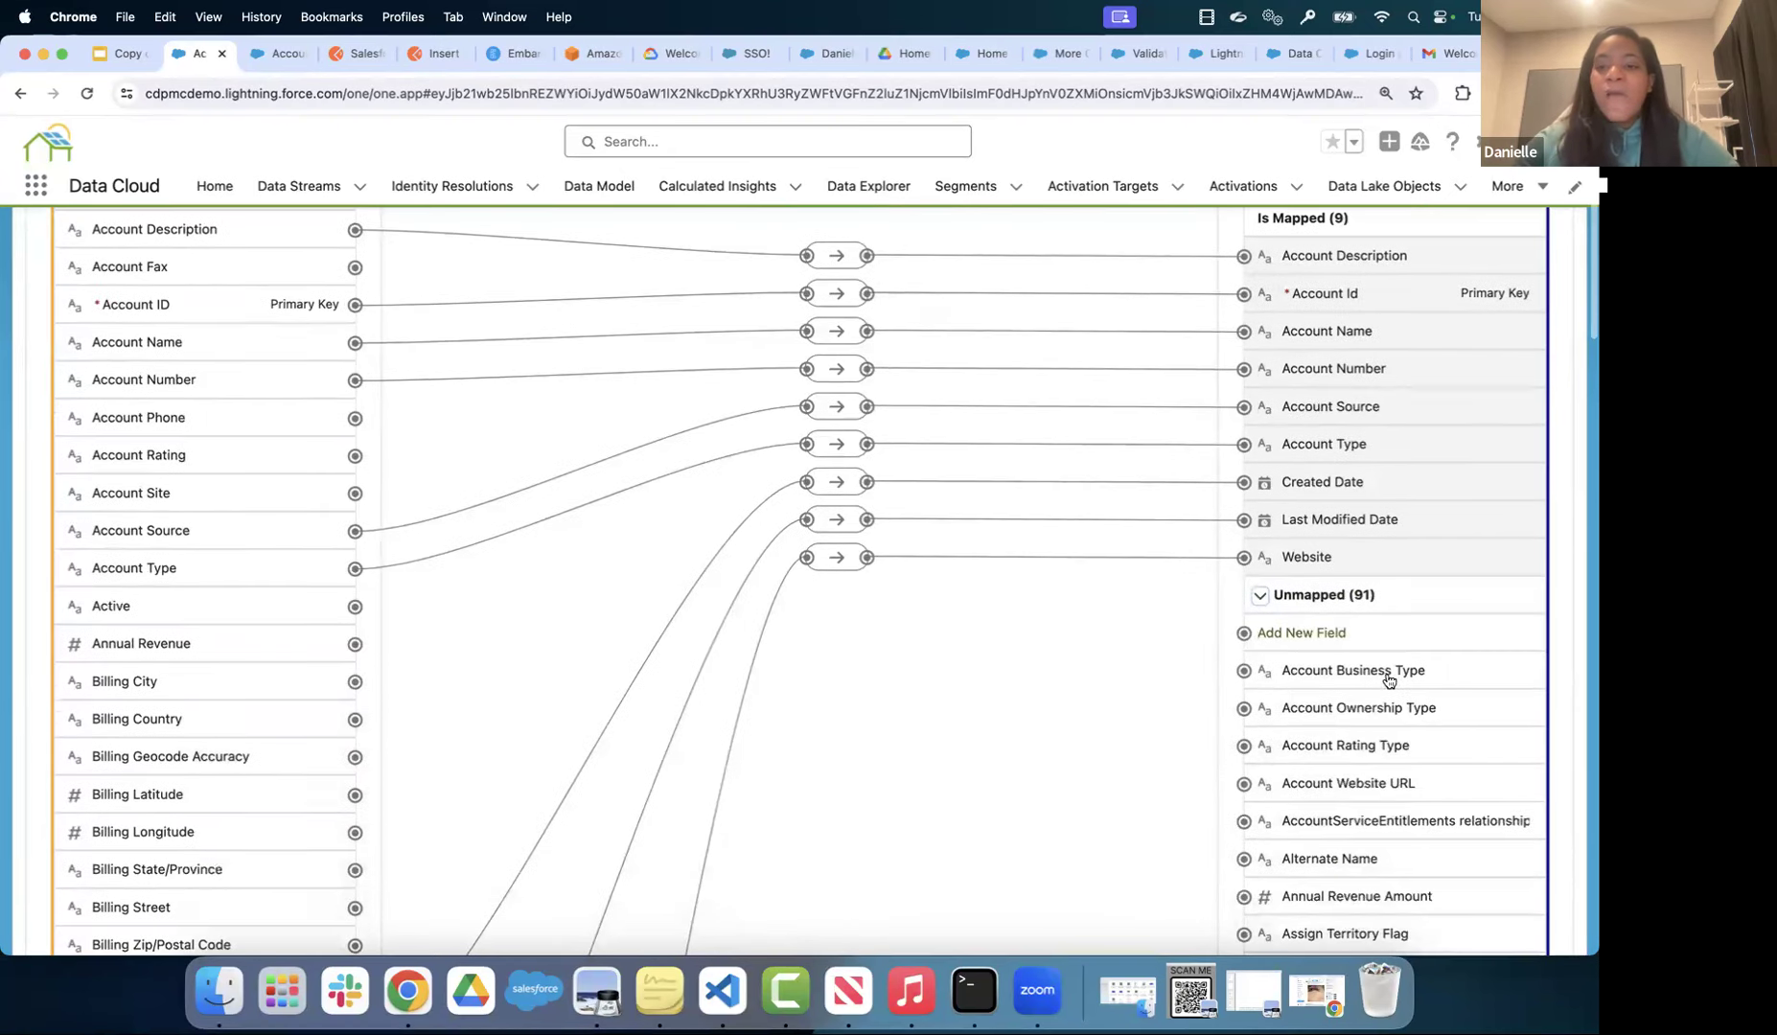
left_click(1315, 634)
- Create a Text attribute labelled 'Custom Field' (API name Custom_Field) on the Account object
left_click(692, 502)
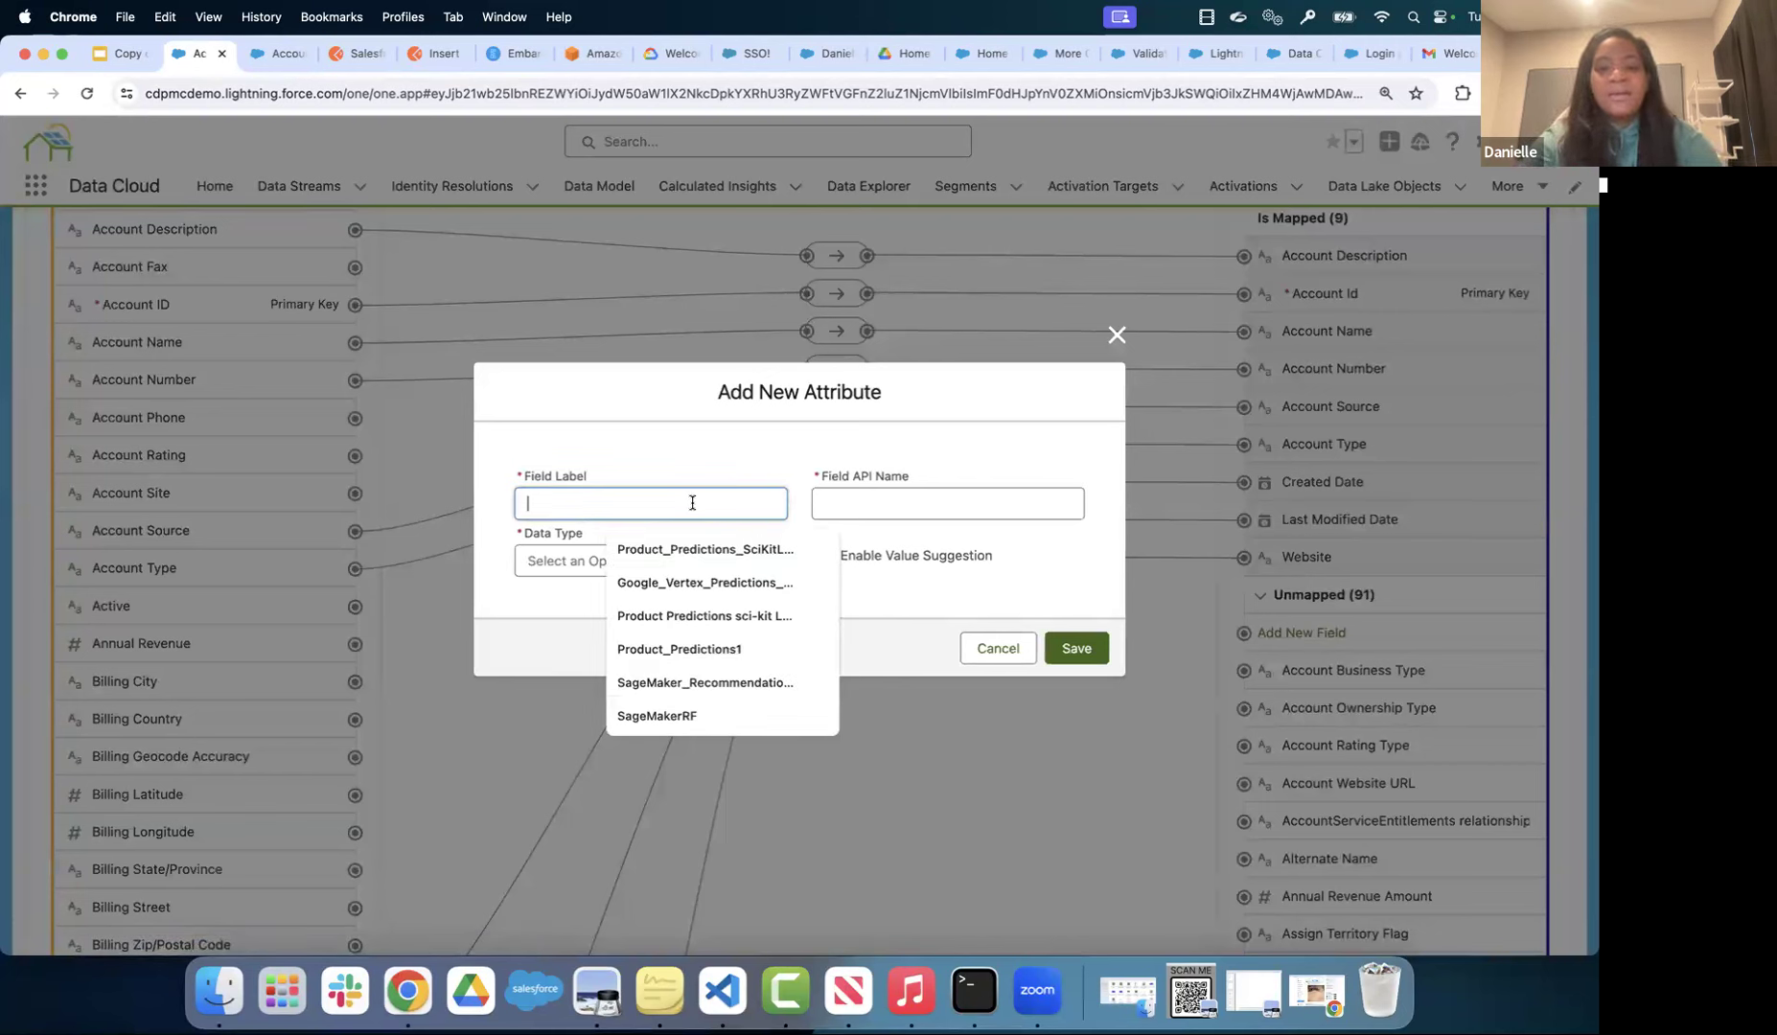
type("Custom")
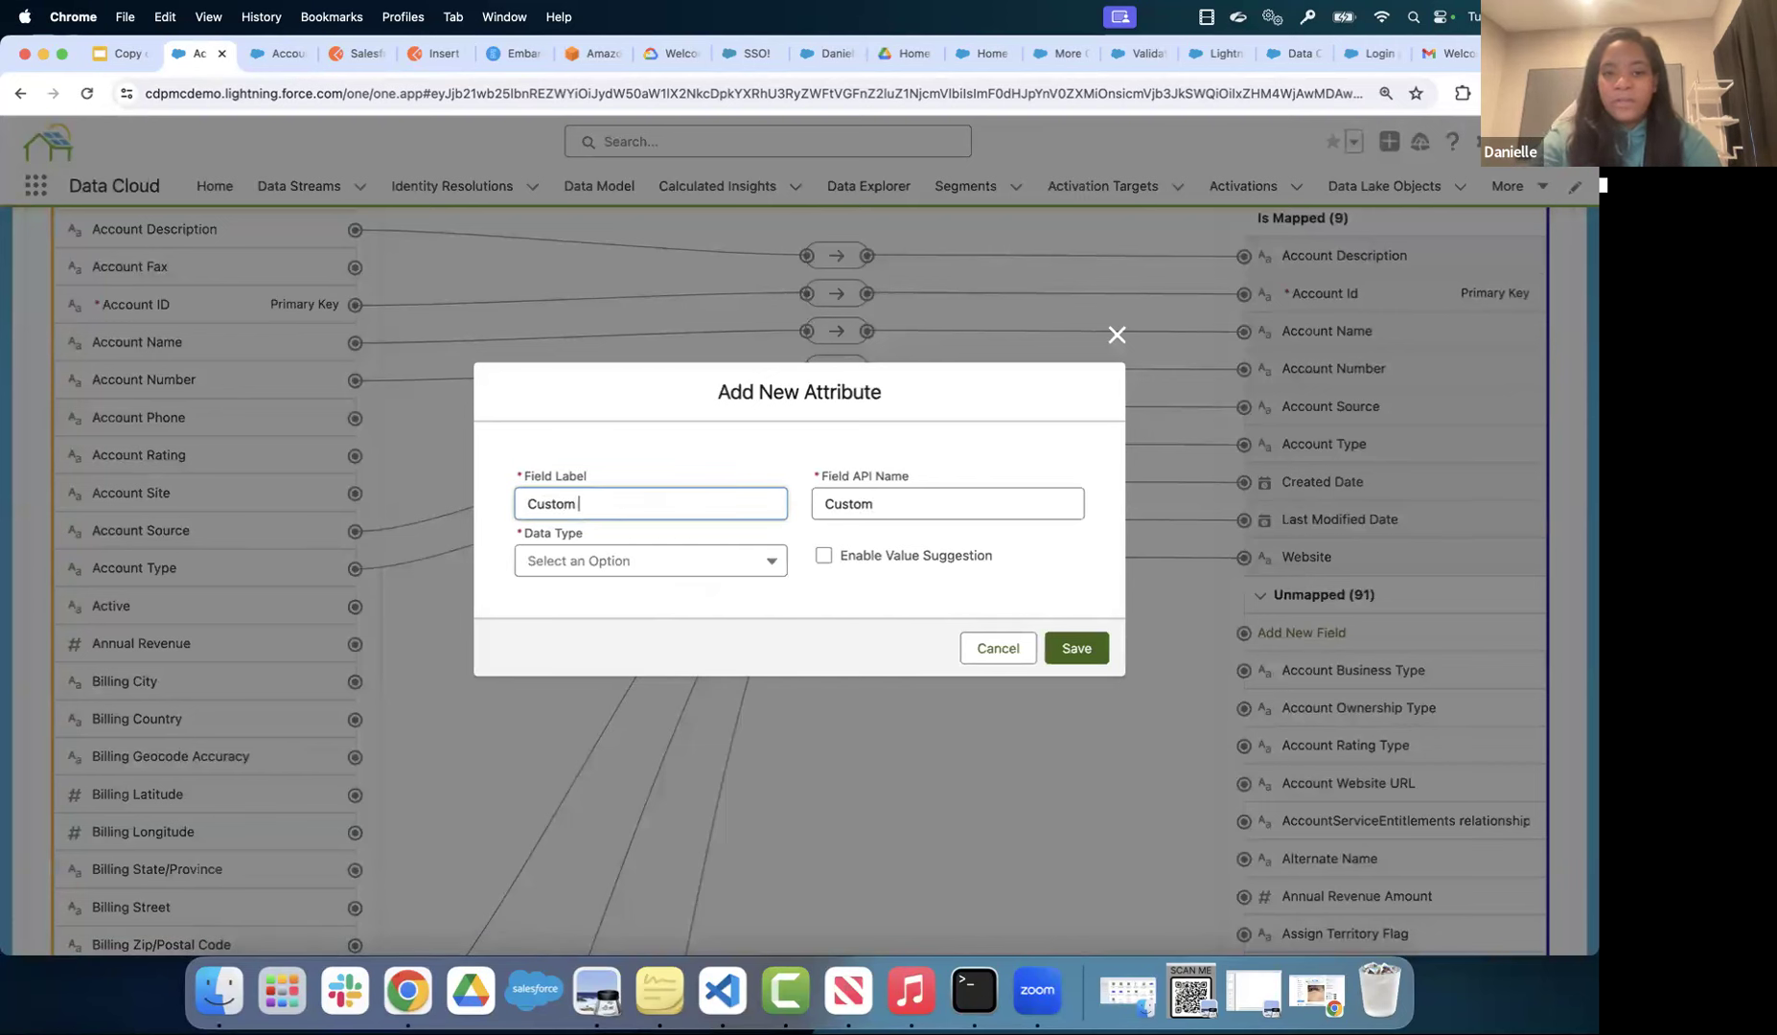
type(" Fe")
type("ield")
left_click(654, 561)
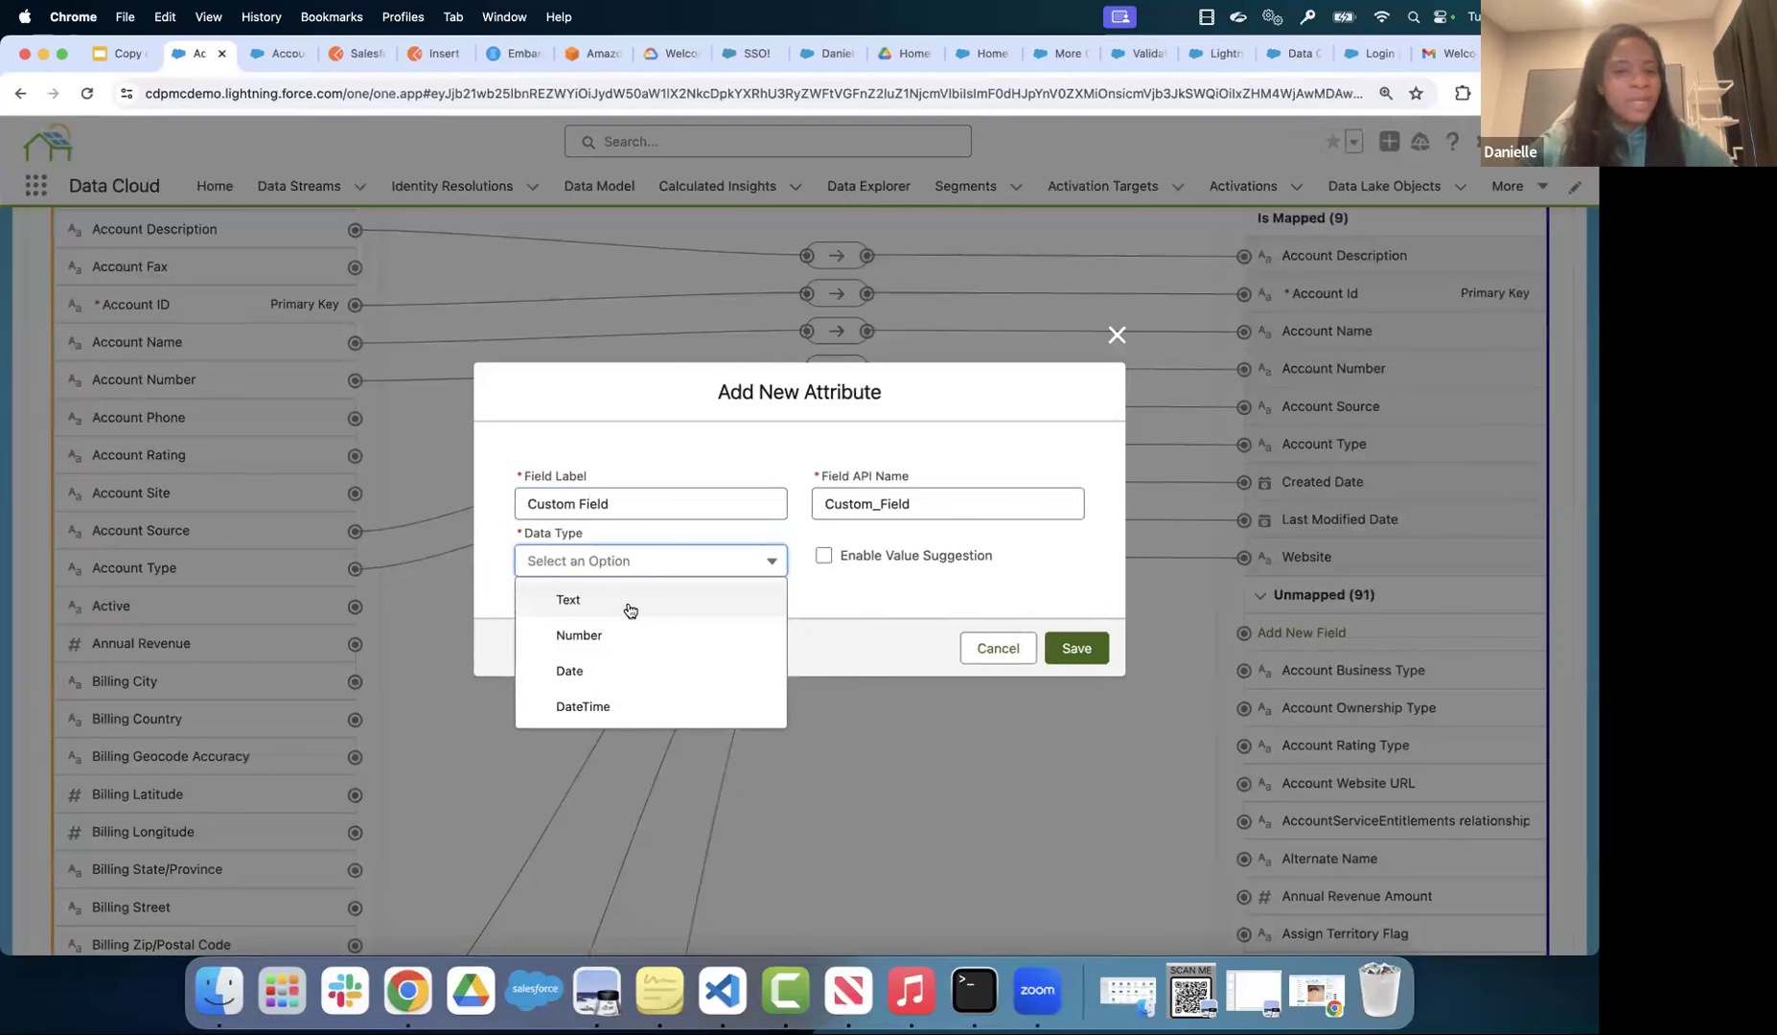
left_click(629, 604)
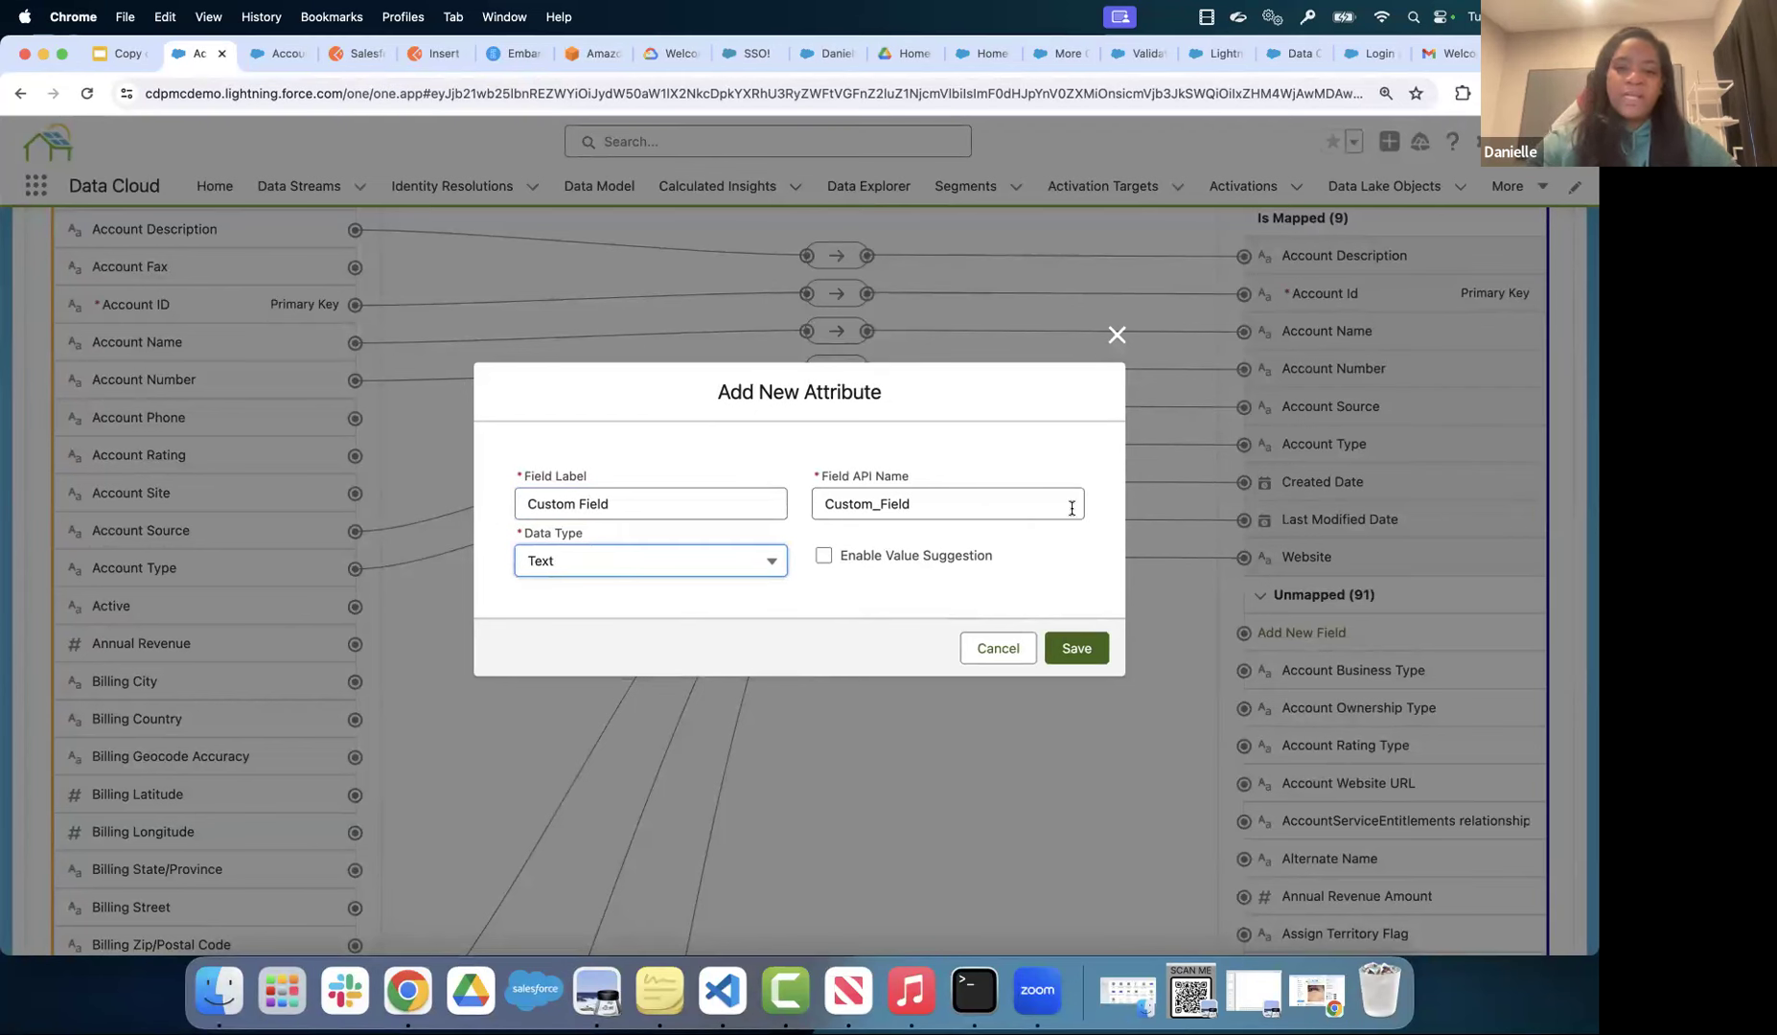
left_click(1078, 649)
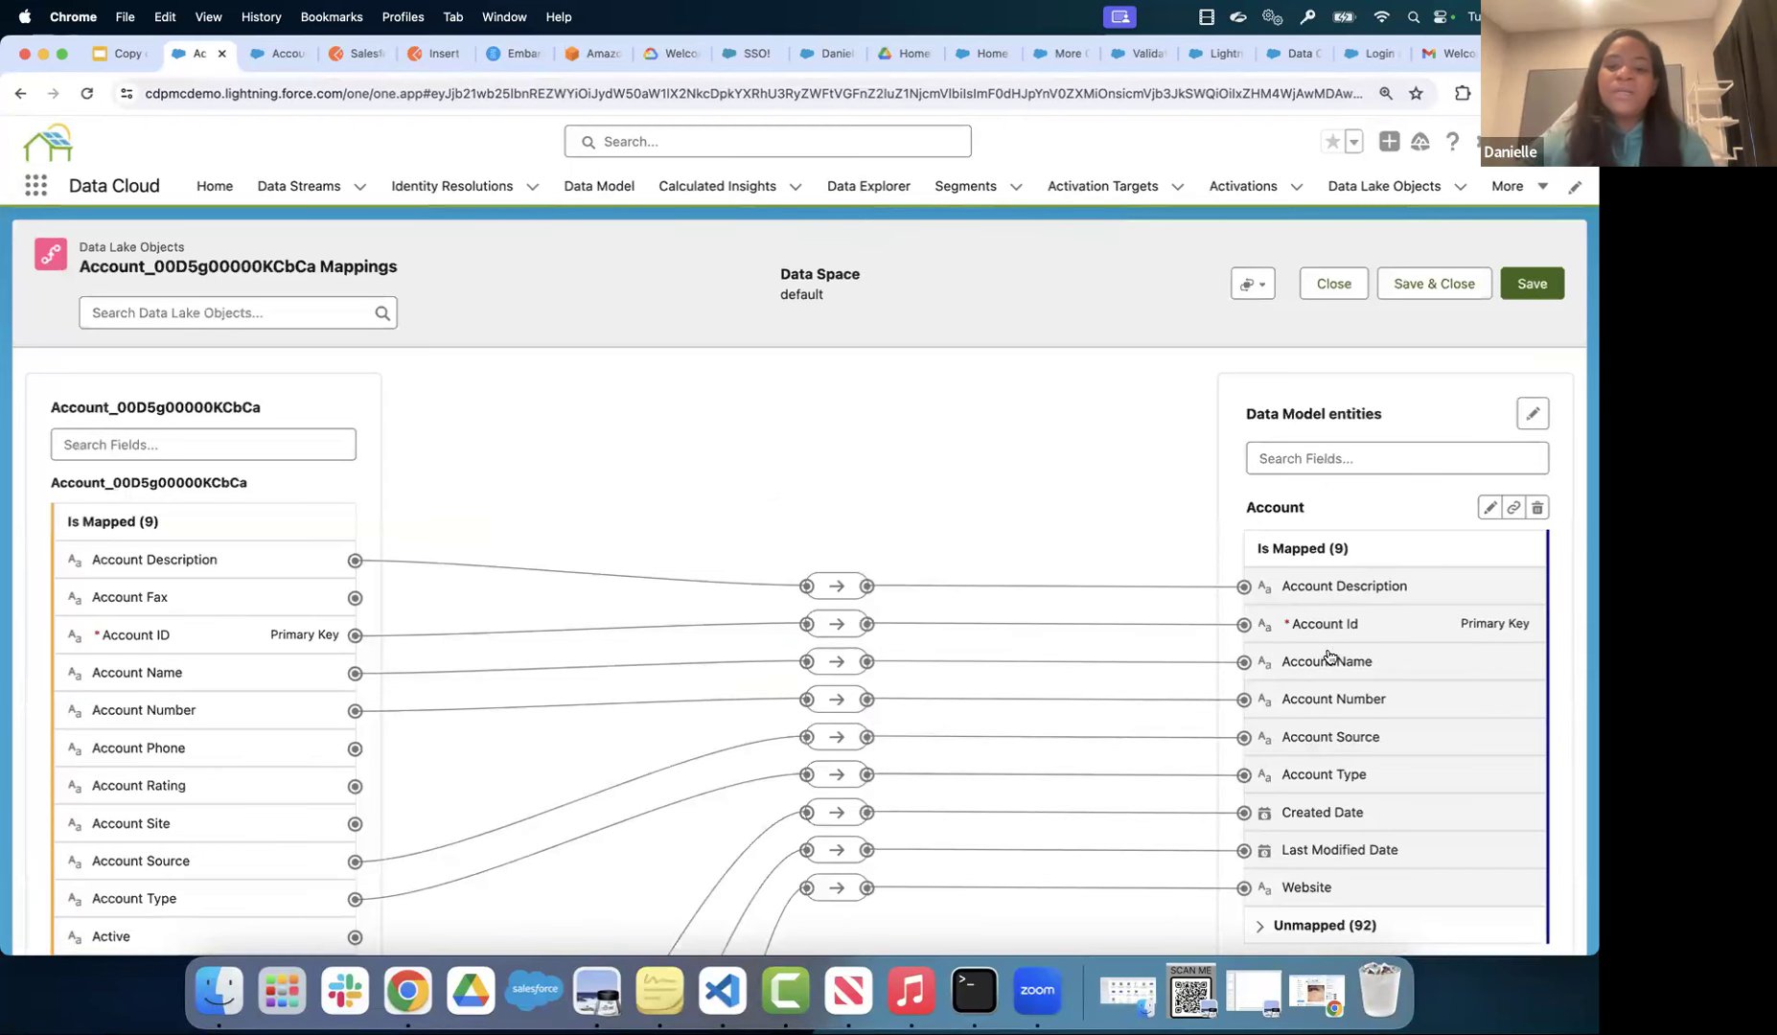
- Confirm Account's Unmapped count is now 92, then close the mappings tab
scroll(1335, 681, "down", 3)
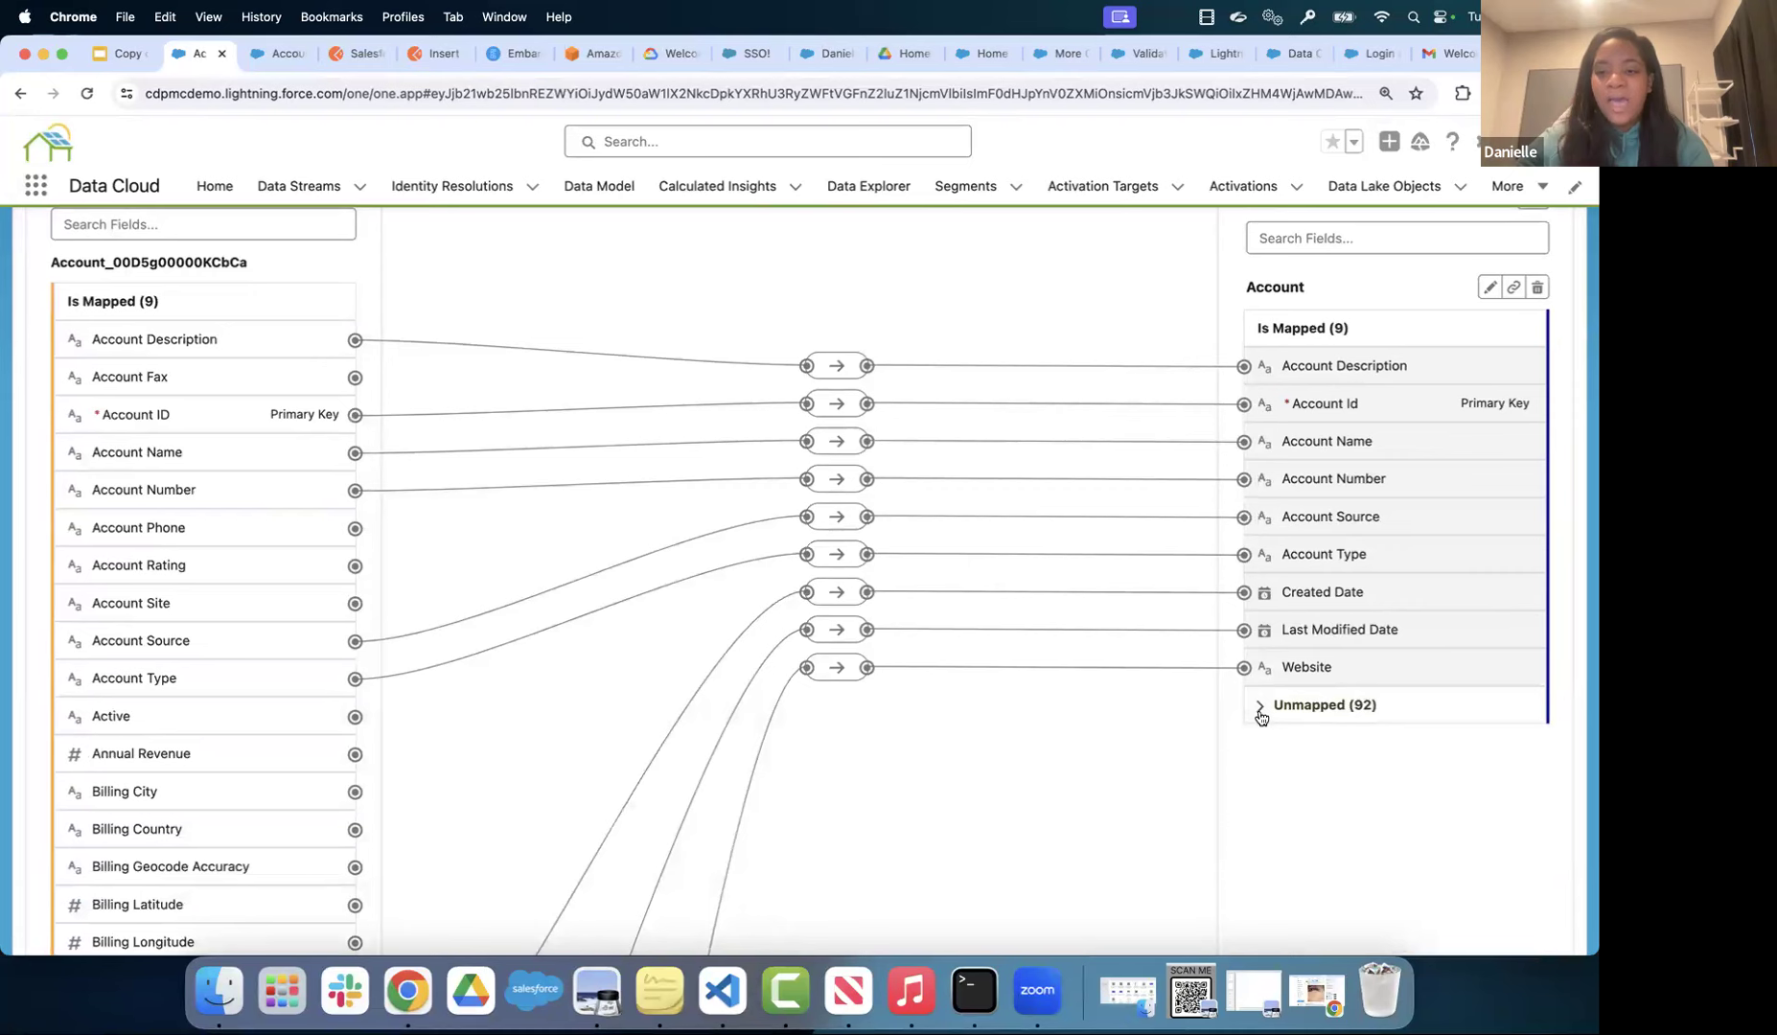
left_click(1263, 711)
scroll(1335, 631, "up", 1)
scroll(1335, 631, "up", 2)
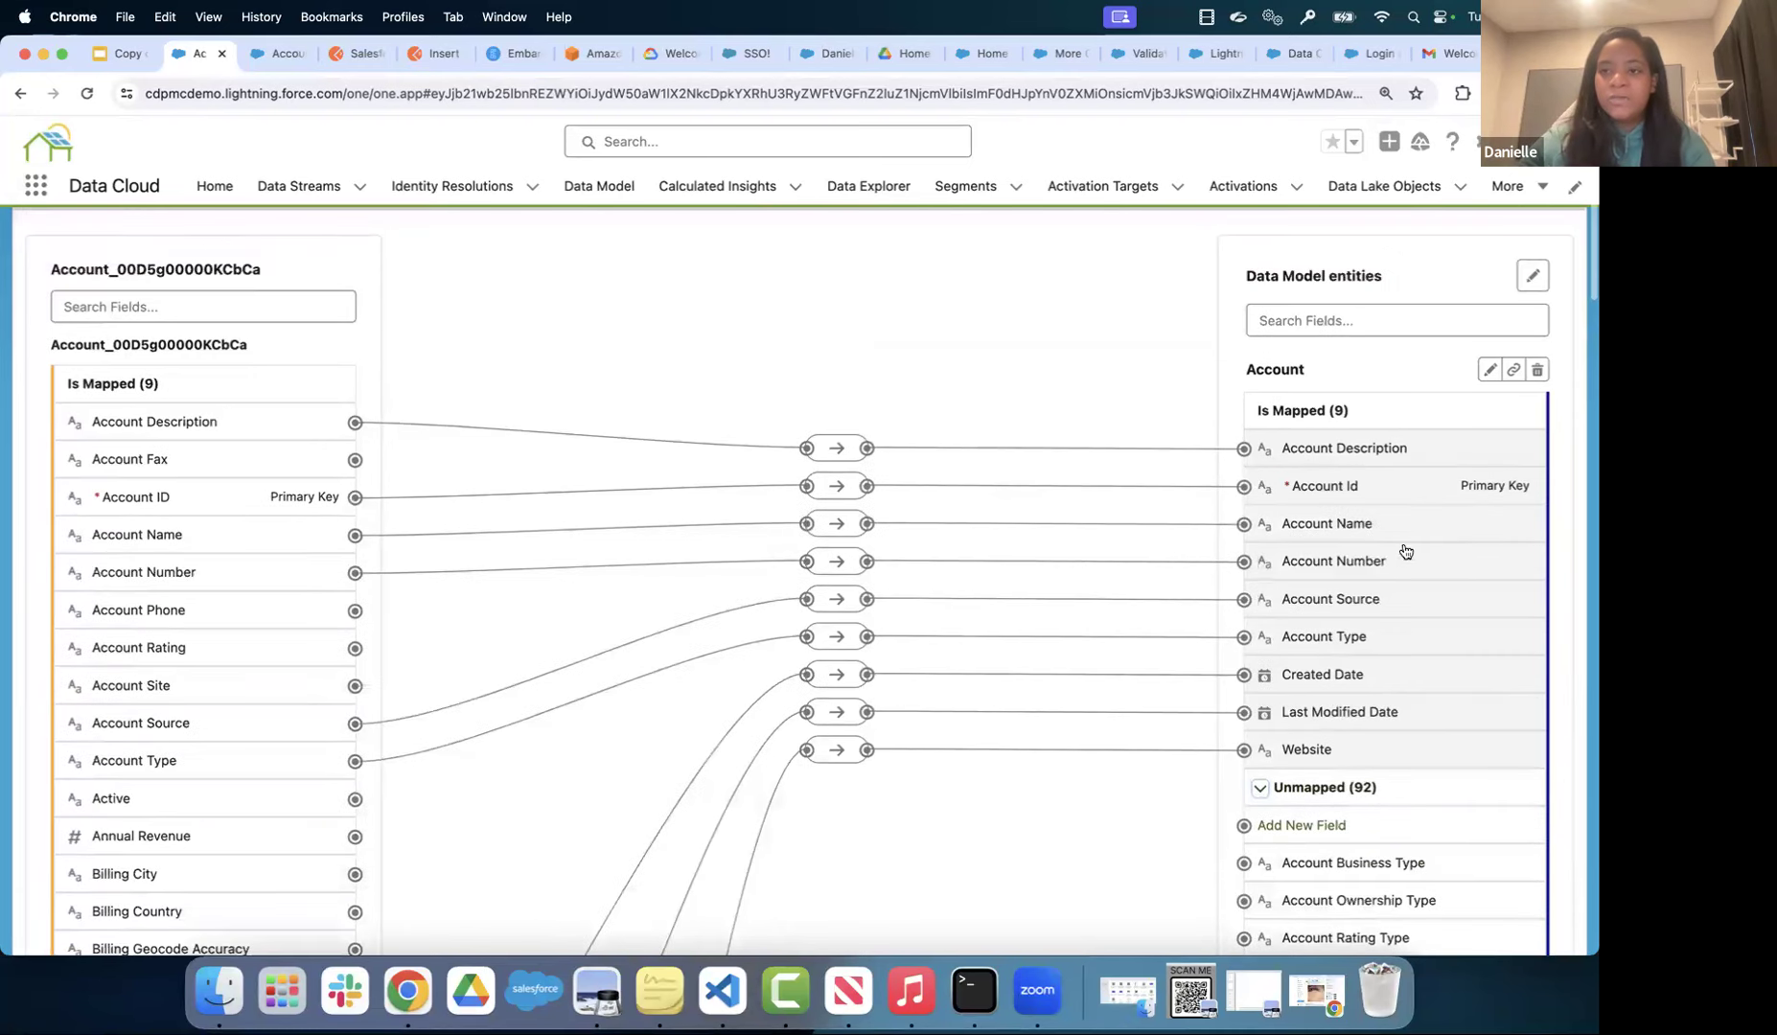
scroll(1313, 656, "up", 3)
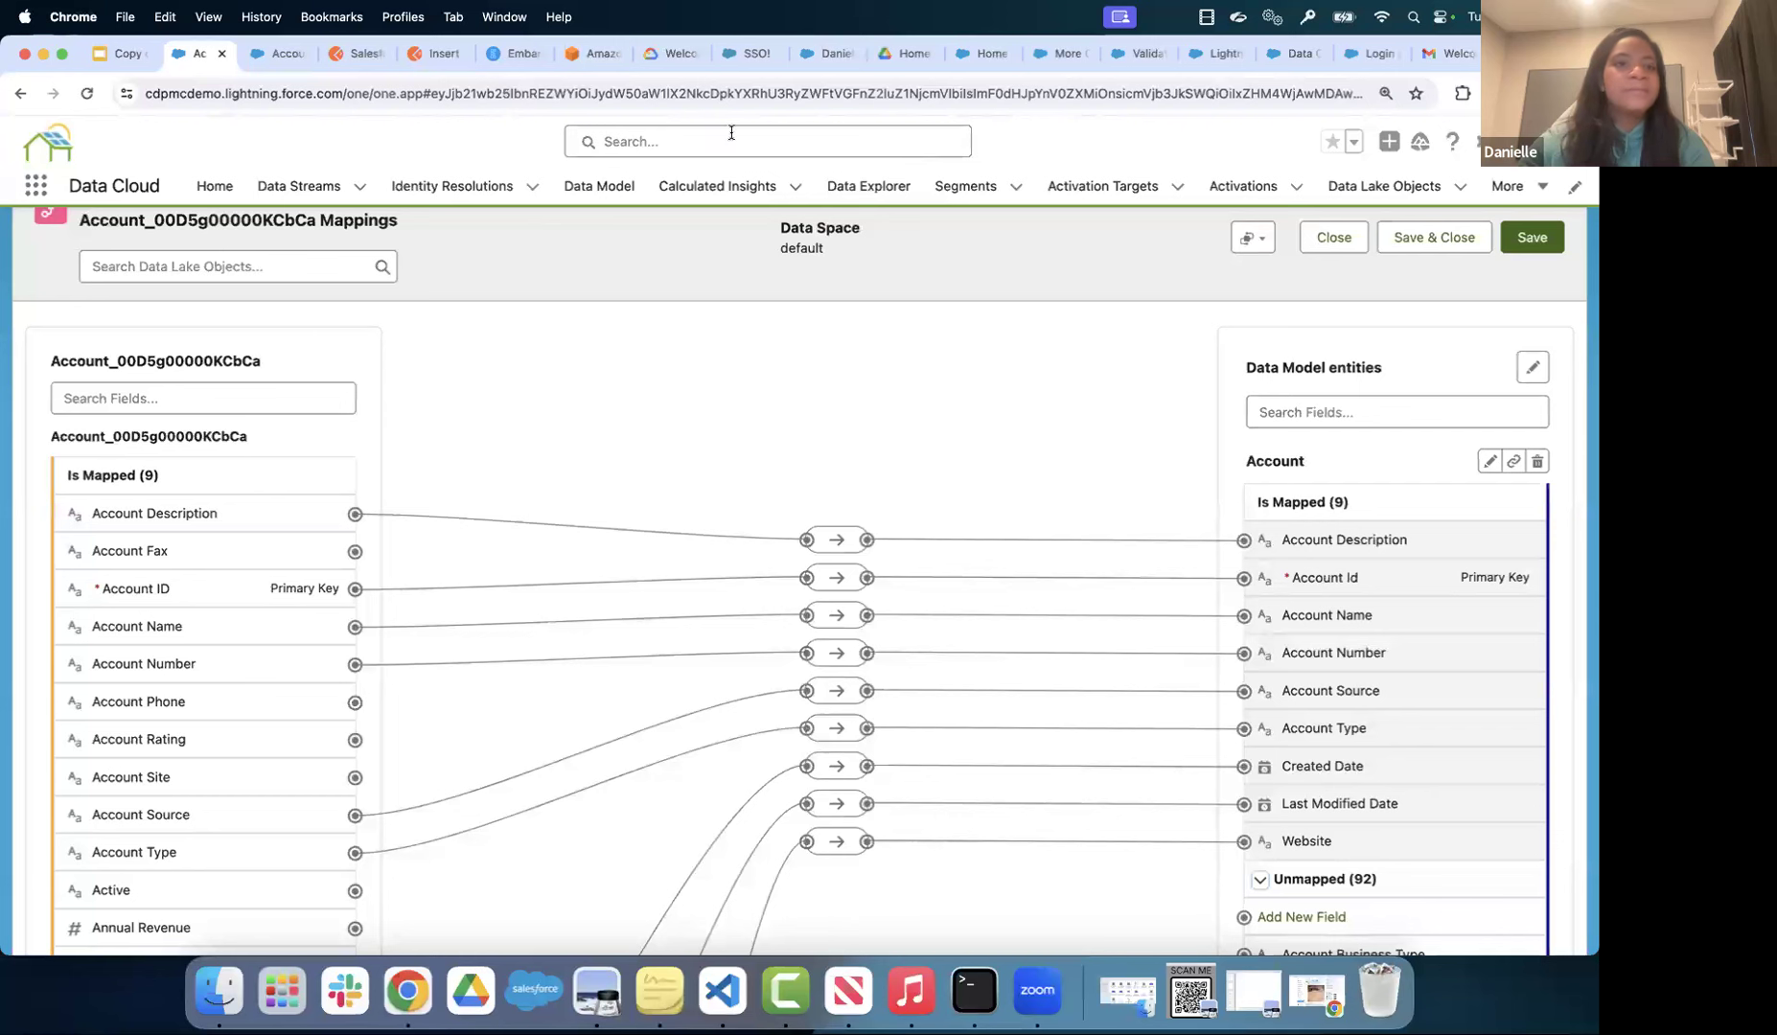
left_click(221, 55)
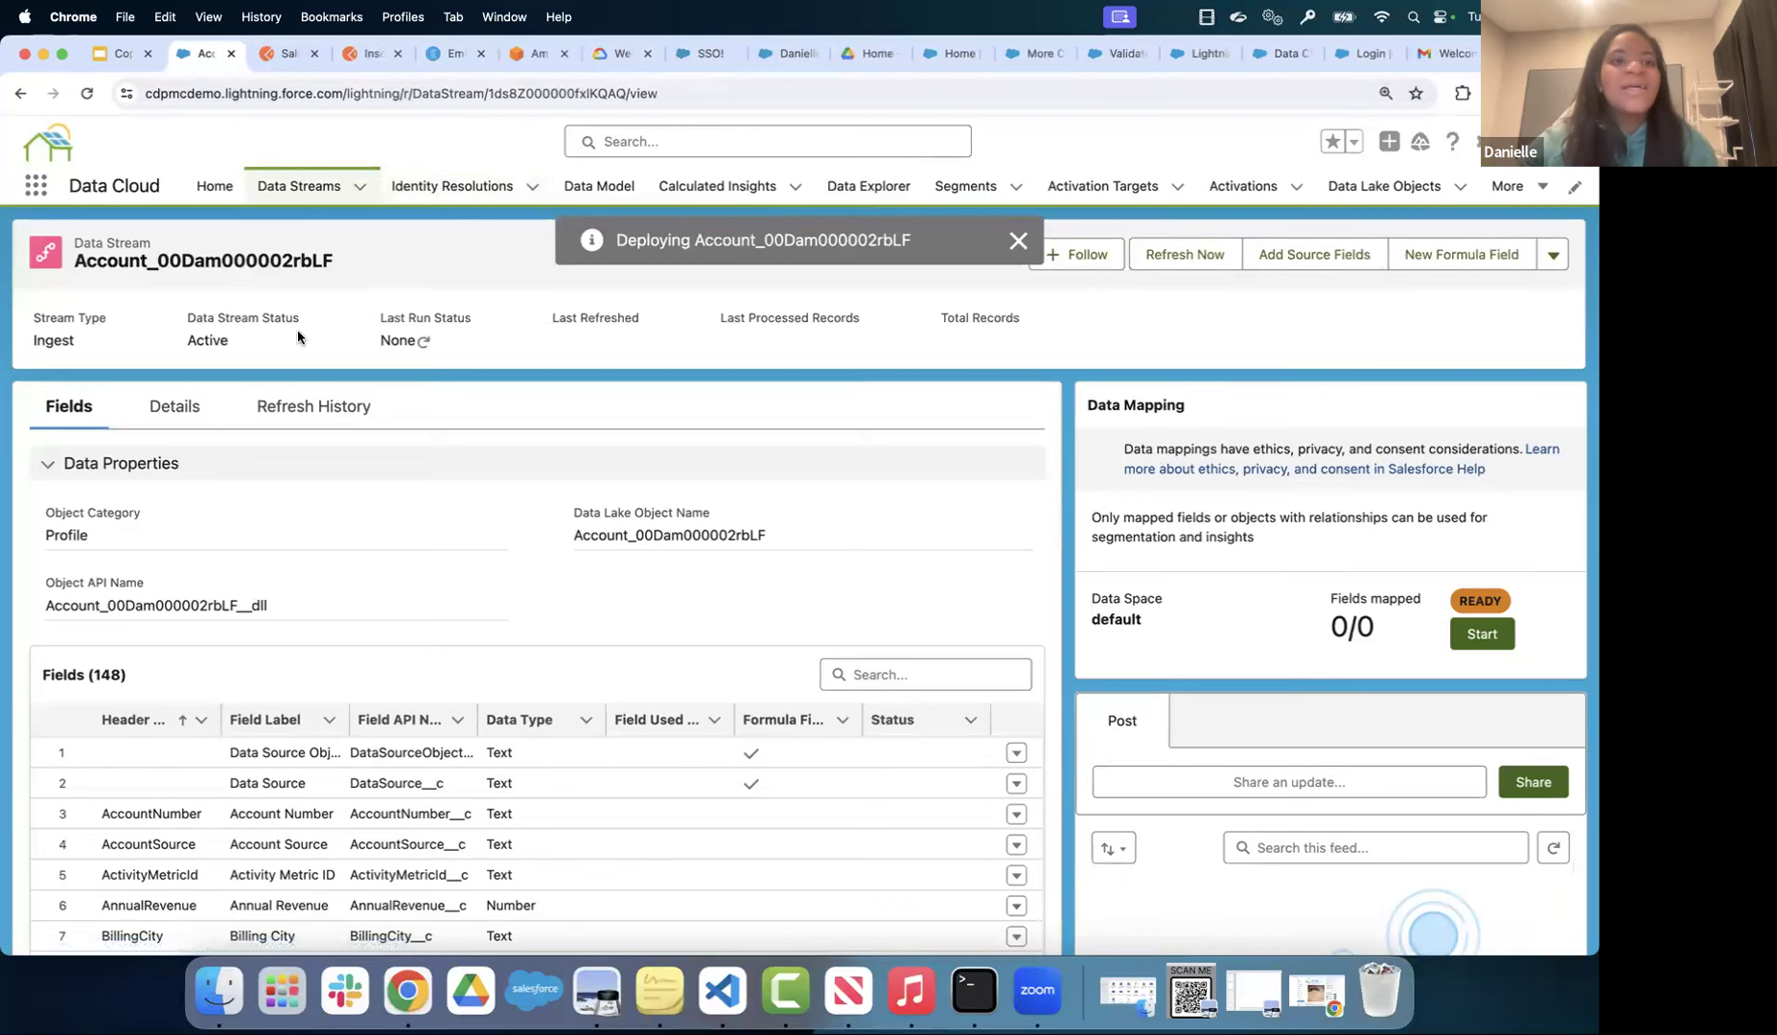
- Go through the Setup gear to Data Cloud Setup's list of six Ingestion API connectors
left_click(1481, 141)
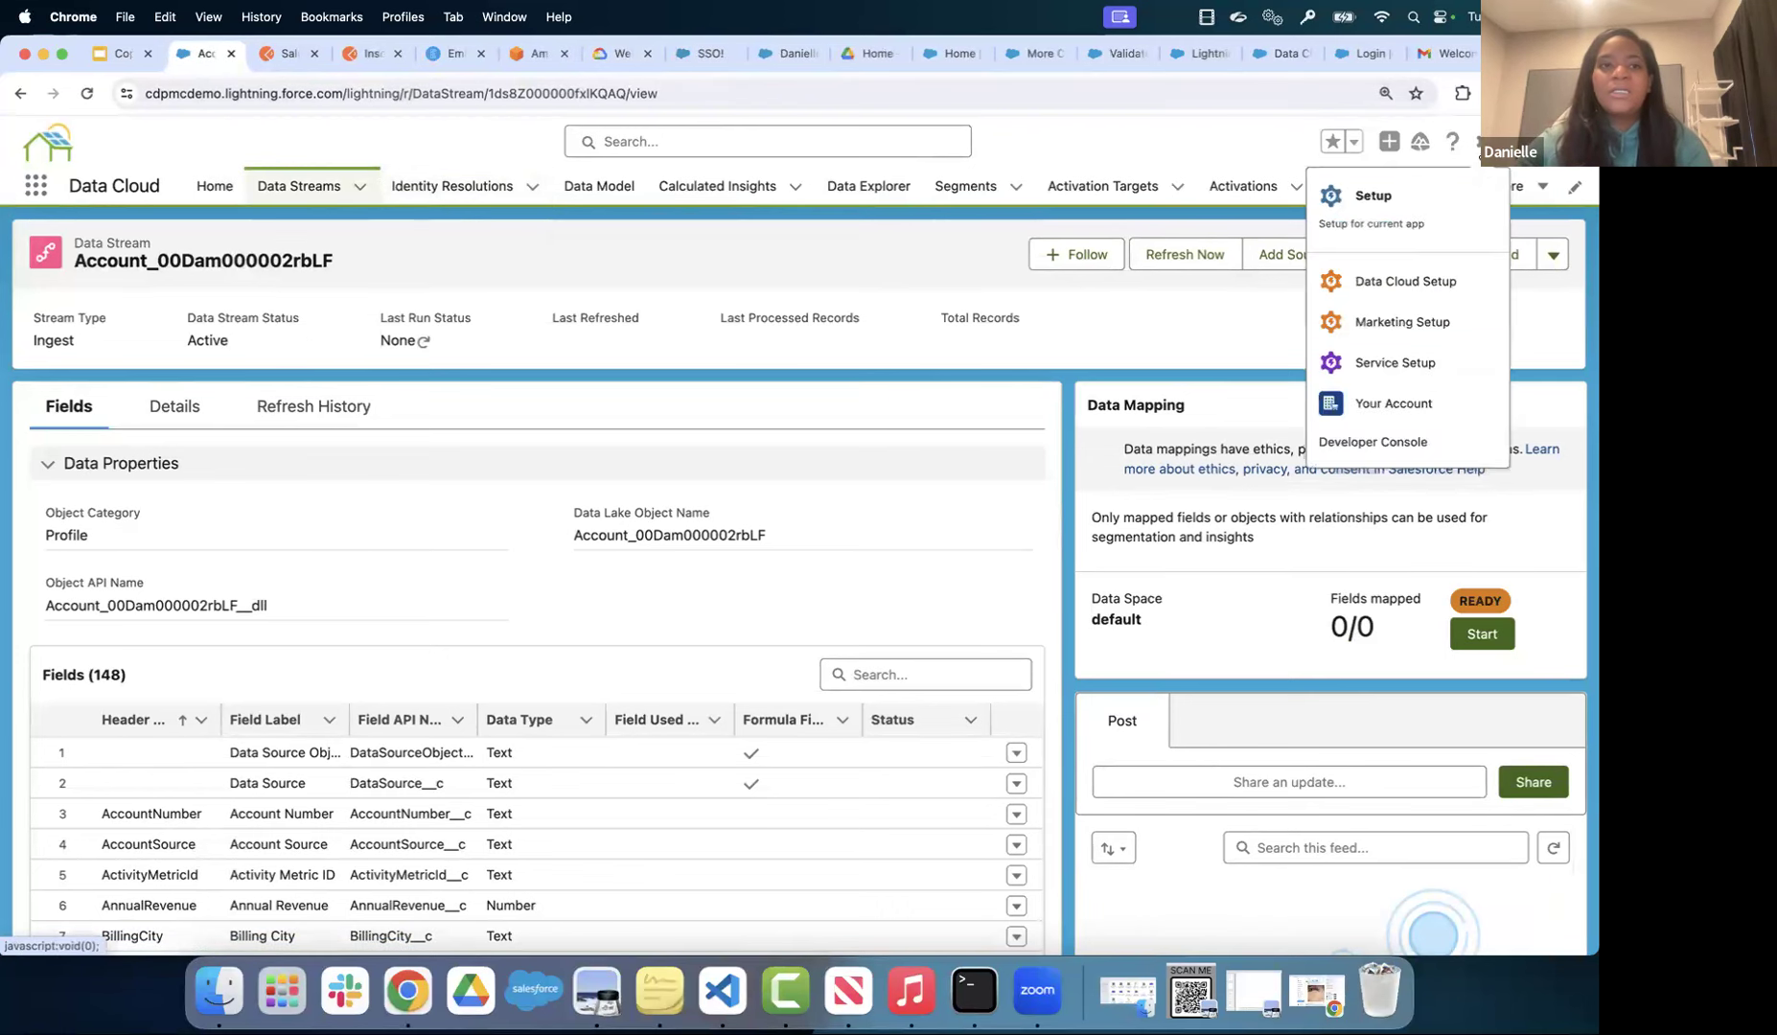
left_click(1422, 292)
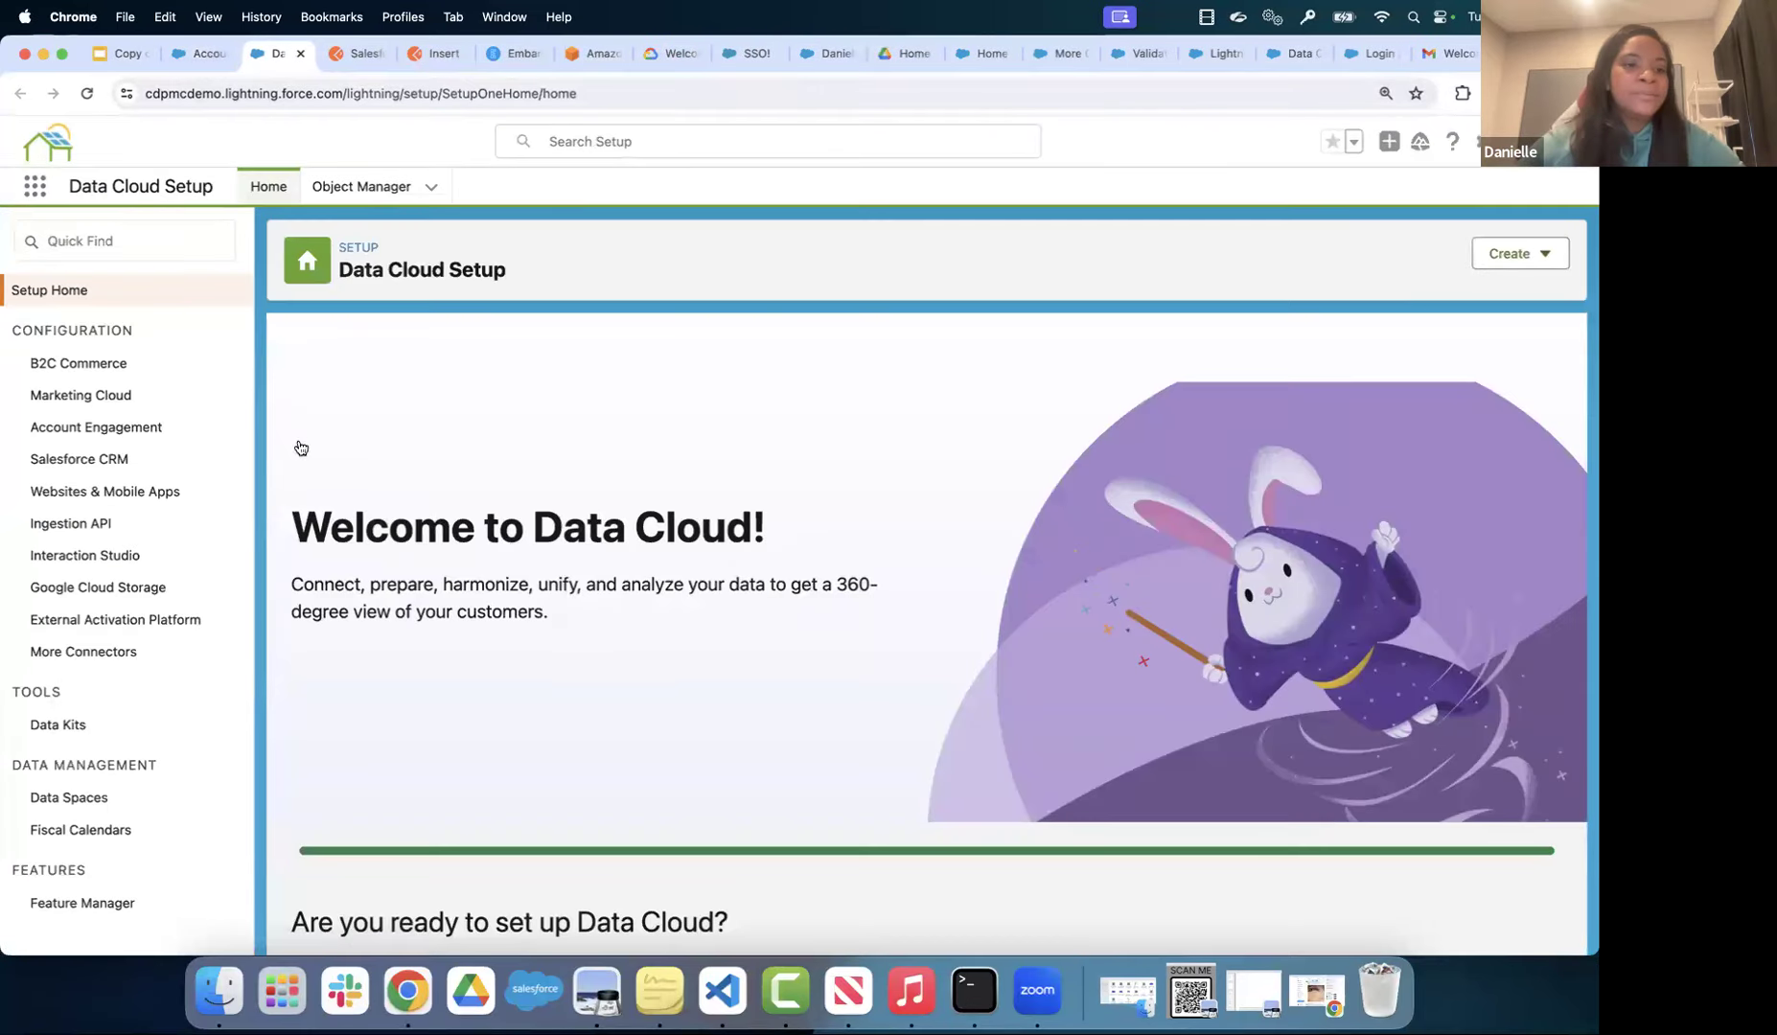
left_click(67, 525)
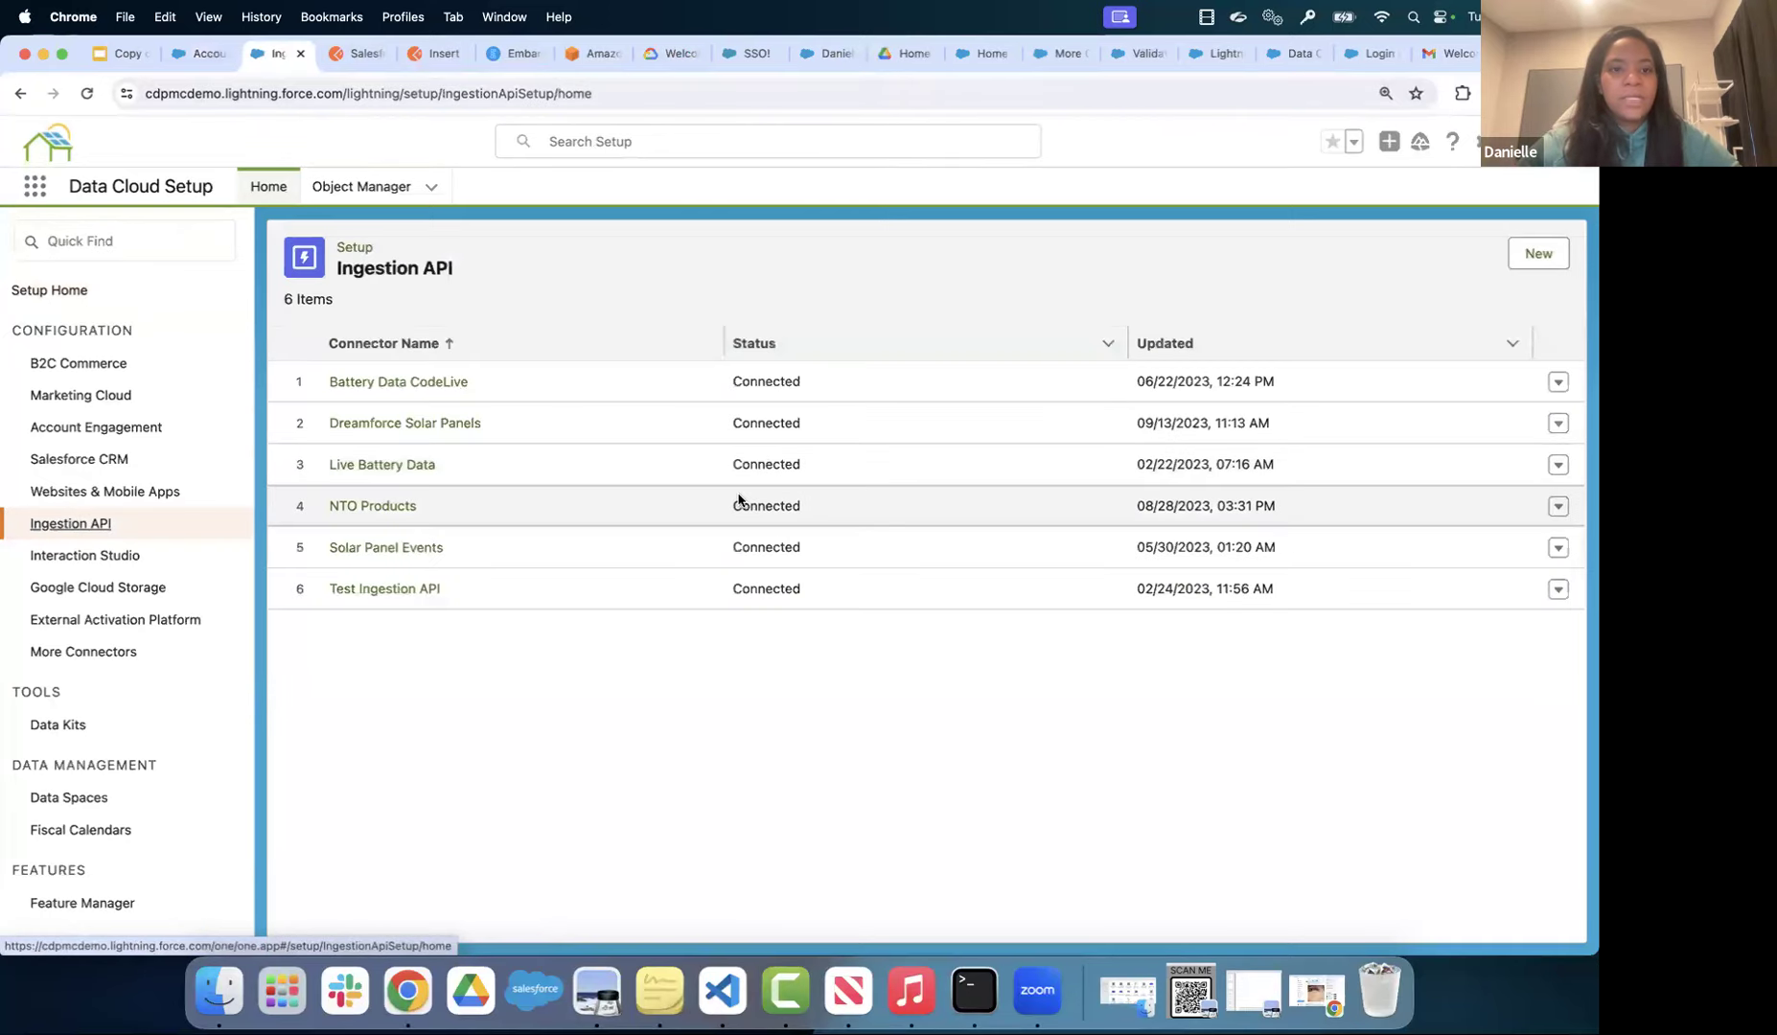
- Open the Solar Panel Events connector and view its full schema with panel_readings' seven fields
left_click(422, 550)
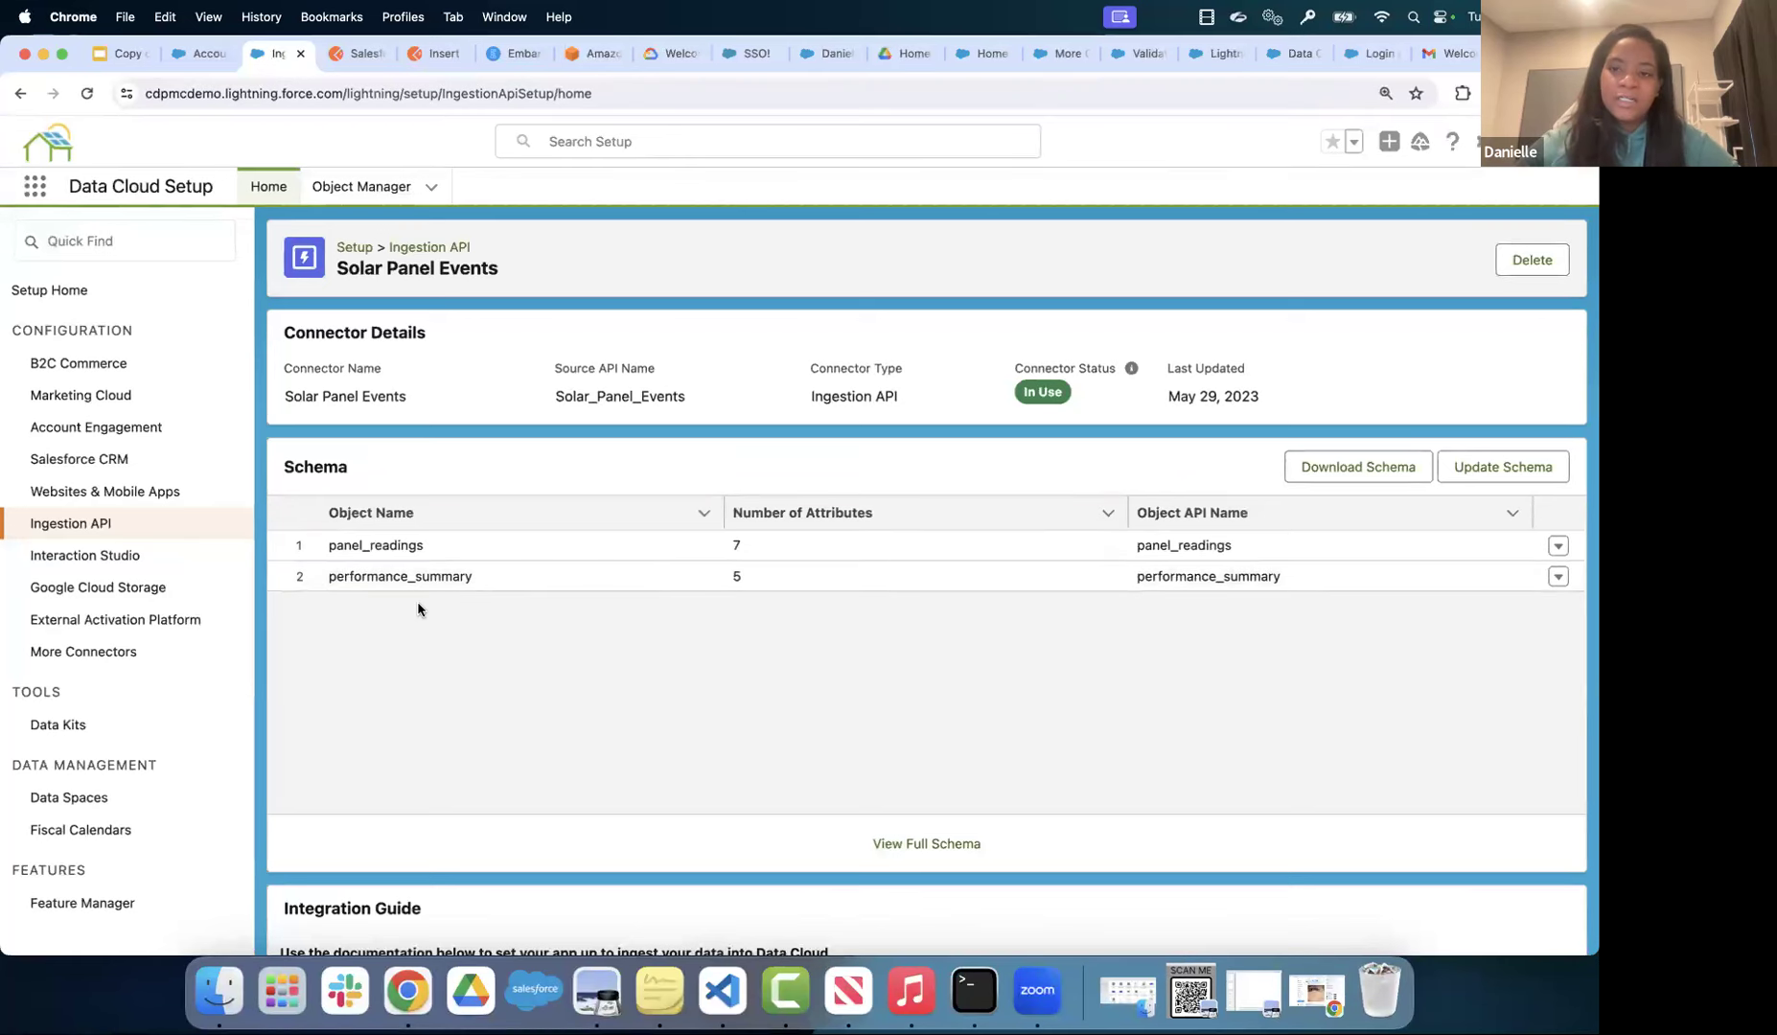
scroll(417, 601, "down", 1)
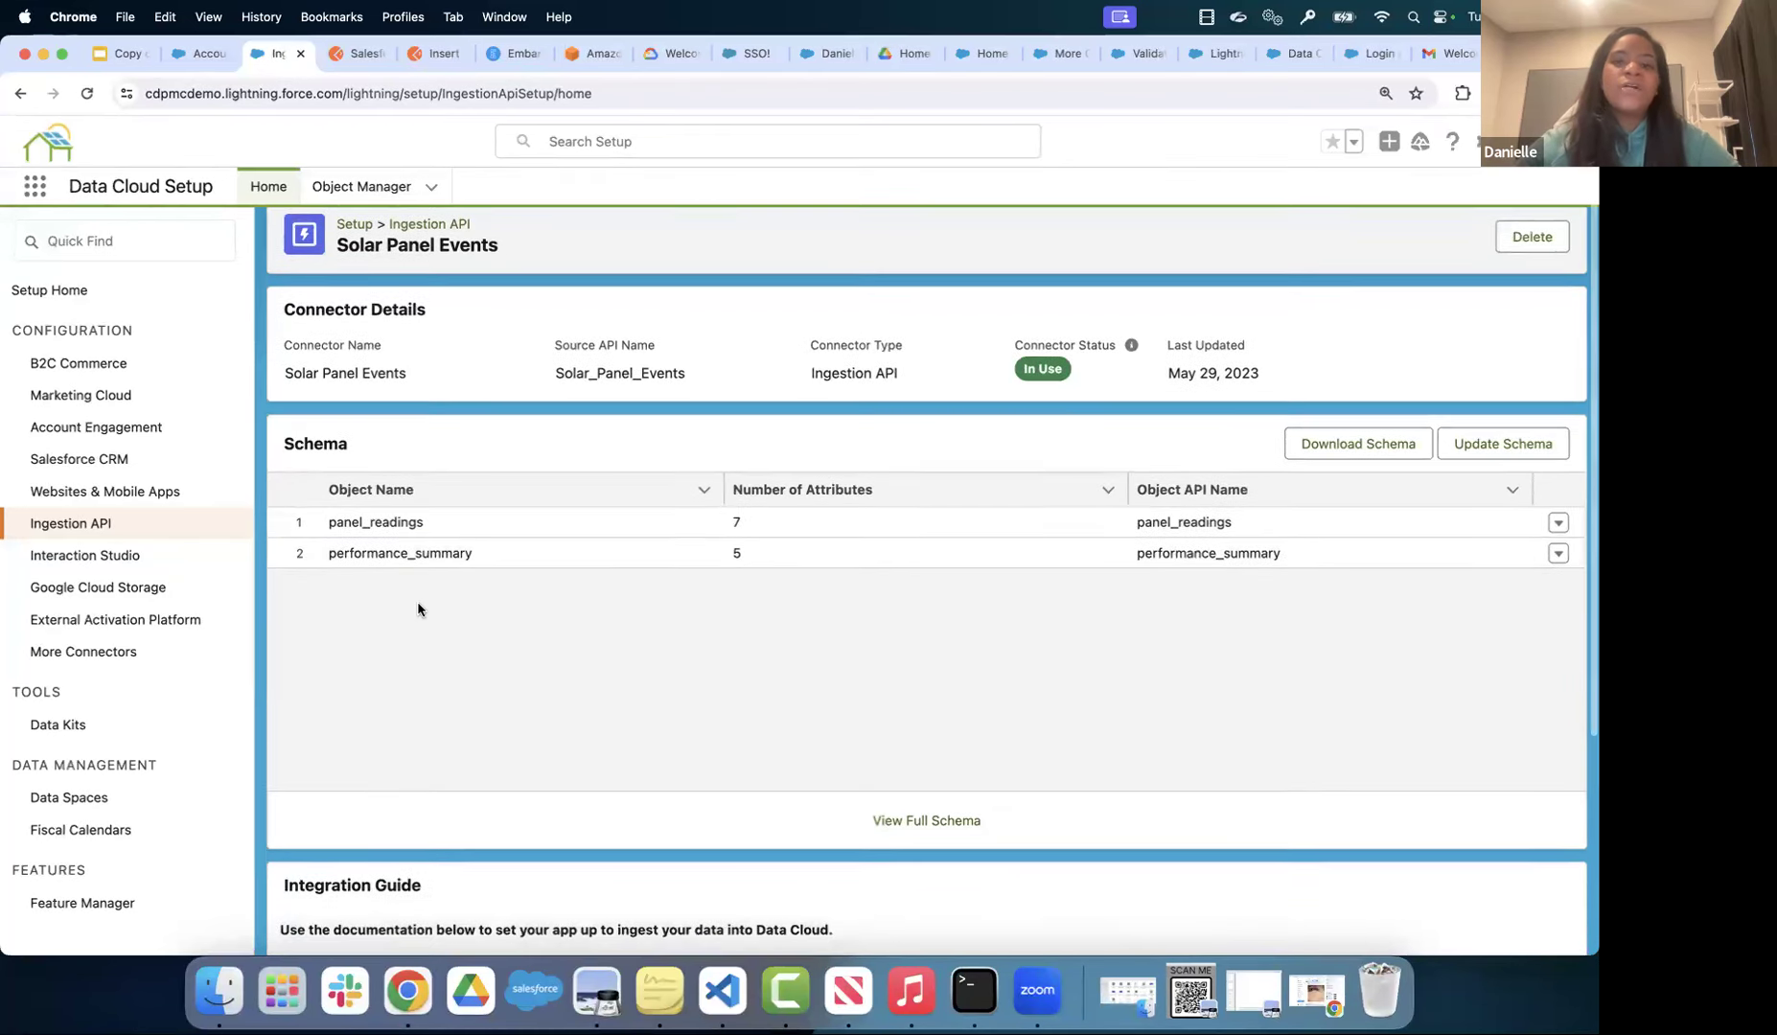
scroll(417, 601, "up", 1)
scroll(417, 601, "down", 1)
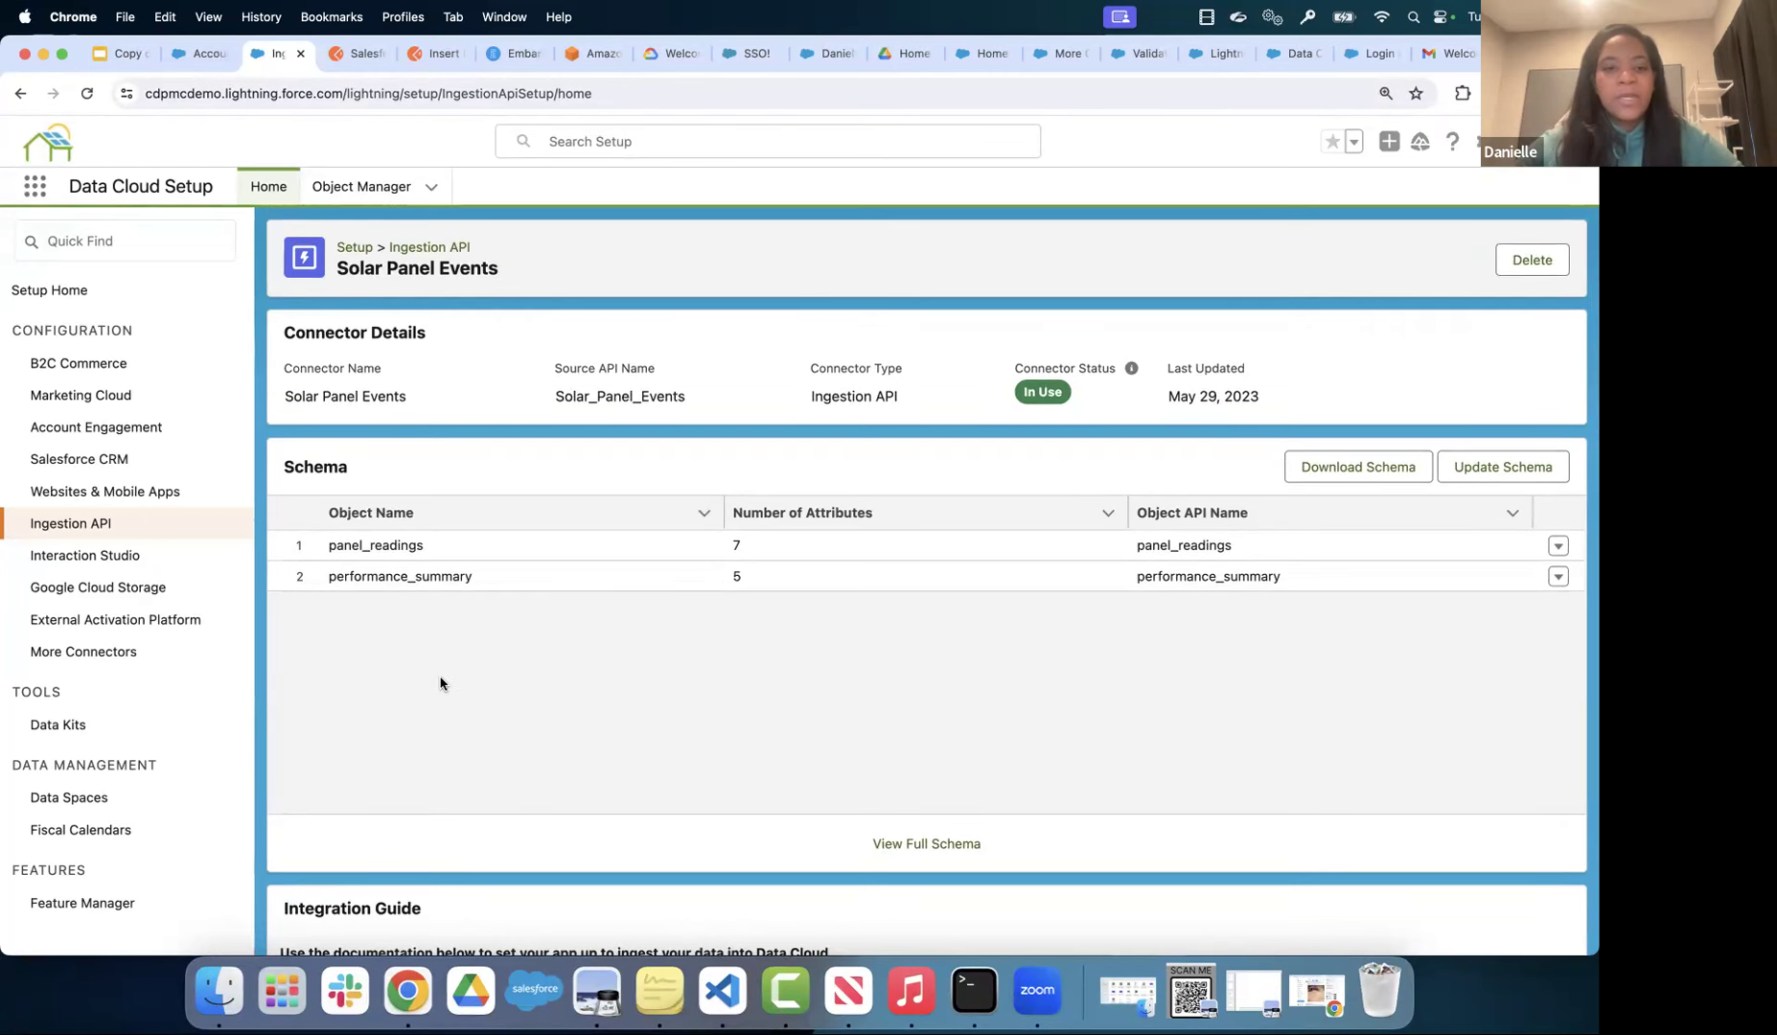
scroll(465, 675, "down", 3)
left_click(959, 731)
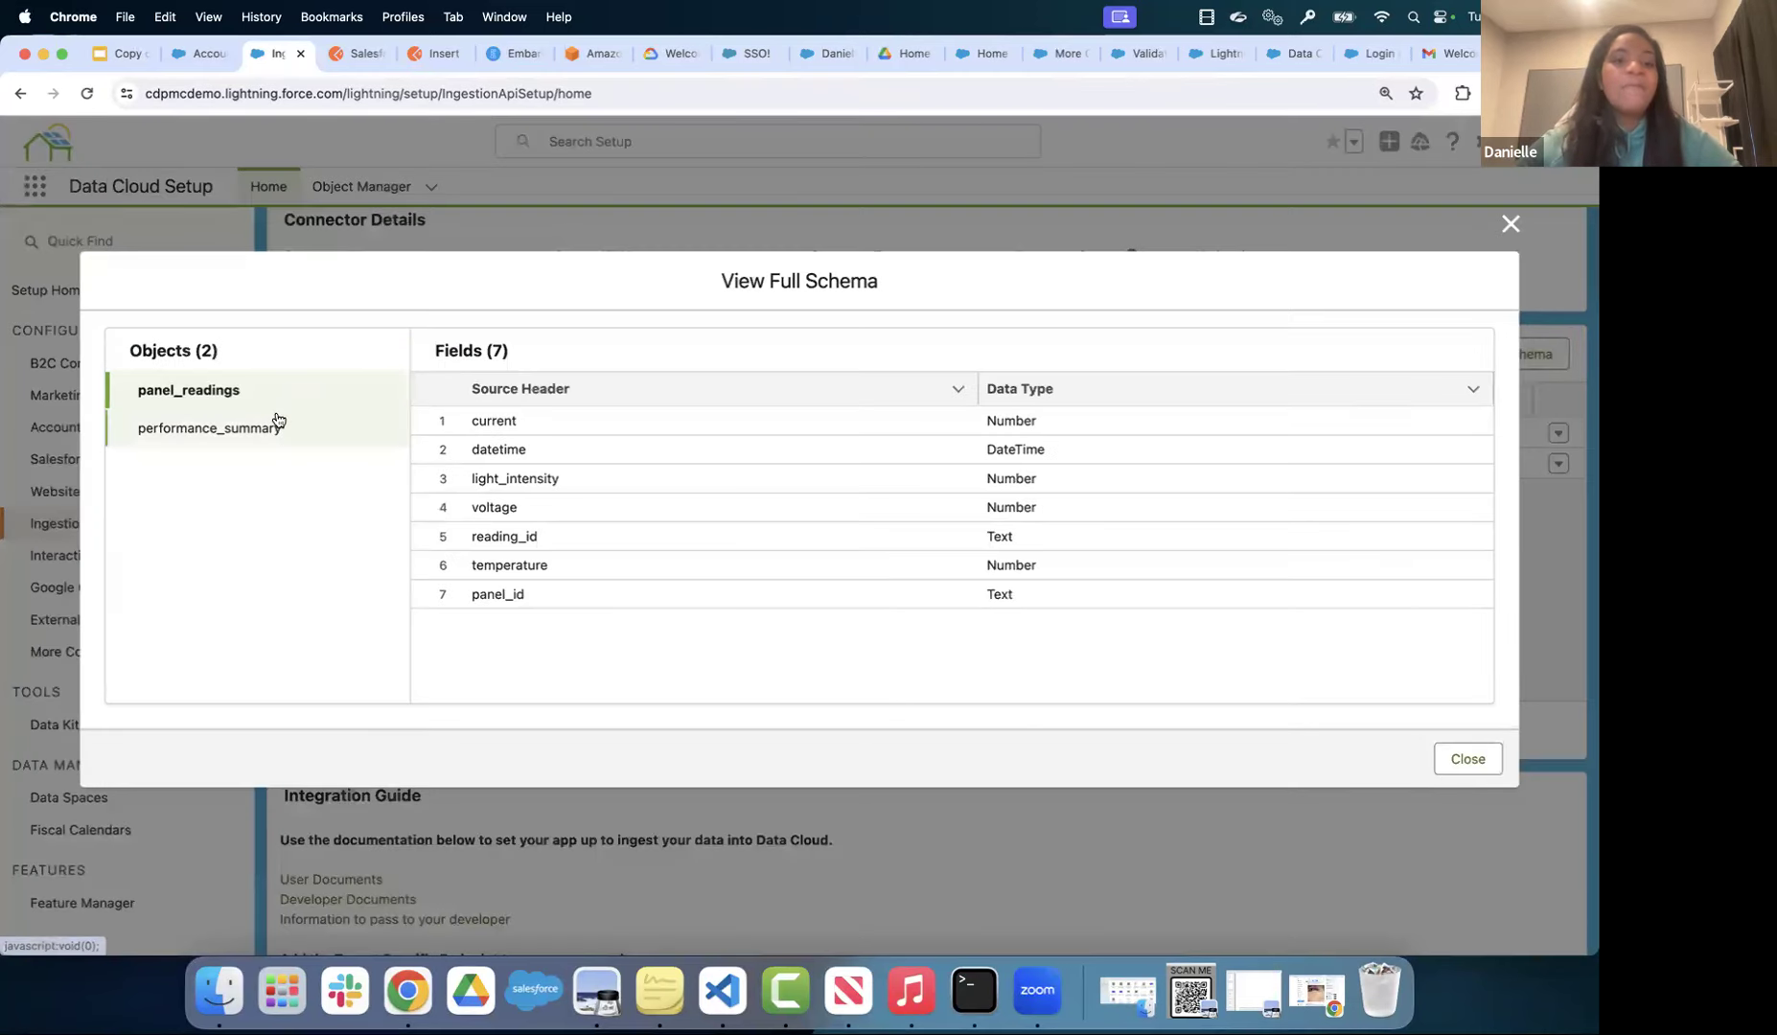
- Compare the performance_summary and panel_readings fields in the full schema, then close it
left_click(232, 436)
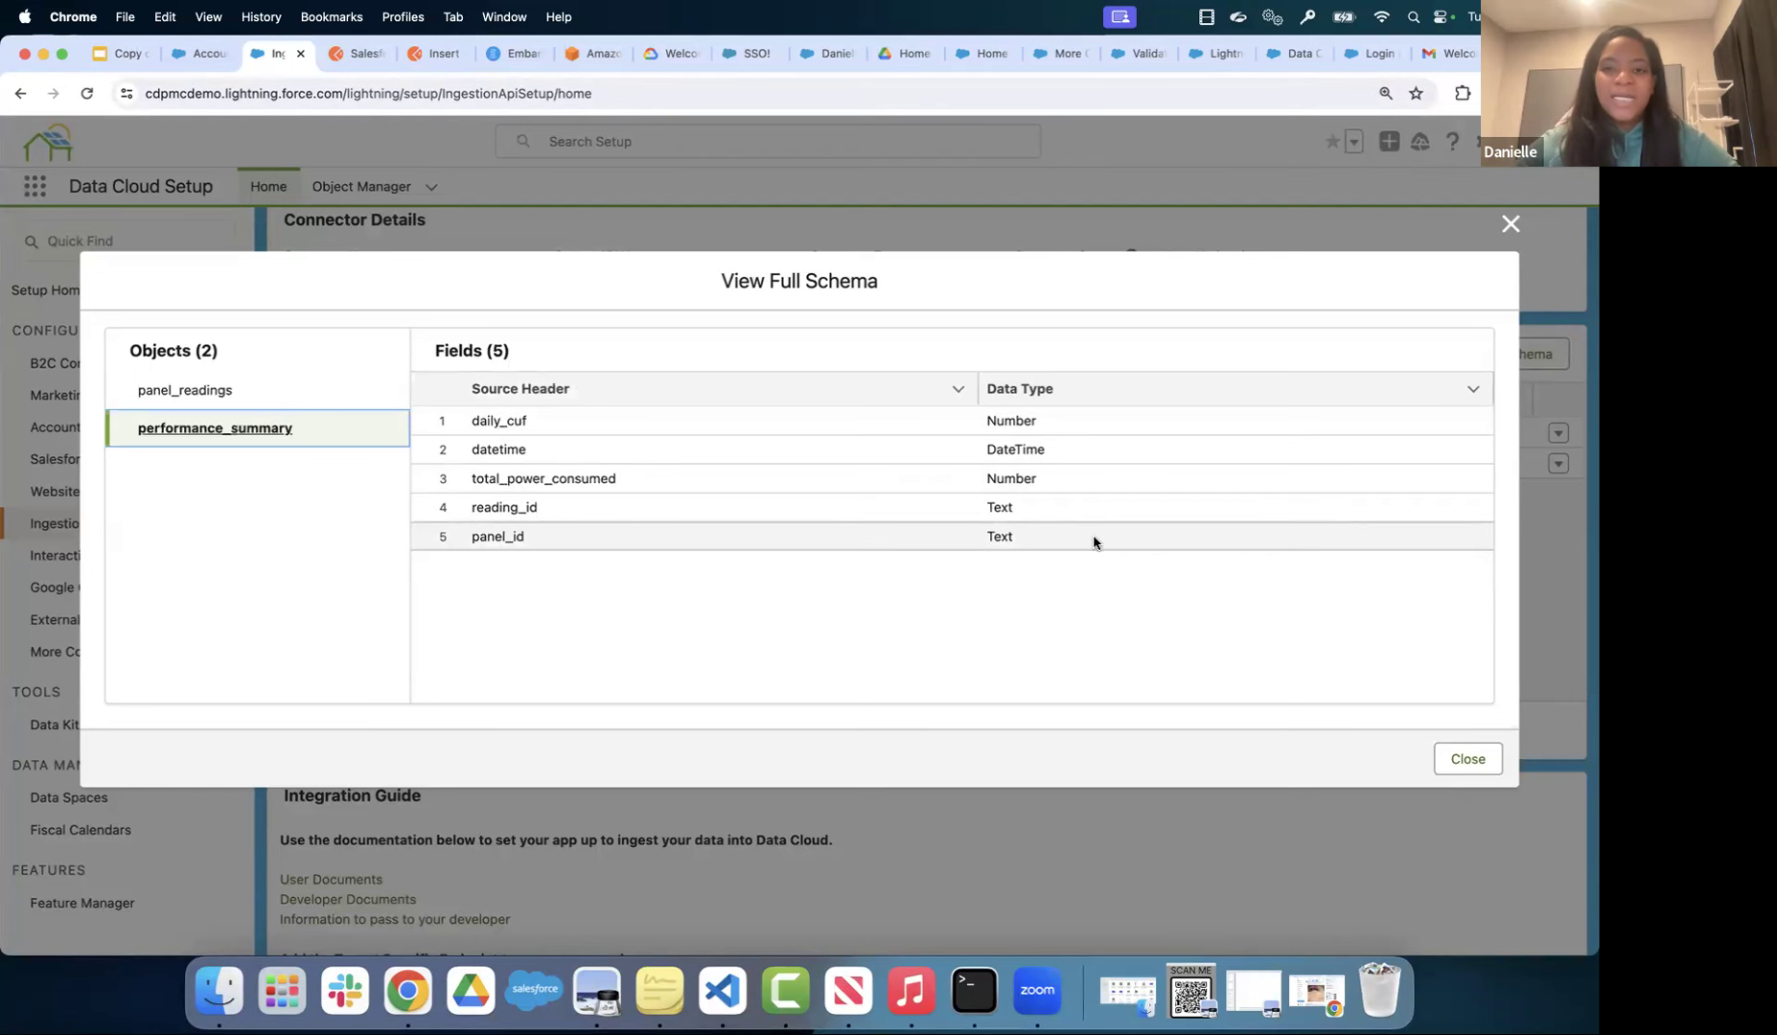
left_click(238, 390)
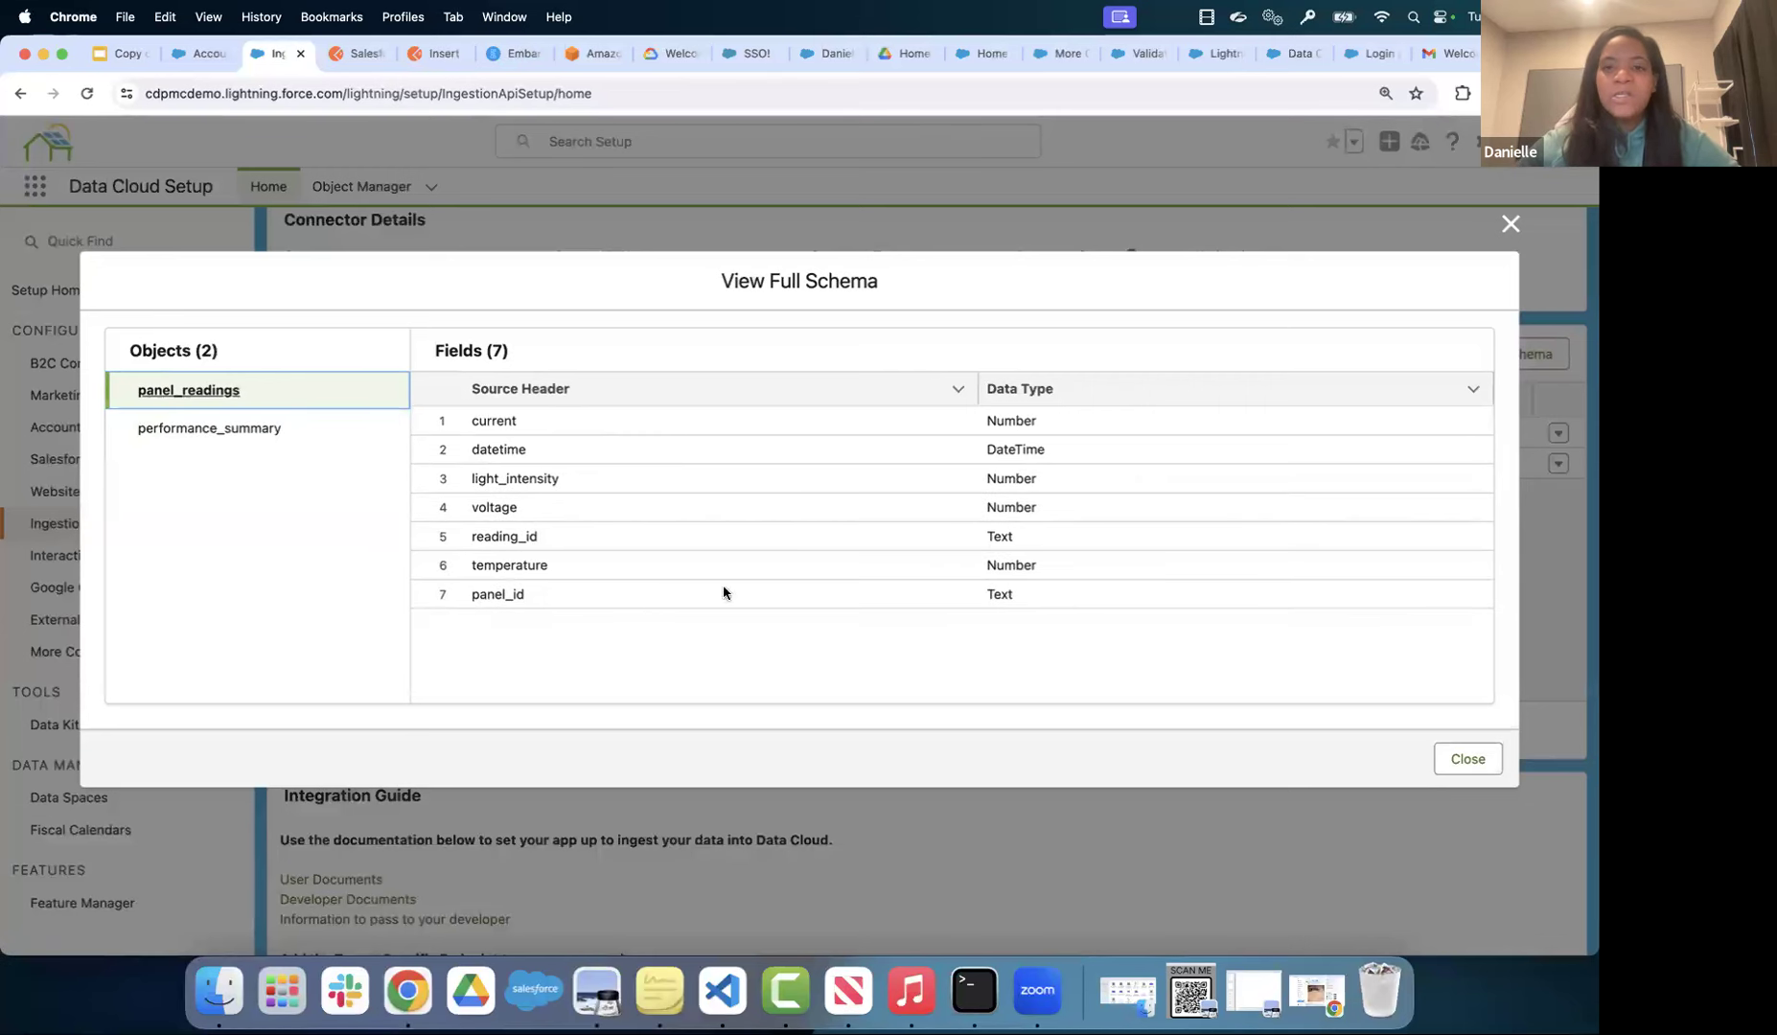
left_click(264, 429)
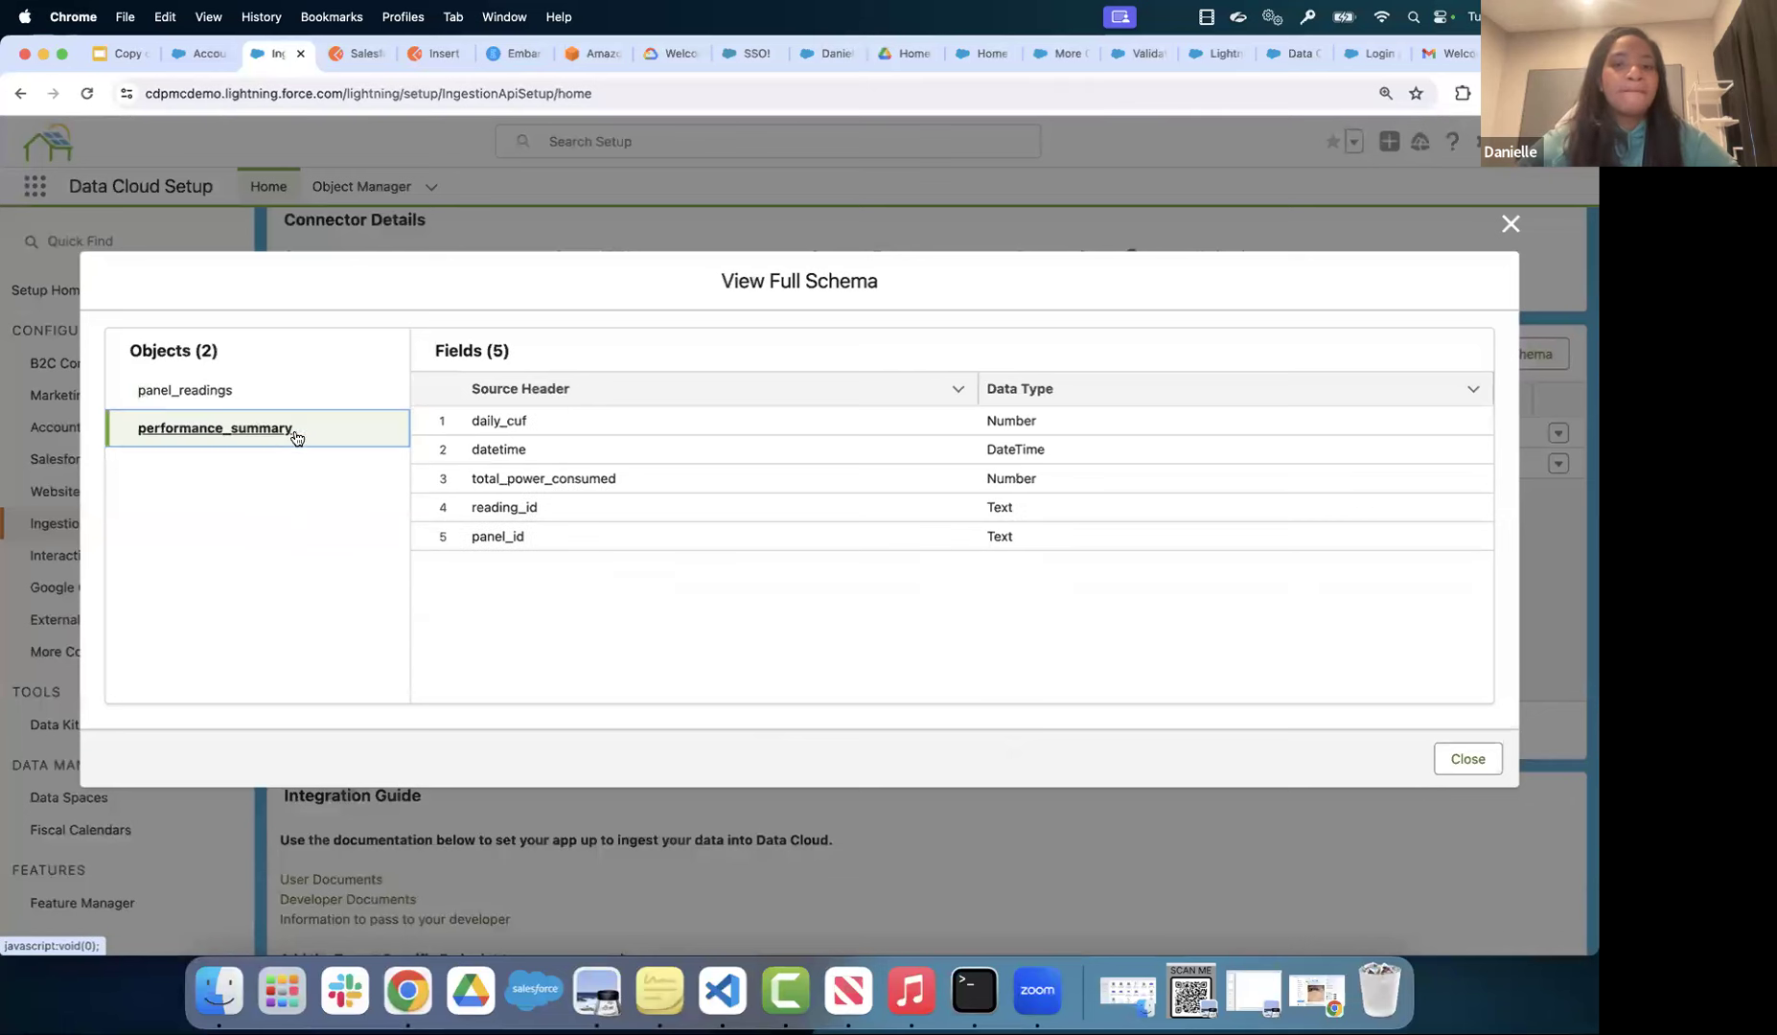
left_click(1473, 761)
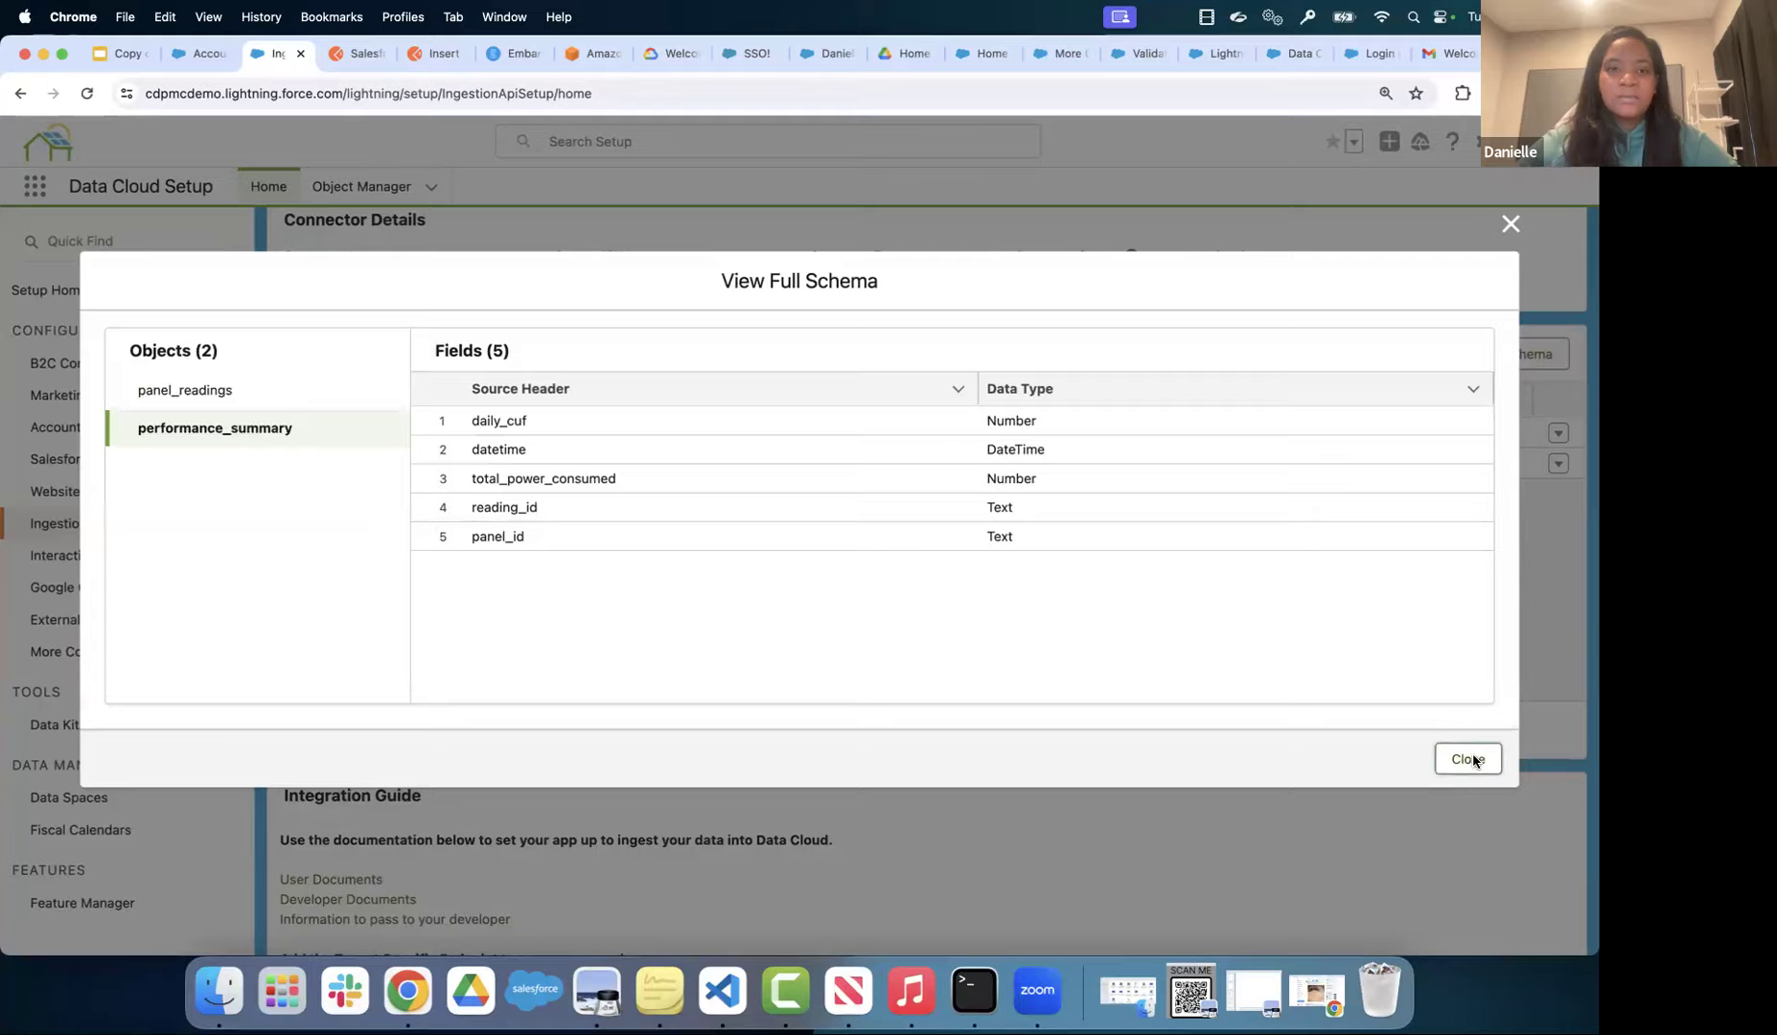
- Return to the Account_00Dam000002rbLF data stream browser tab
scroll(1227, 607, "down", 5)
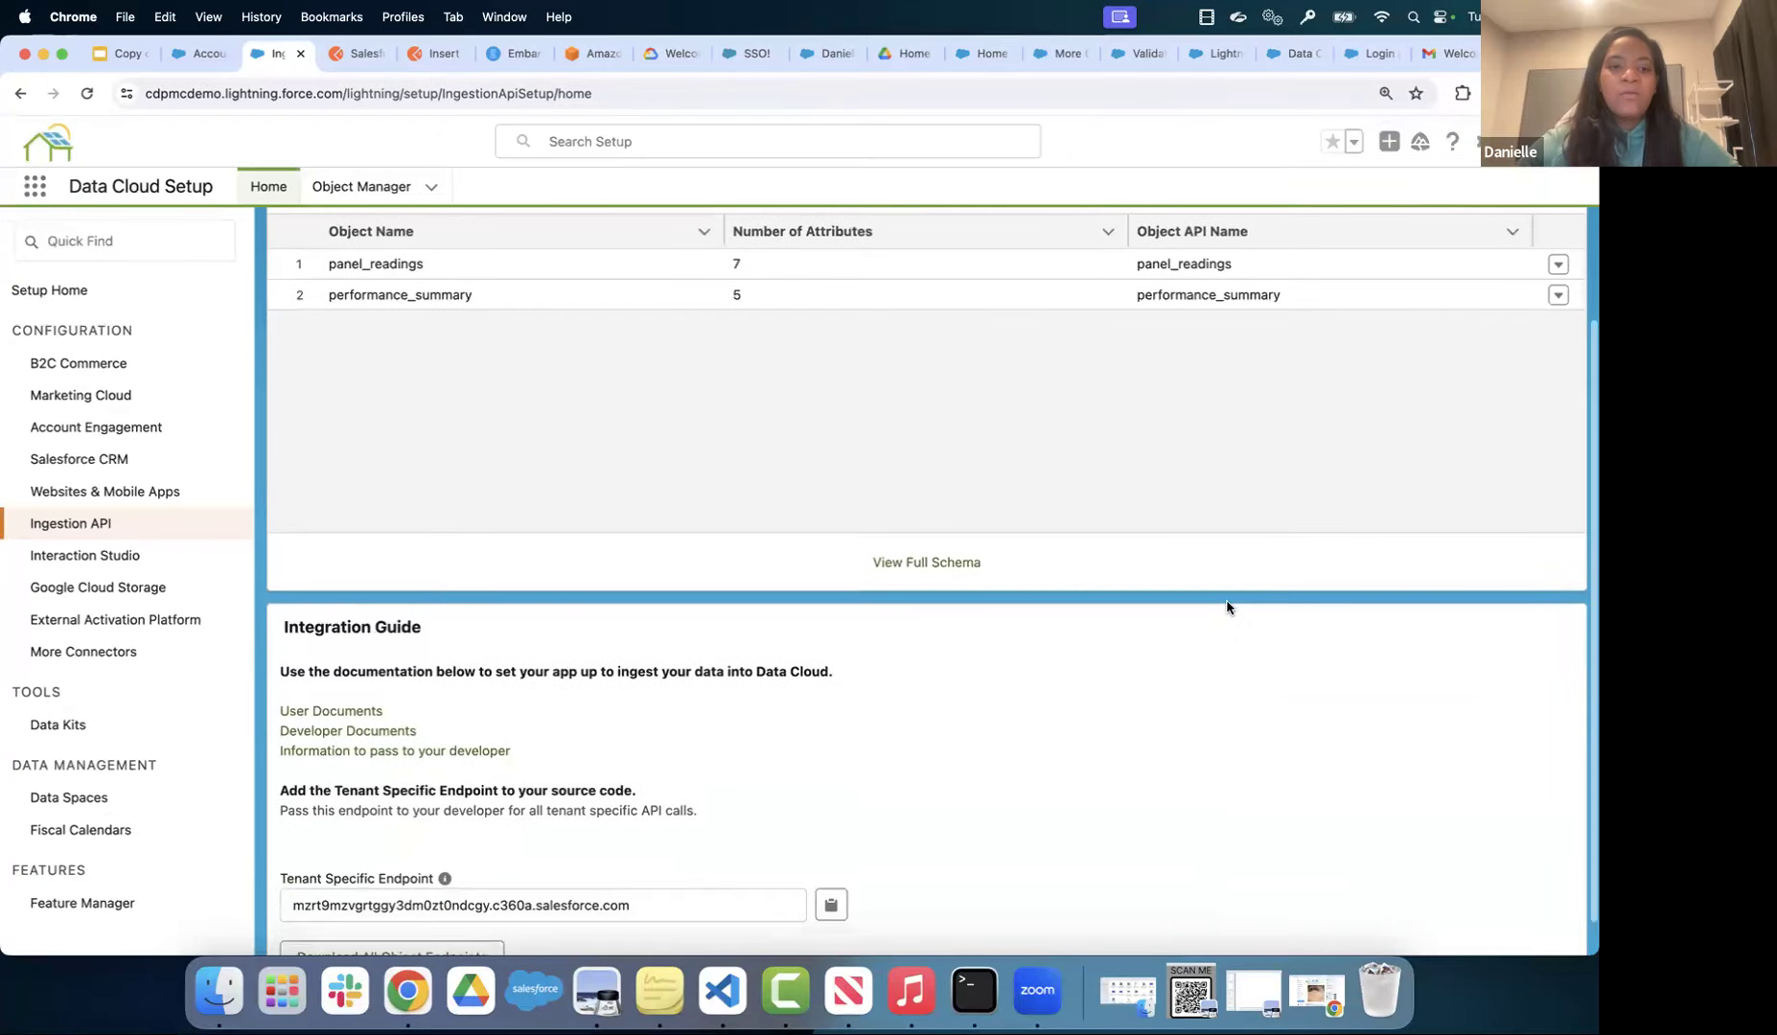
scroll(1227, 606, "up", 3)
scroll(1227, 601, "up", 4)
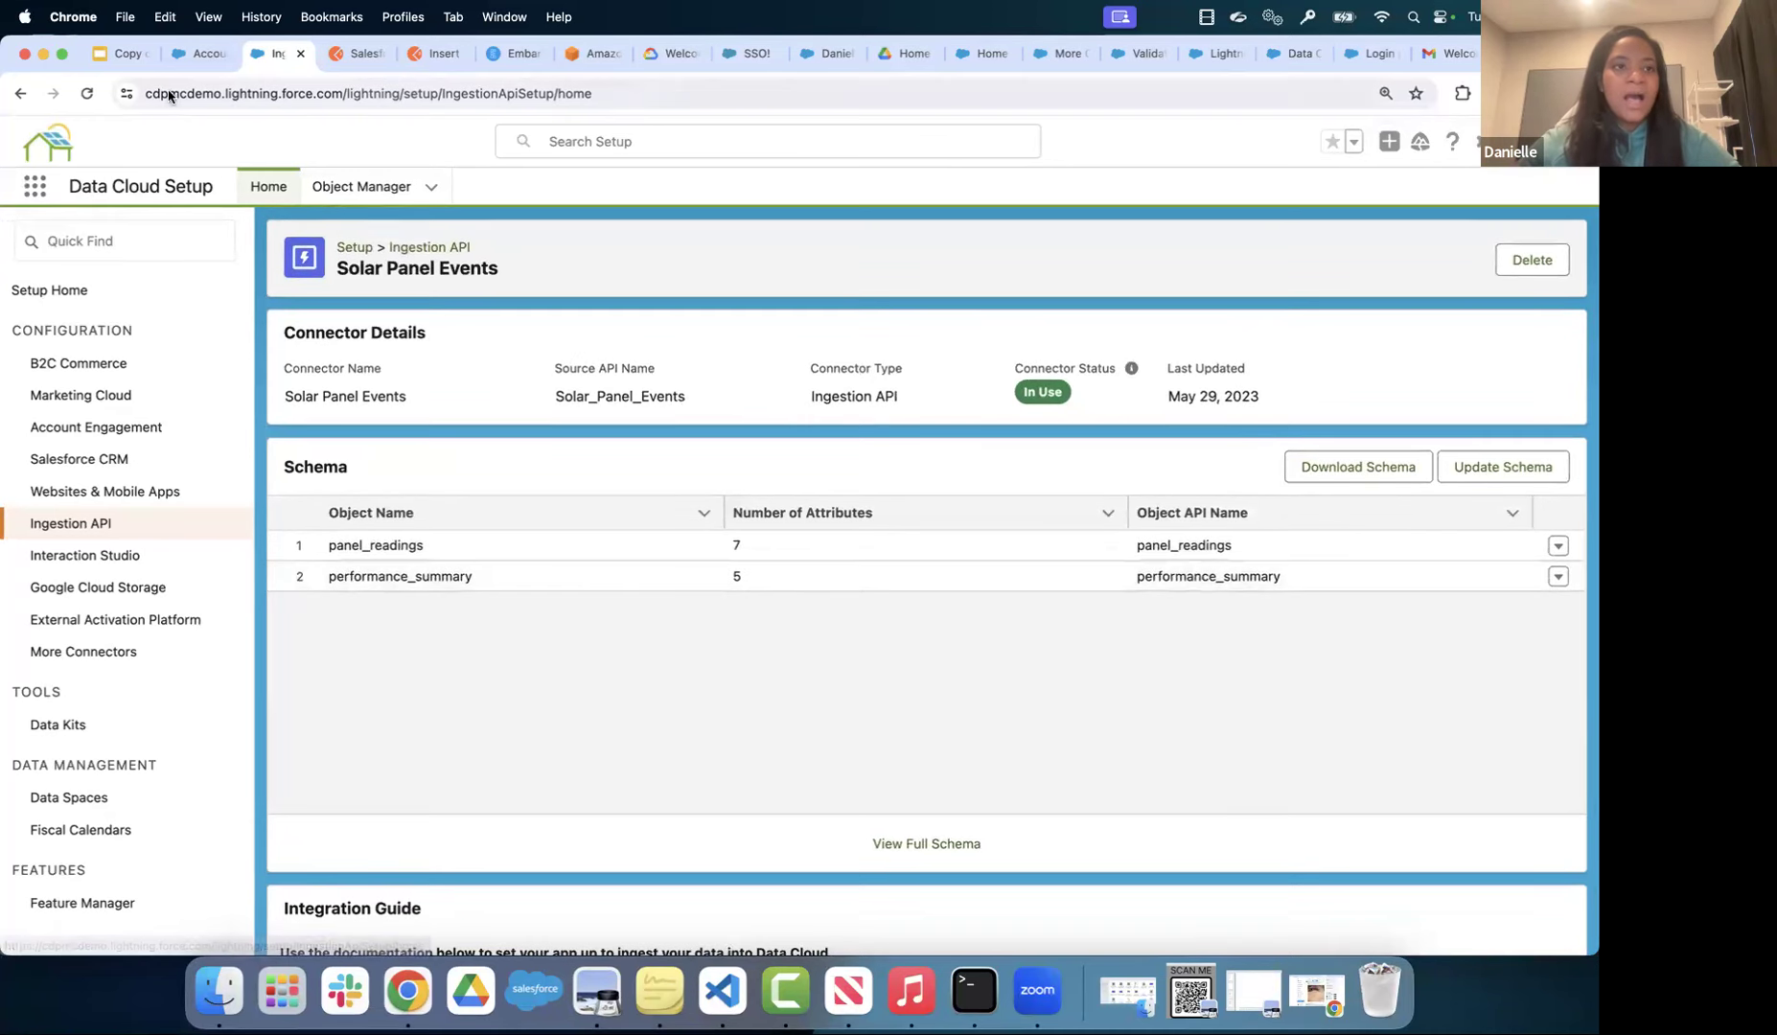
left_click(207, 57)
- Start a new Ingestion API data stream for Solar Panel Events, find no objects available, and discard it
left_click(286, 182)
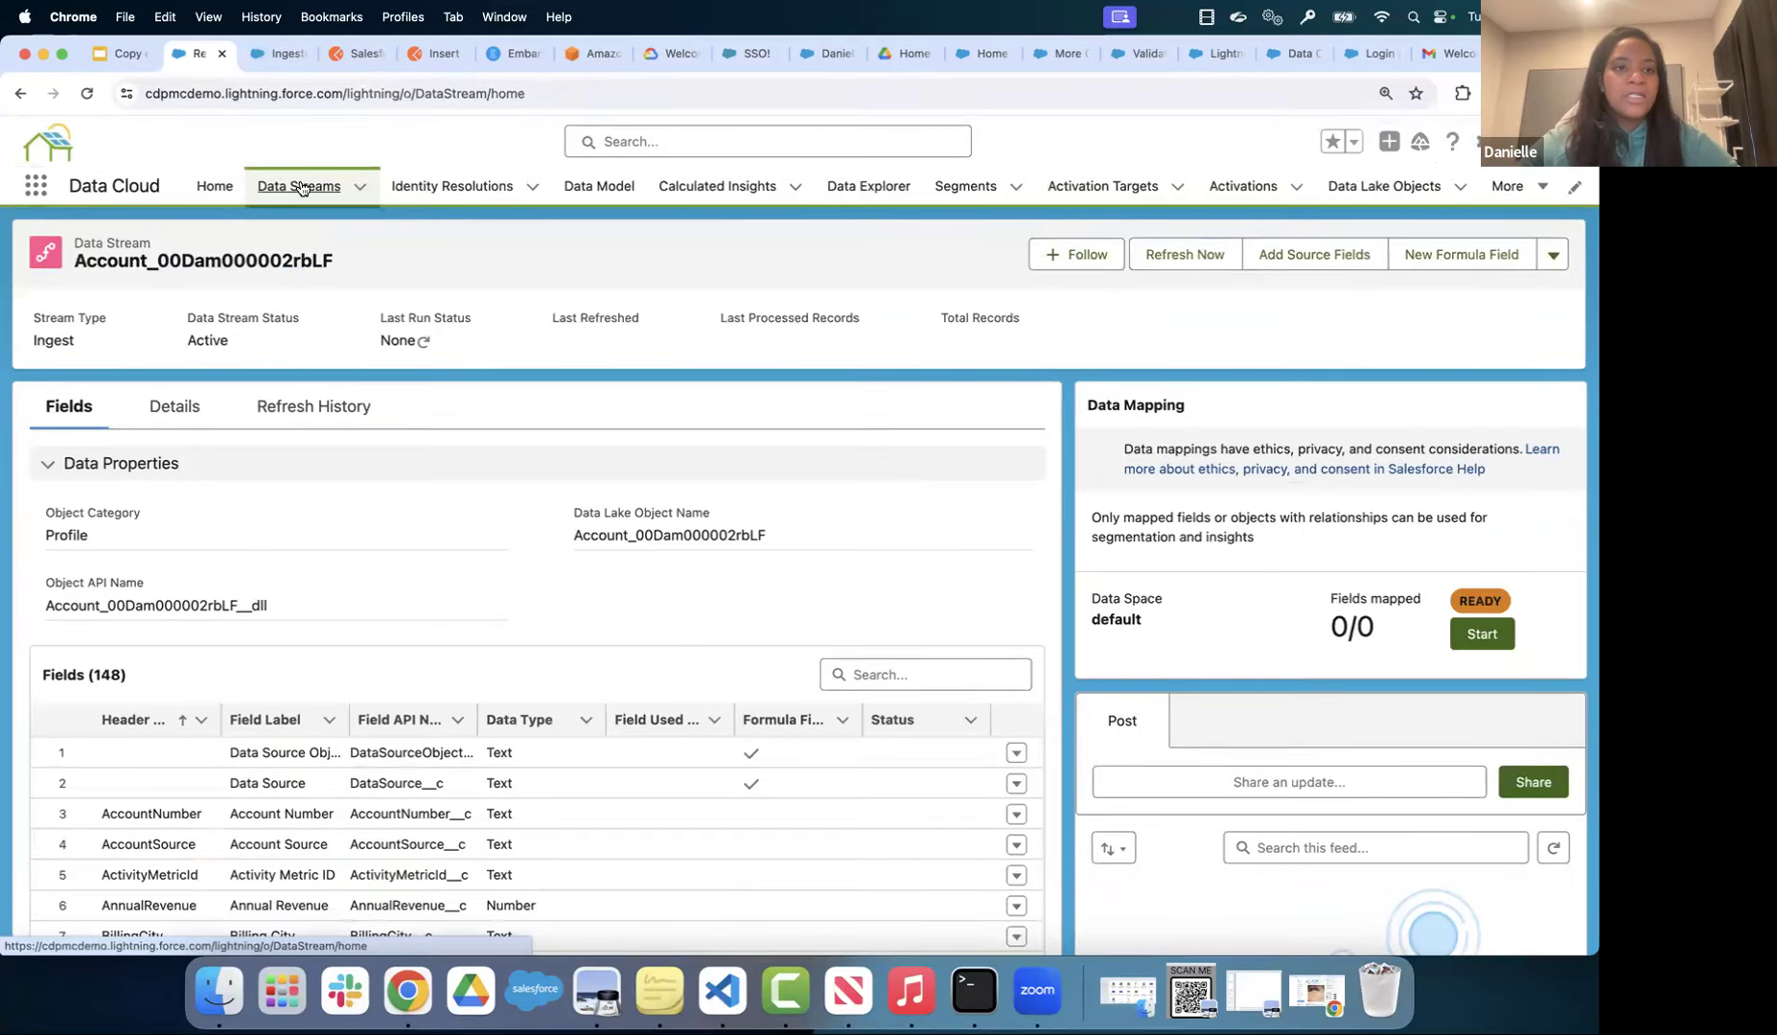
left_click(1262, 254)
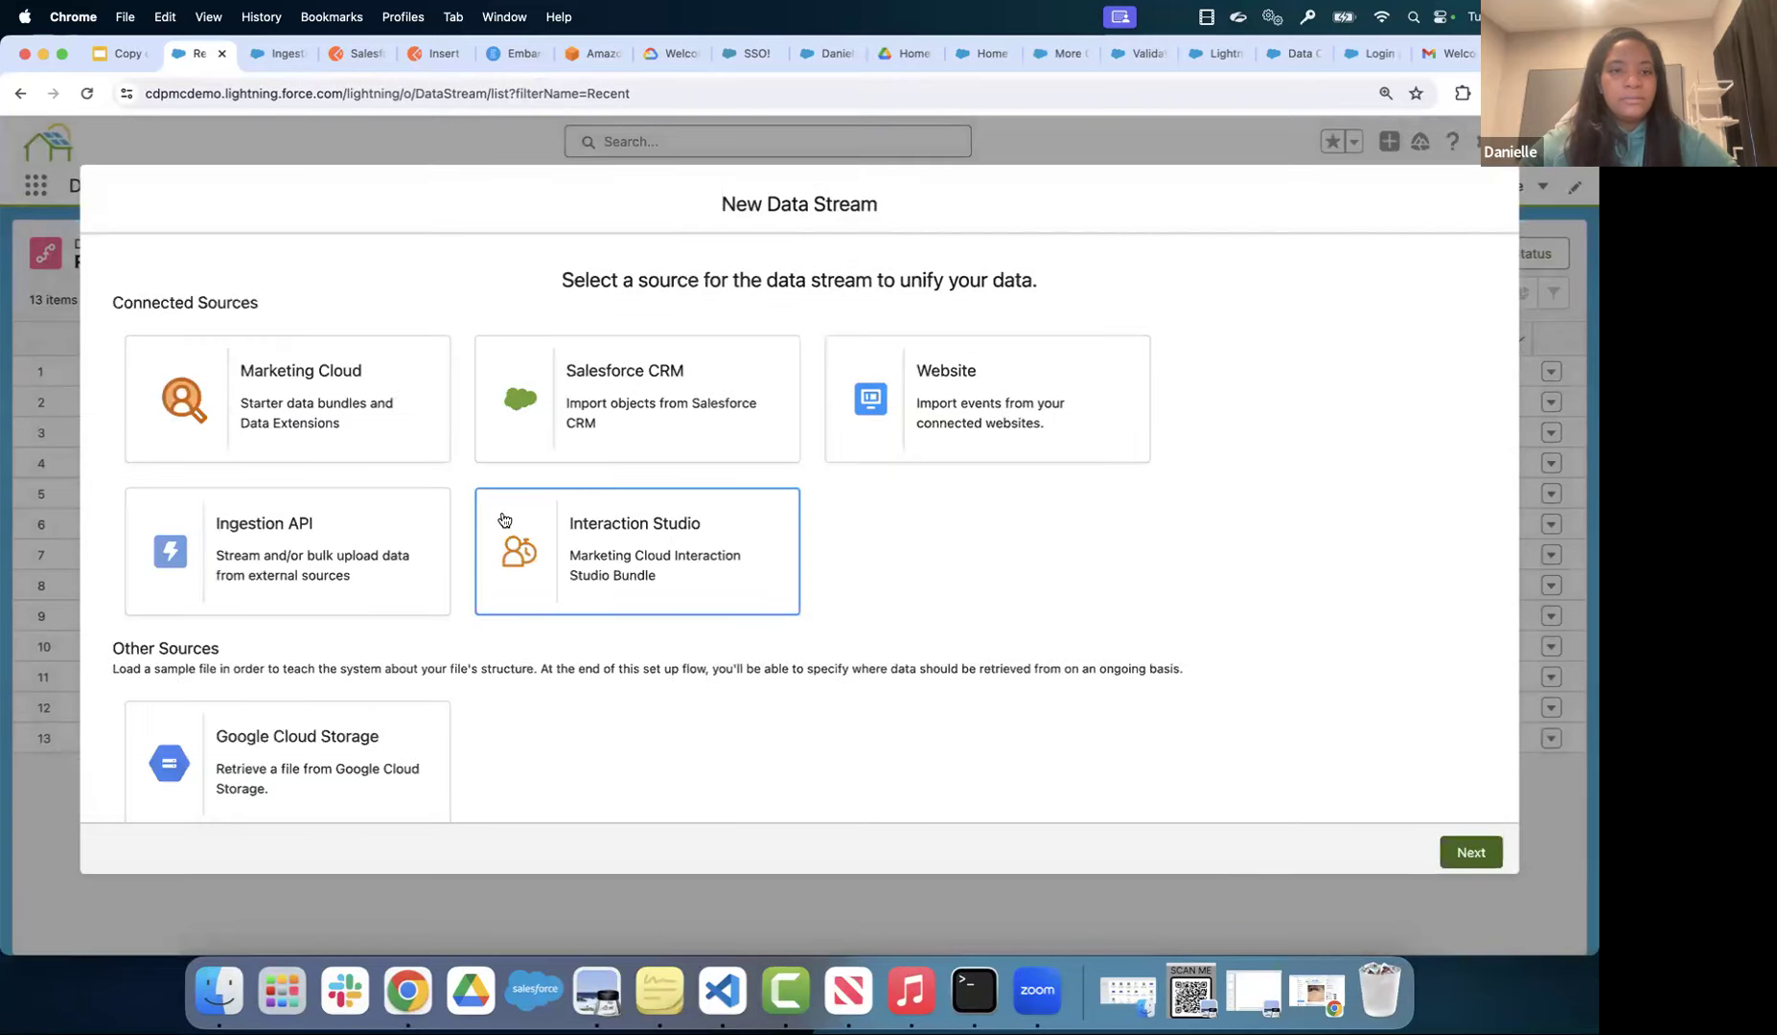
left_click(327, 559)
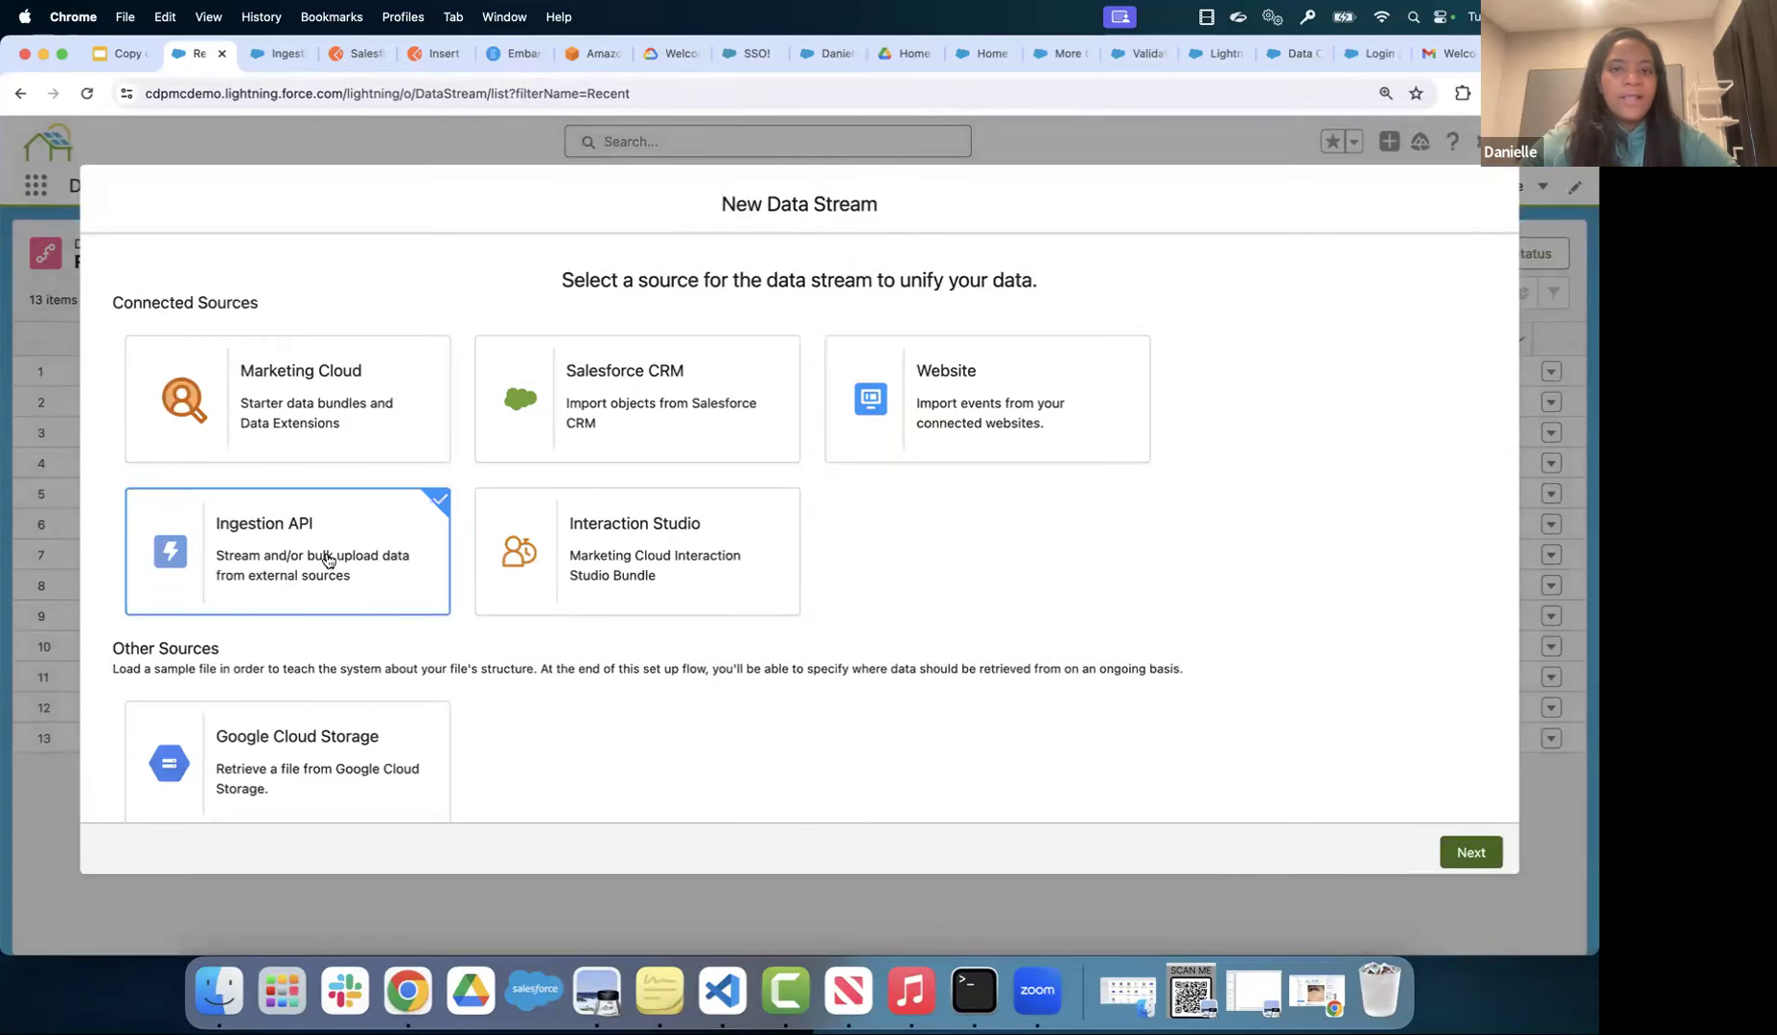
left_click(1475, 851)
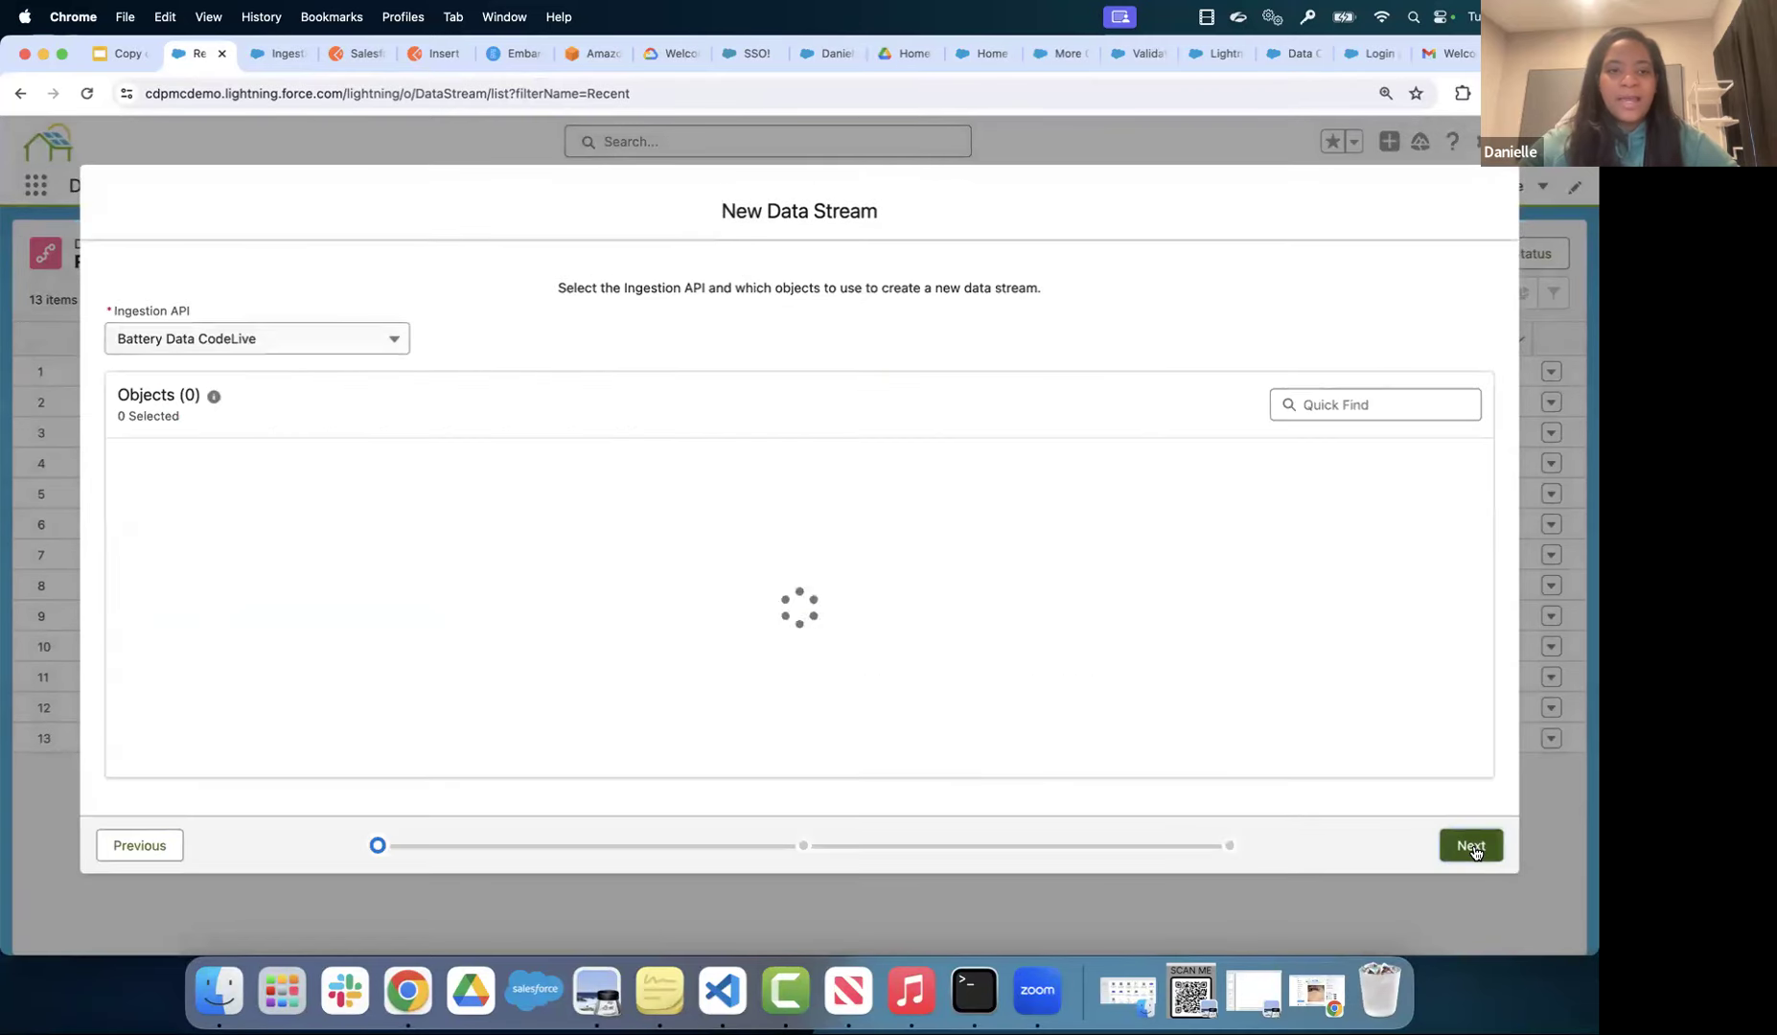
left_click(301, 341)
left_click(197, 520)
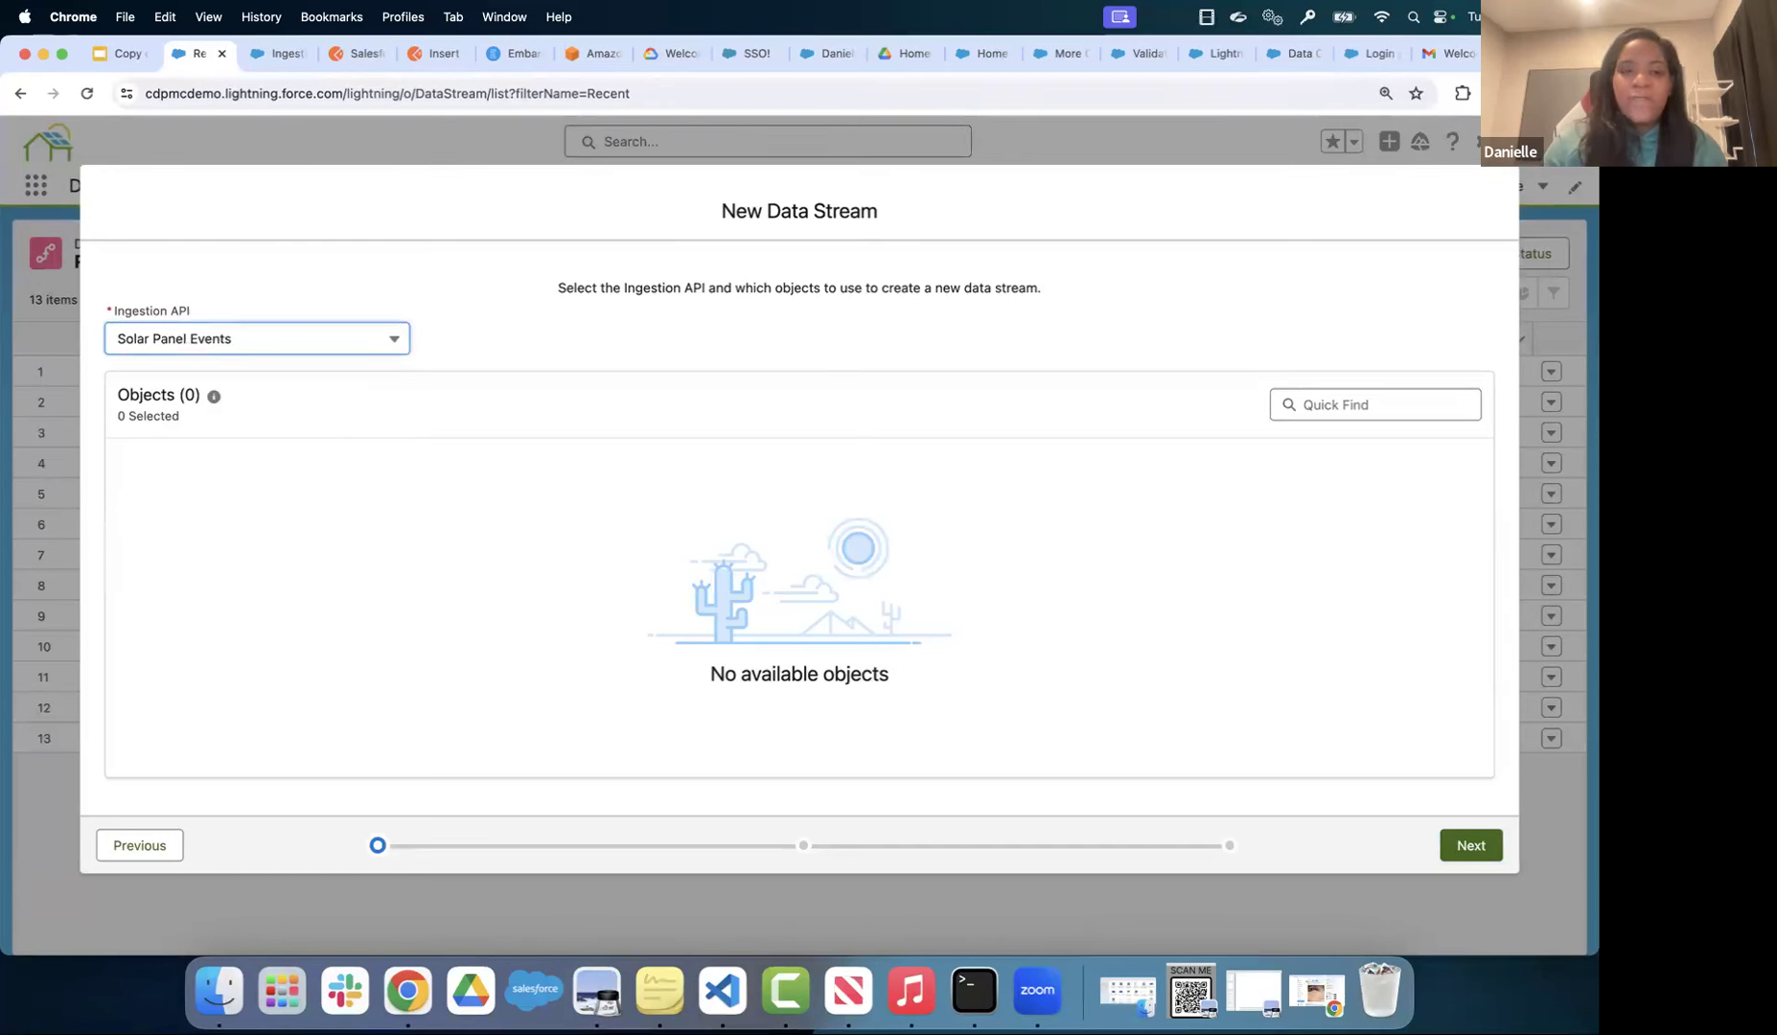
left_click(1503, 144)
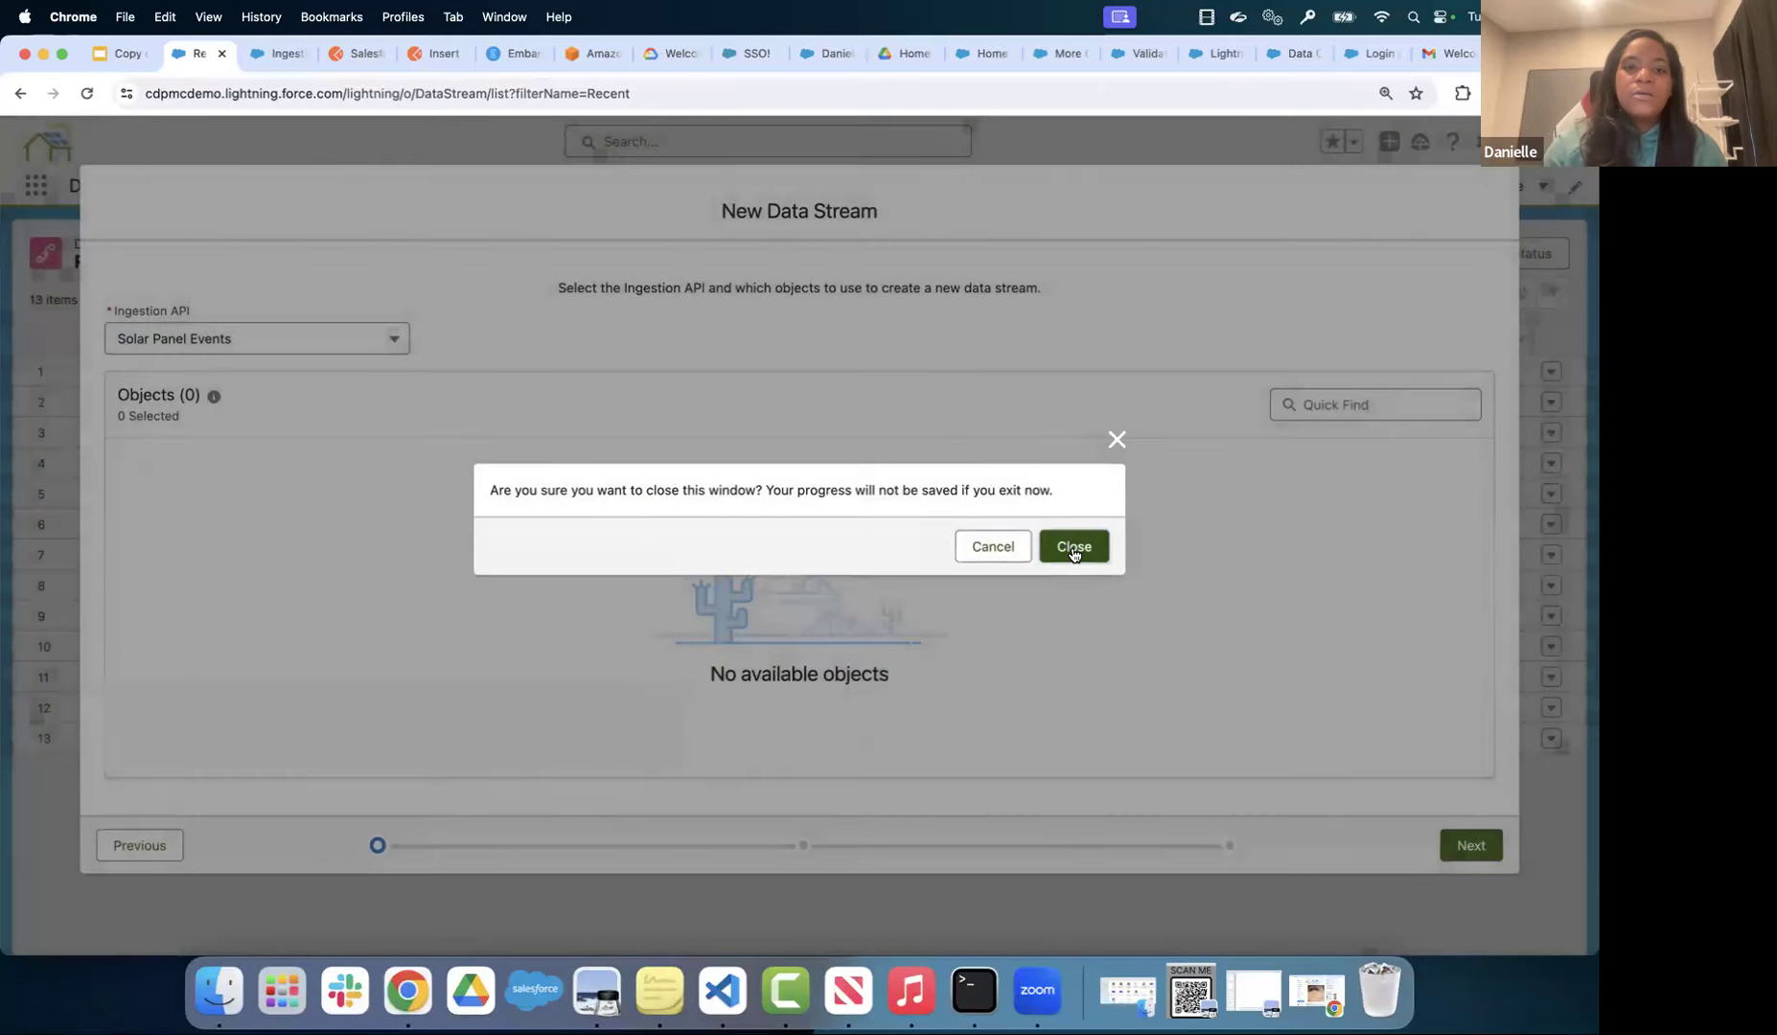
left_click(1074, 552)
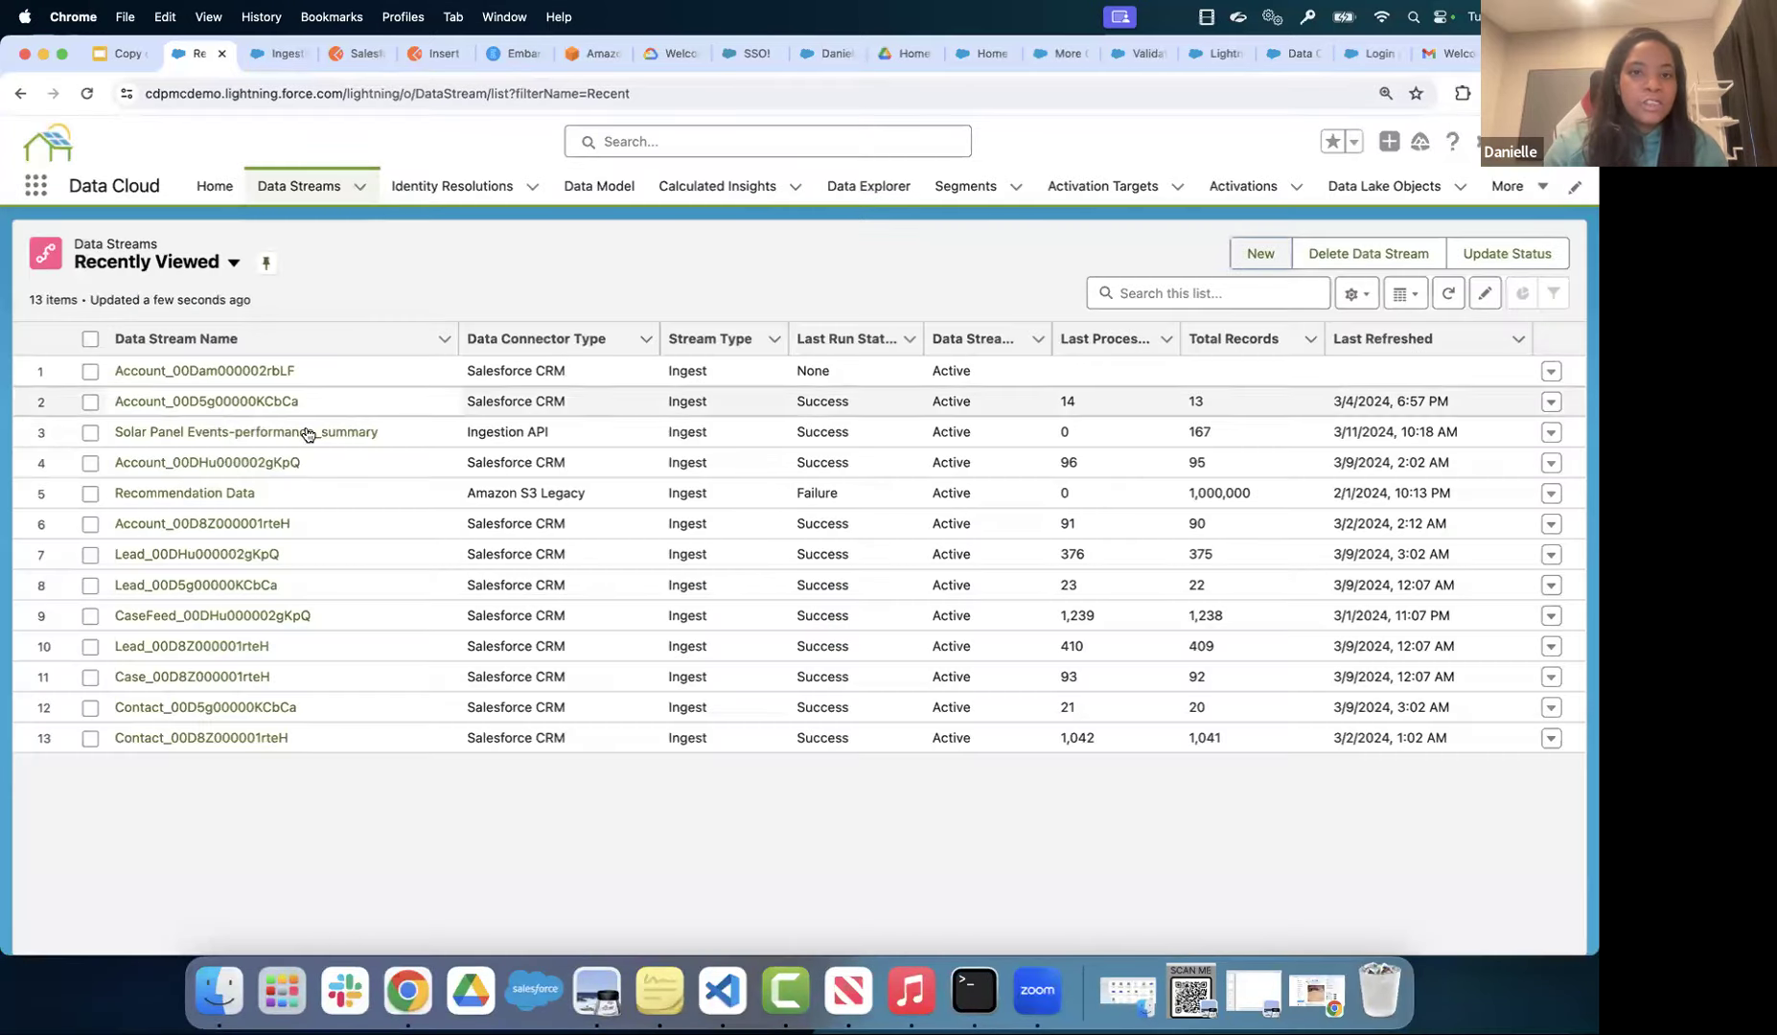
- Open the Solar Panel Events-performance_summary data stream and review its 8 fields
left_click(307, 432)
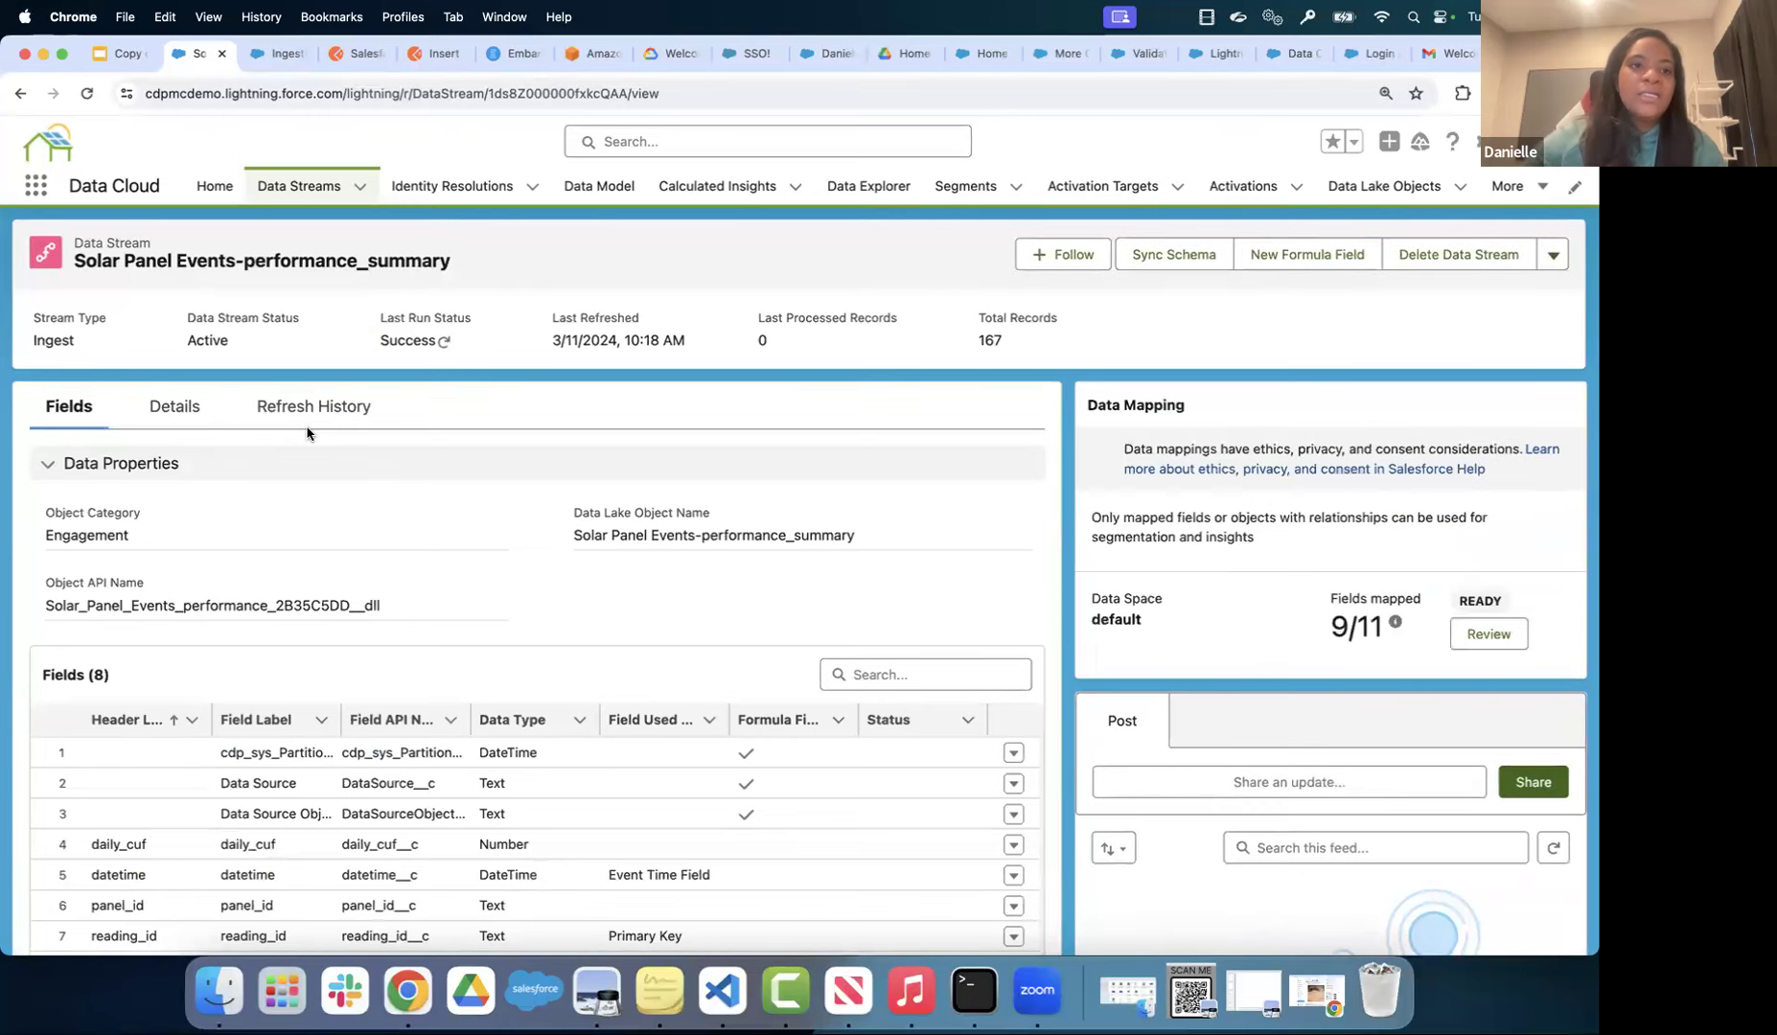
scroll(388, 505, "down", 3)
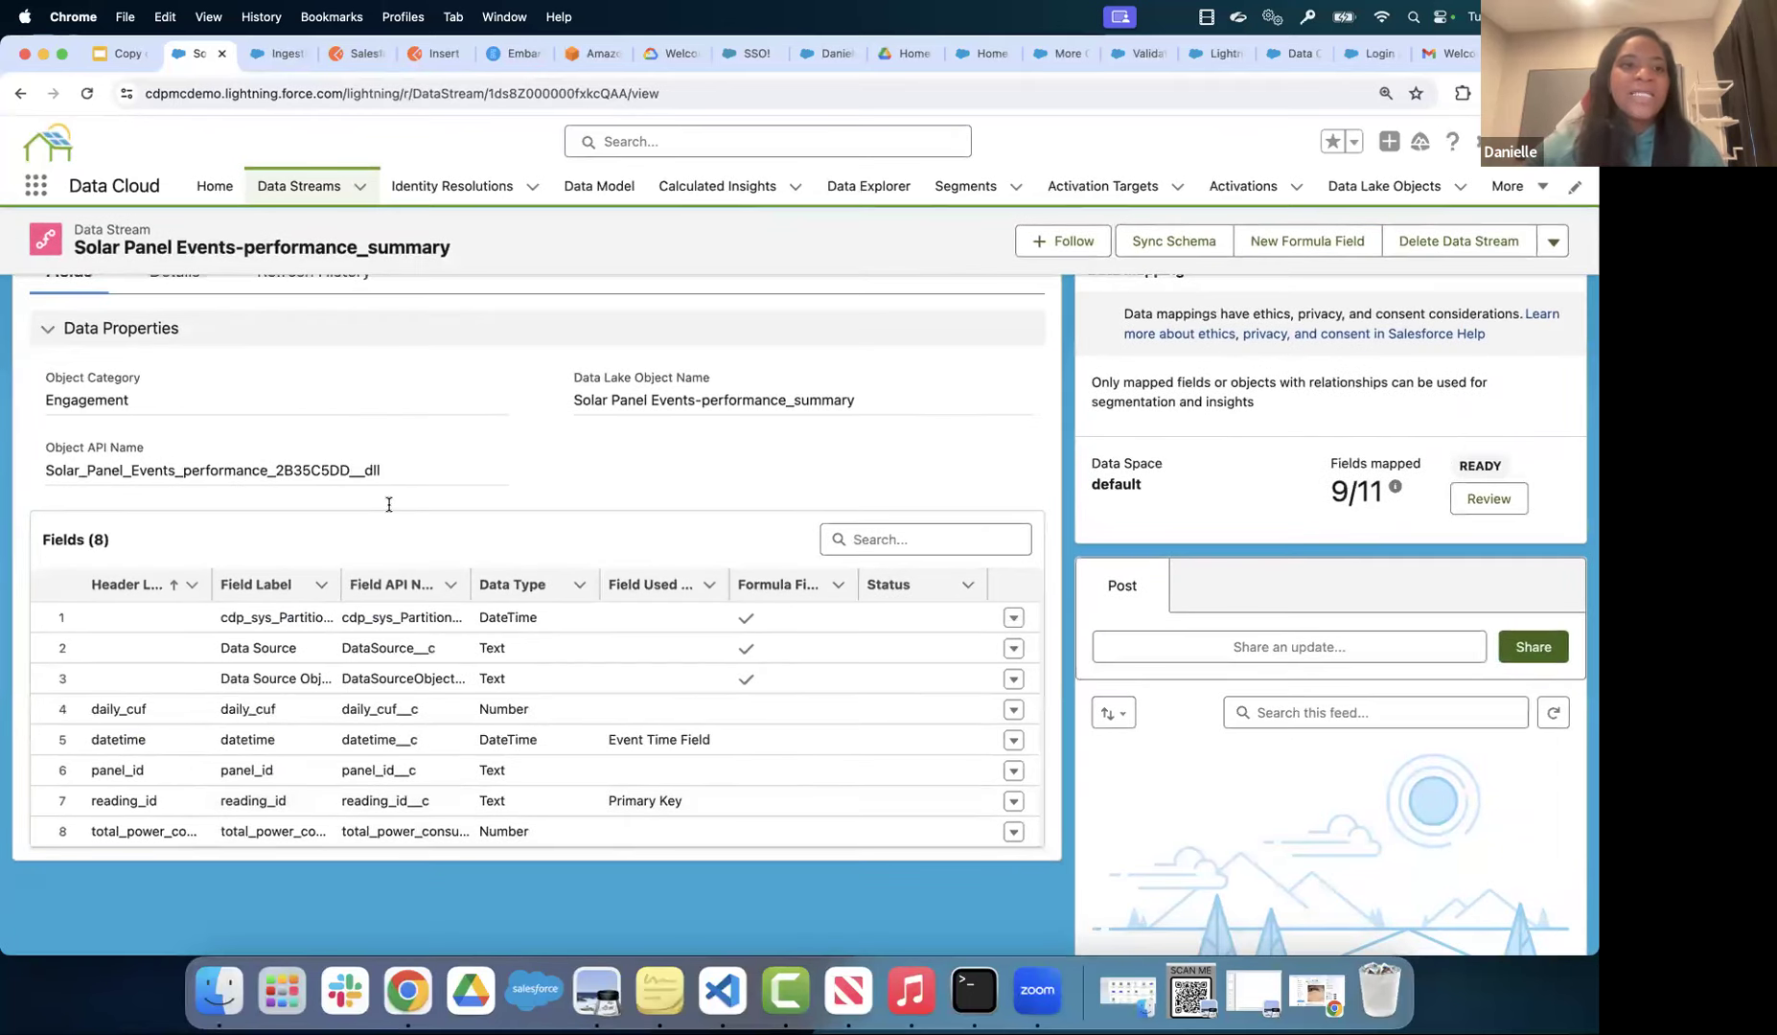
scroll(388, 504, "up", 3)
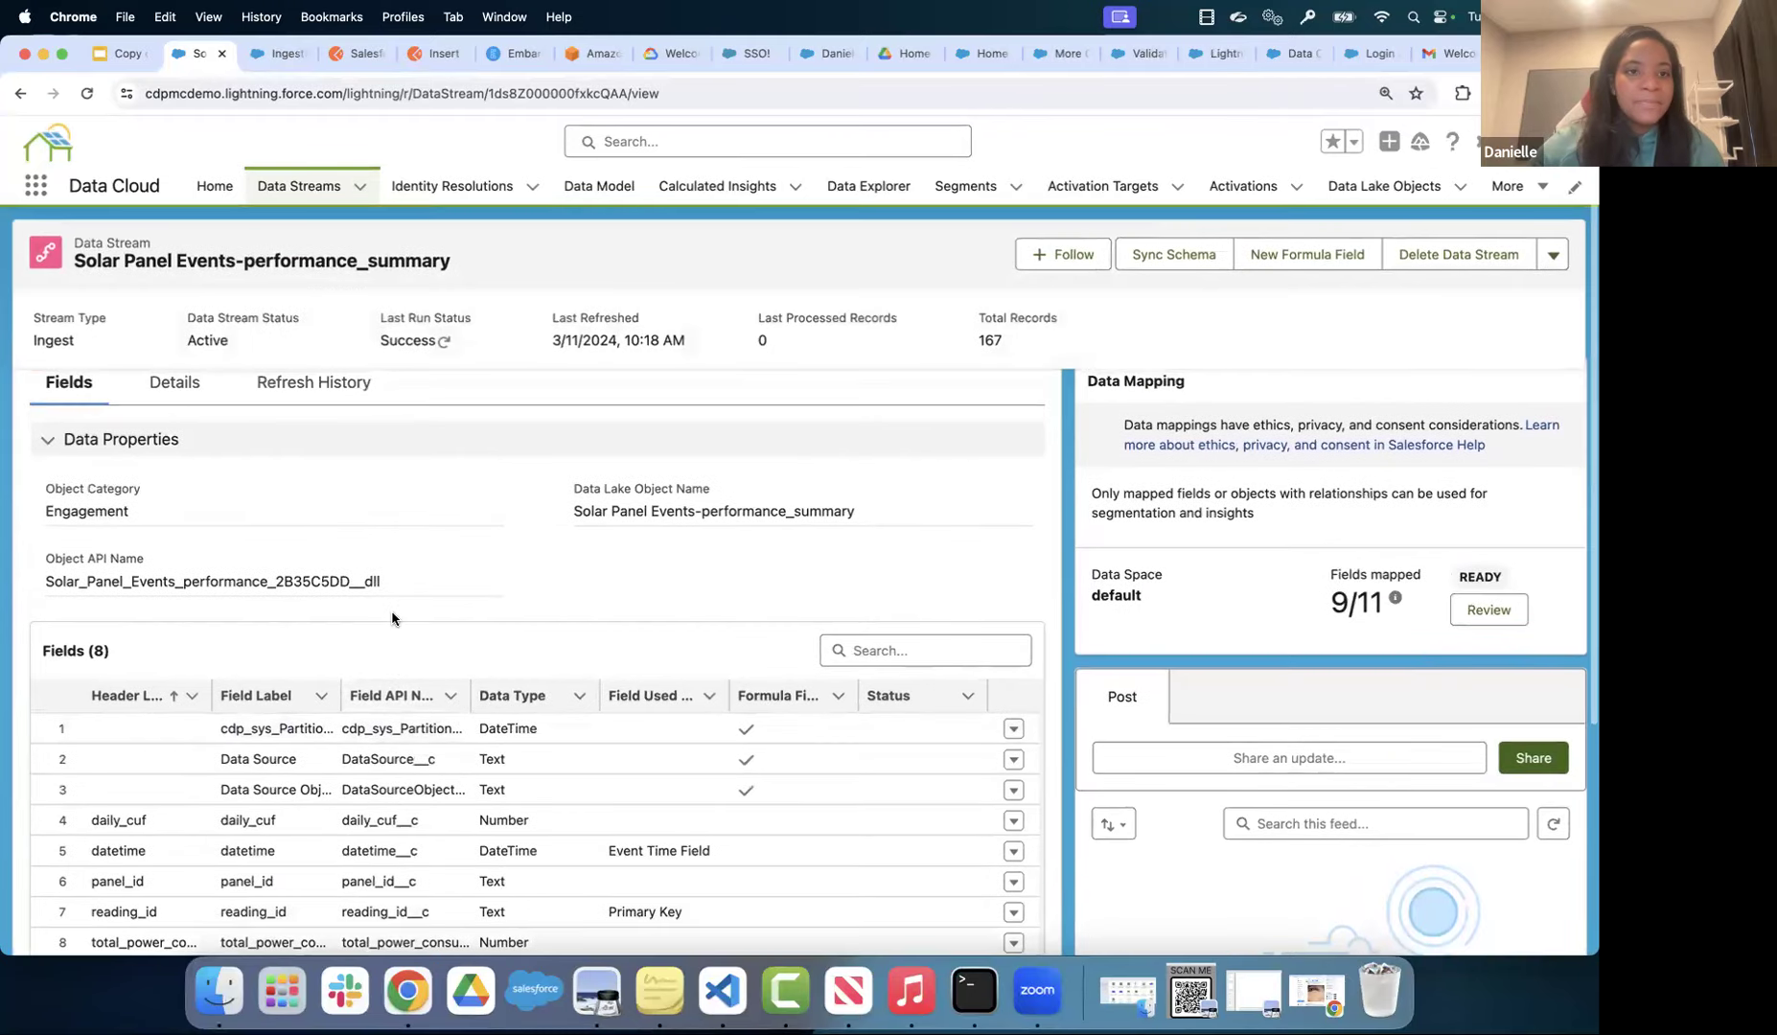
scroll(392, 619, "up", 1)
scroll(392, 618, "down", 1)
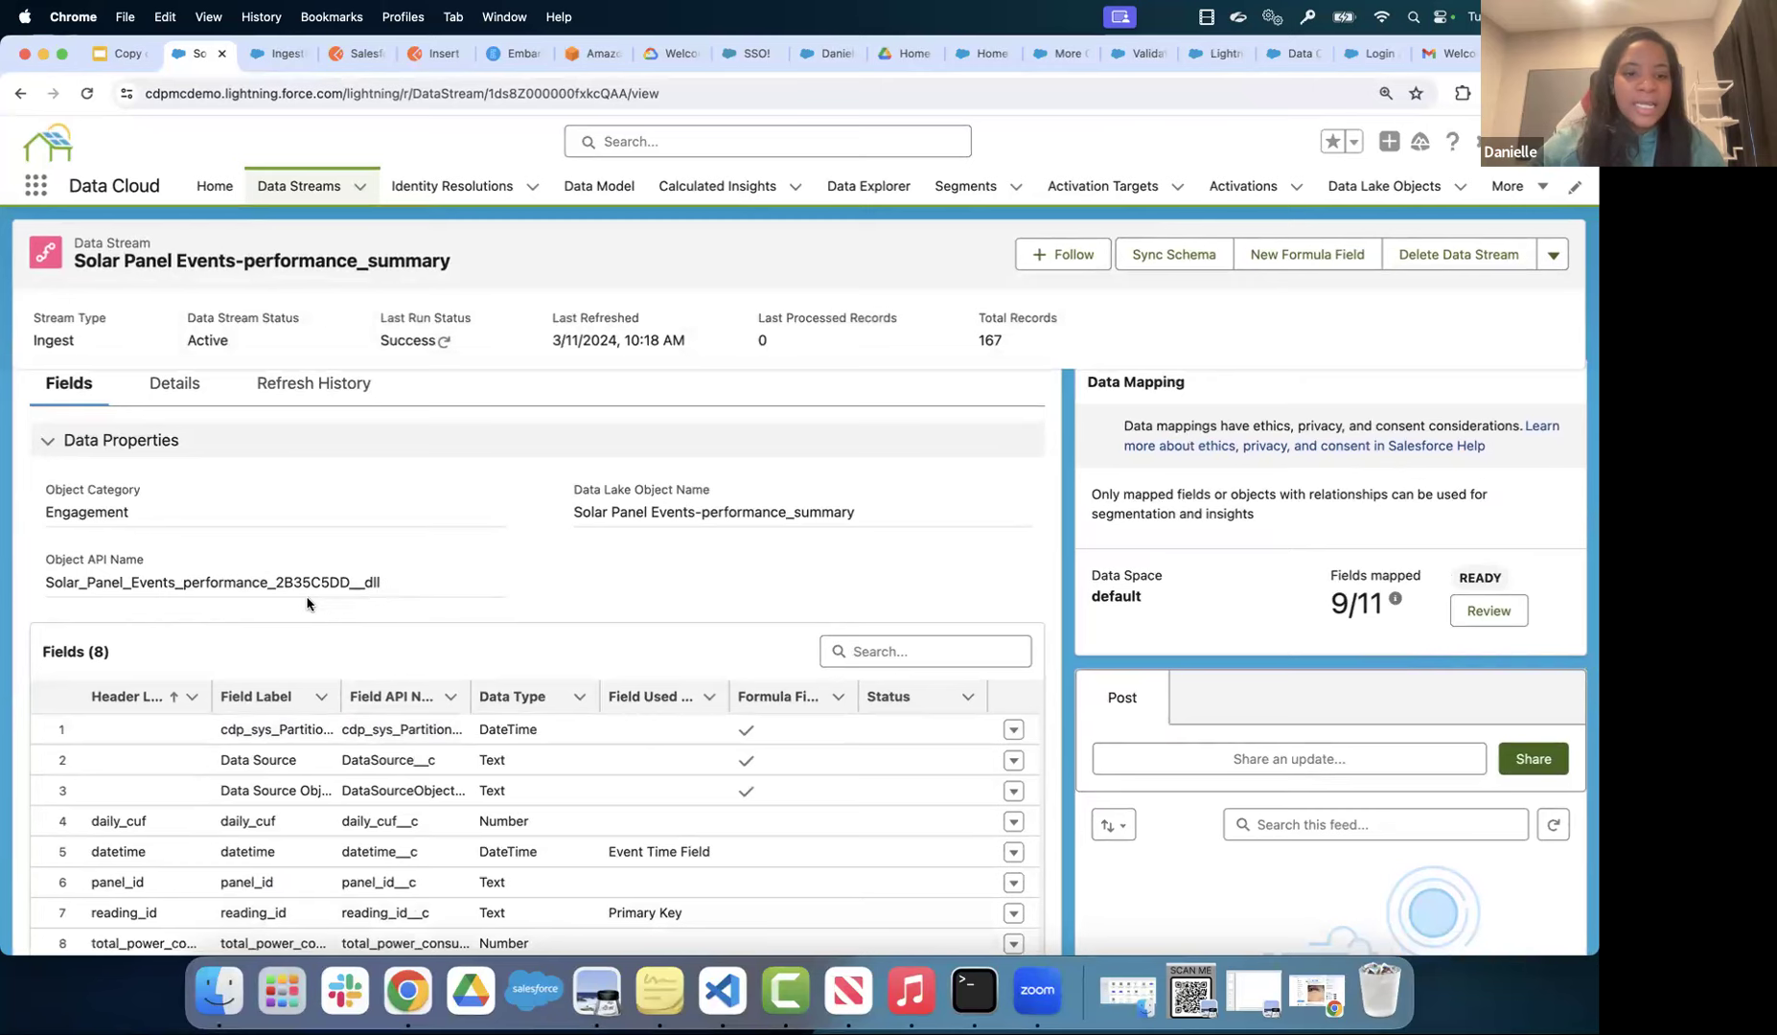
scroll(431, 738, "down", 3)
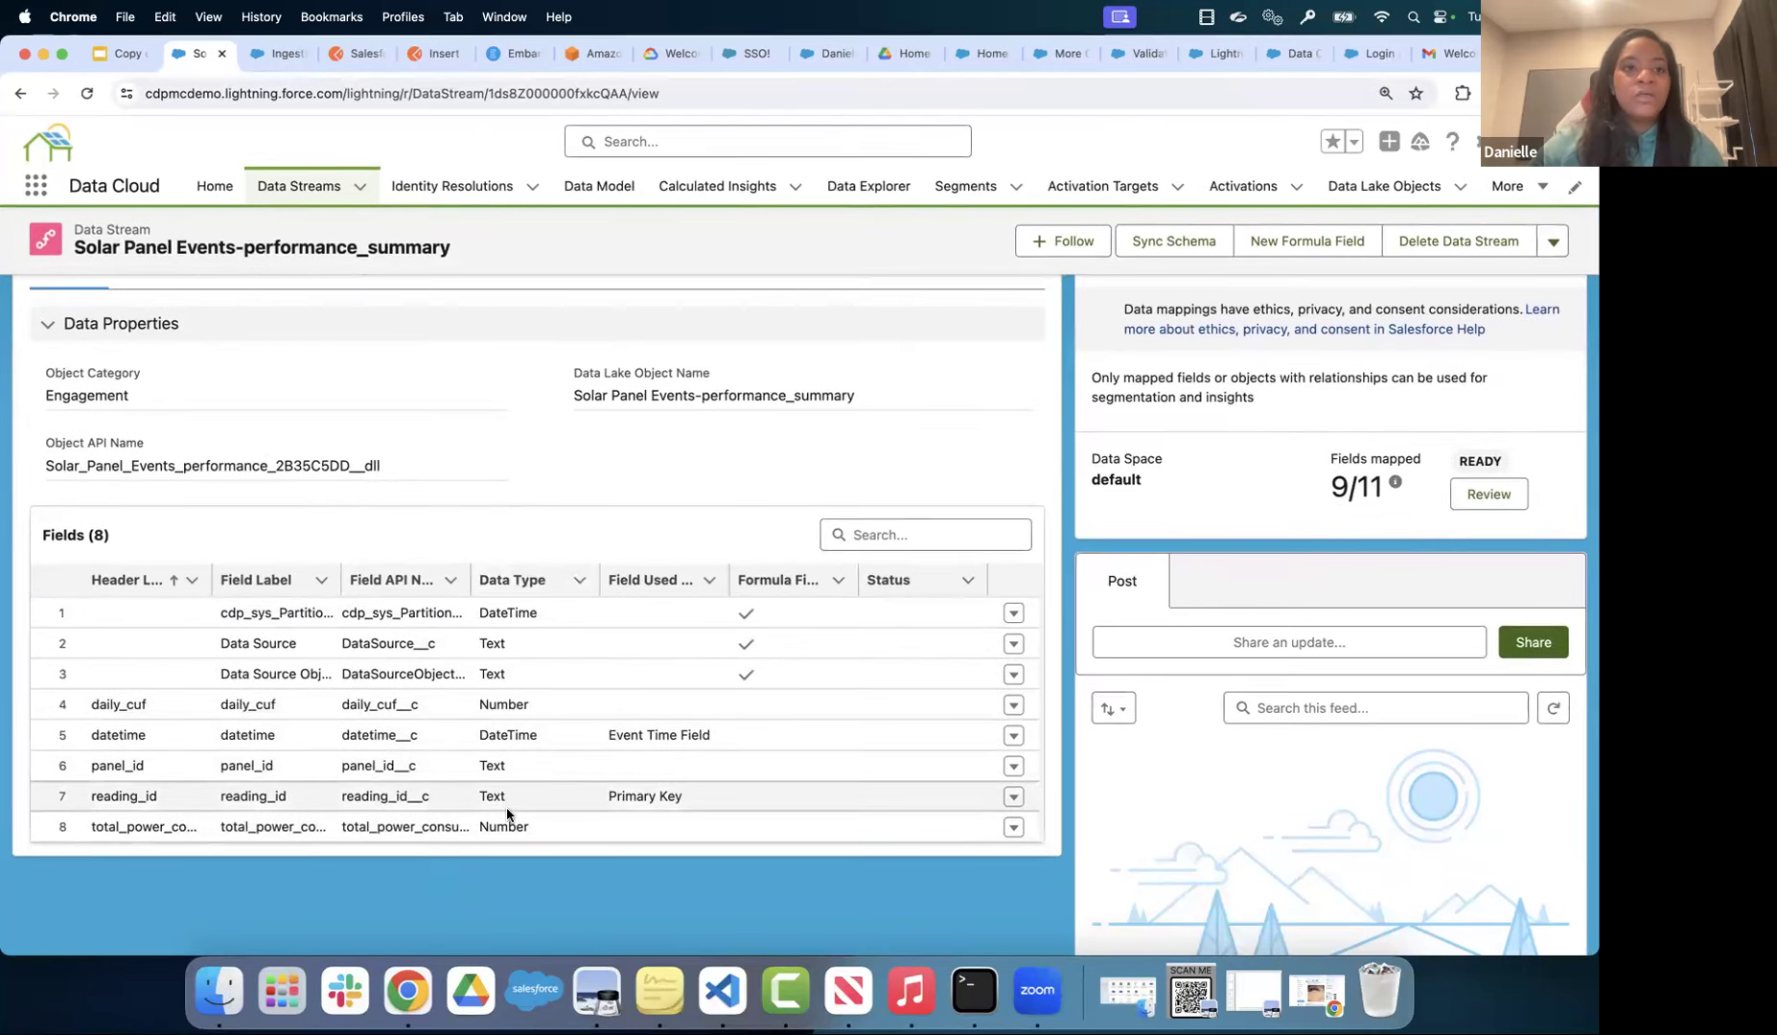
- Check performance_summary in the Solar Panel Events full schema, then return to the stream
left_click(275, 55)
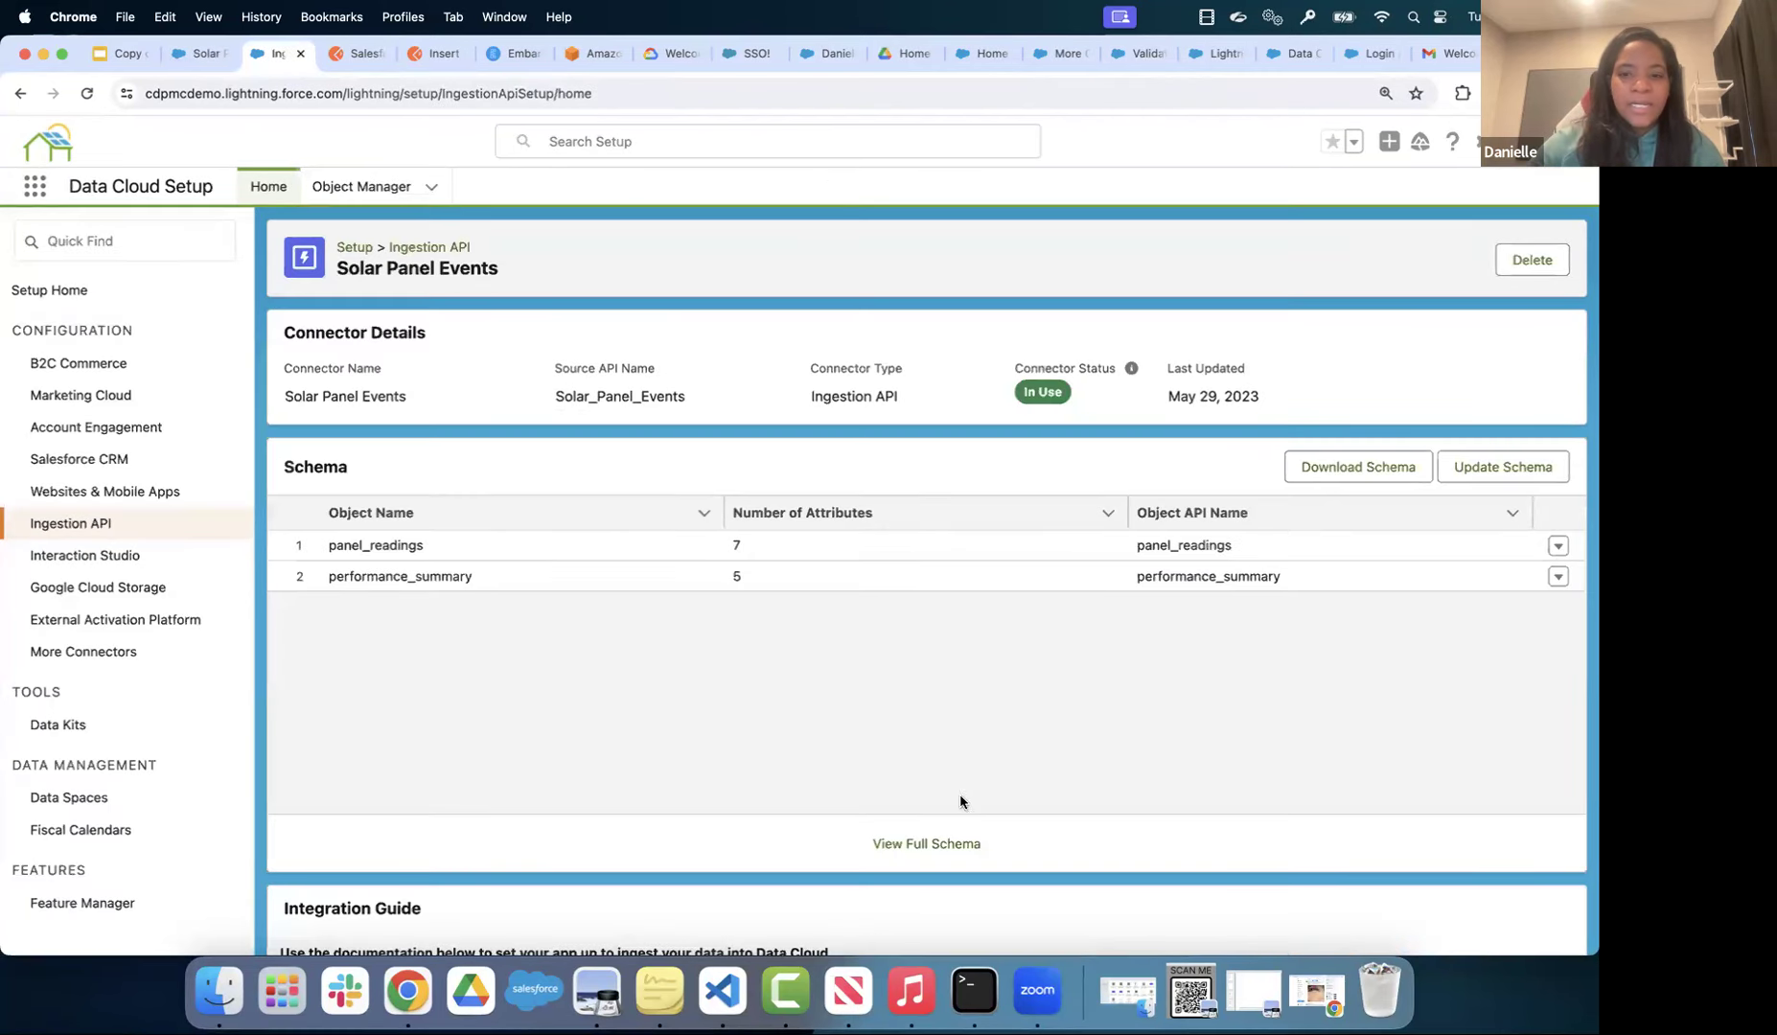
left_click(926, 843)
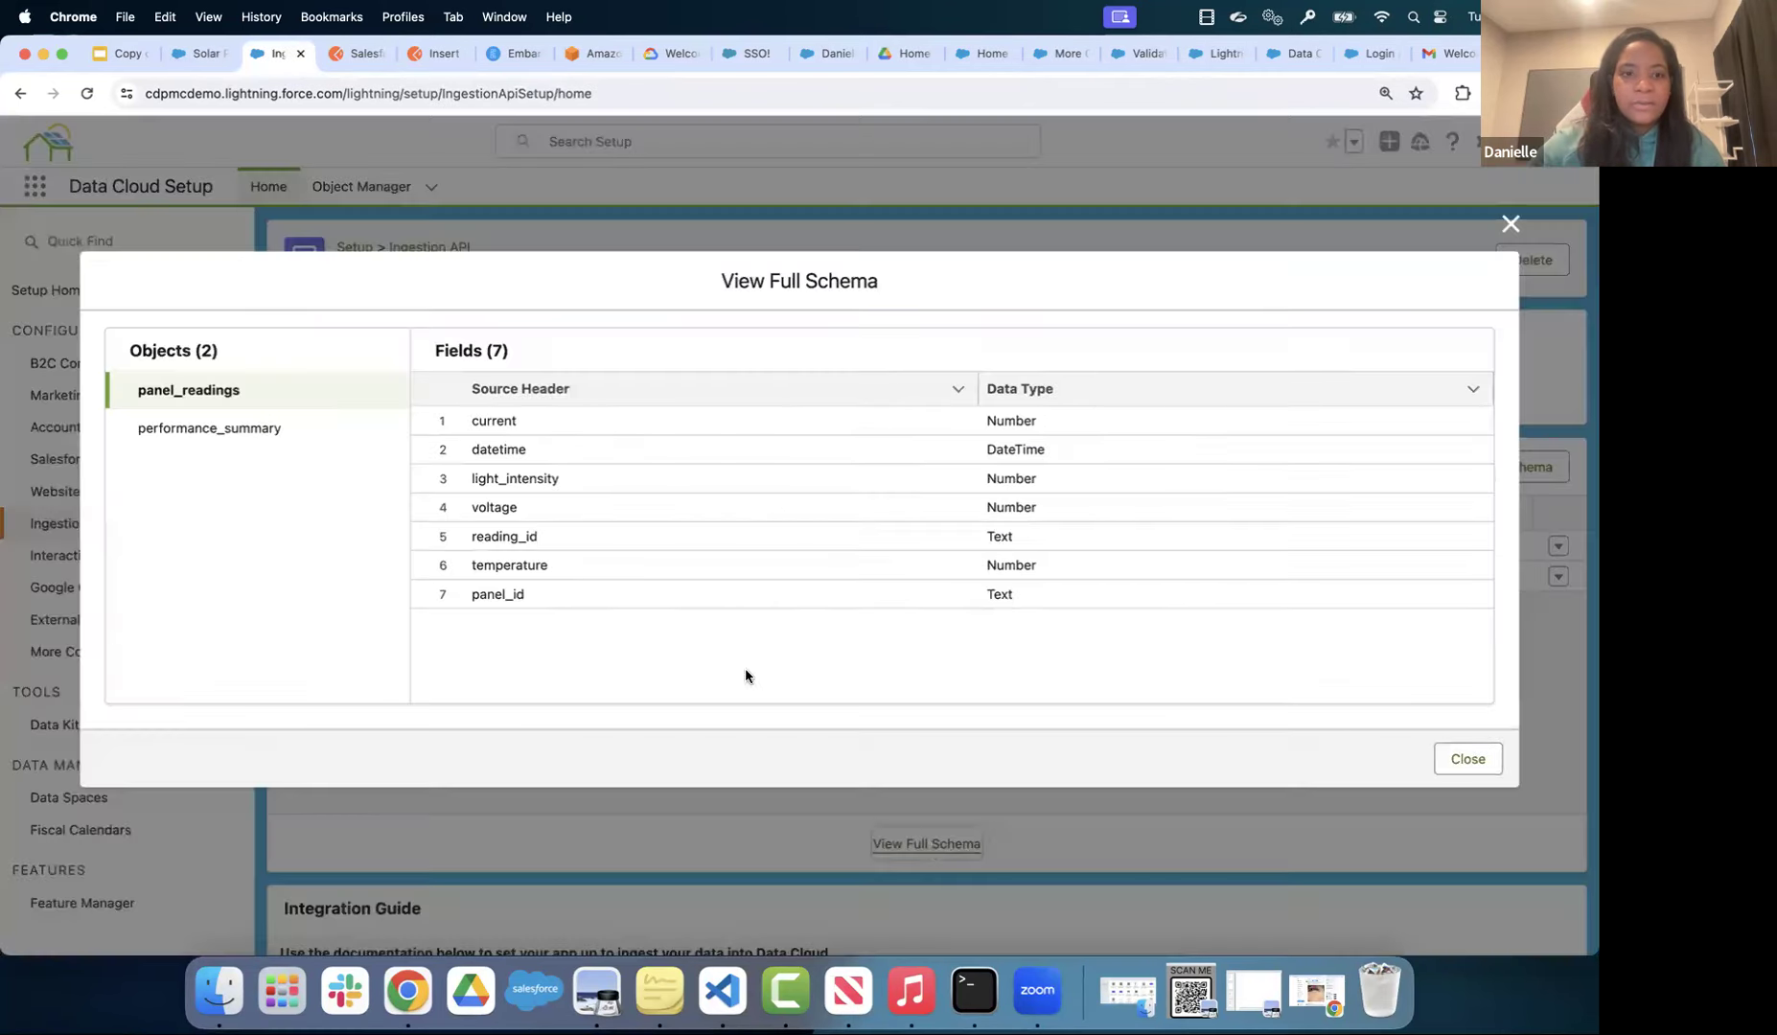
left_click(302, 435)
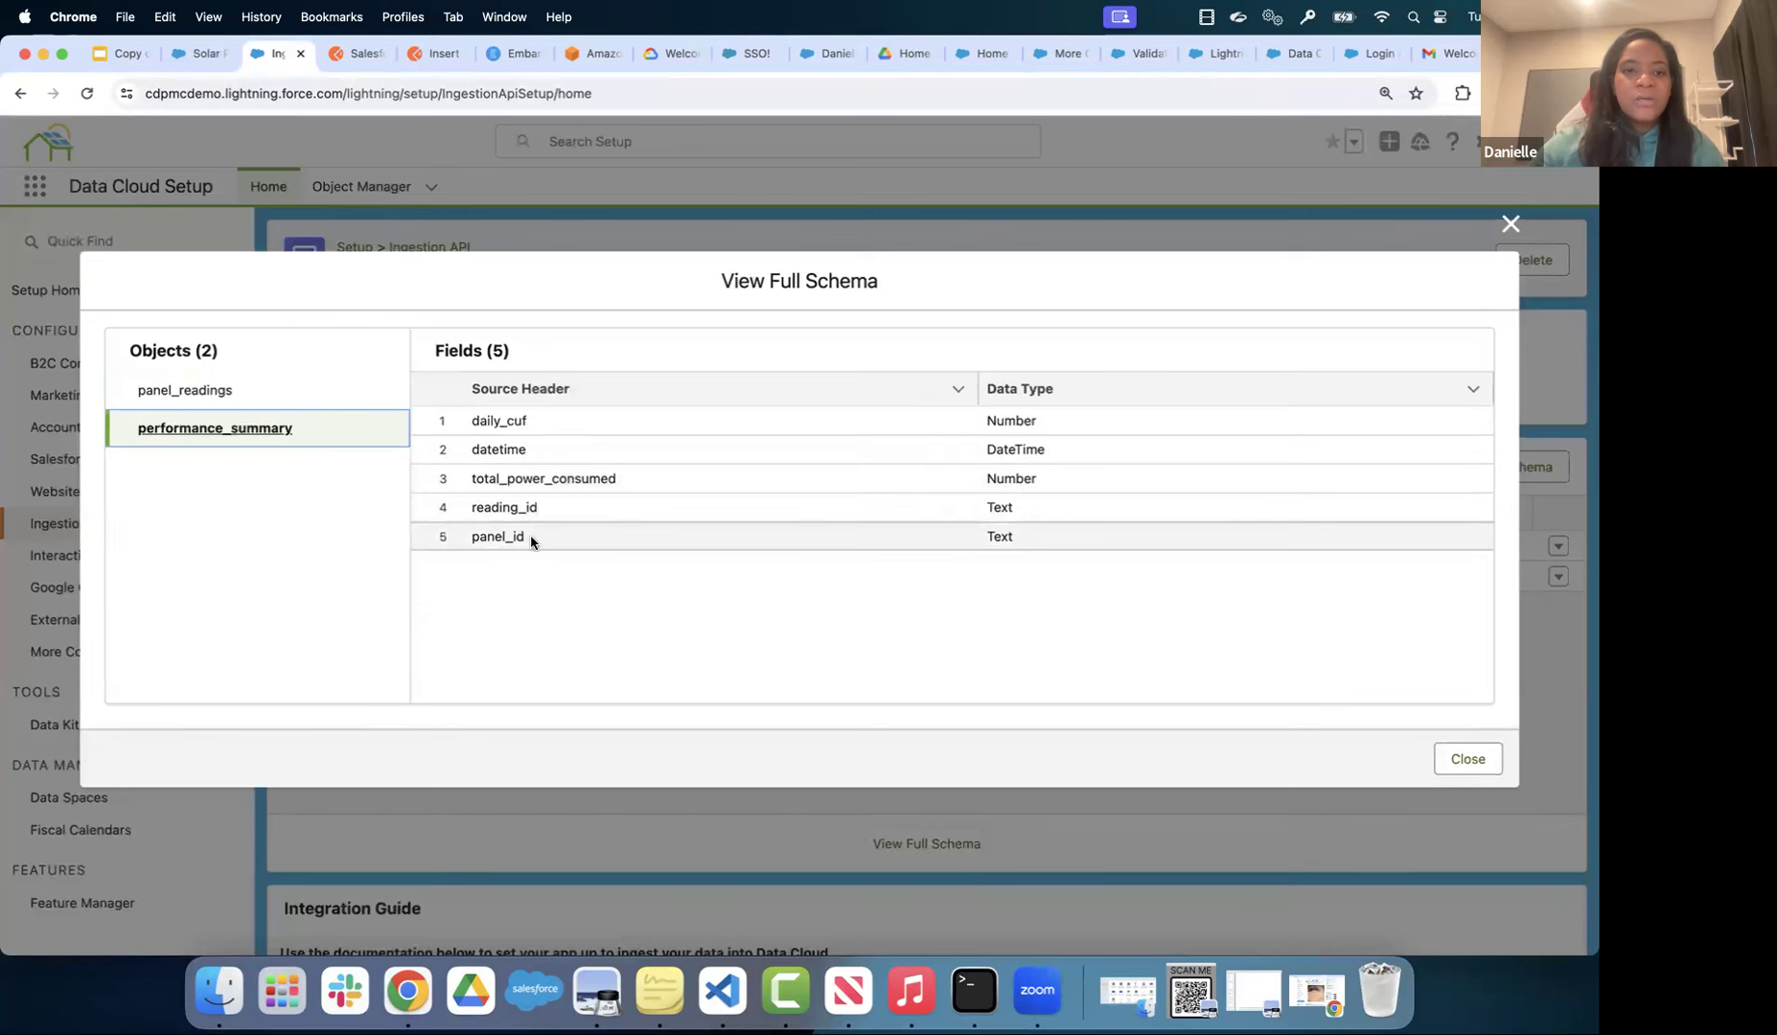
left_click(203, 53)
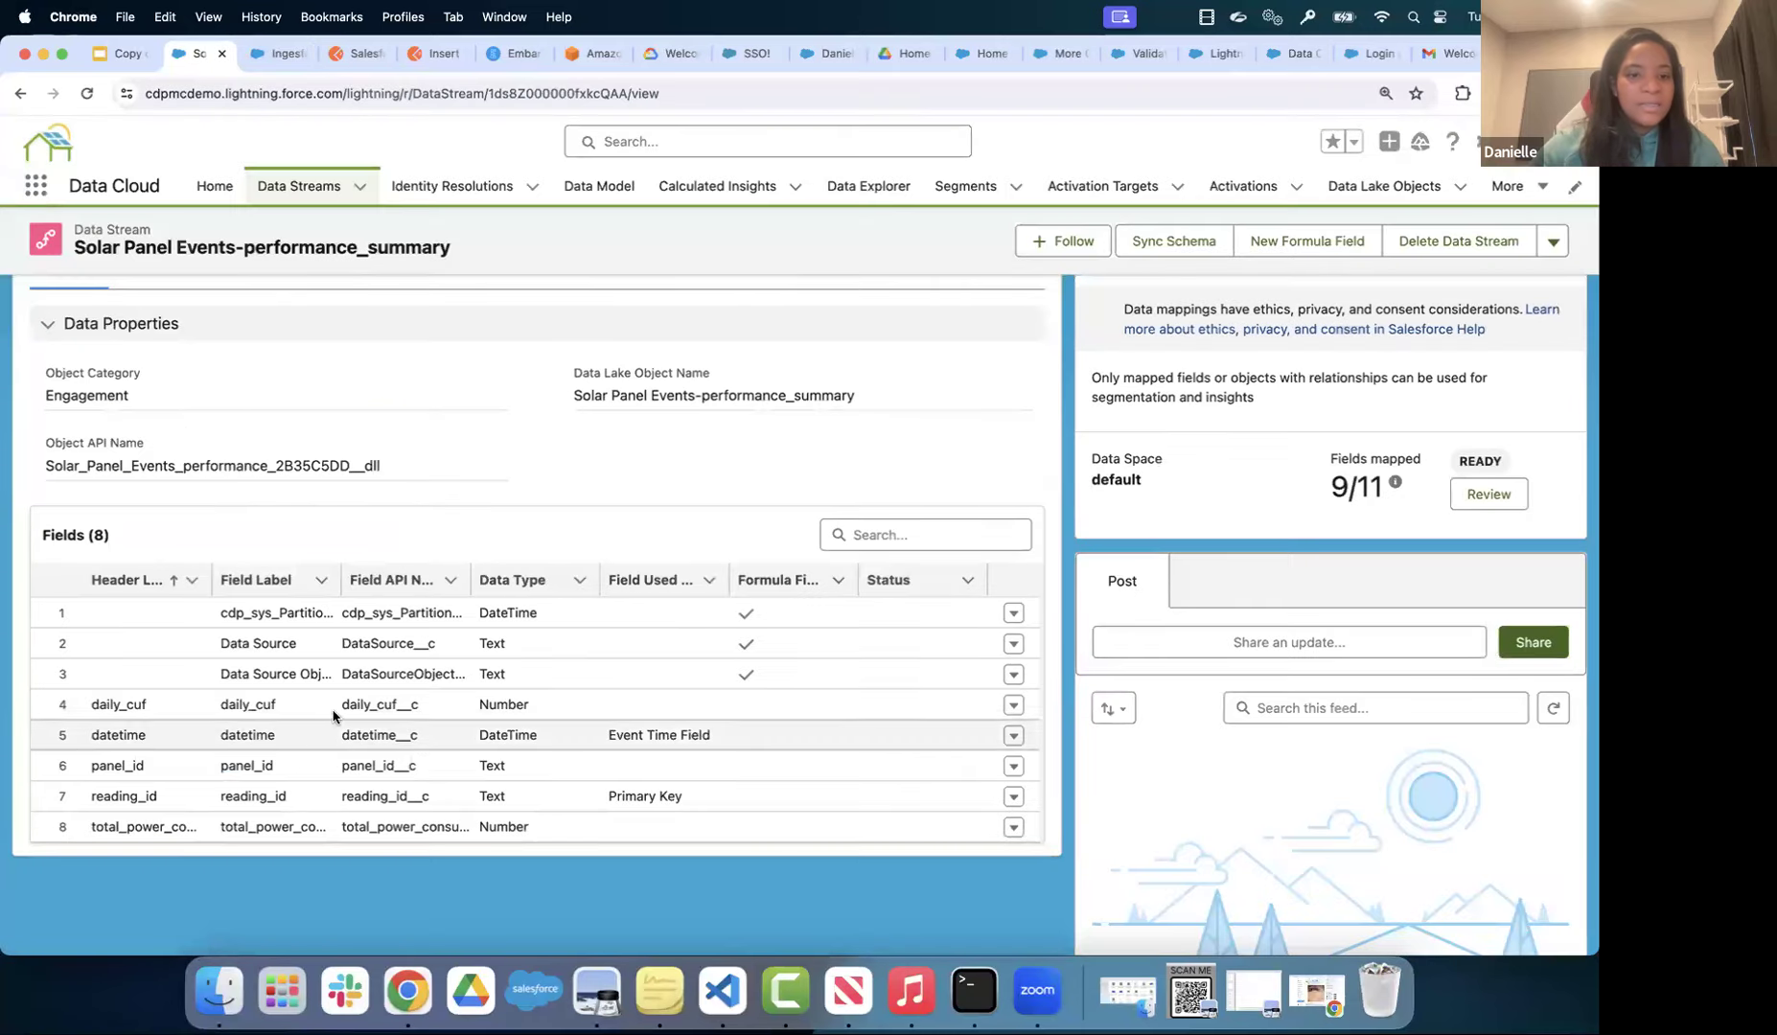
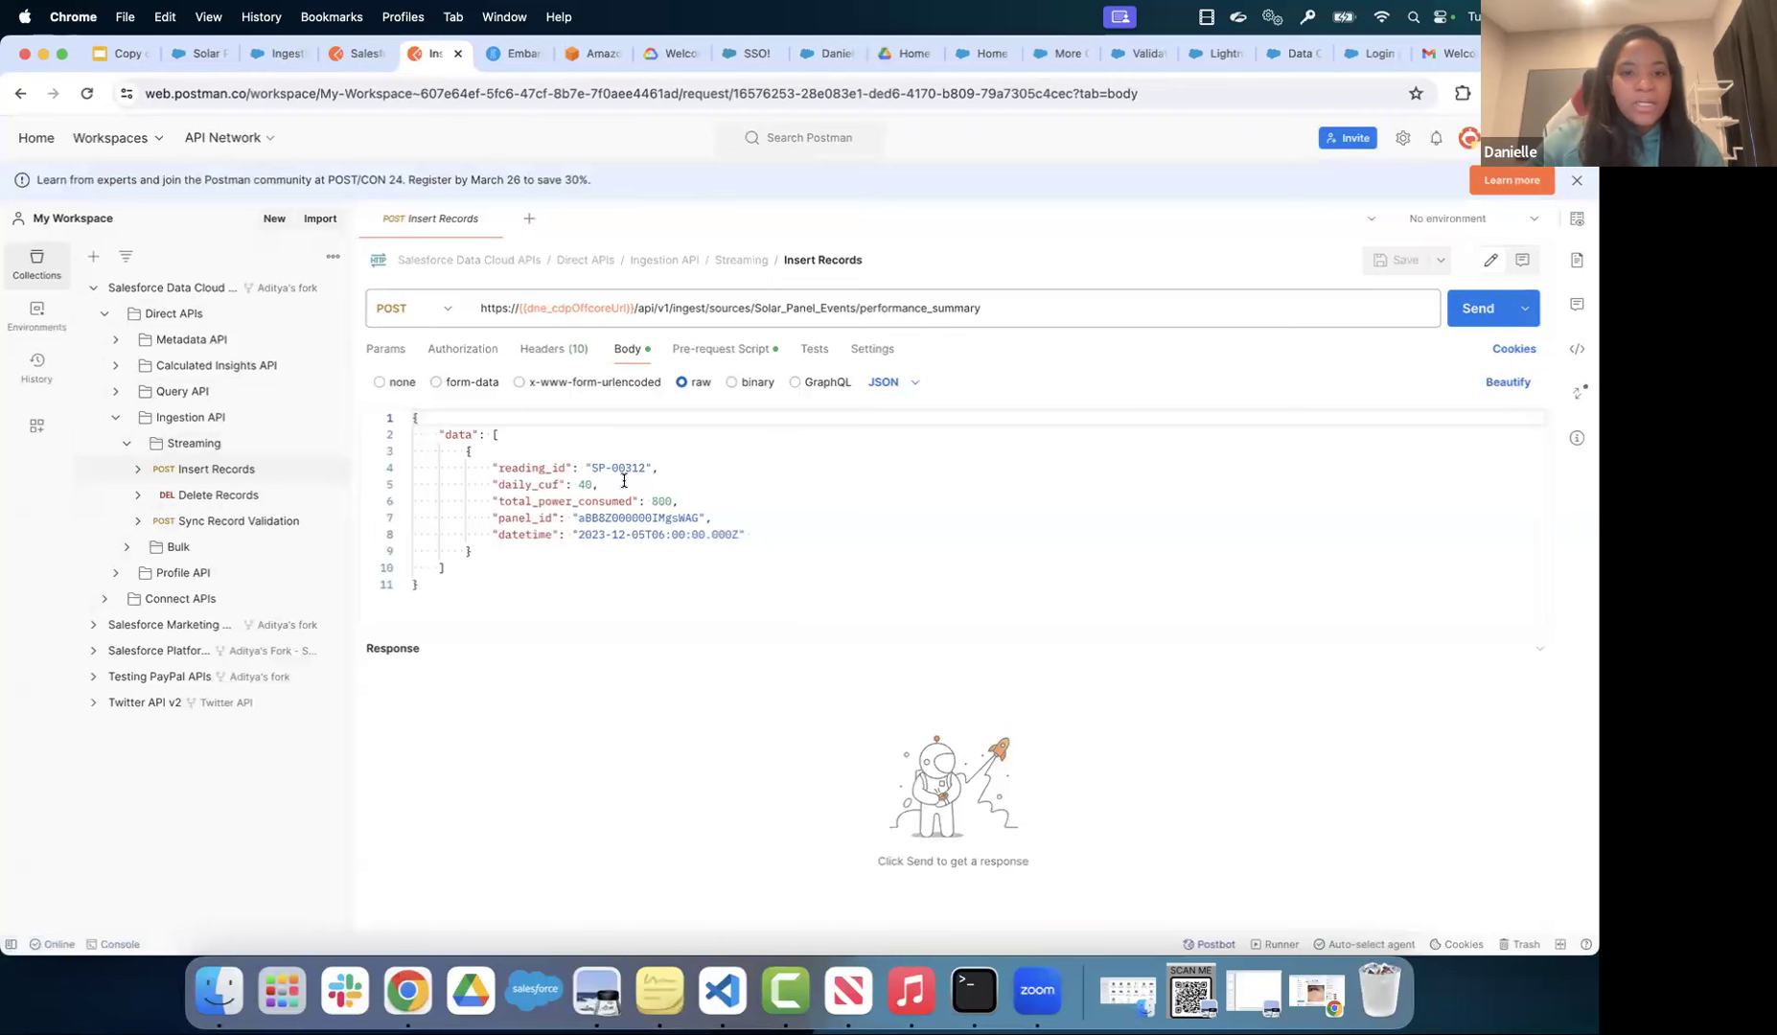
- Change reading_id from SP-00312 to SP-3014 in the JSON body and send the record for ingestion
double_click(640, 468)
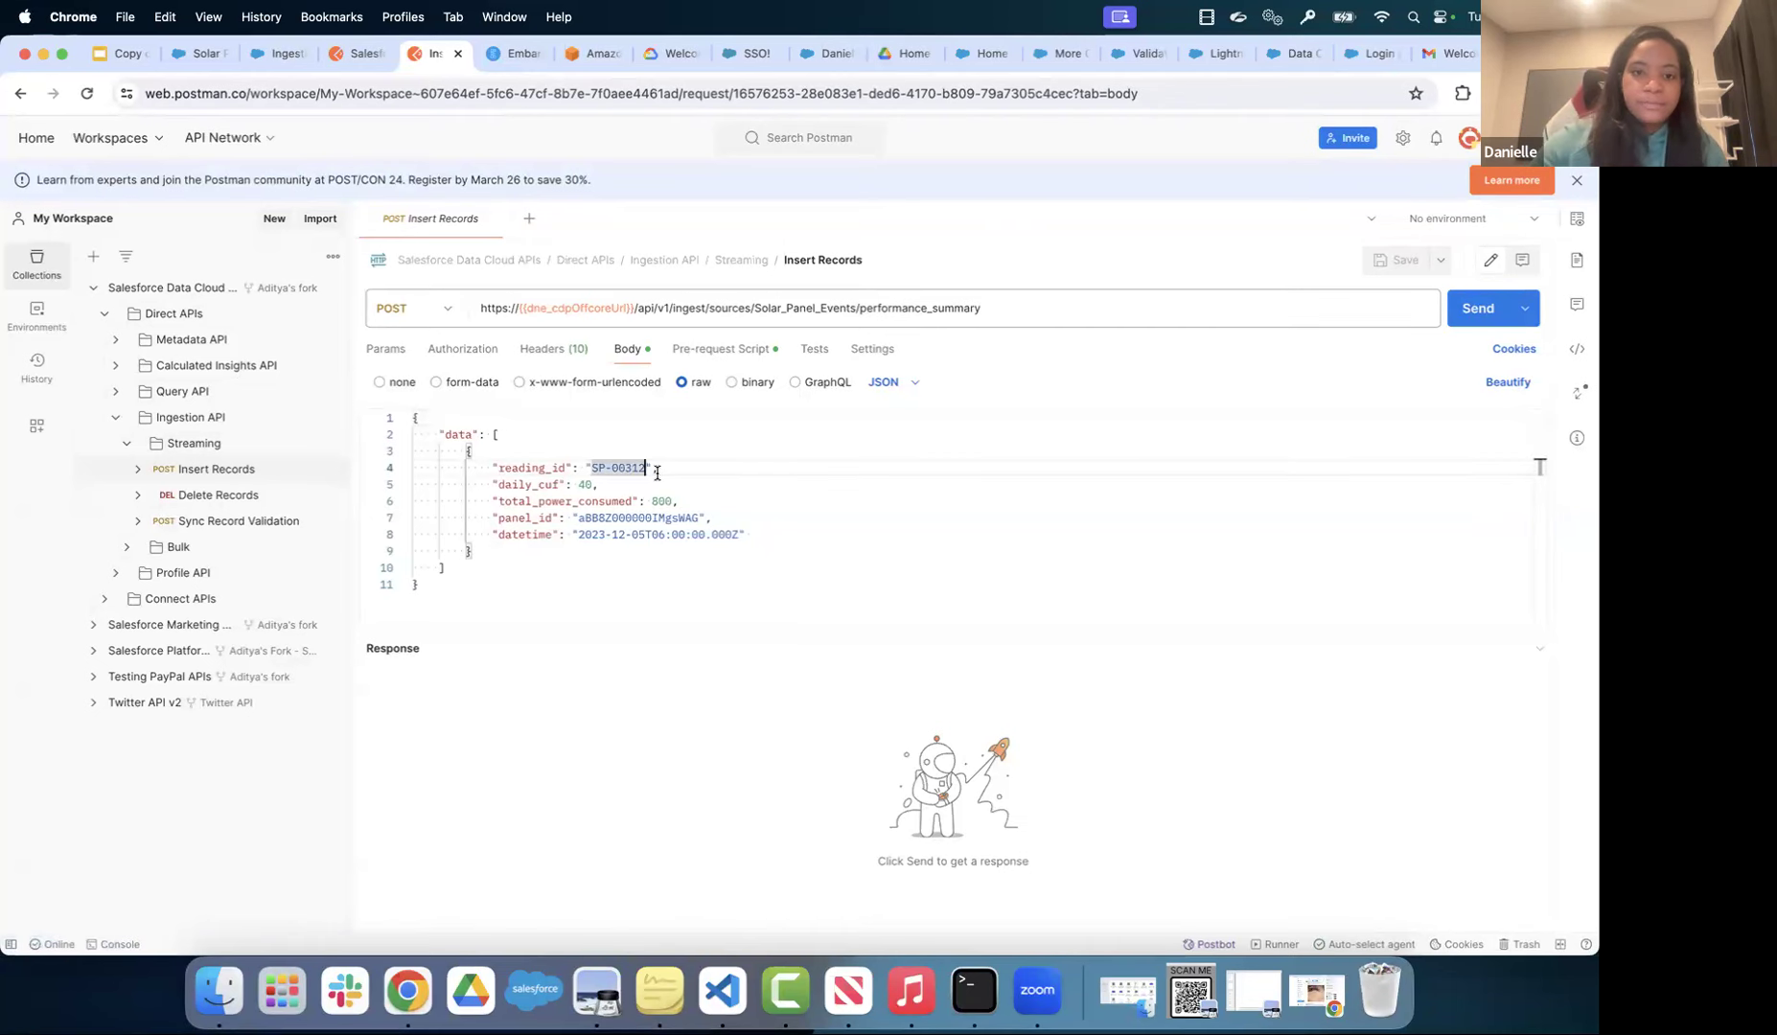
double_click(641, 468)
key("BackSpace")
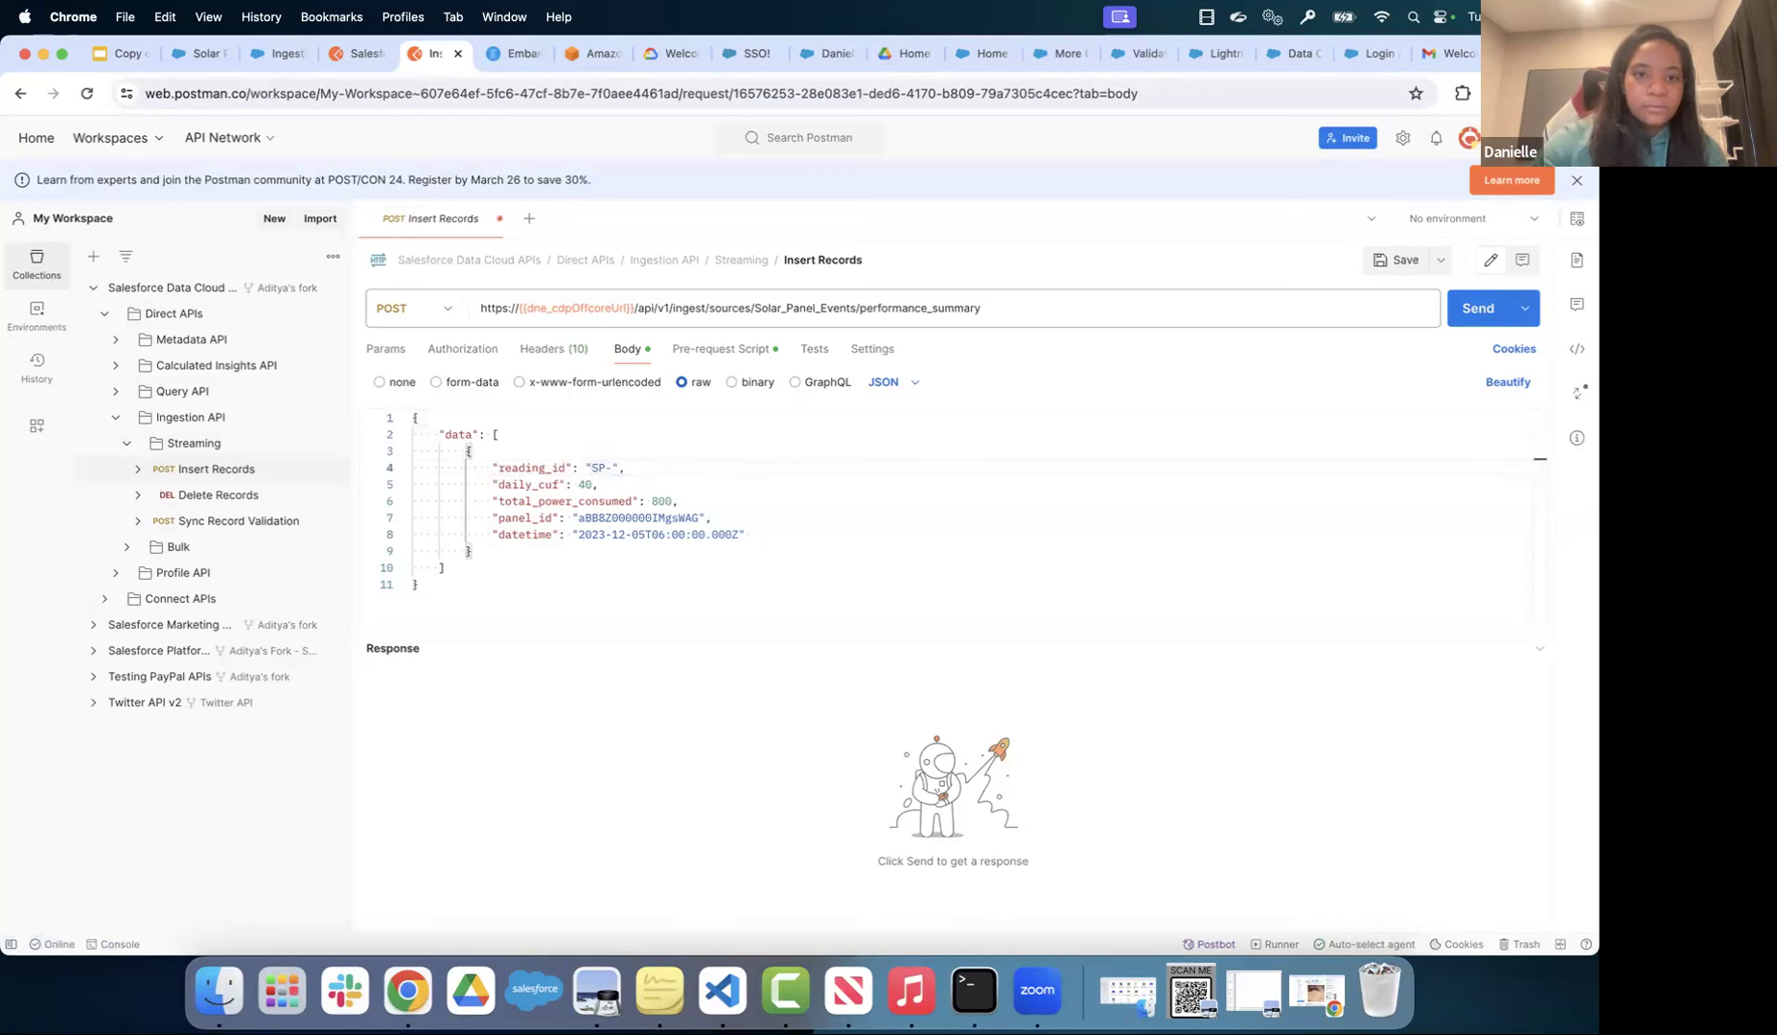
type("301")
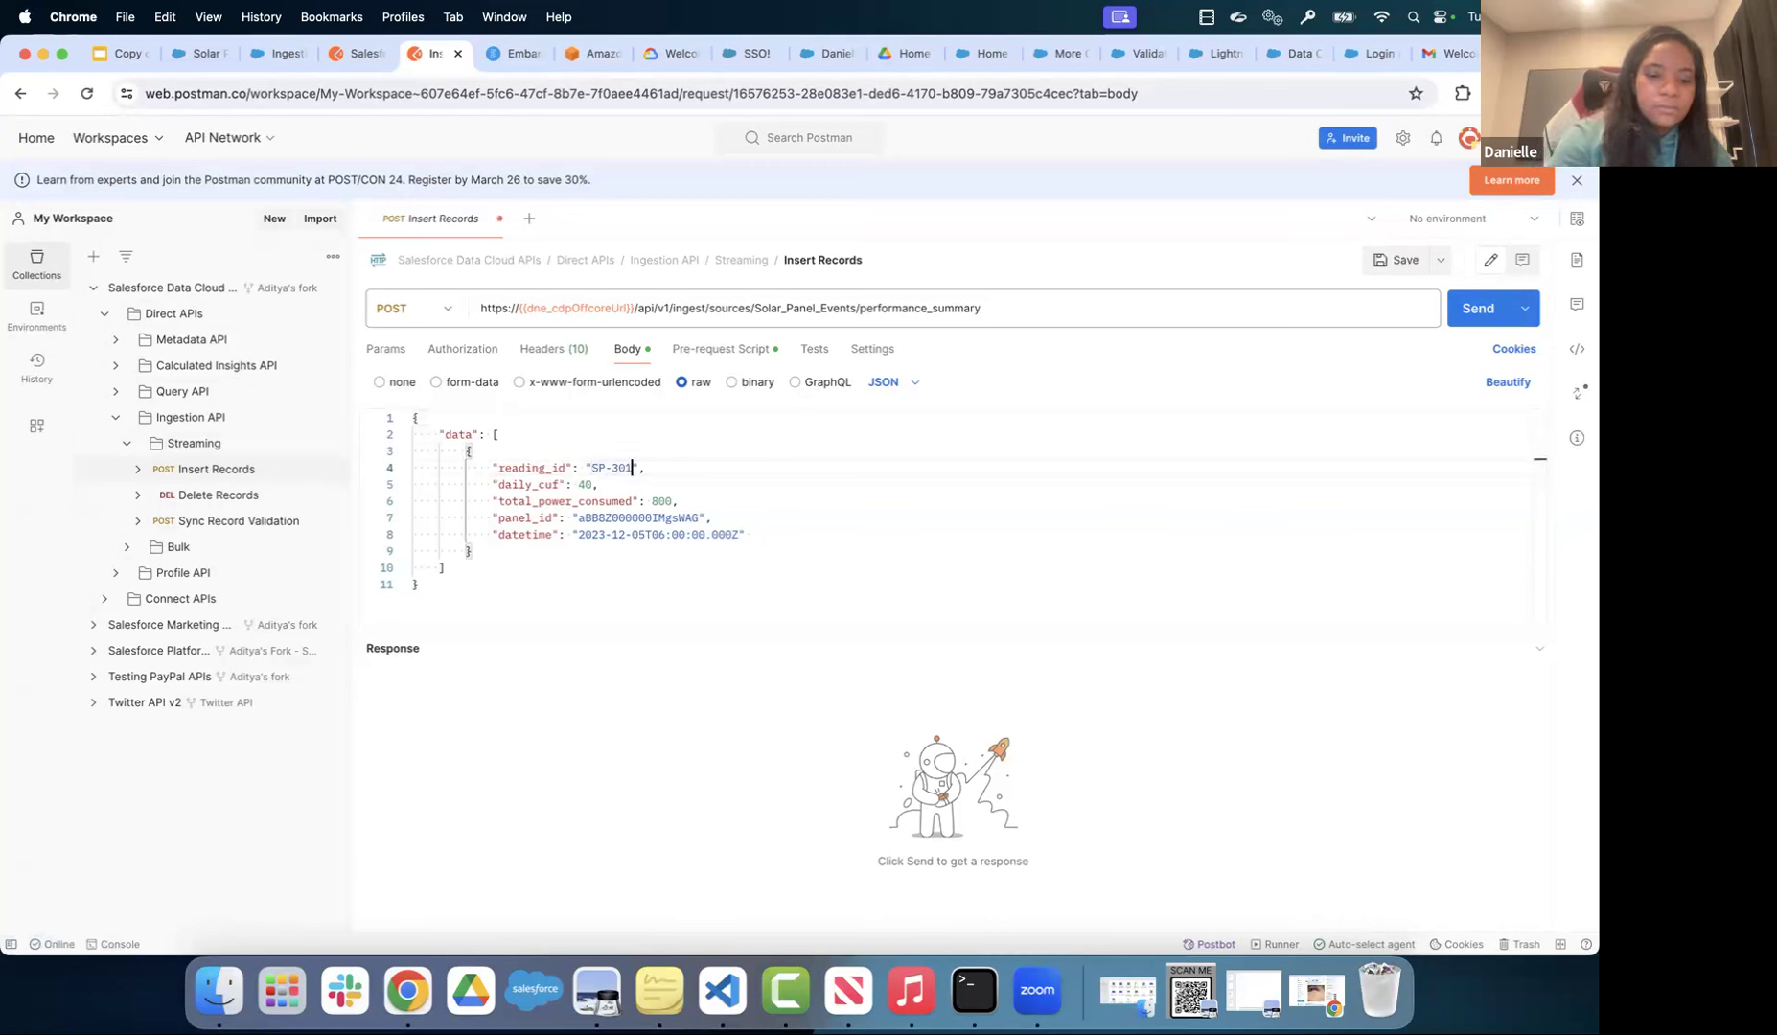
type("4")
left_click_drag(739, 534, 690, 534)
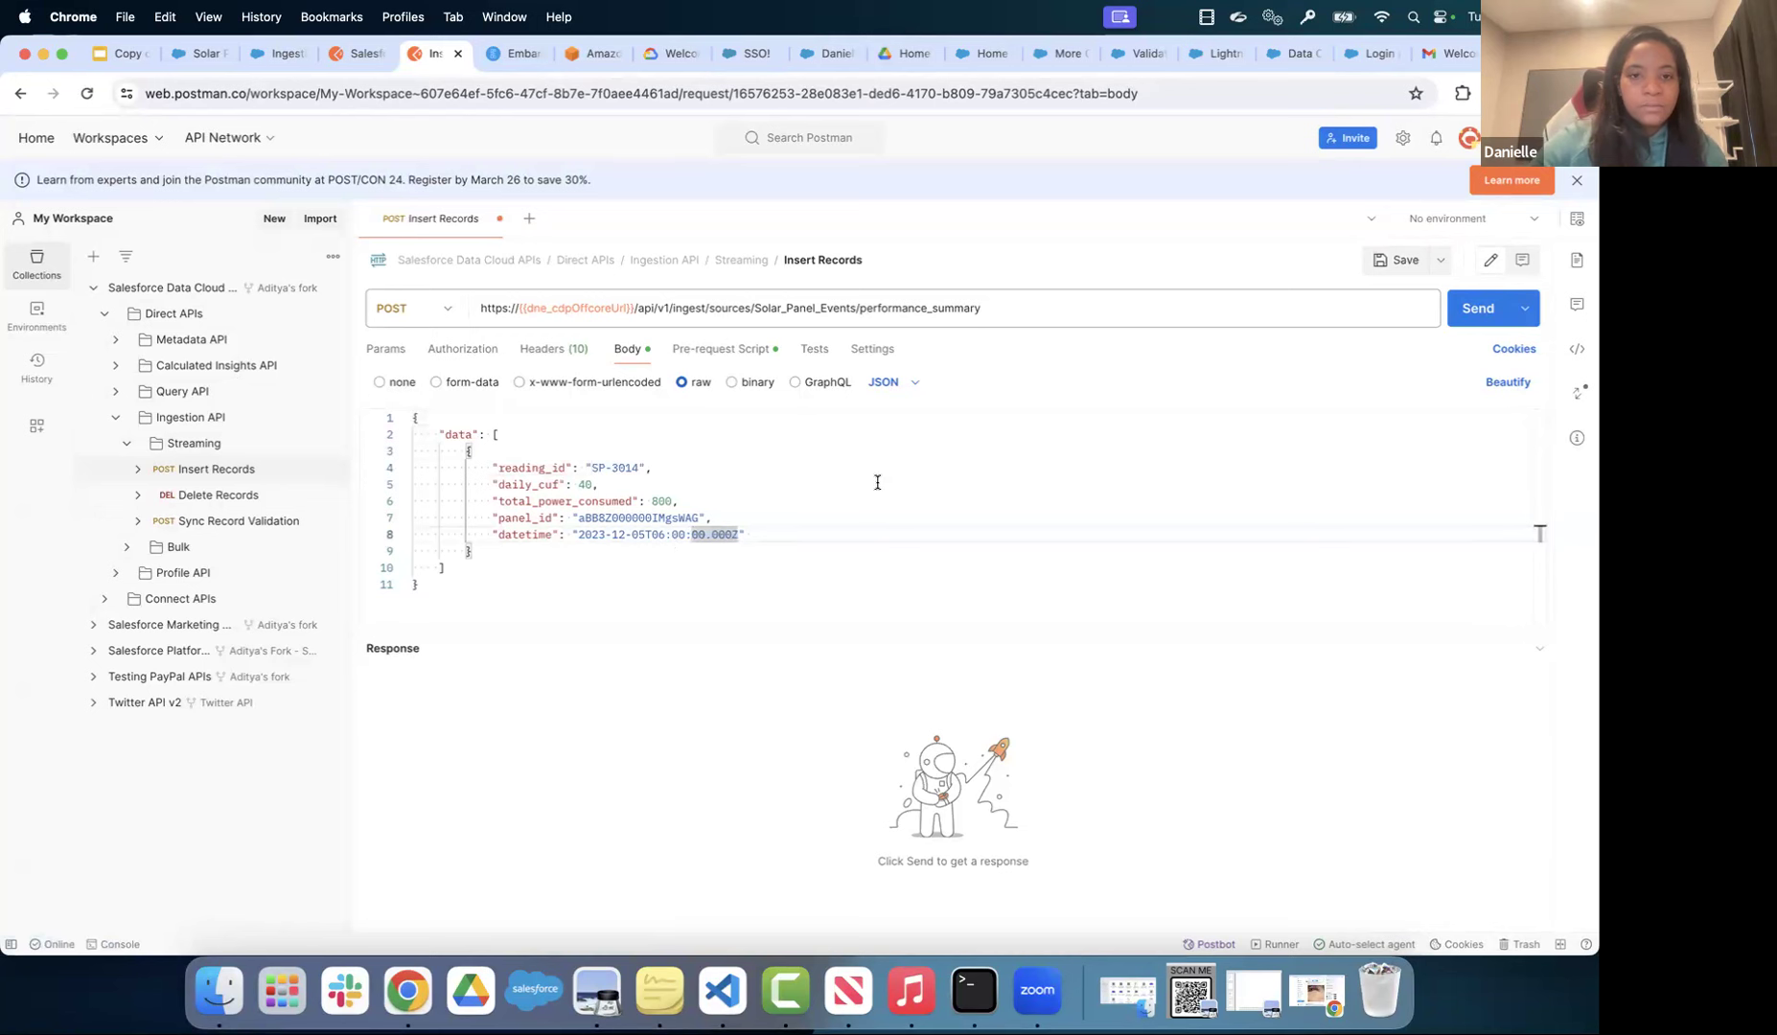
left_click(1474, 312)
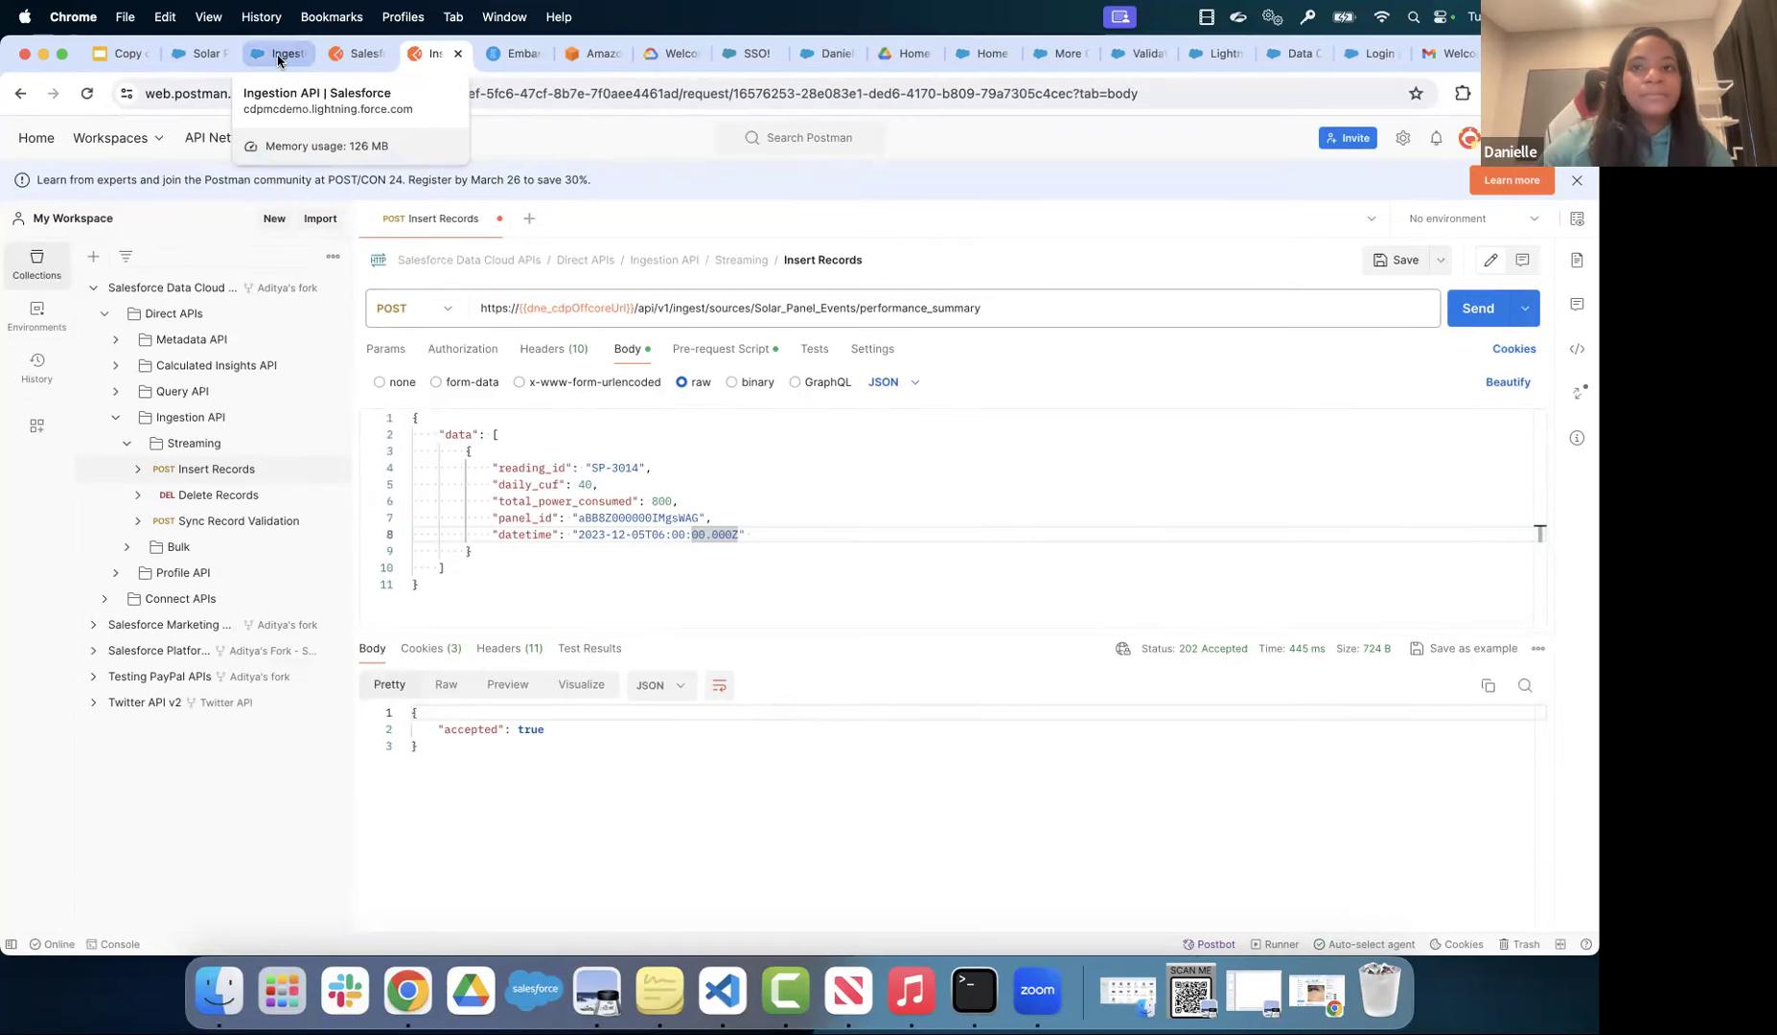
- From Data Cloud's More menu, go to Einstein Studio and open the Predicted clicks model
left_click(196, 54)
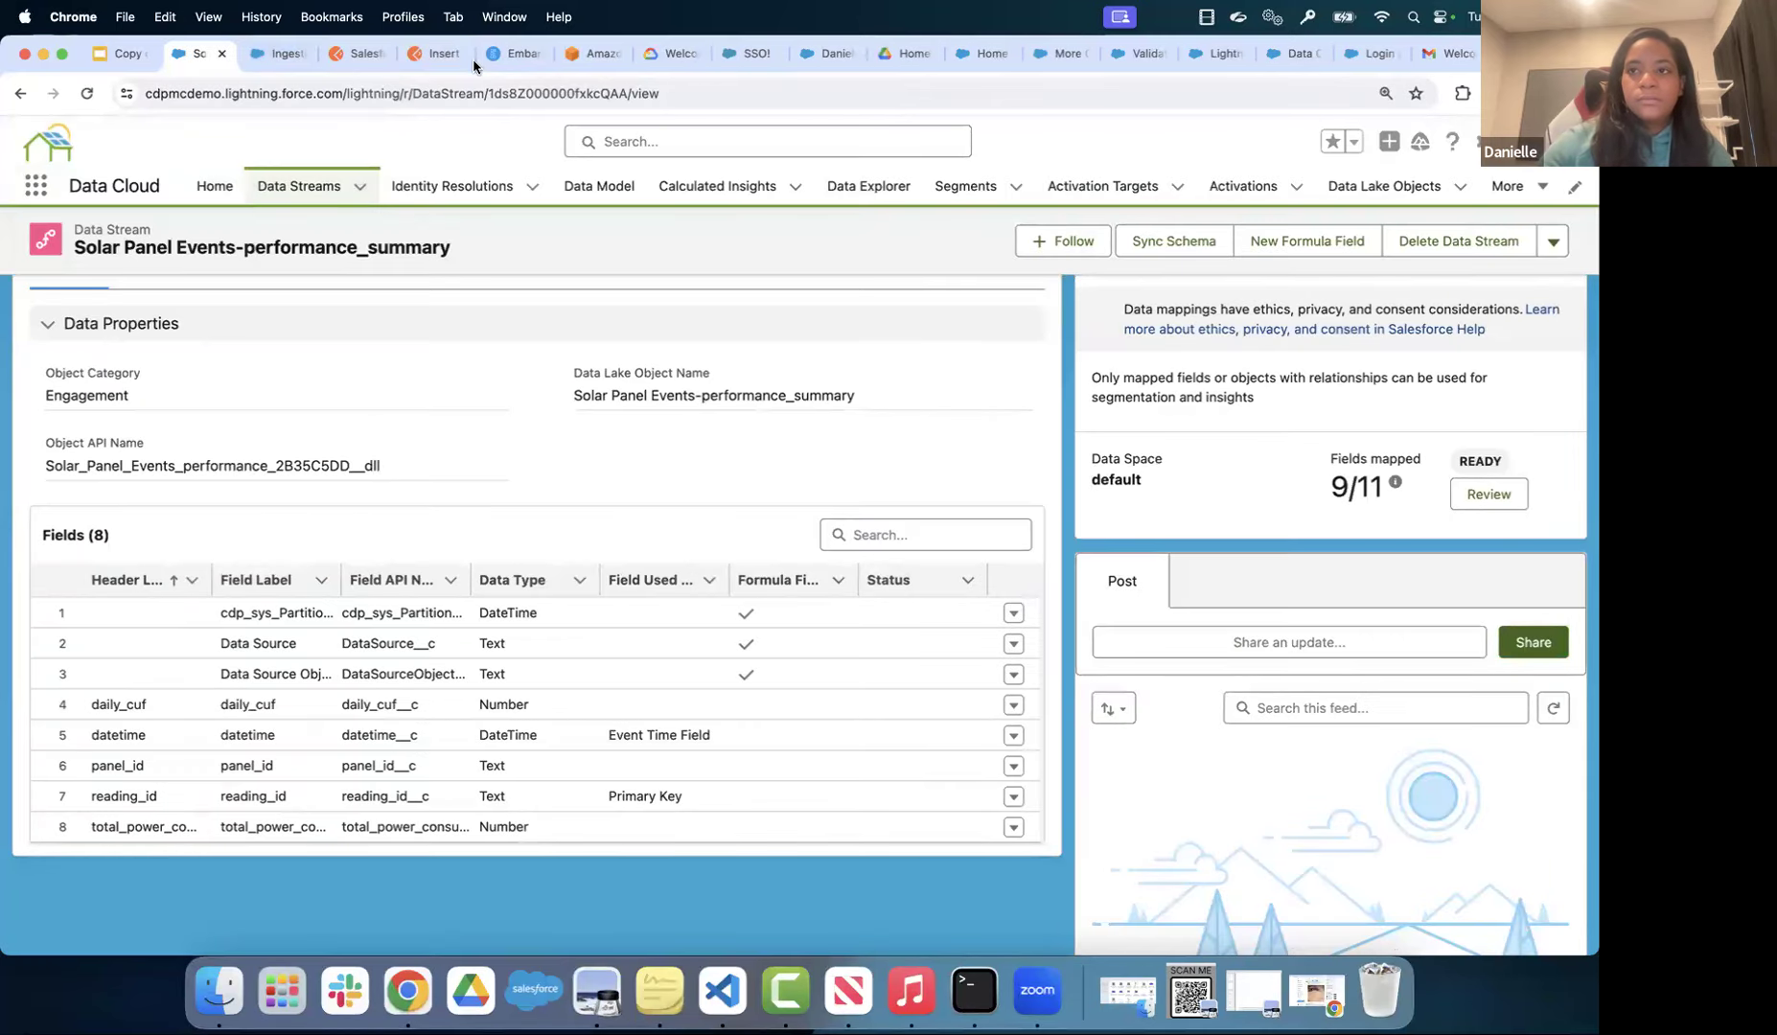
left_click(1506, 196)
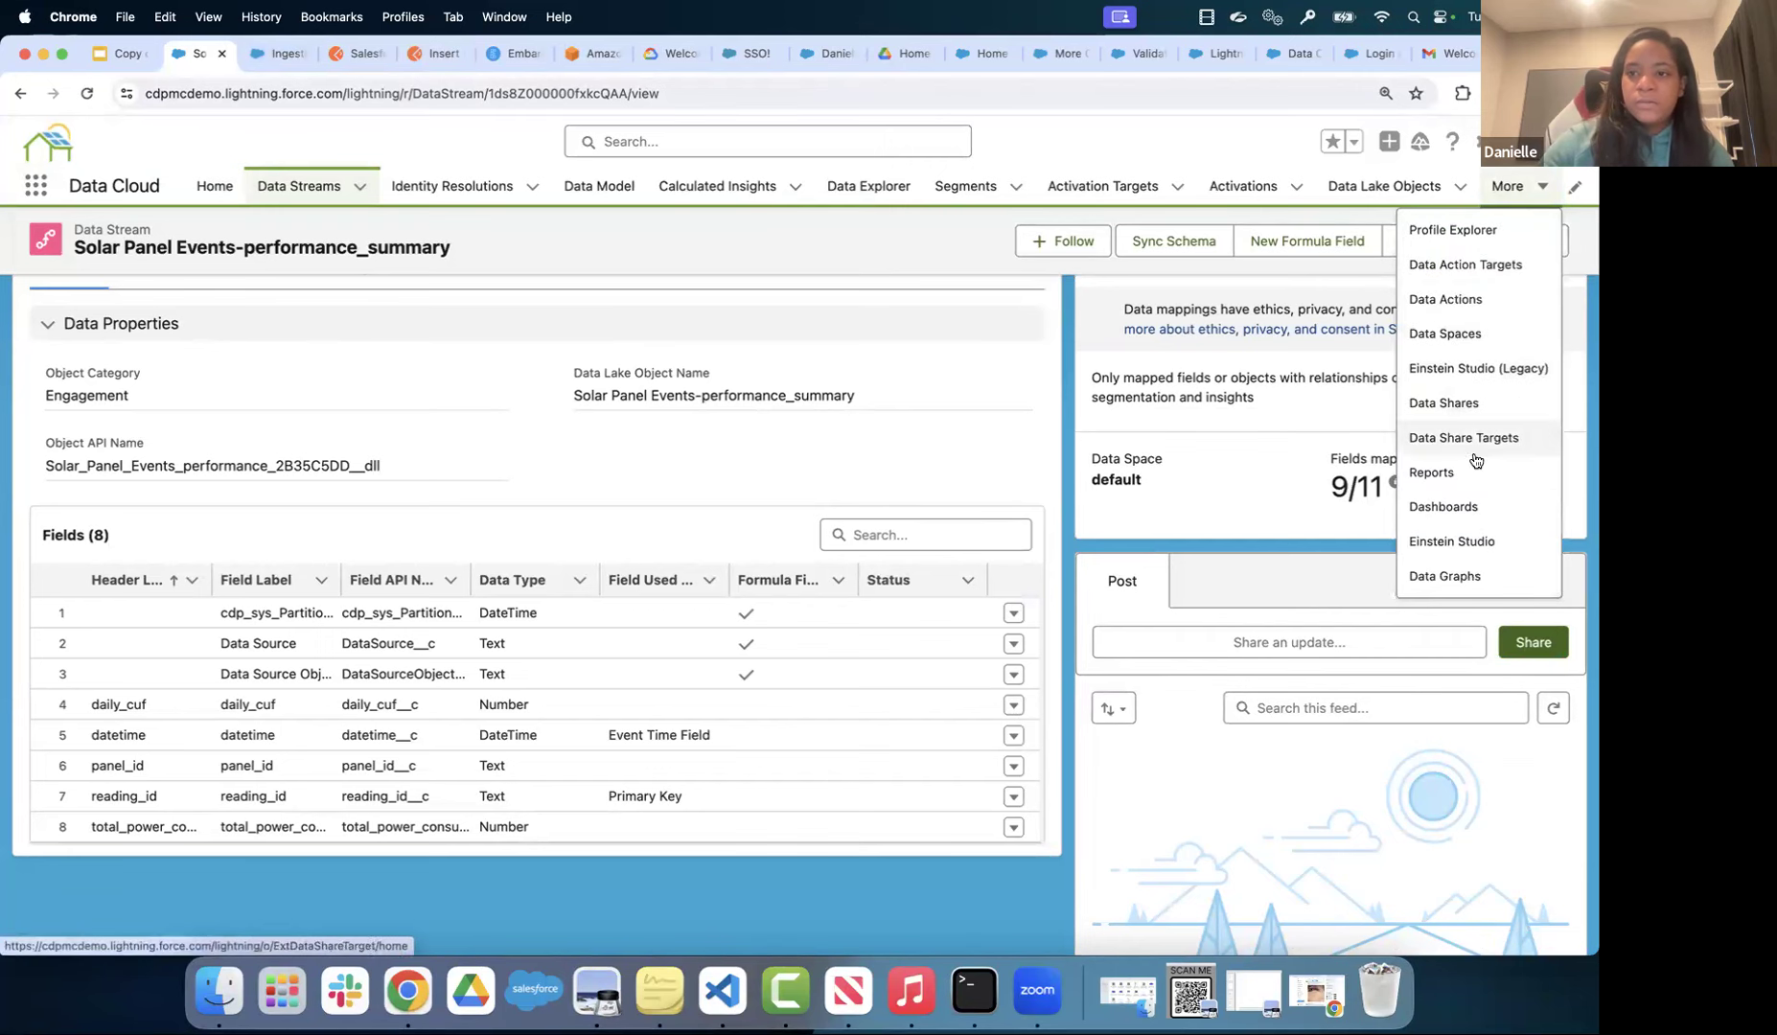
left_click(1467, 541)
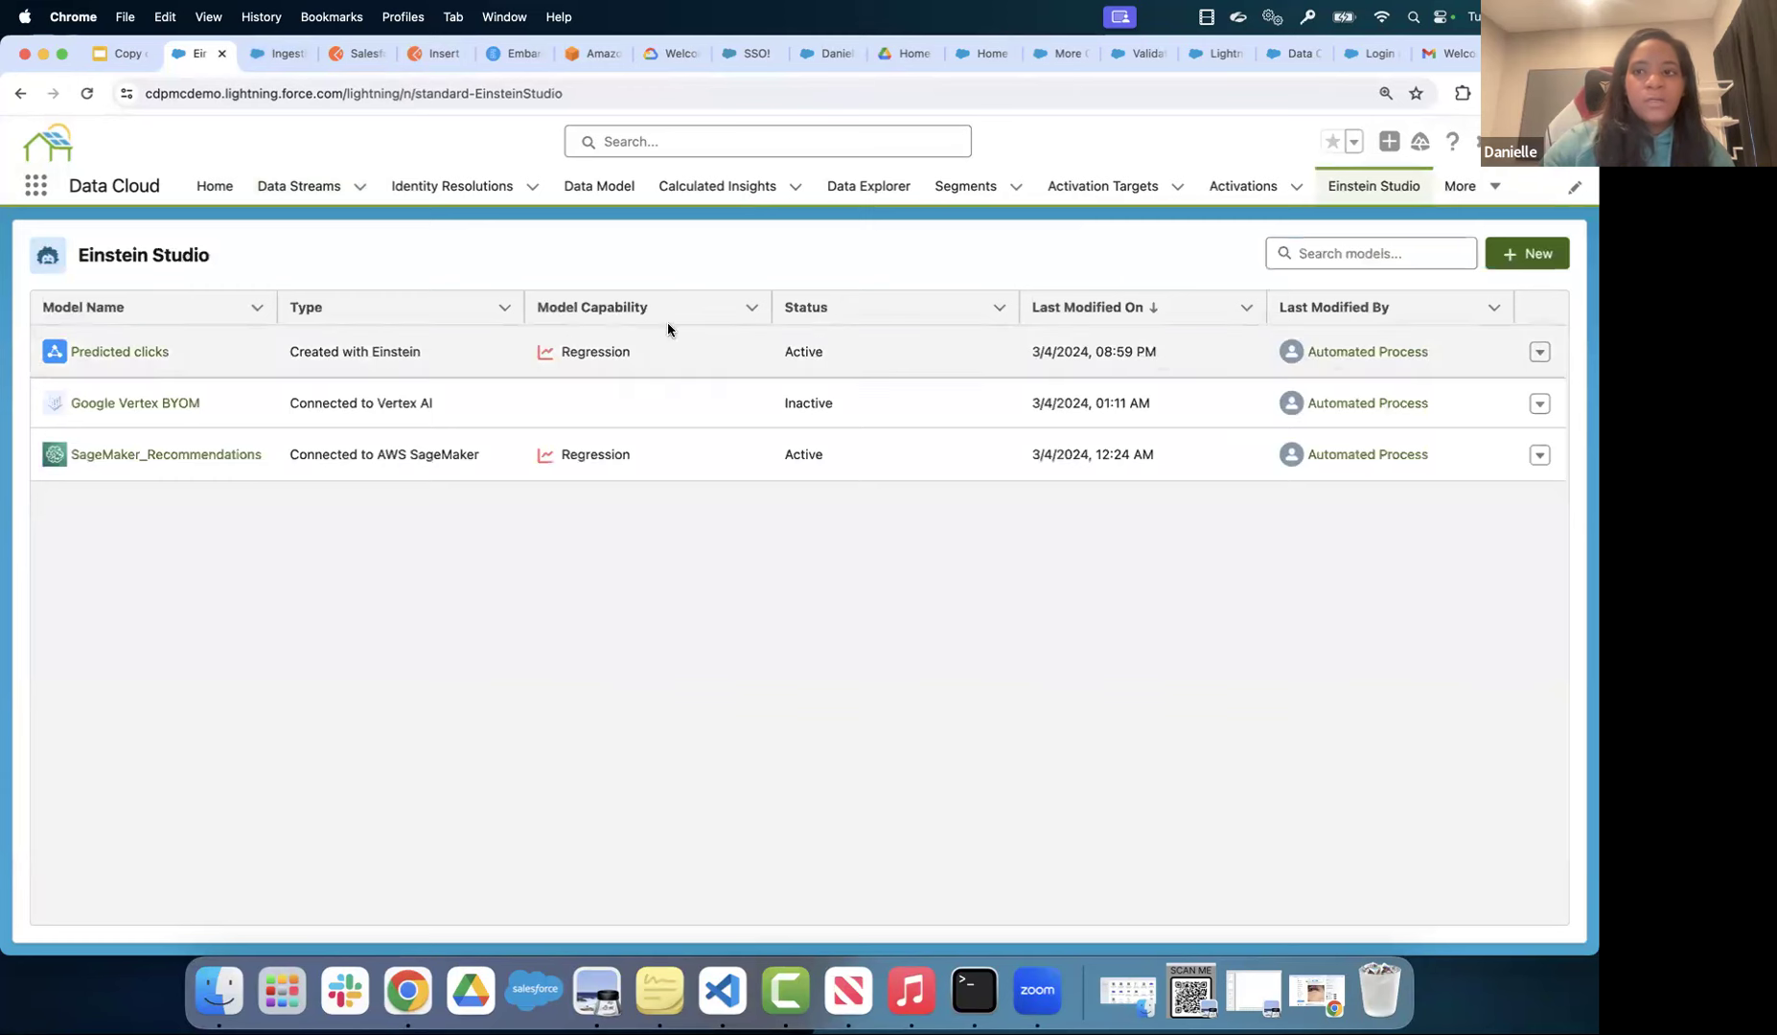
left_click(138, 353)
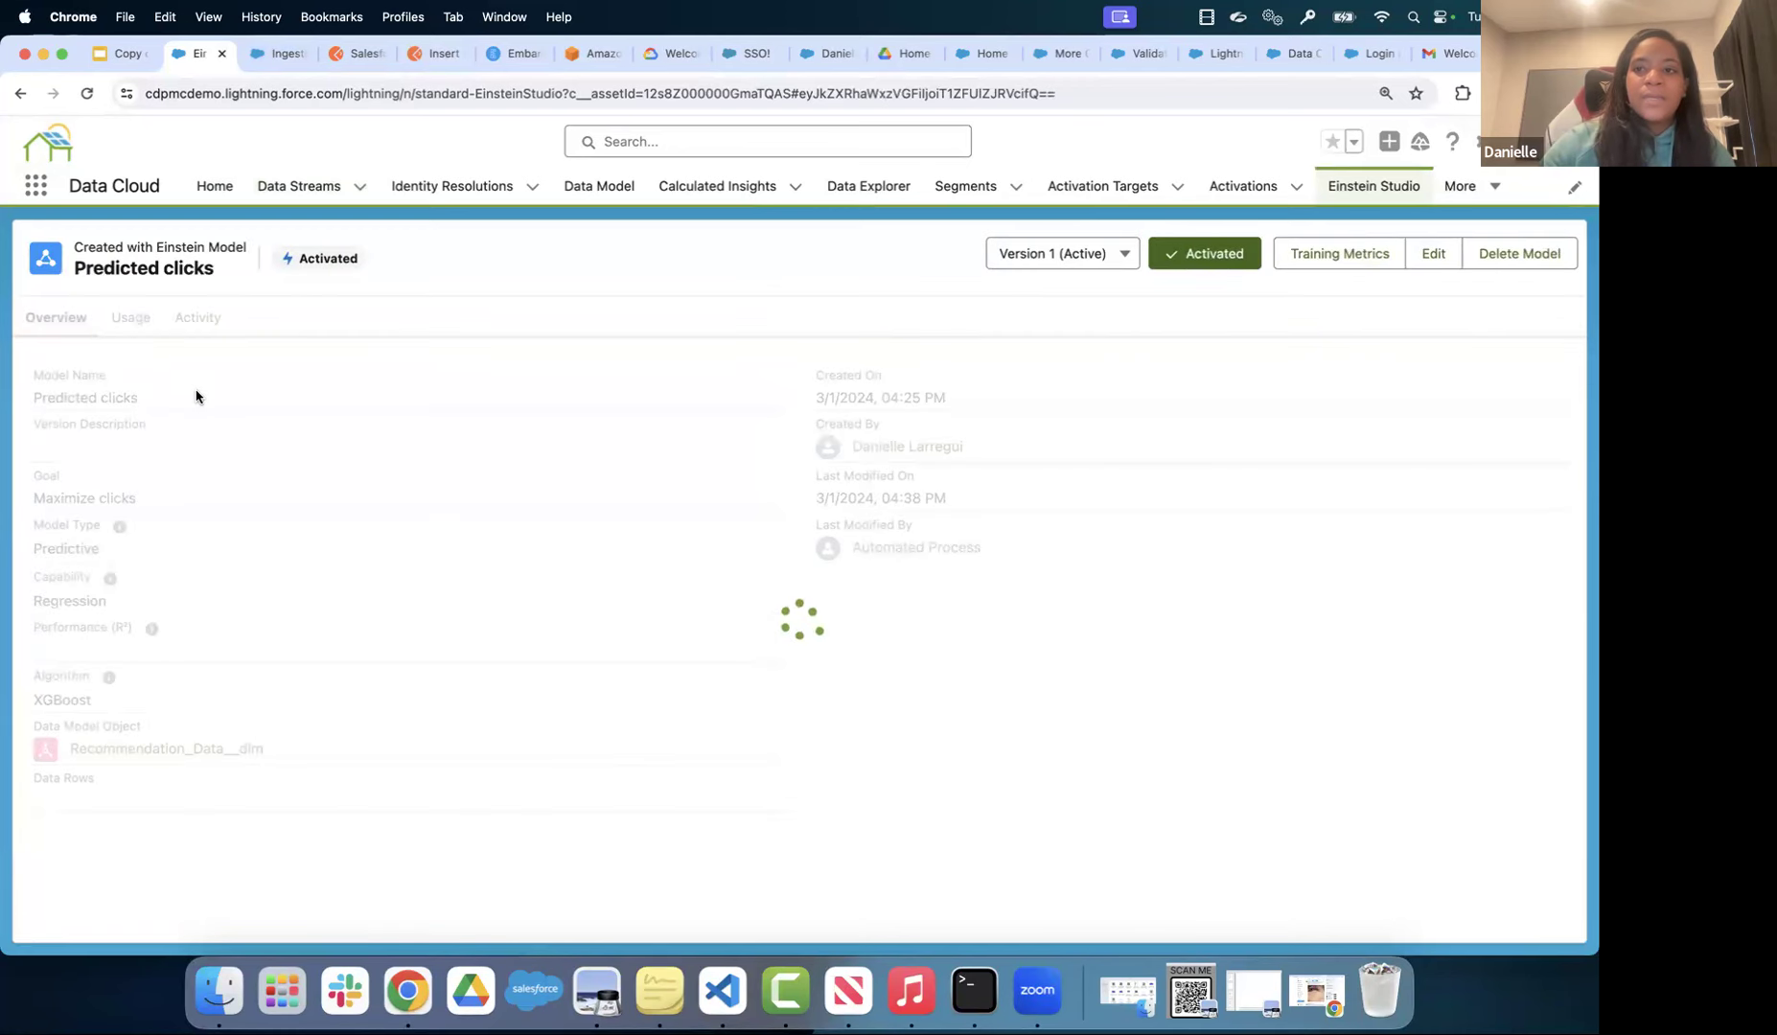
left_click(1434, 257)
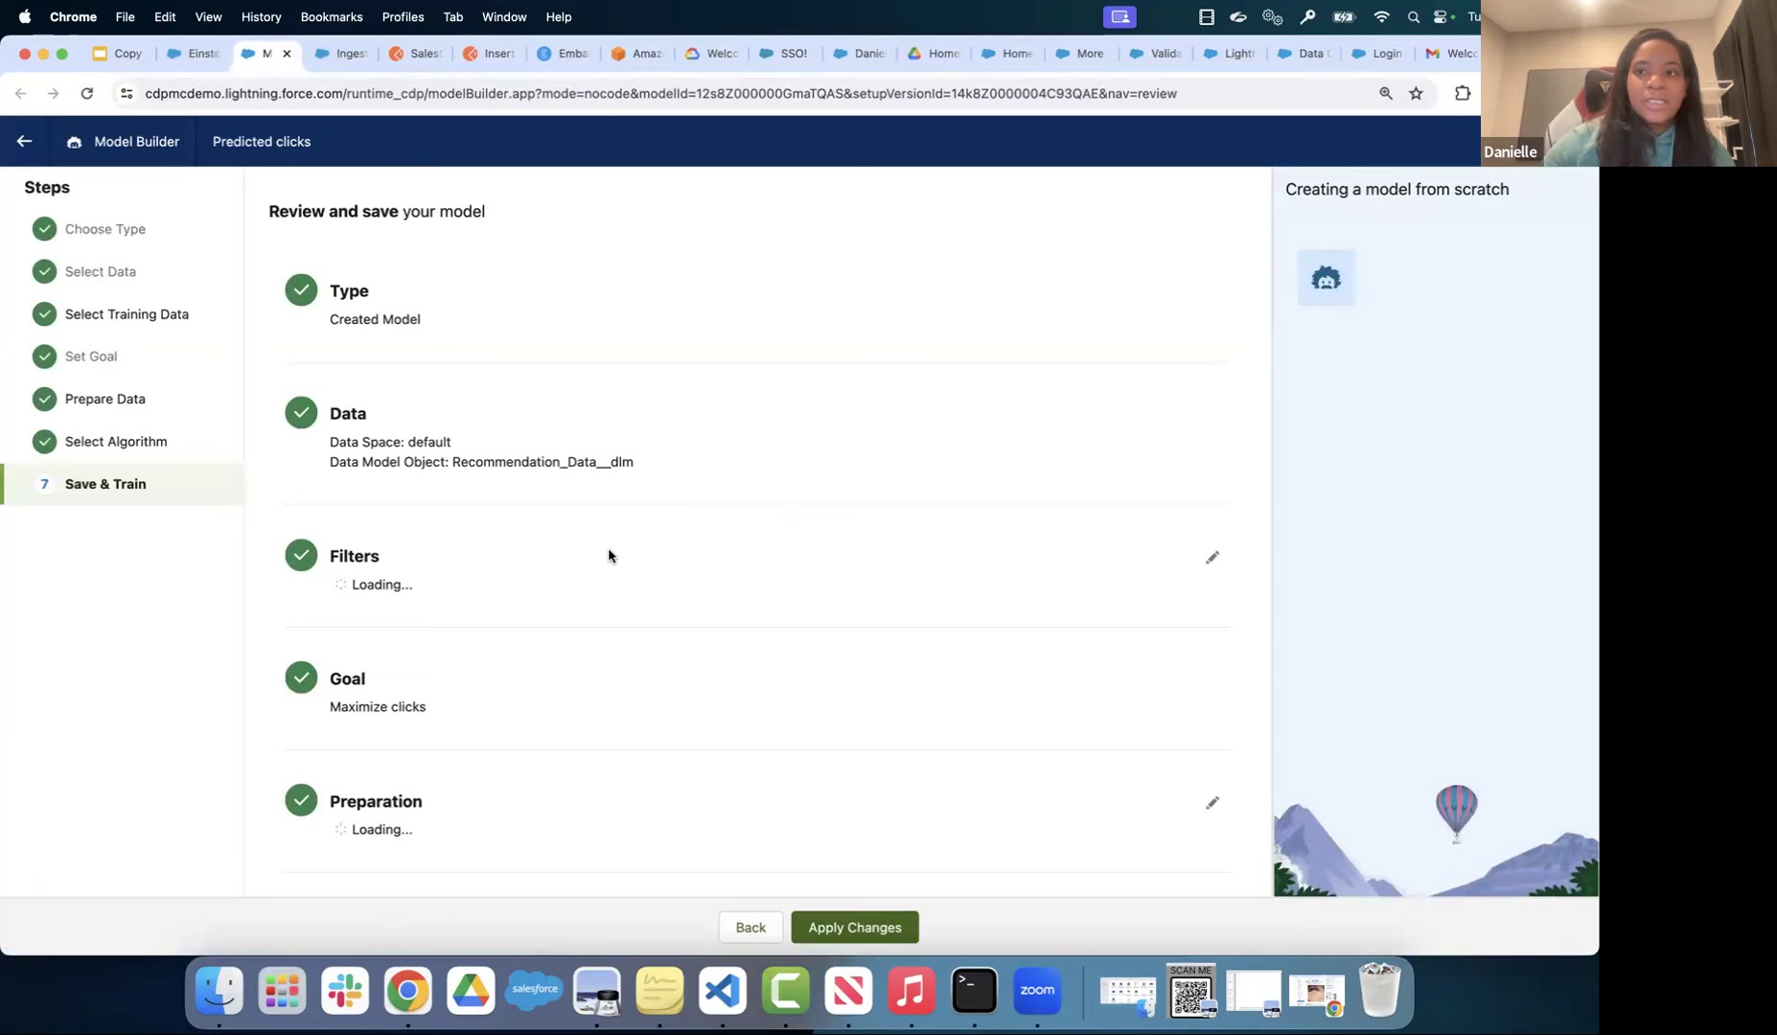
scroll(608, 555, "down", 2)
scroll(608, 551, "up", 2)
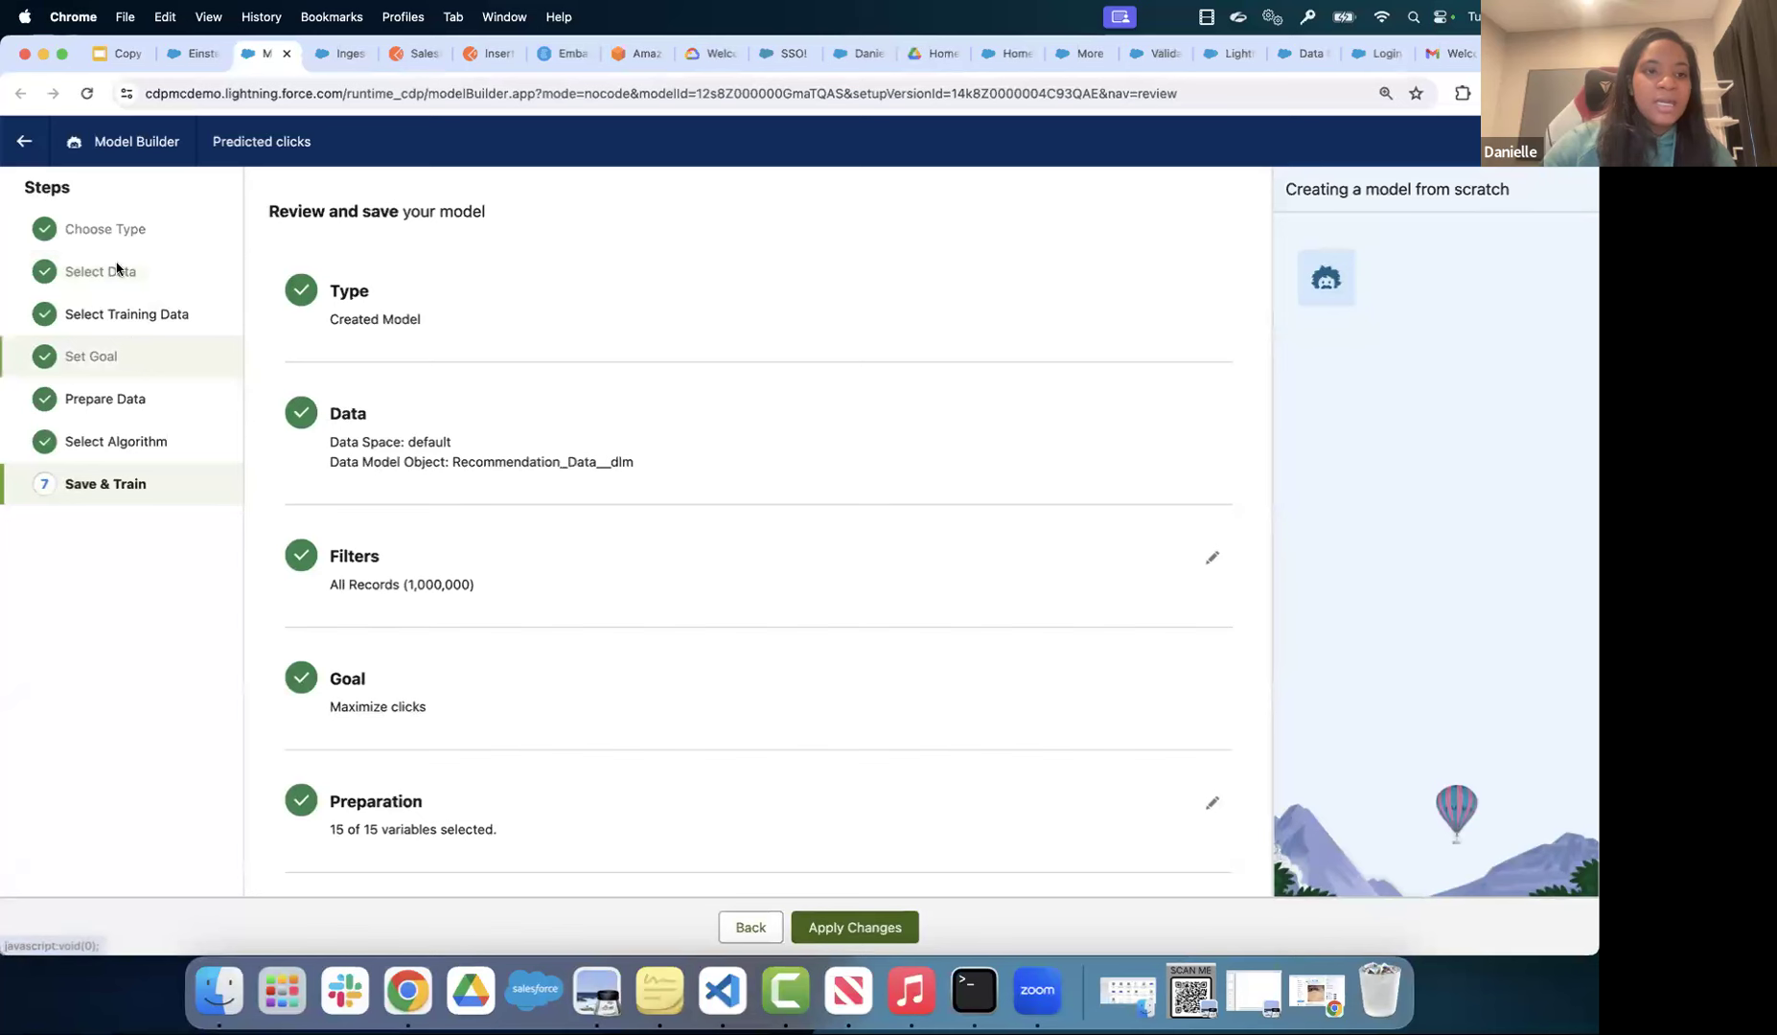
left_click(36, 230)
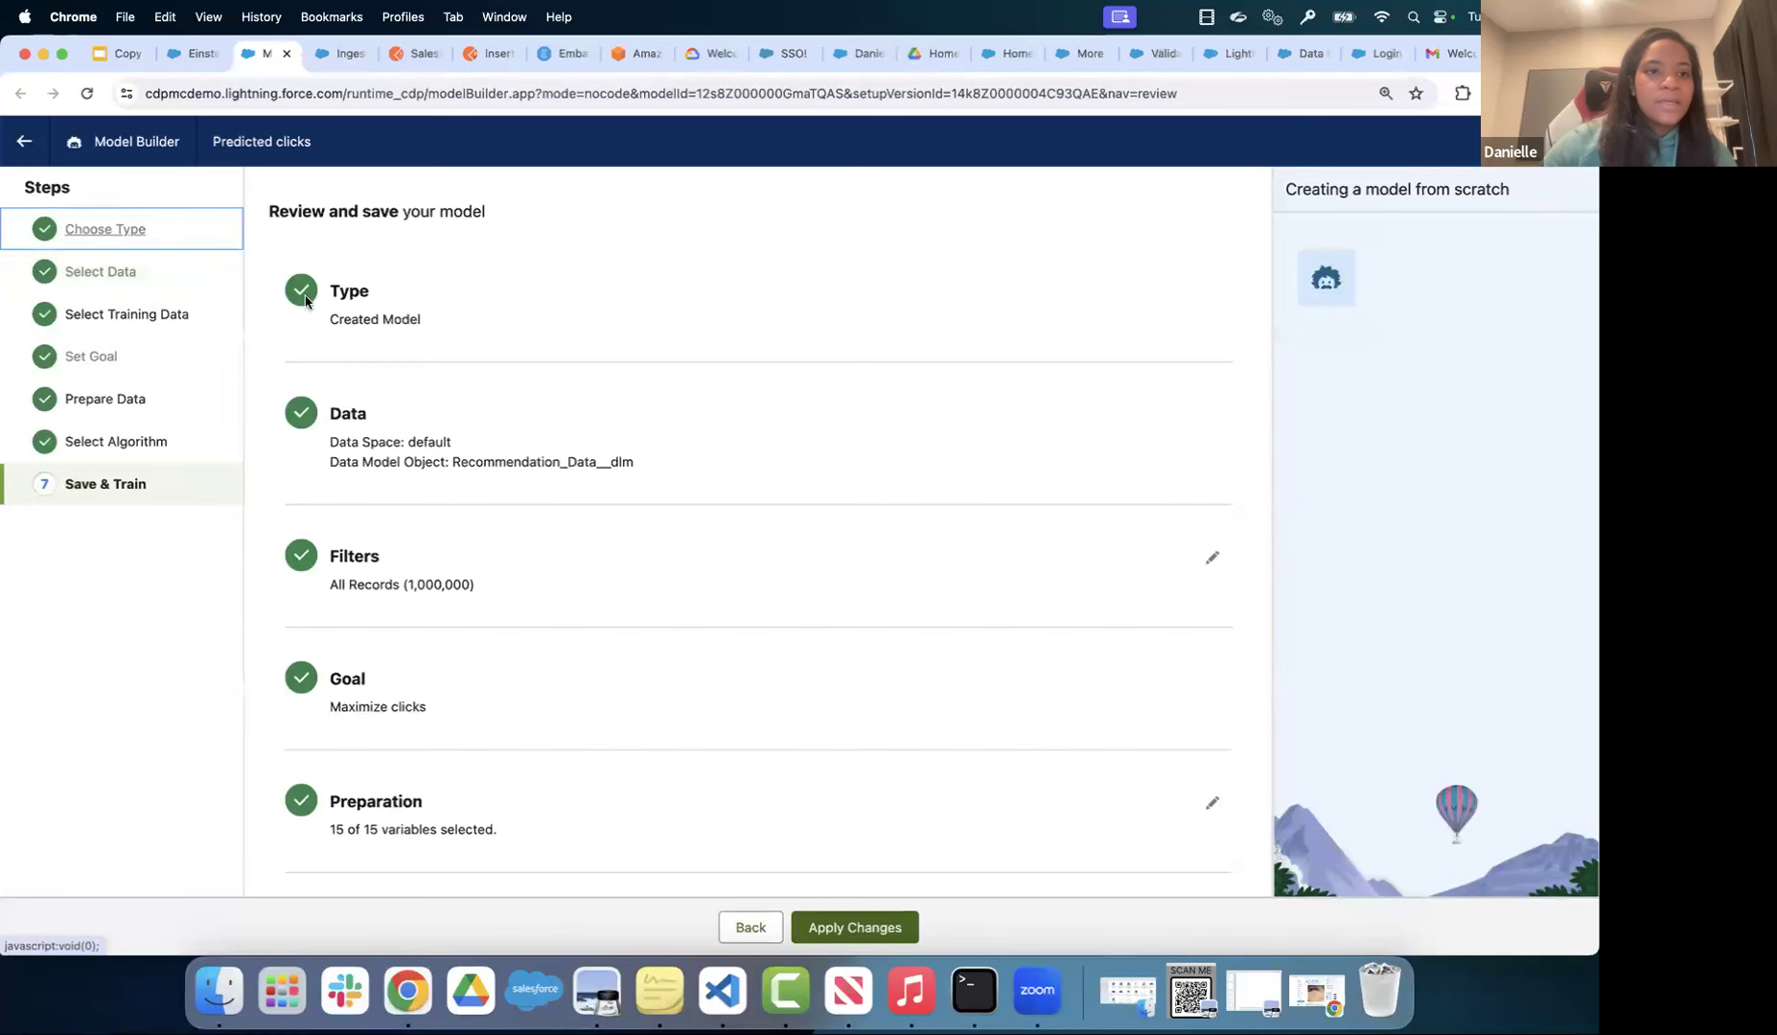
scroll(346, 515, "down", 2)
scroll(347, 516, "up", 2)
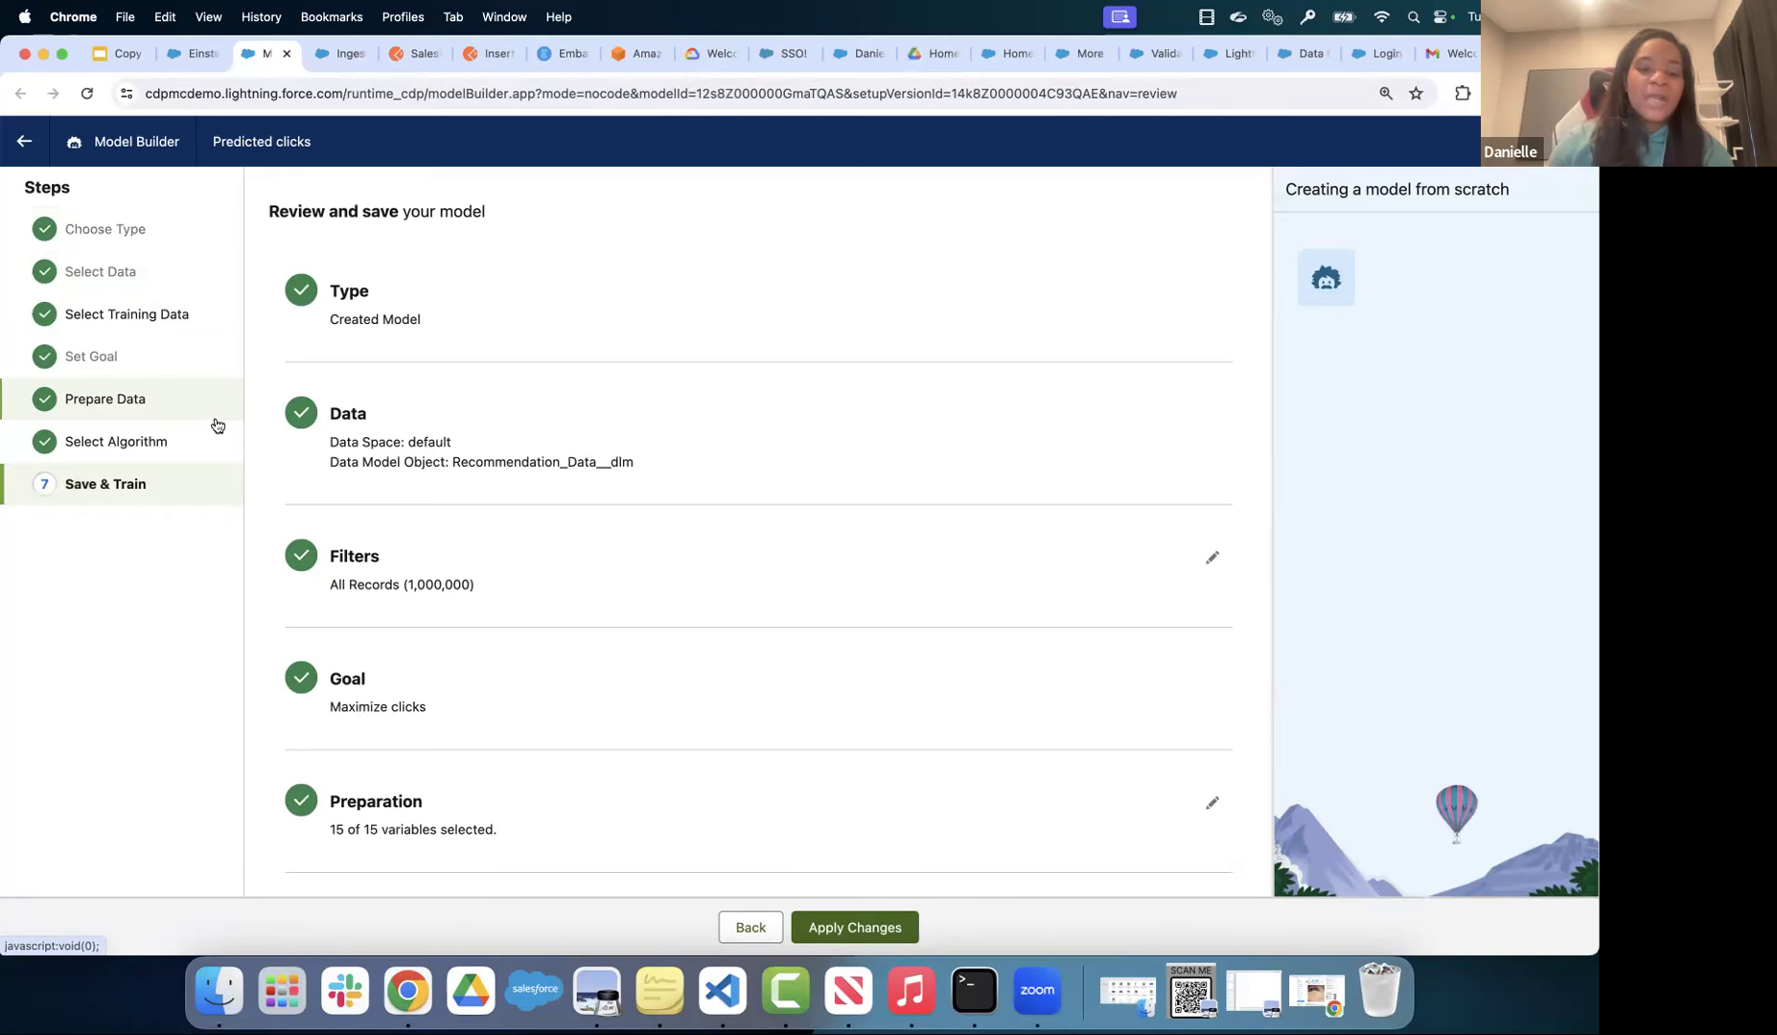
scroll(403, 480, "down", 2)
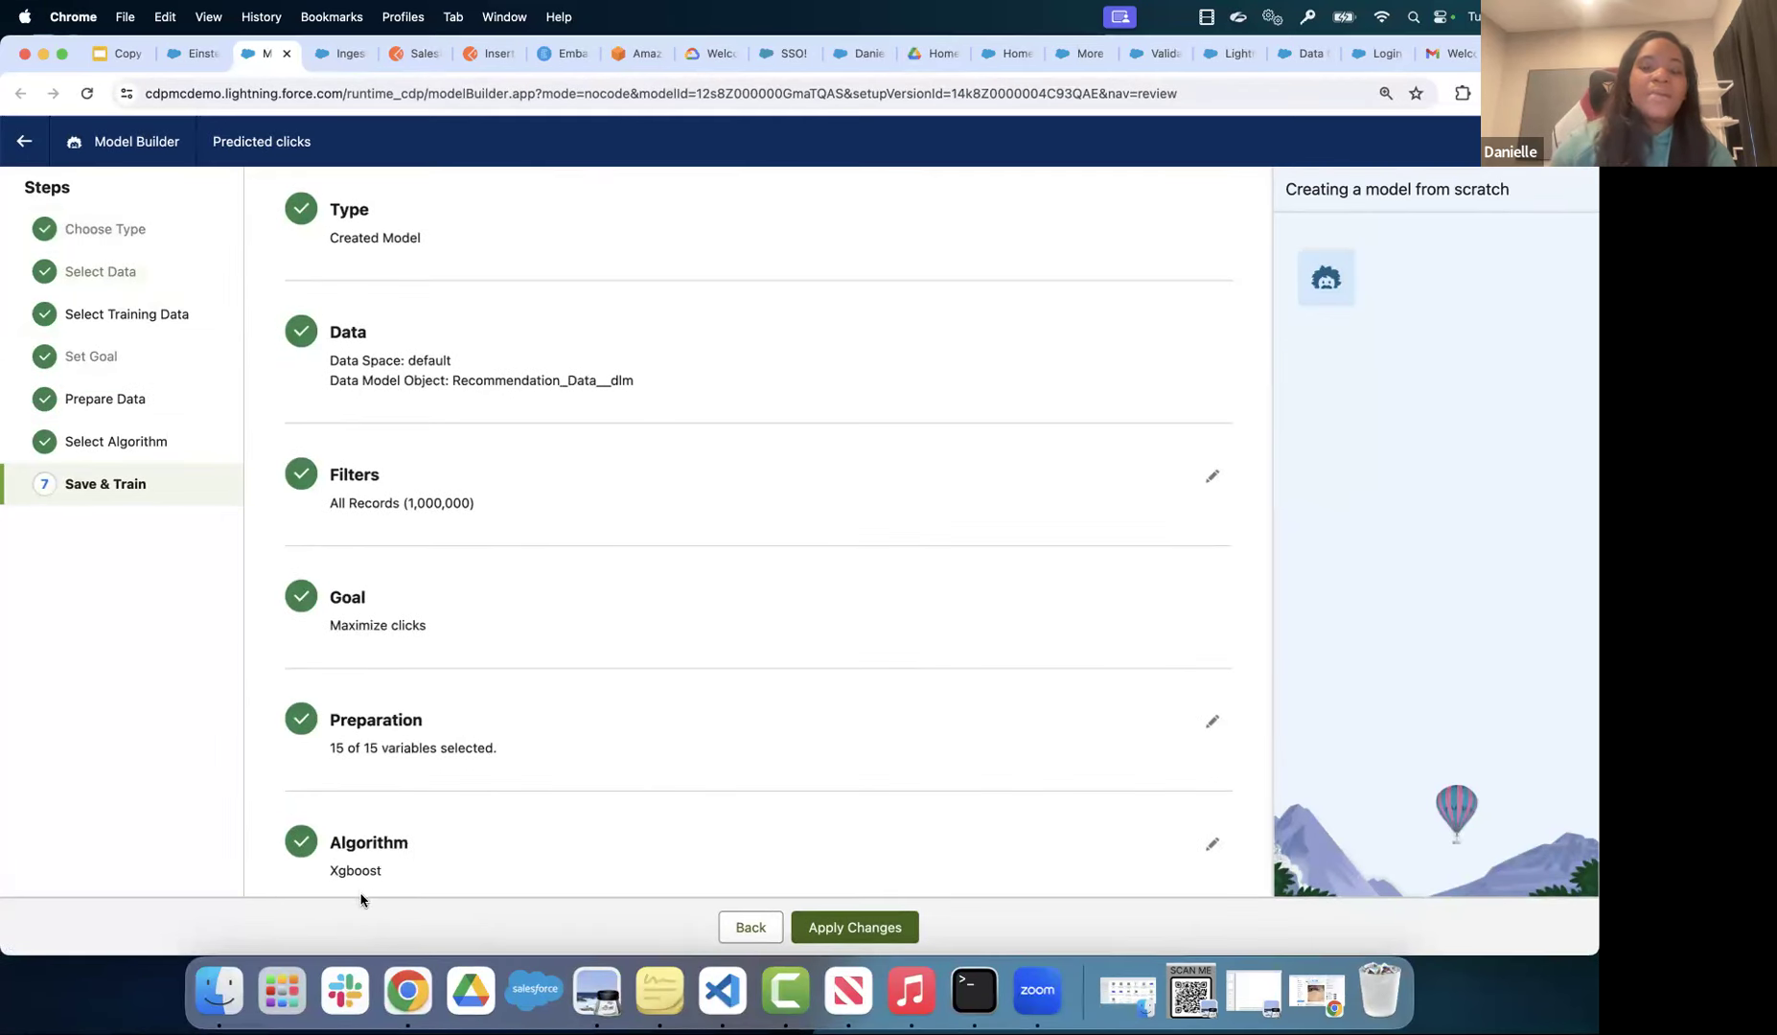
left_click(35, 142)
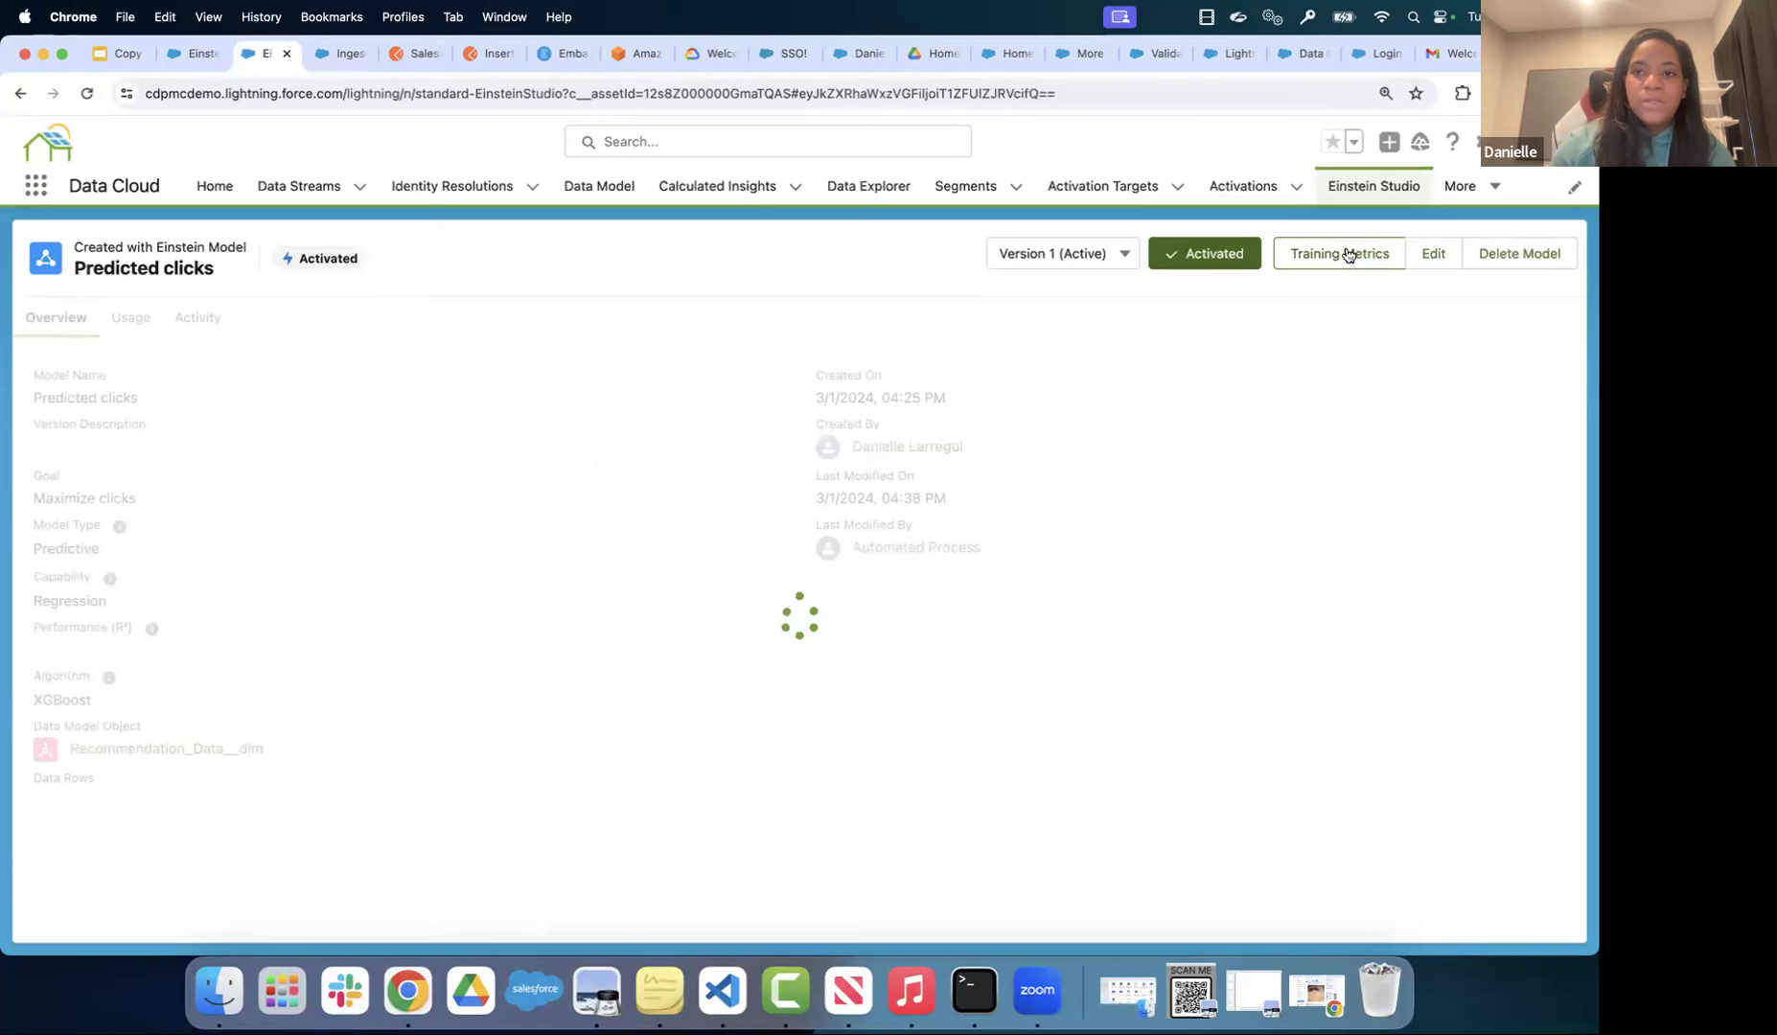
- Check the model's versions, then open its training quality metrics, R² 0.05 and MAE 4.797
left_click(1085, 253)
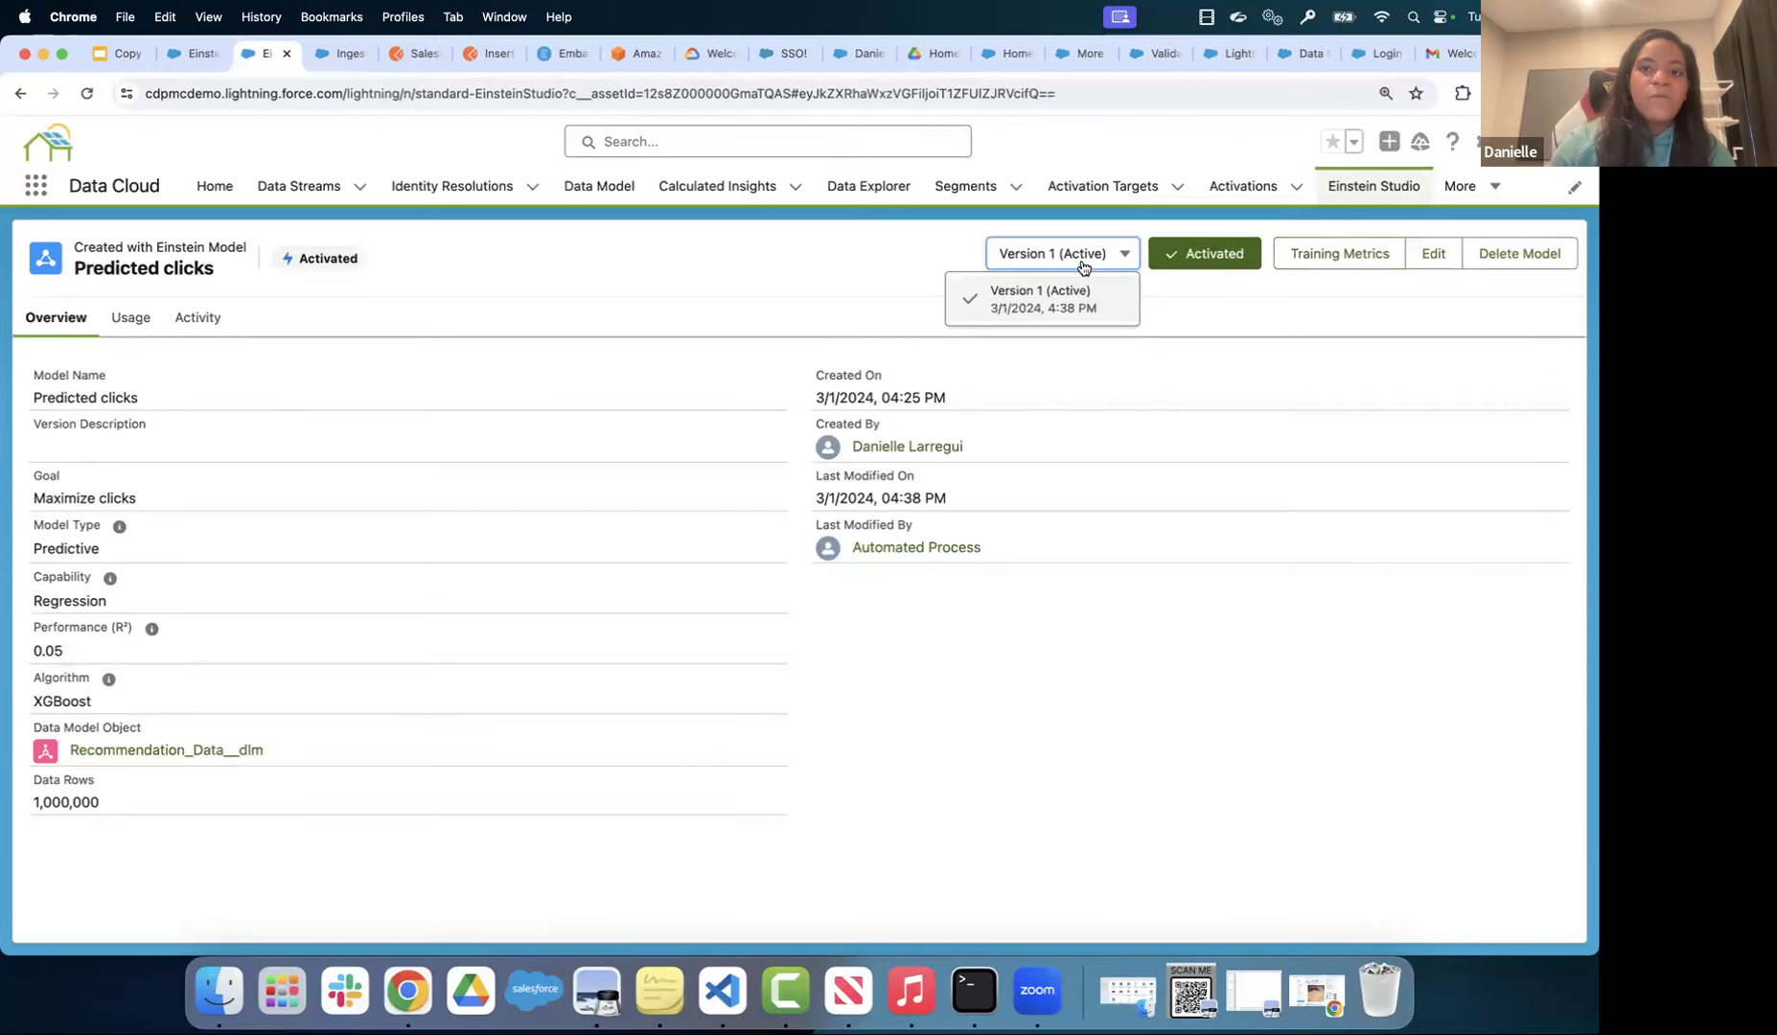
left_click(1229, 350)
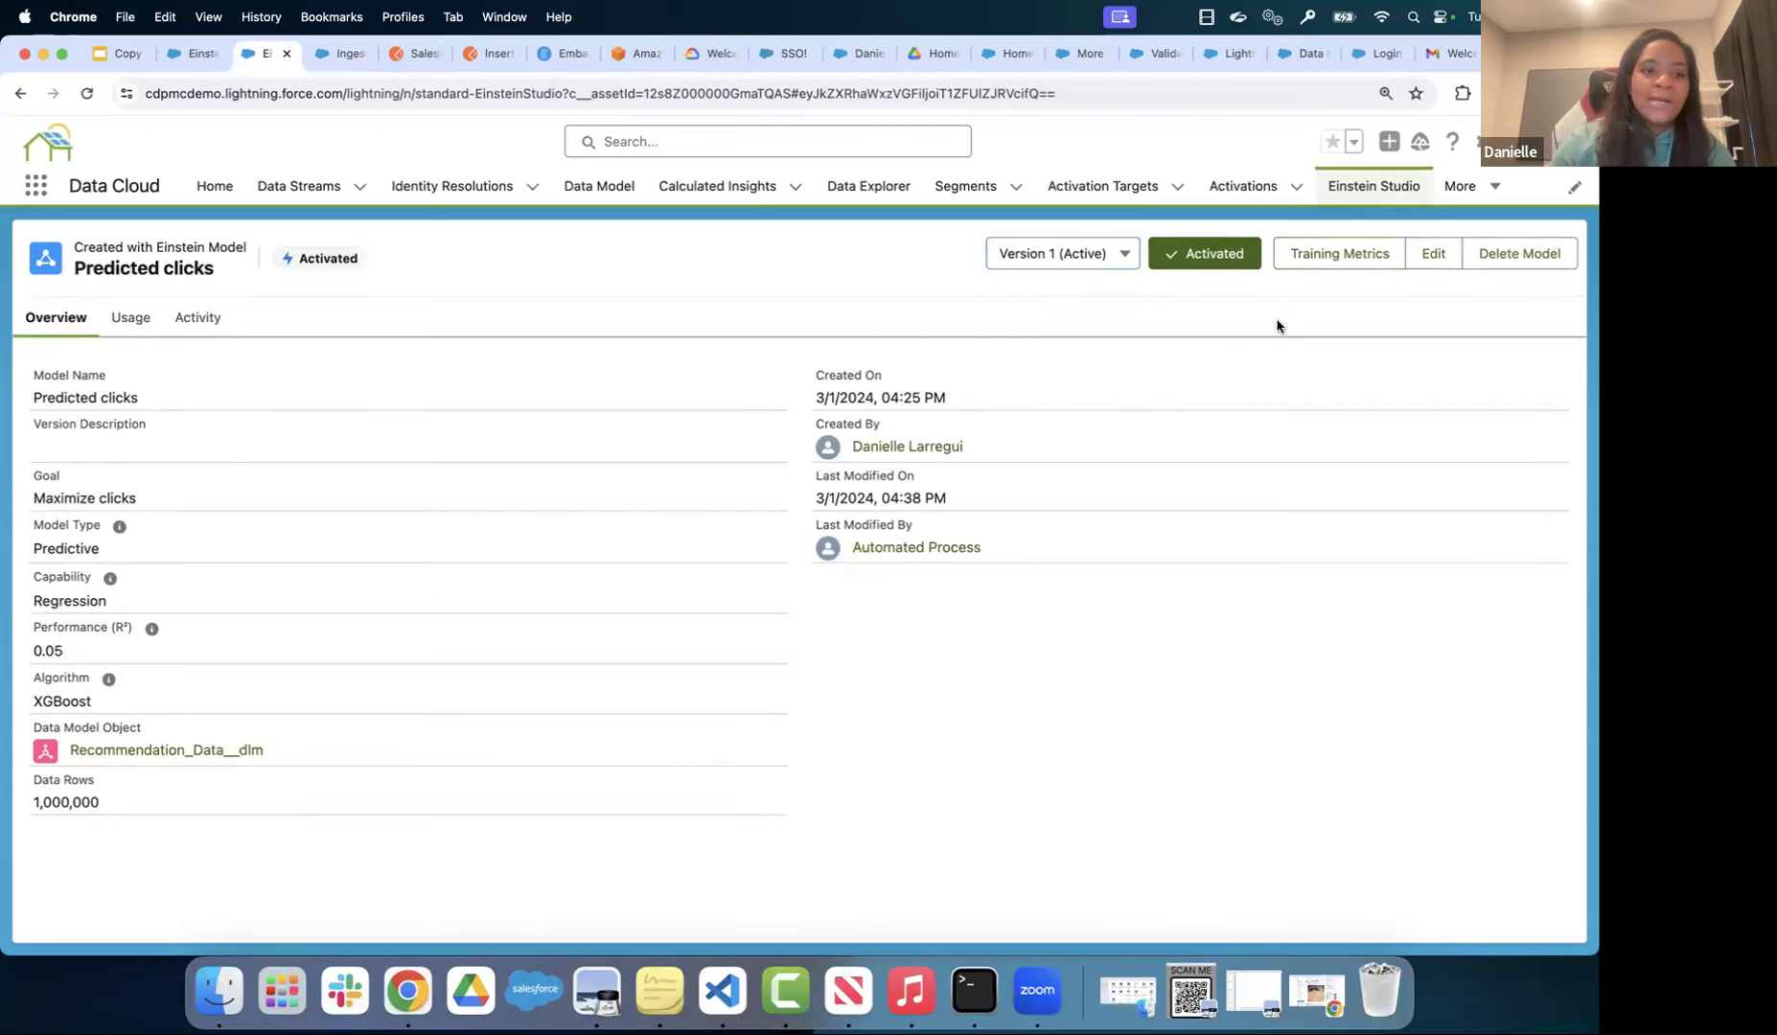
left_click(1349, 257)
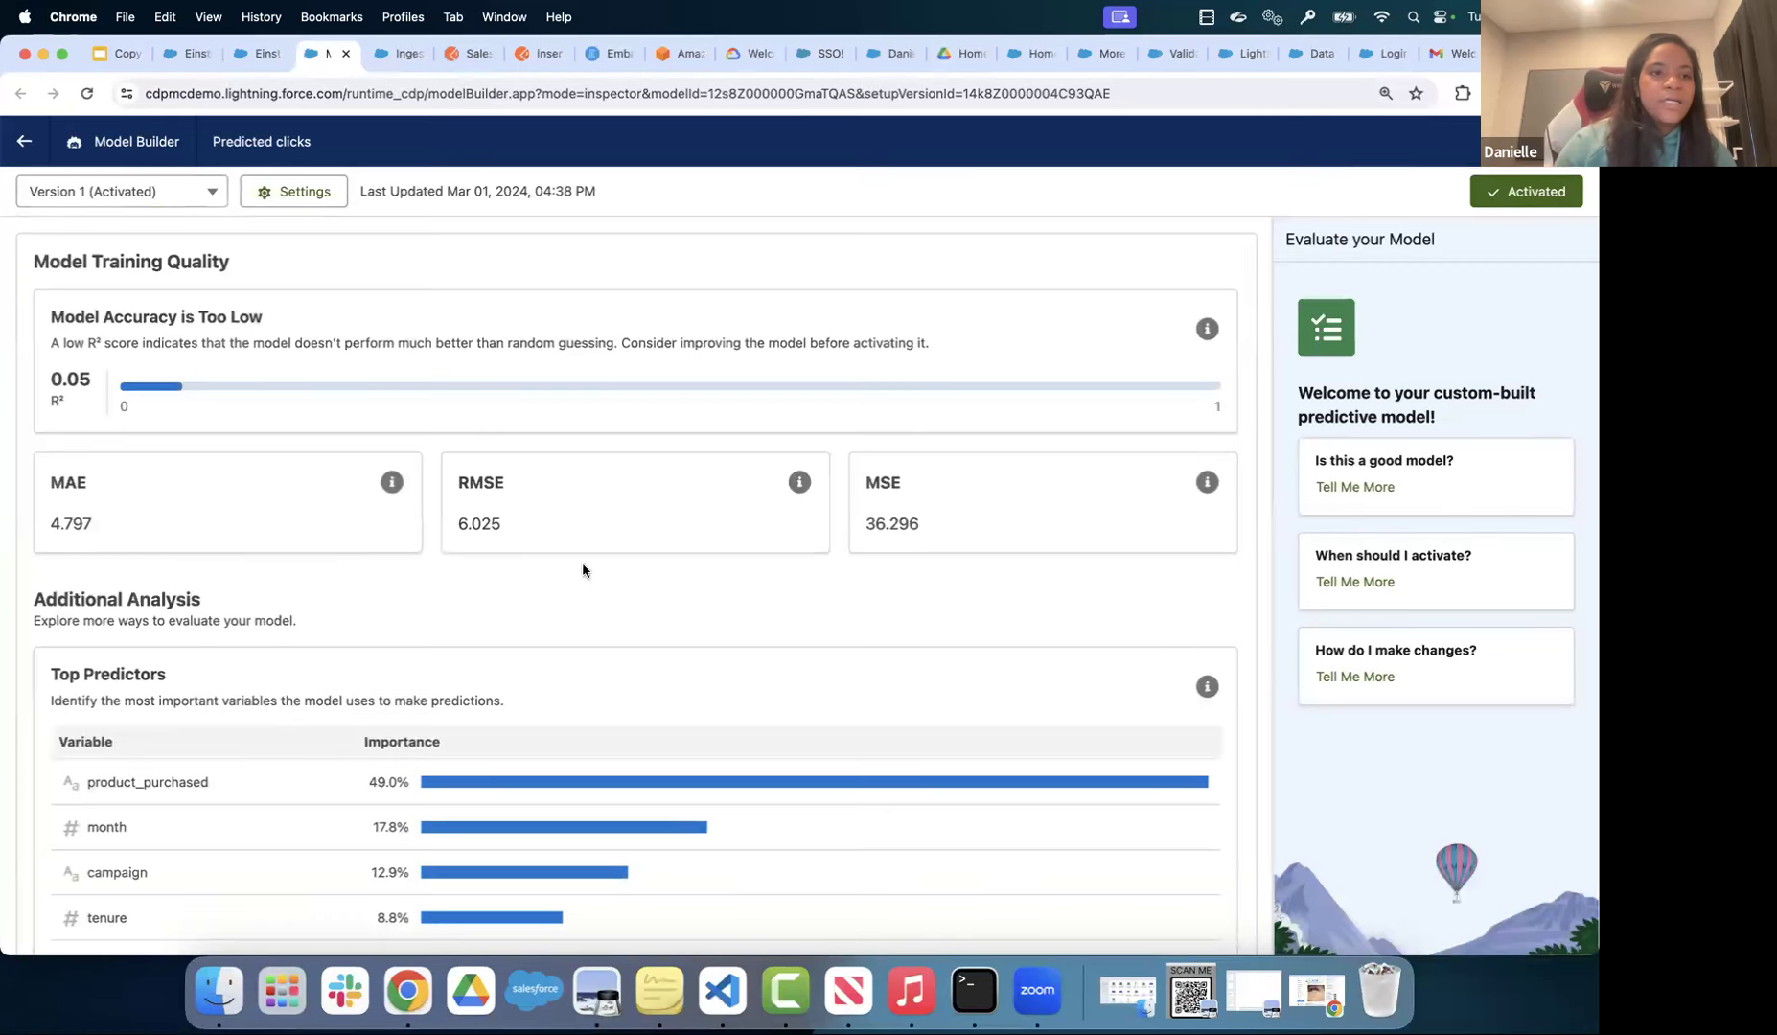
scroll(551, 589, "down", 2)
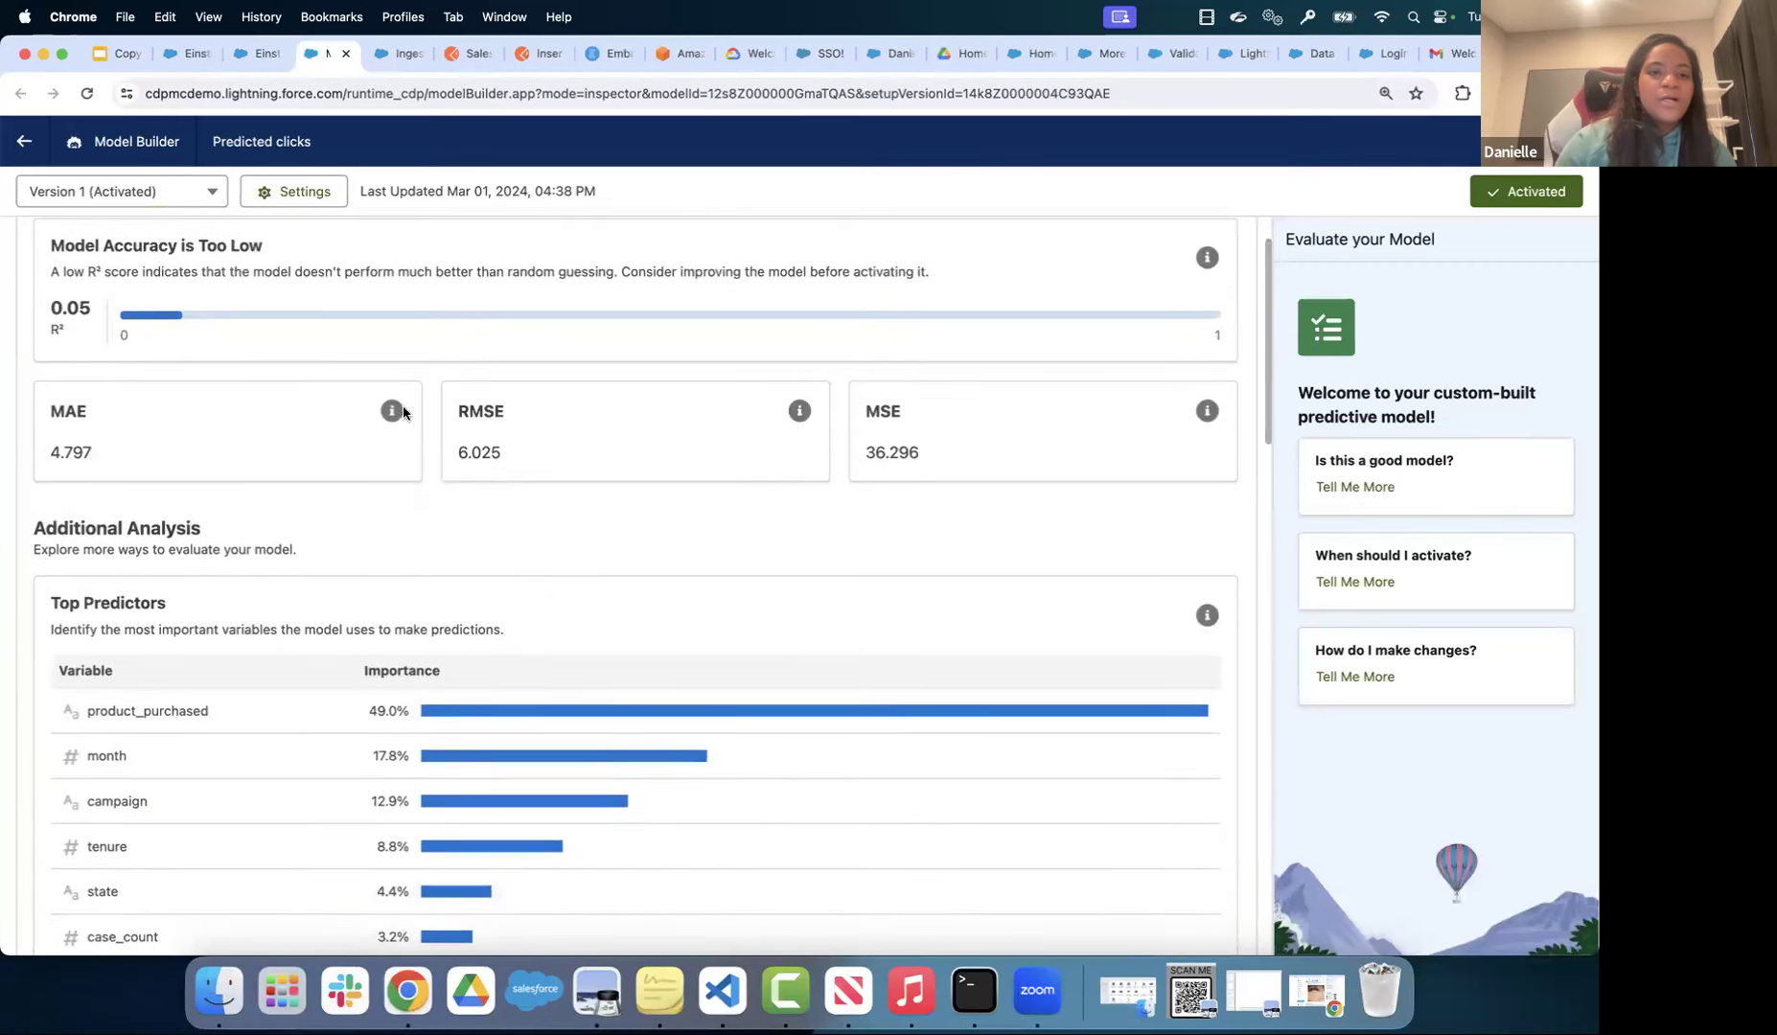
mouse_move(392, 411)
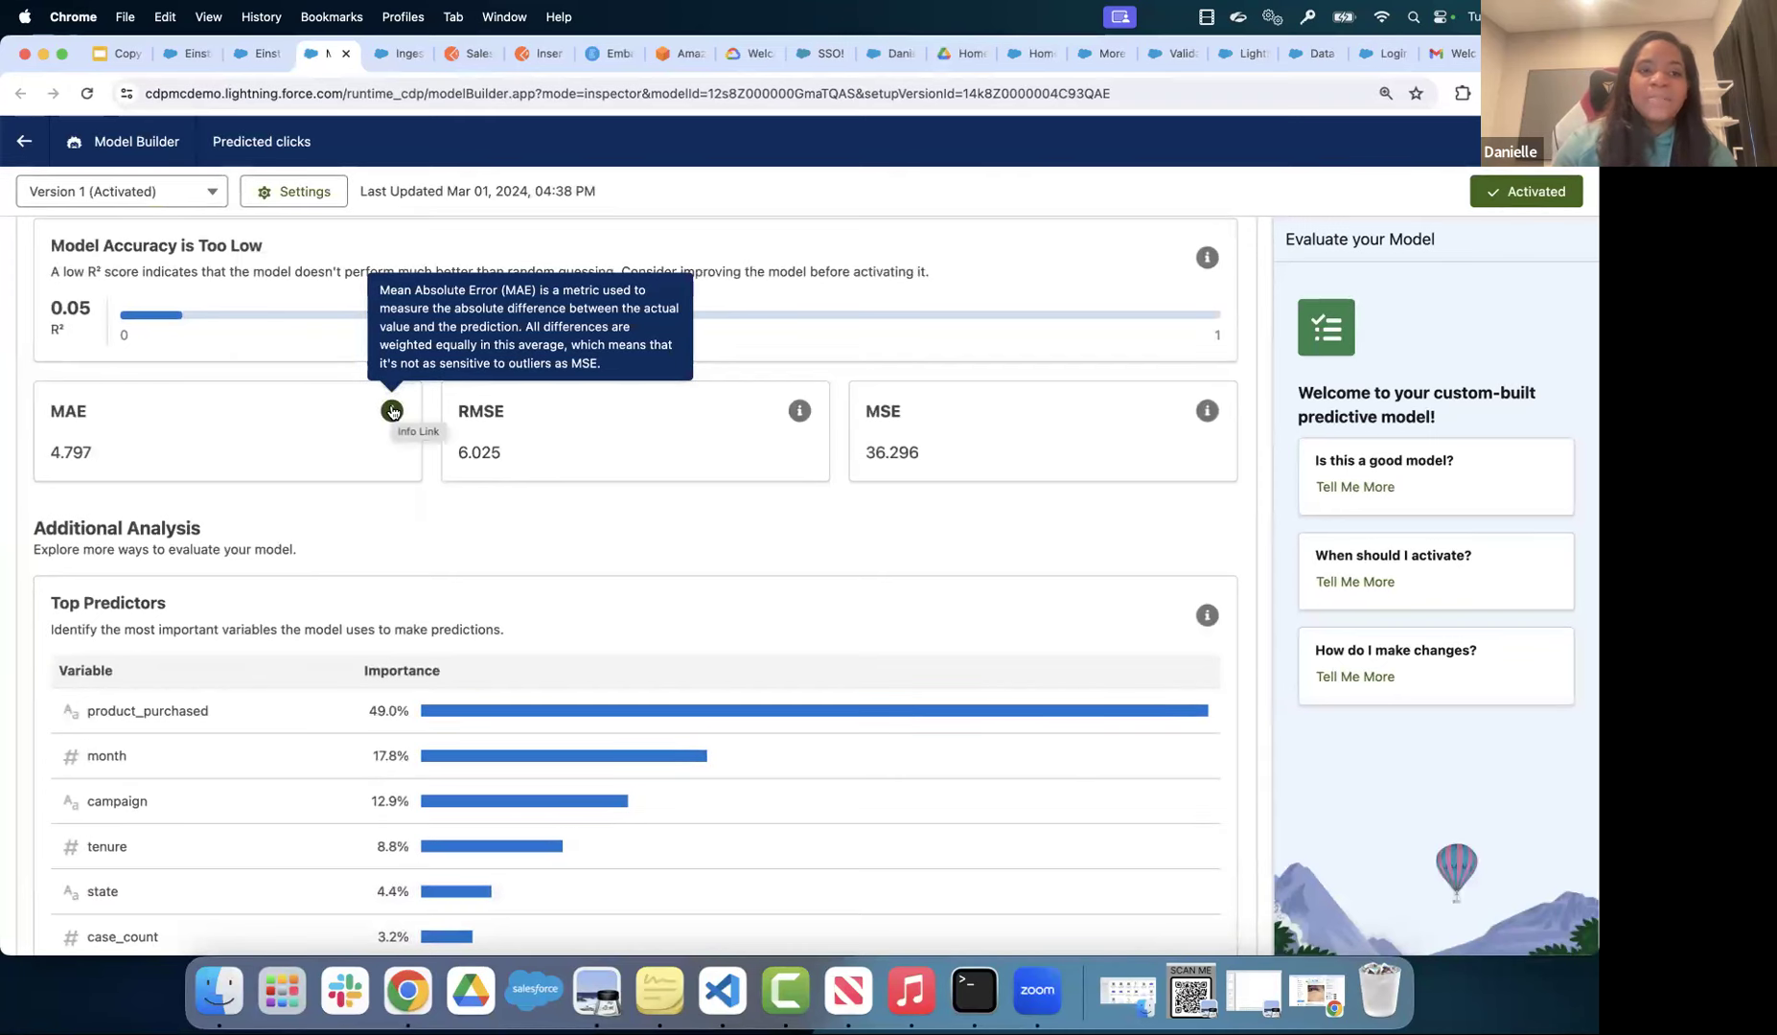
mouse_move(805, 418)
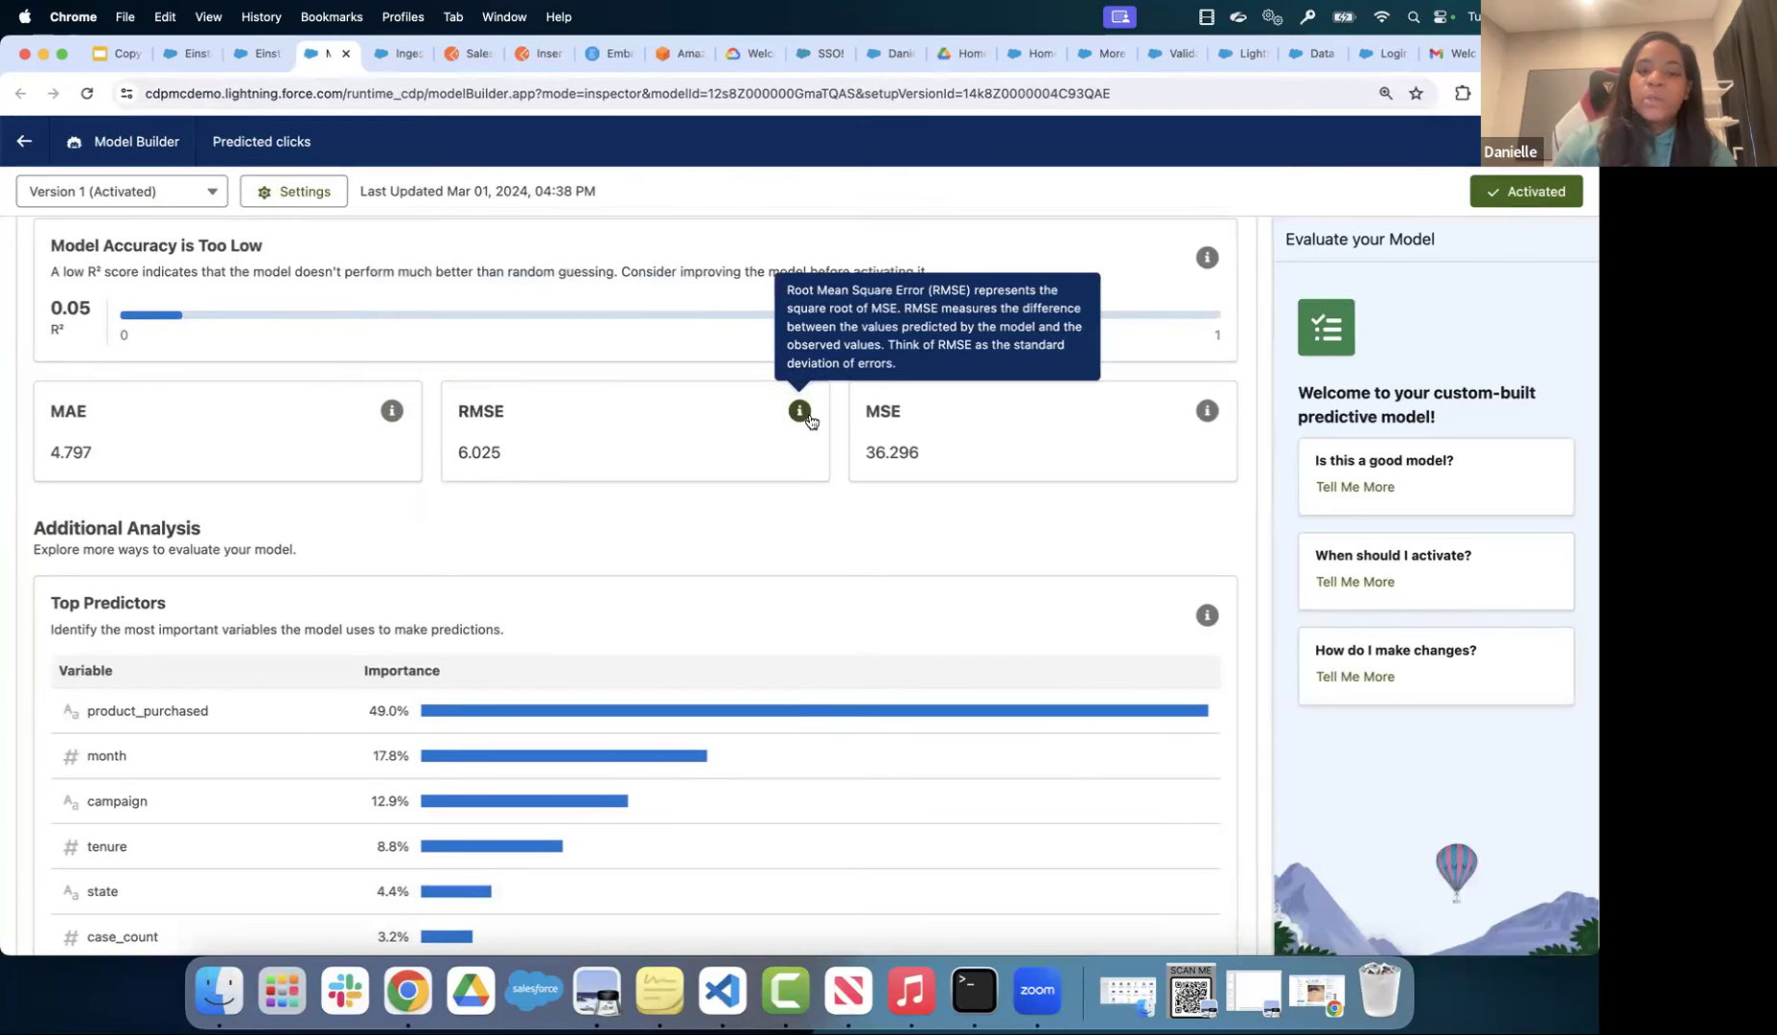
mouse_move(1207, 412)
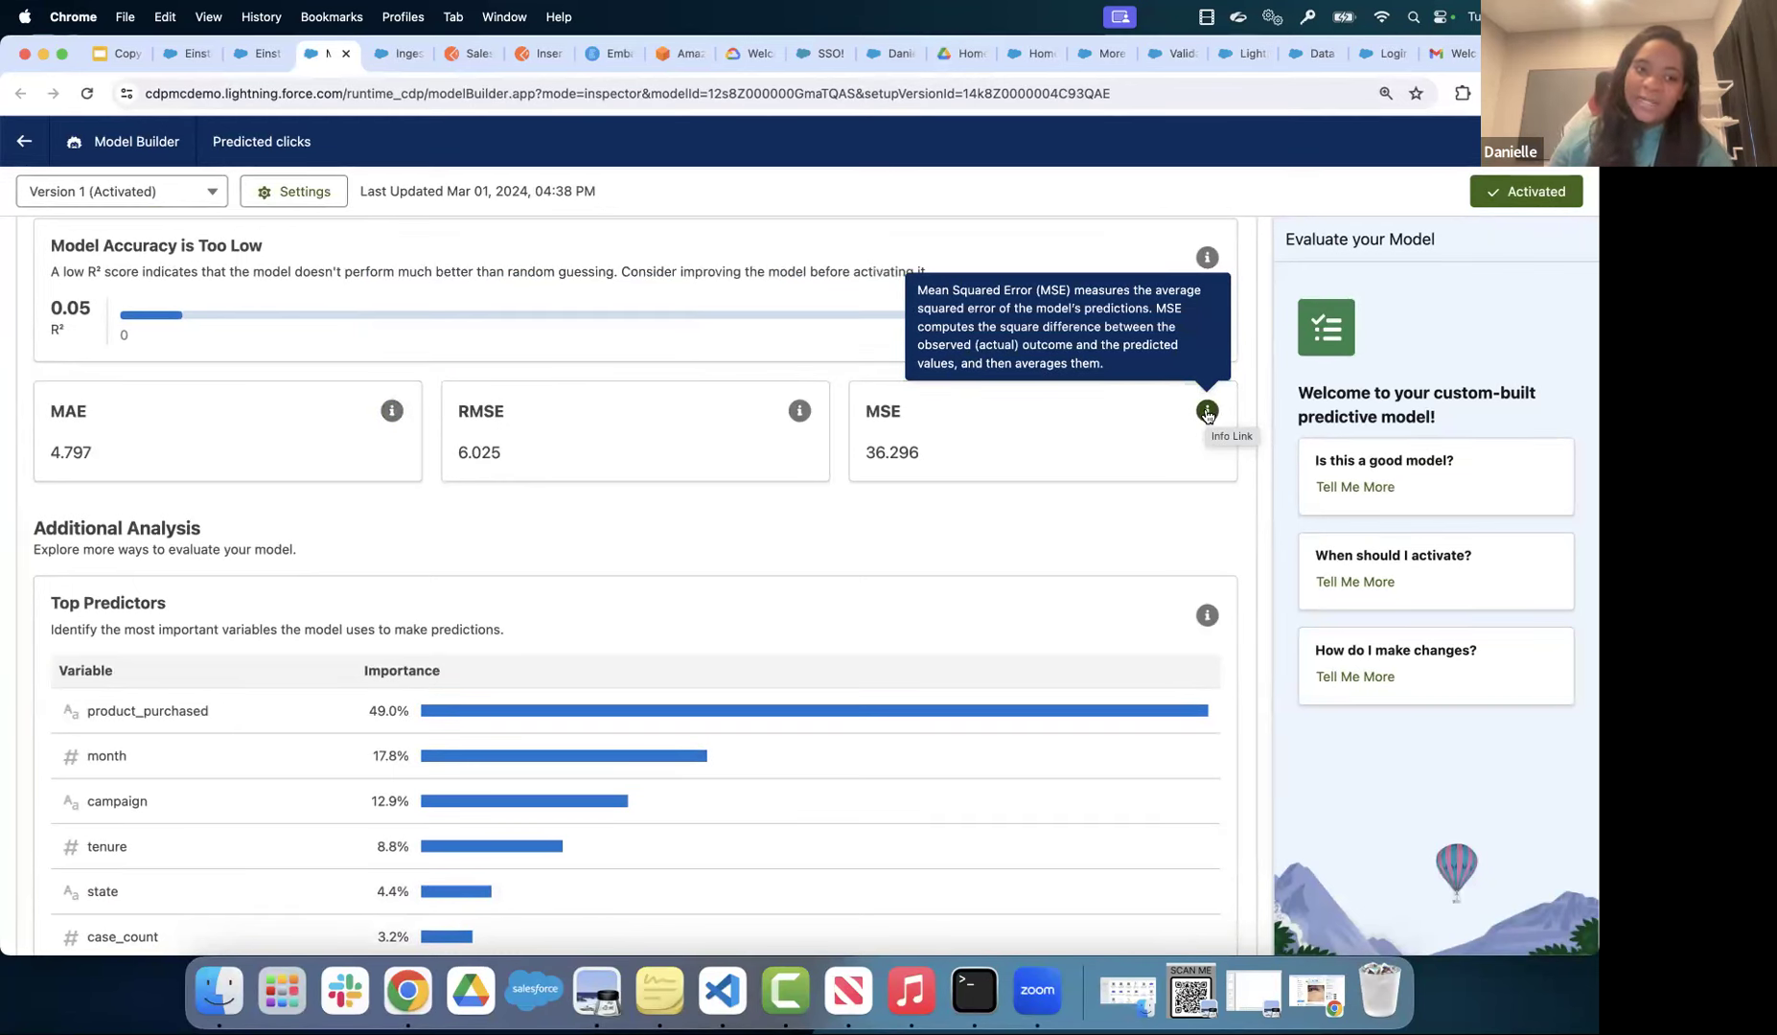
- Review the metrics page down to the top predictors, with product_purchased at 49.0%
scroll(786, 813, "down", 5)
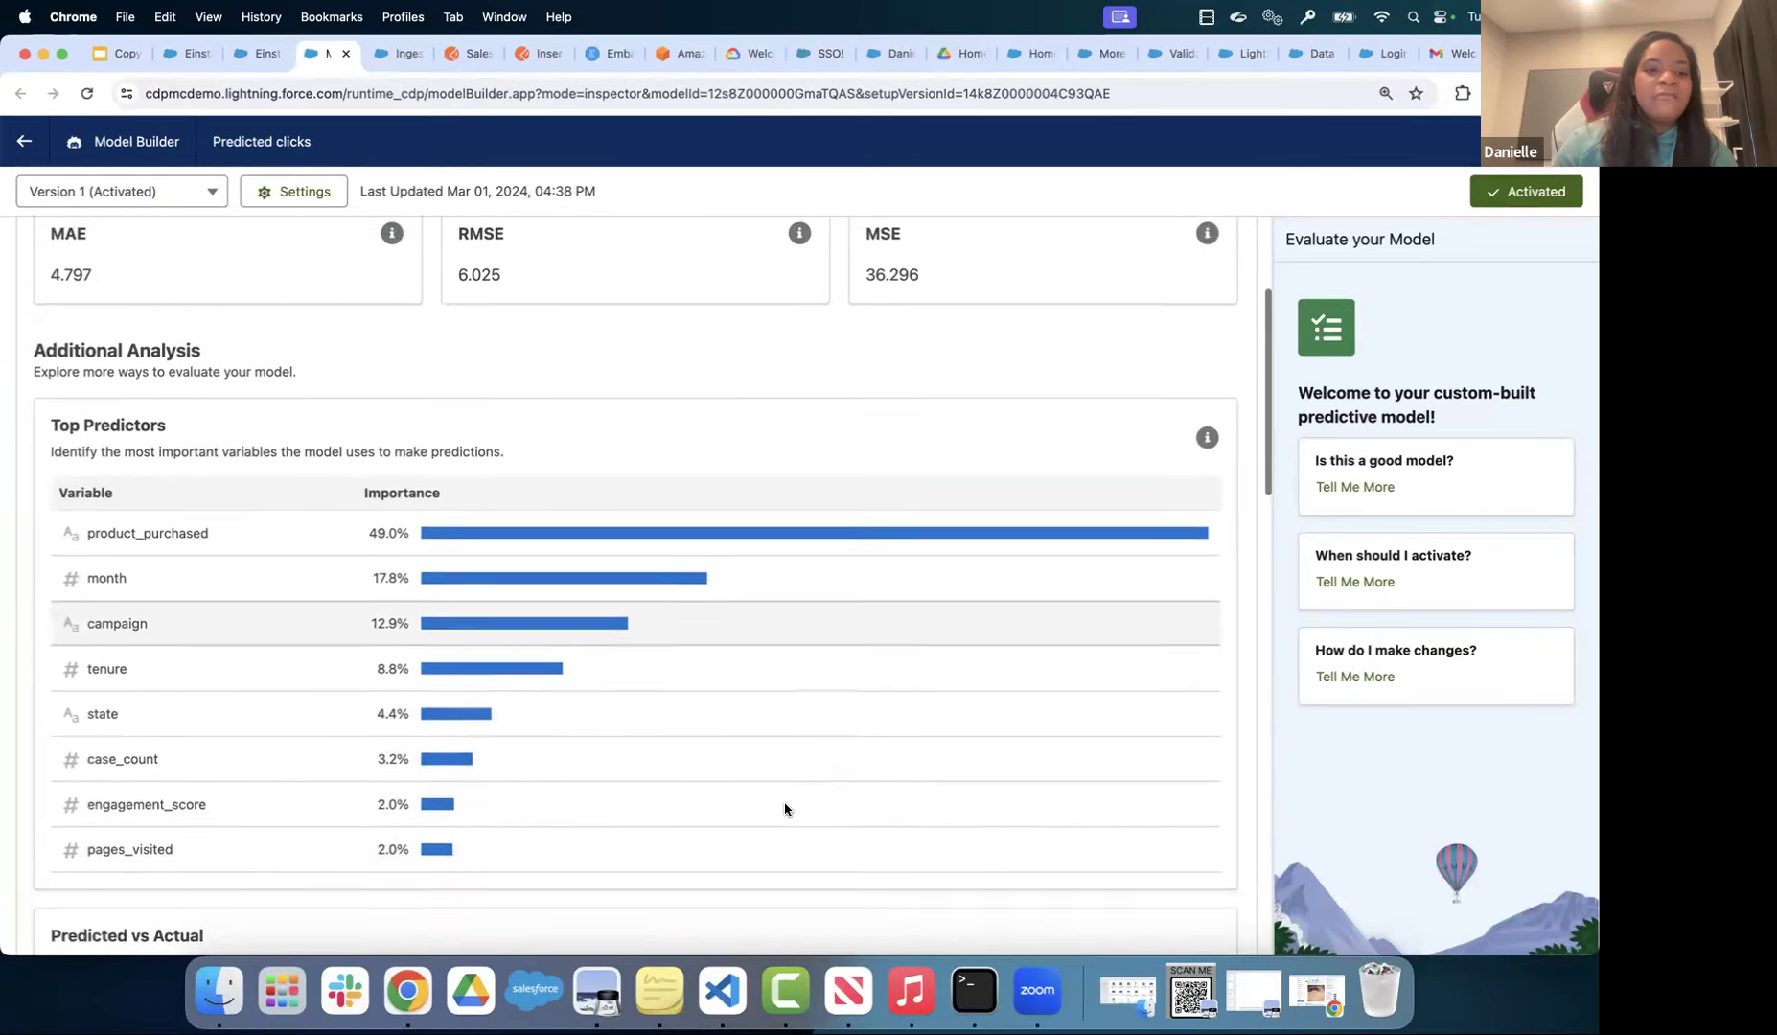
scroll(786, 810, "down", 3)
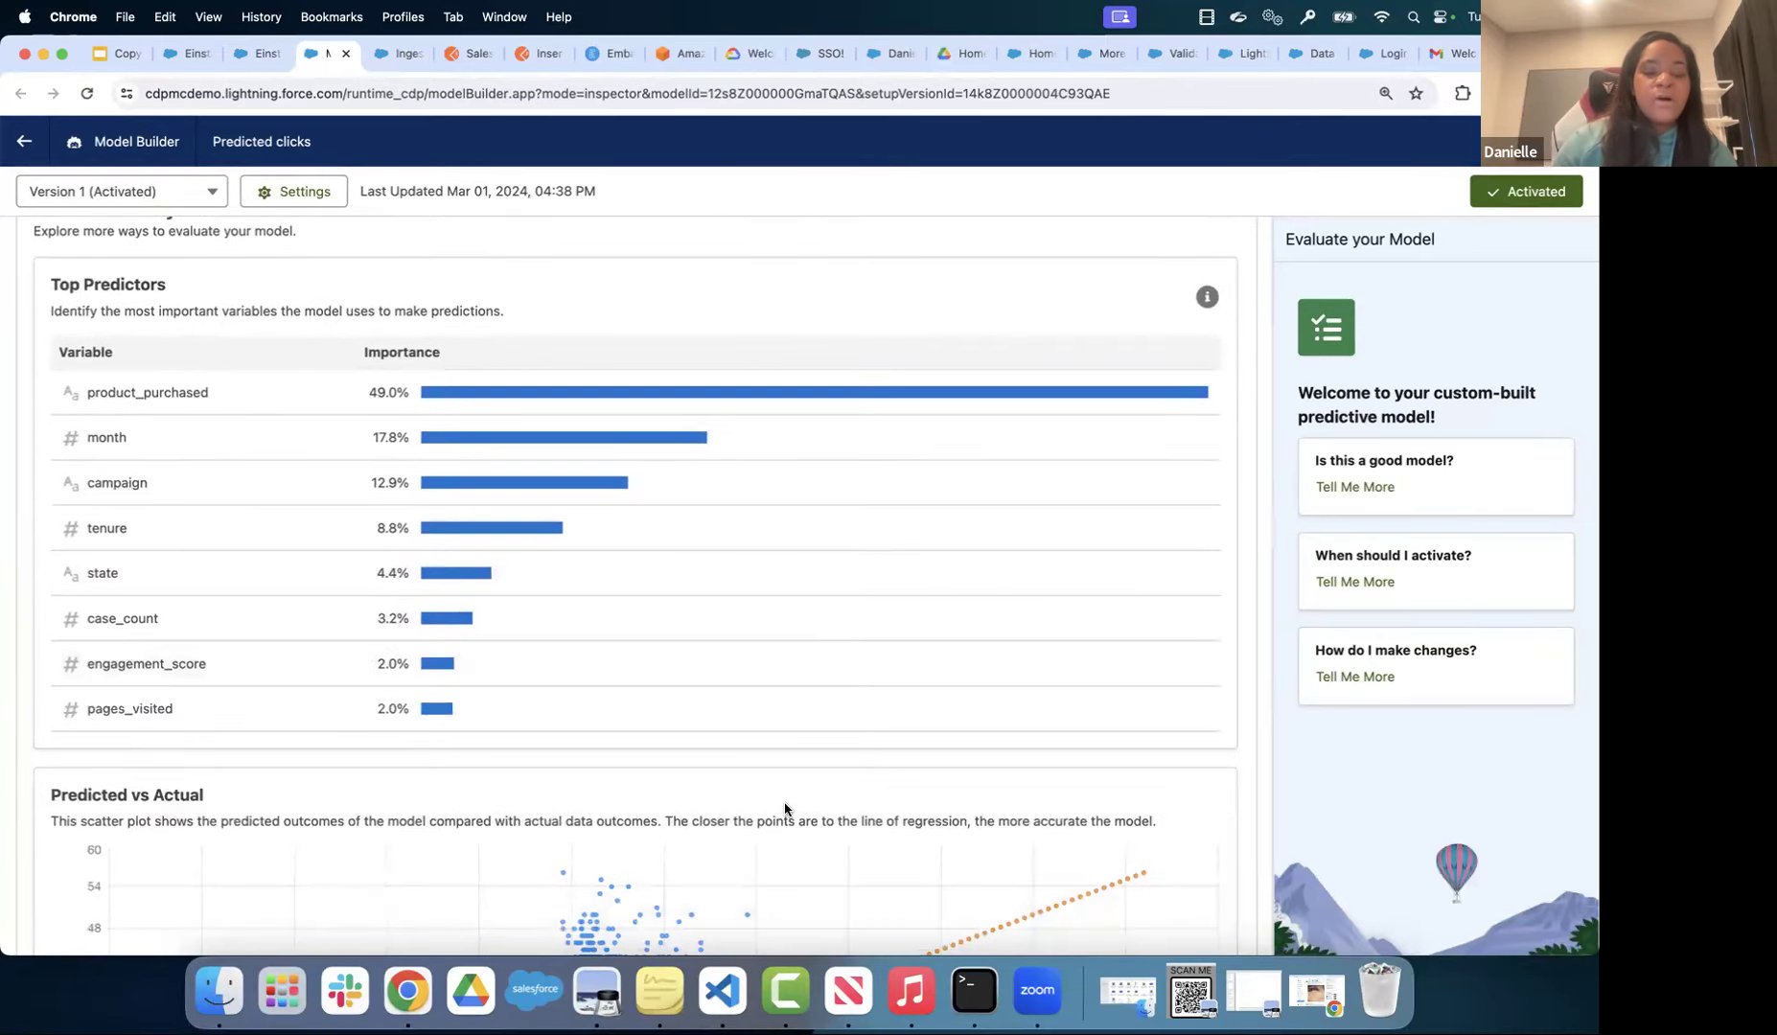
scroll(785, 810, "down", 9)
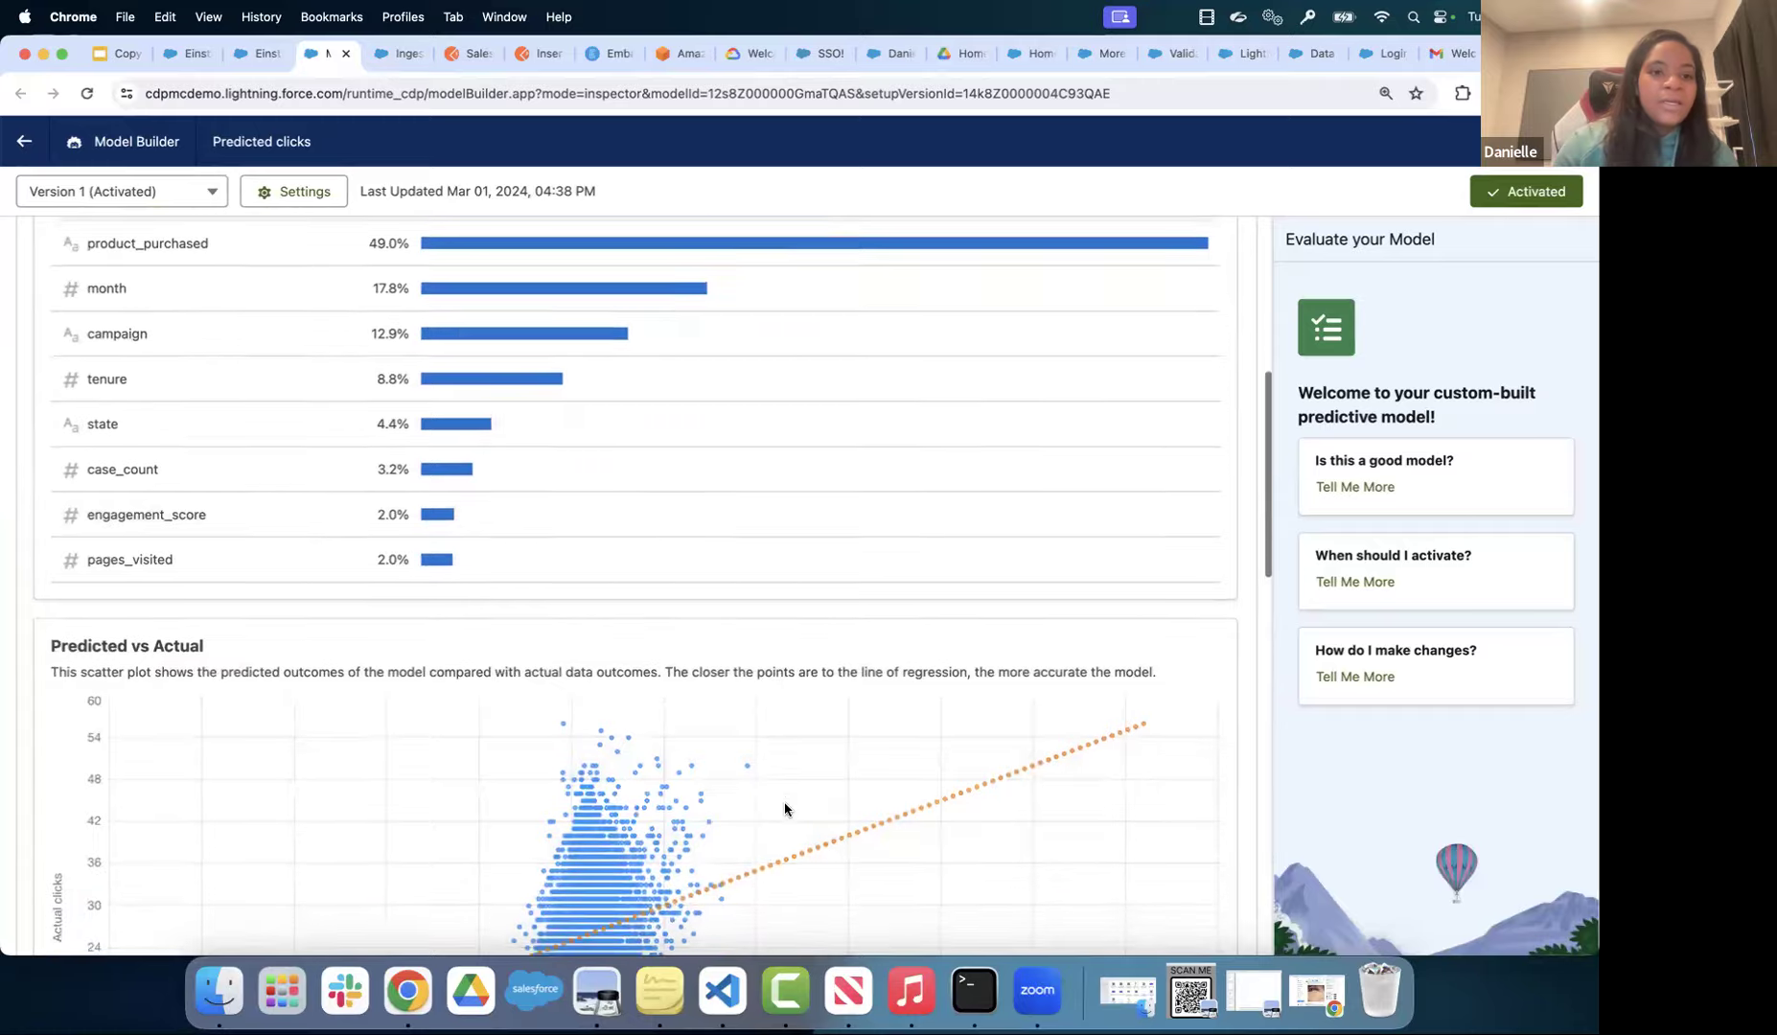
scroll(785, 808, "down", 4)
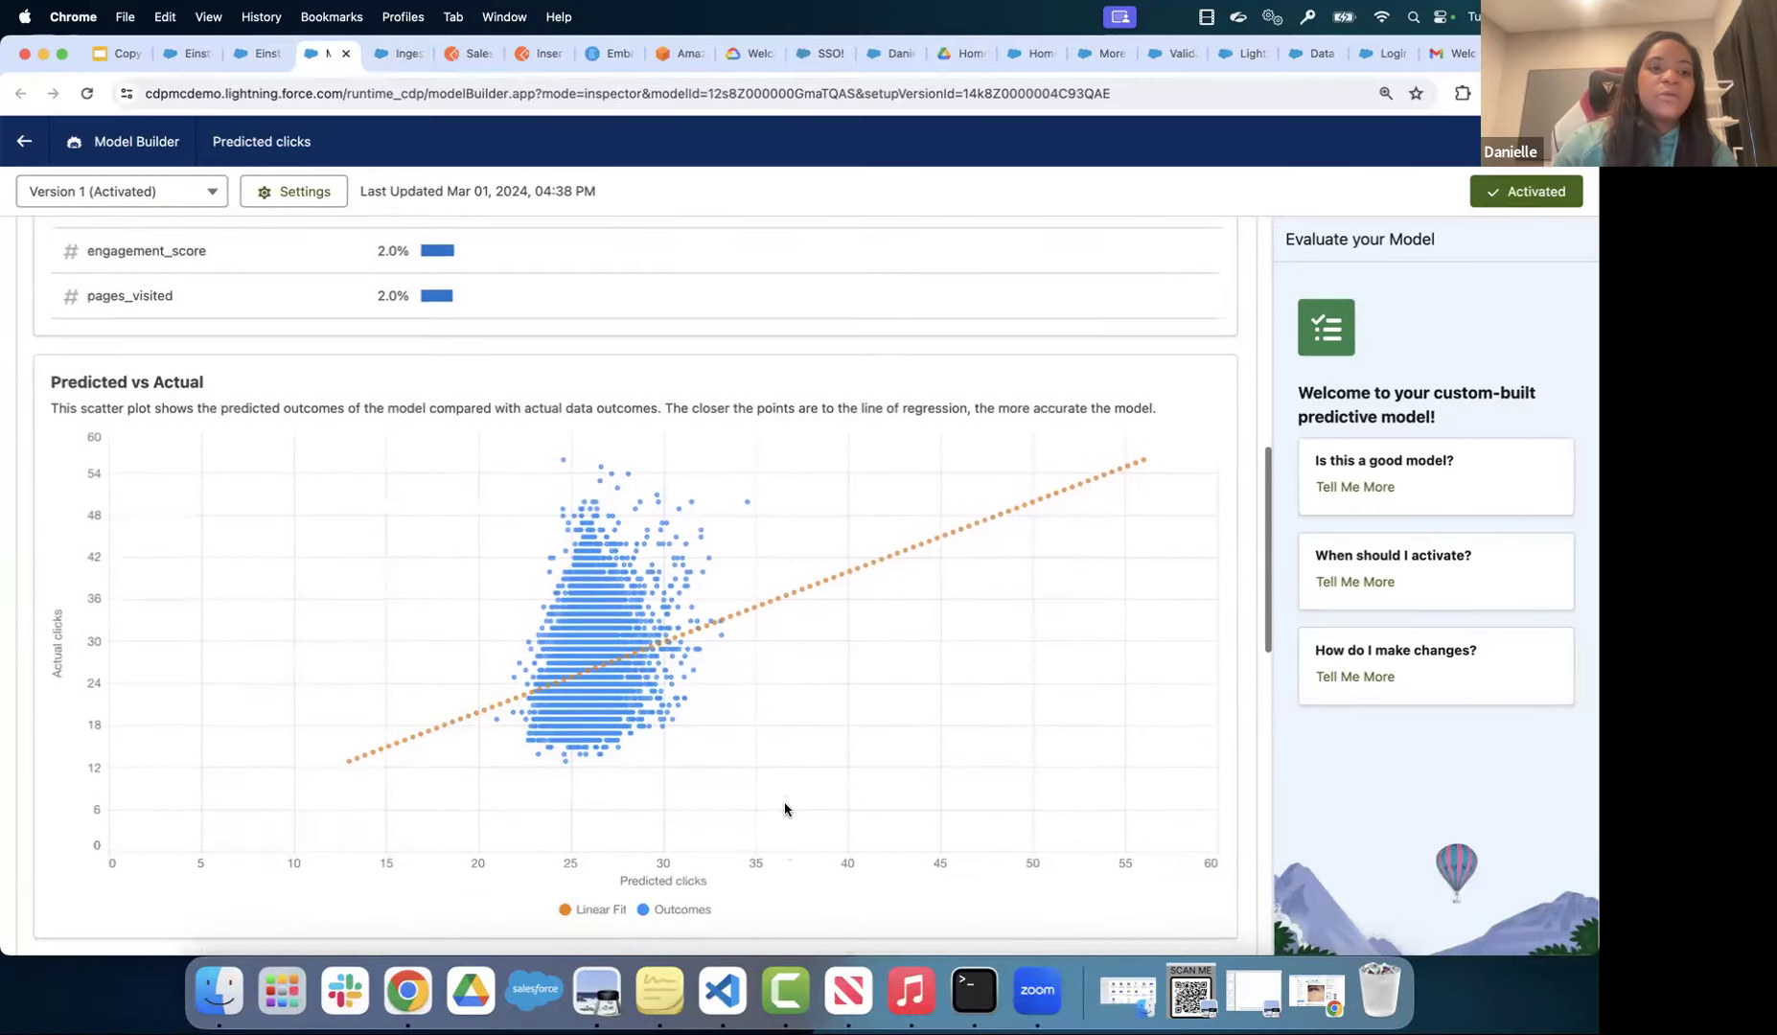
scroll(785, 810, "down", 6)
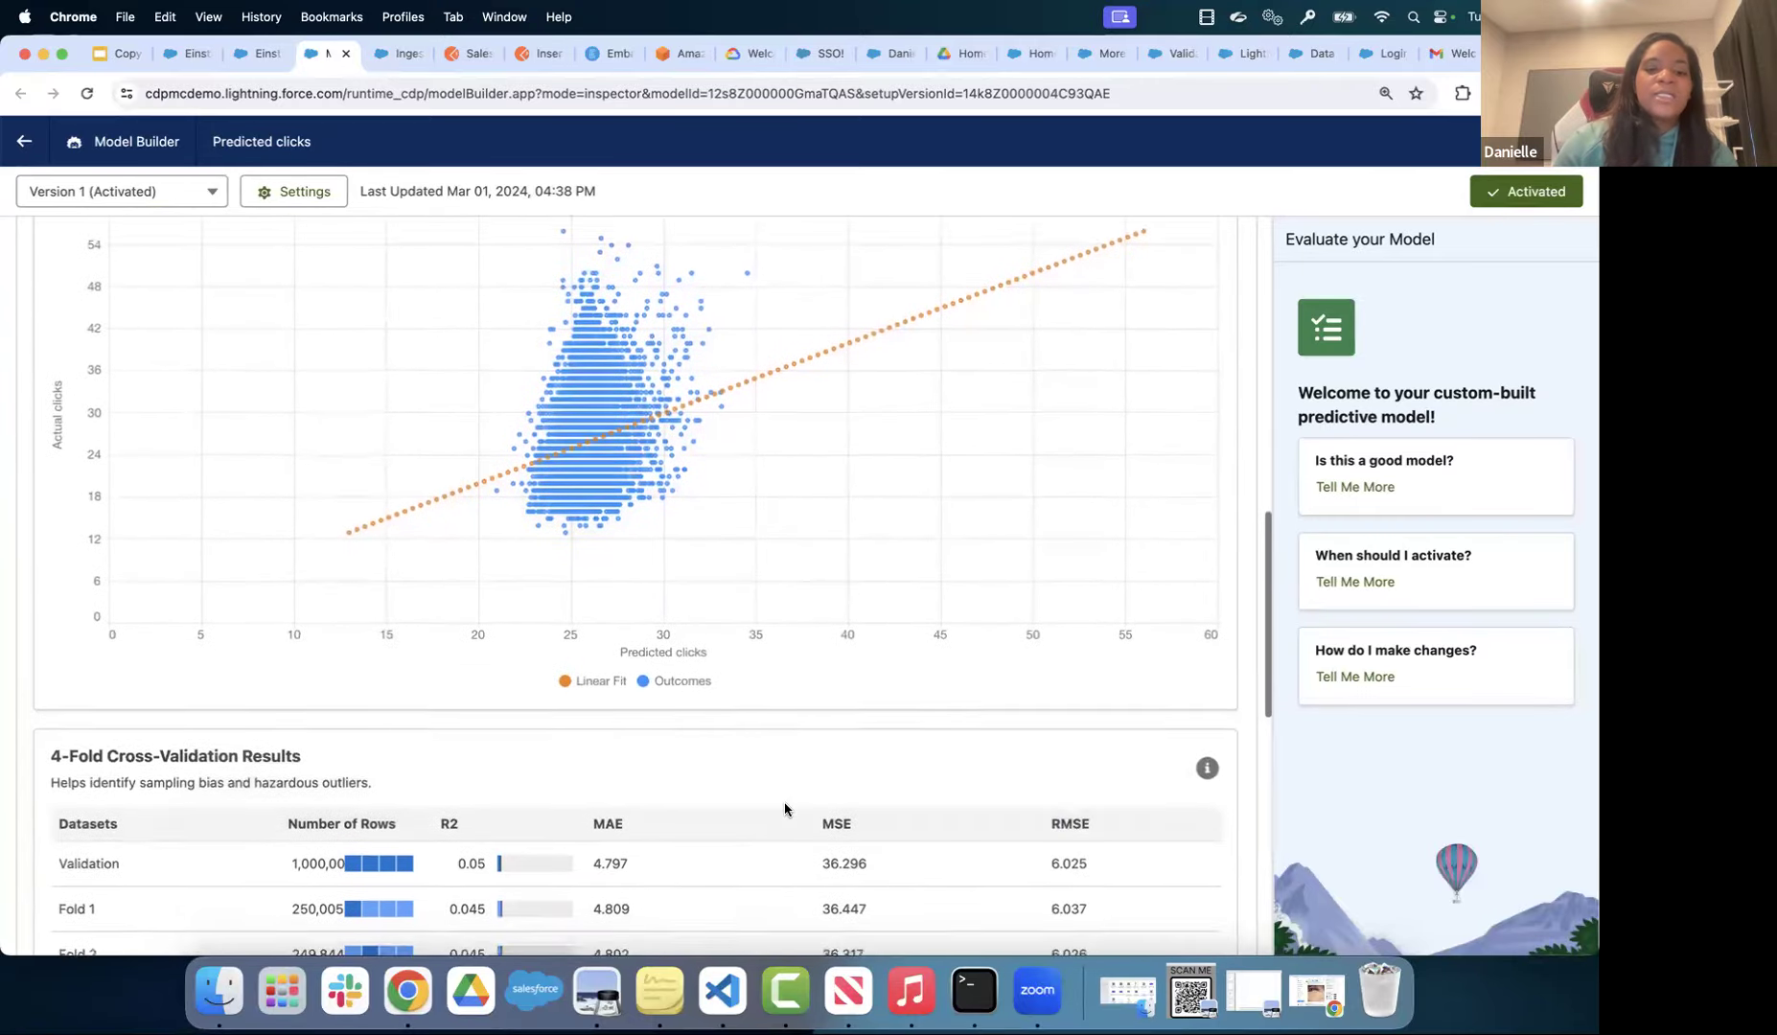
scroll(785, 810, "down", 5)
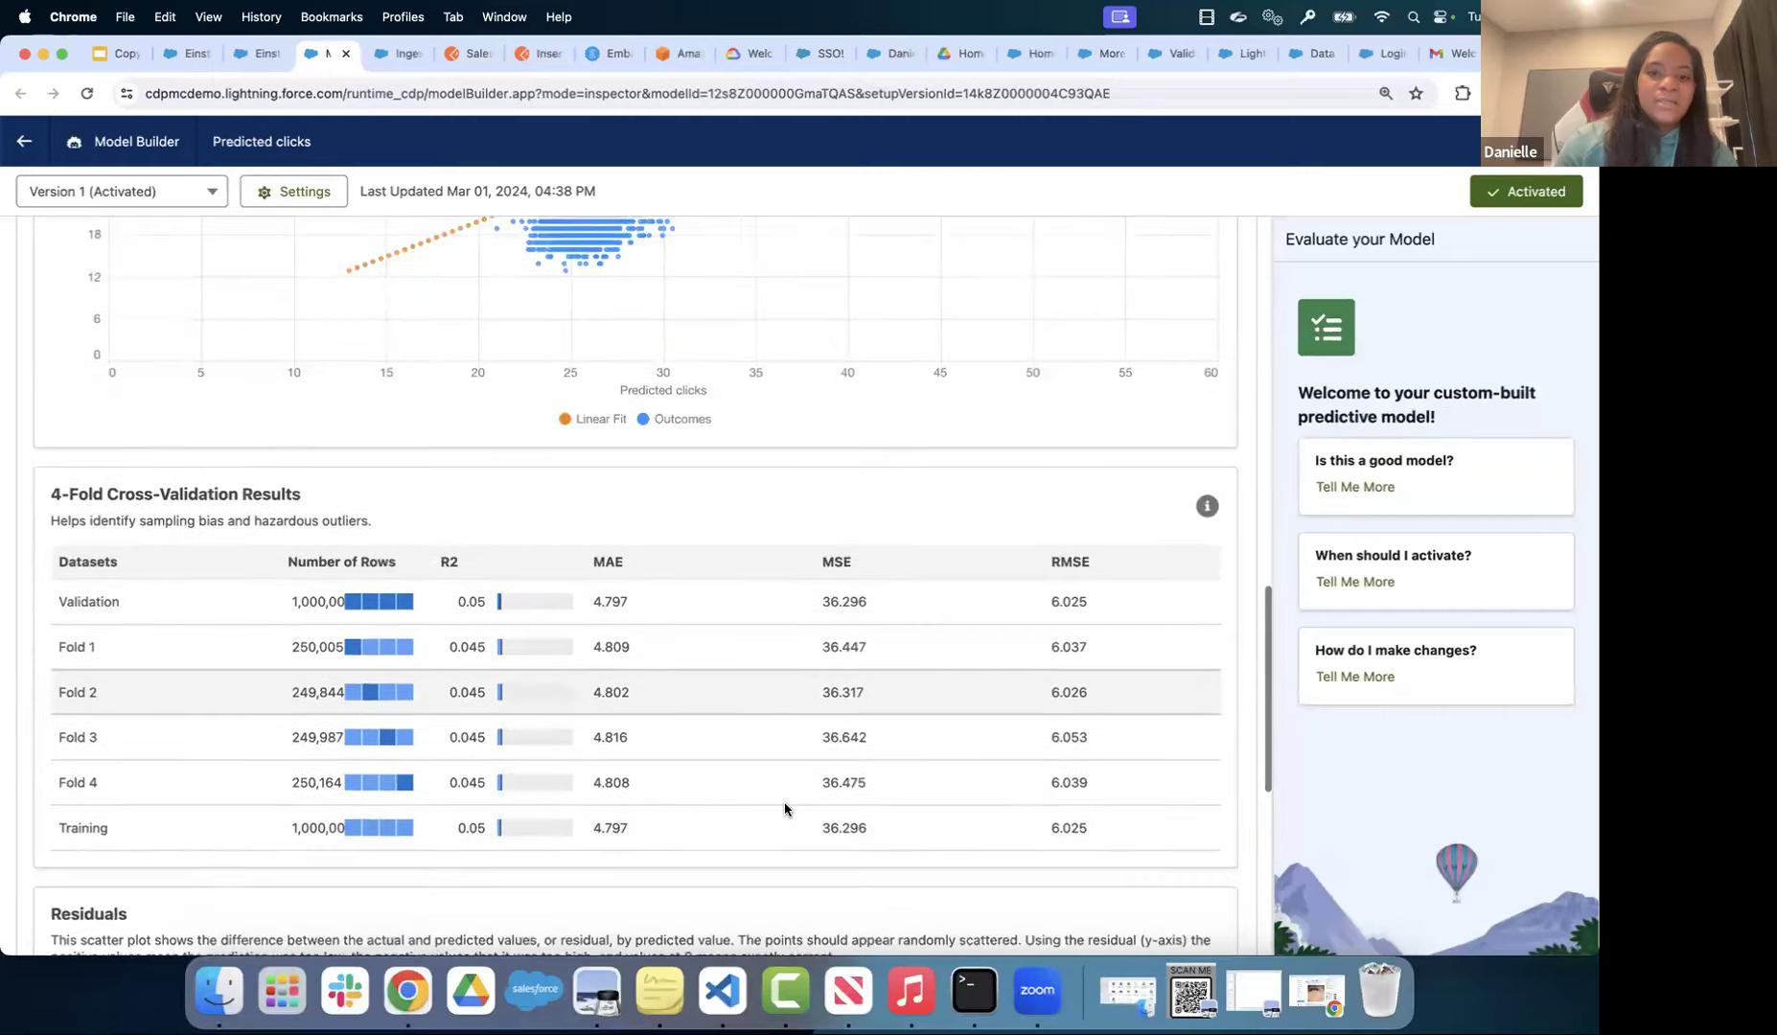
scroll(785, 808, "down", 10)
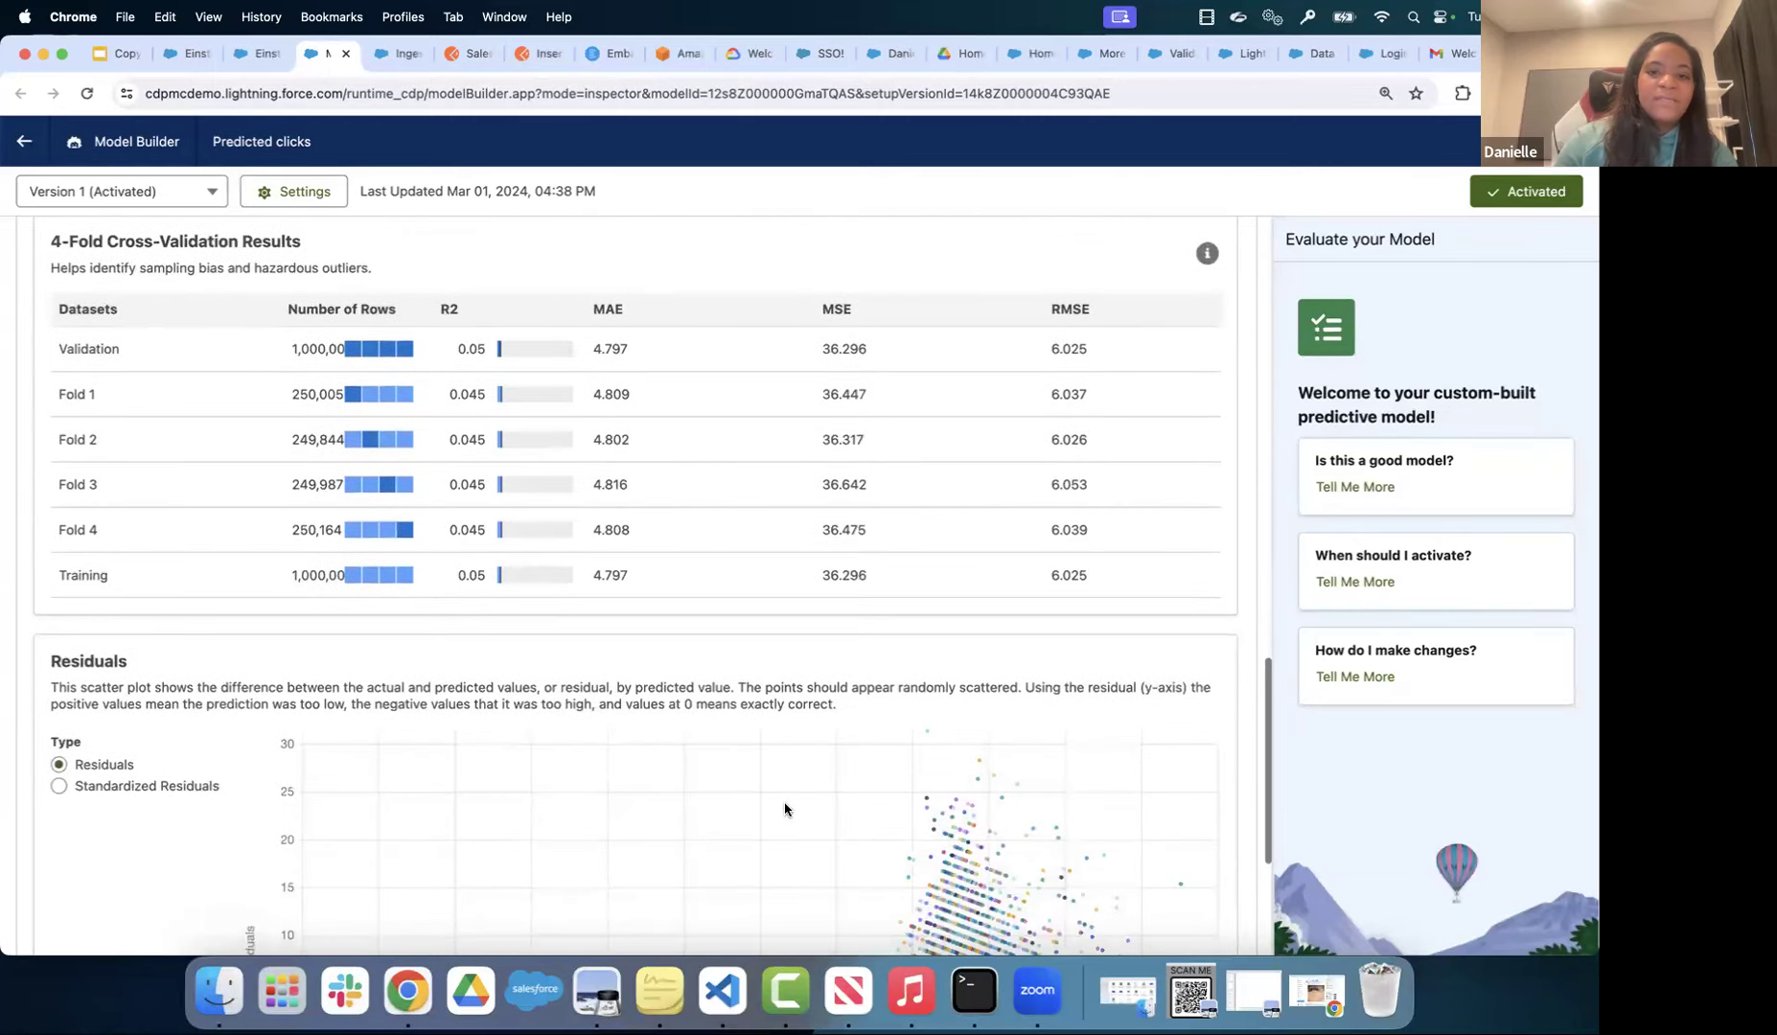
scroll(785, 808, "up", 20)
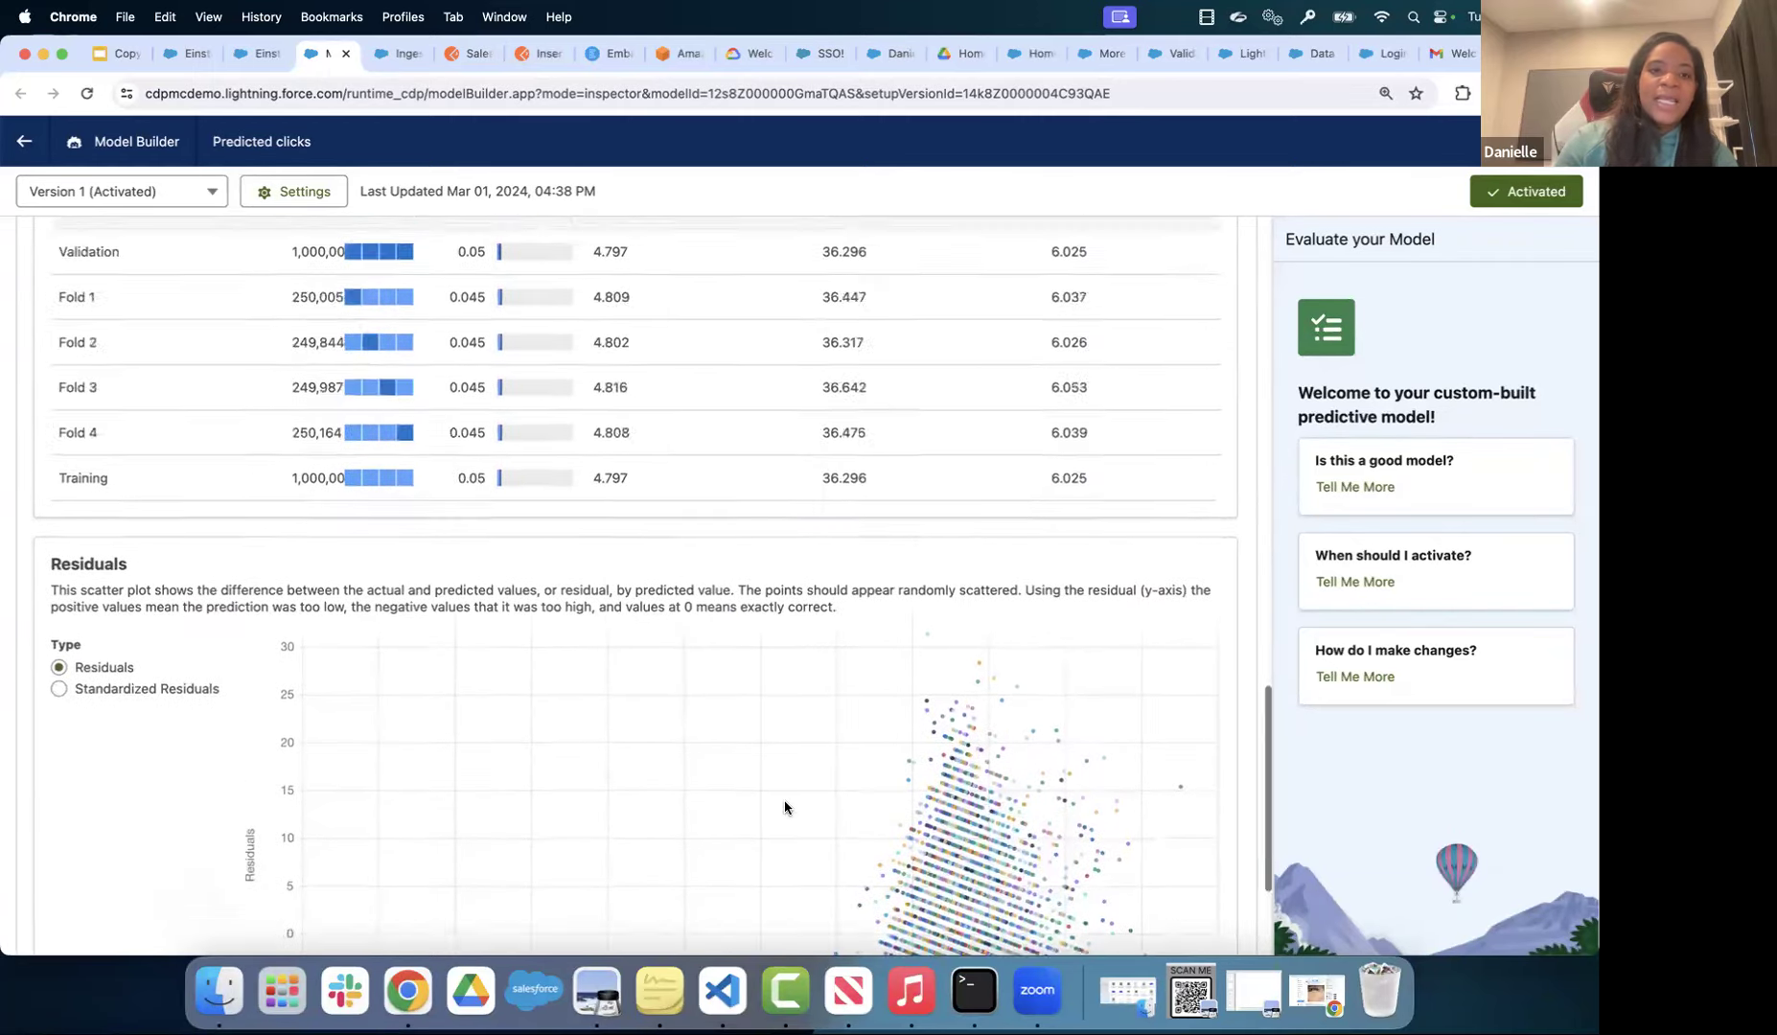
scroll(785, 808, "up", 20)
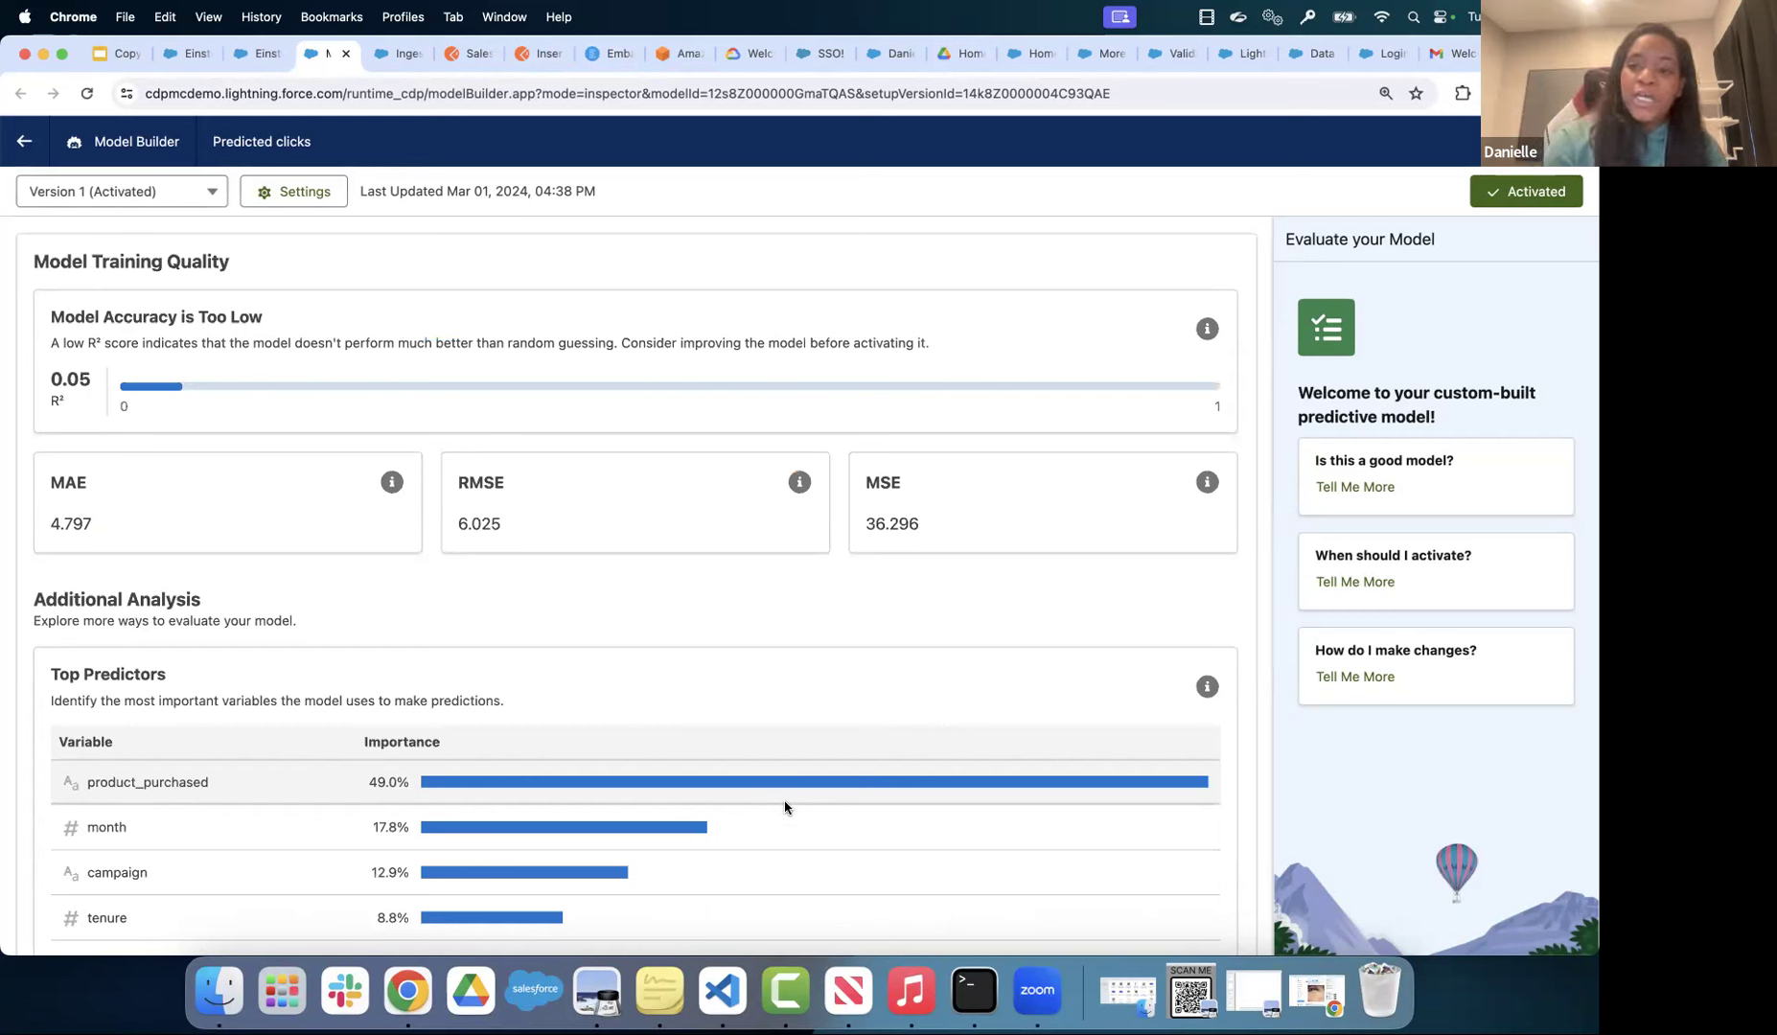
- Show the Tell Me More guidance for 'Is this a good model?' and its Model Accuracy is Too Low warning
left_click(1355, 487)
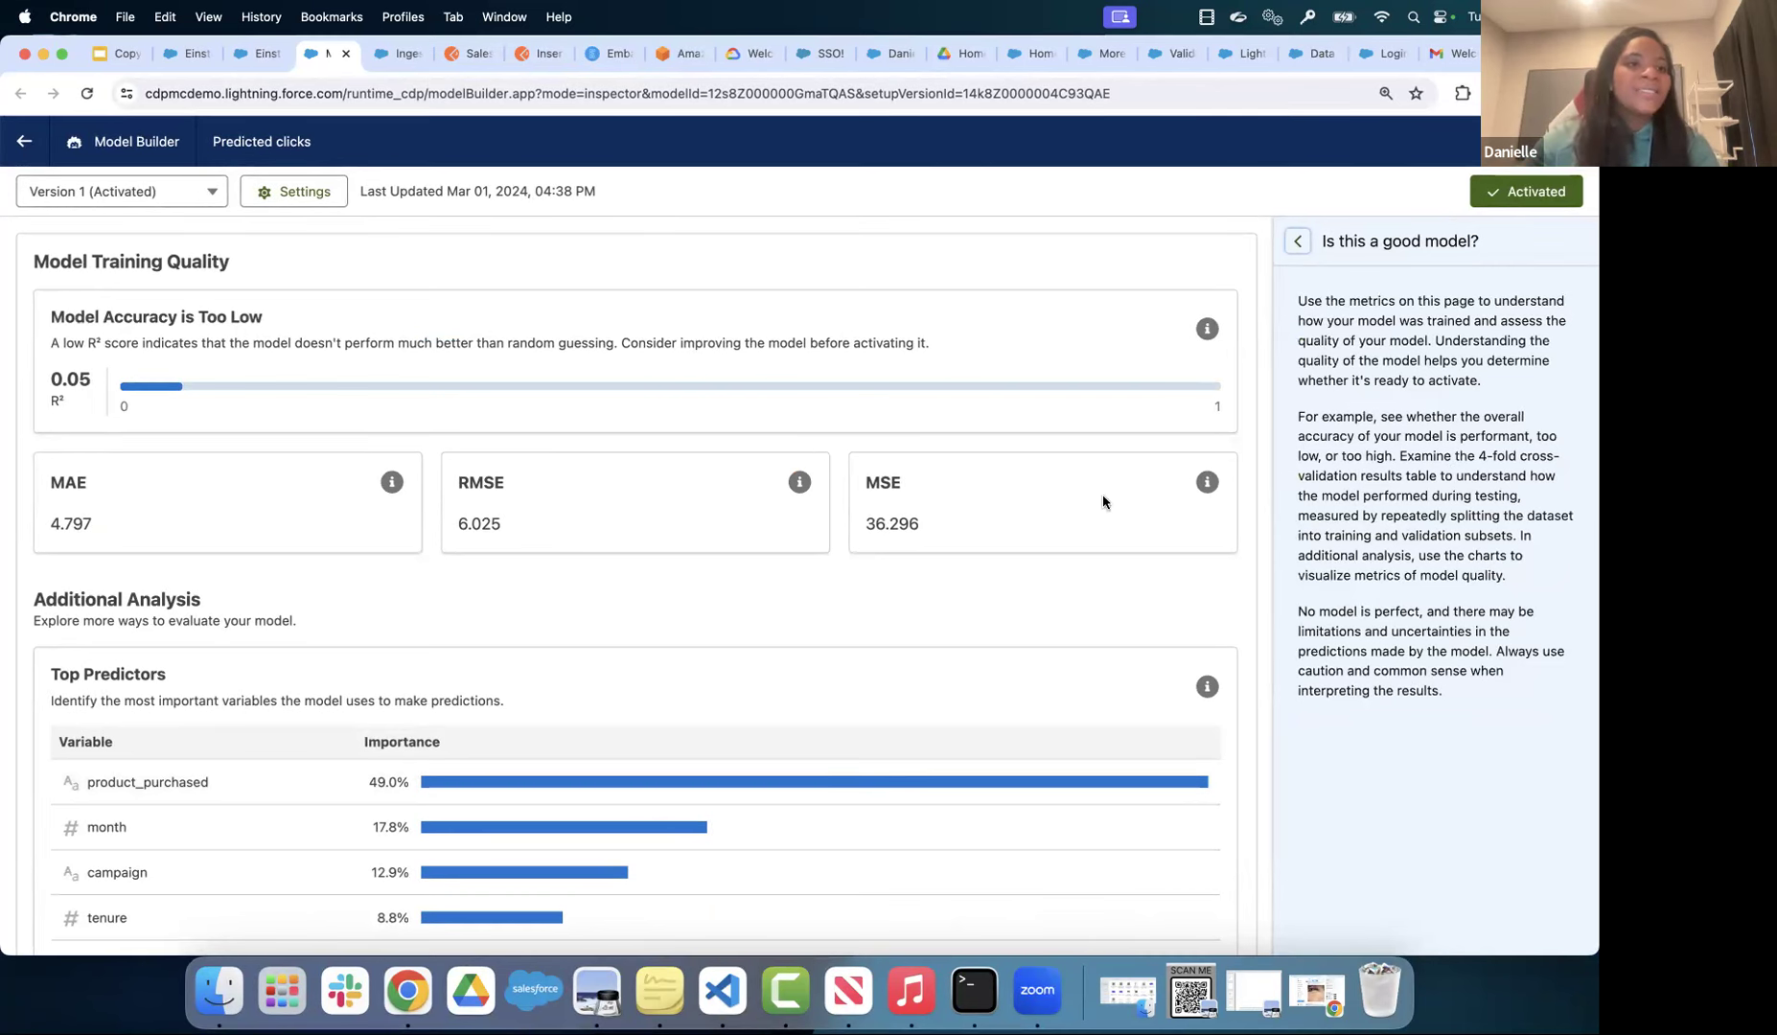
left_click_drag(55, 317, 230, 326)
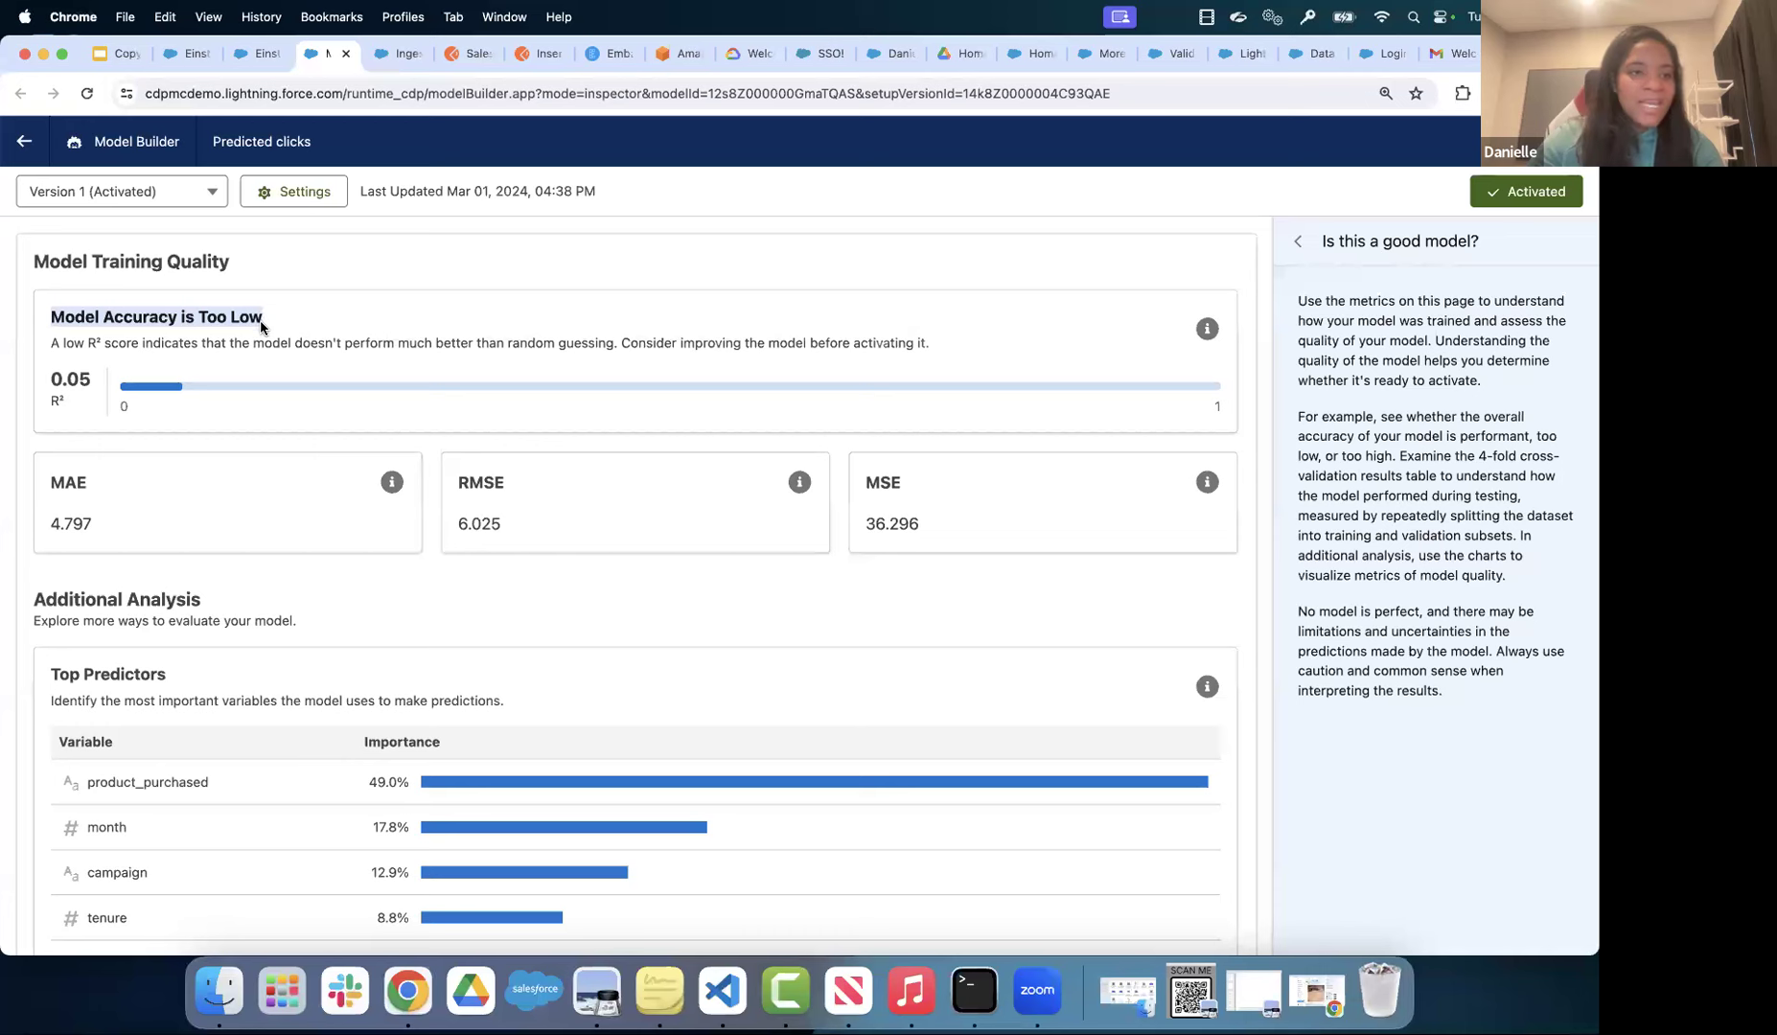
left_click(70, 316)
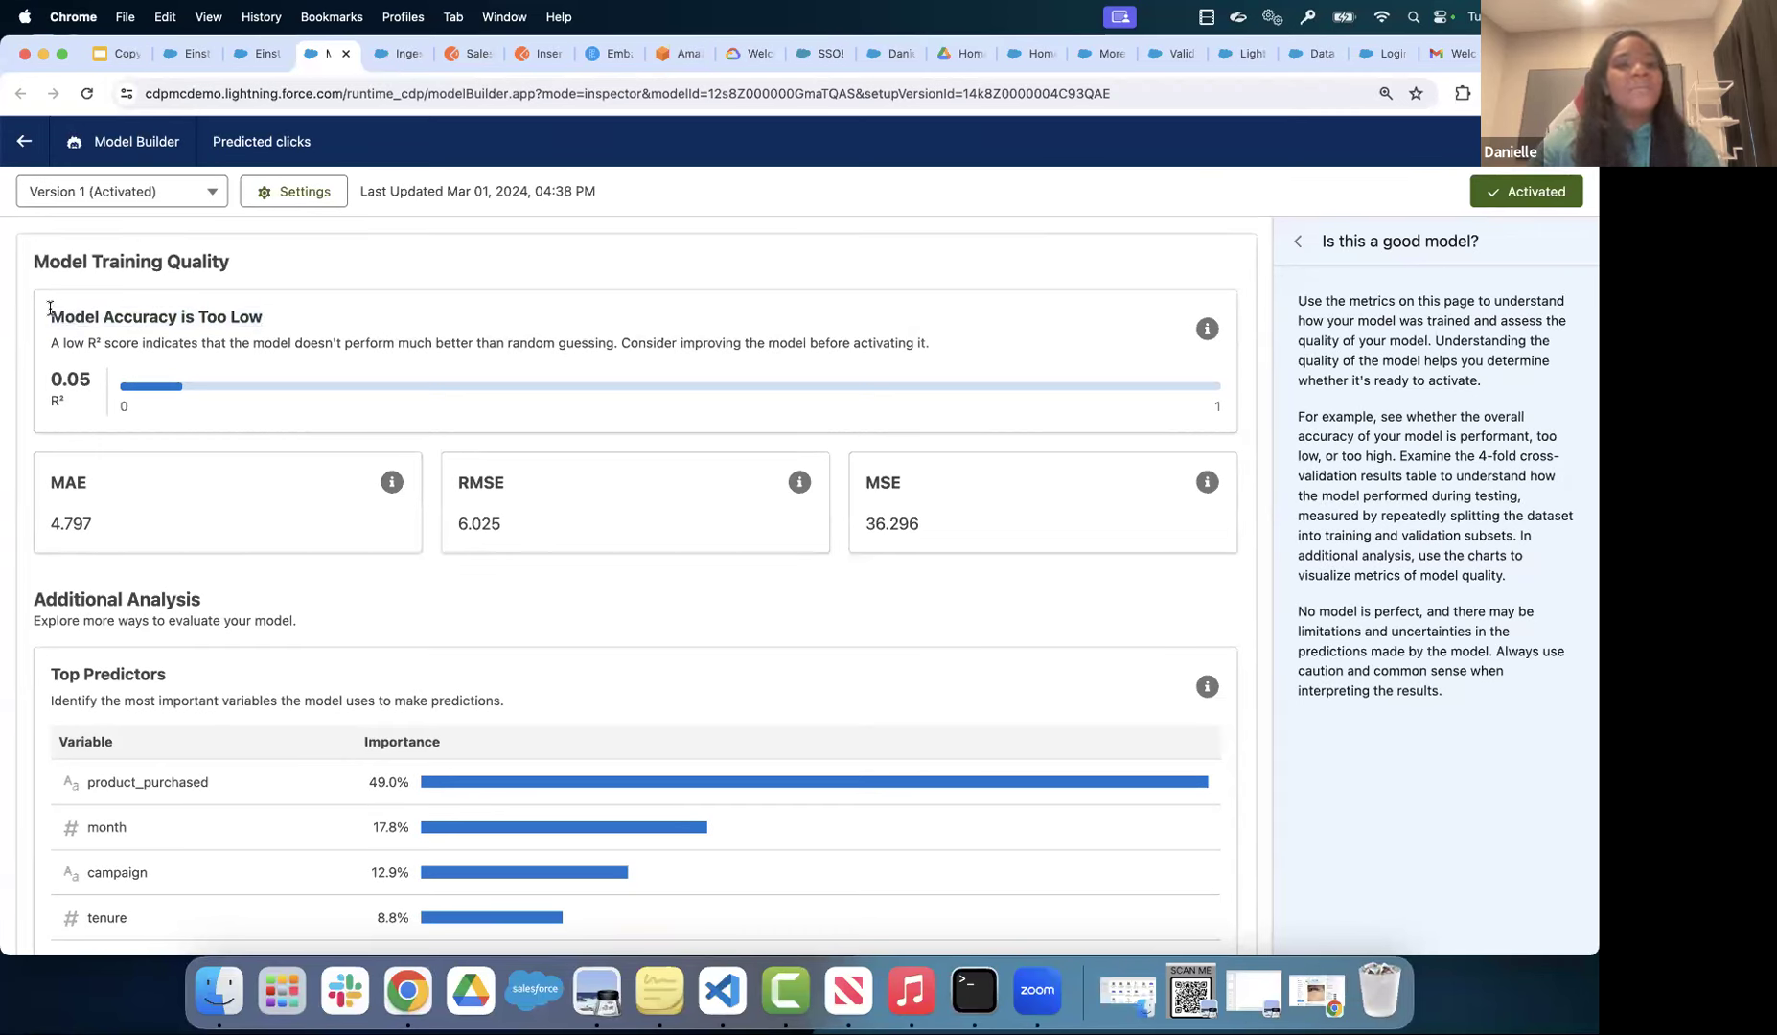
scroll(149, 530, "down", 1)
scroll(149, 530, "down", 6)
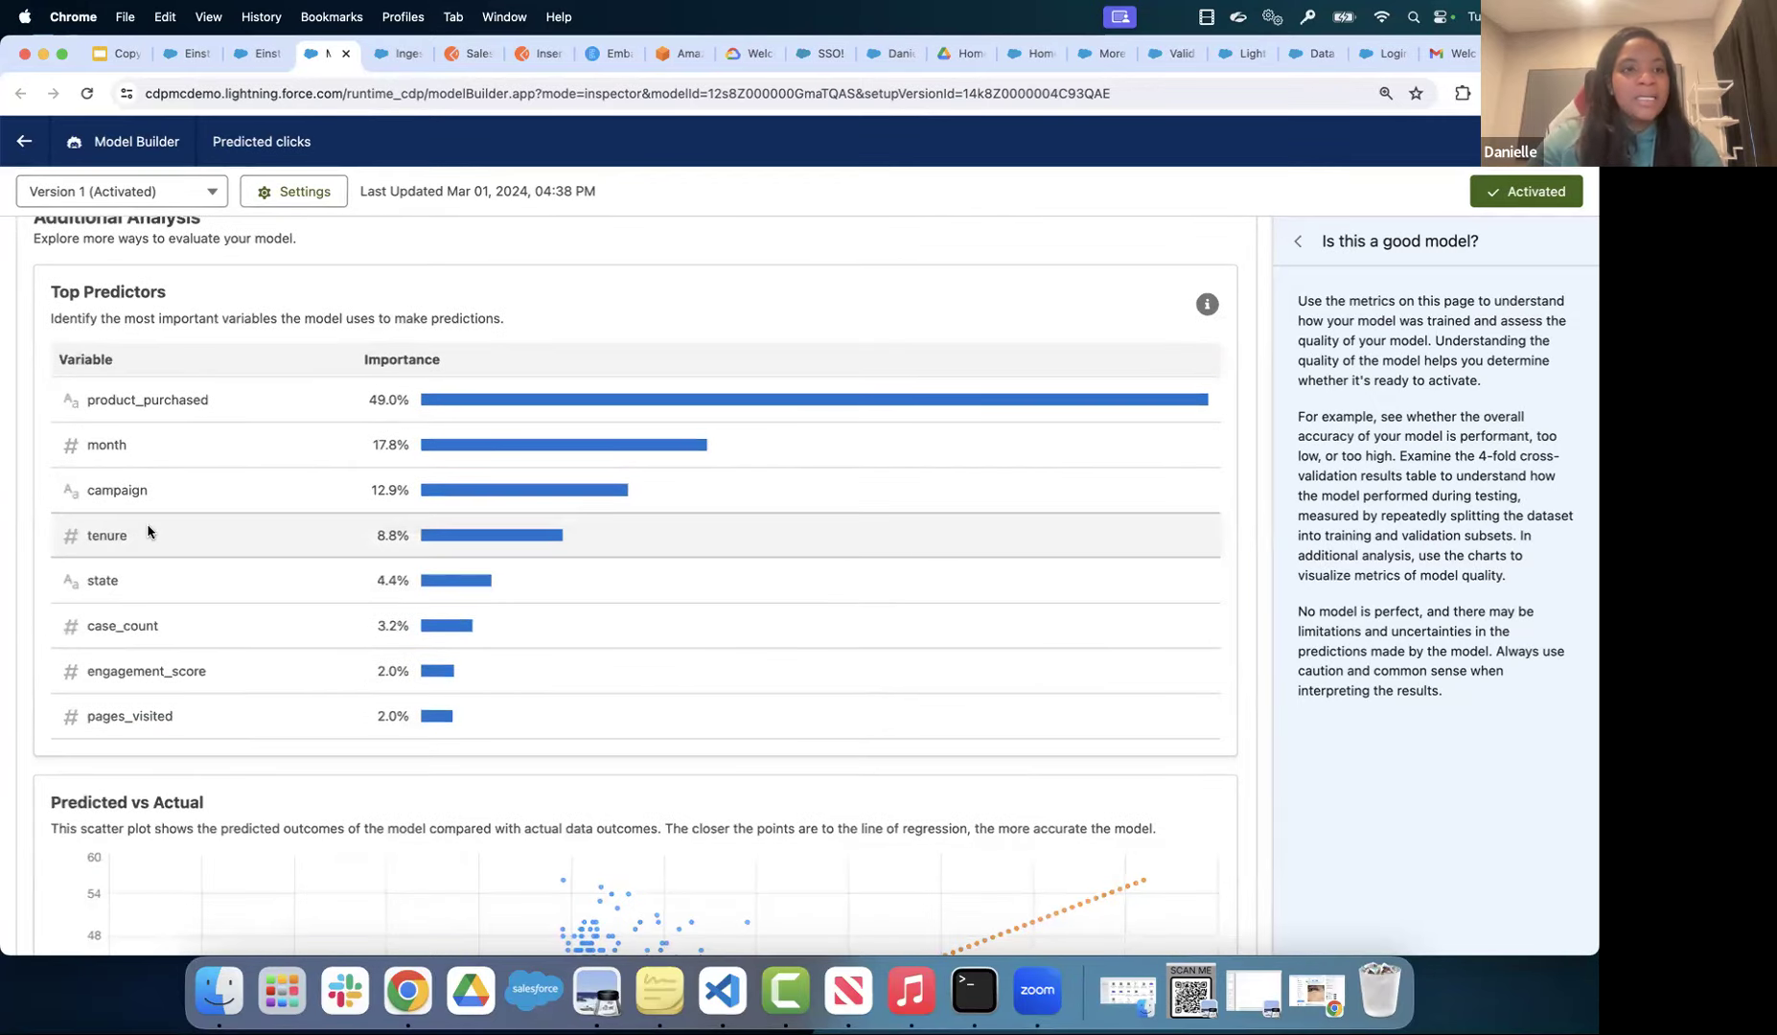
scroll(148, 530, "down", 5)
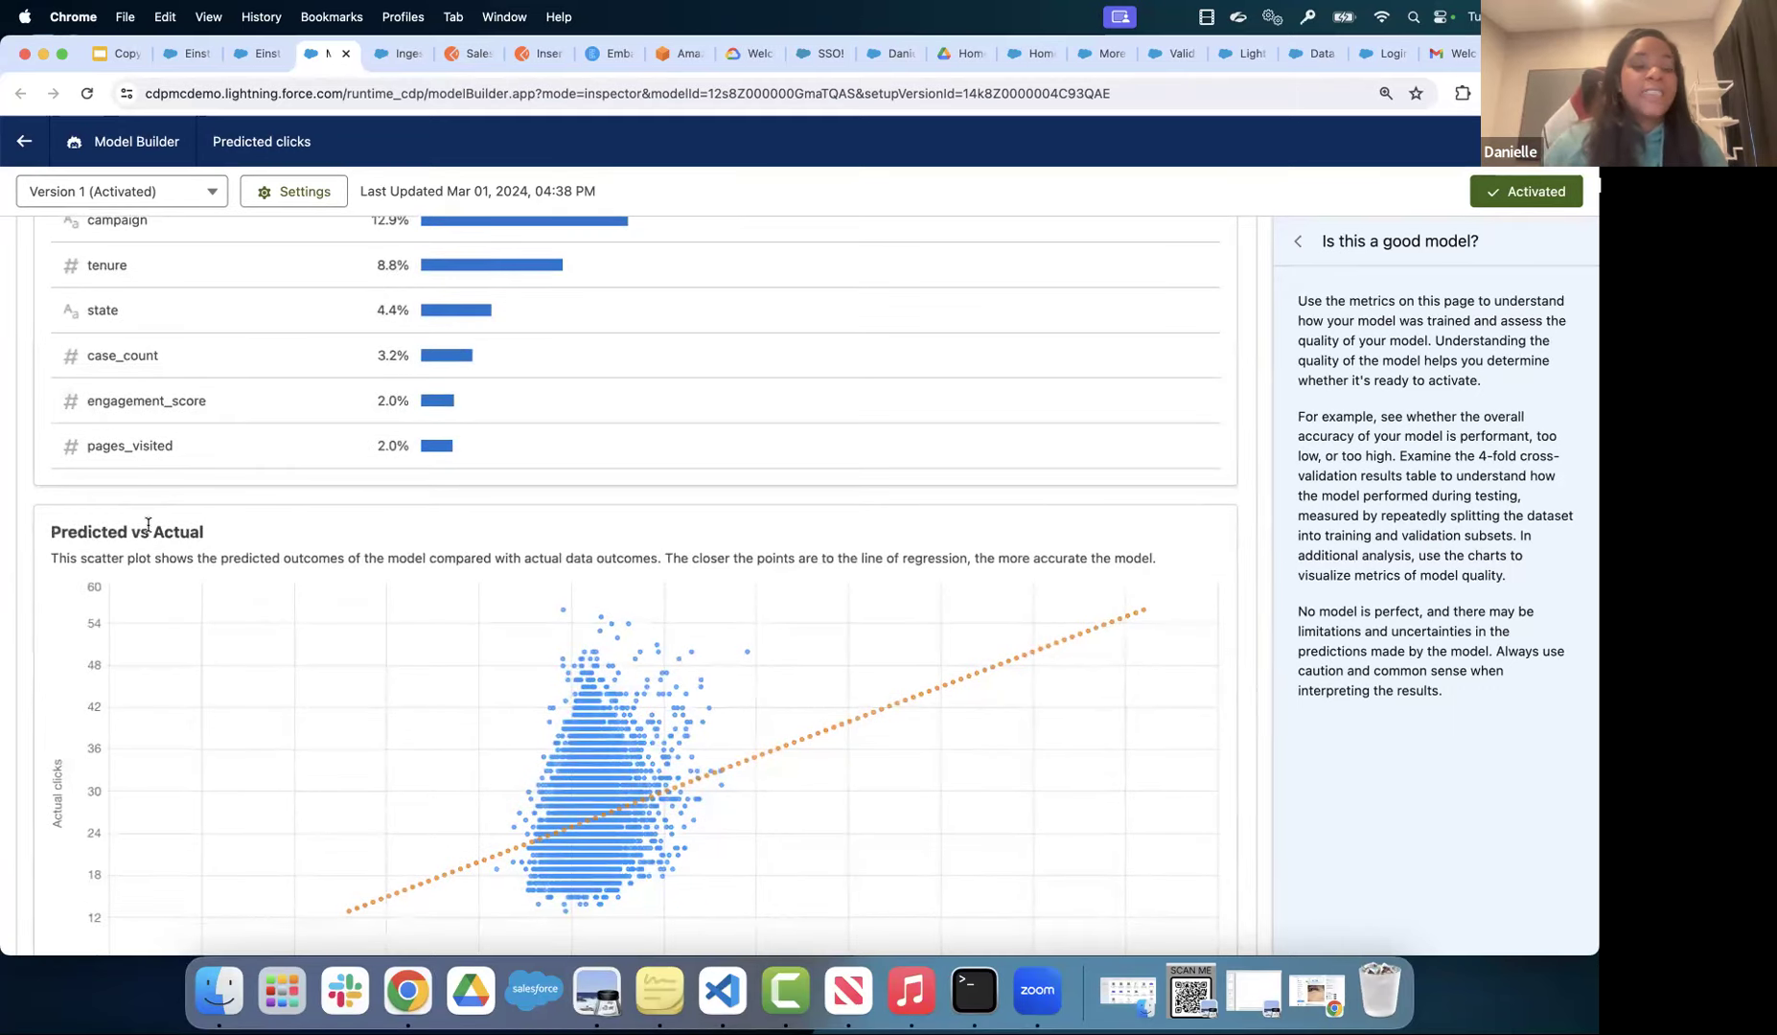
- Start a new Einstein Studio model, leave it unsaved, and move to the EMBARK sandbox page
left_click(30, 144)
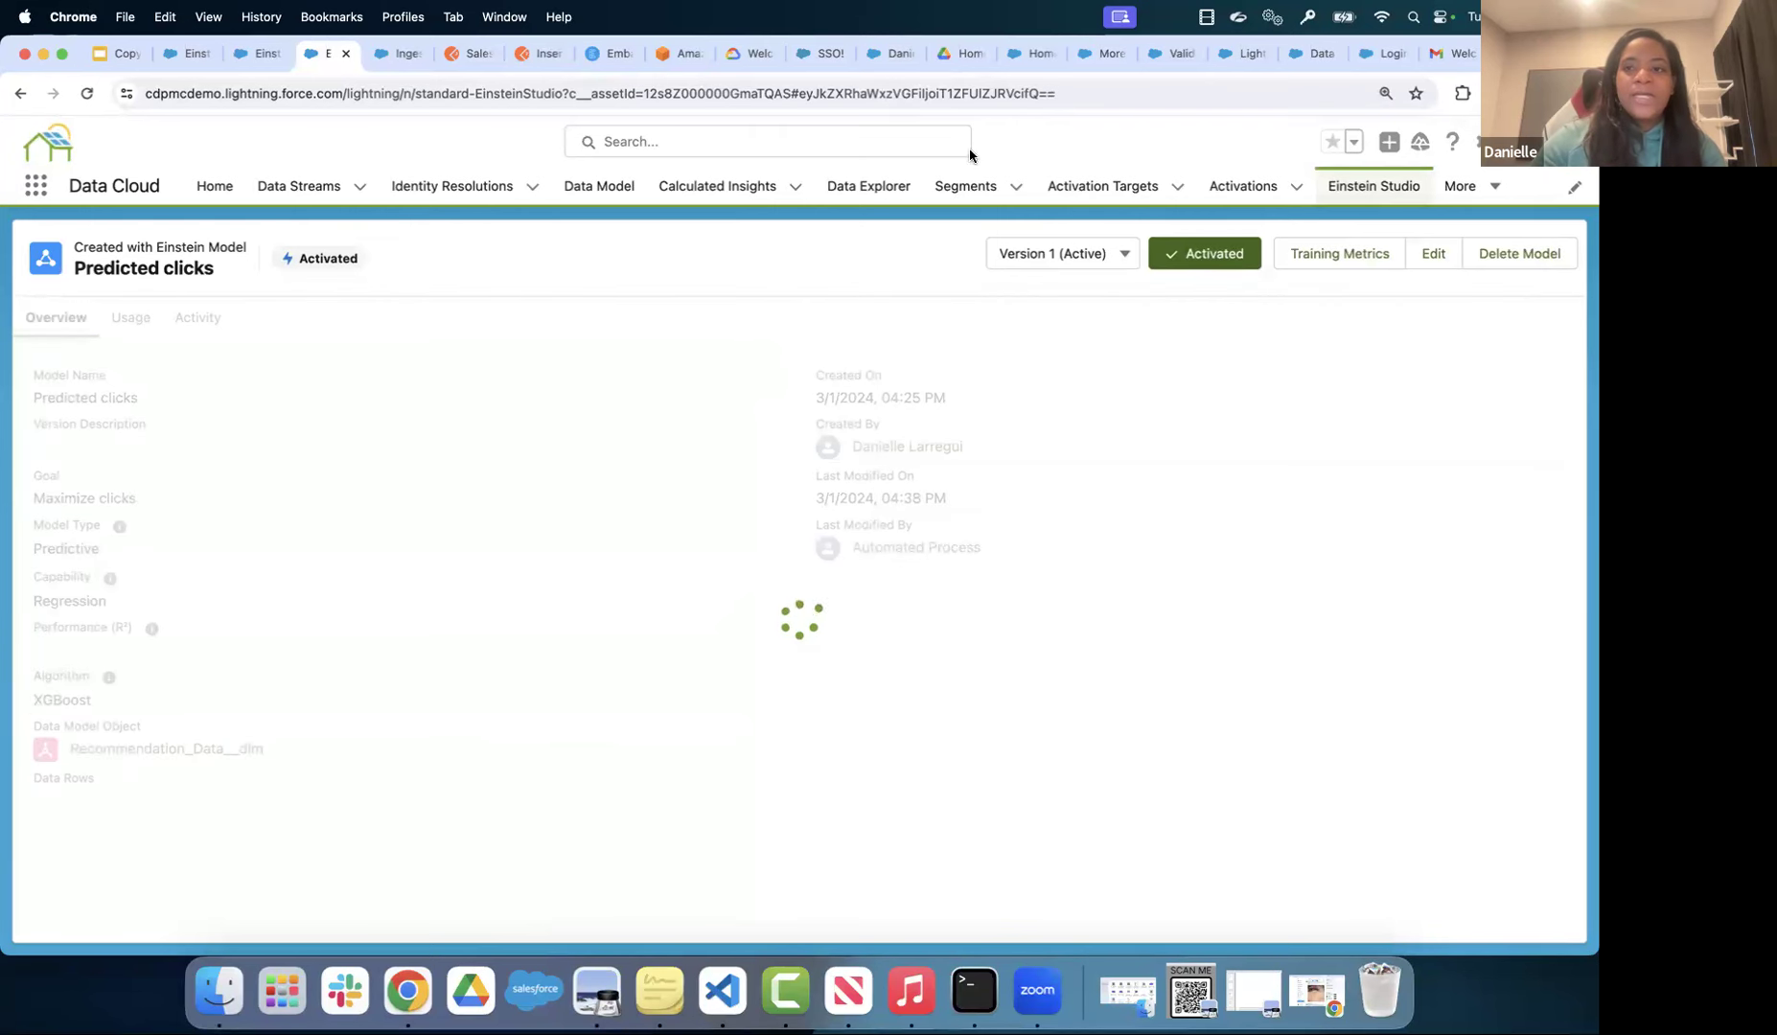
left_click(1376, 190)
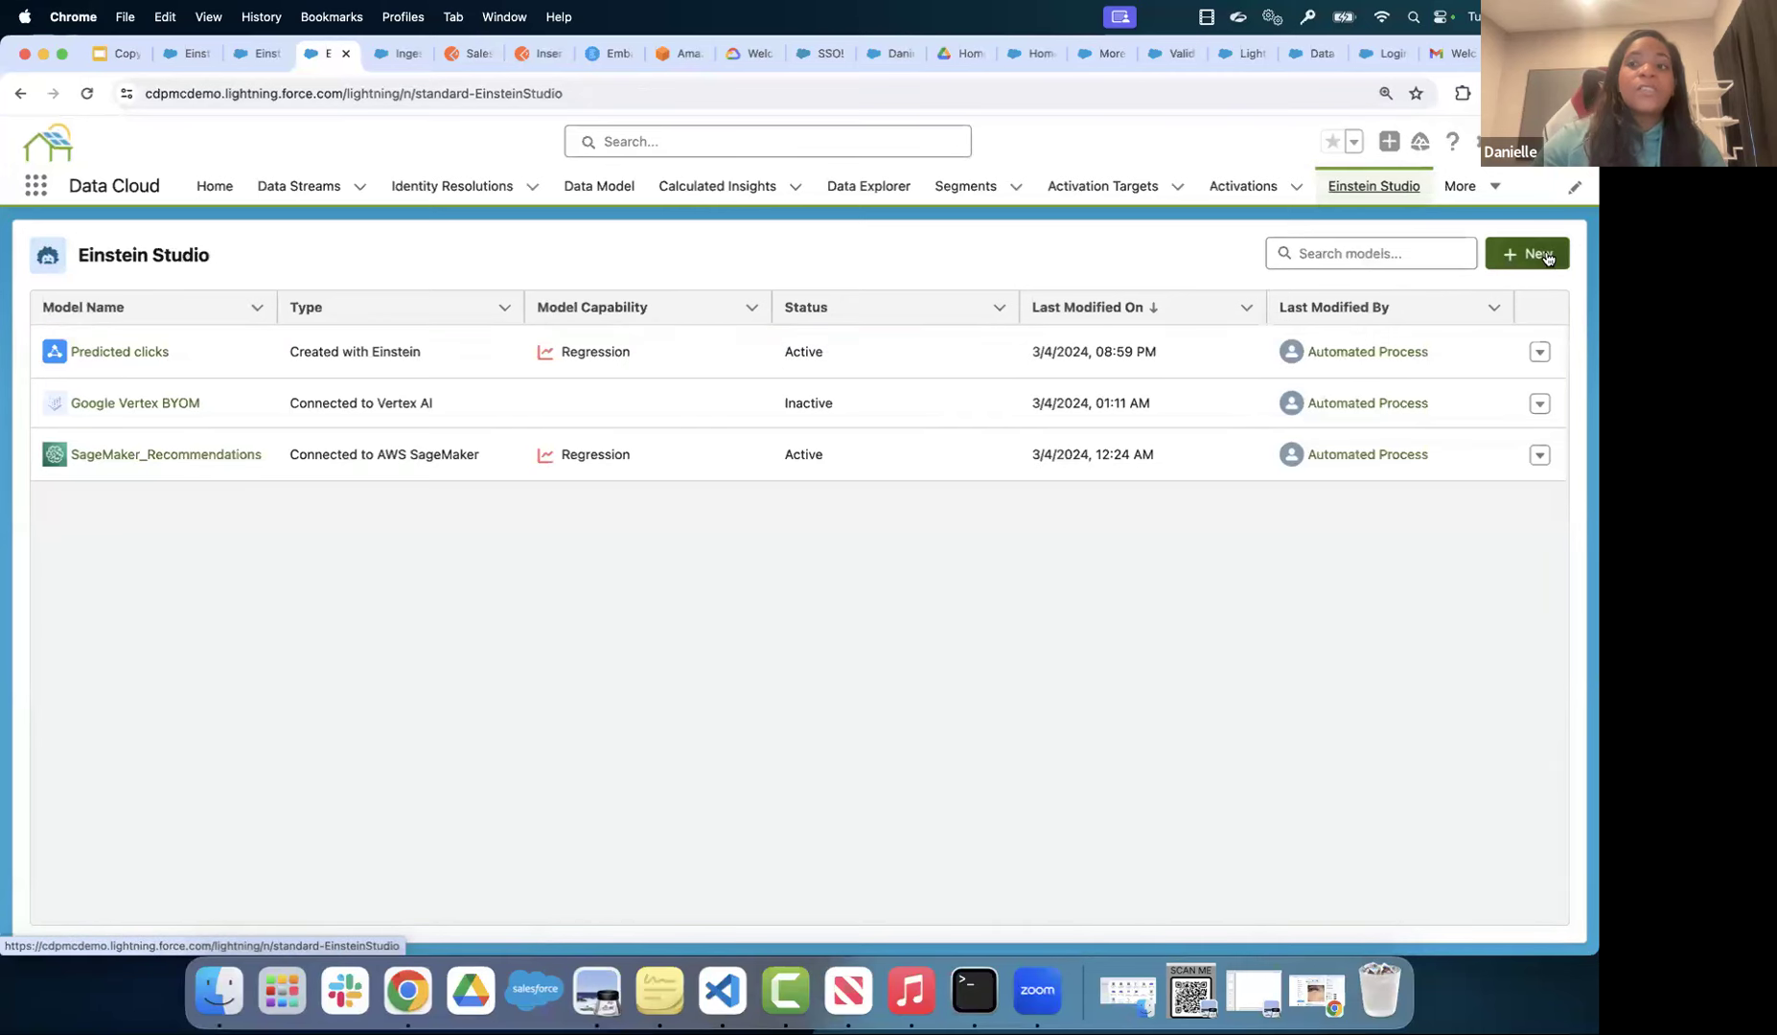
left_click(1534, 254)
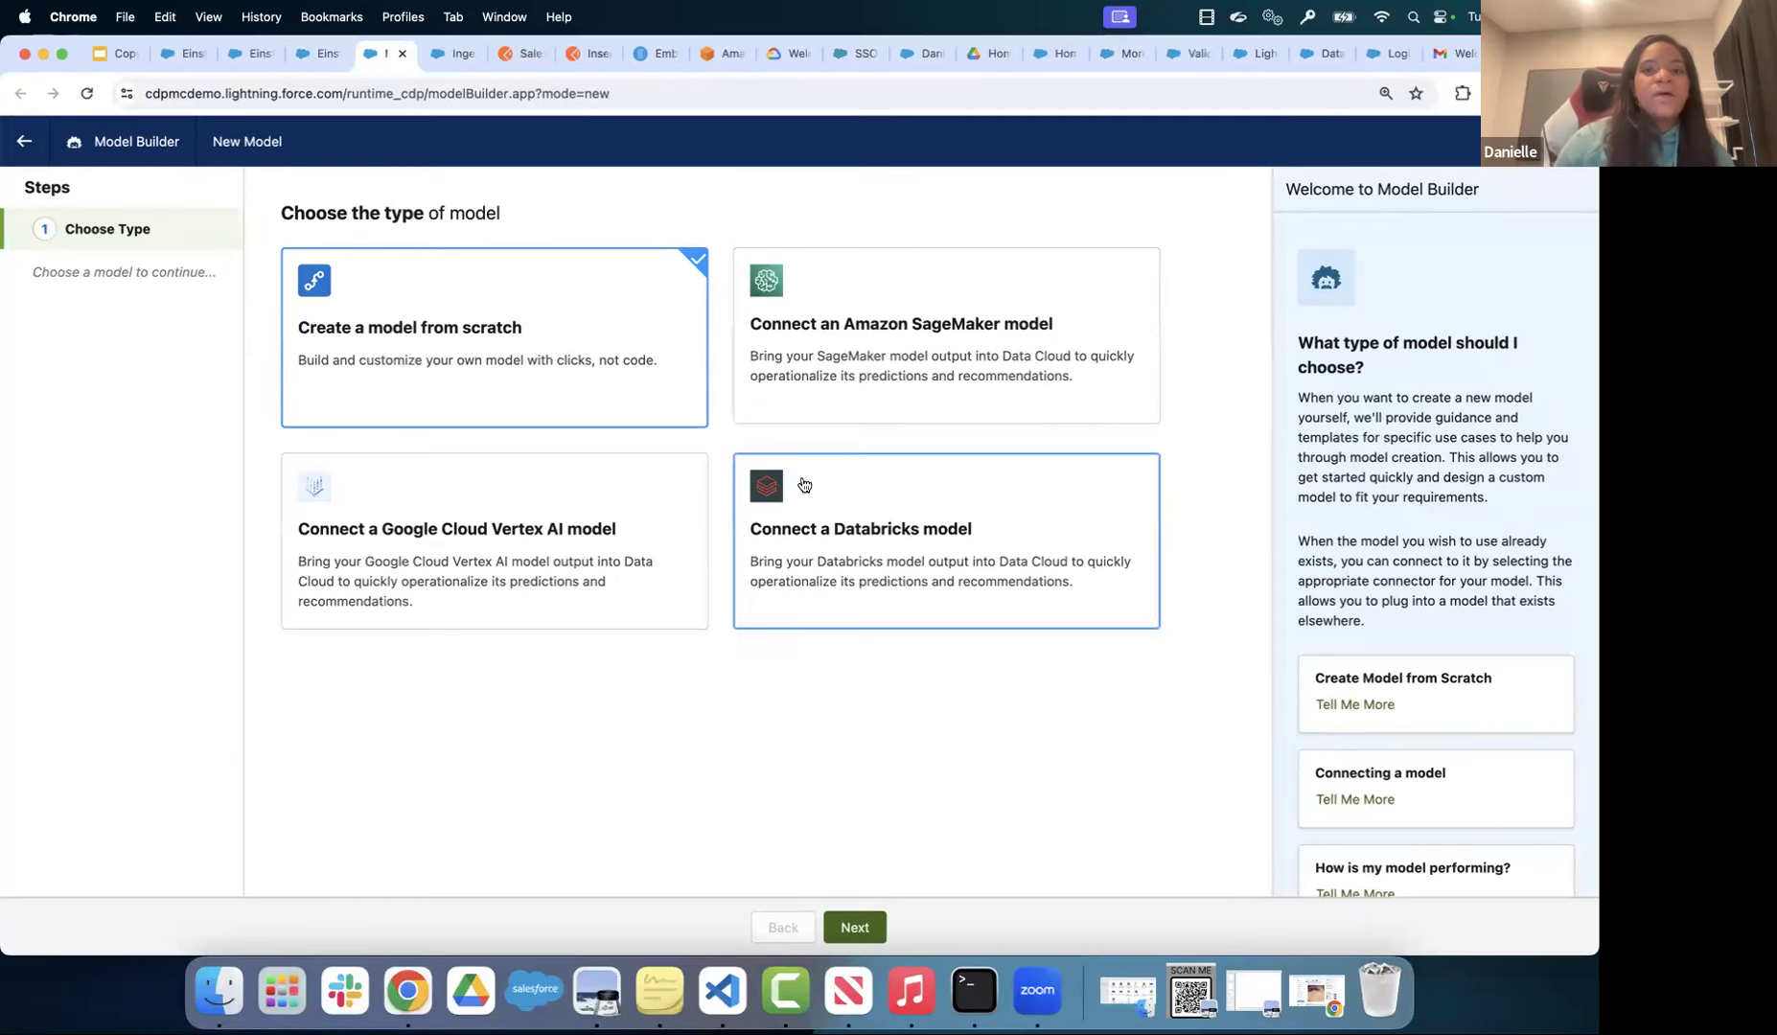
left_click(25, 144)
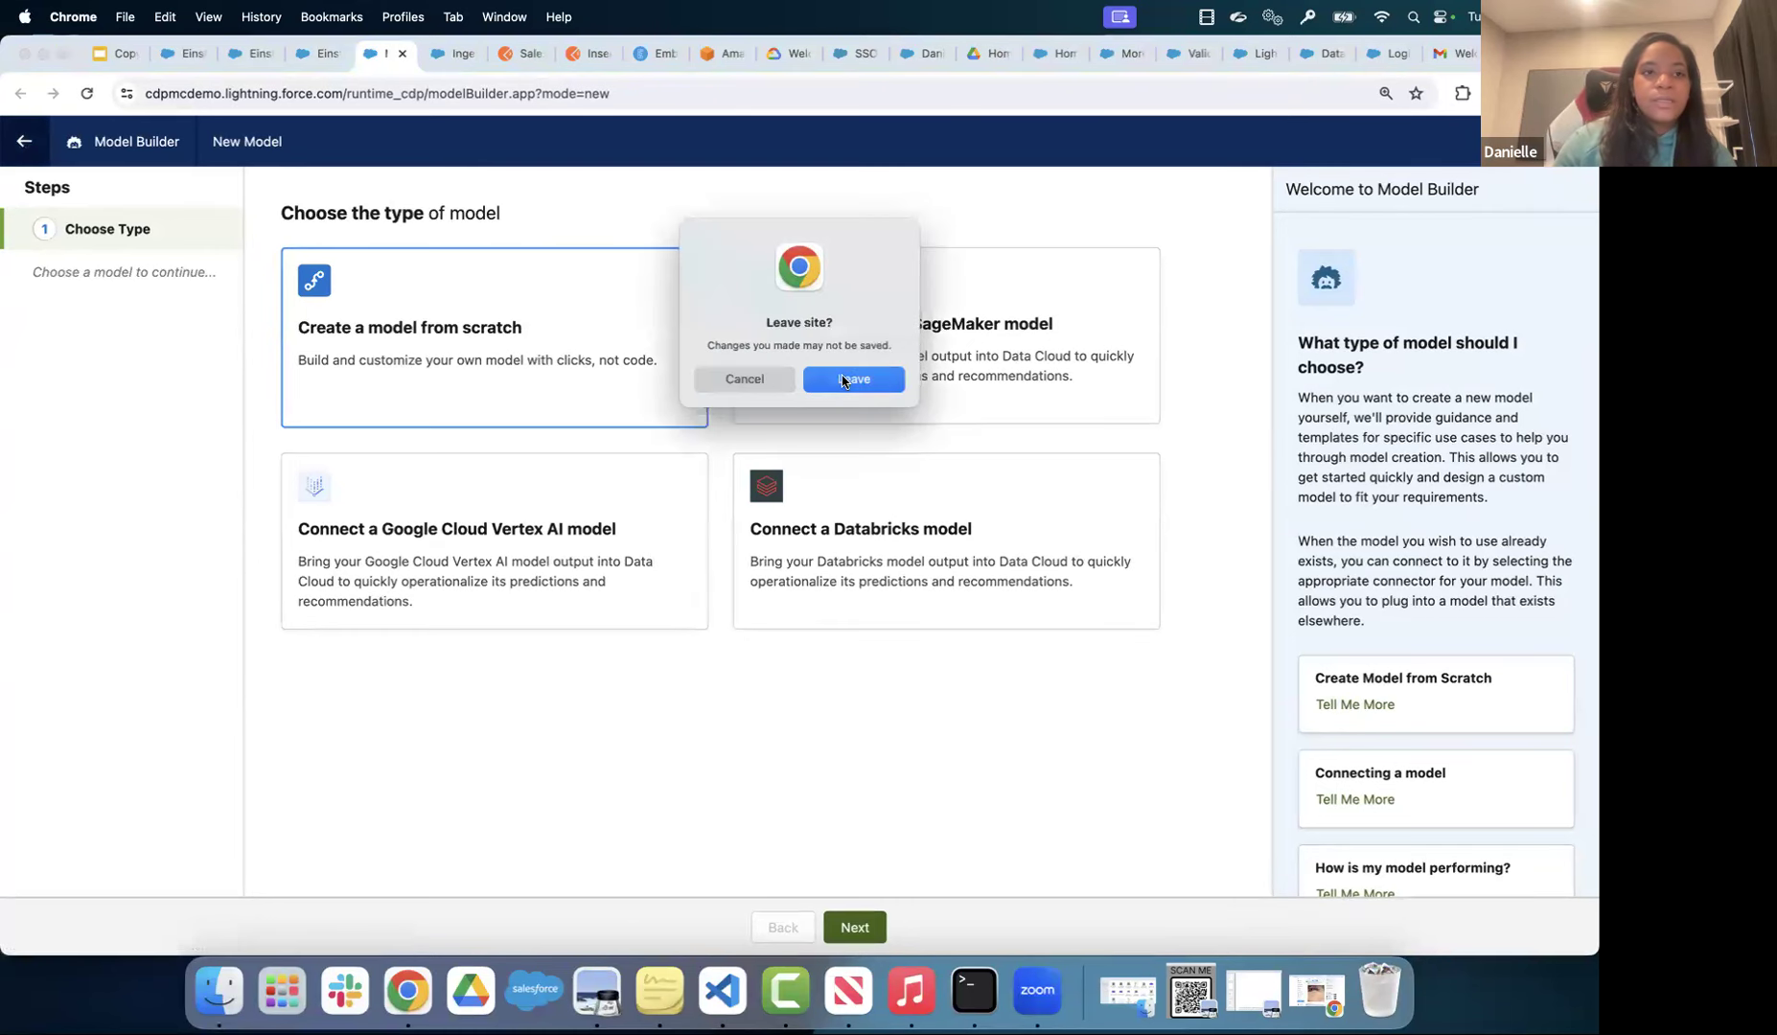
left_click(843, 379)
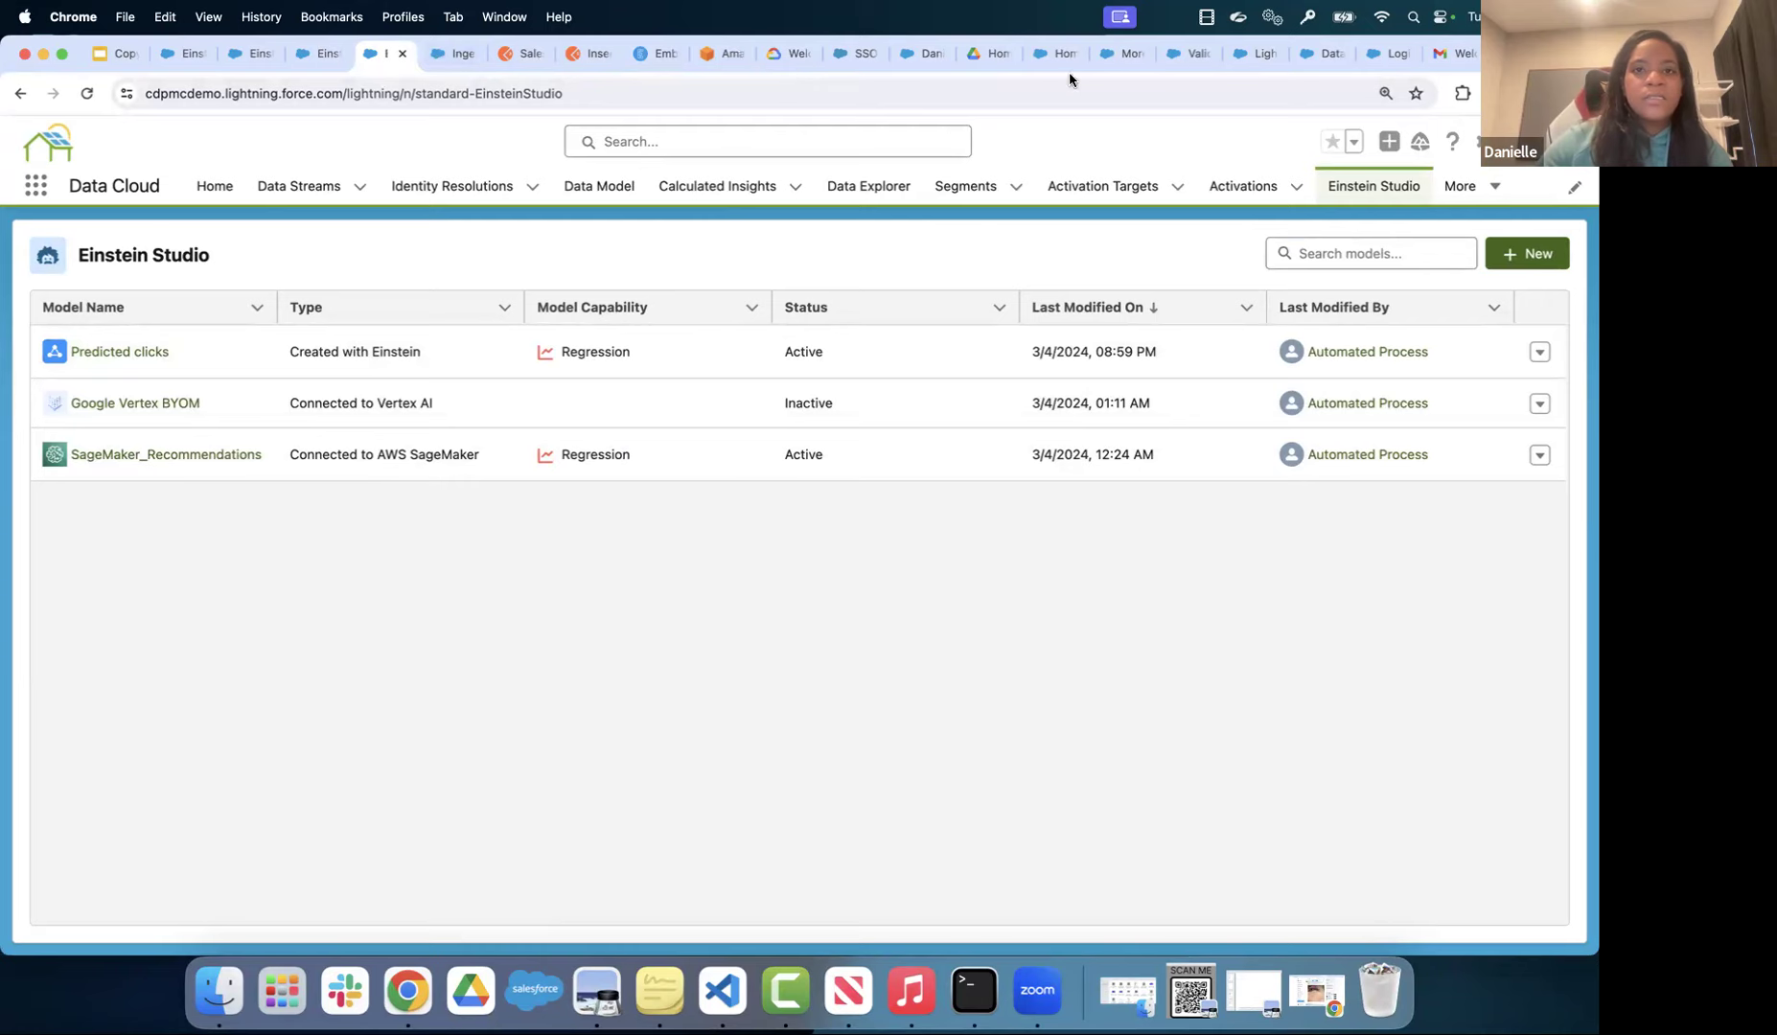
left_click(657, 53)
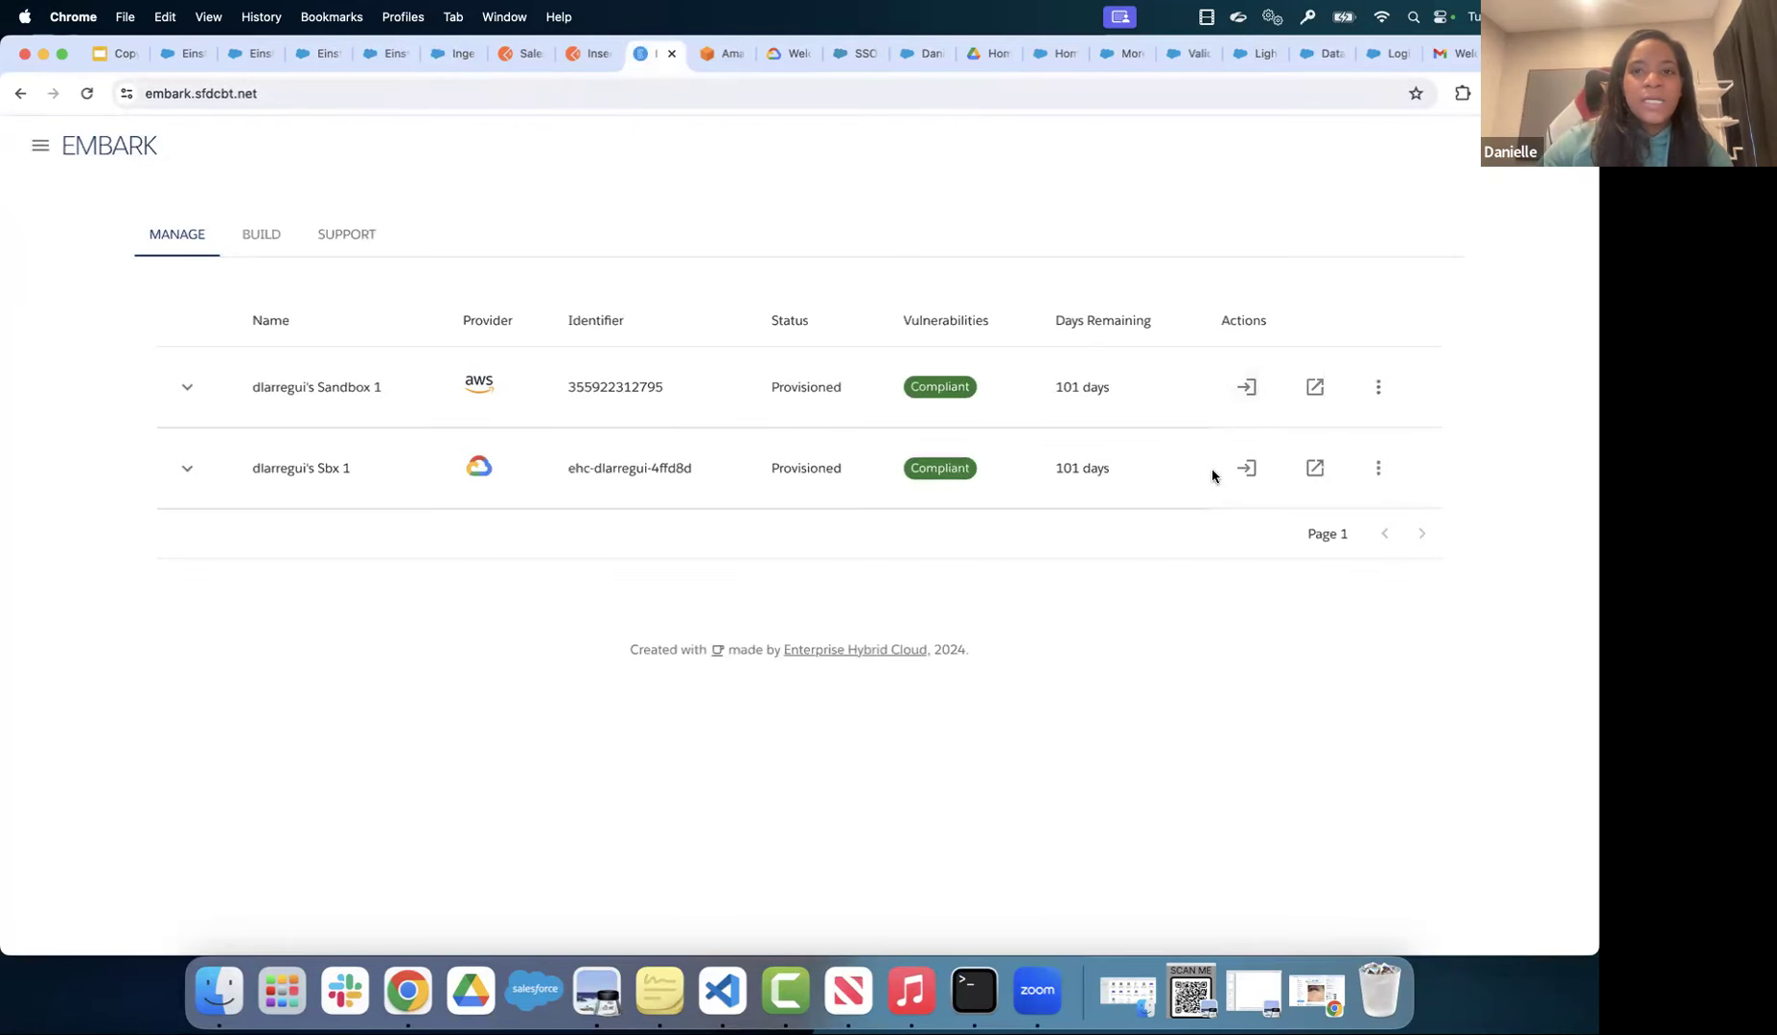
- Find Vertex AI via the 'vertex' search, open Workbench, and launch the instance's JupyterLab
left_click(776, 54)
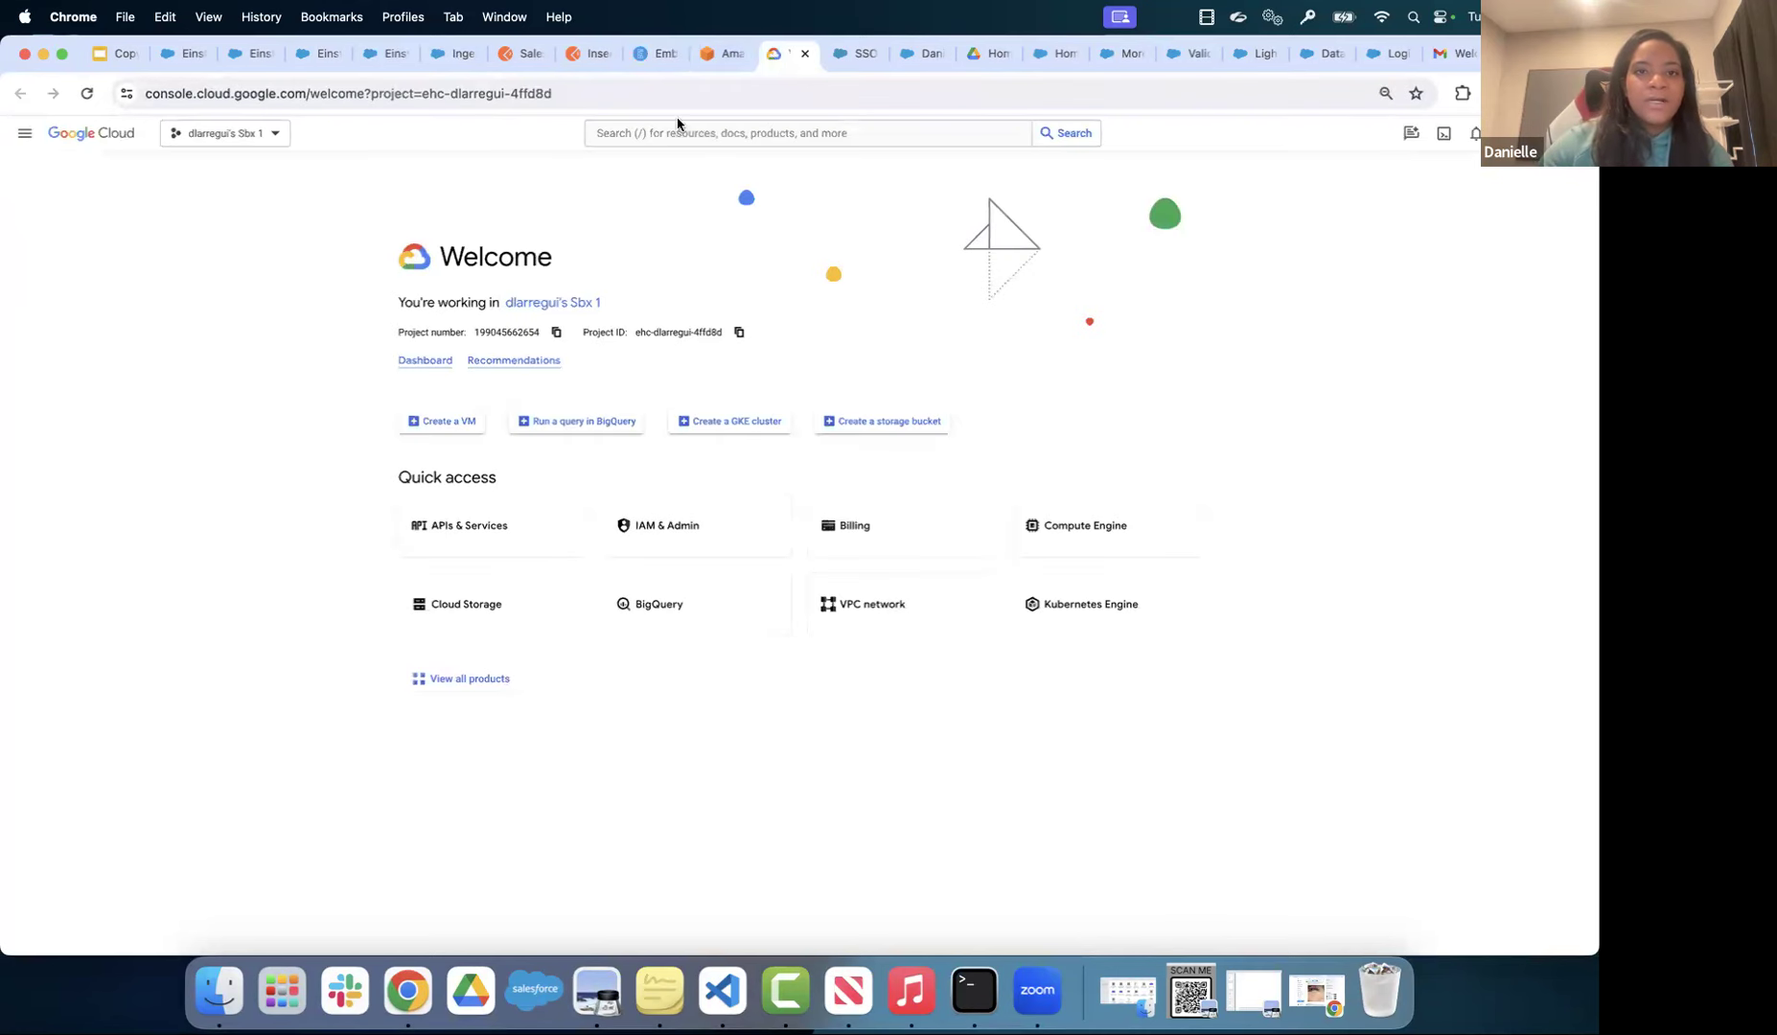
left_click(677, 133)
type("ver")
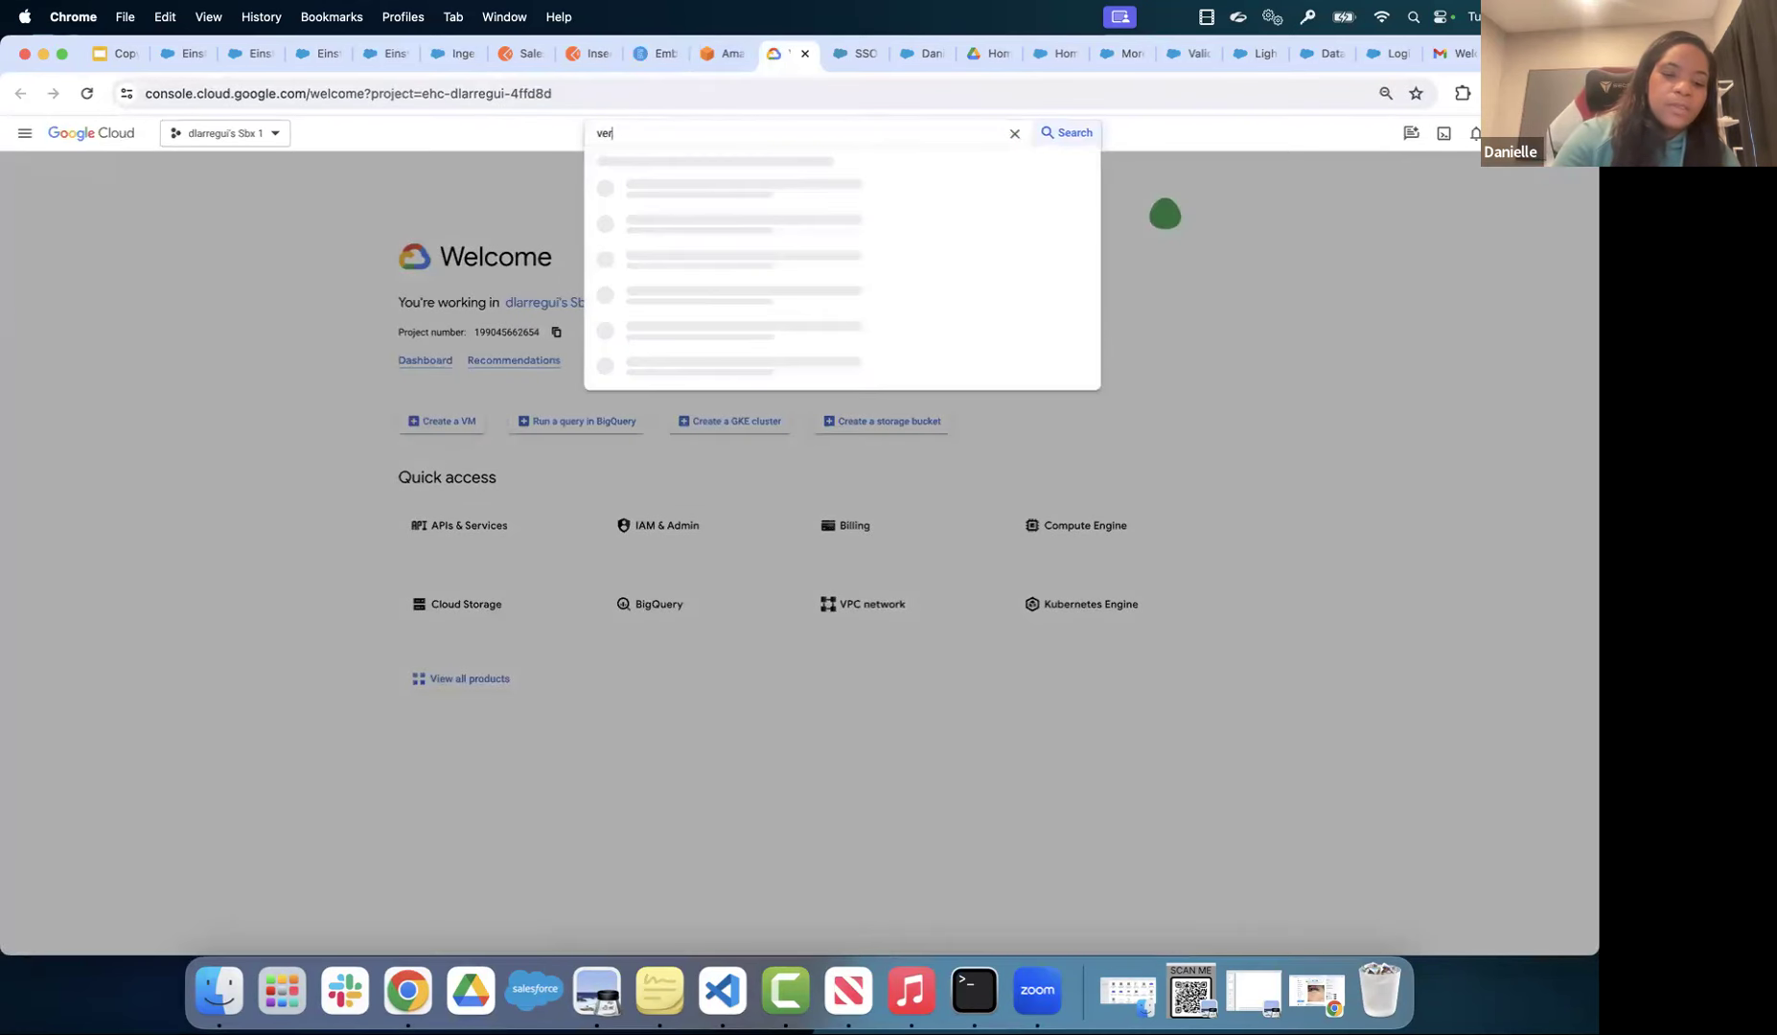
type("tex")
left_click(638, 254)
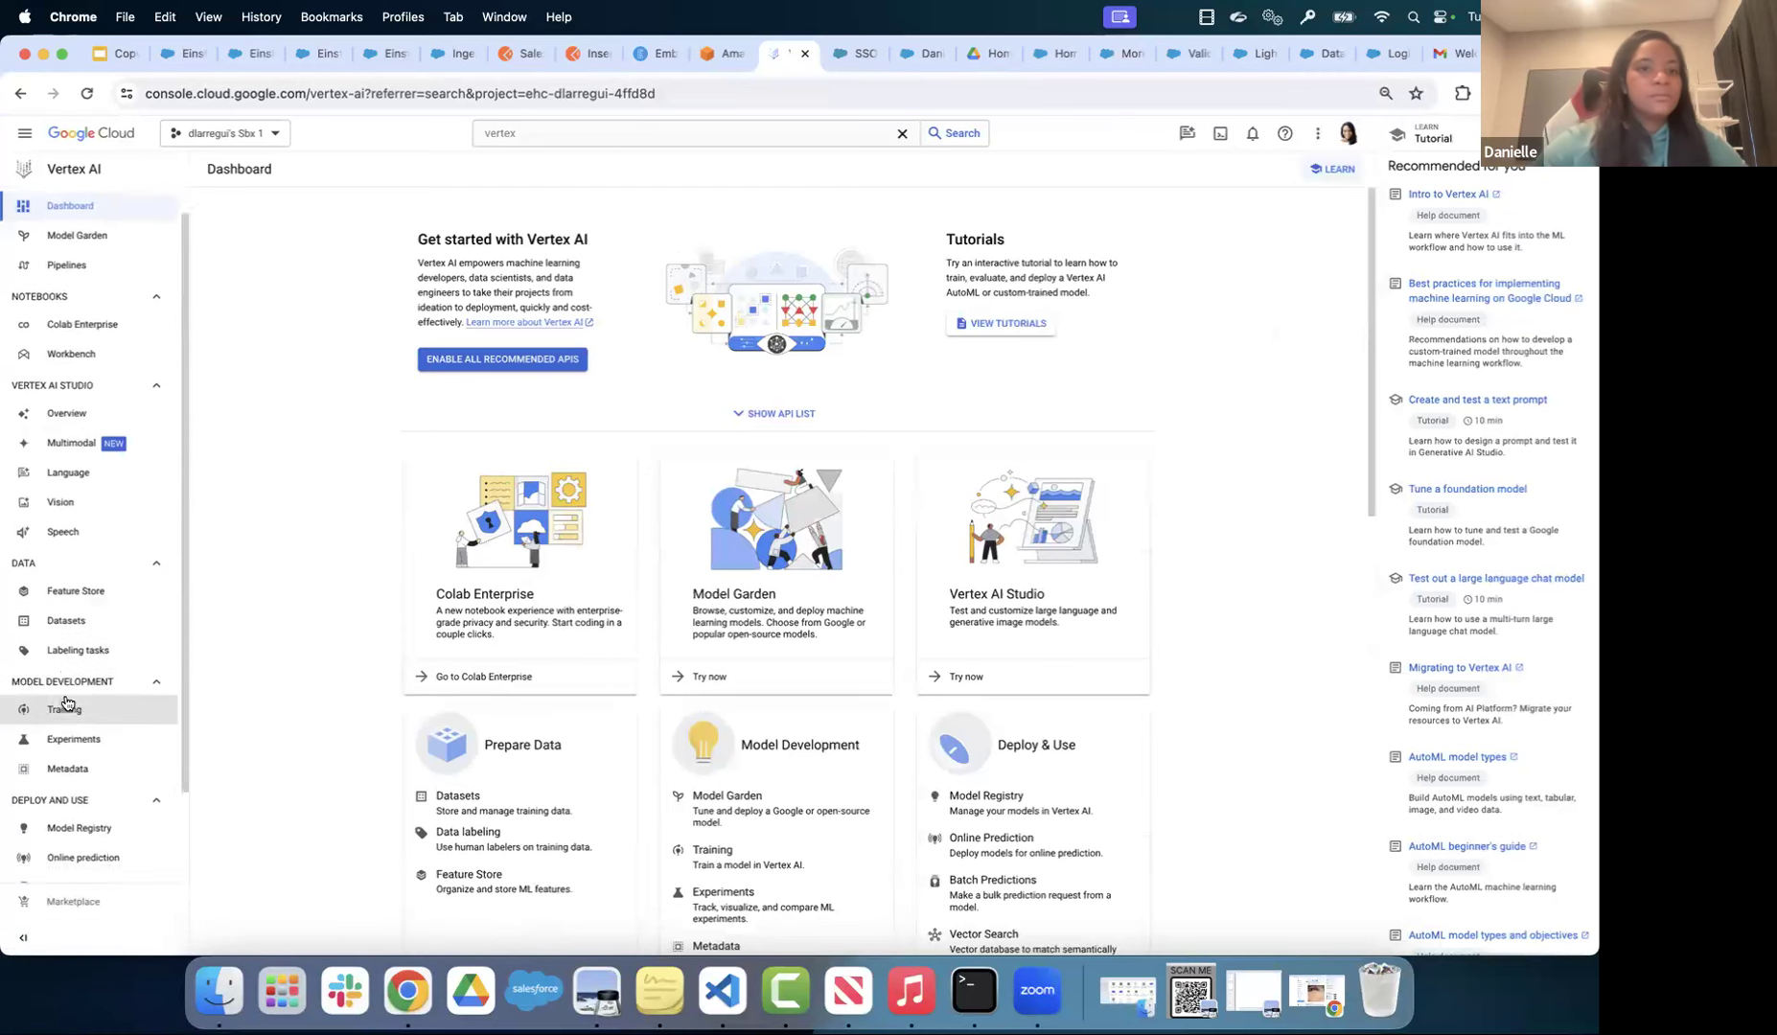
scroll(65, 698, "down", 3)
left_click(78, 251)
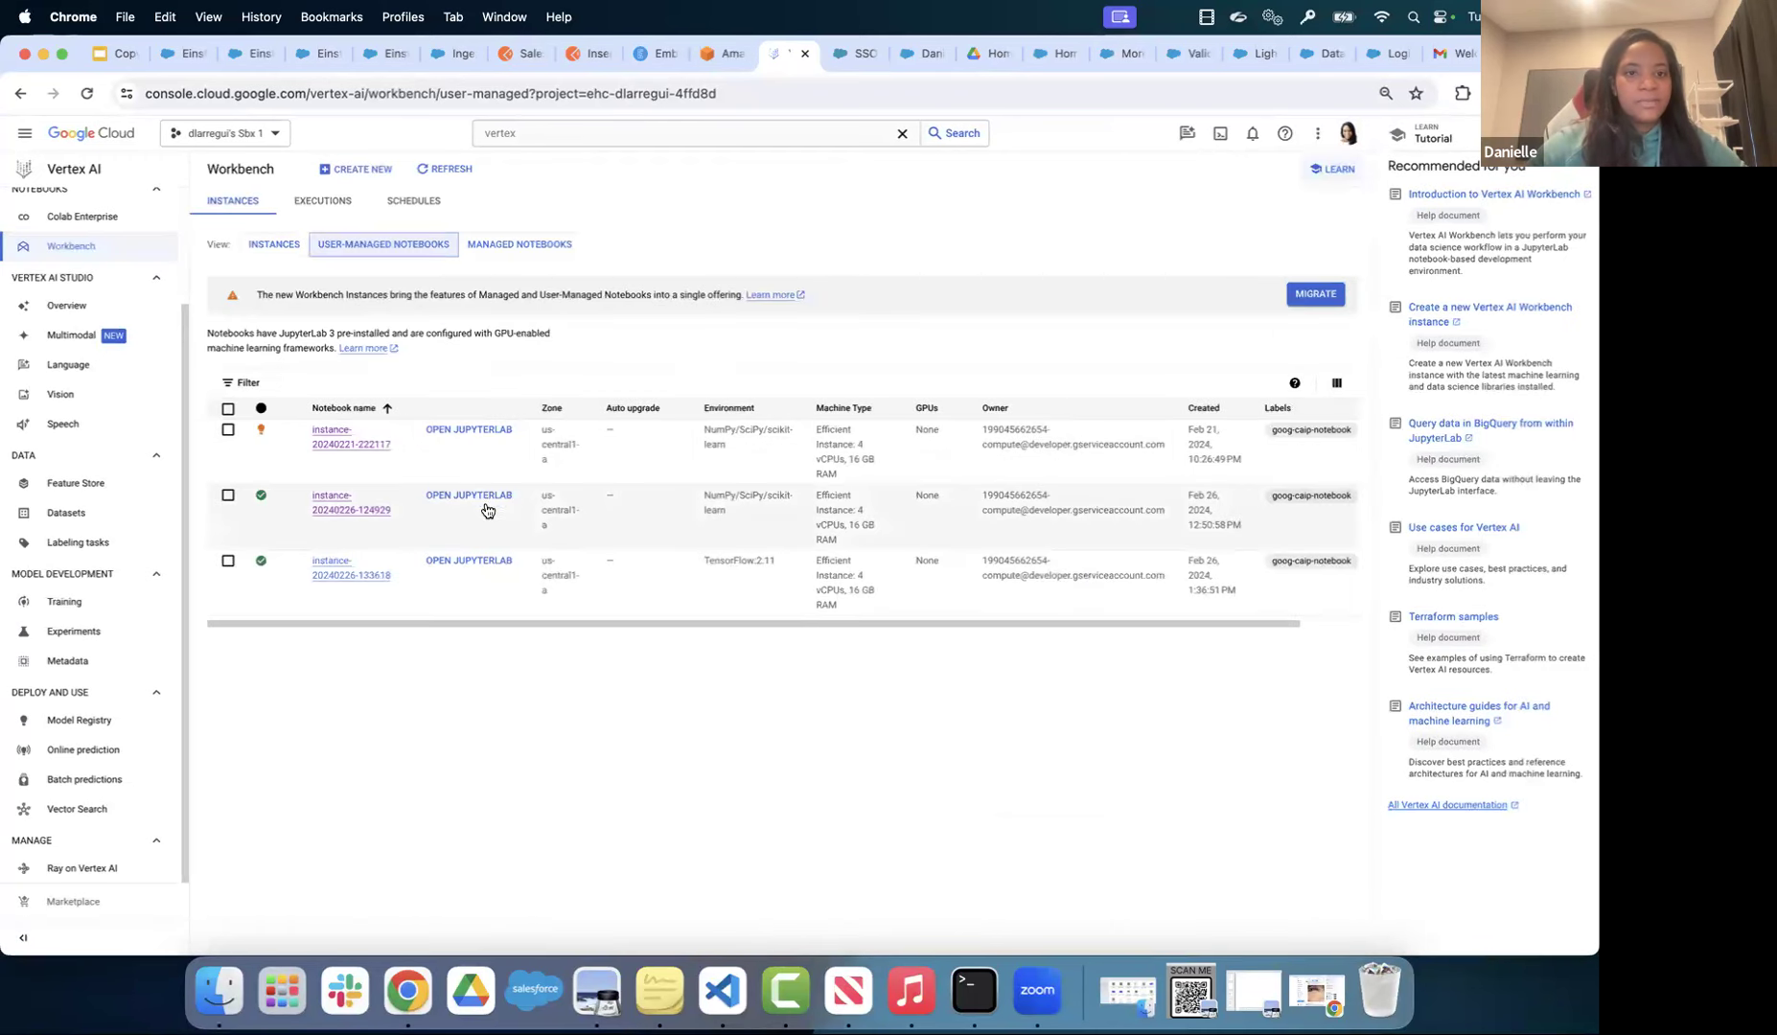
left_click(470, 495)
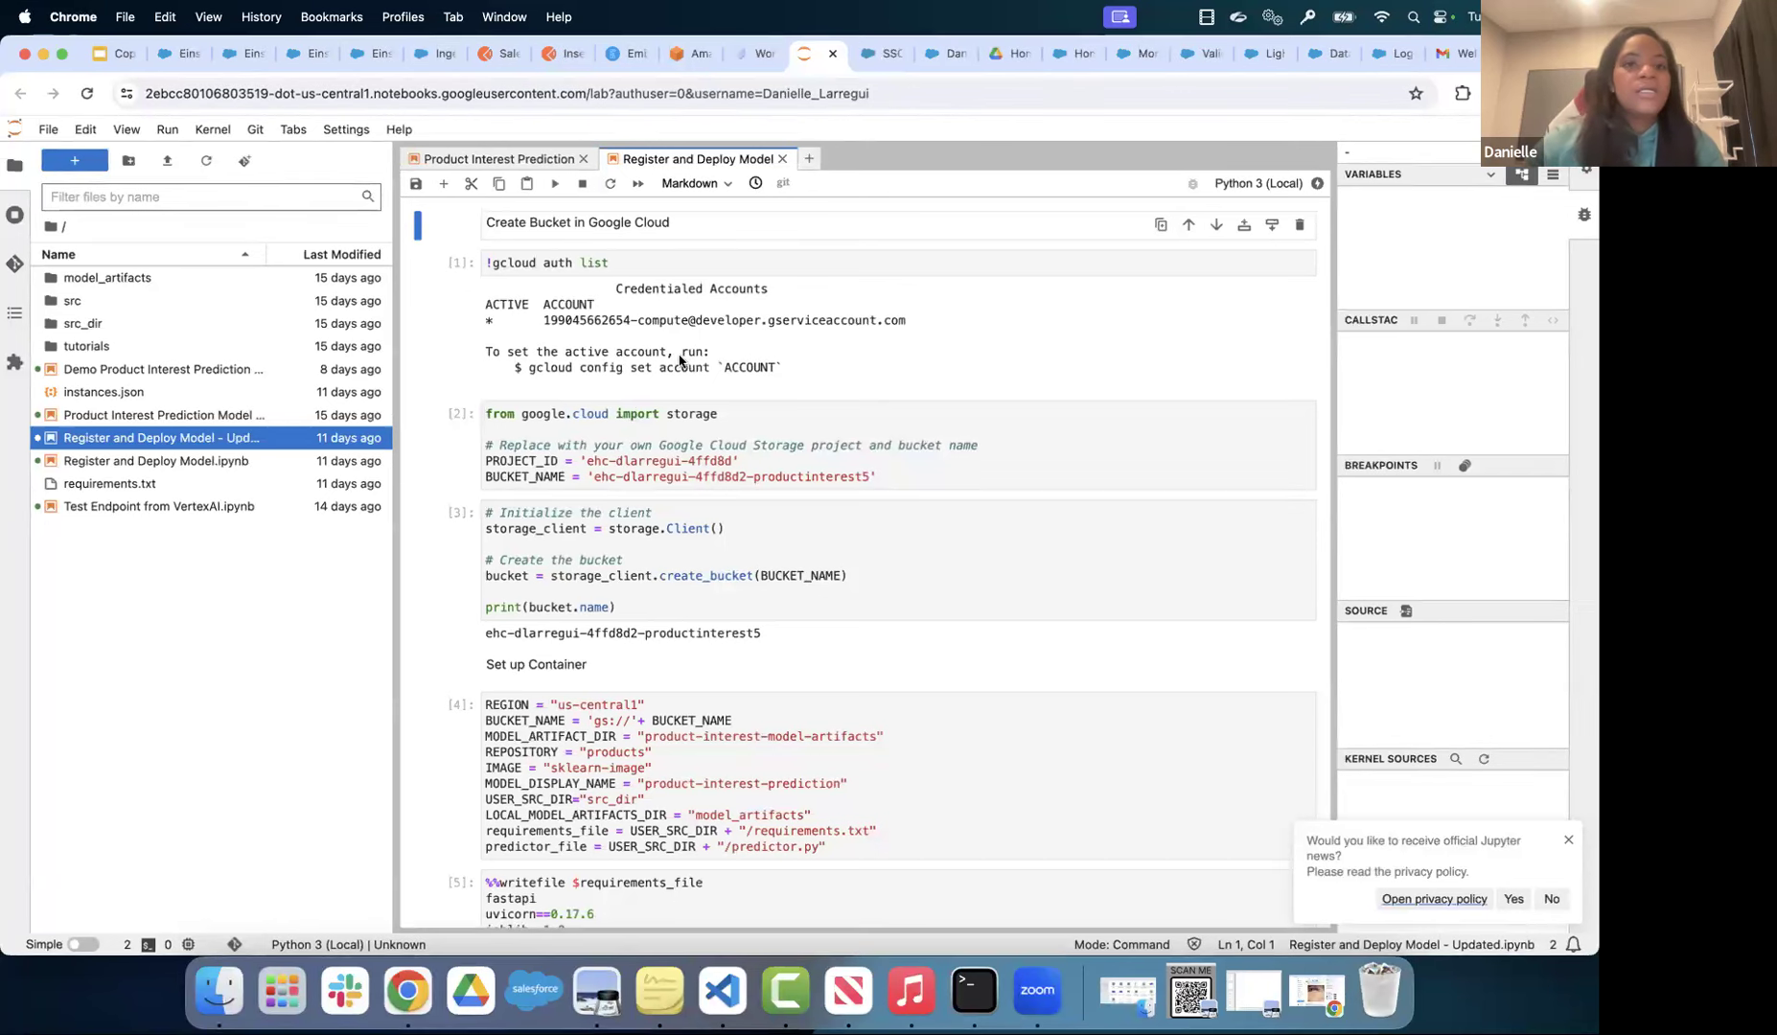
- Go through the Product Interest Prediction notebook's Get Secret Details and Set up CDP Connector cells
left_click(512, 157)
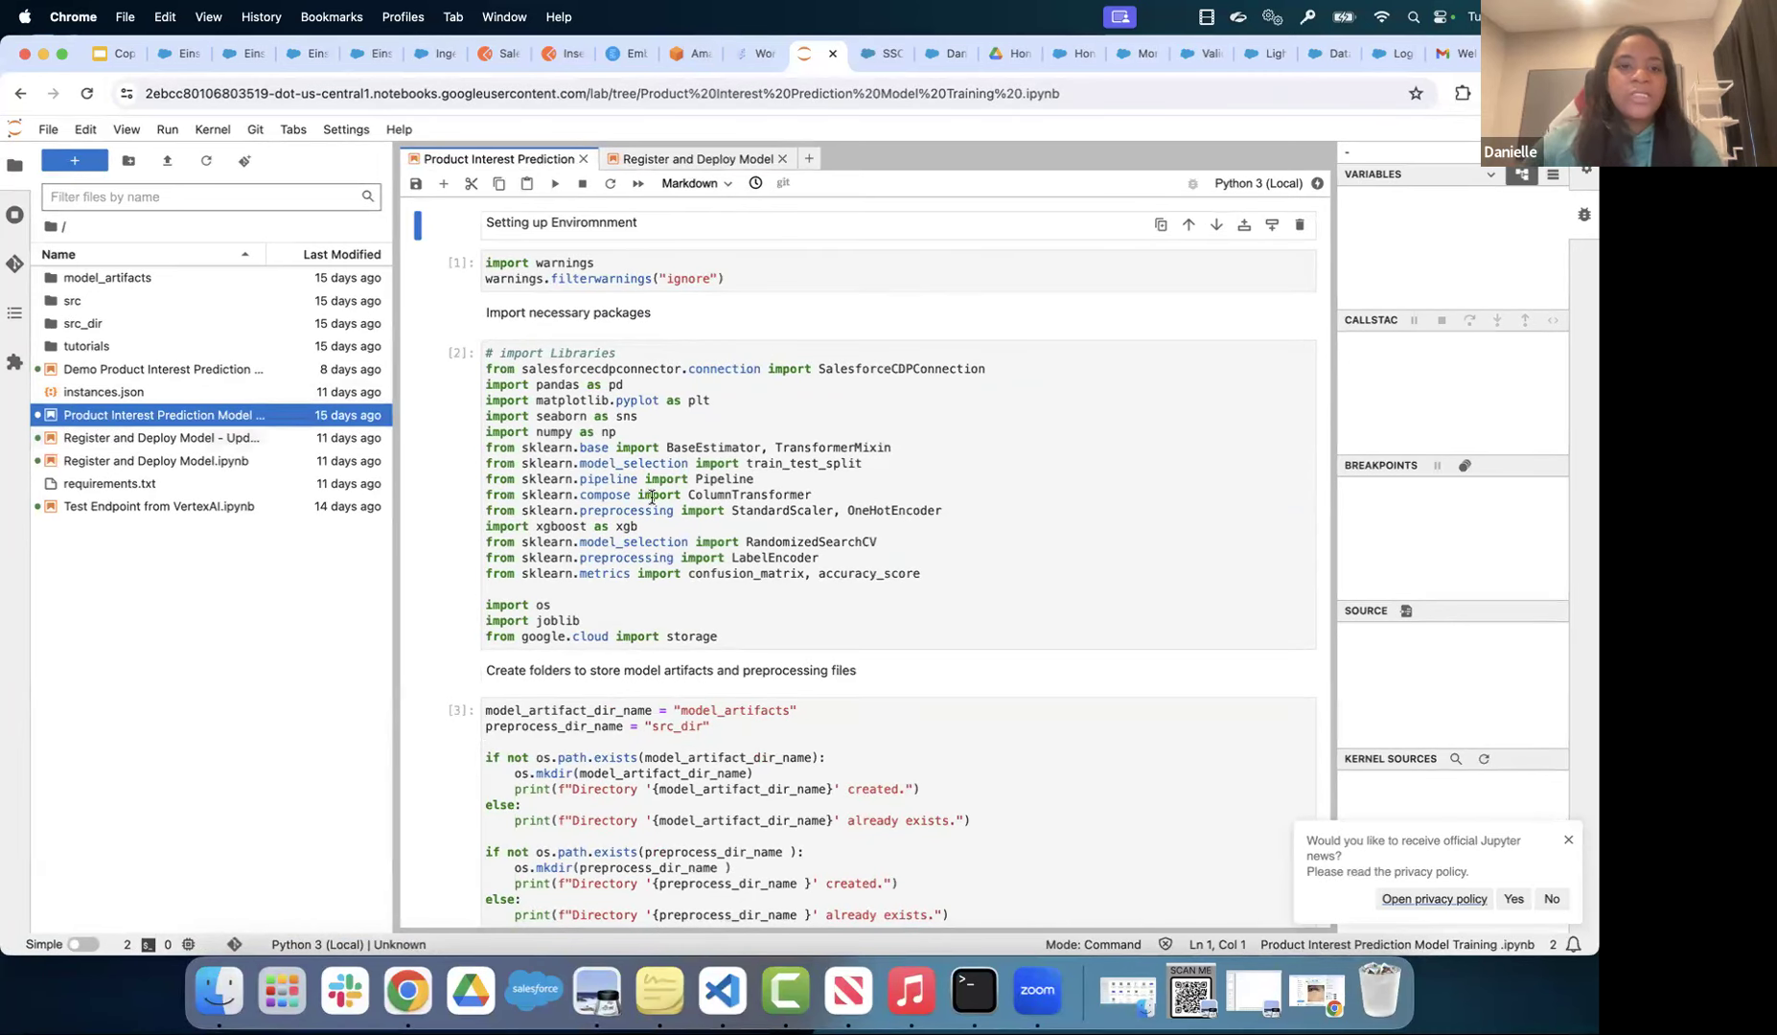
scroll(652, 496, "down", 5)
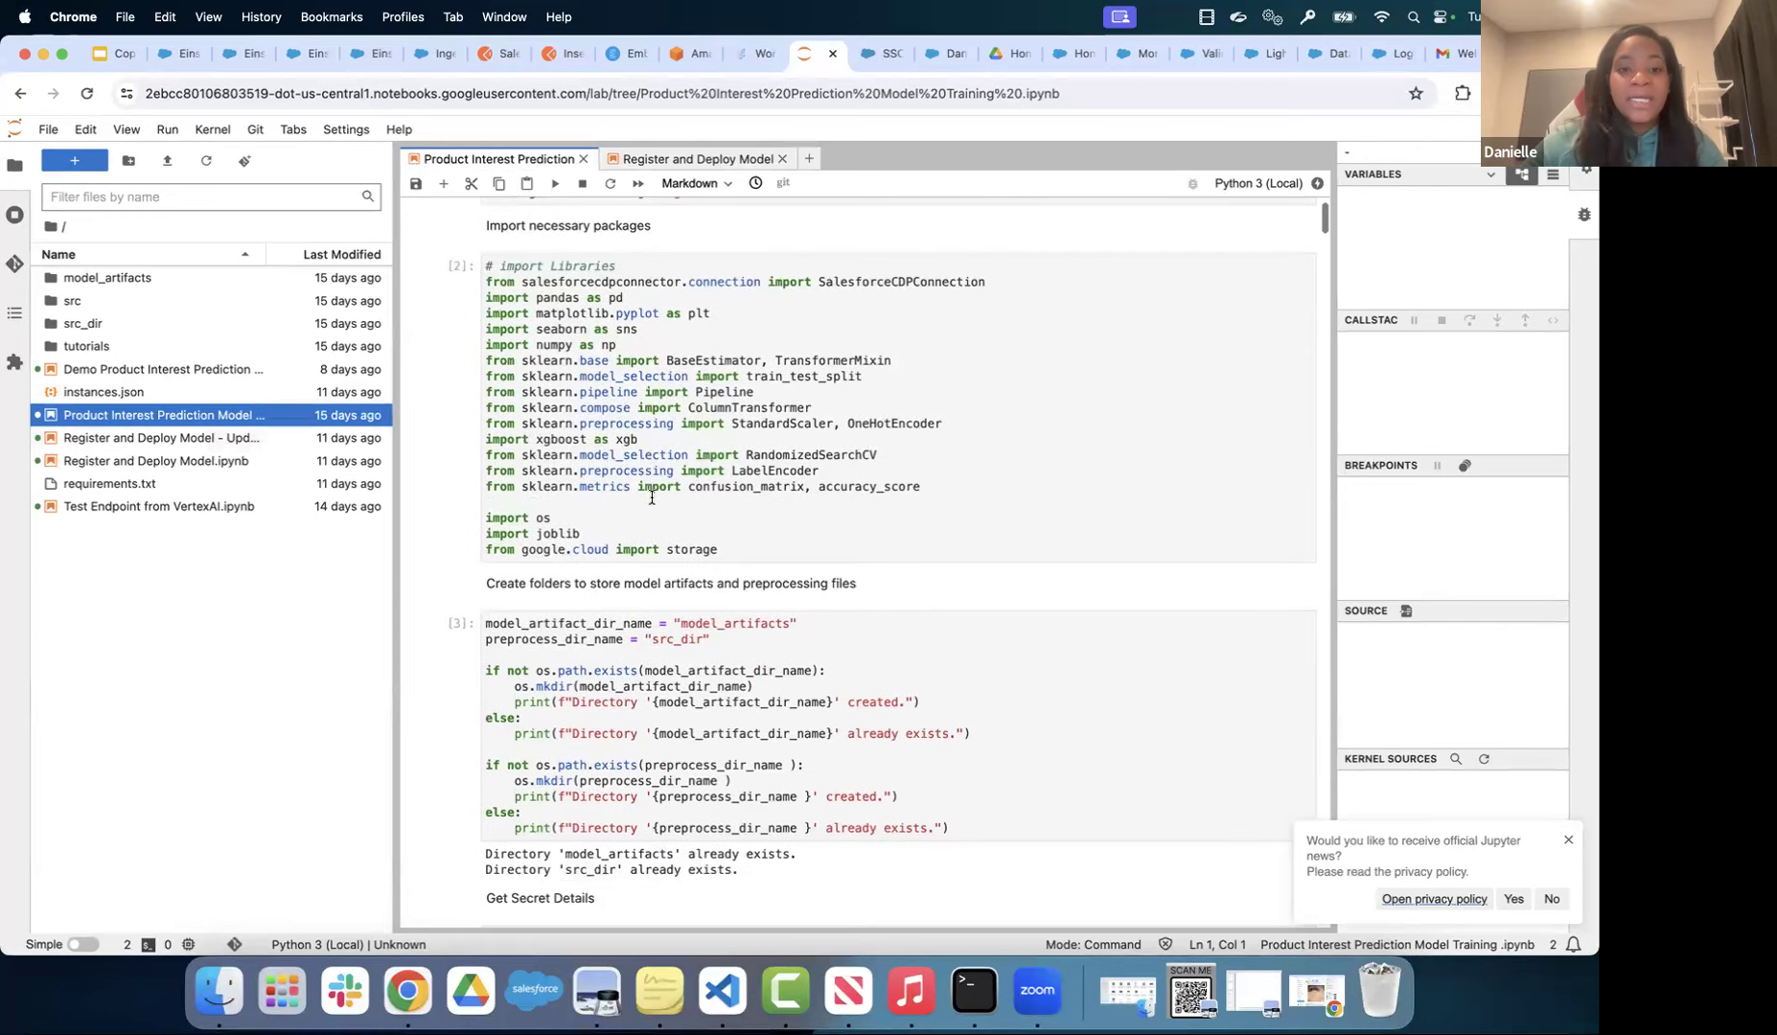
scroll(652, 497, "down", 5)
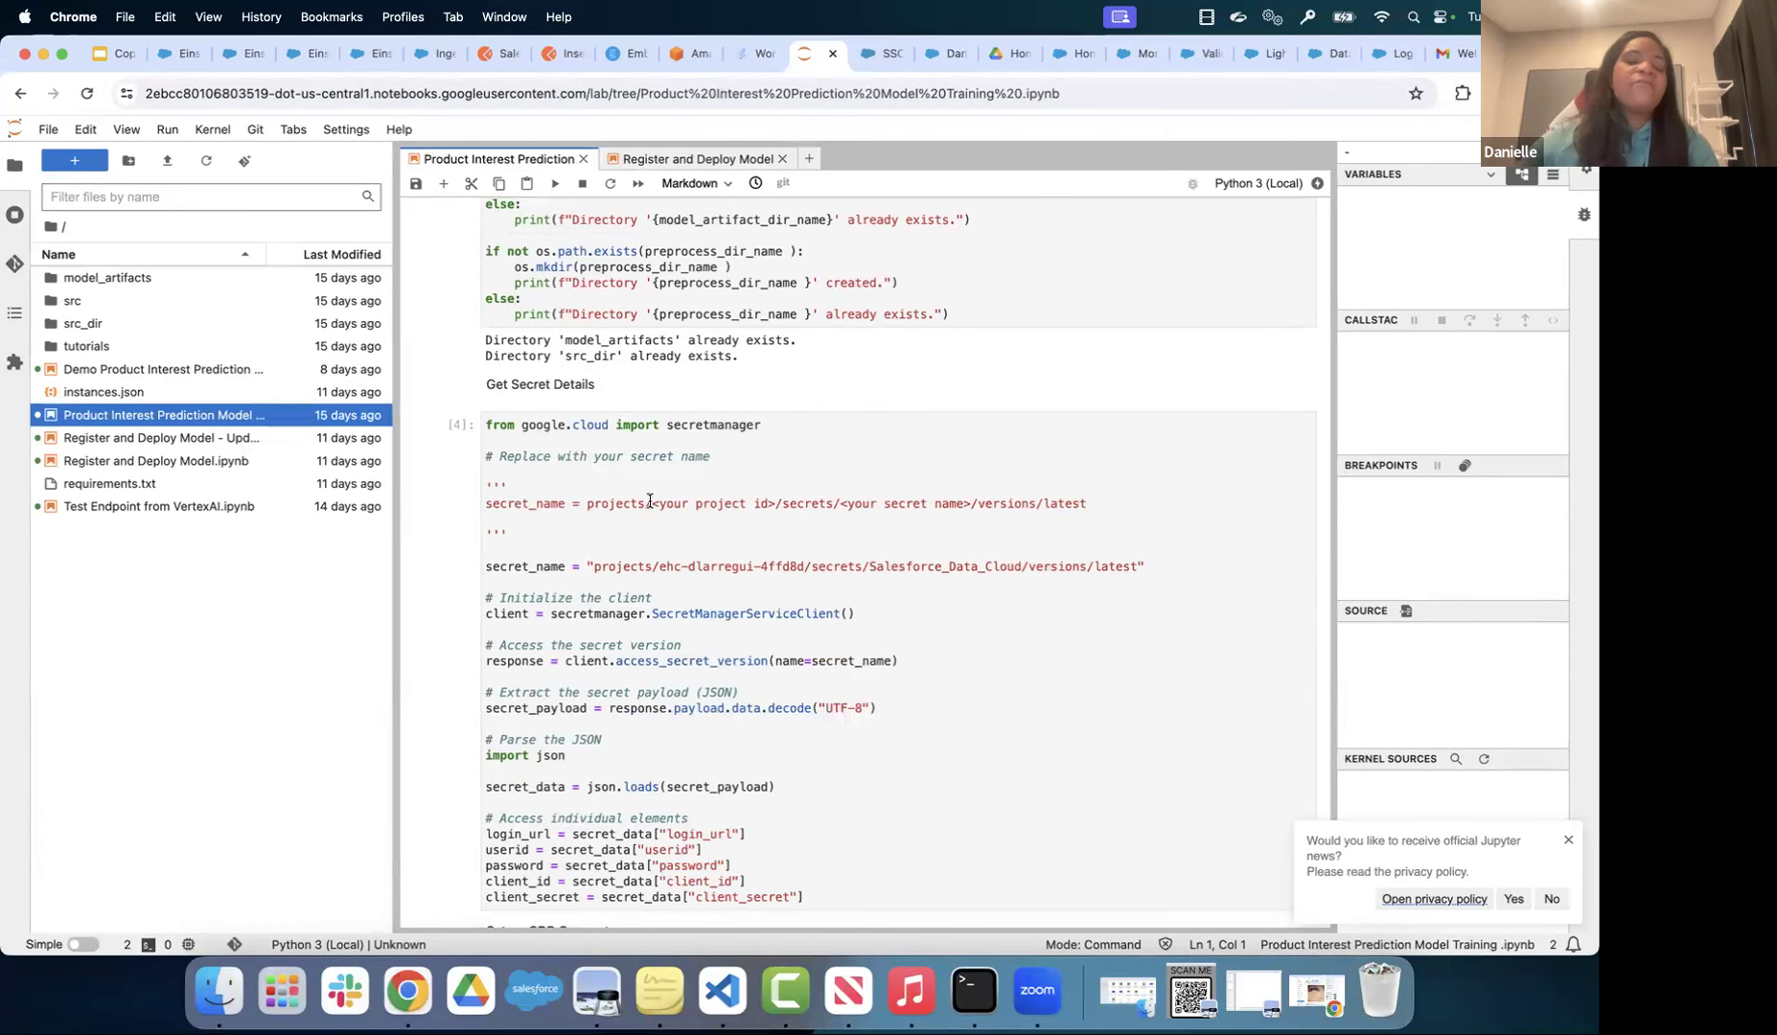
scroll(633, 628, "down", 2)
scroll(633, 630, "down", 2)
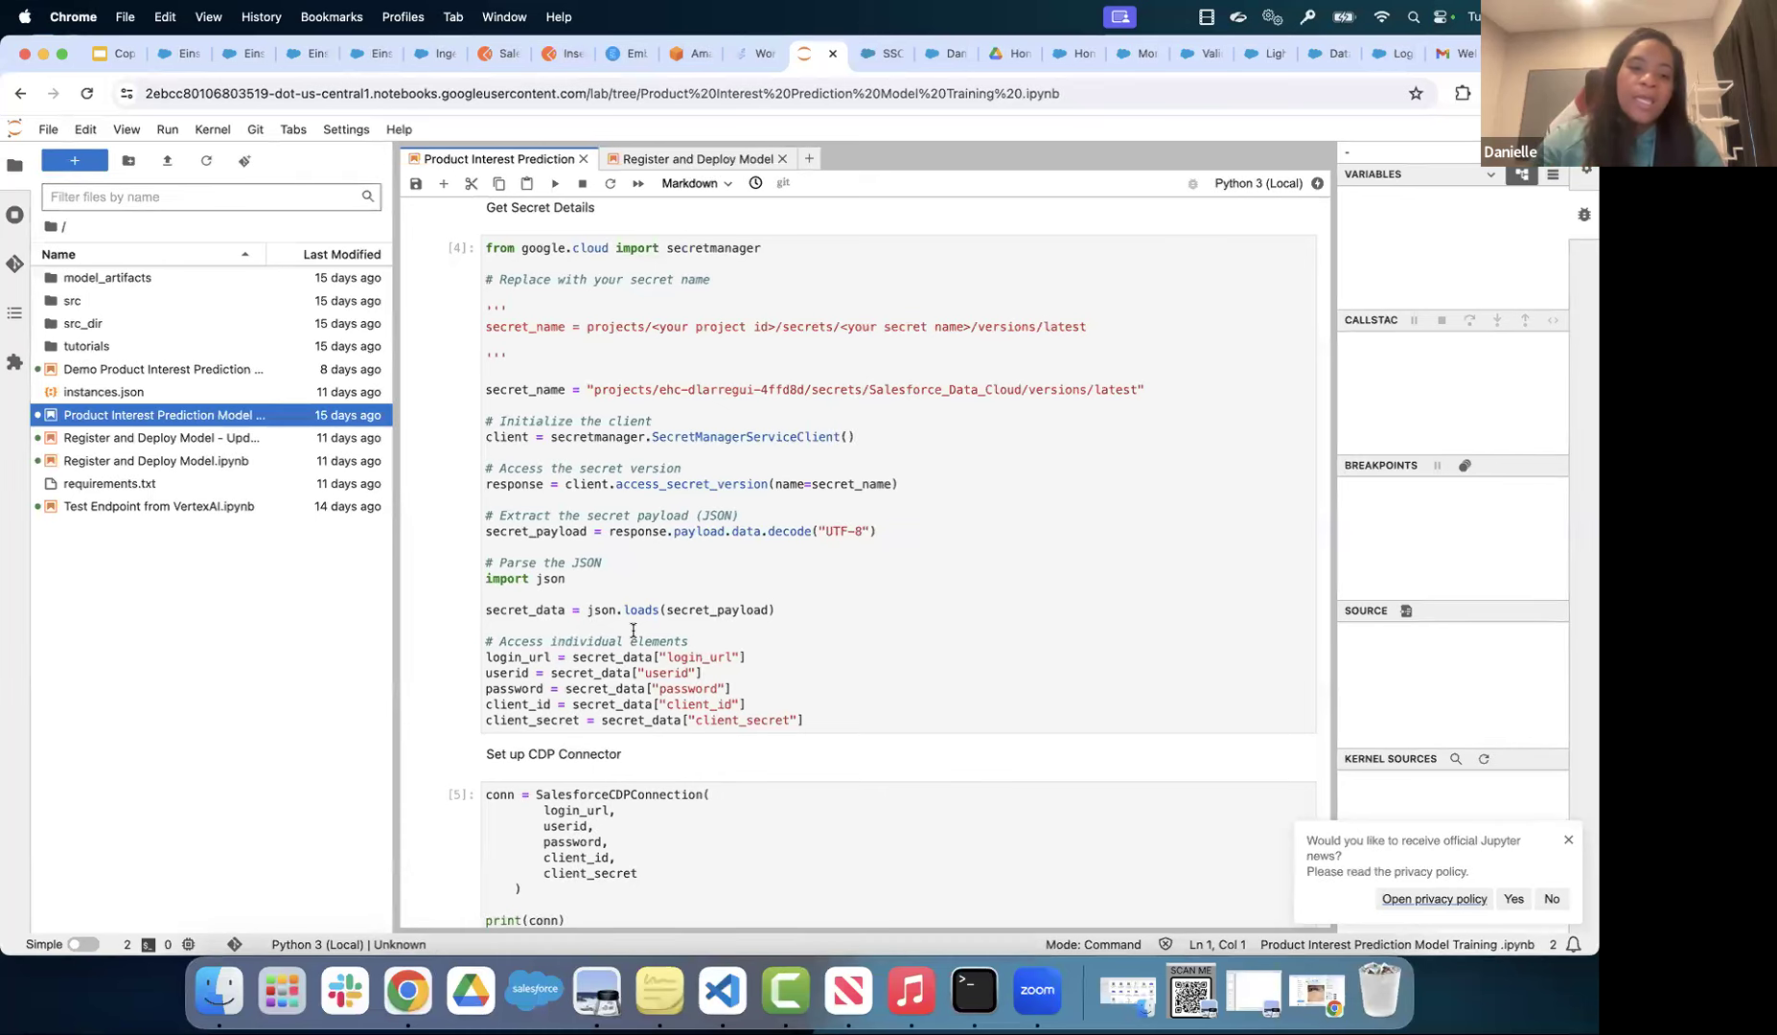
scroll(717, 682, "down", 5)
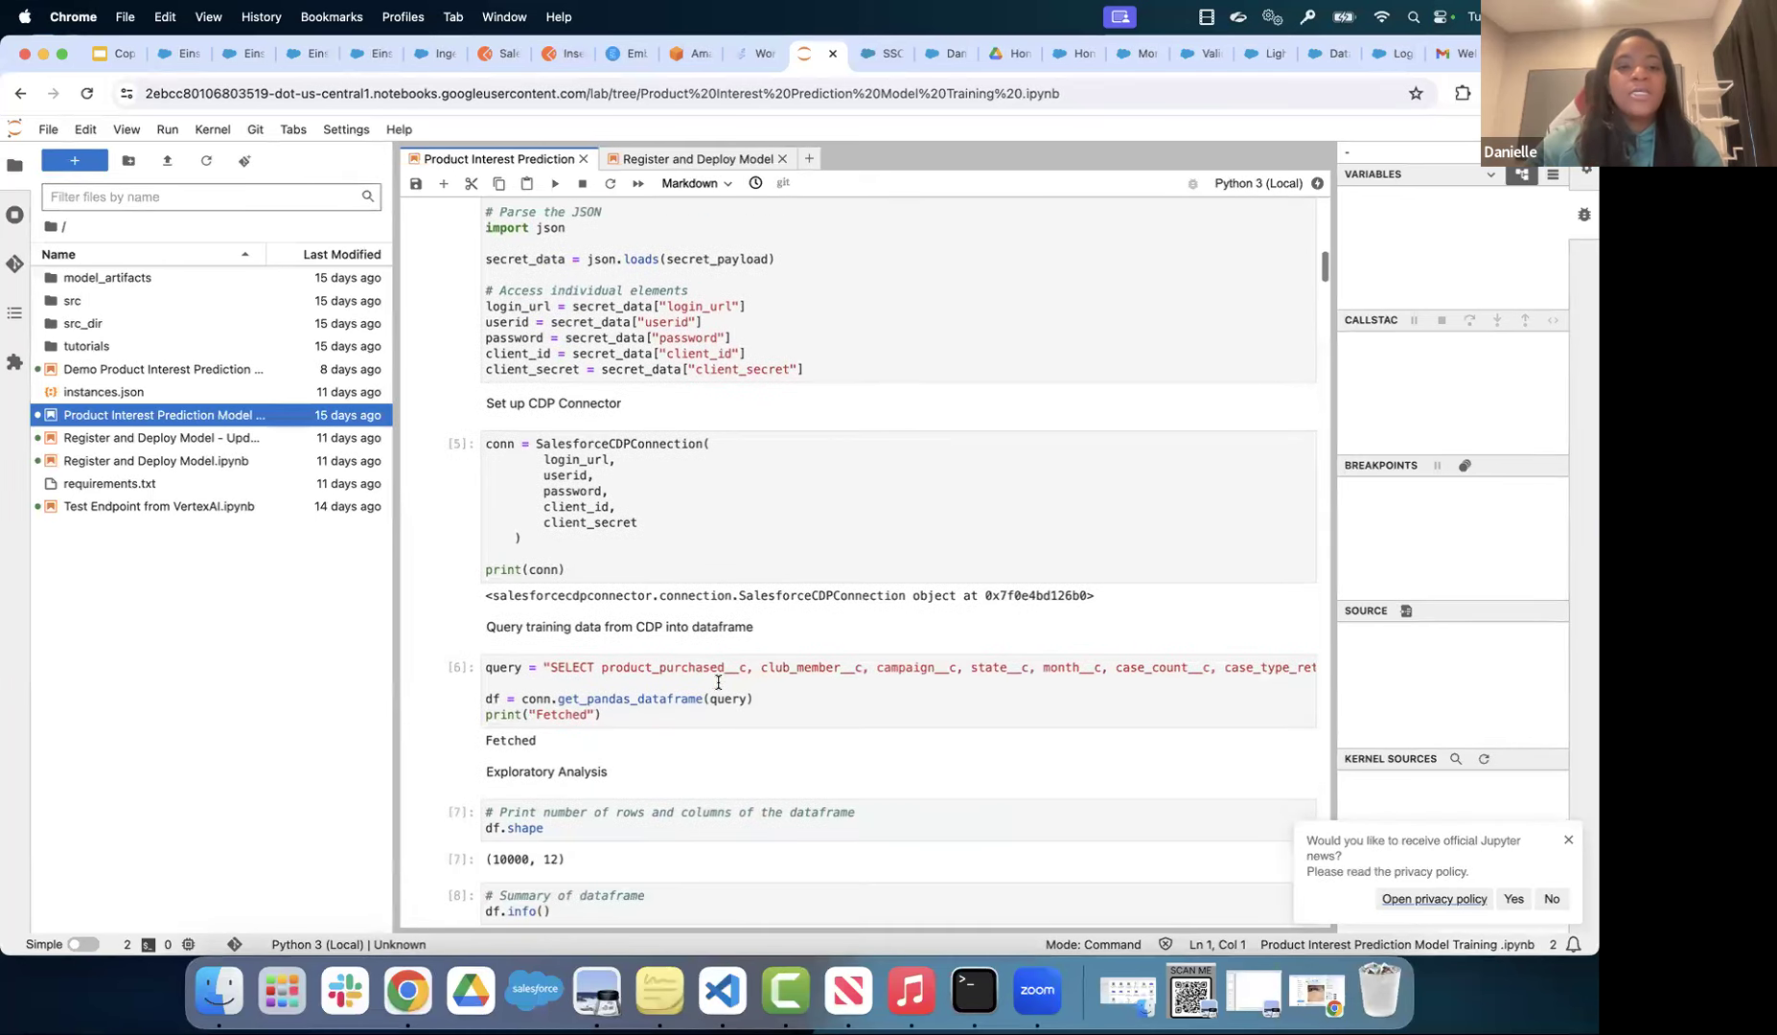
scroll(717, 682, "down", 1)
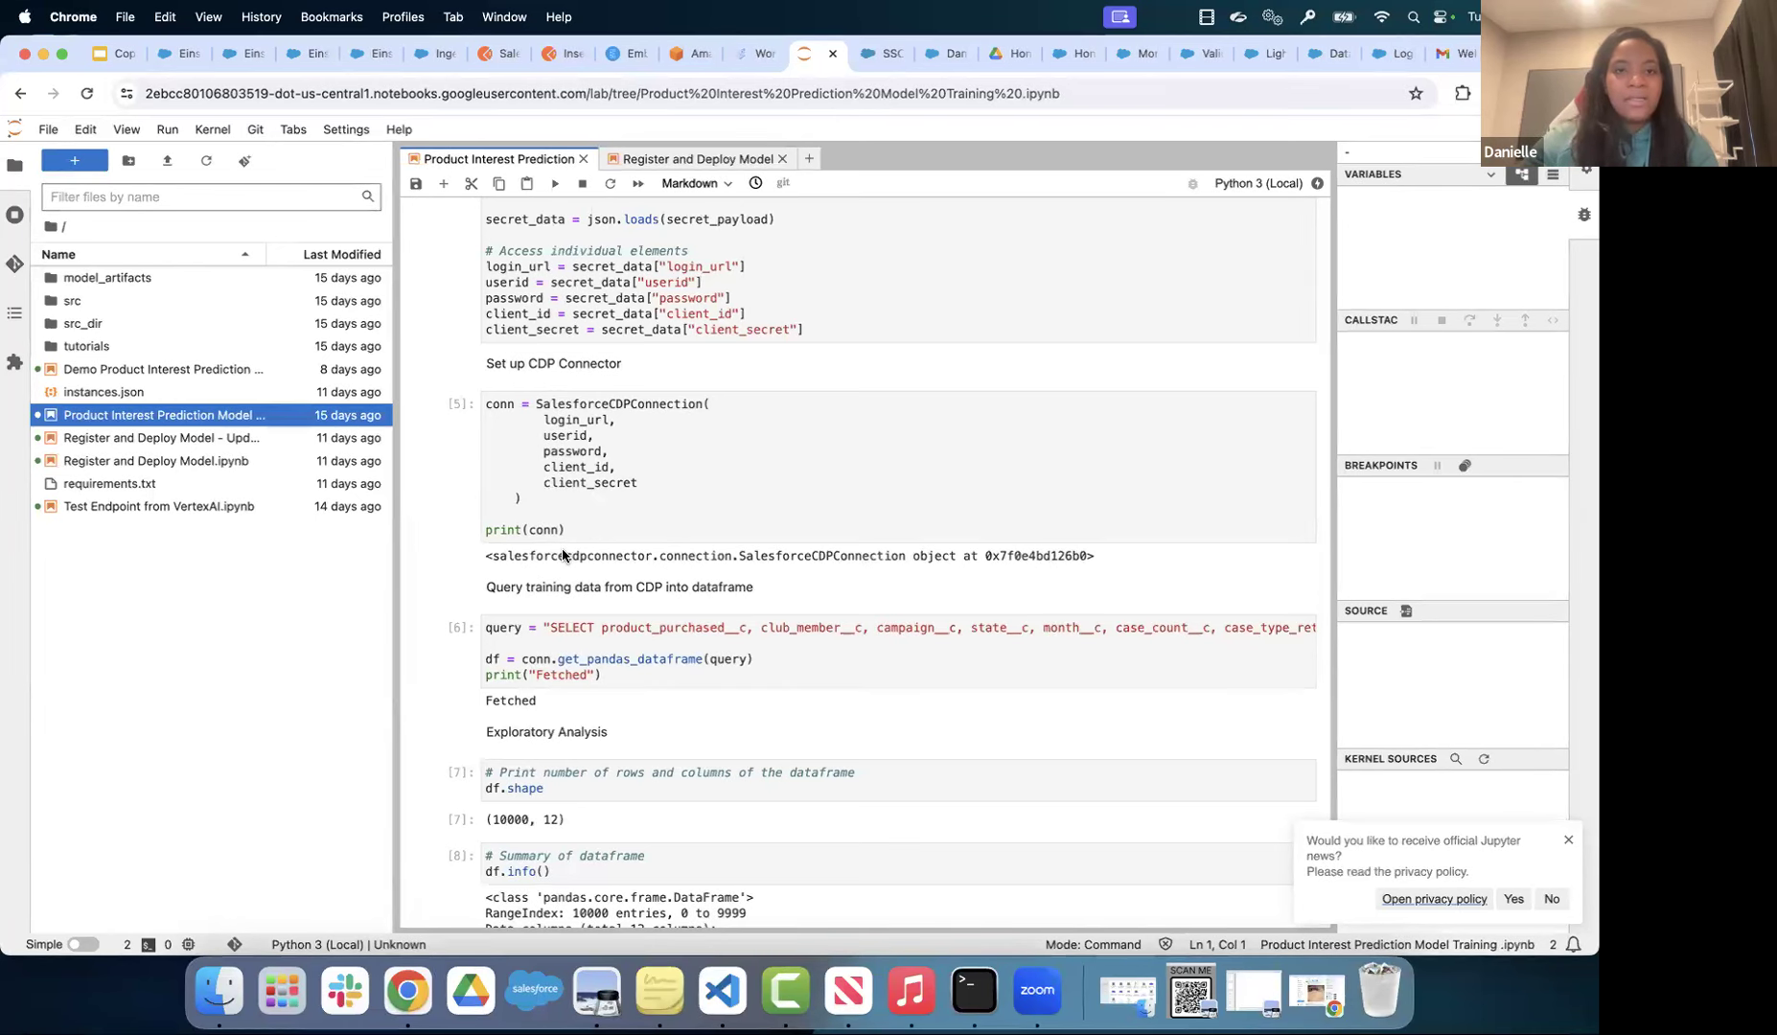
scroll(588, 449, "down", 5)
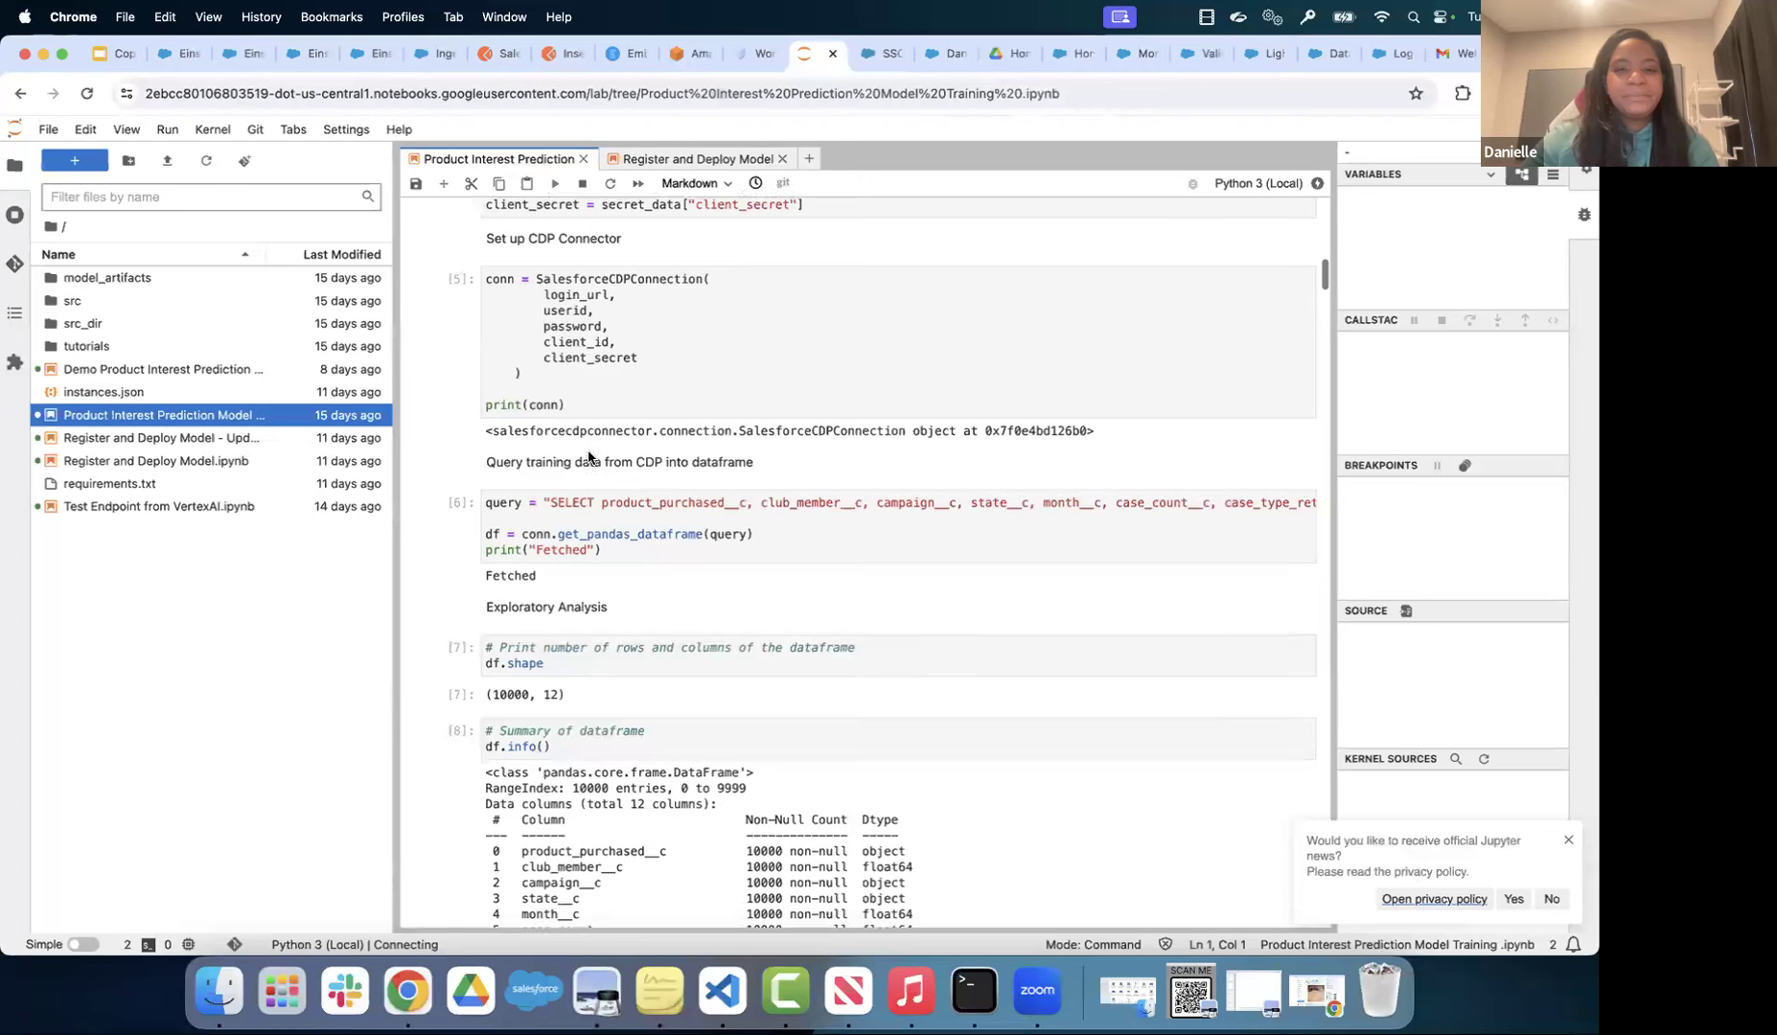
scroll(744, 452, "right", 5)
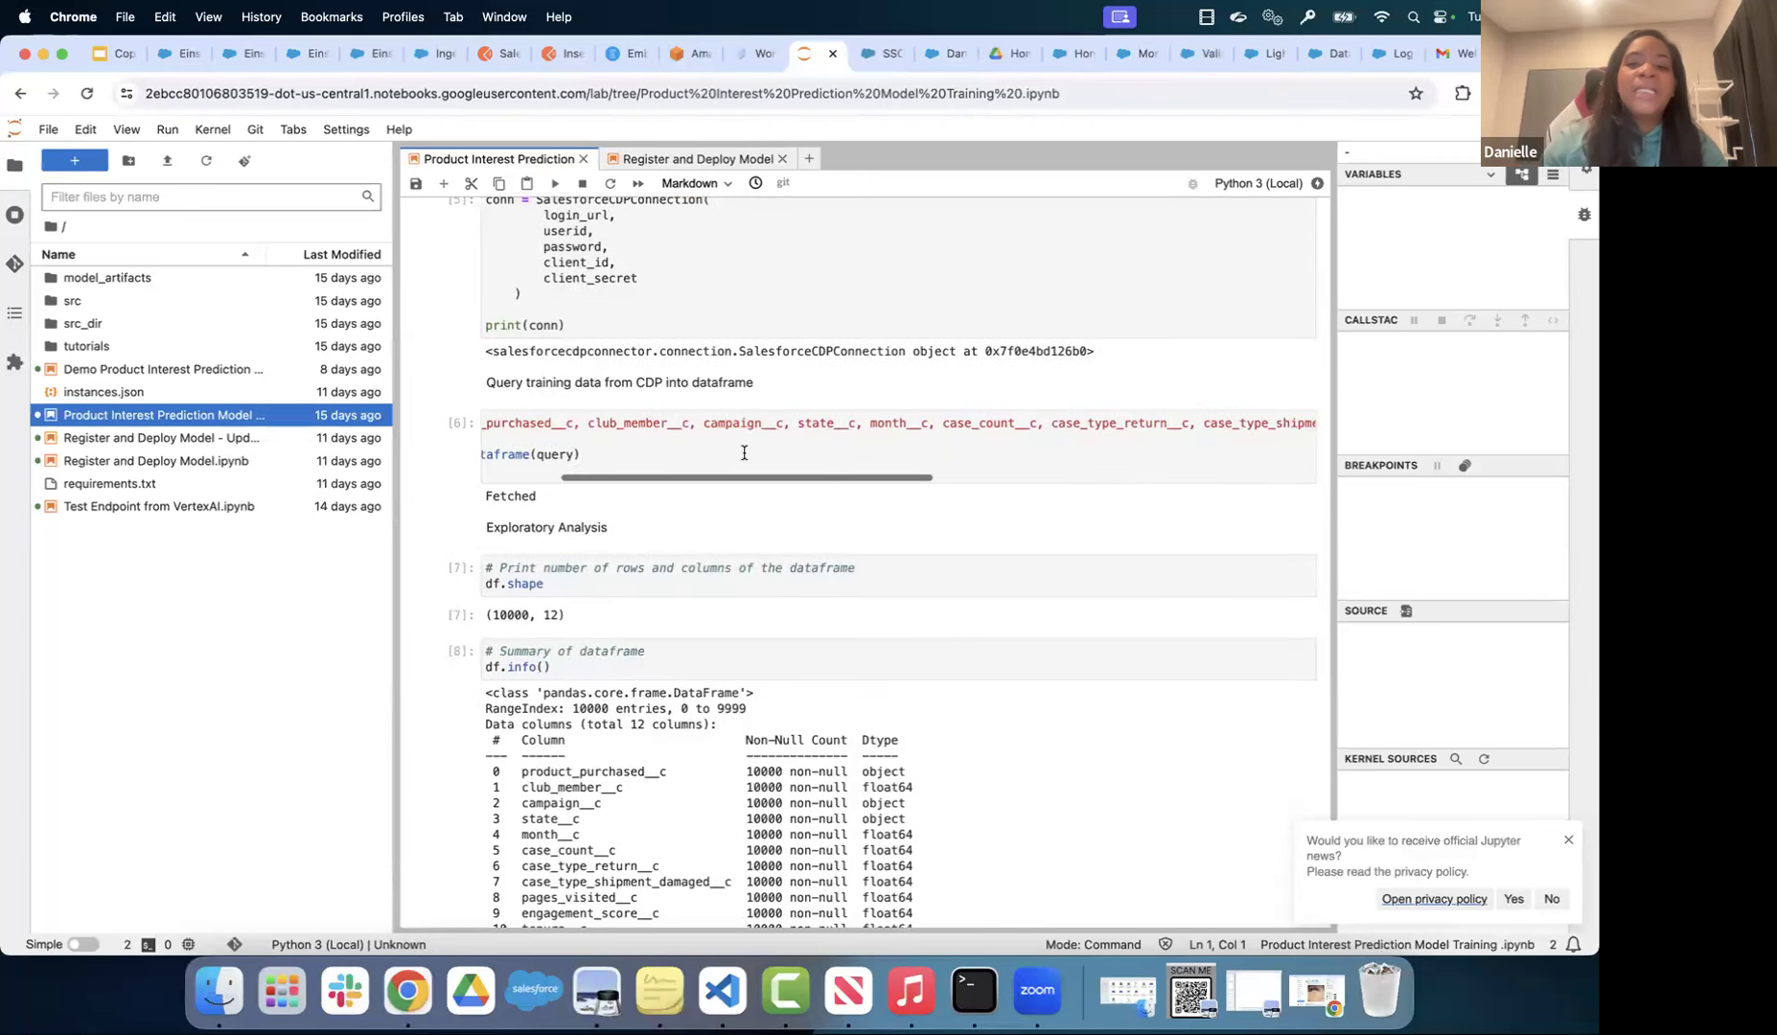
scroll(744, 452, "right", 8)
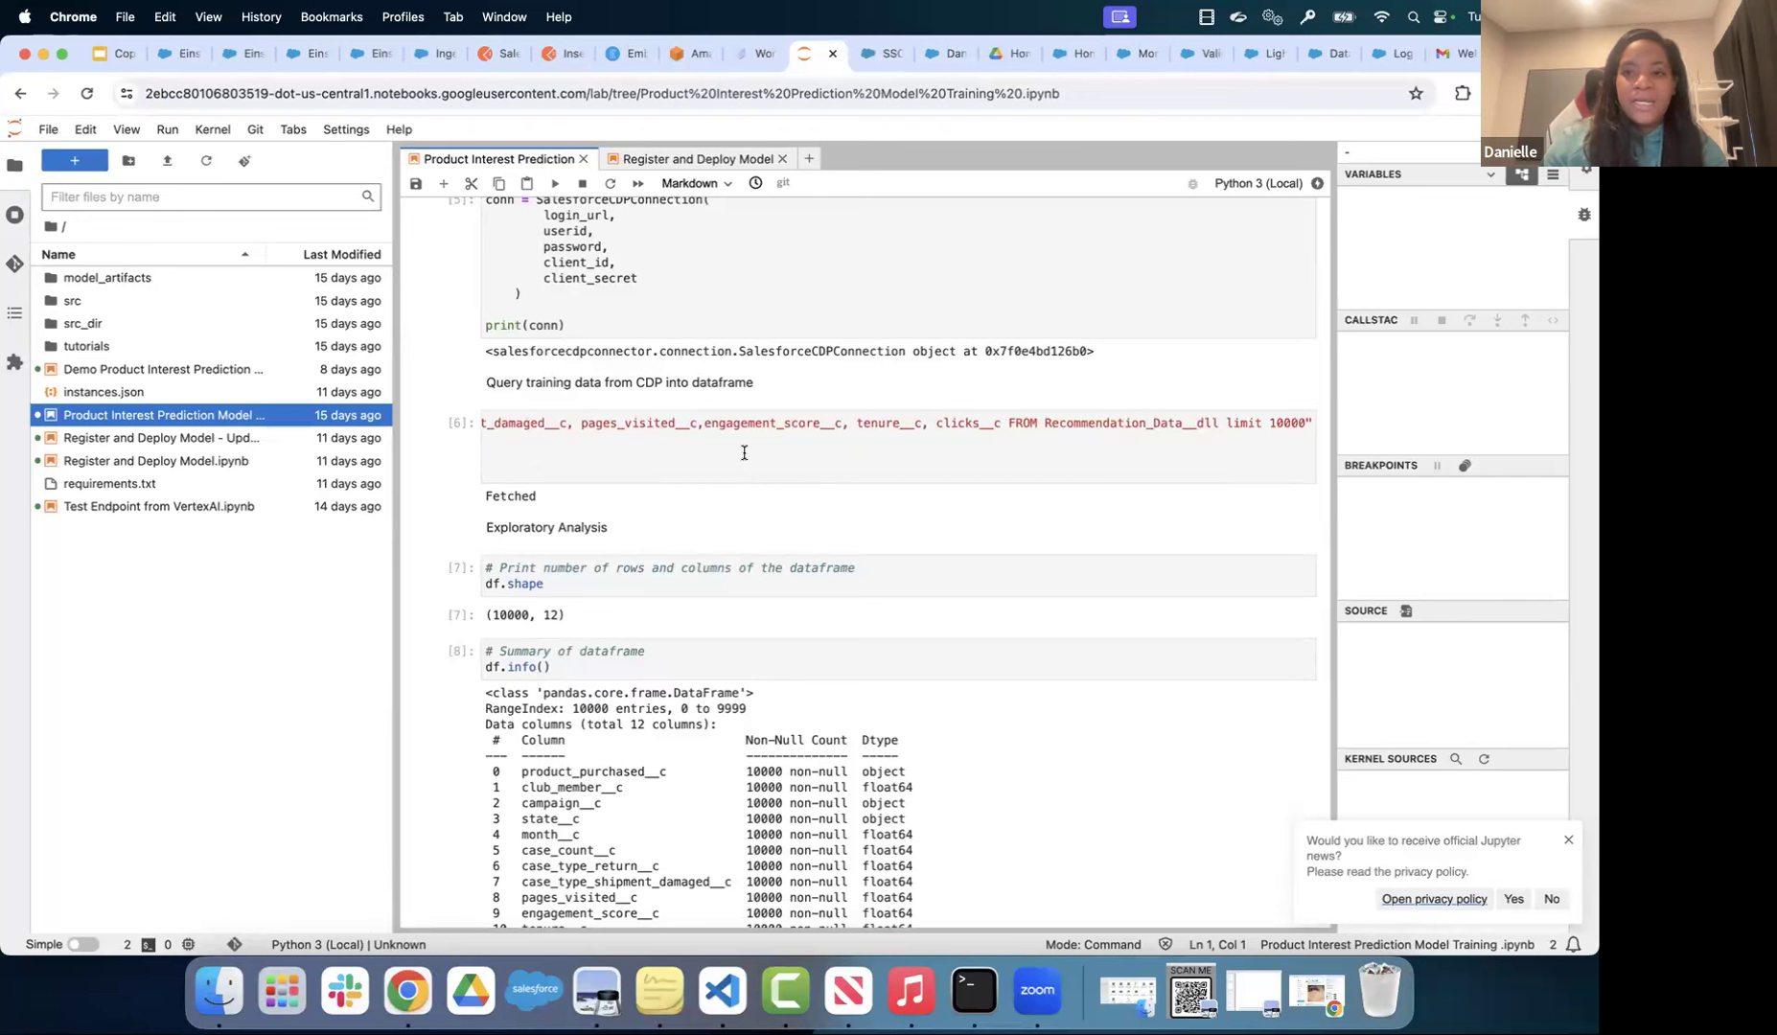
scroll(744, 453, "left", 12)
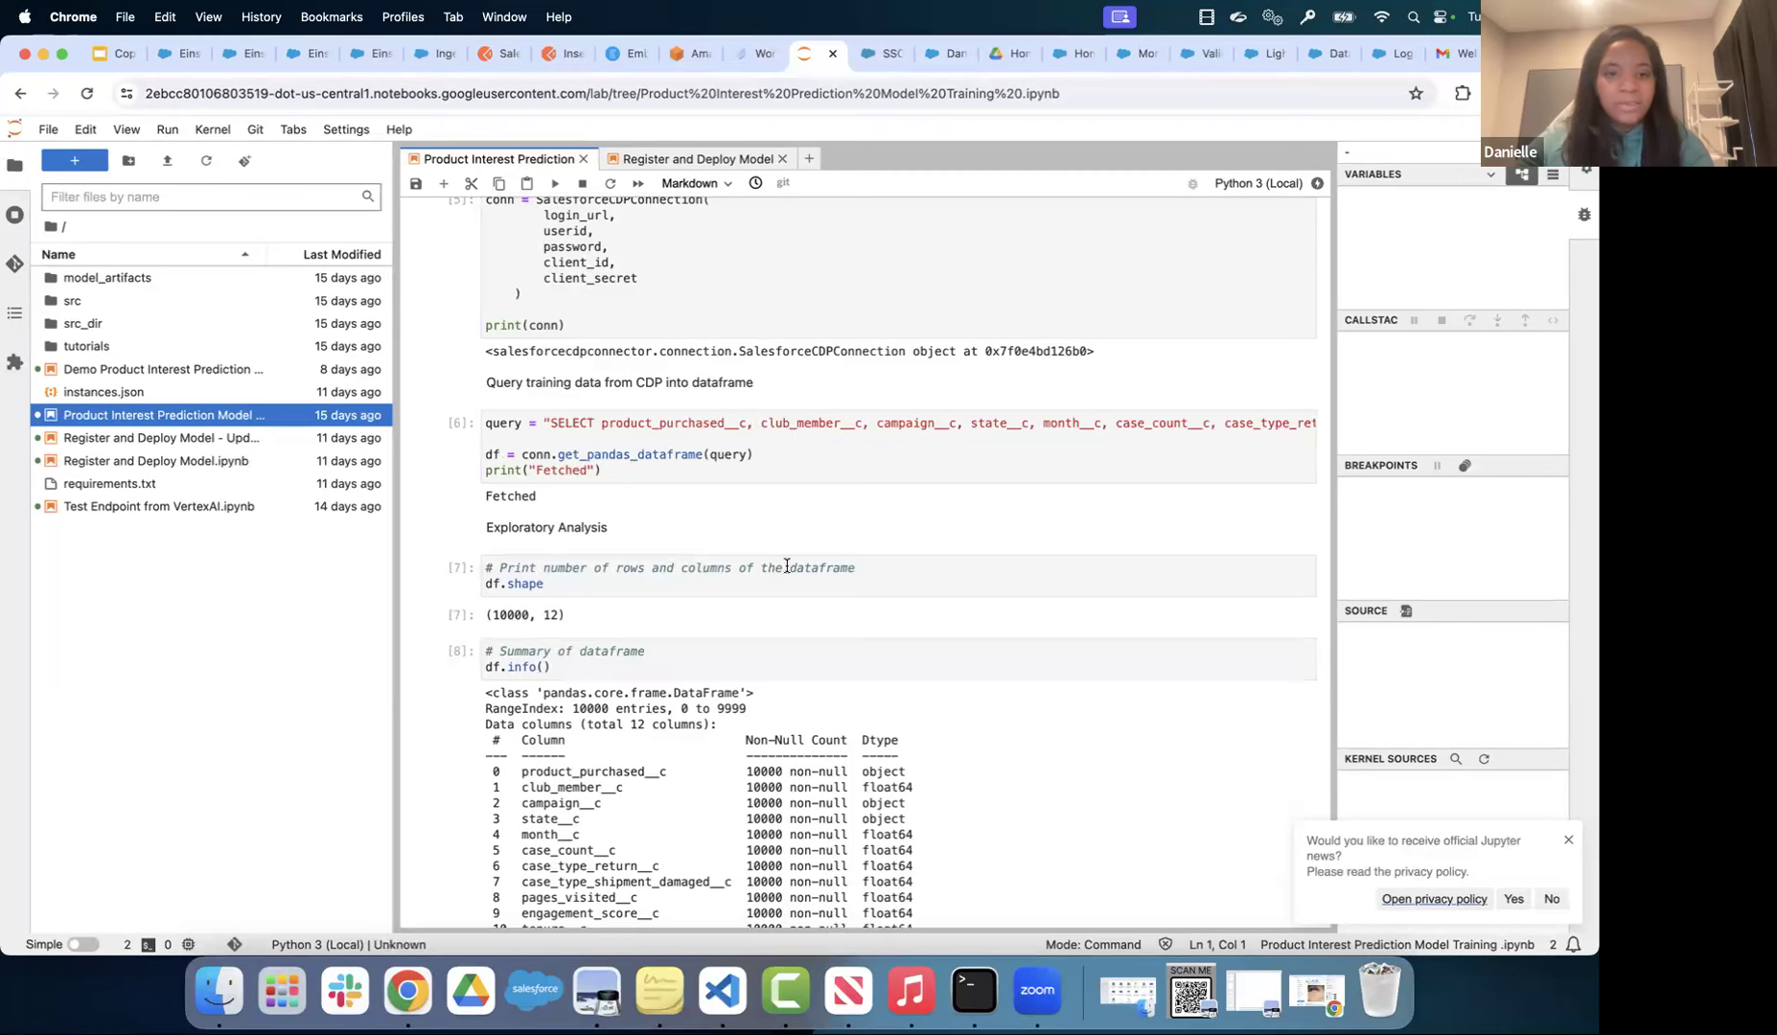
scroll(786, 569, "down", 5)
scroll(786, 568, "down", 1)
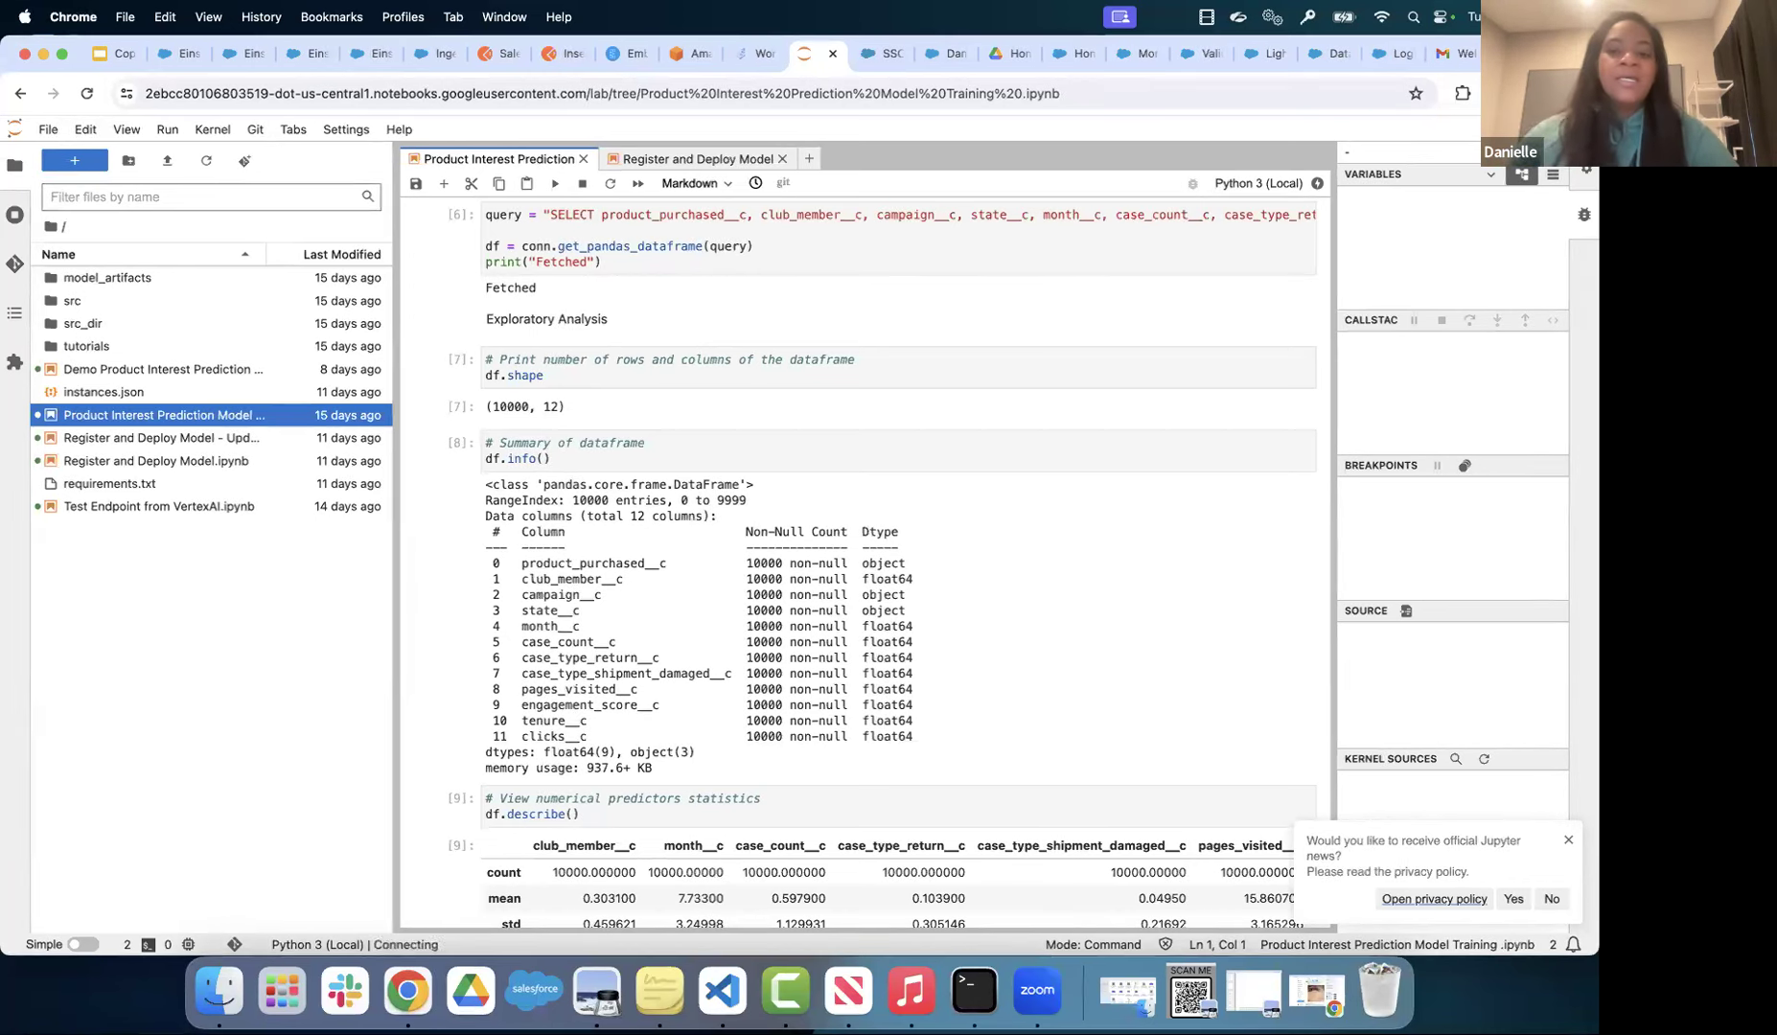
scroll(1074, 479, "down", 5)
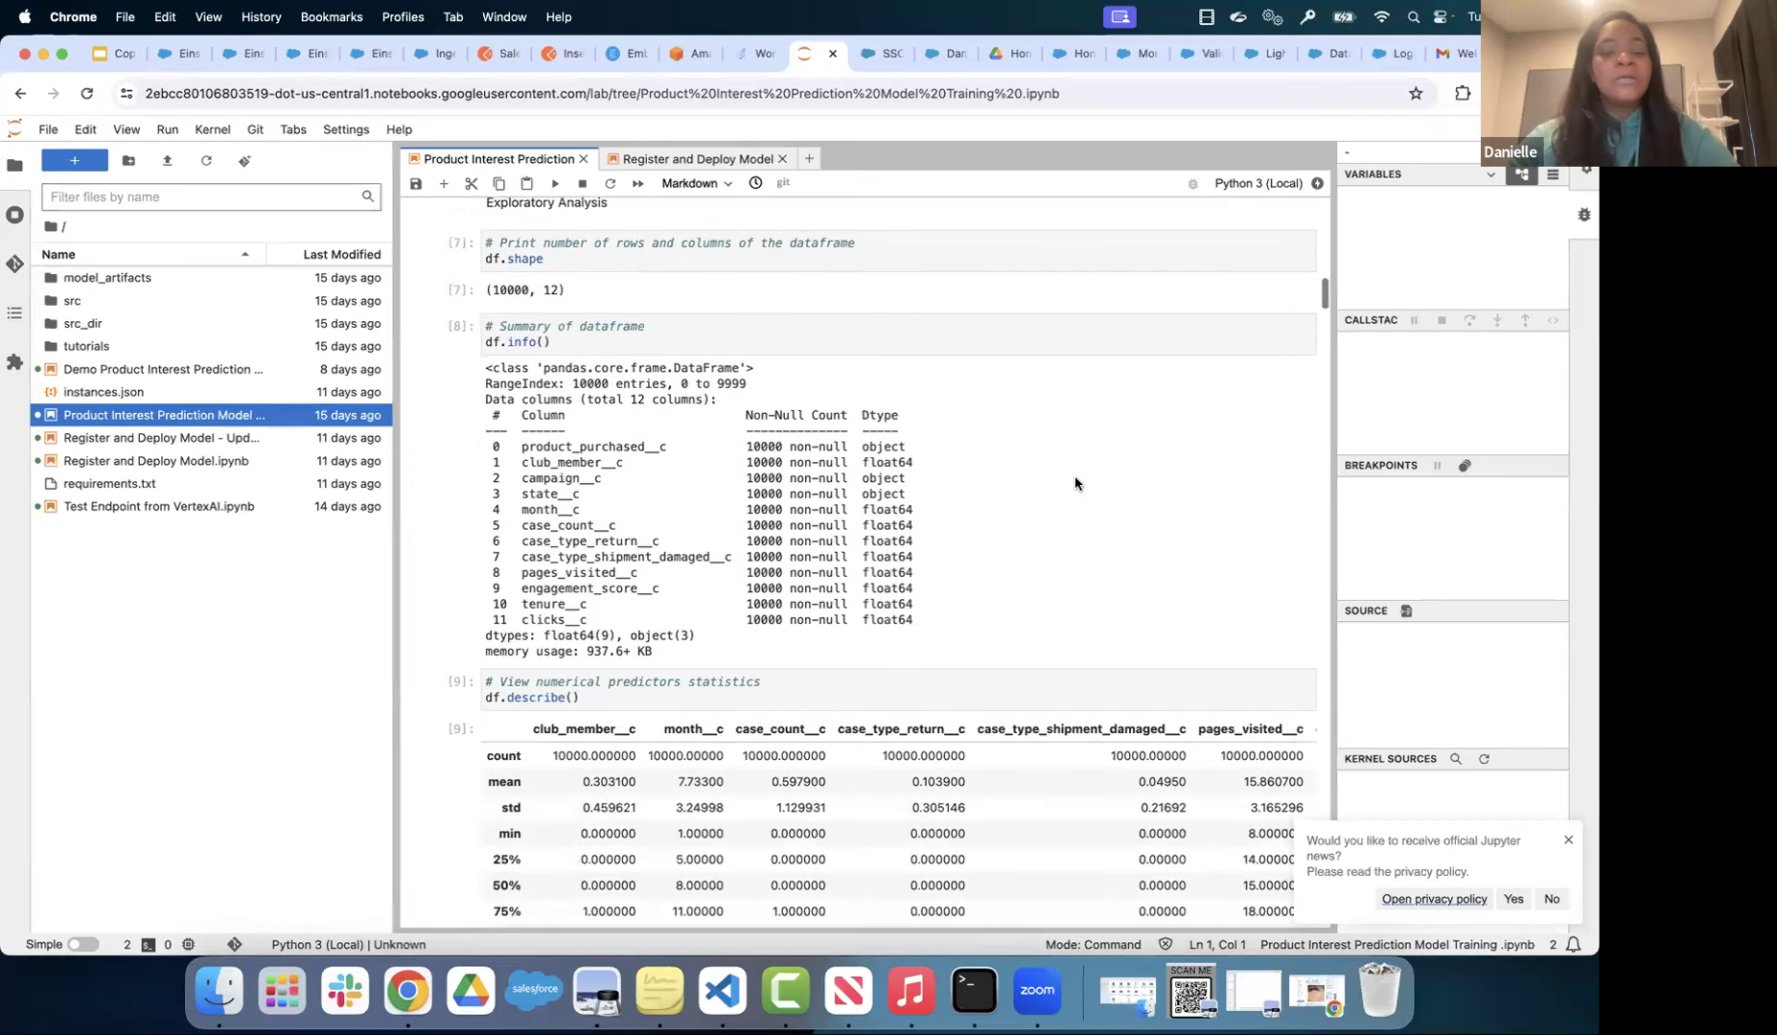
scroll(1075, 482, "down", 6)
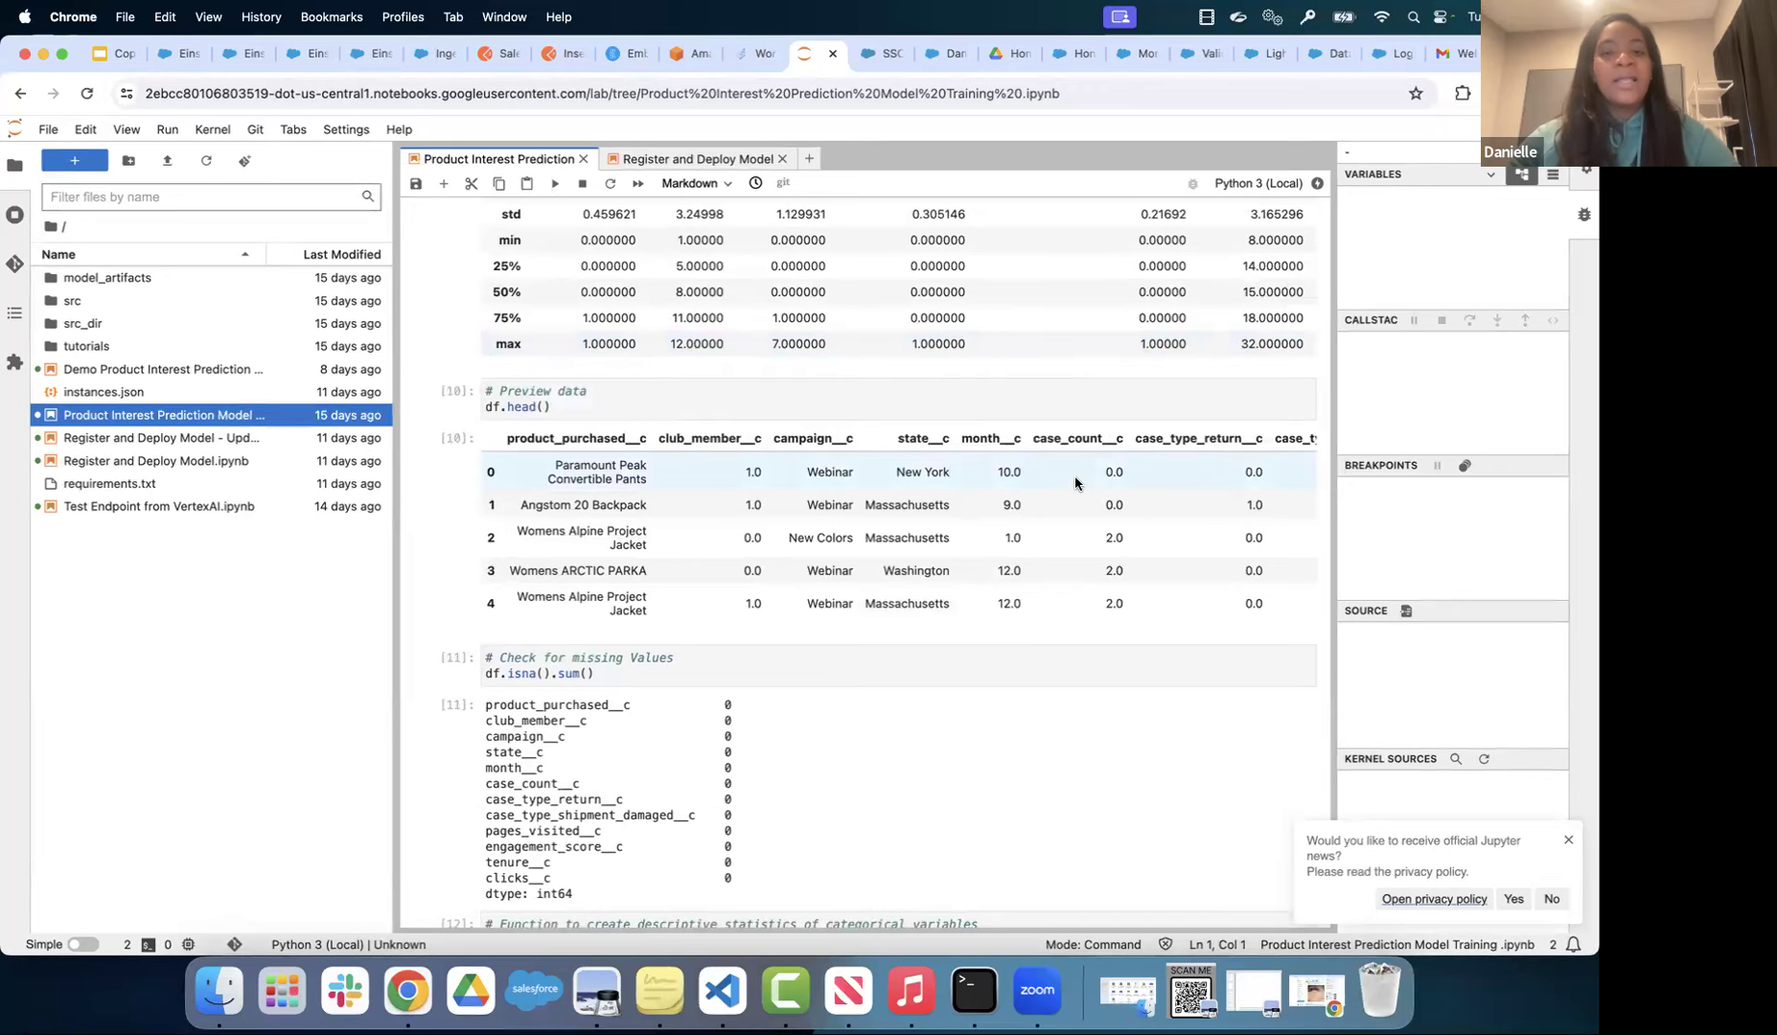
scroll(1074, 482, "up", 2)
scroll(1074, 482, "down", 9)
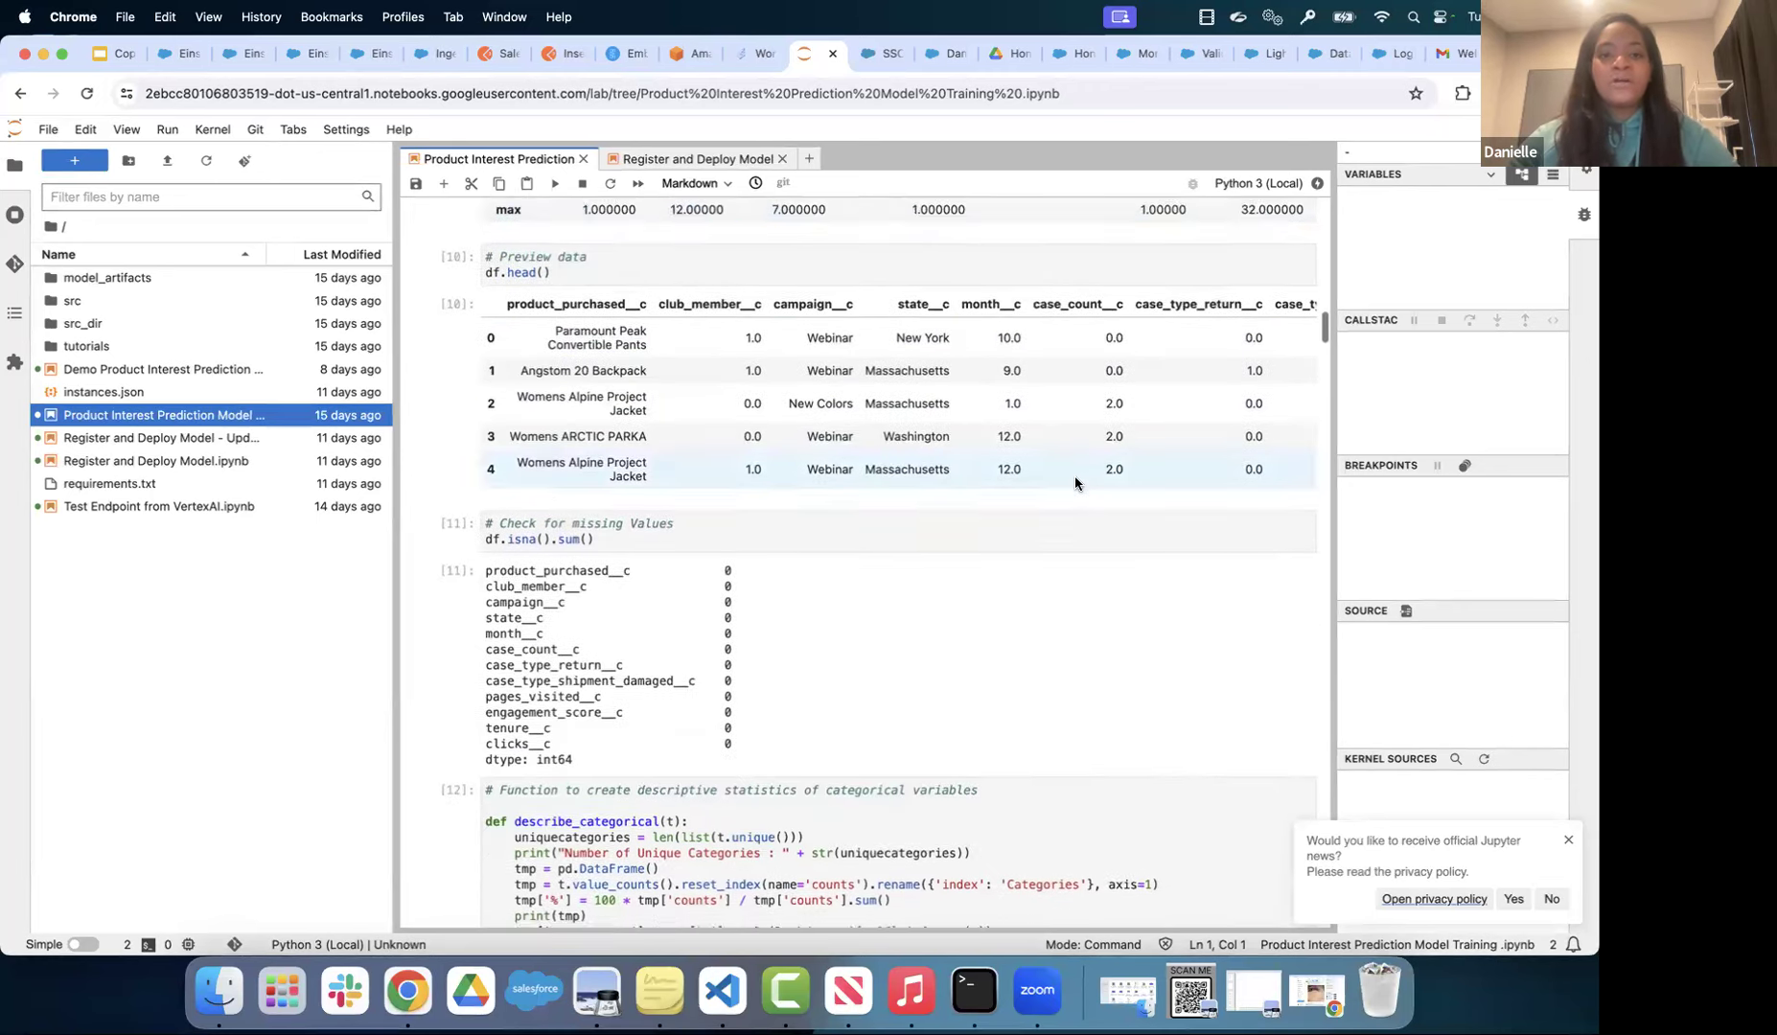
scroll(1075, 482, "down", 15)
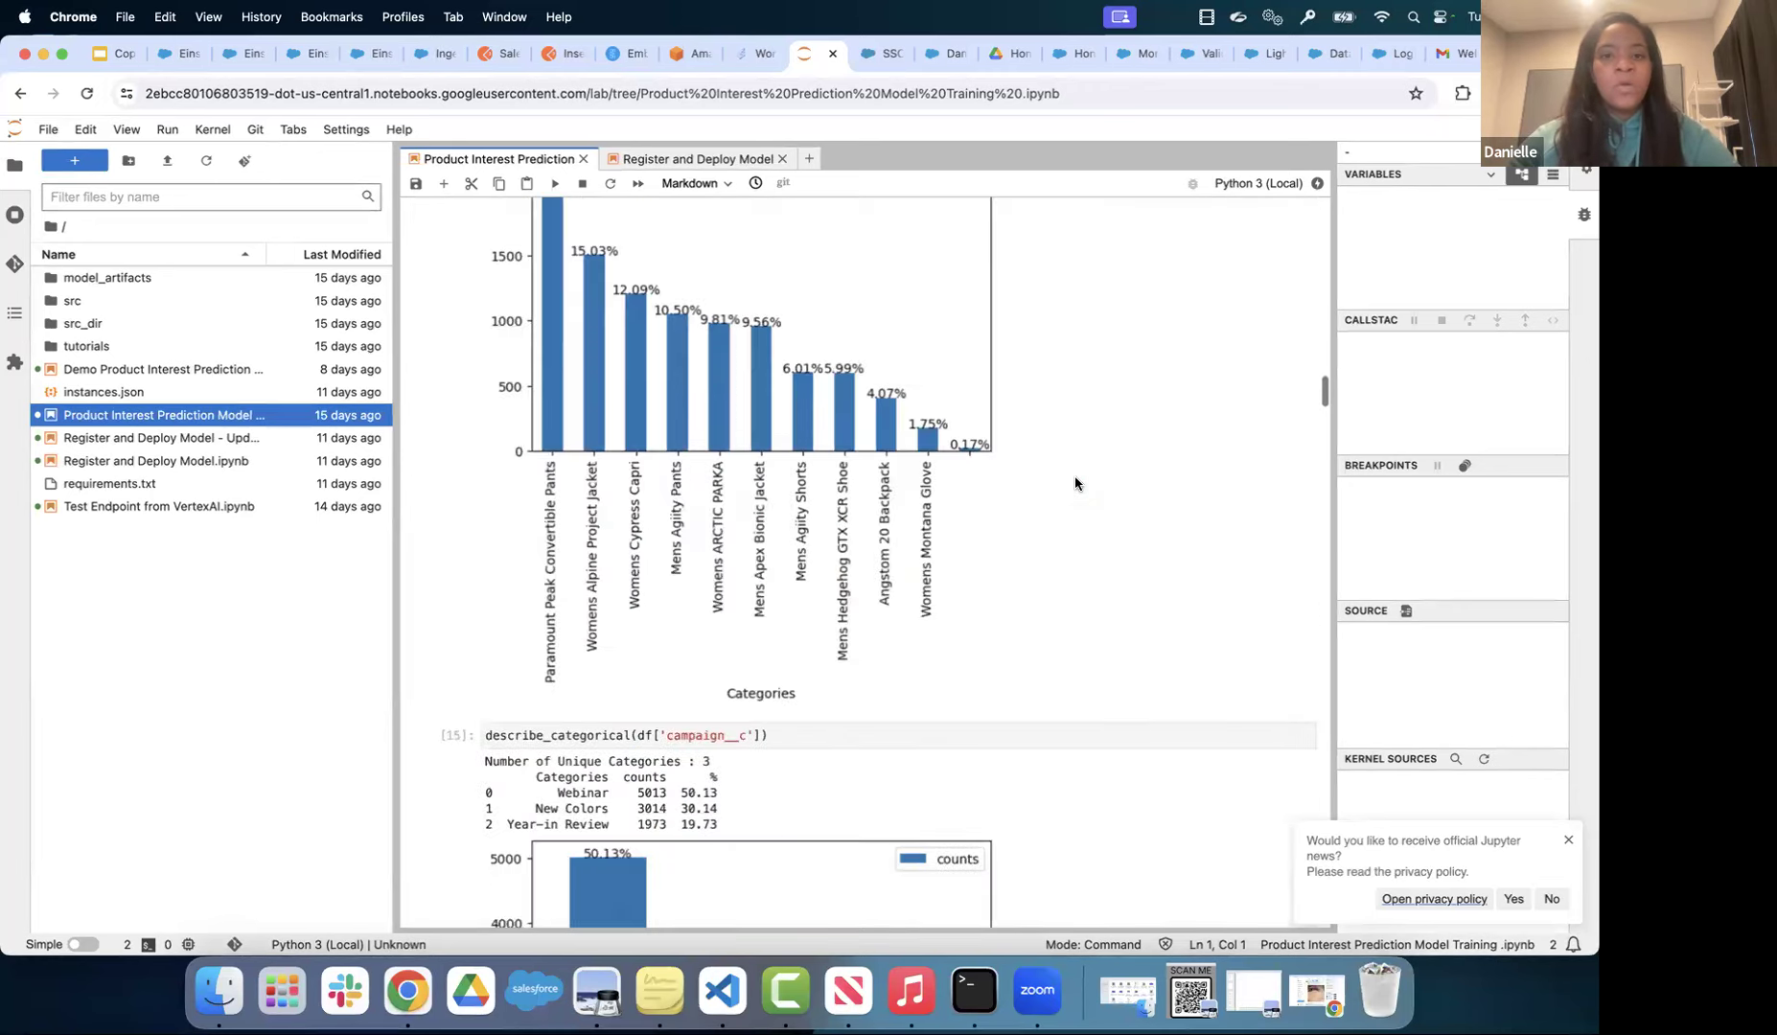
scroll(1075, 483, "down", 20)
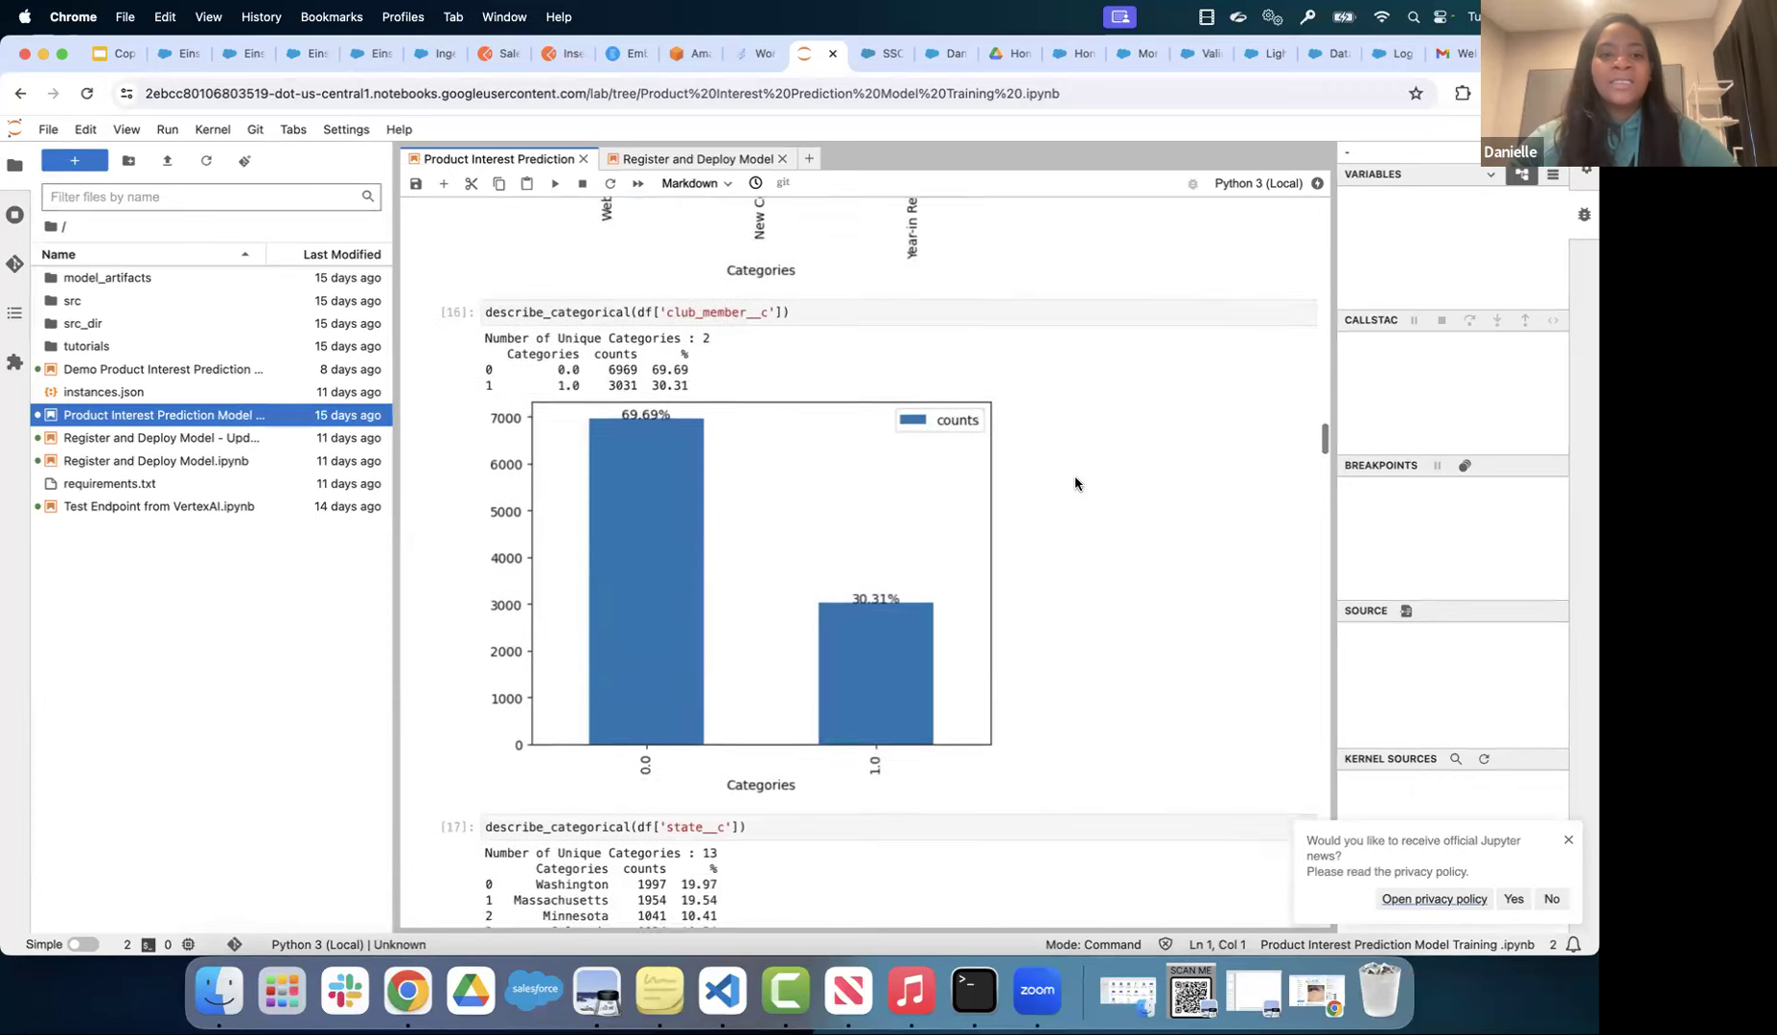
scroll(1075, 483, "down", 20)
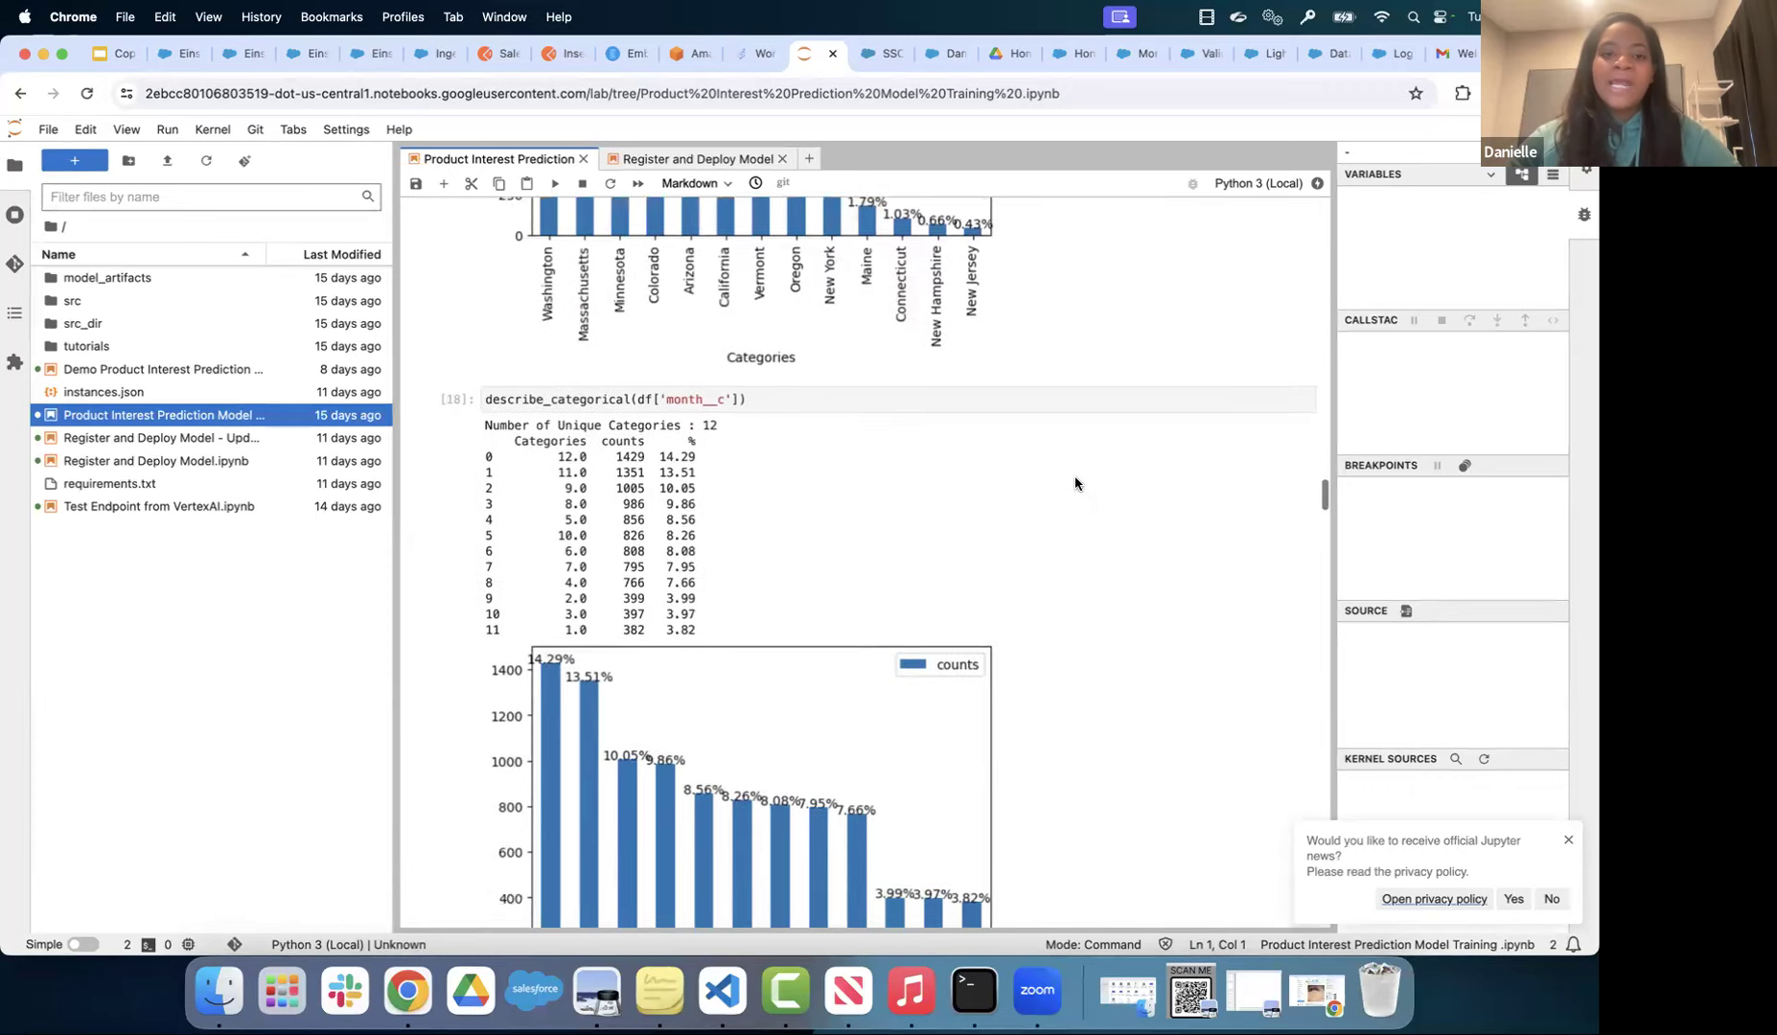
scroll(1075, 483, "down", 4)
scroll(1075, 483, "up", 2)
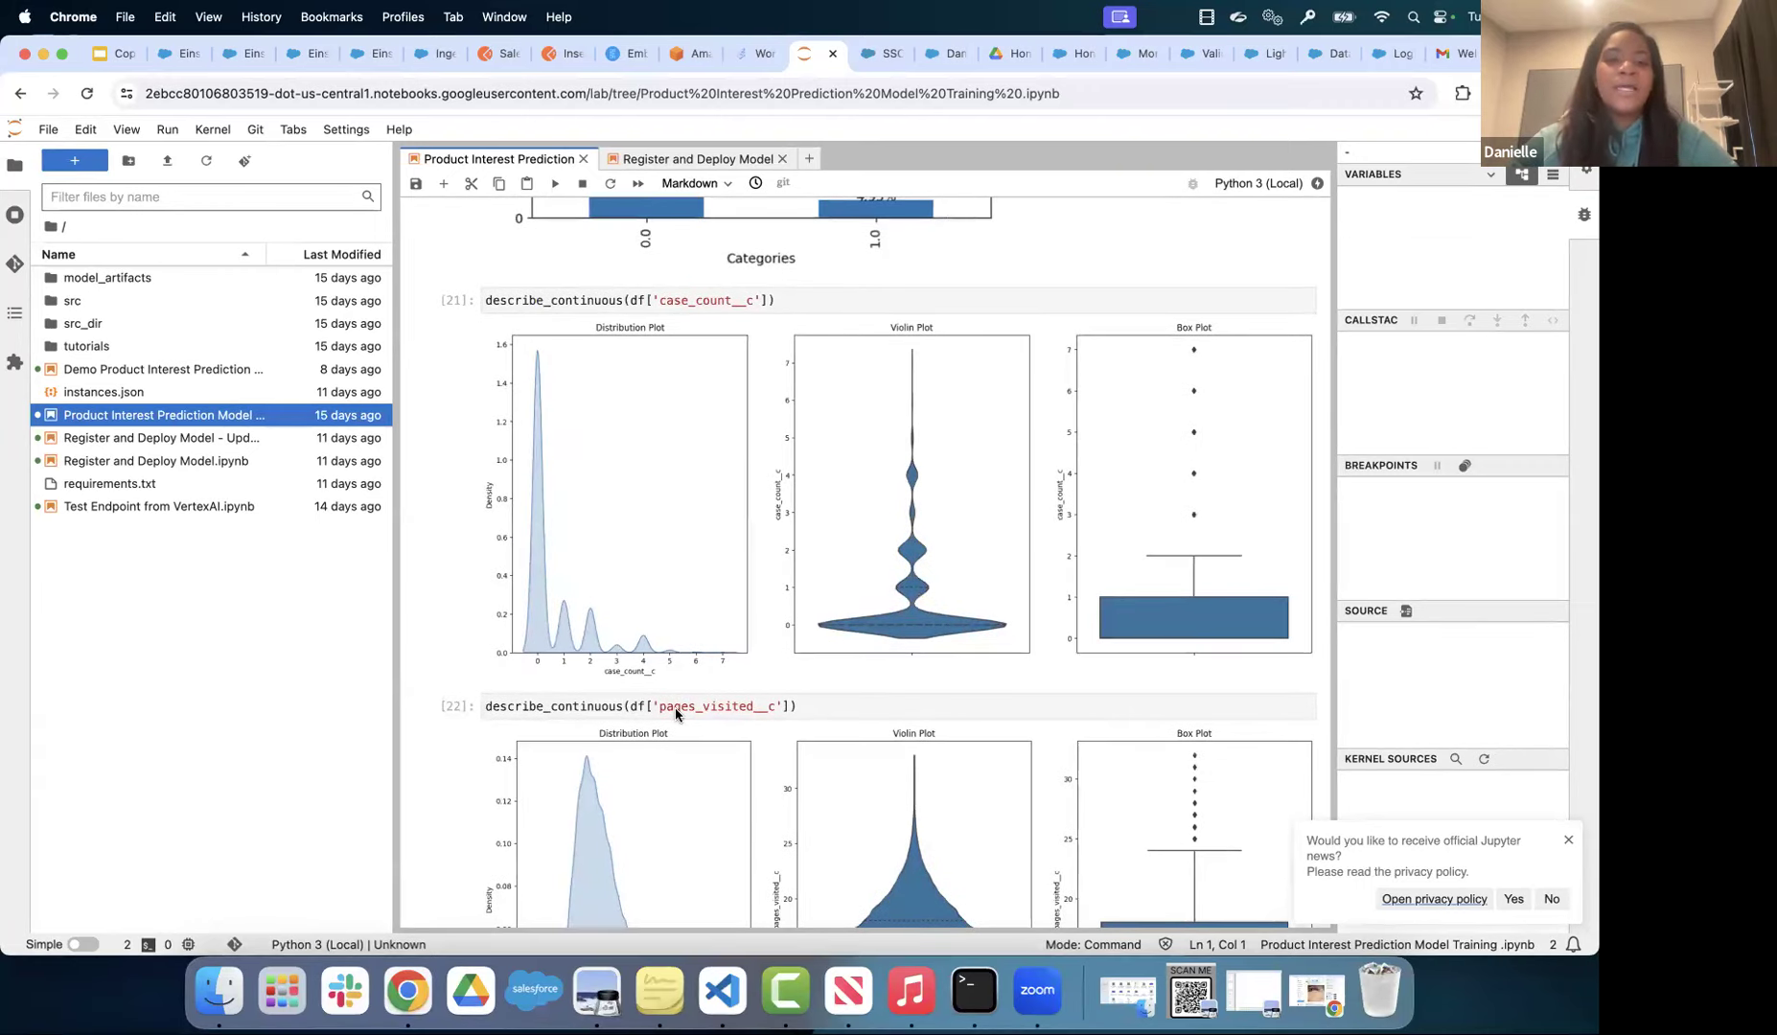
scroll(675, 708, "up", 10)
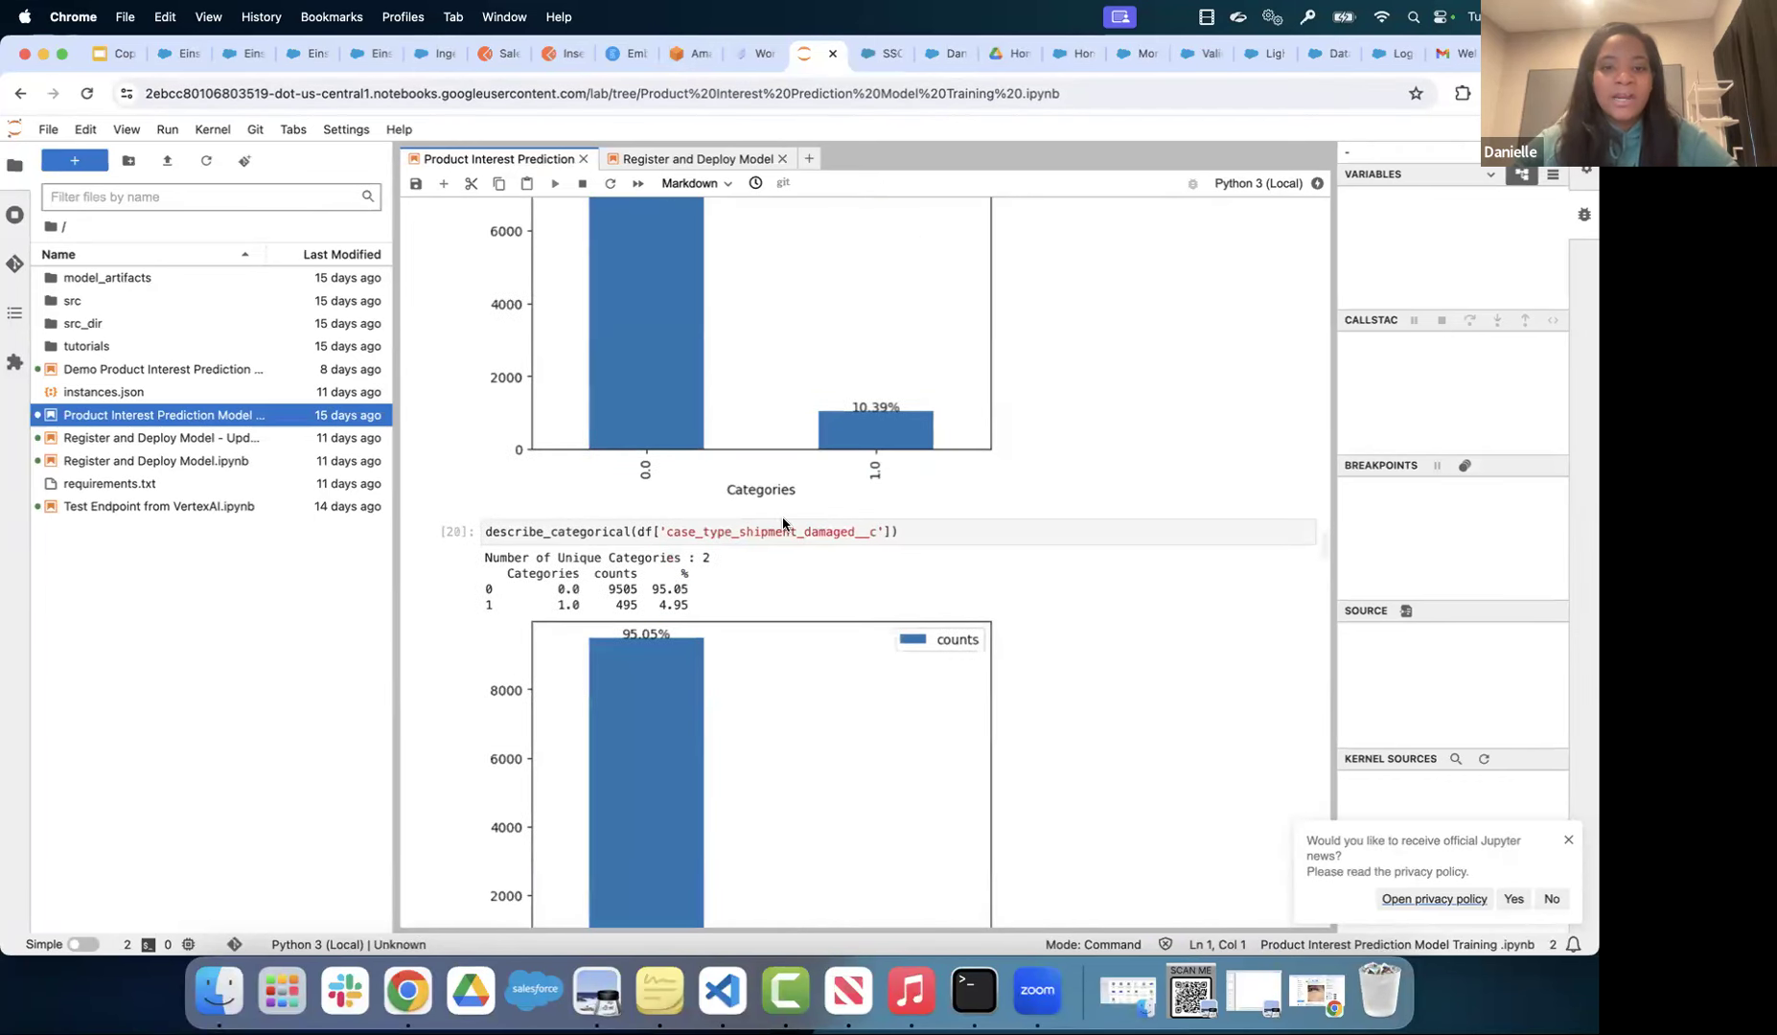
scroll(748, 575, "up", 8)
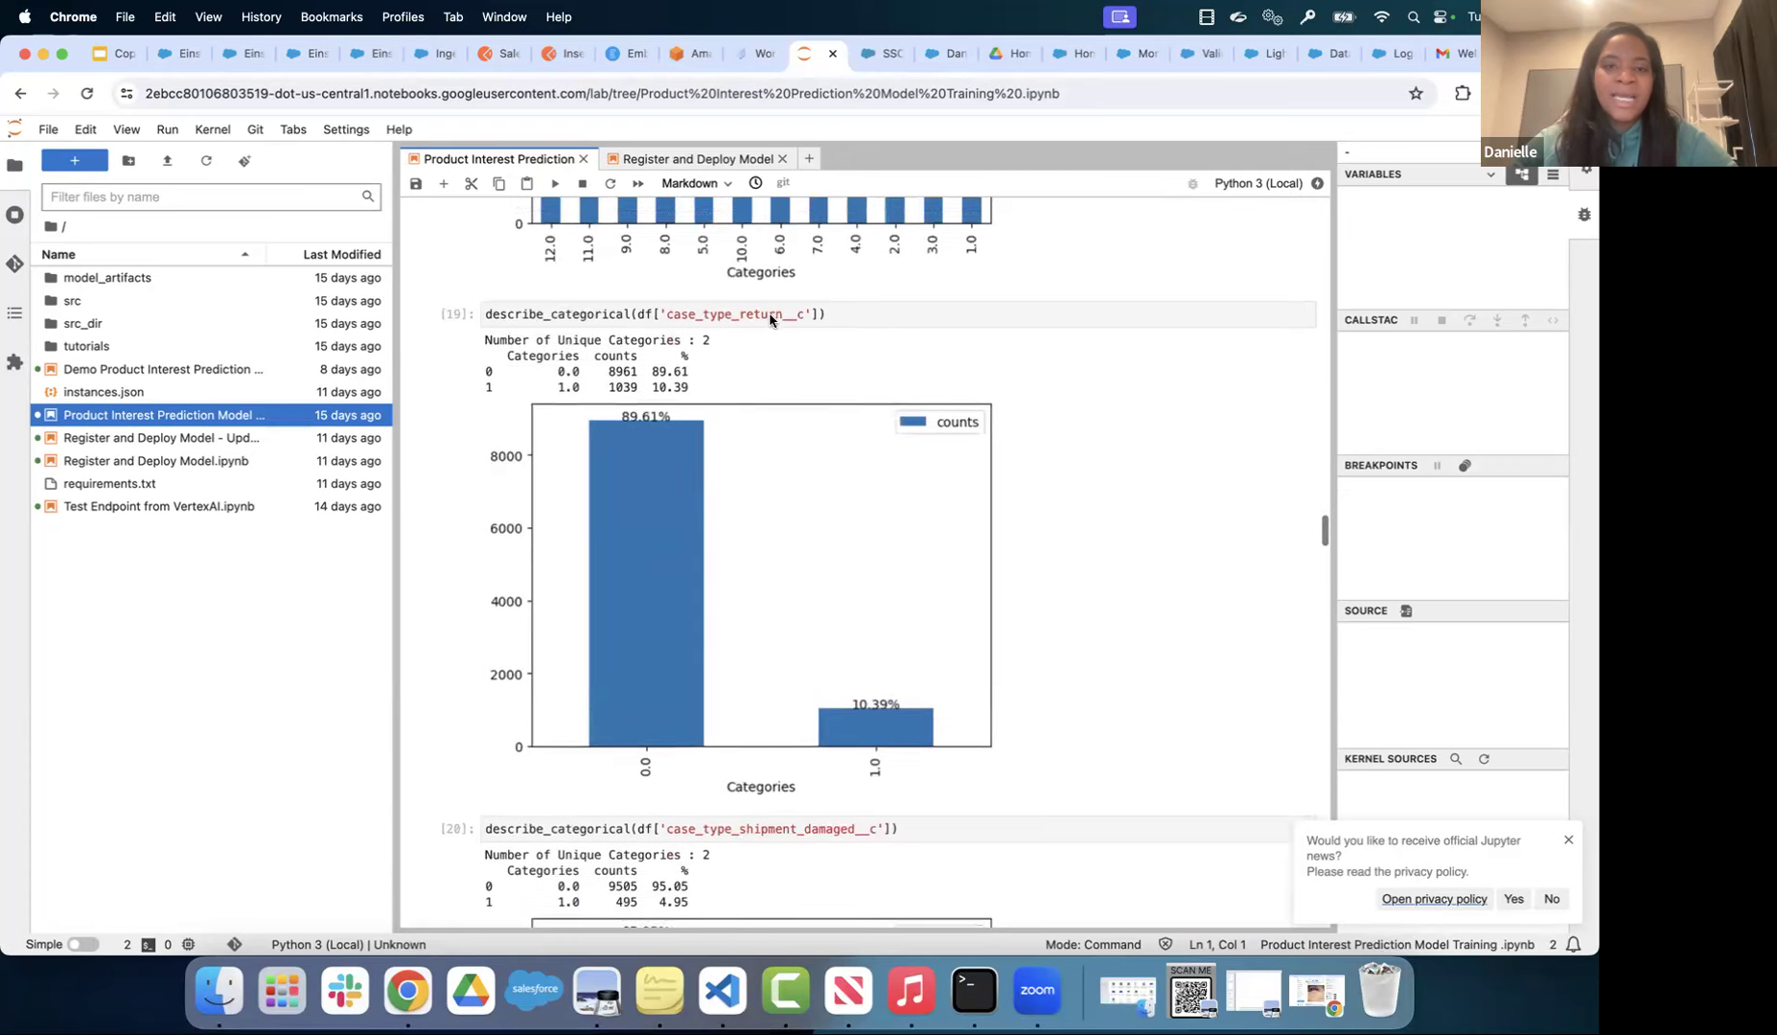
scroll(770, 320, "up", 15)
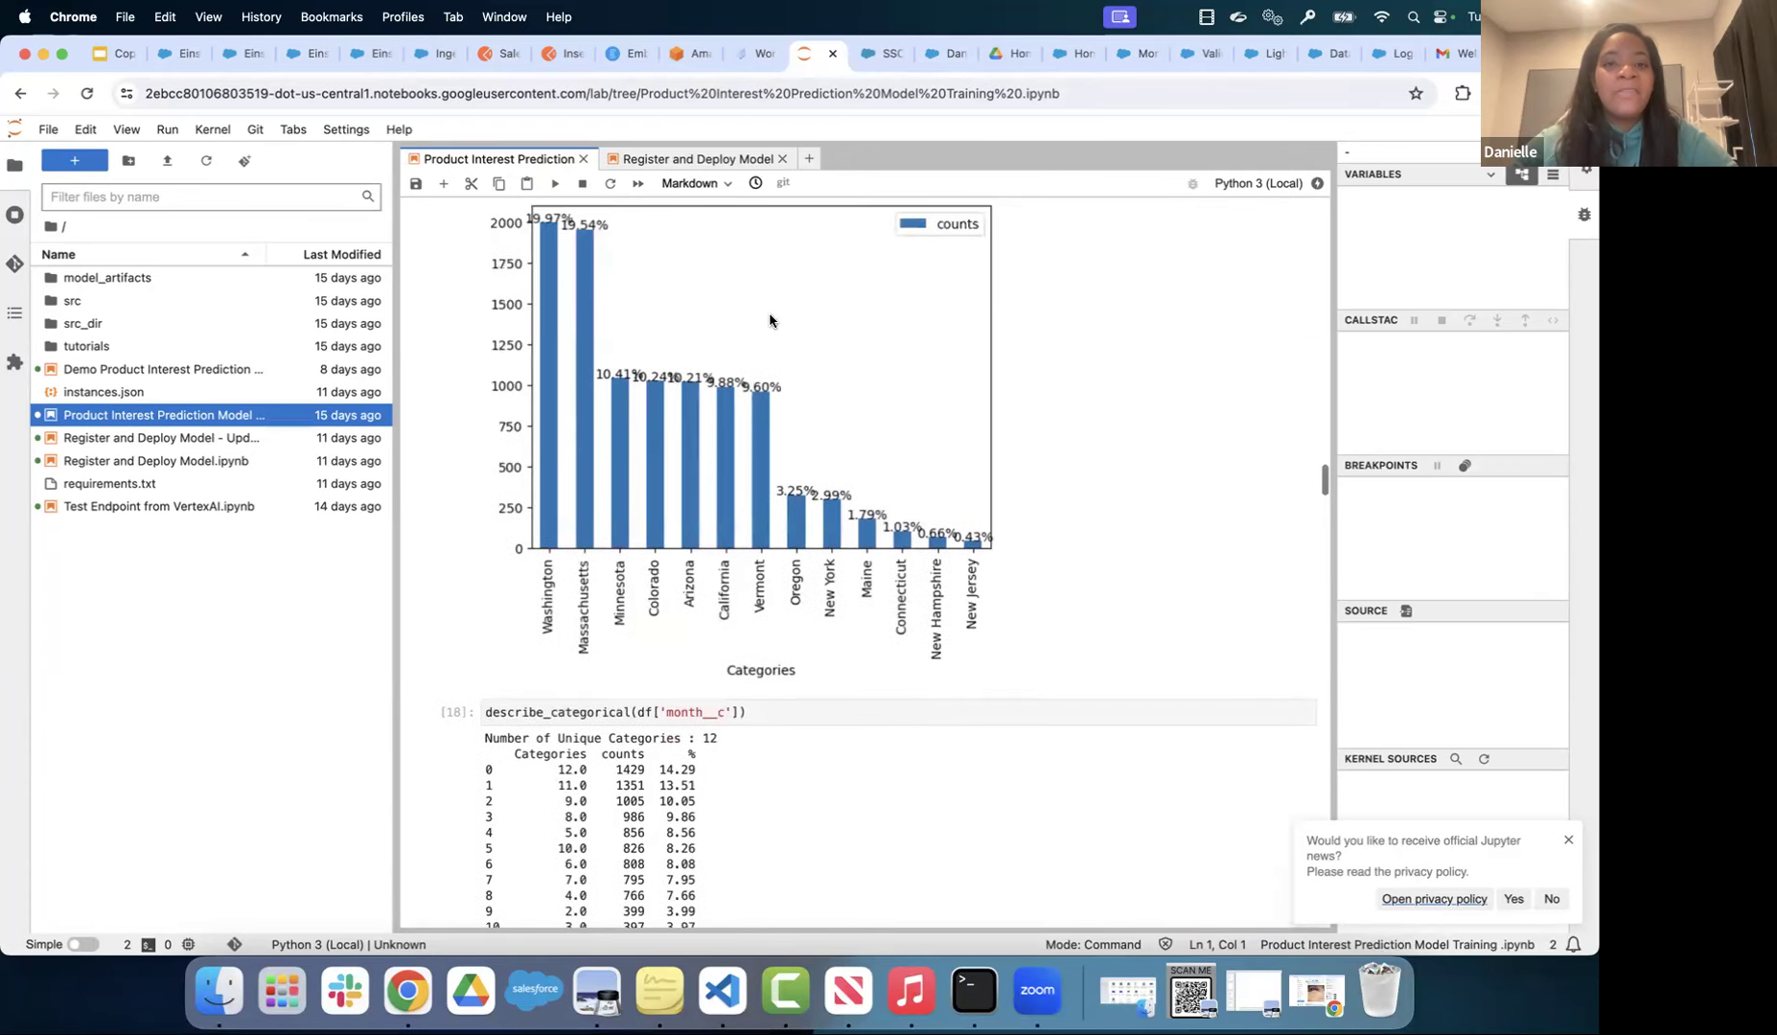
scroll(770, 320, "up", 20)
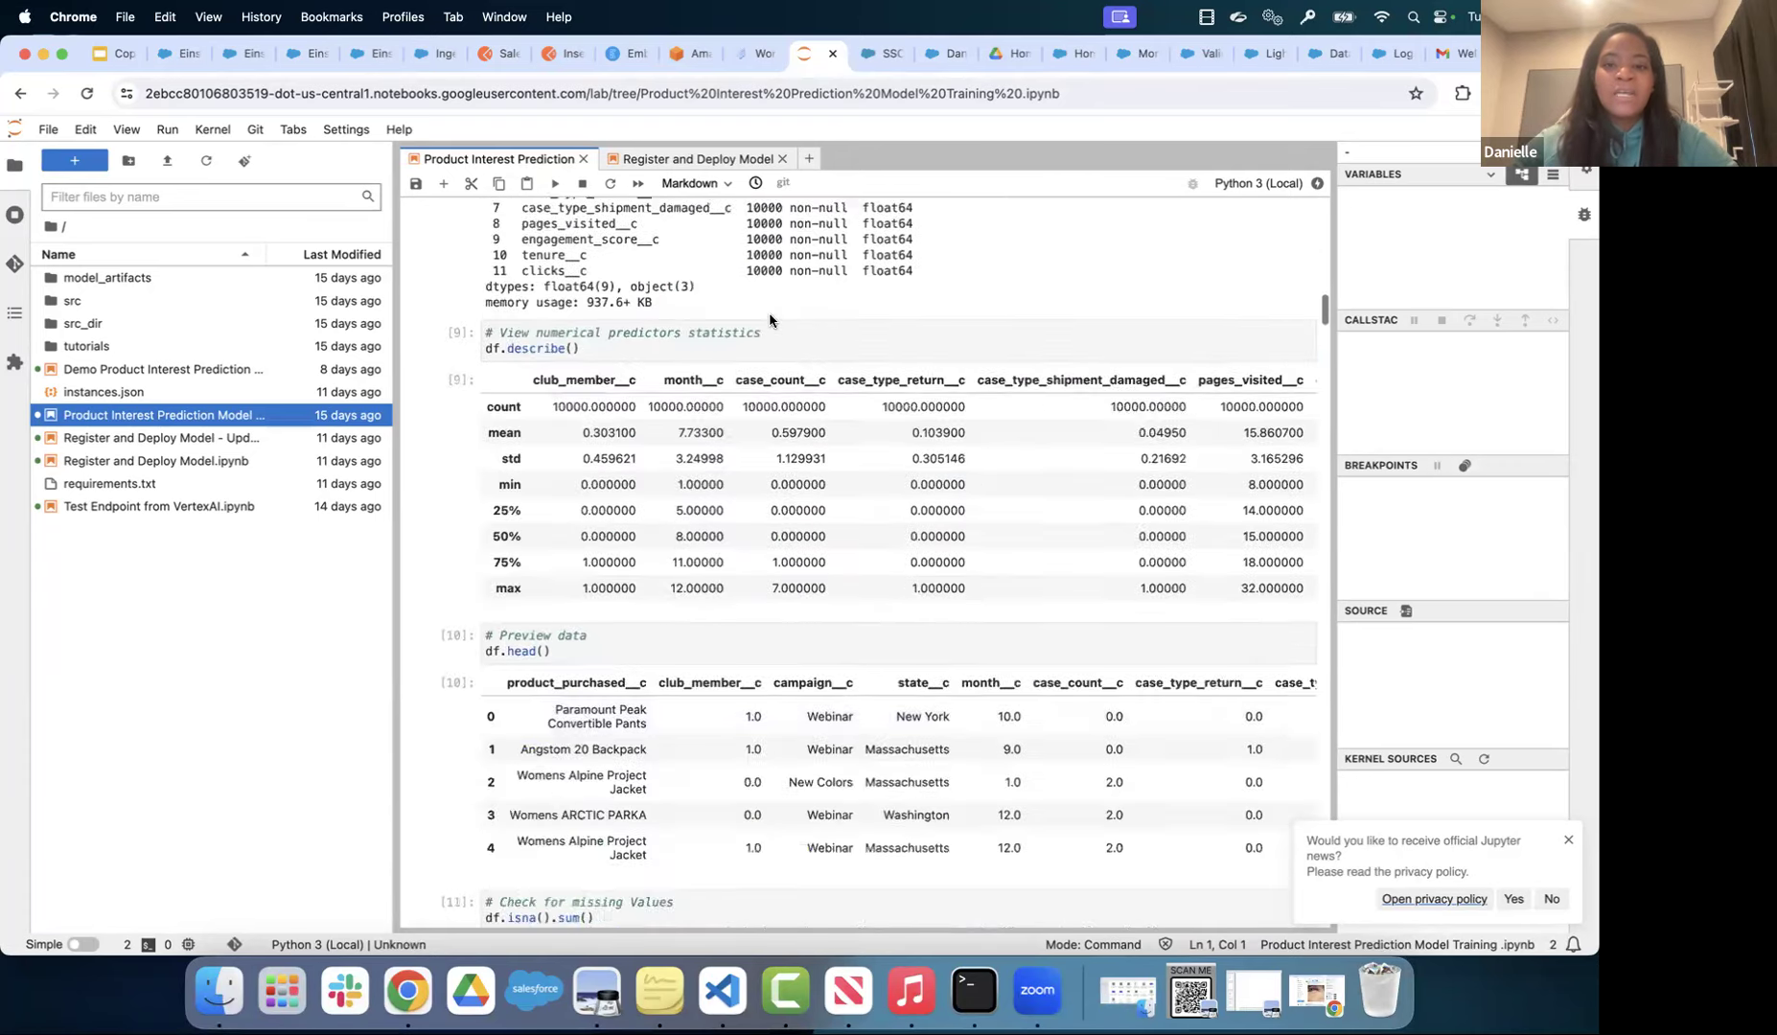
scroll(770, 320, "up", 2)
scroll(705, 307, "right", 10)
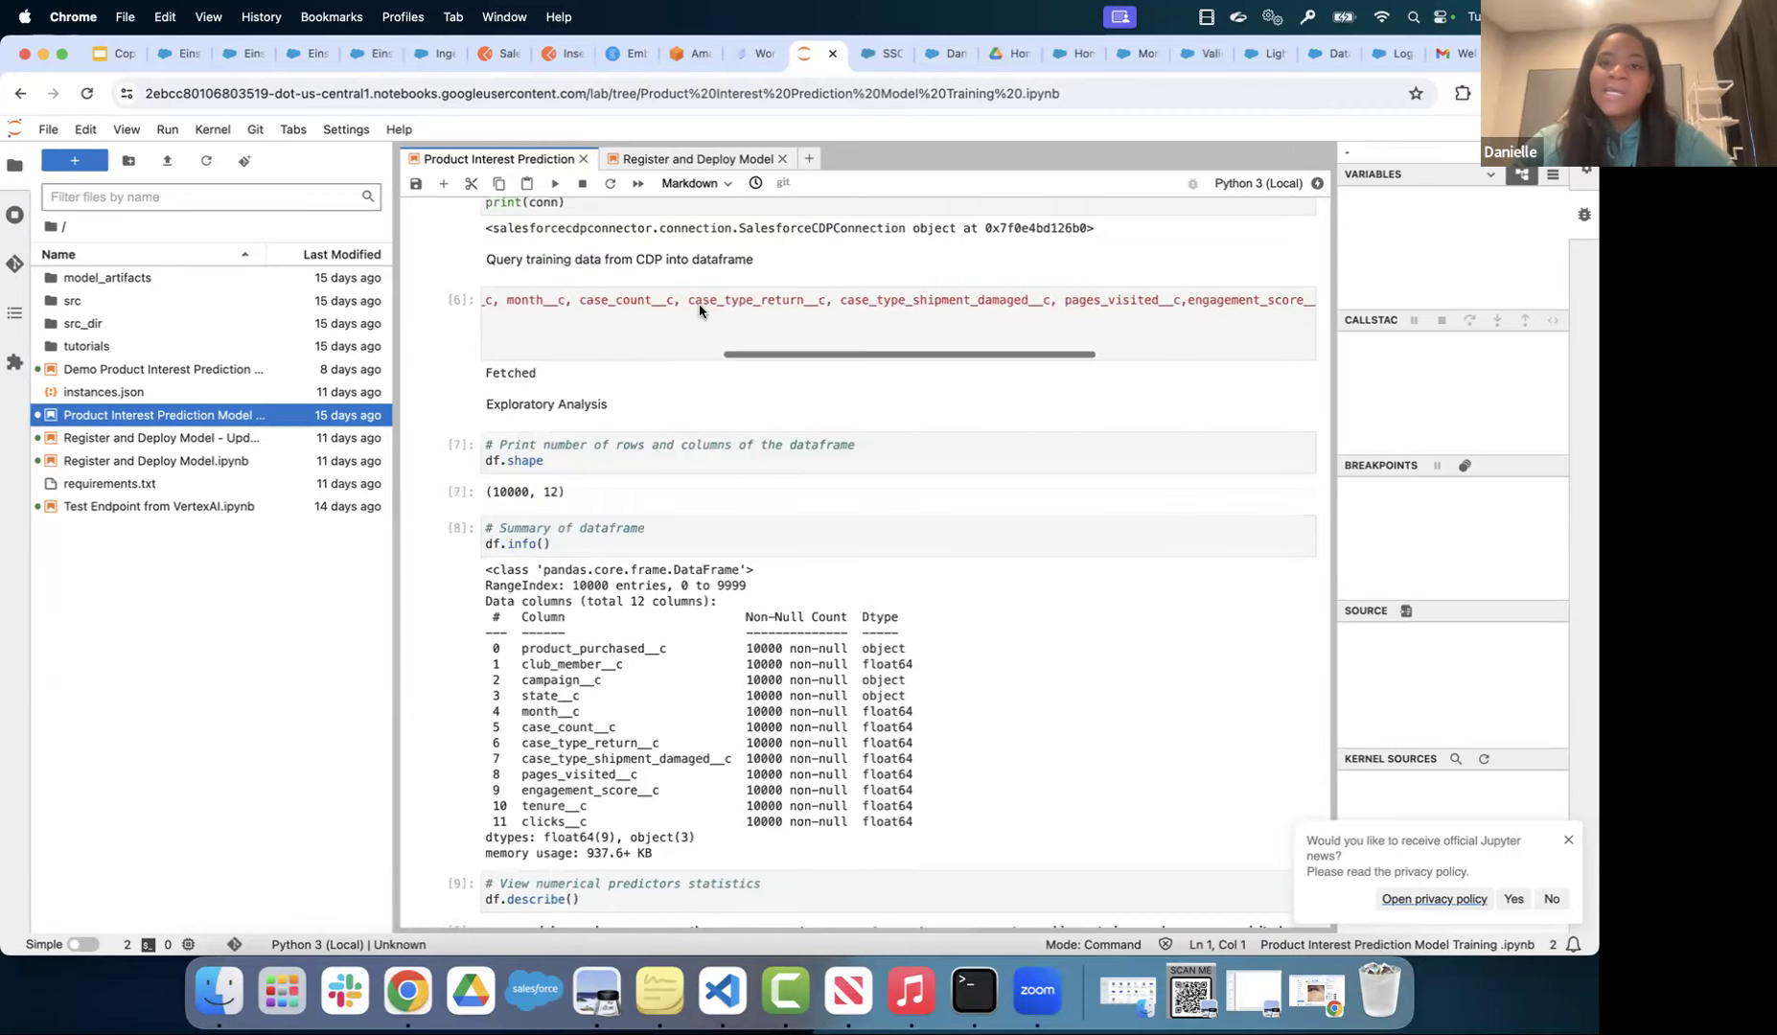
scroll(700, 309, "right", 5)
scroll(747, 309, "left", 20)
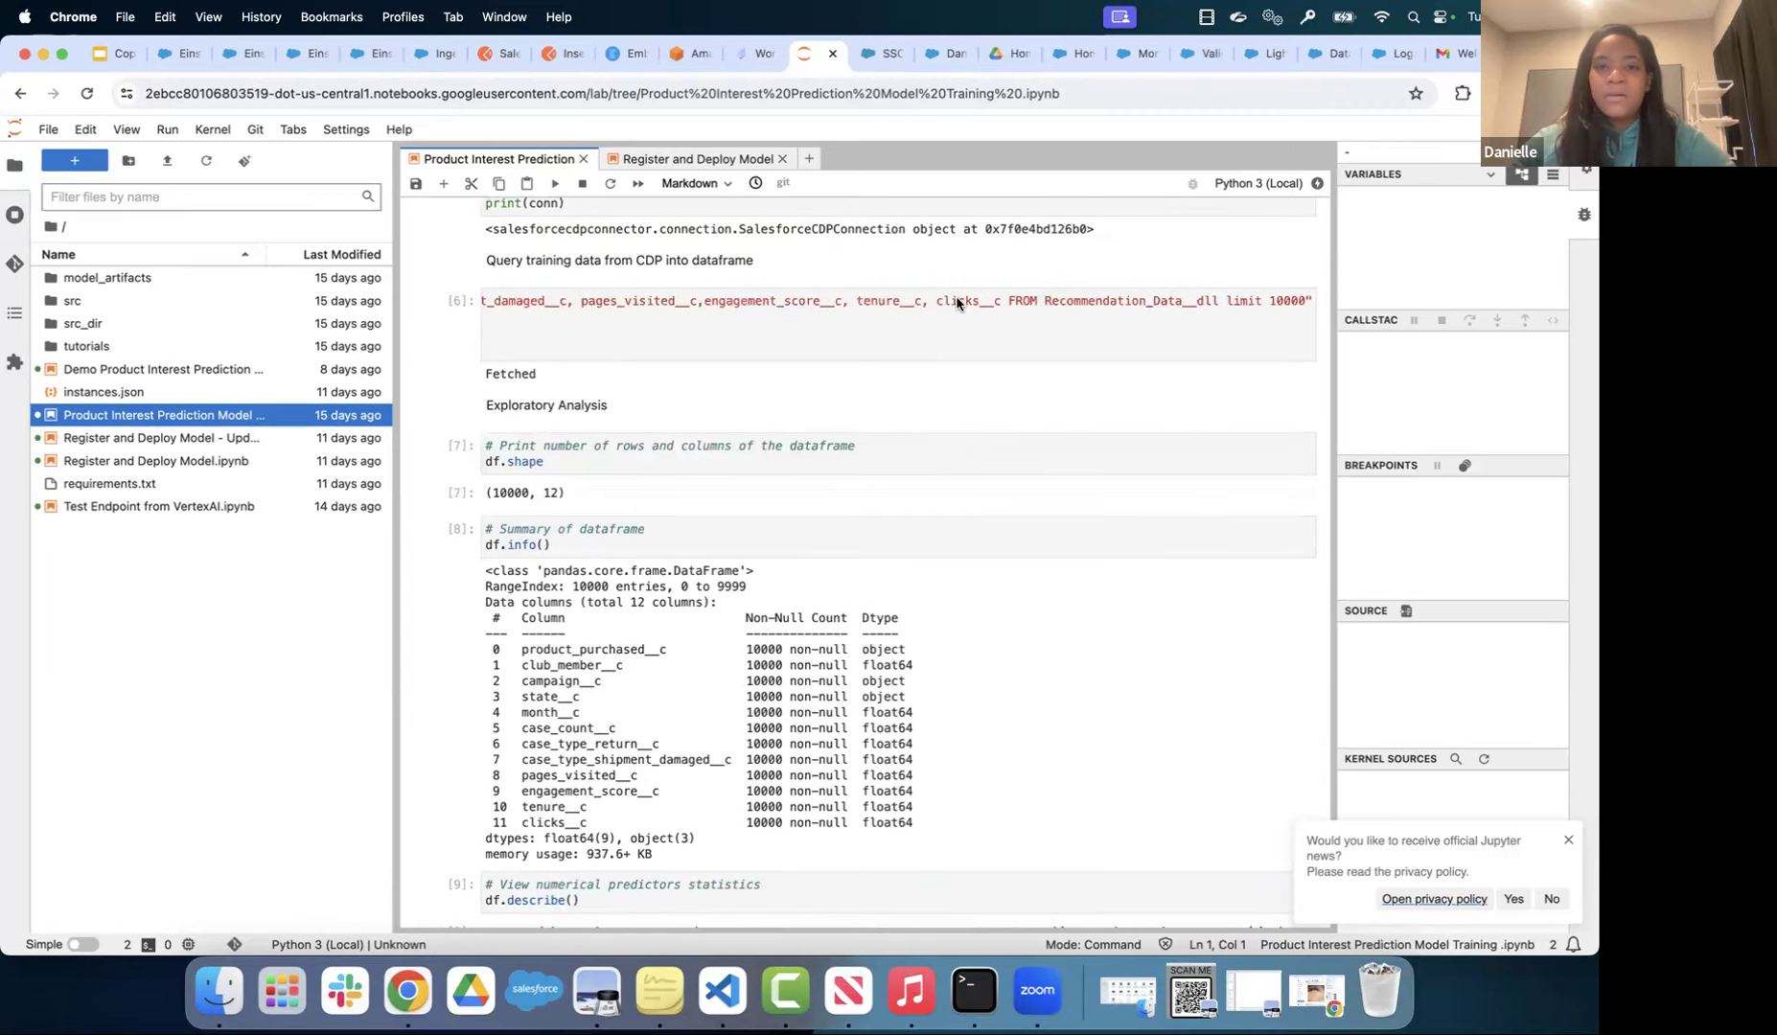
scroll(753, 466, "down", 6)
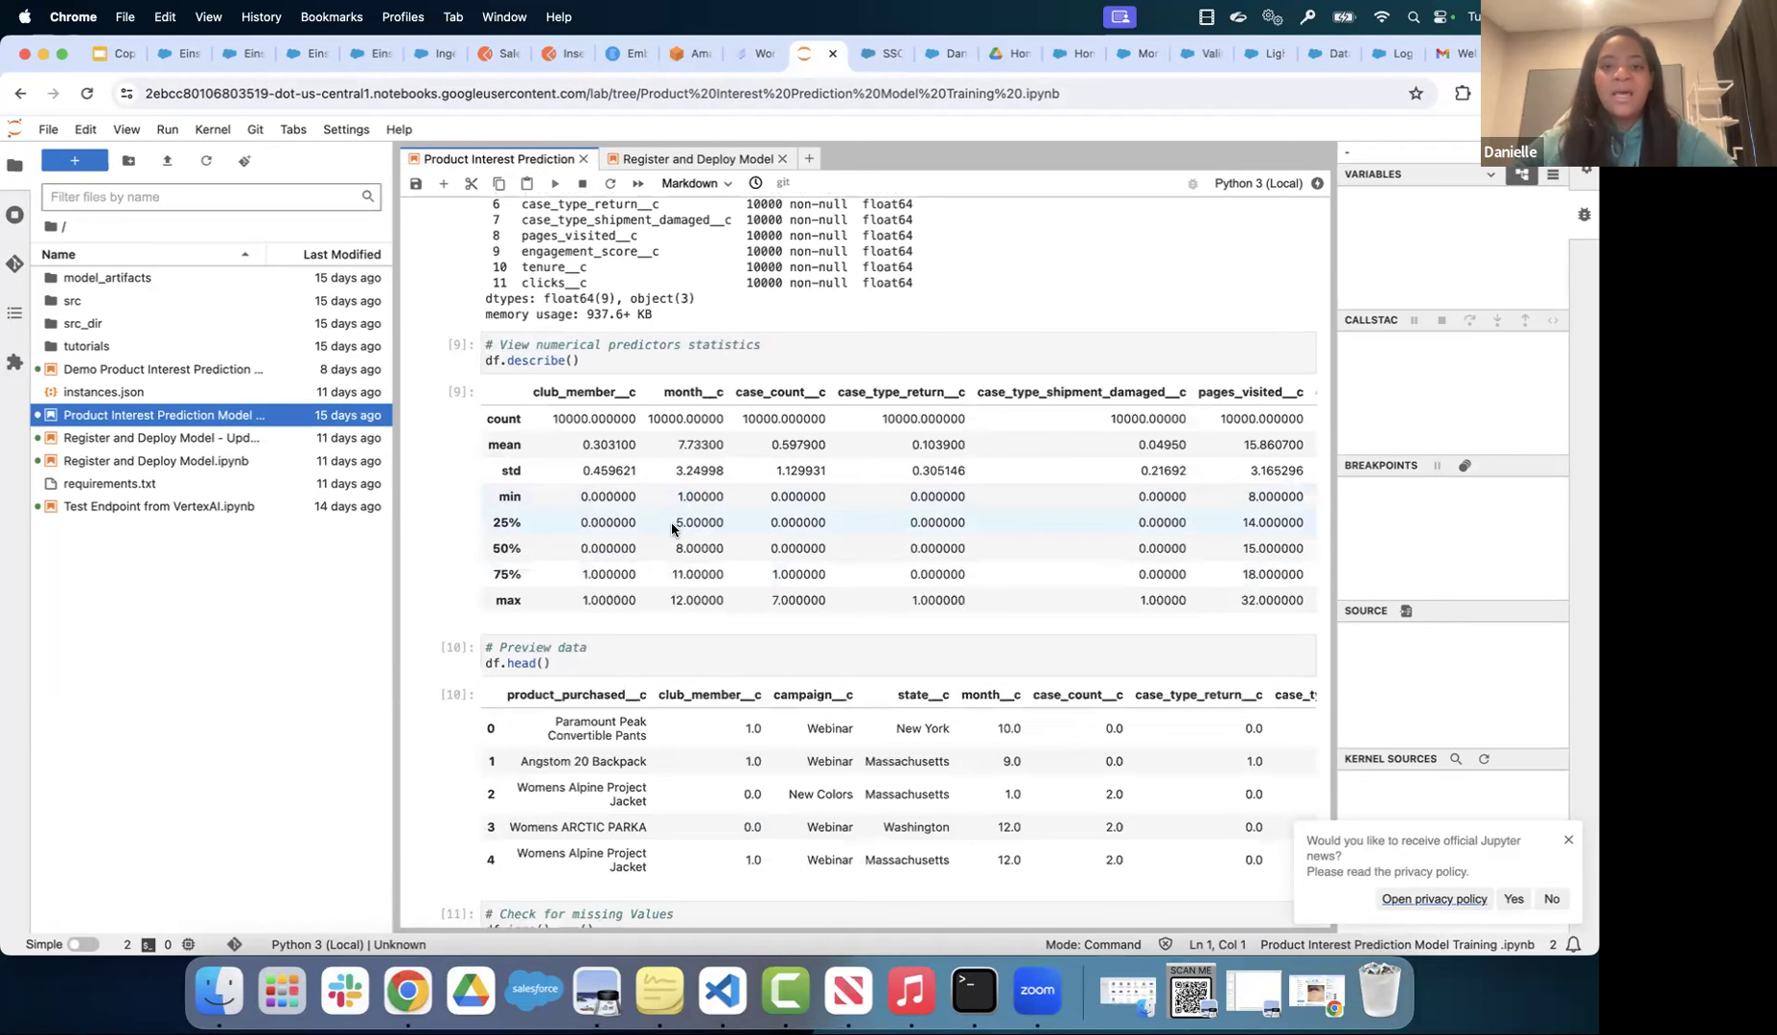
scroll(671, 522, "down", 5)
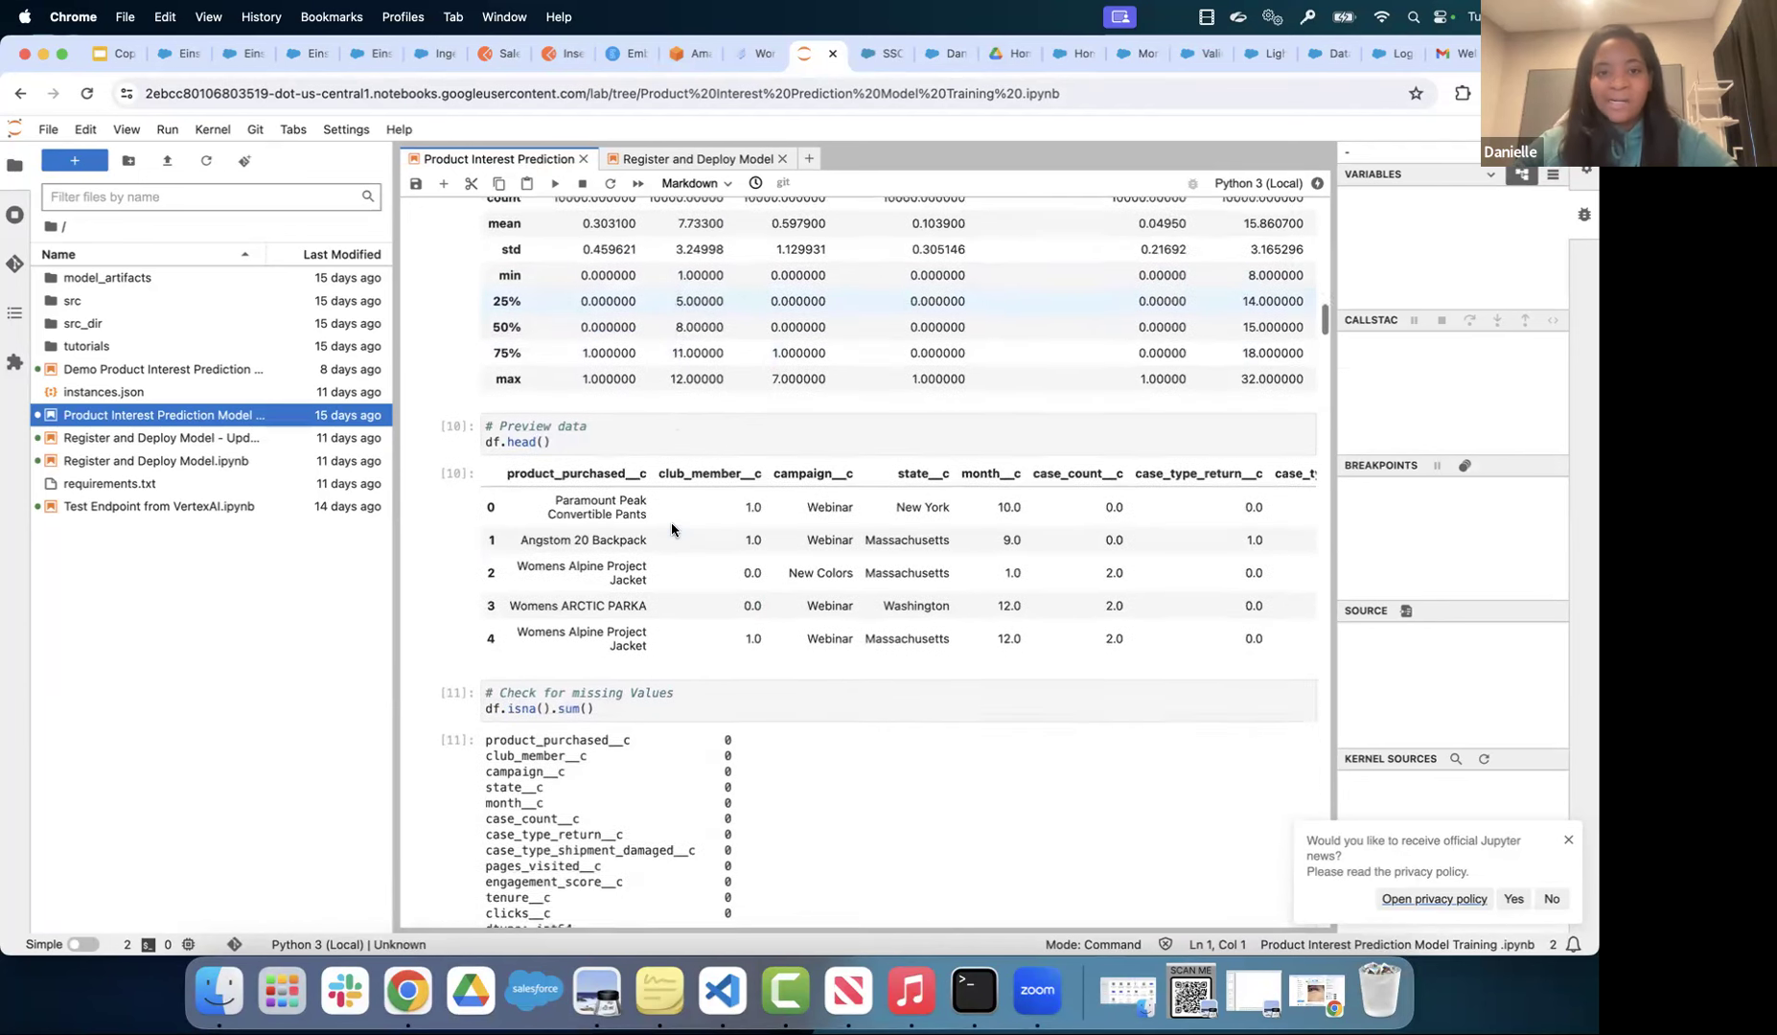
scroll(671, 525, "down", 8)
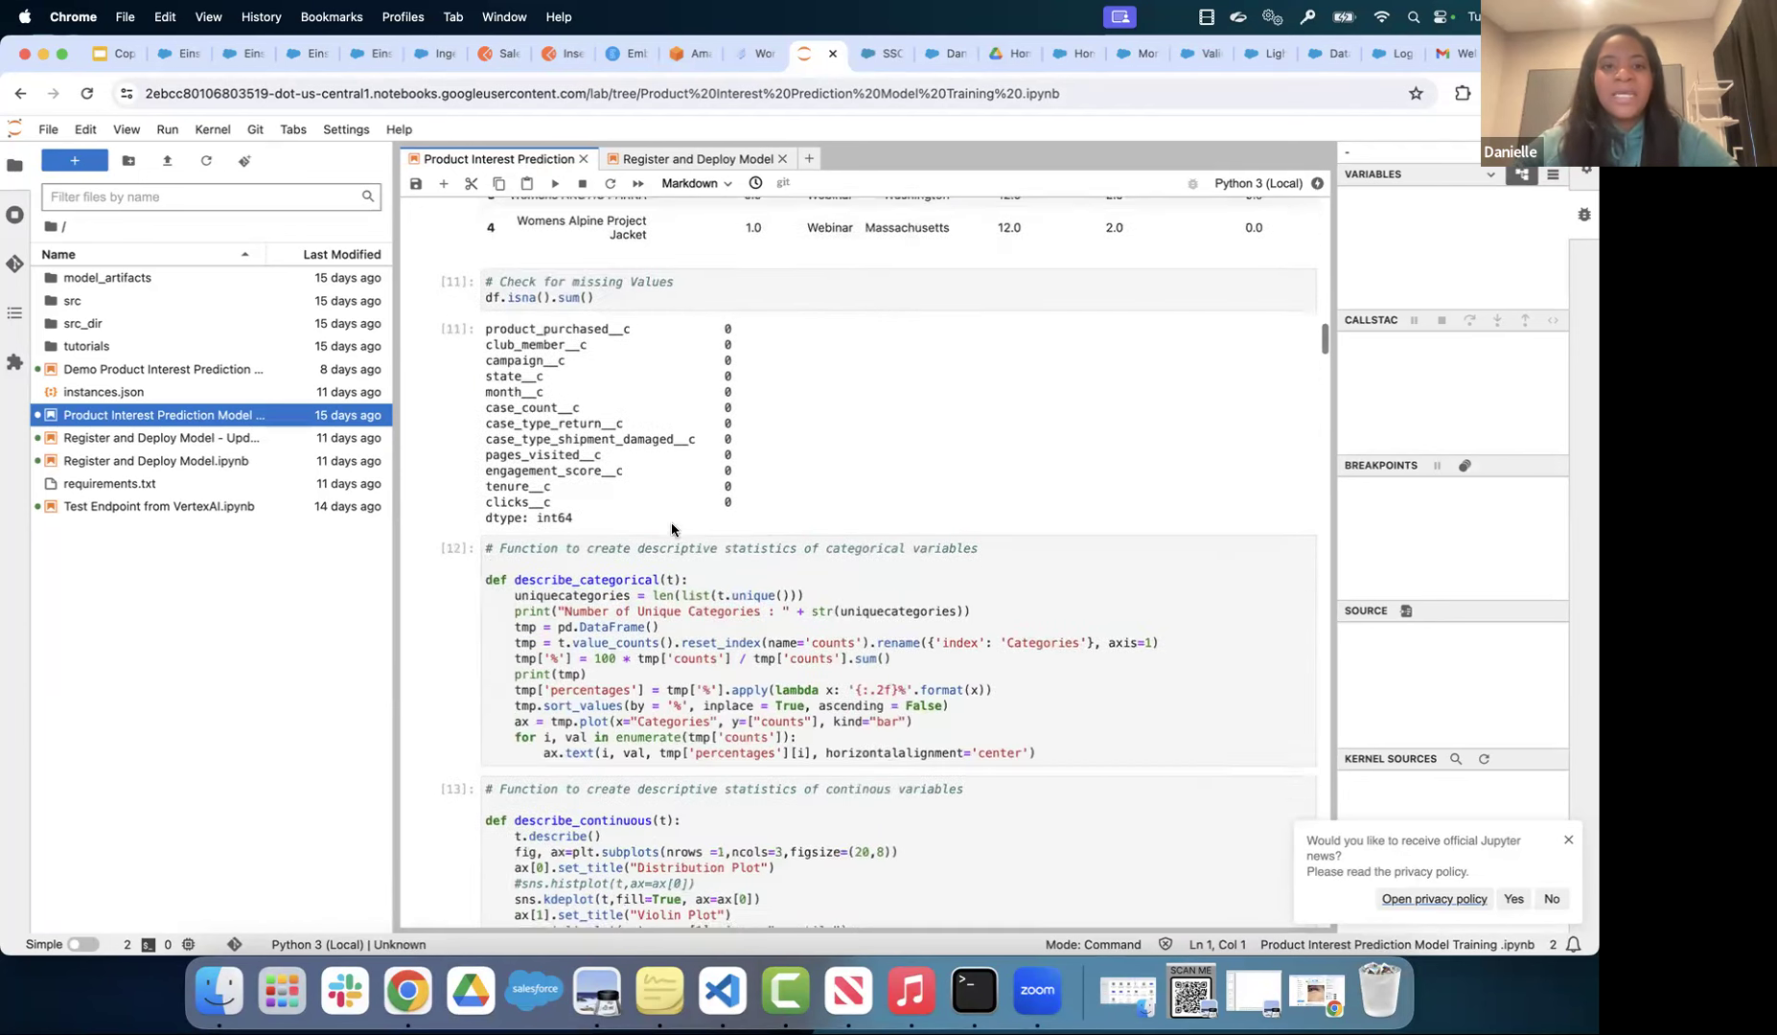
scroll(671, 527, "down", 20)
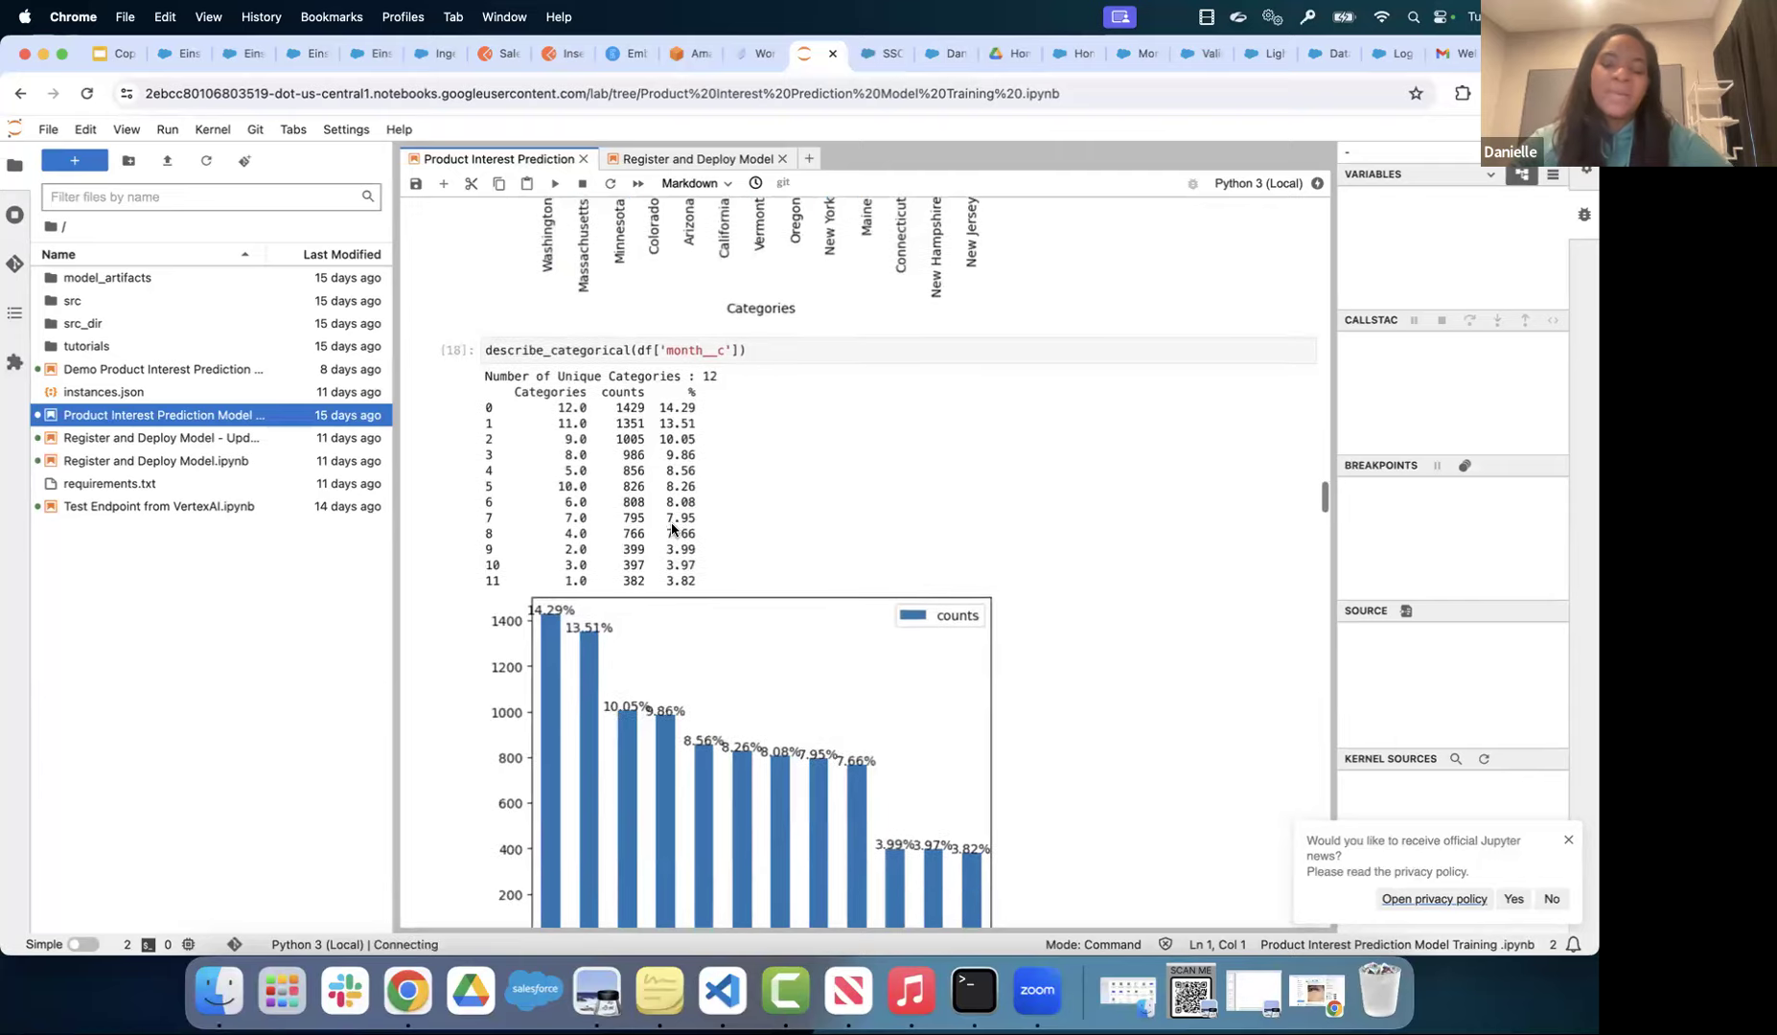
scroll(671, 529, "down", 15)
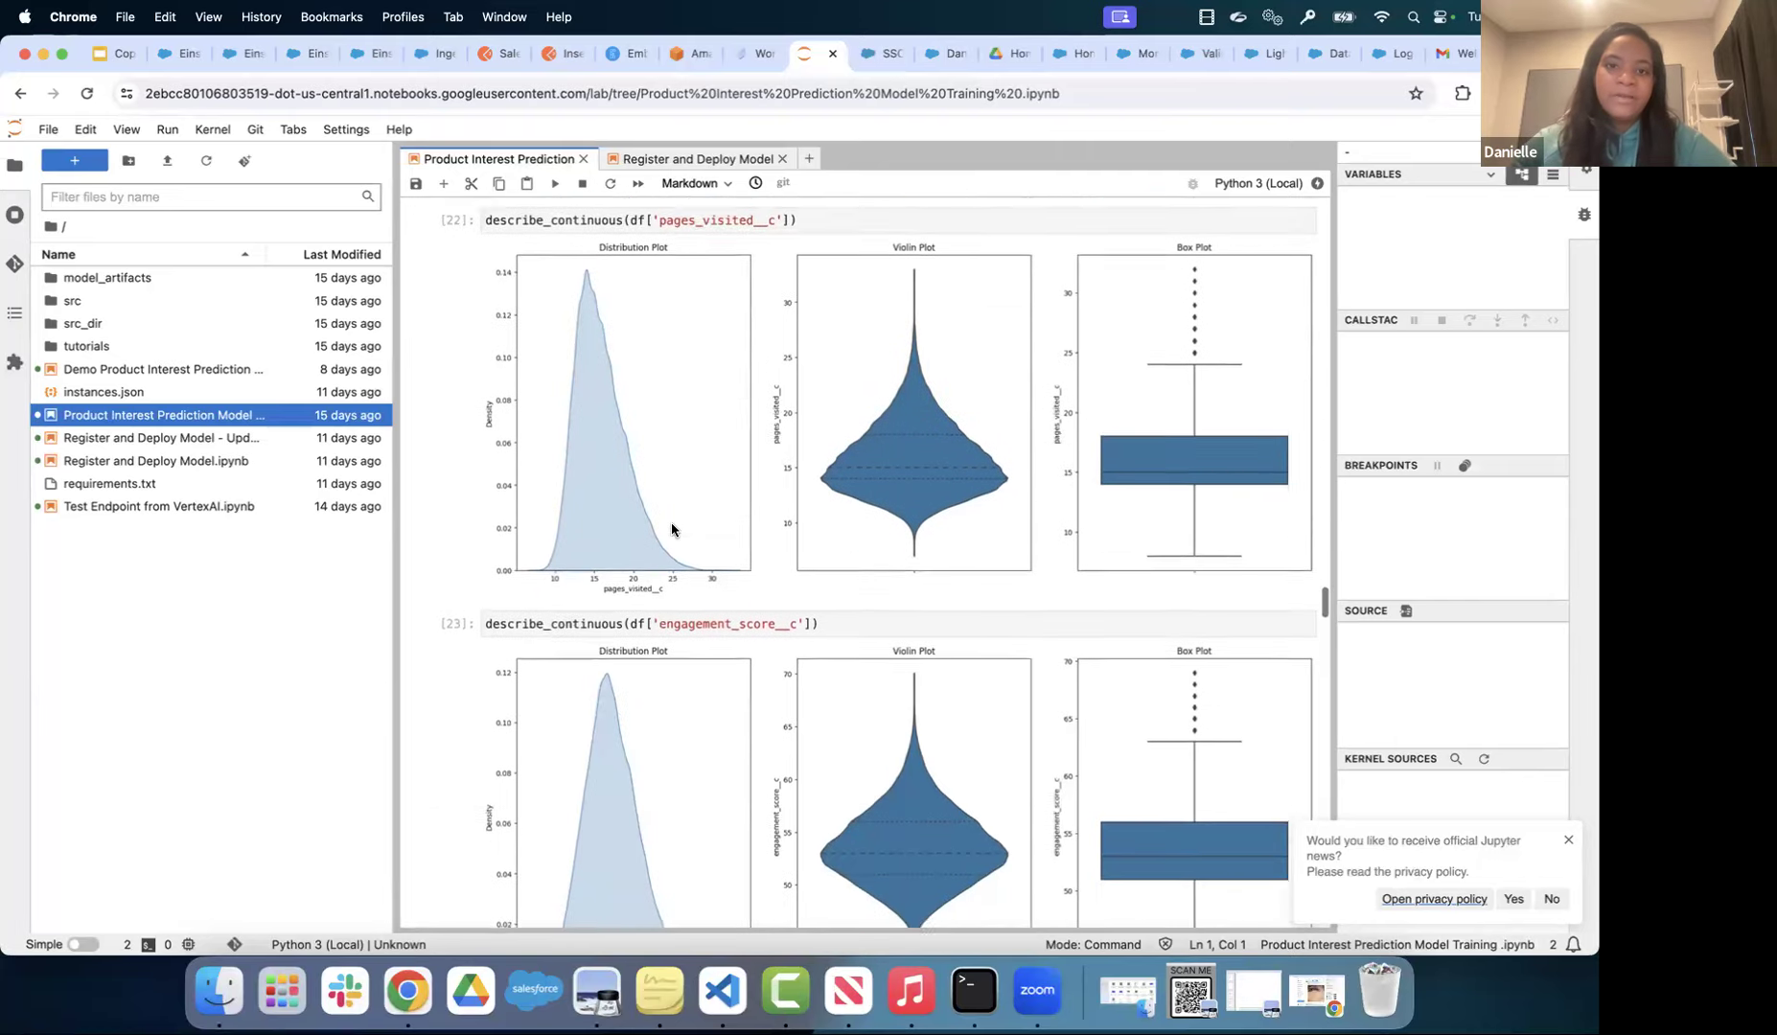
scroll(671, 524, "down", 20)
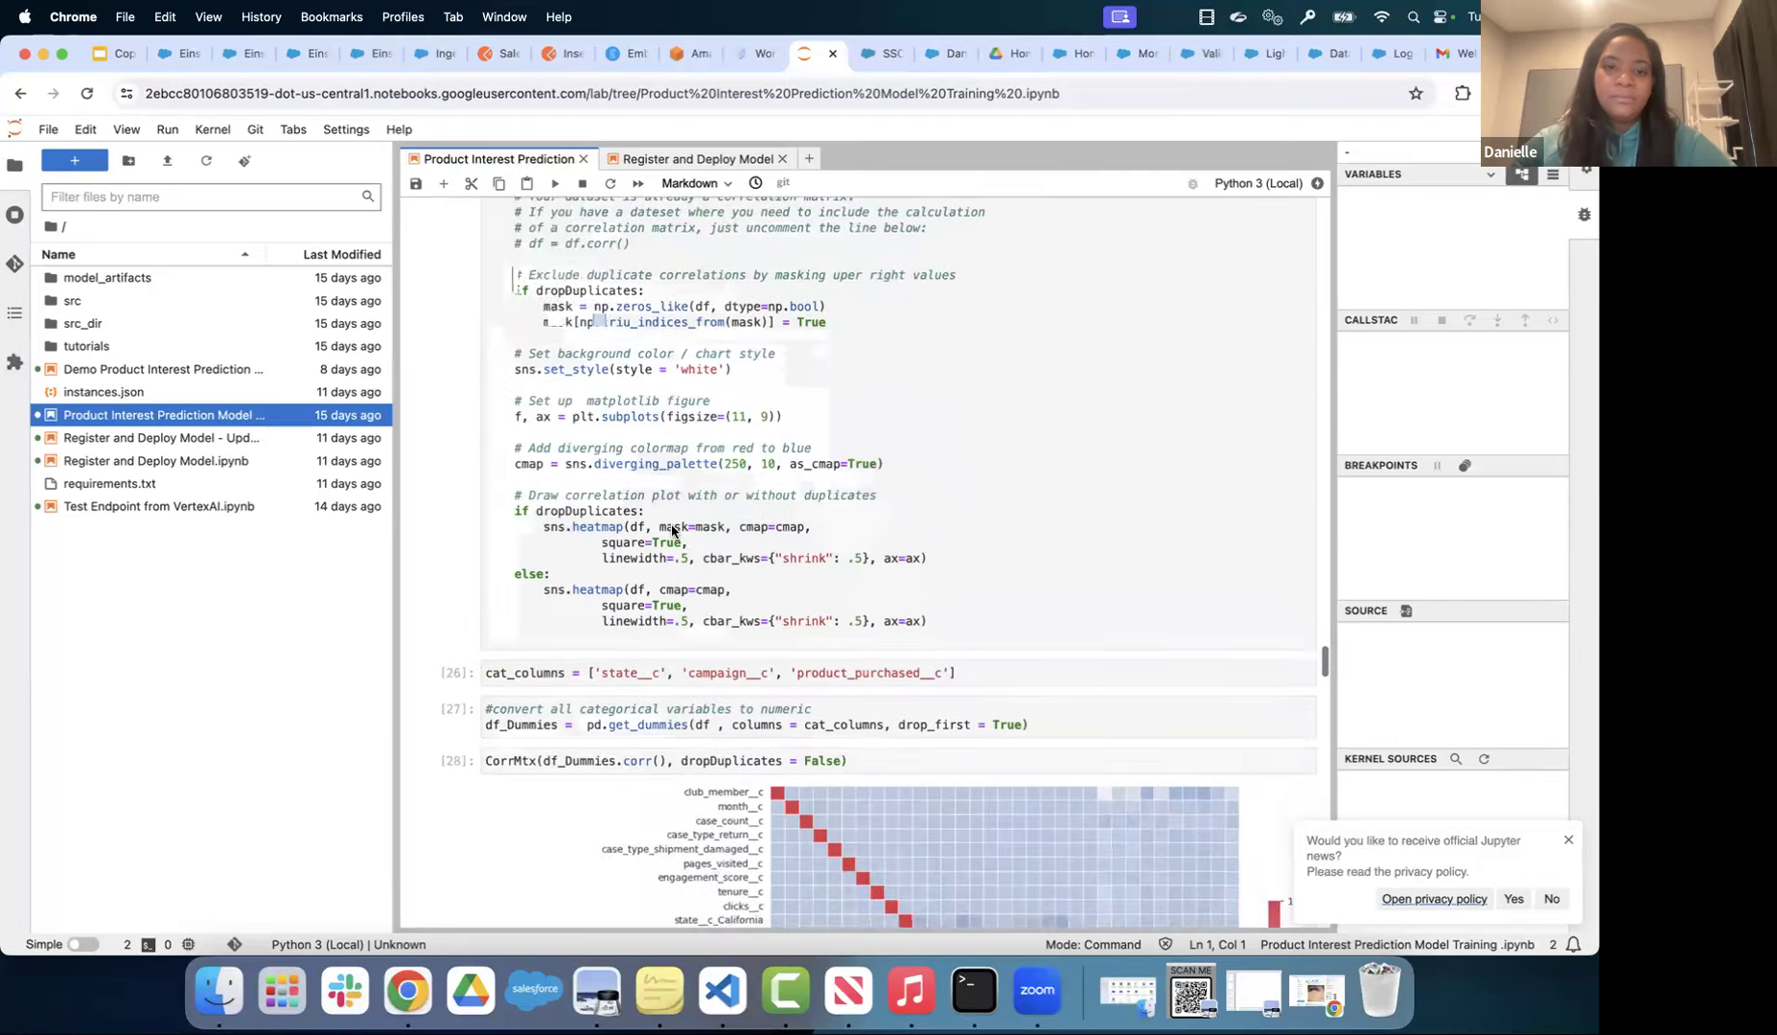
scroll(670, 527, "down", 20)
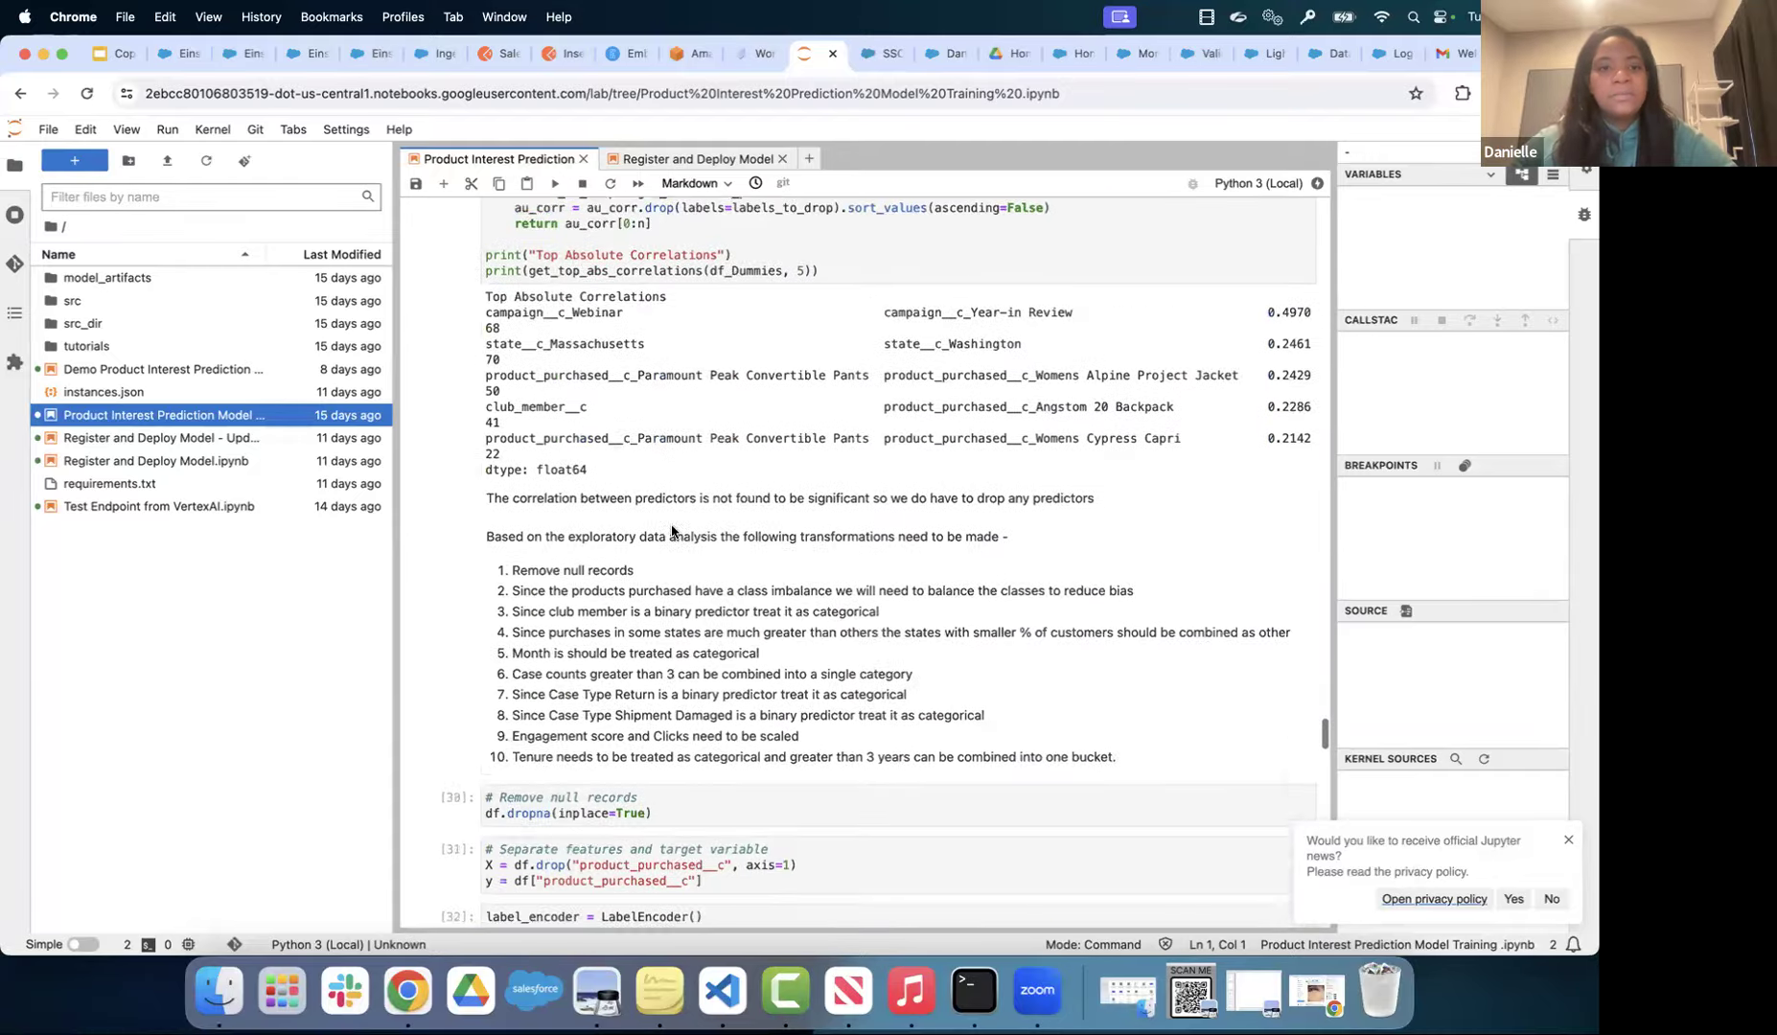
- Switch to the Register and Deploy Model notebook and scroll through its cells to cell [11]
left_click(720, 165)
scroll(578, 497, "down", 5)
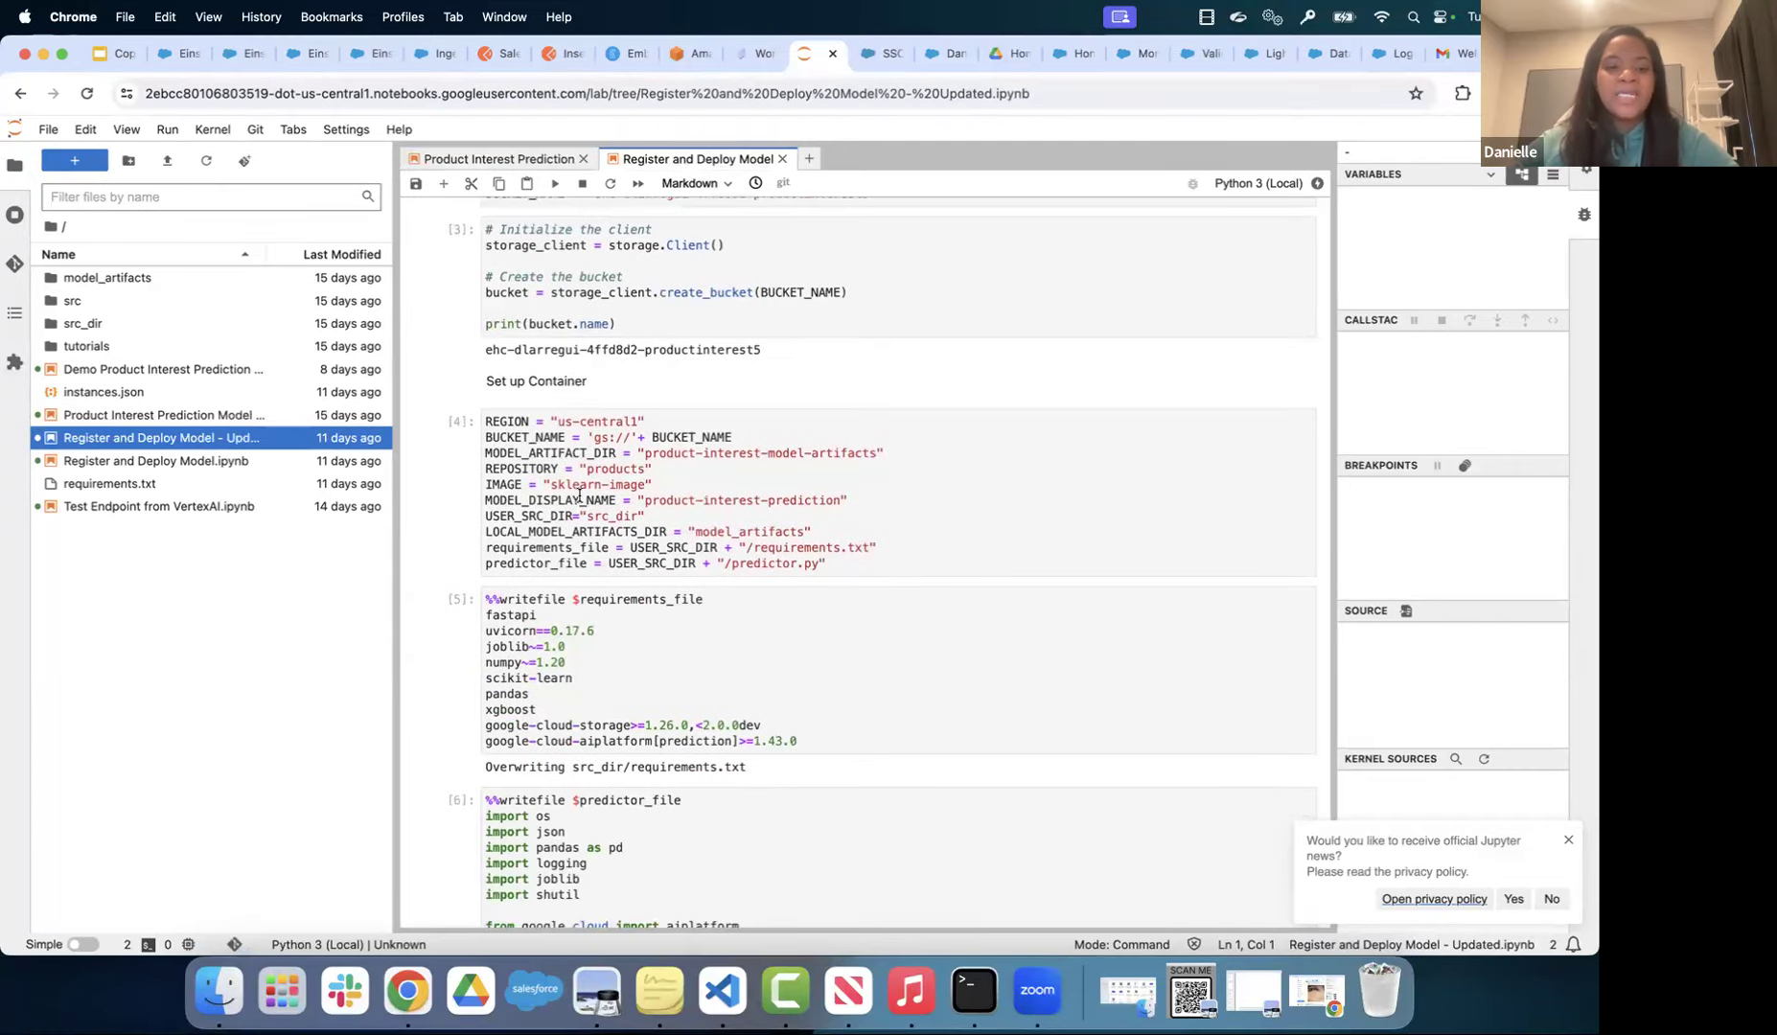
scroll(579, 496, "down", 20)
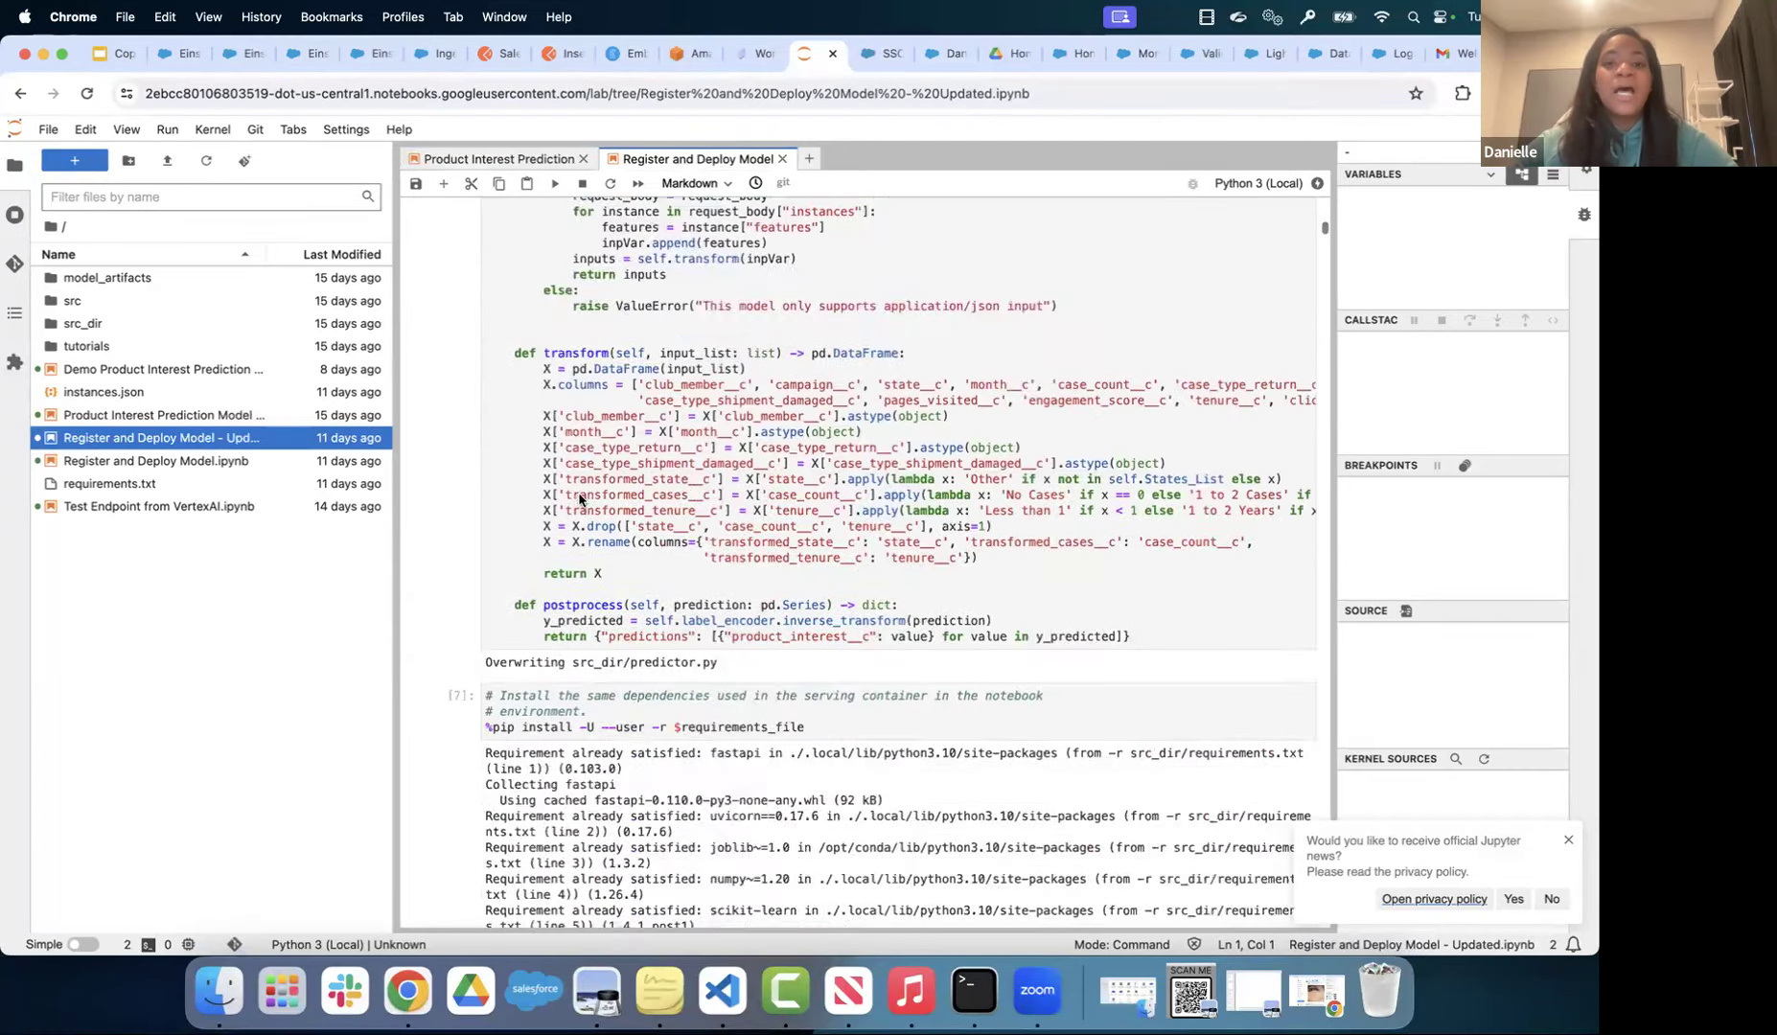
scroll(579, 497, "down", 20)
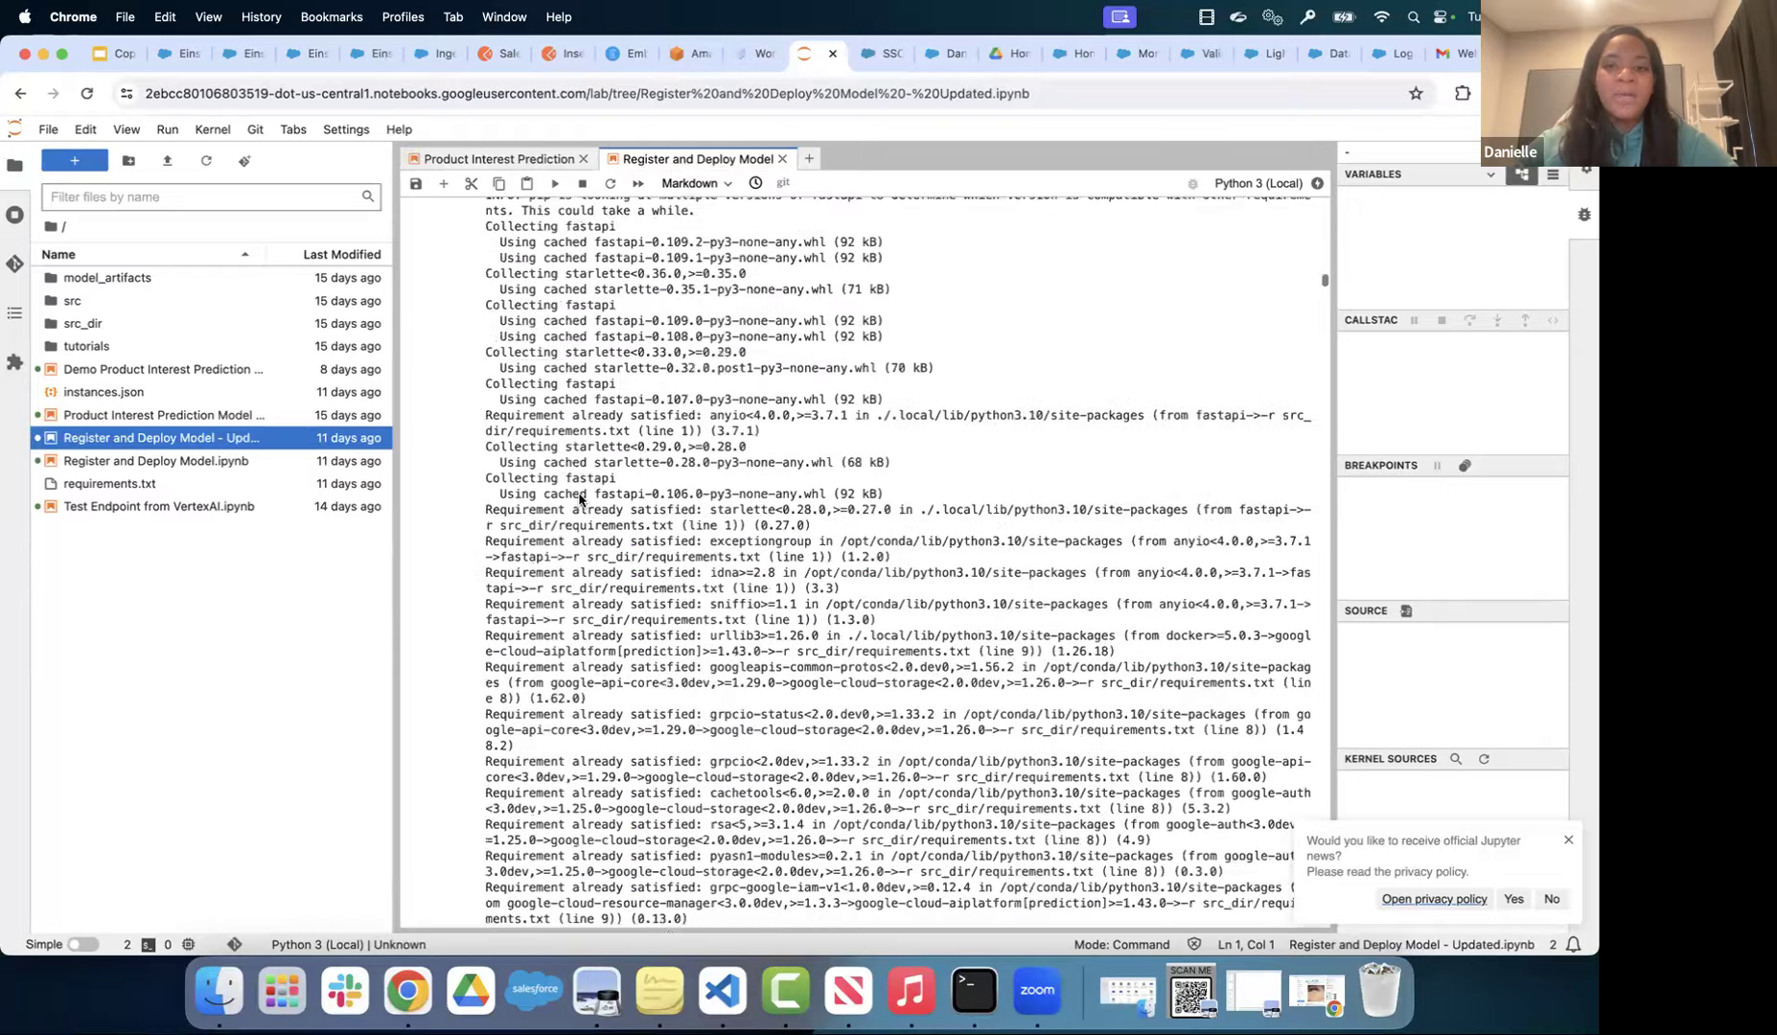
scroll(579, 497, "down", 20)
scroll(579, 498, "down", 20)
scroll(579, 498, "down", 20)
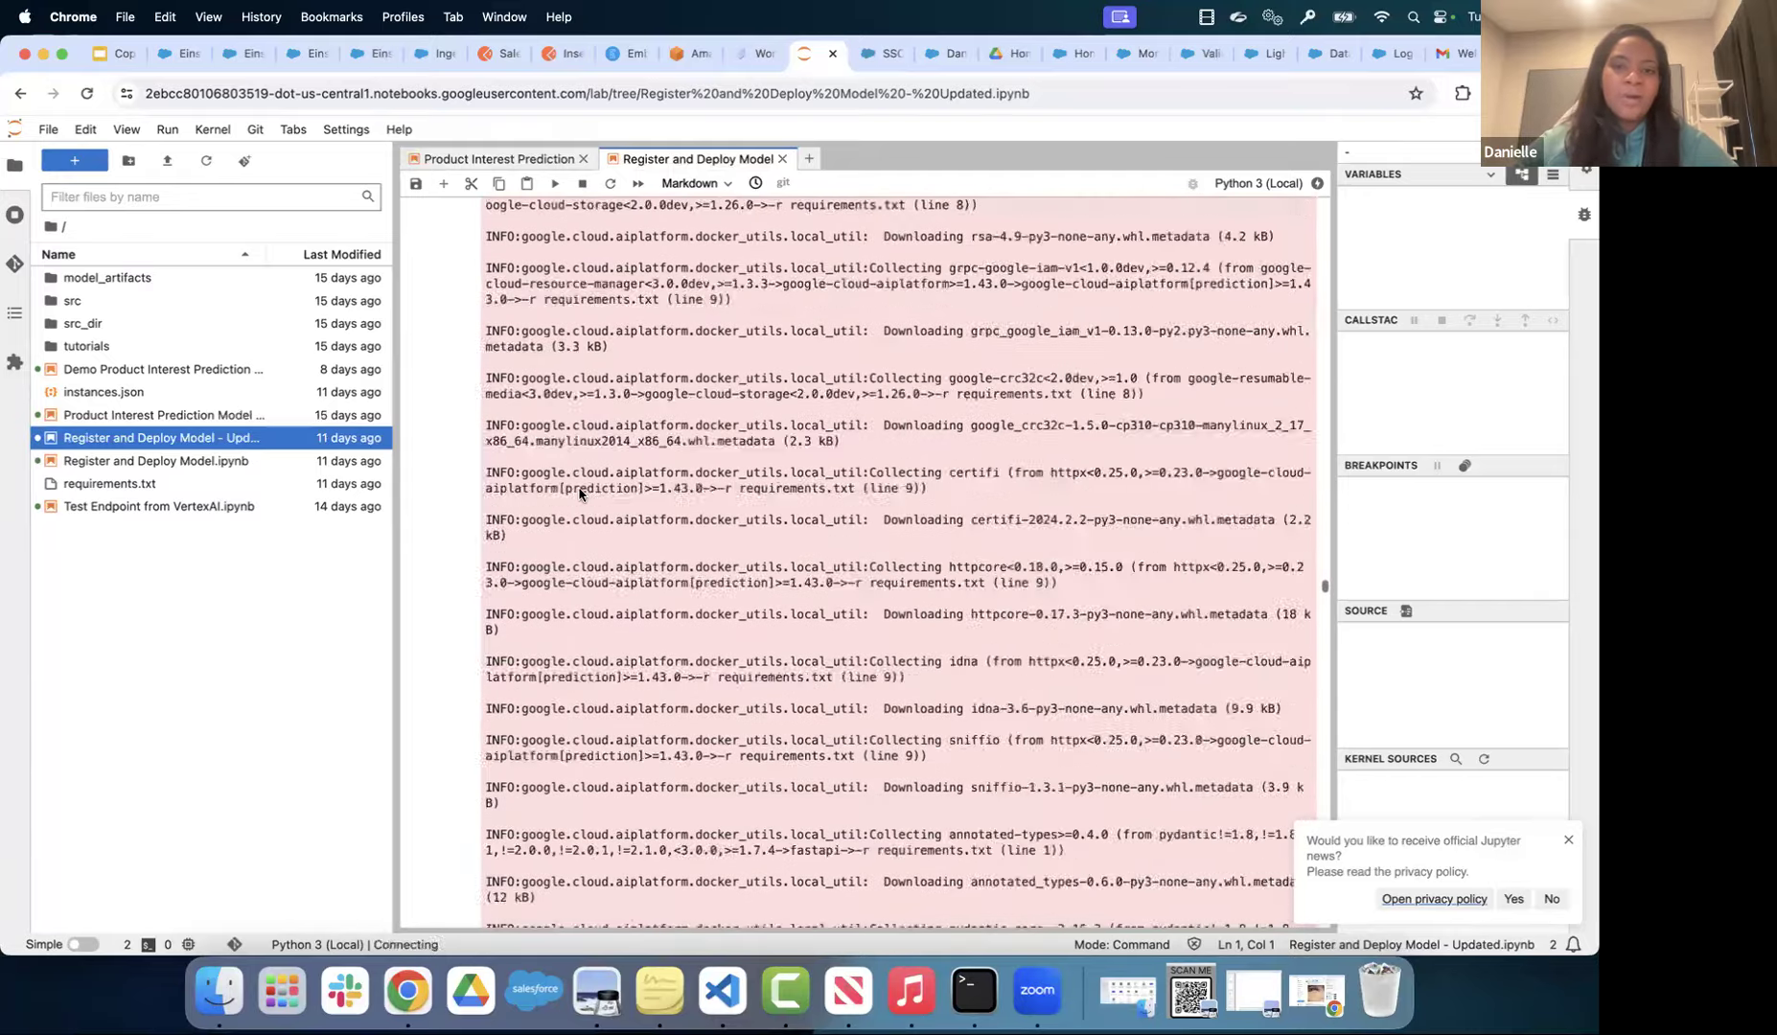
scroll(579, 495, "down", 20)
scroll(579, 495, "down", 20)
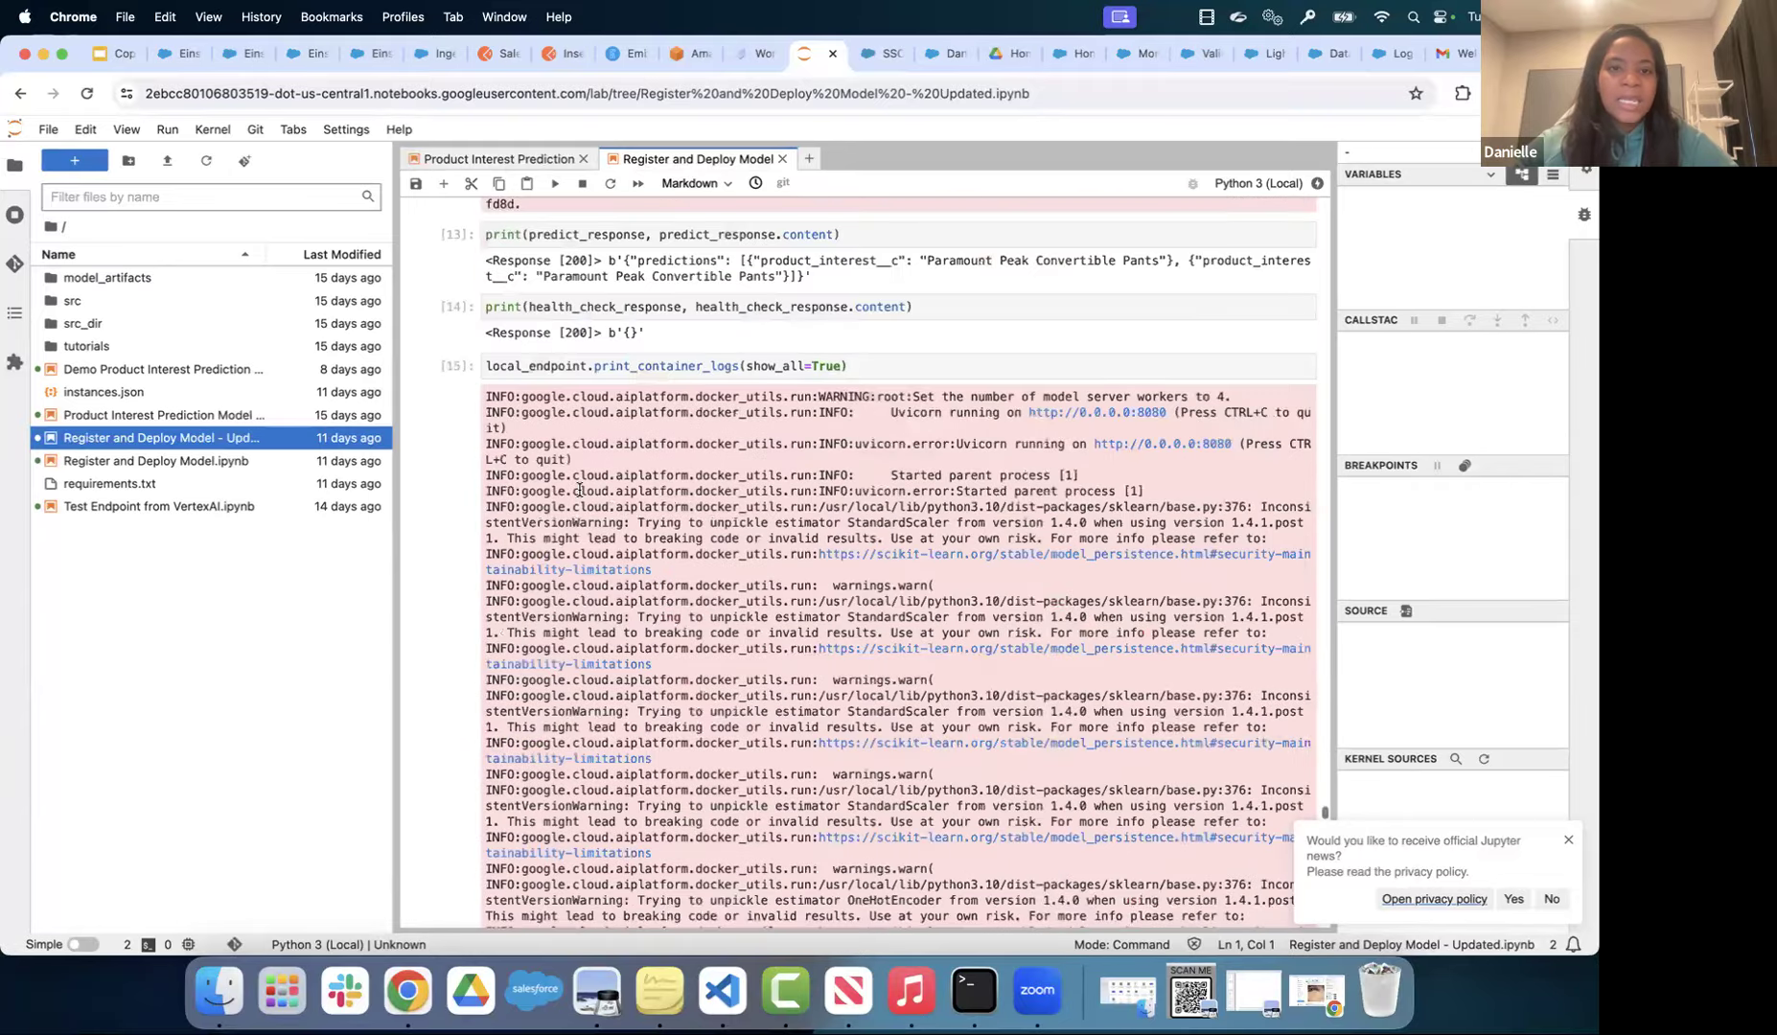
scroll(579, 491, "up", 1)
scroll(579, 494, "up", 10)
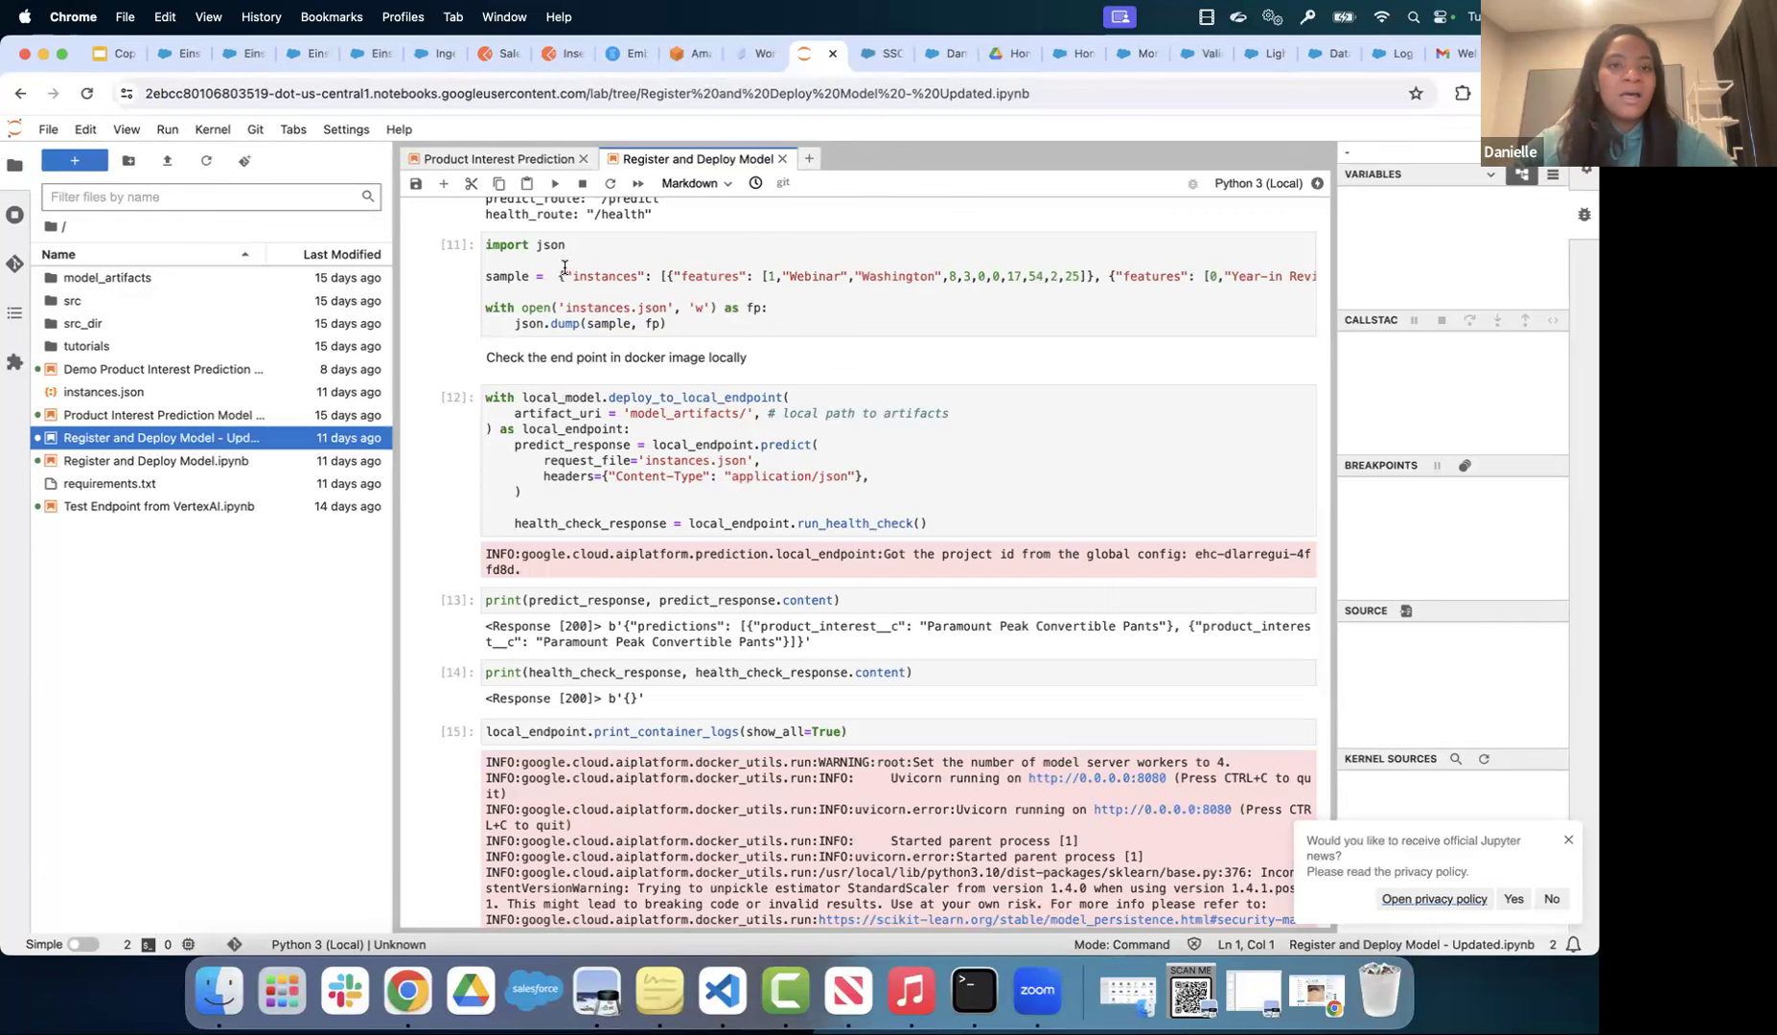
- Inspect the sample instances and their feature values in cell [11]
left_click_drag(659, 268, 968, 295)
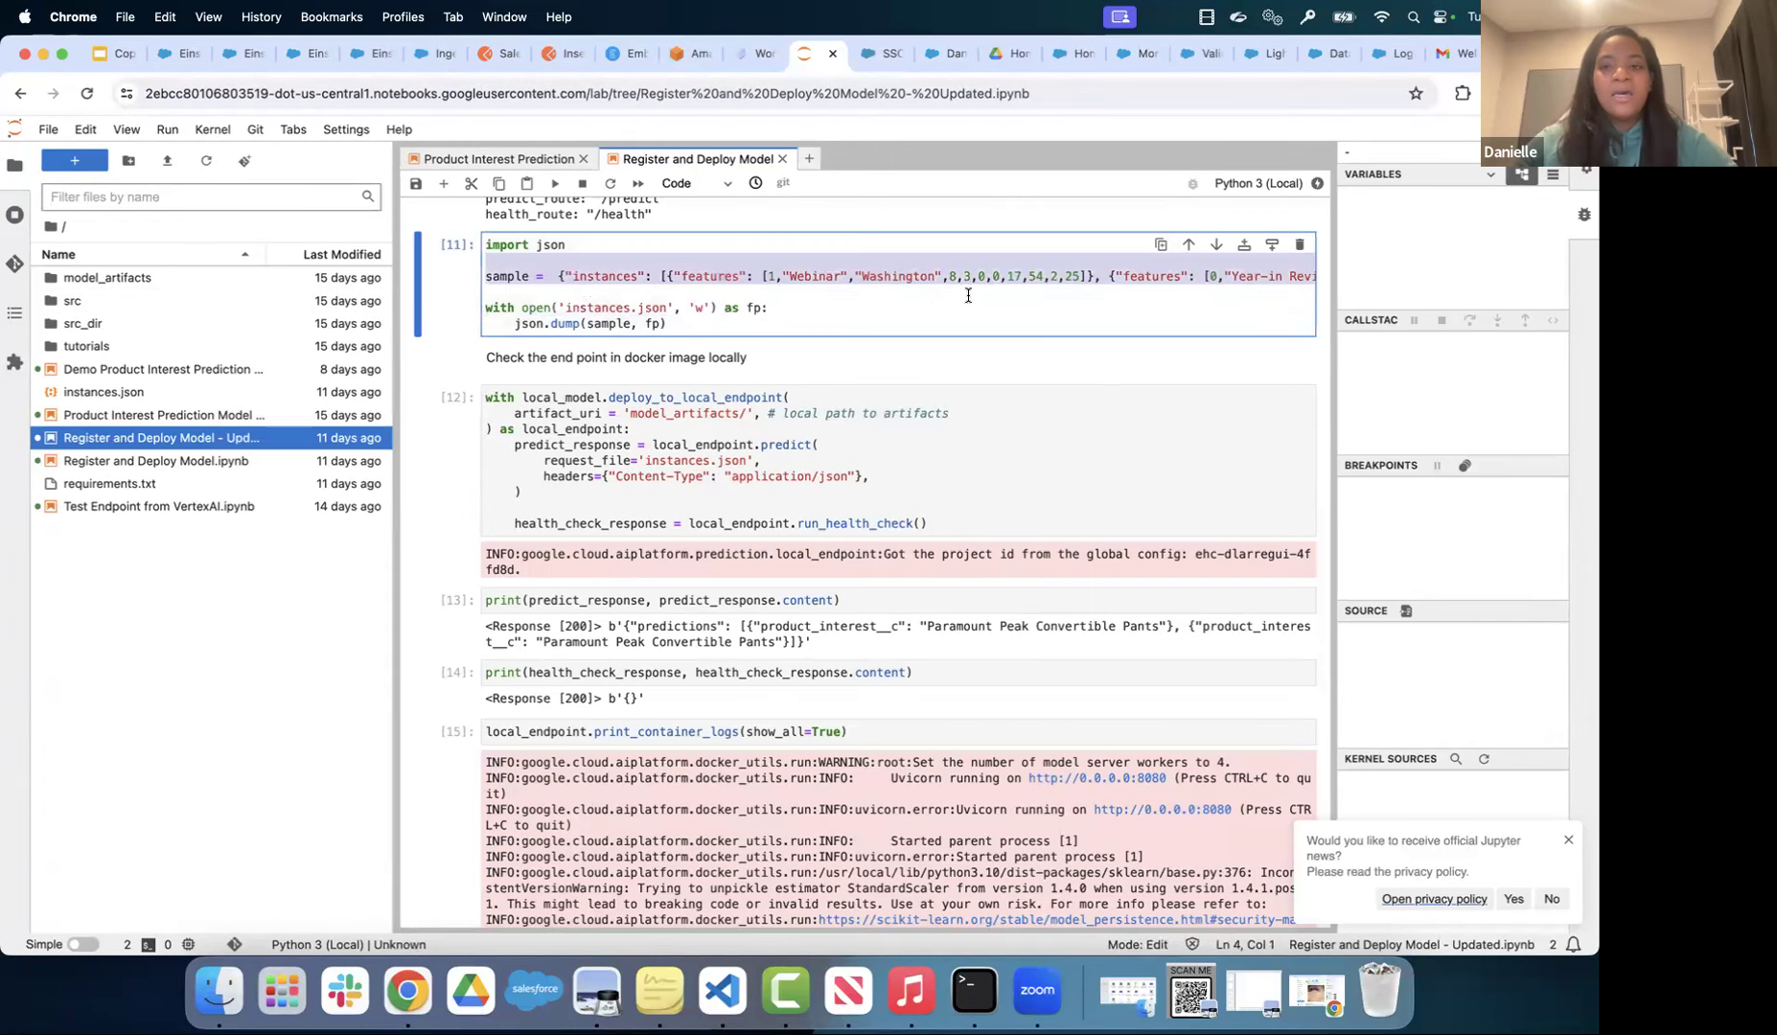
left_click(963, 294)
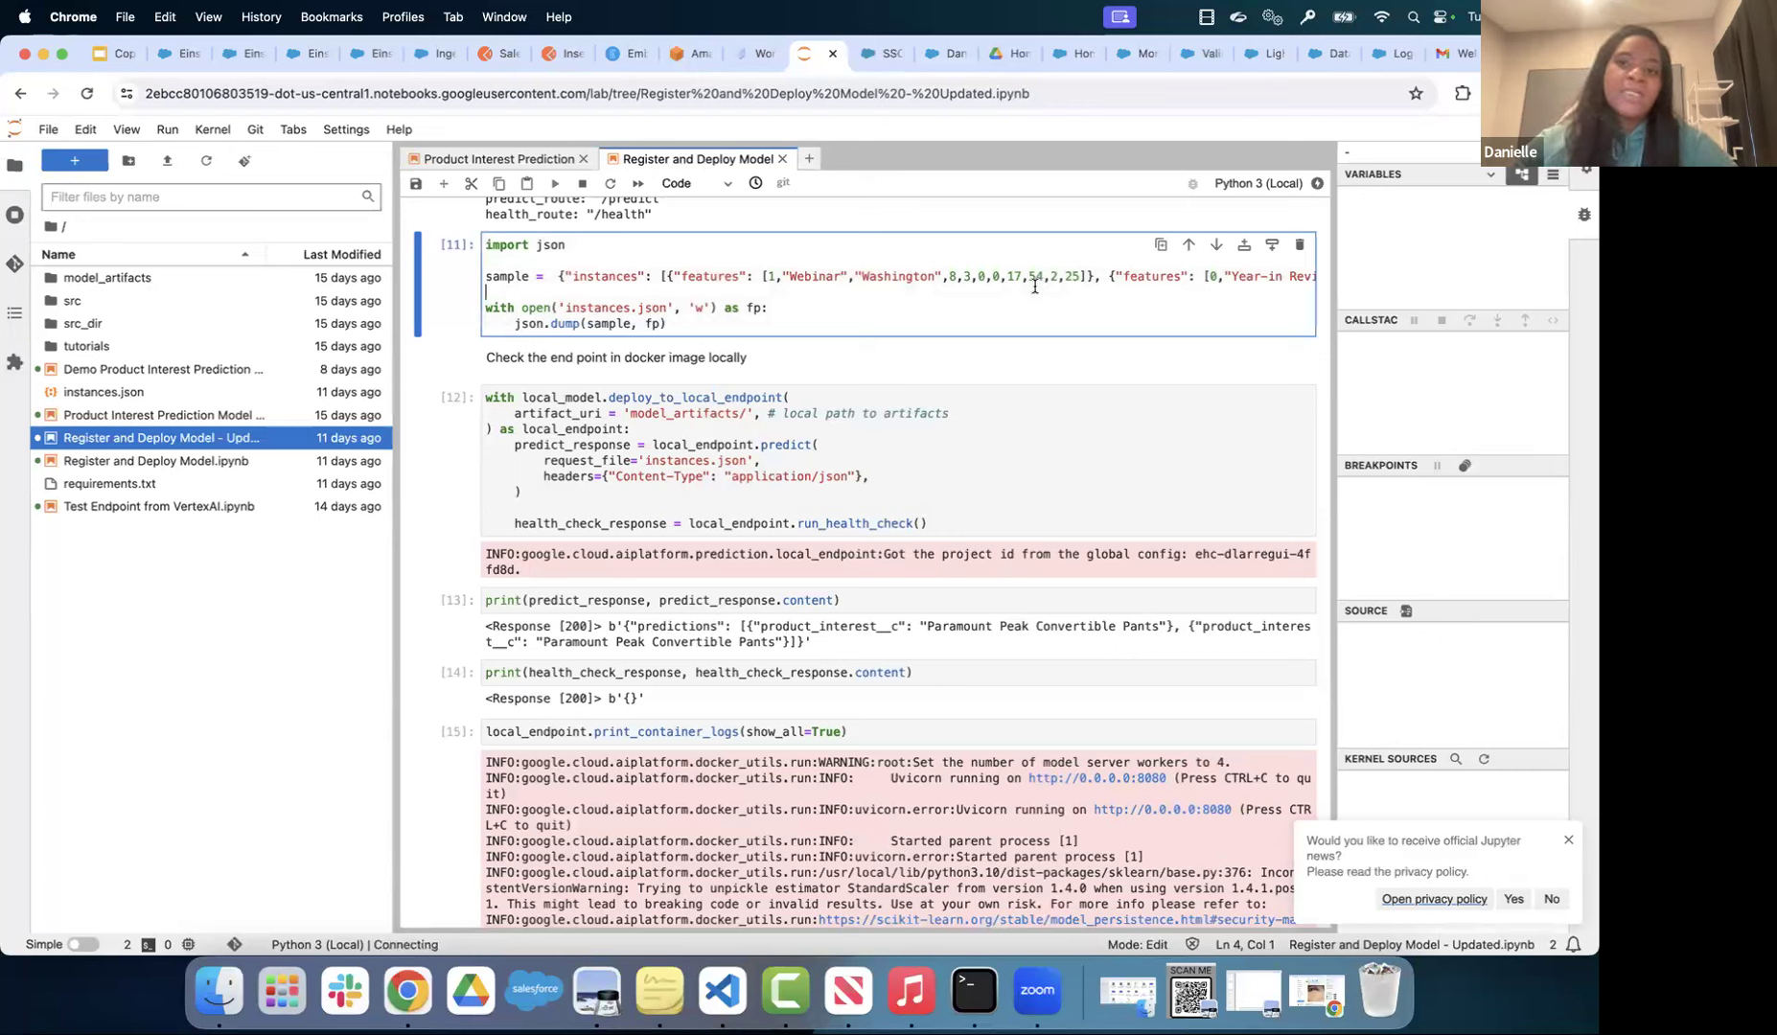
left_click_drag(1035, 290, 733, 273)
left_click(678, 295)
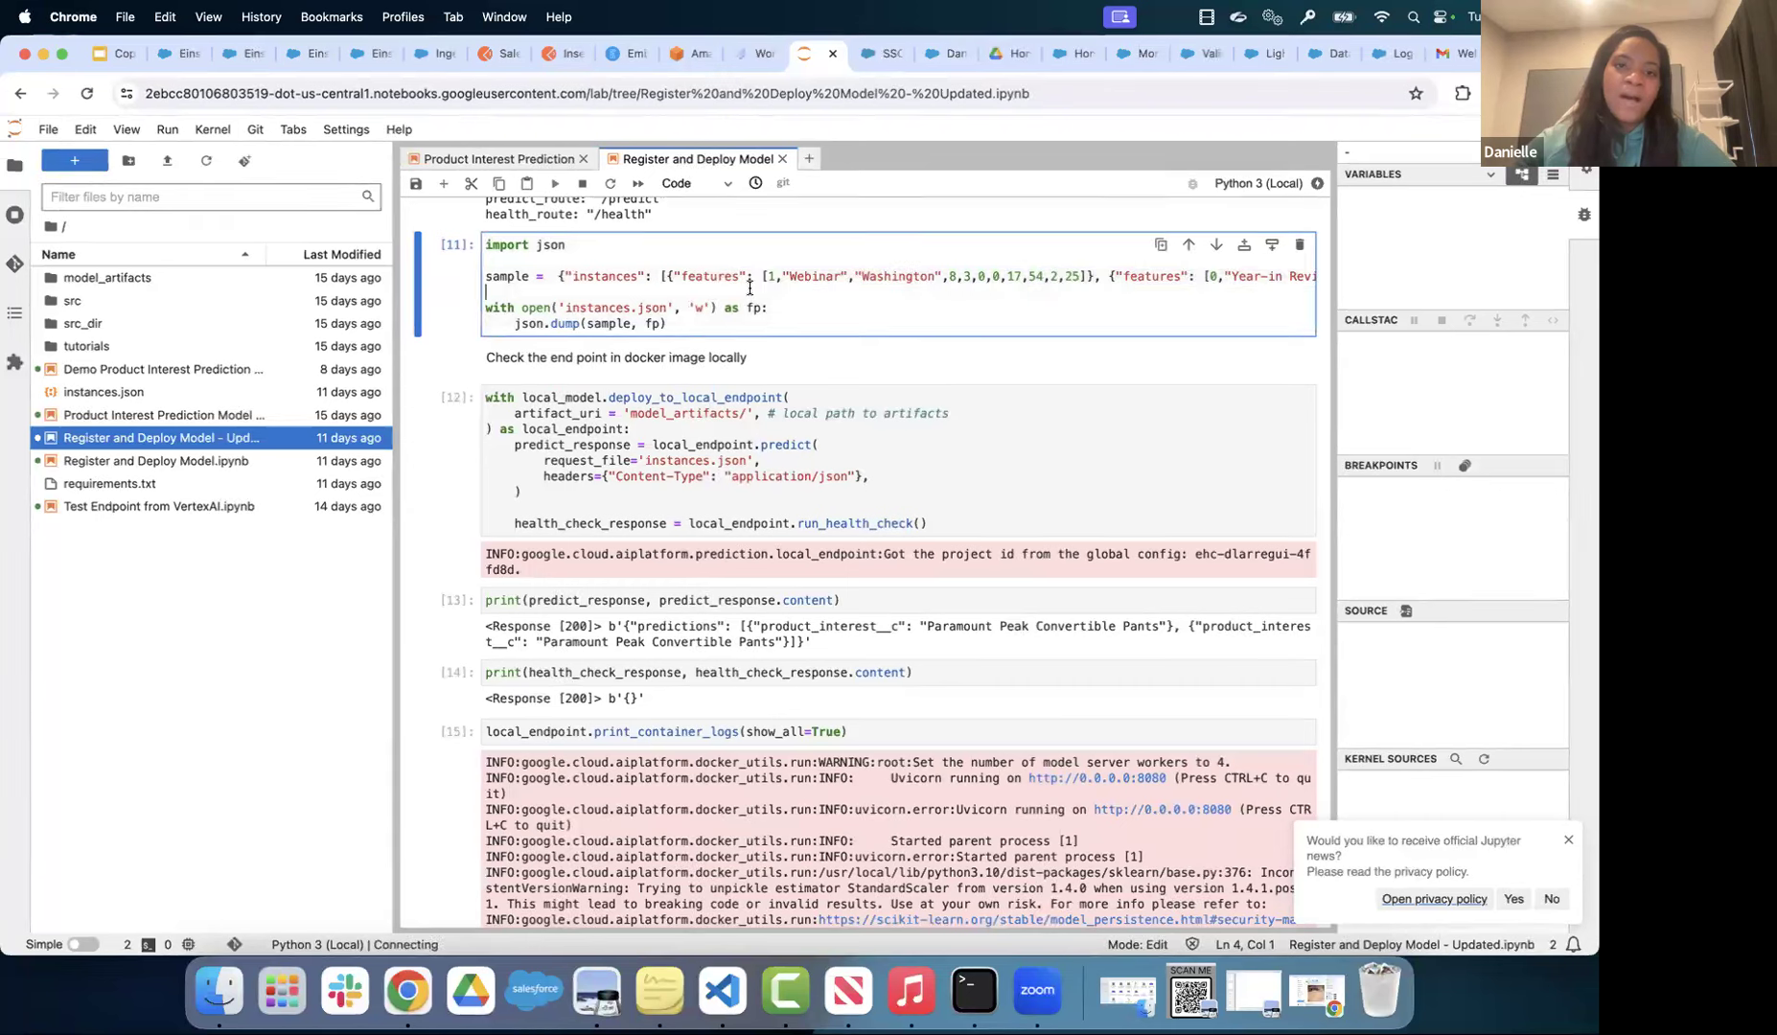
scroll(750, 288, "right", 5)
scroll(747, 292, "up", 3)
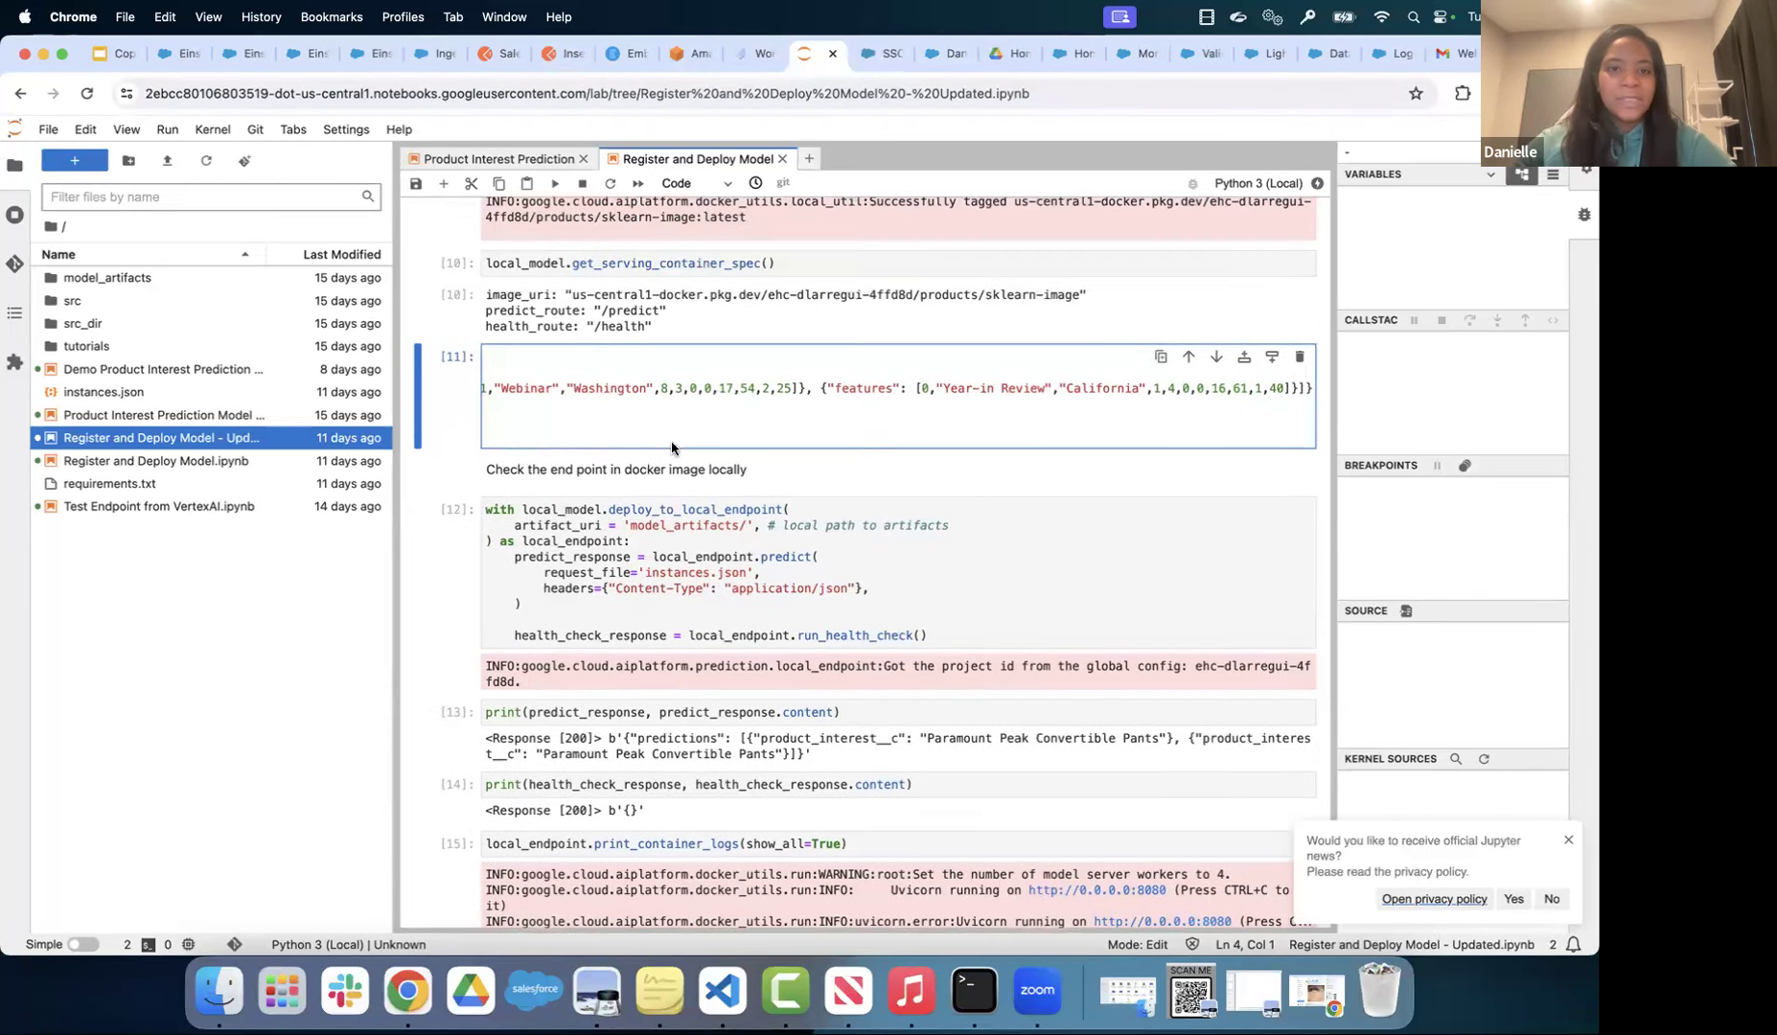
scroll(672, 447, "down", 2)
scroll(672, 446, "left", 3)
- Review the n1-standard-4 endpoint deployment output at the end of the notebook
scroll(672, 443, "down", 15)
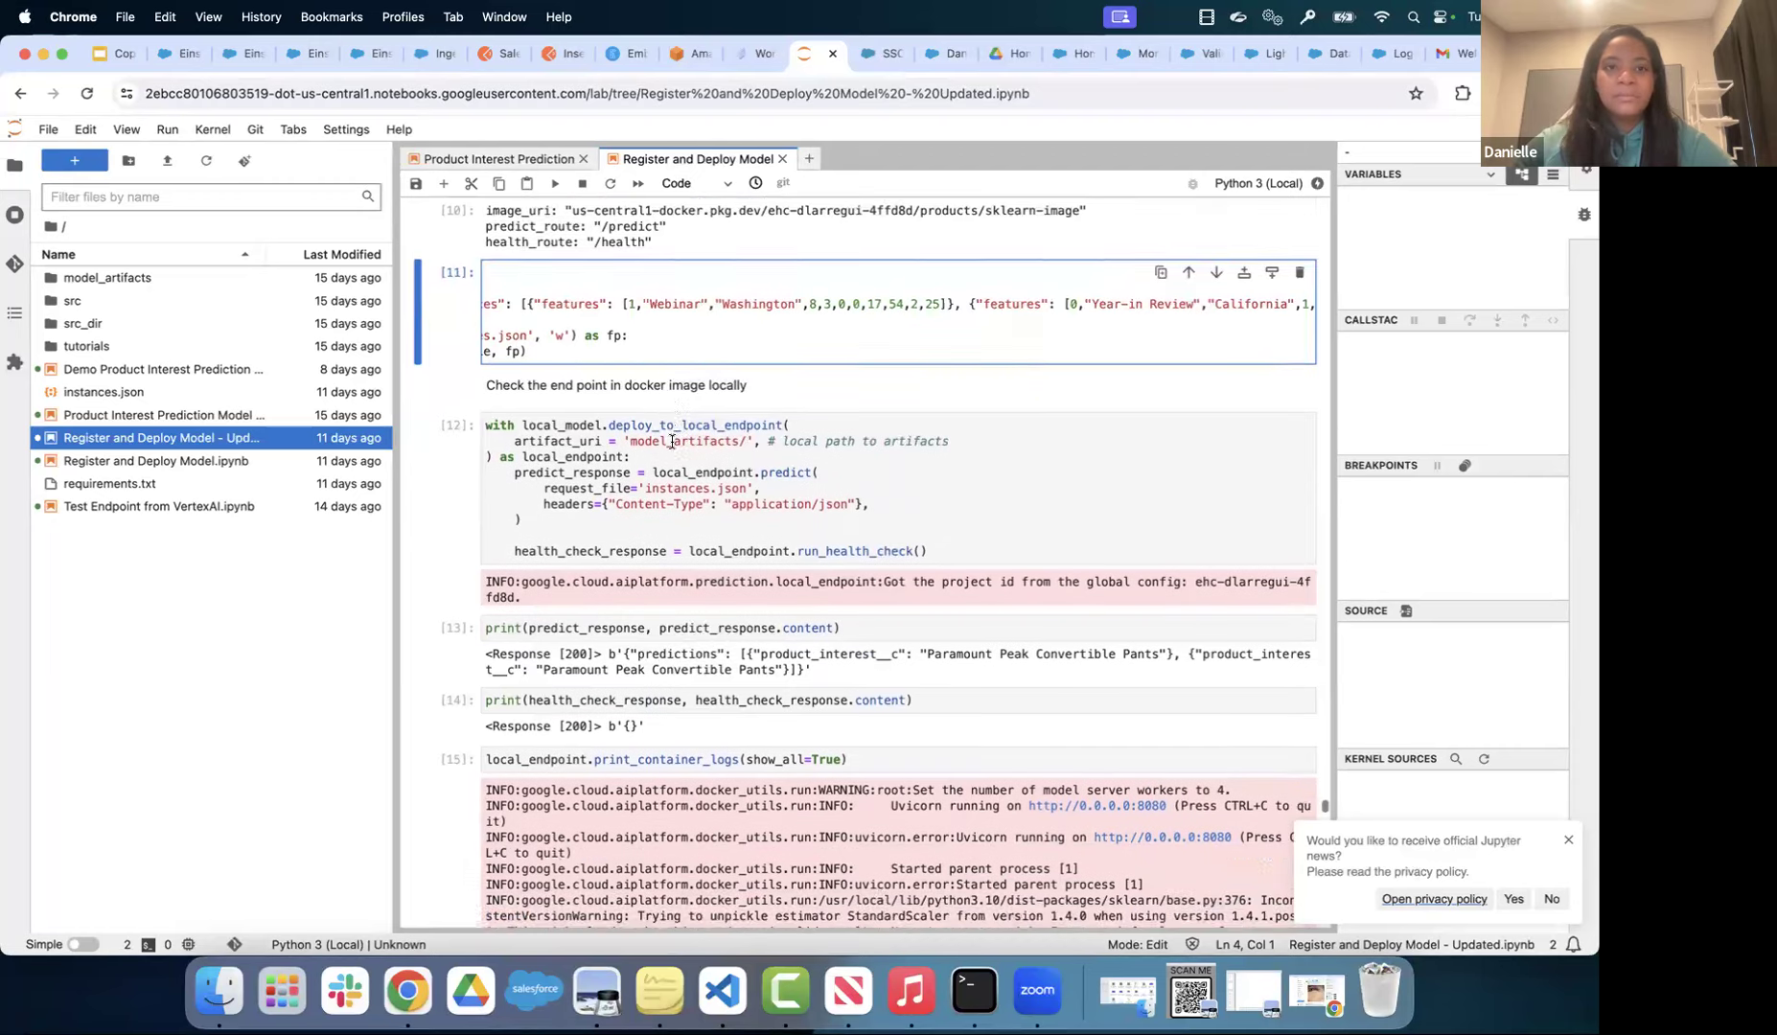
scroll(672, 446, "down", 10)
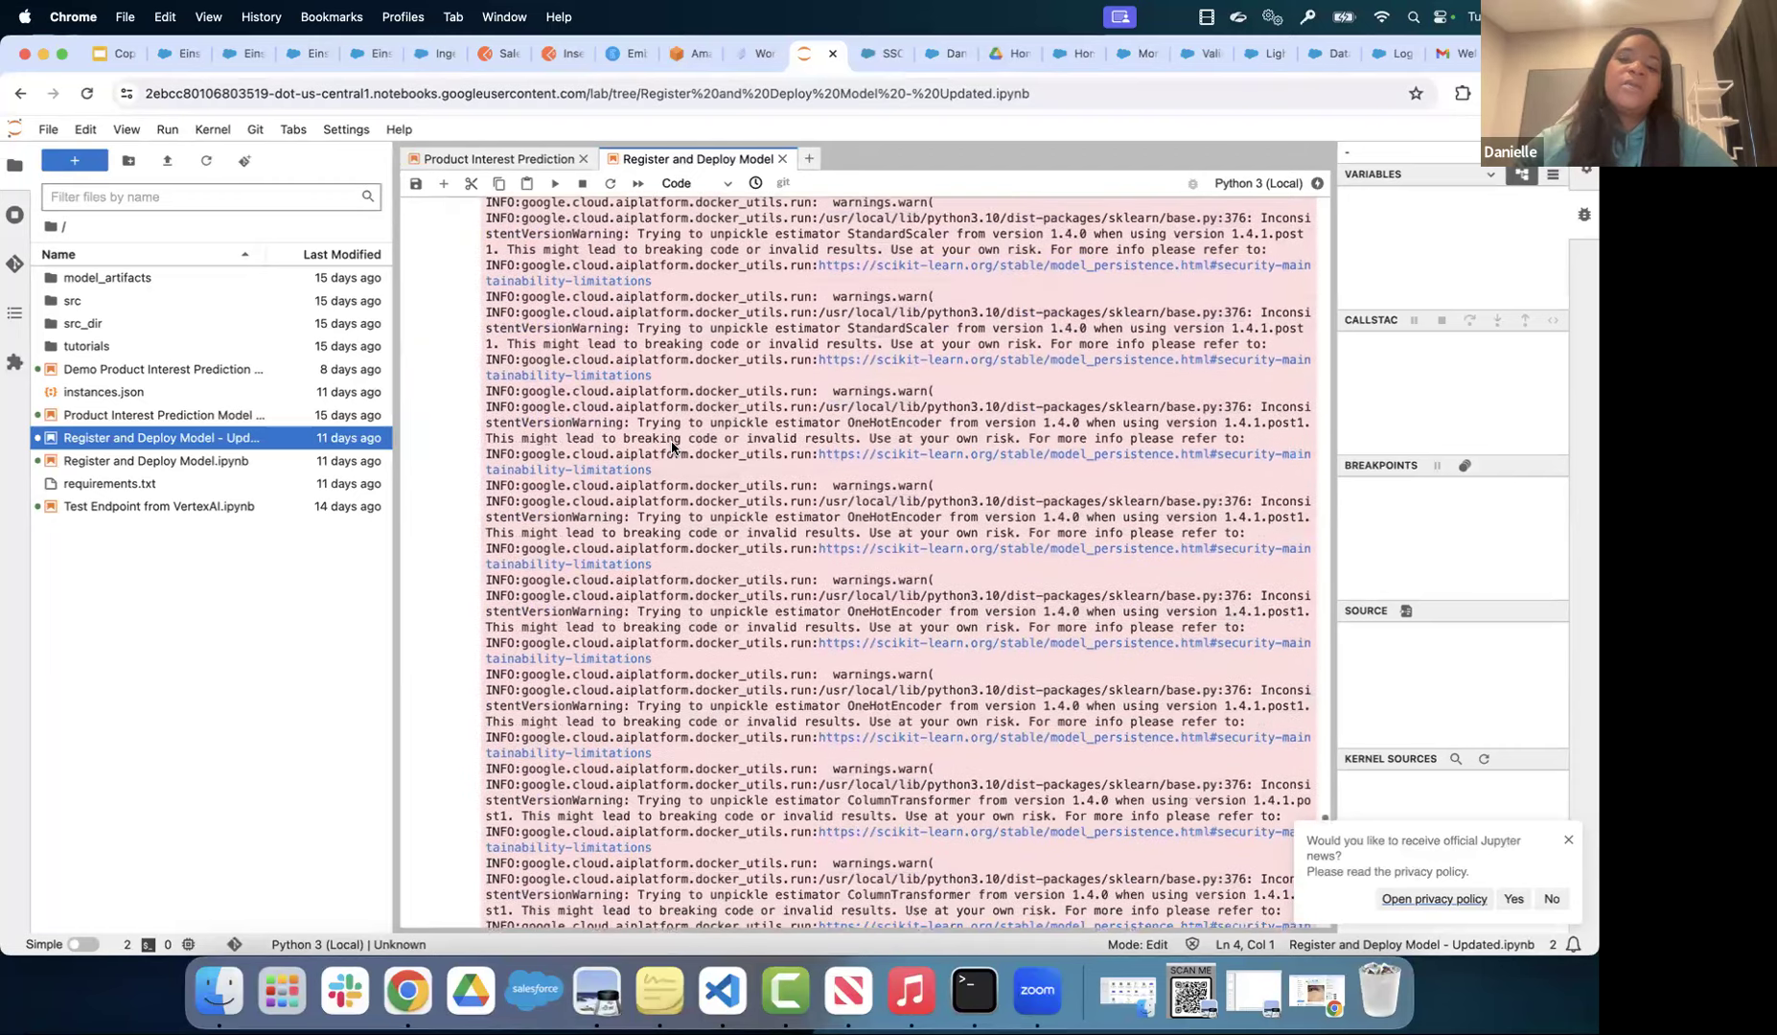
scroll(672, 447, "down", 20)
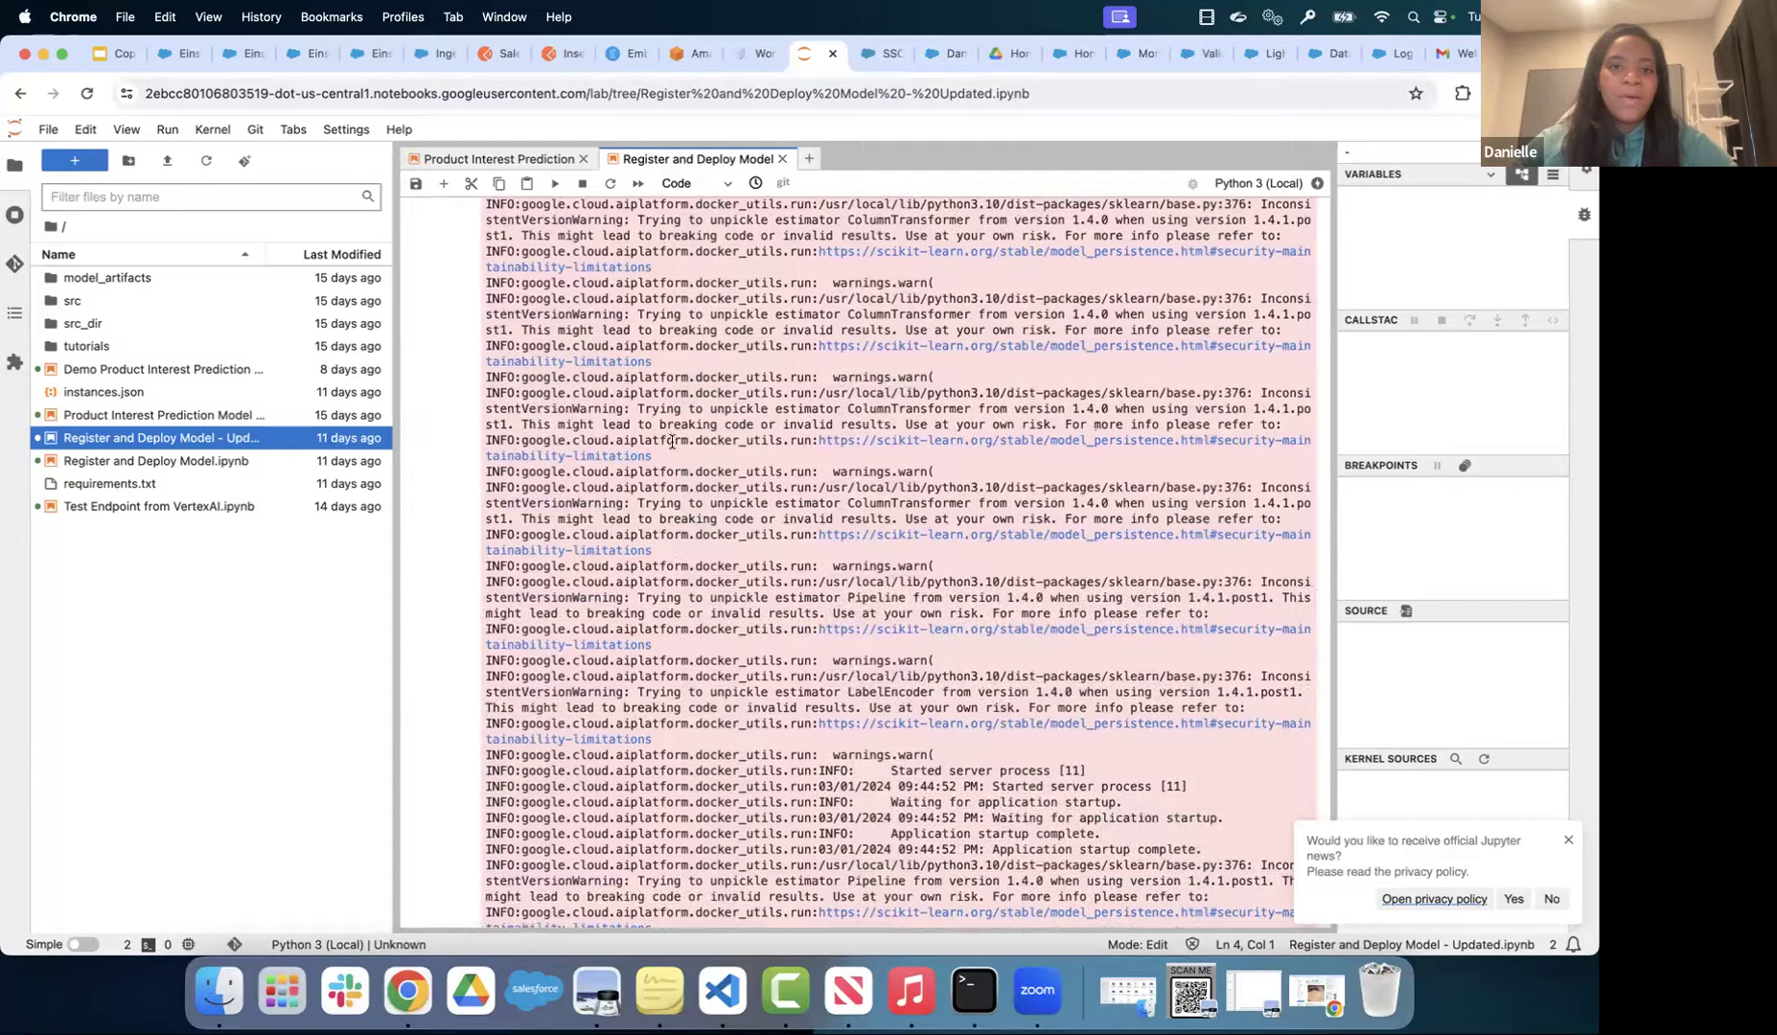
scroll(672, 447, "down", 20)
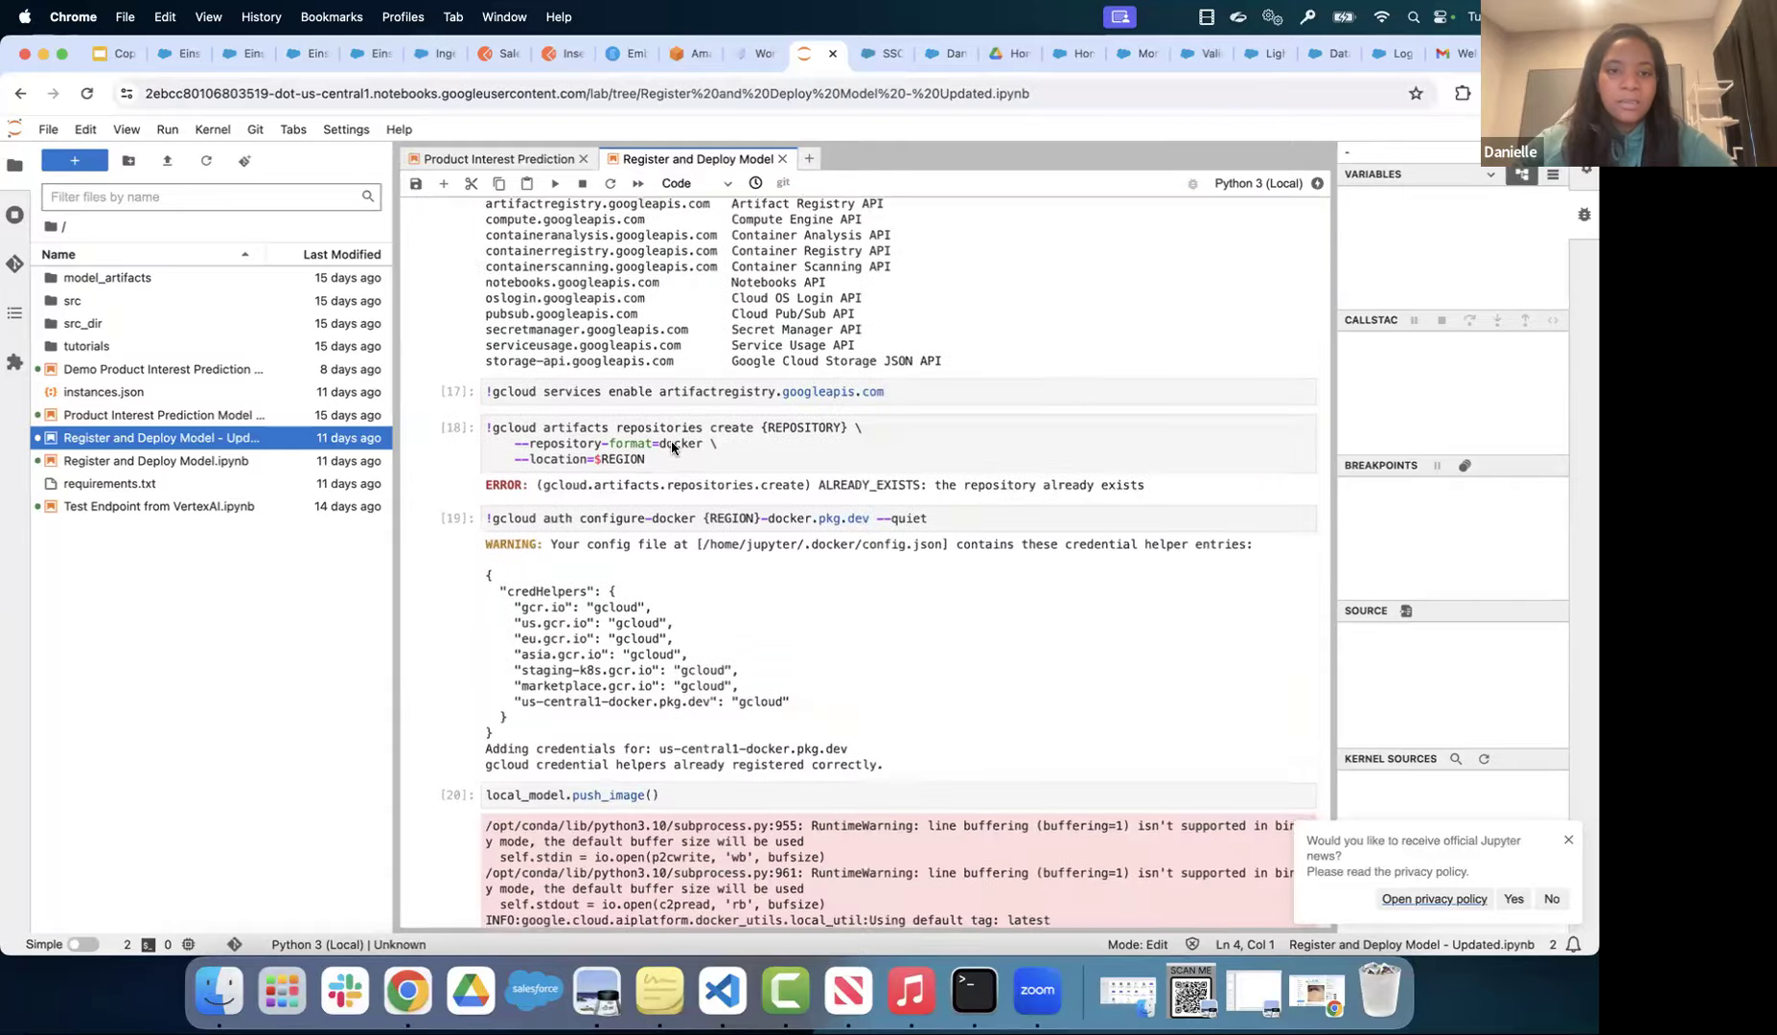
scroll(672, 447, "down", 10)
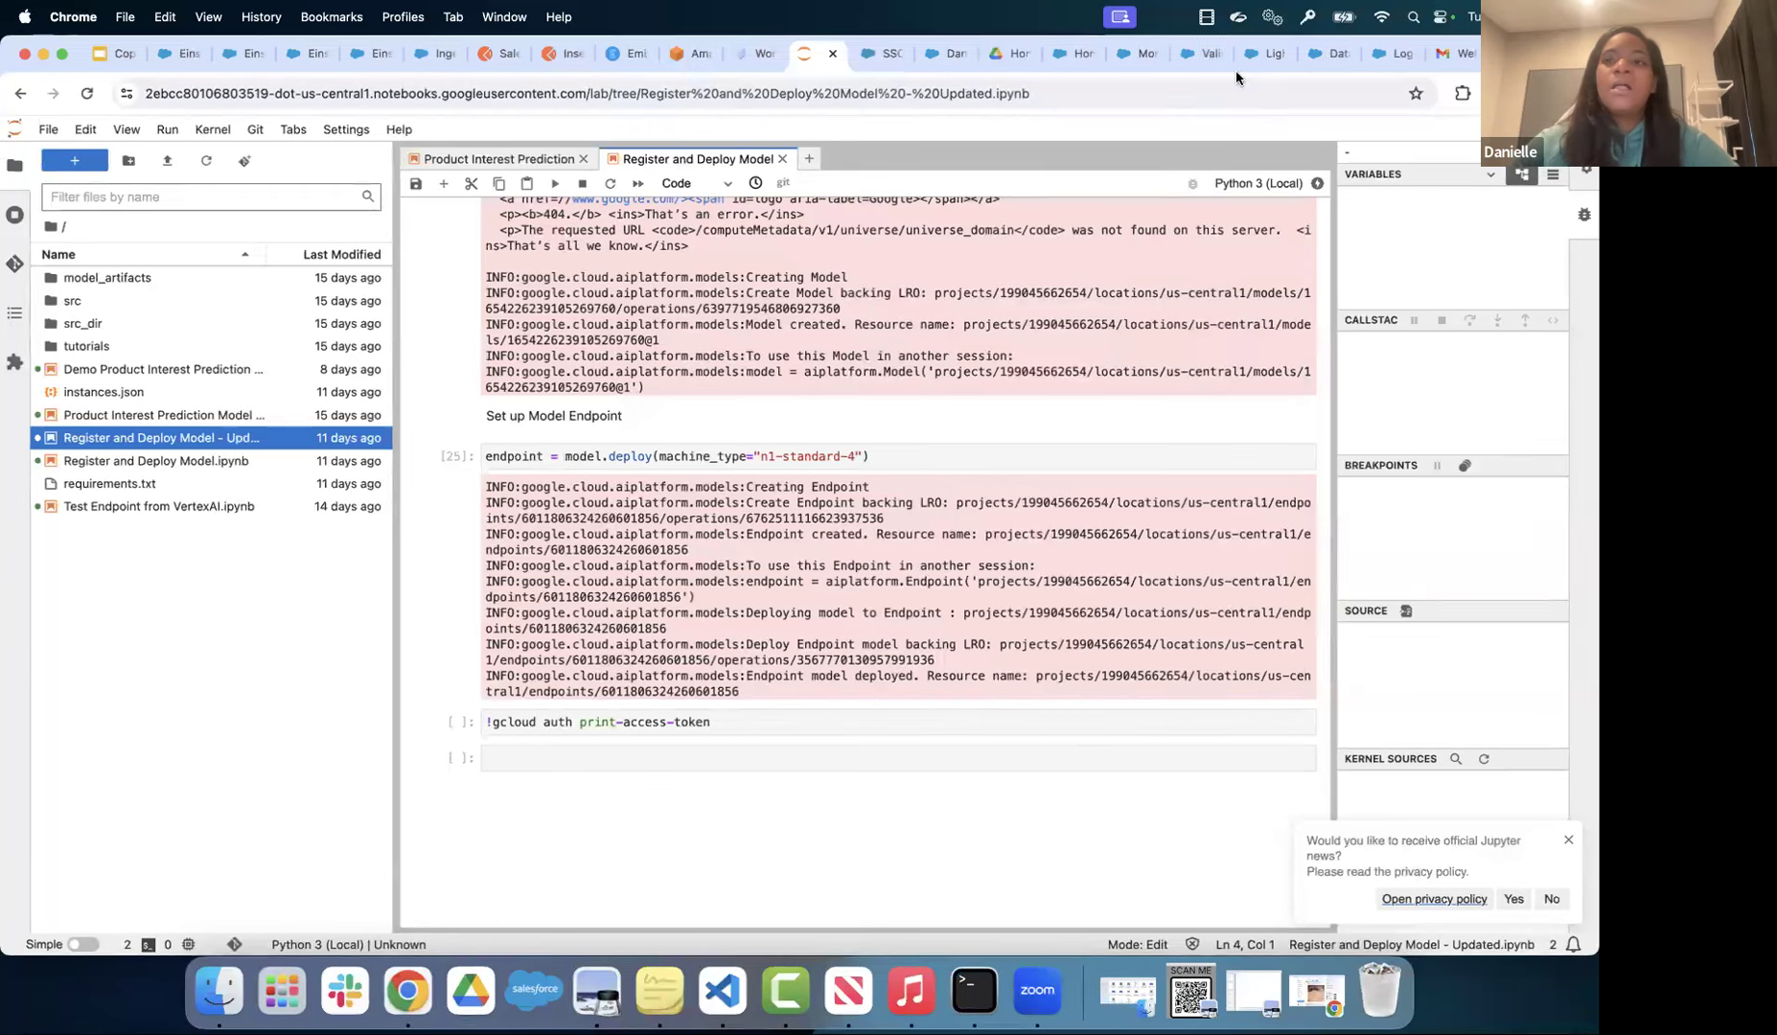
- Return to Data Cloud and open Einstein Studio (Legacy) from the More menu
left_click(1379, 60)
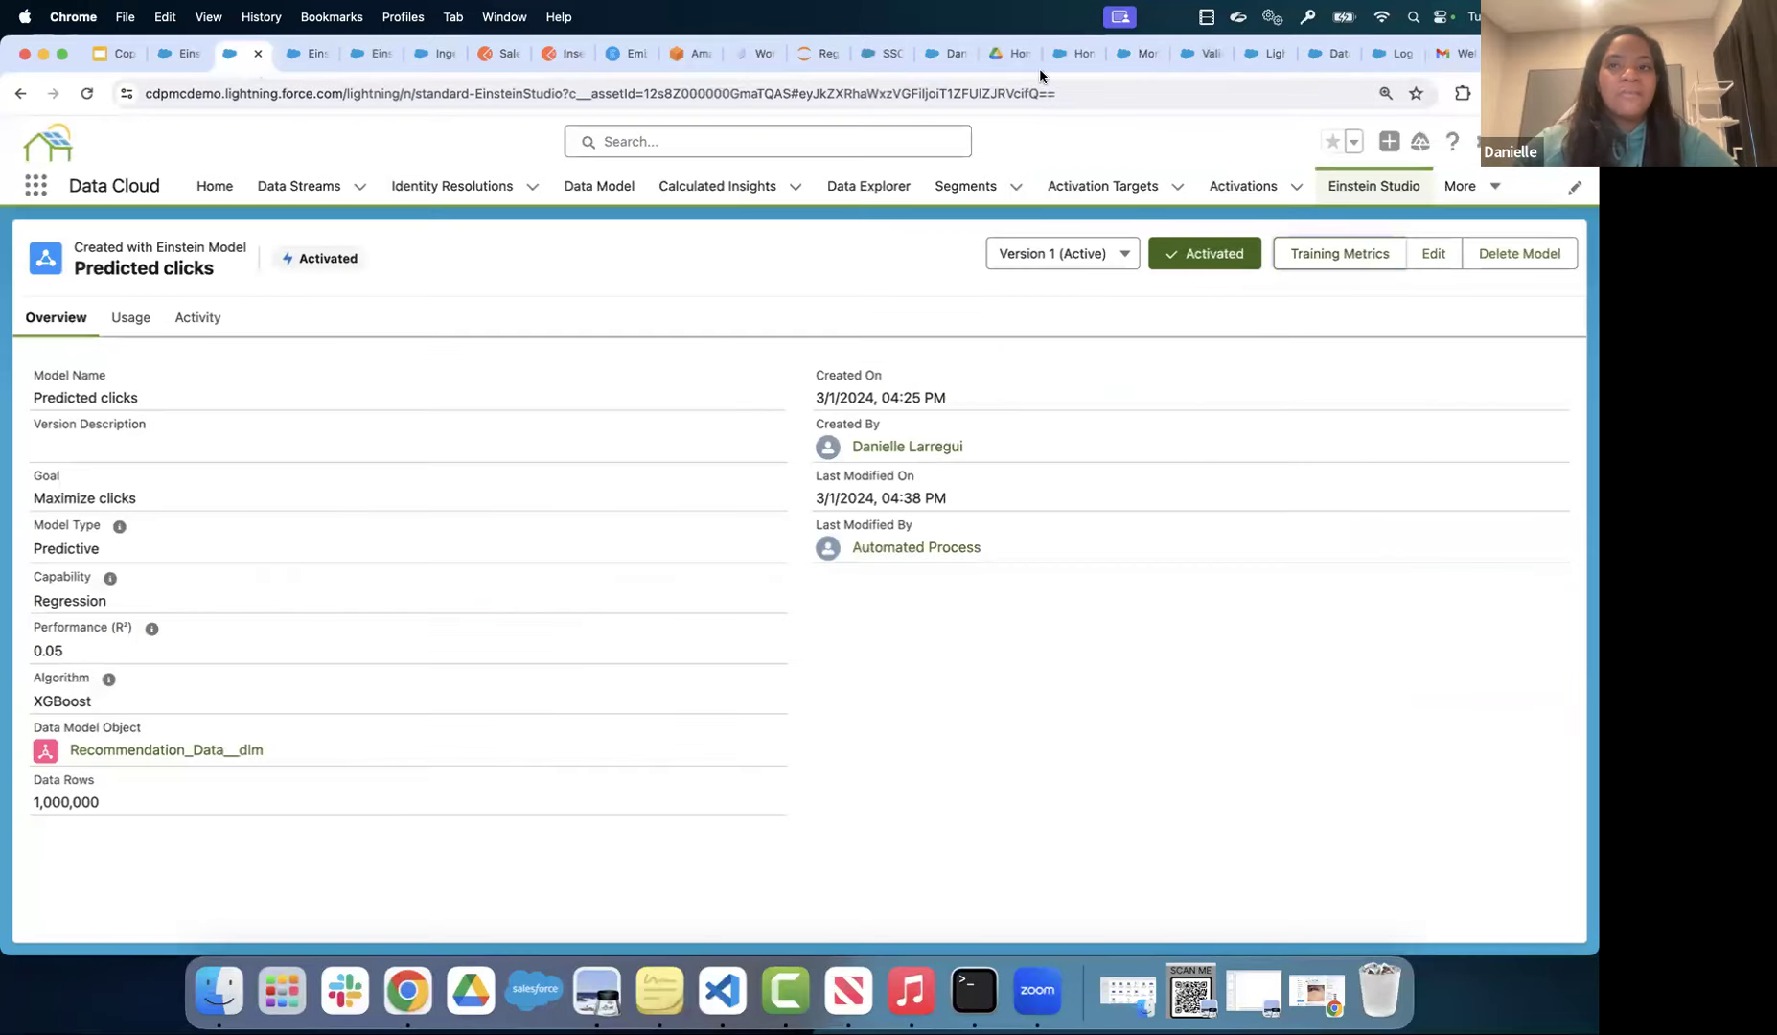
left_click(242, 58)
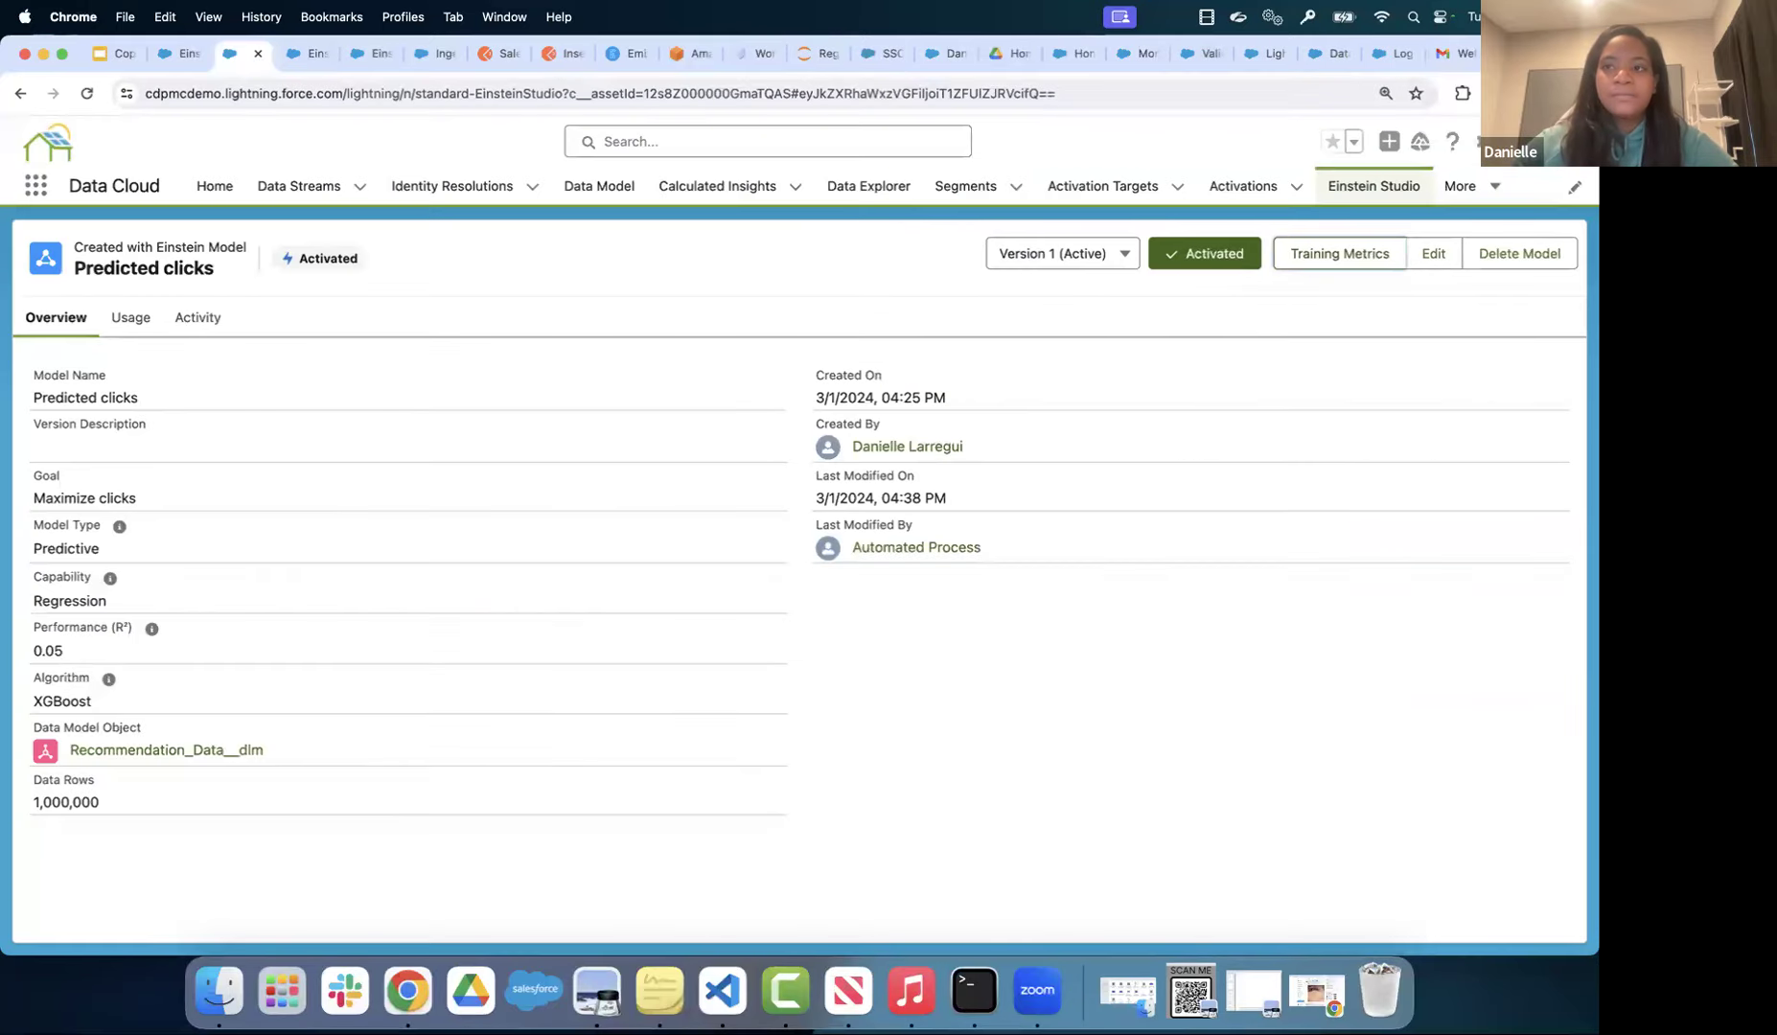
left_click(1474, 188)
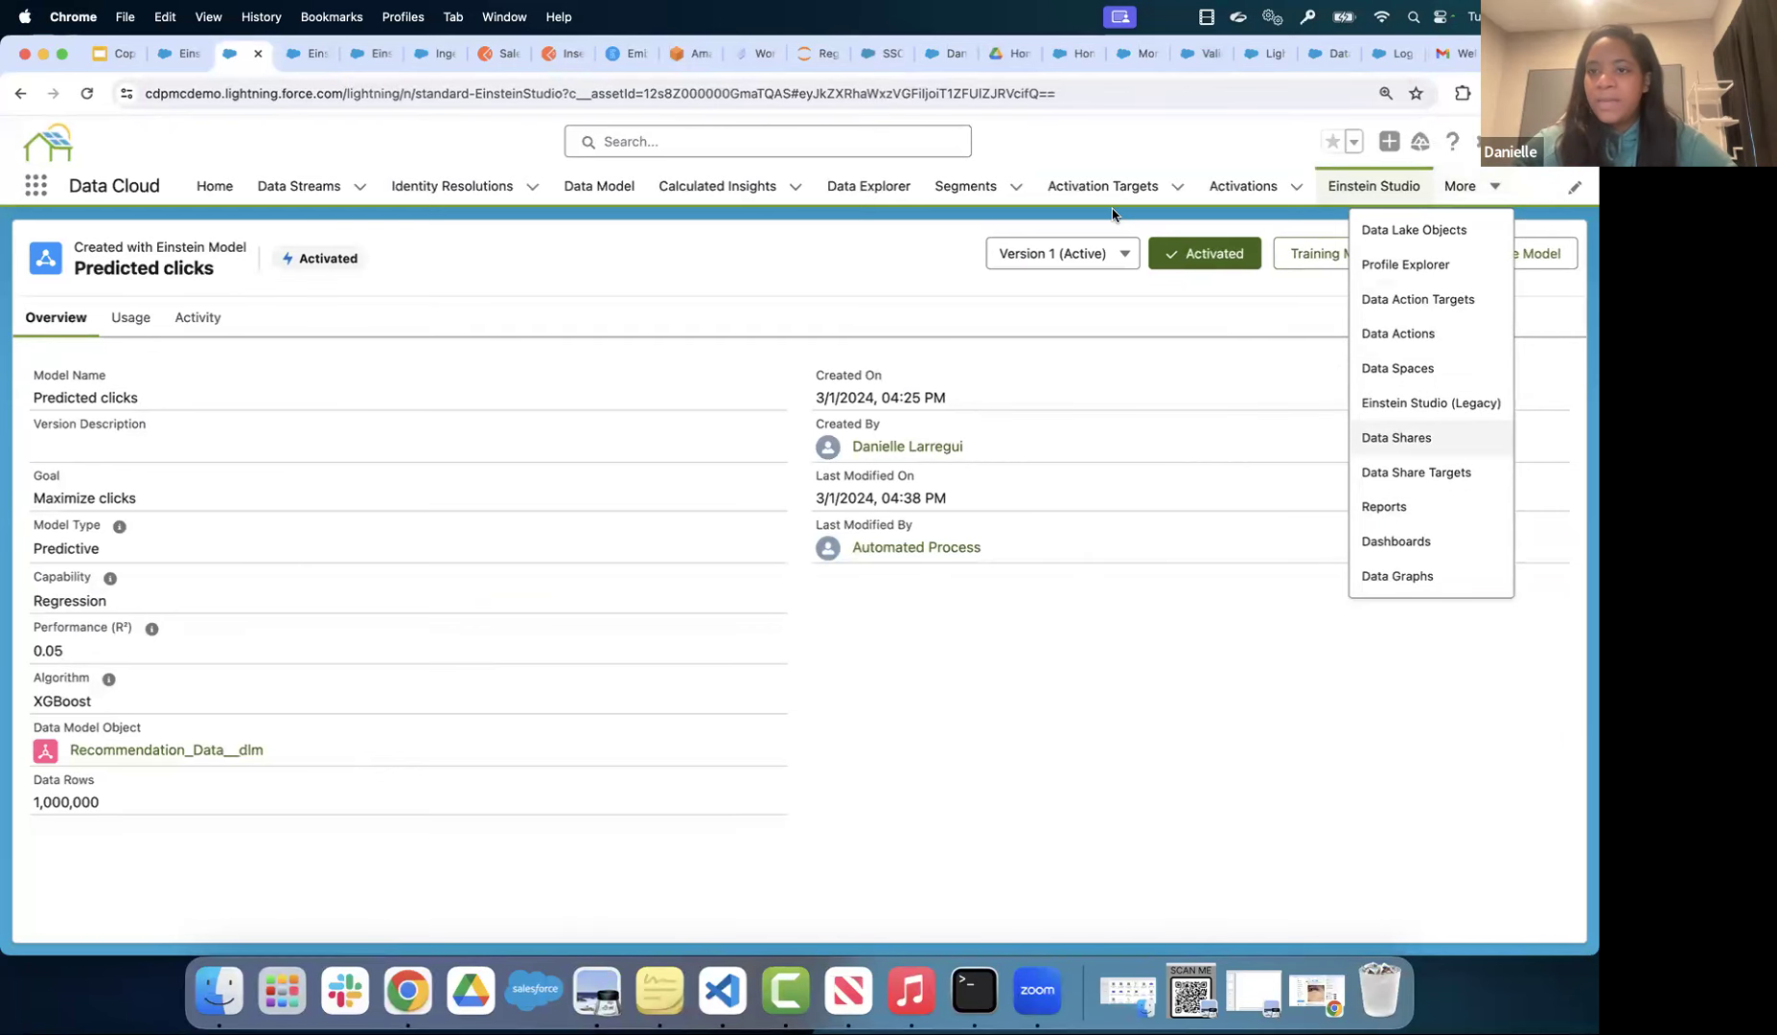
left_click(1458, 403)
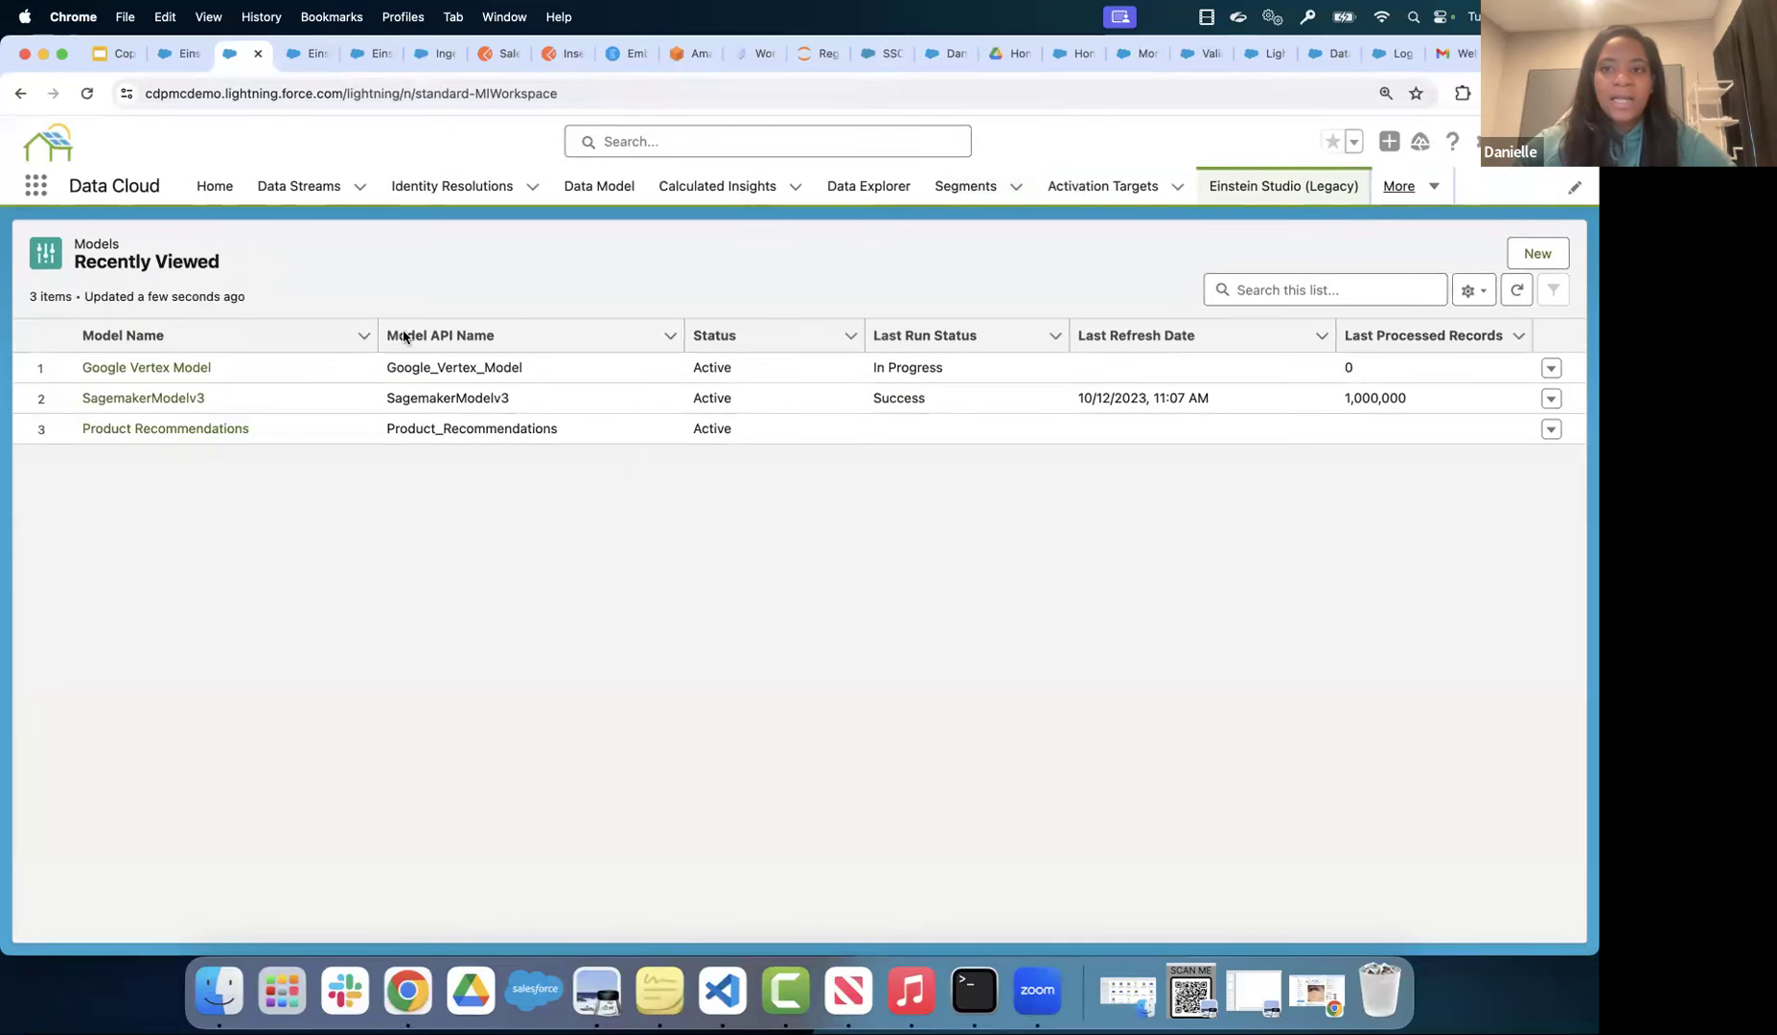
- Open Google Vertex Model, check its Outputs and Refresh History, and highlight result object productinterest__dlm
left_click(143, 368)
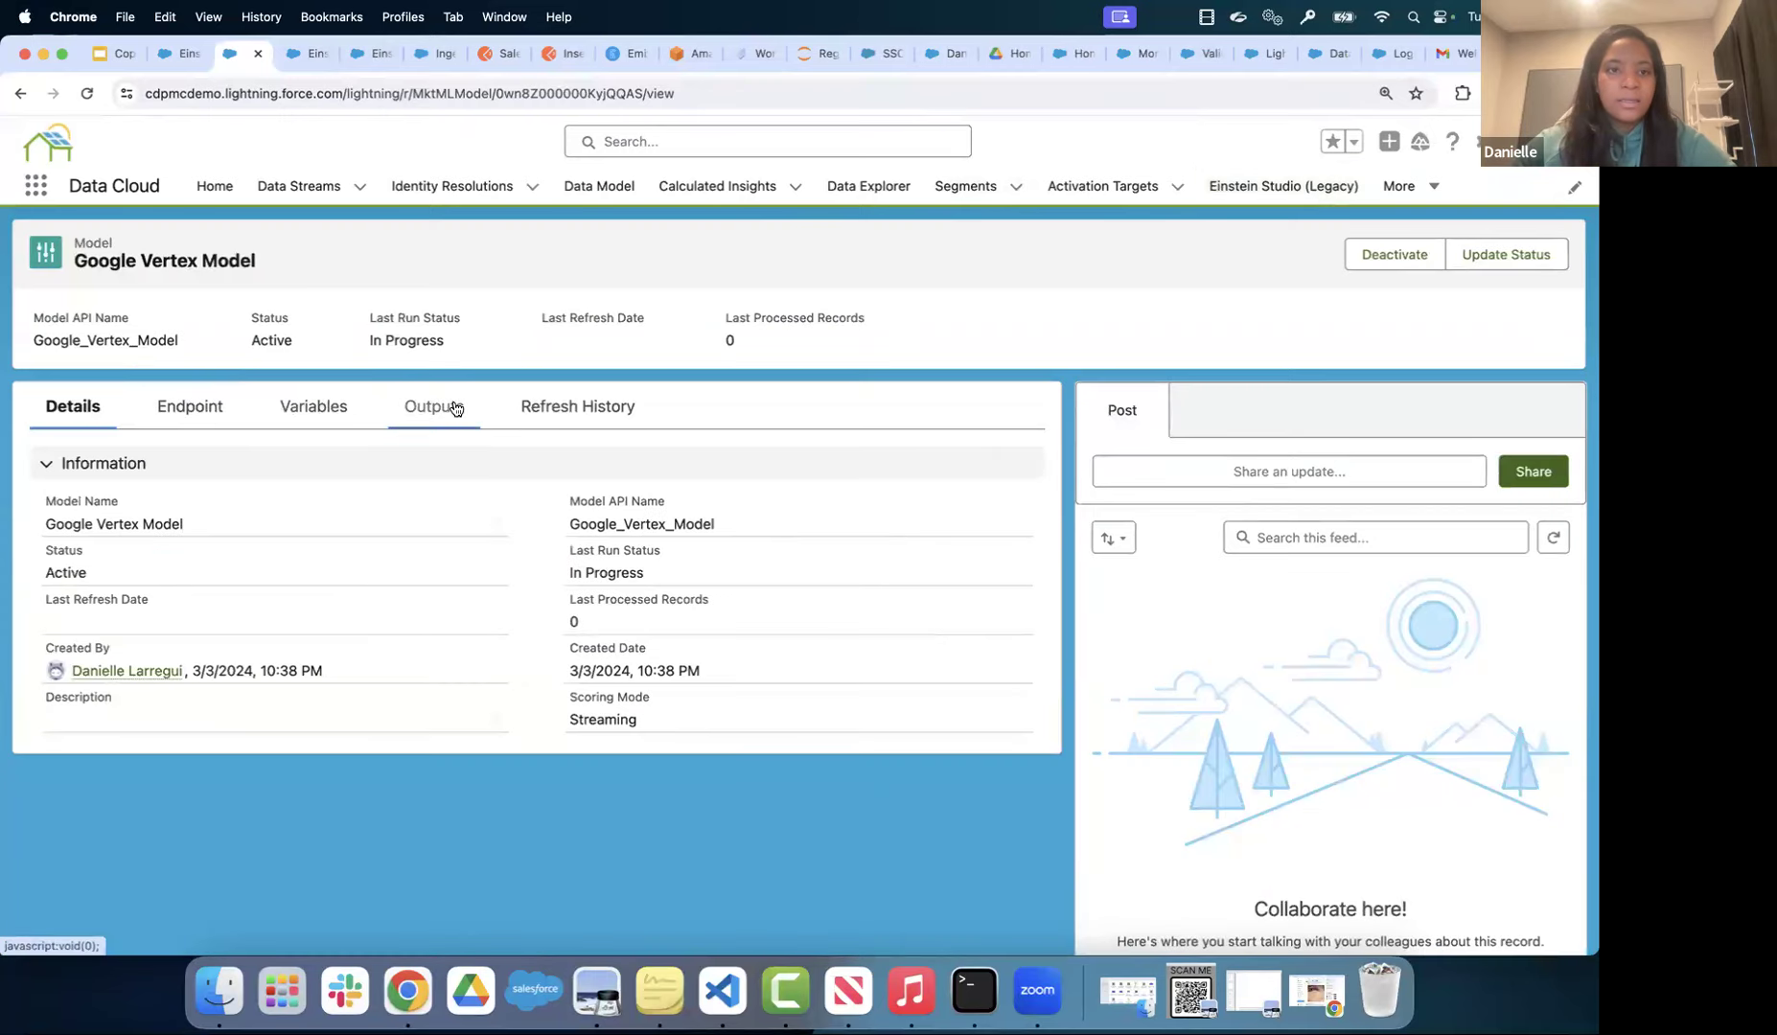
left_click(455, 410)
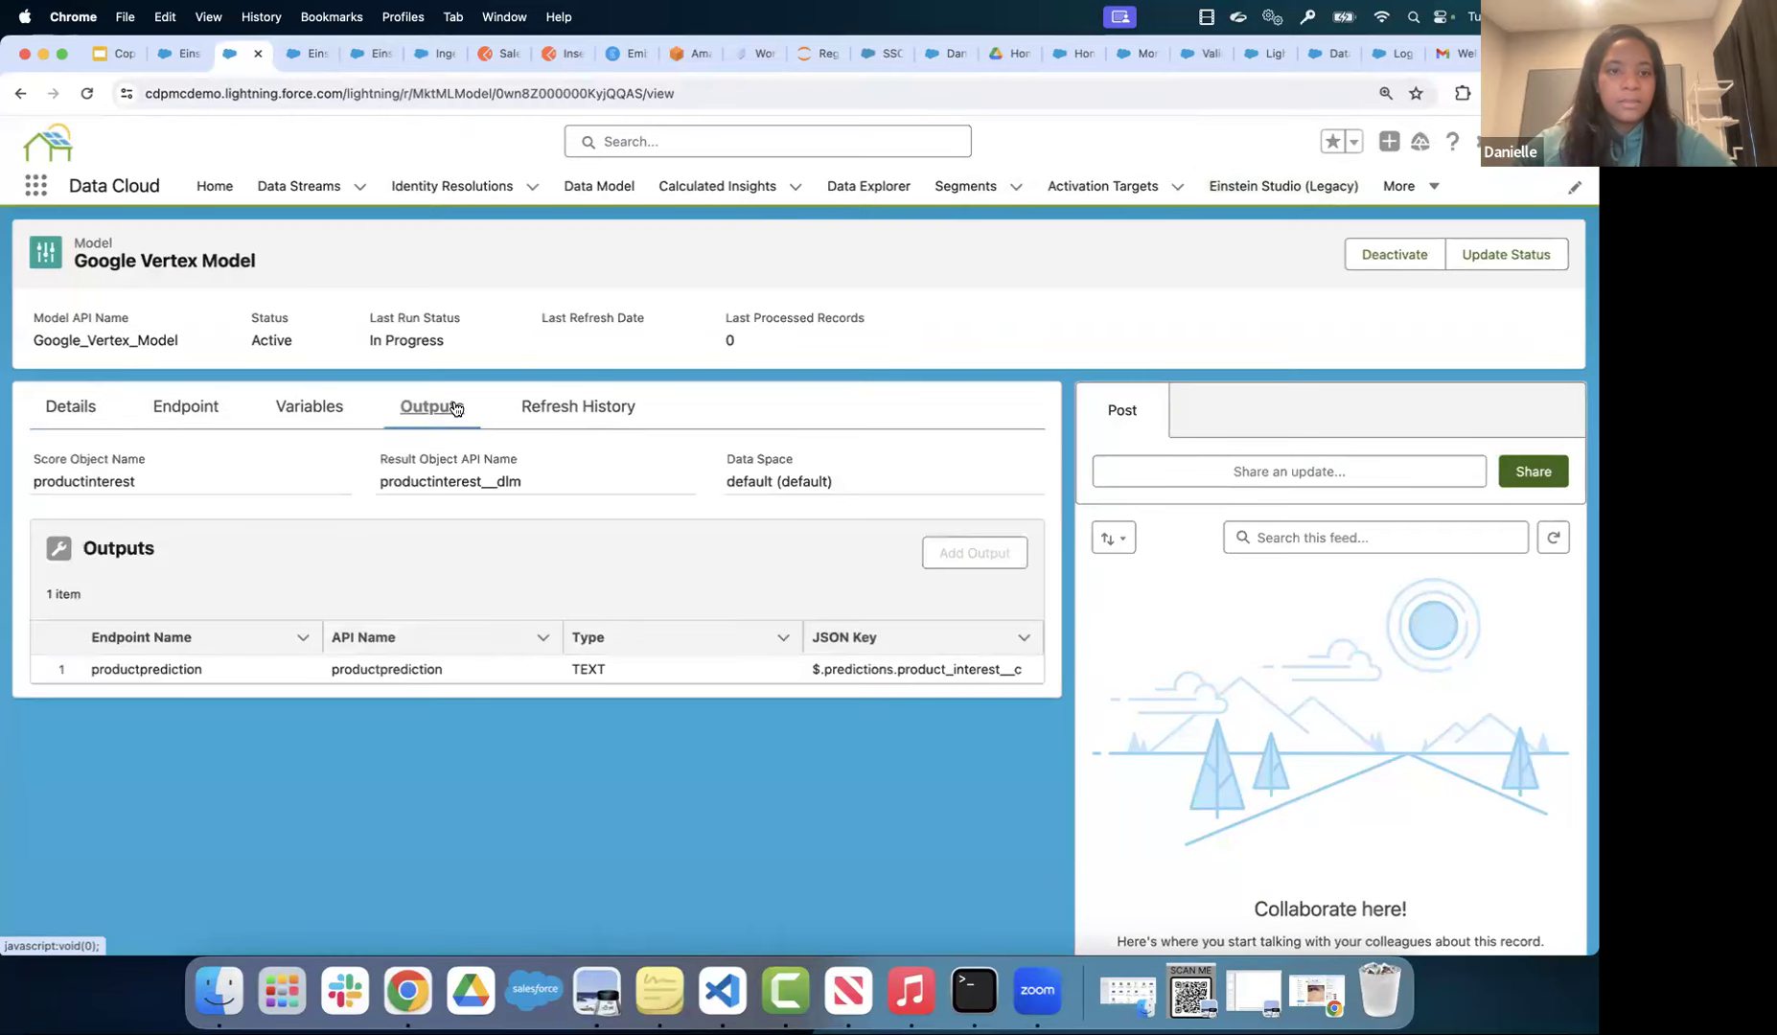
left_click(606, 406)
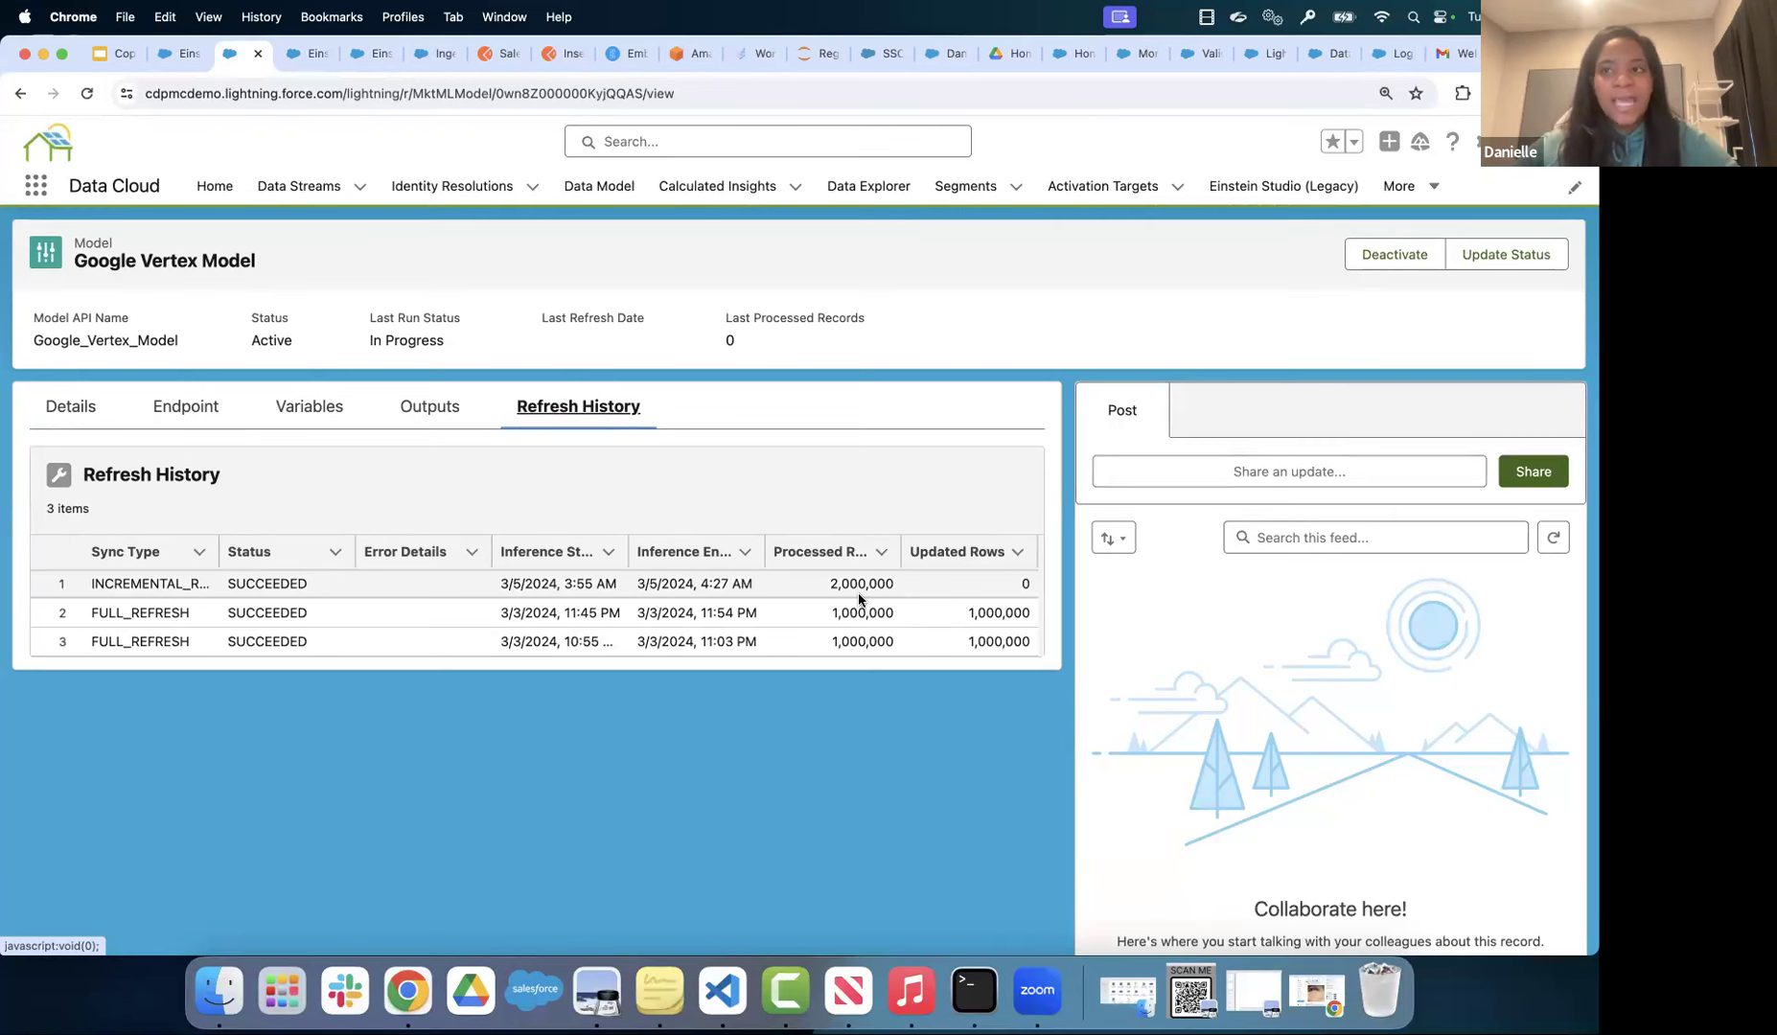
left_click(426, 414)
left_click_drag(508, 483, 368, 485)
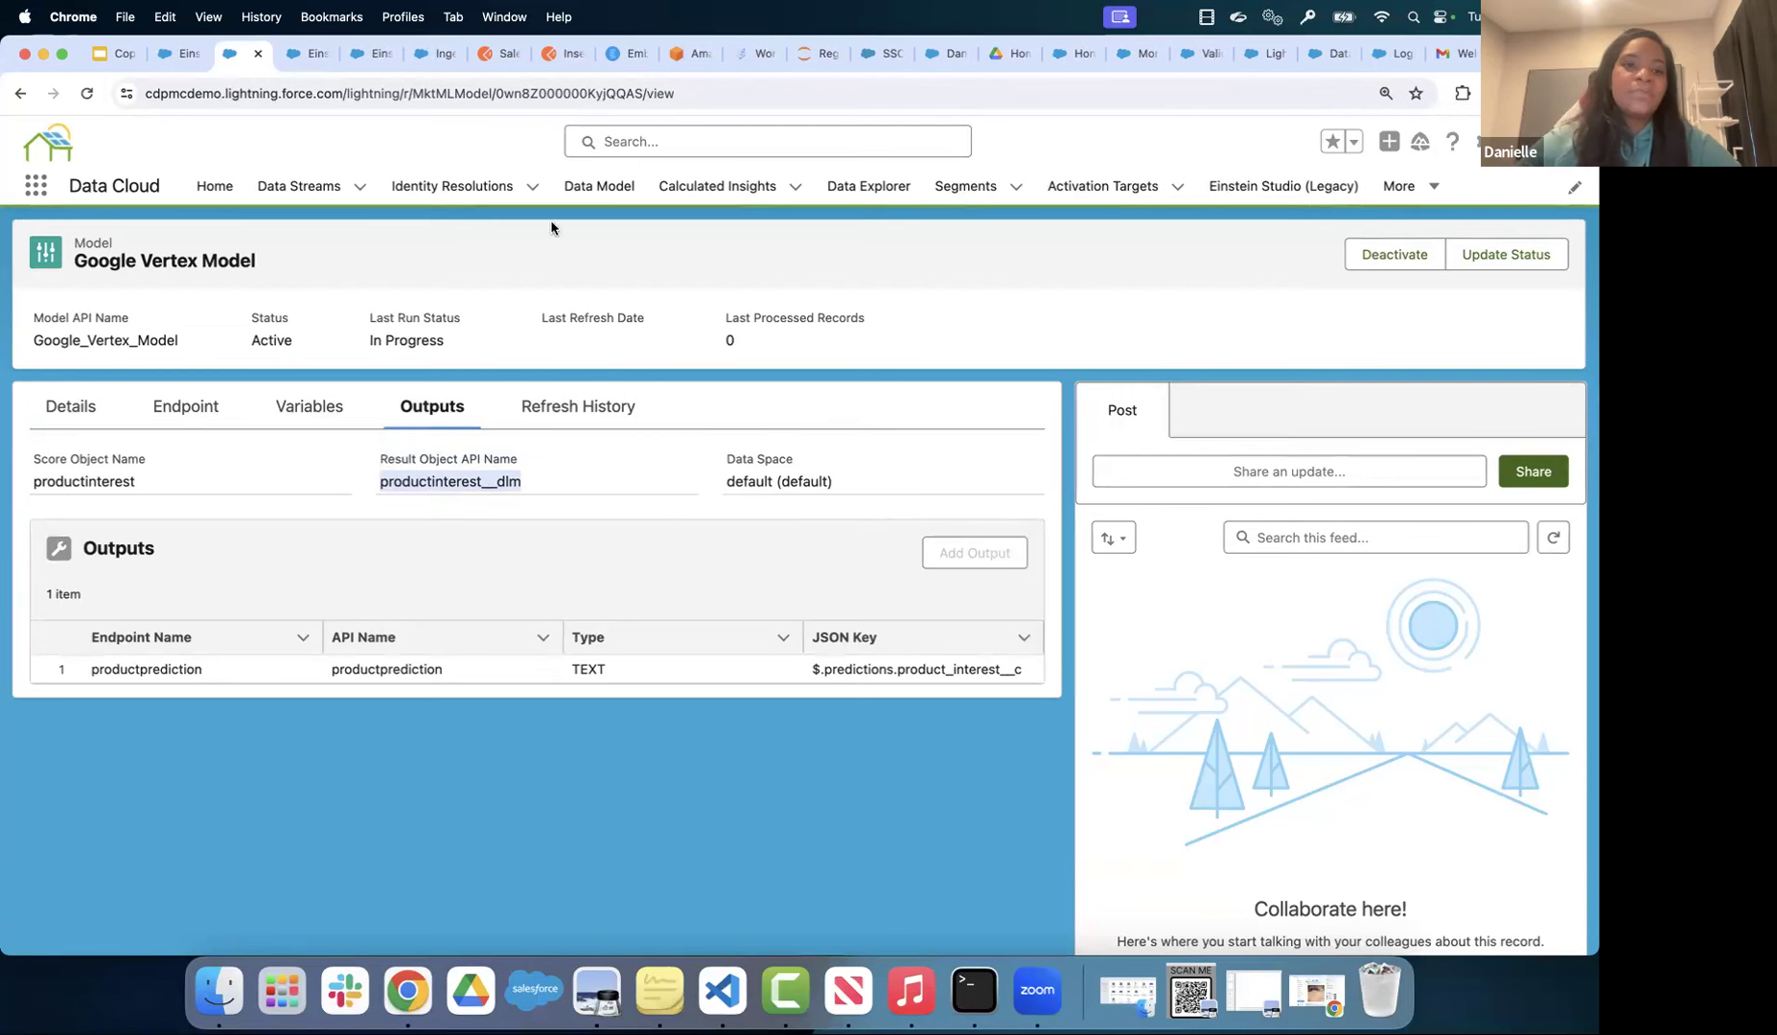
- In Data Explorer, load the productinterest Data Model Object from the default data space
left_click(859, 185)
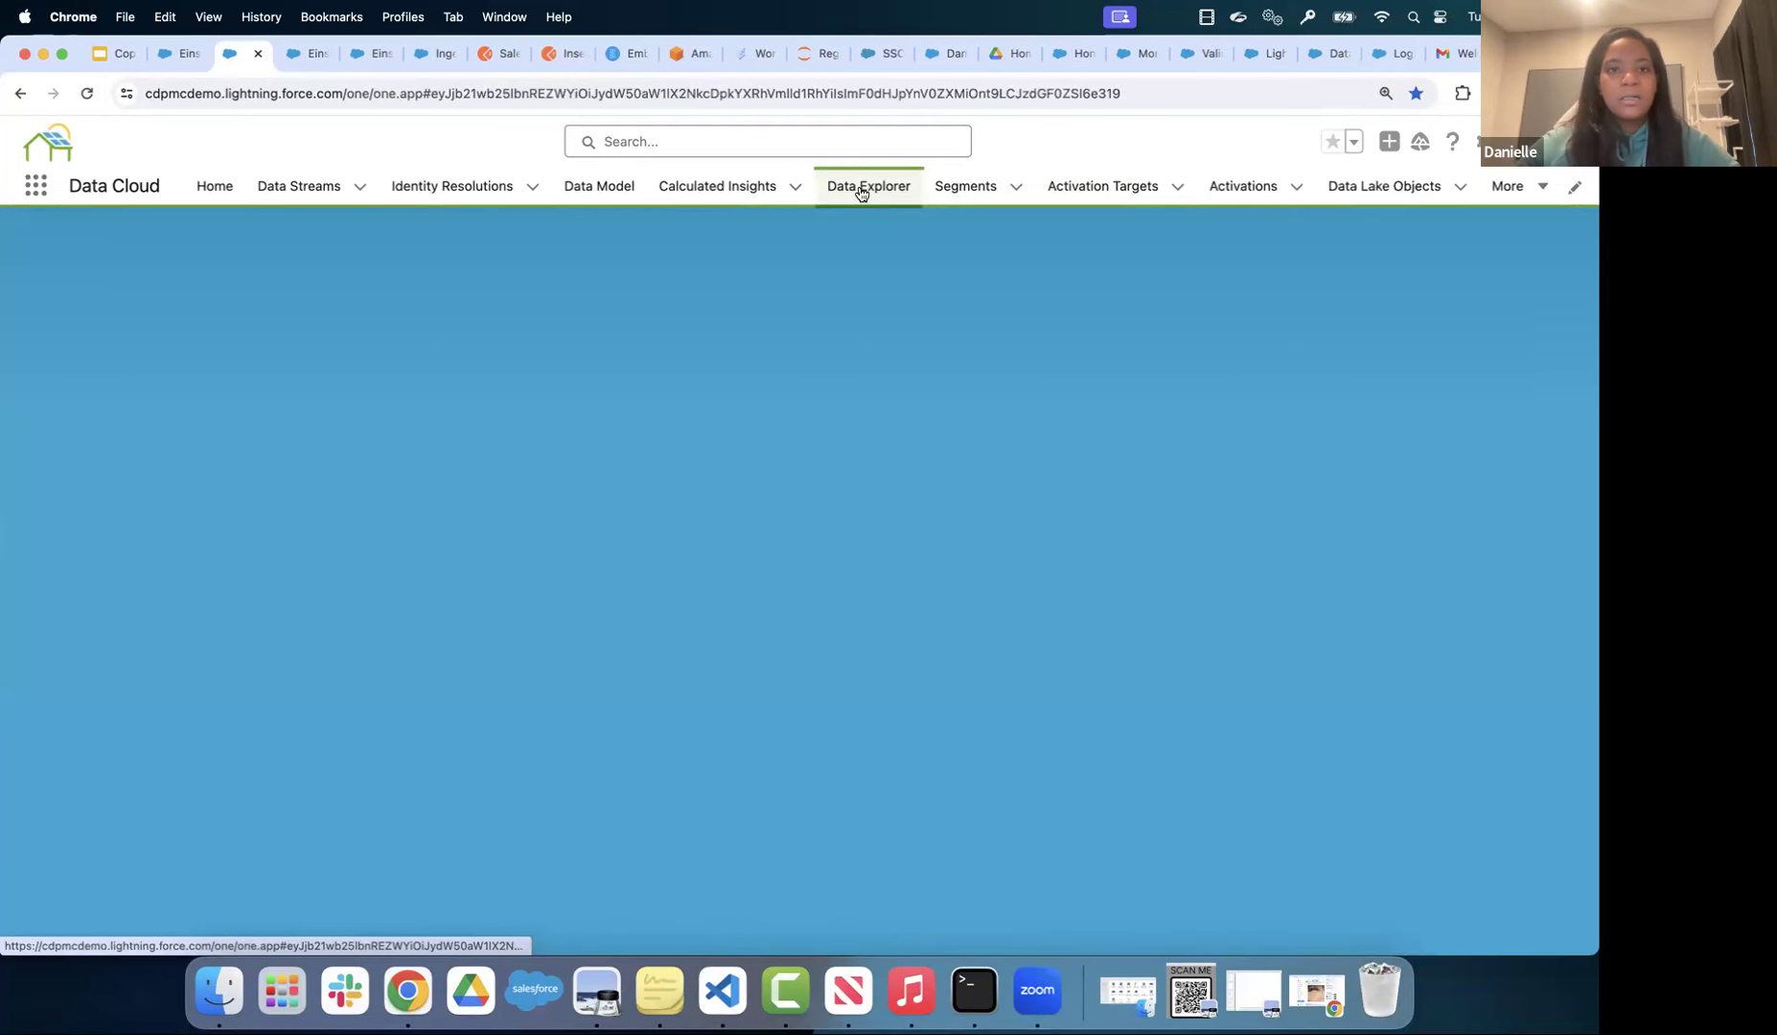
left_click(210, 344)
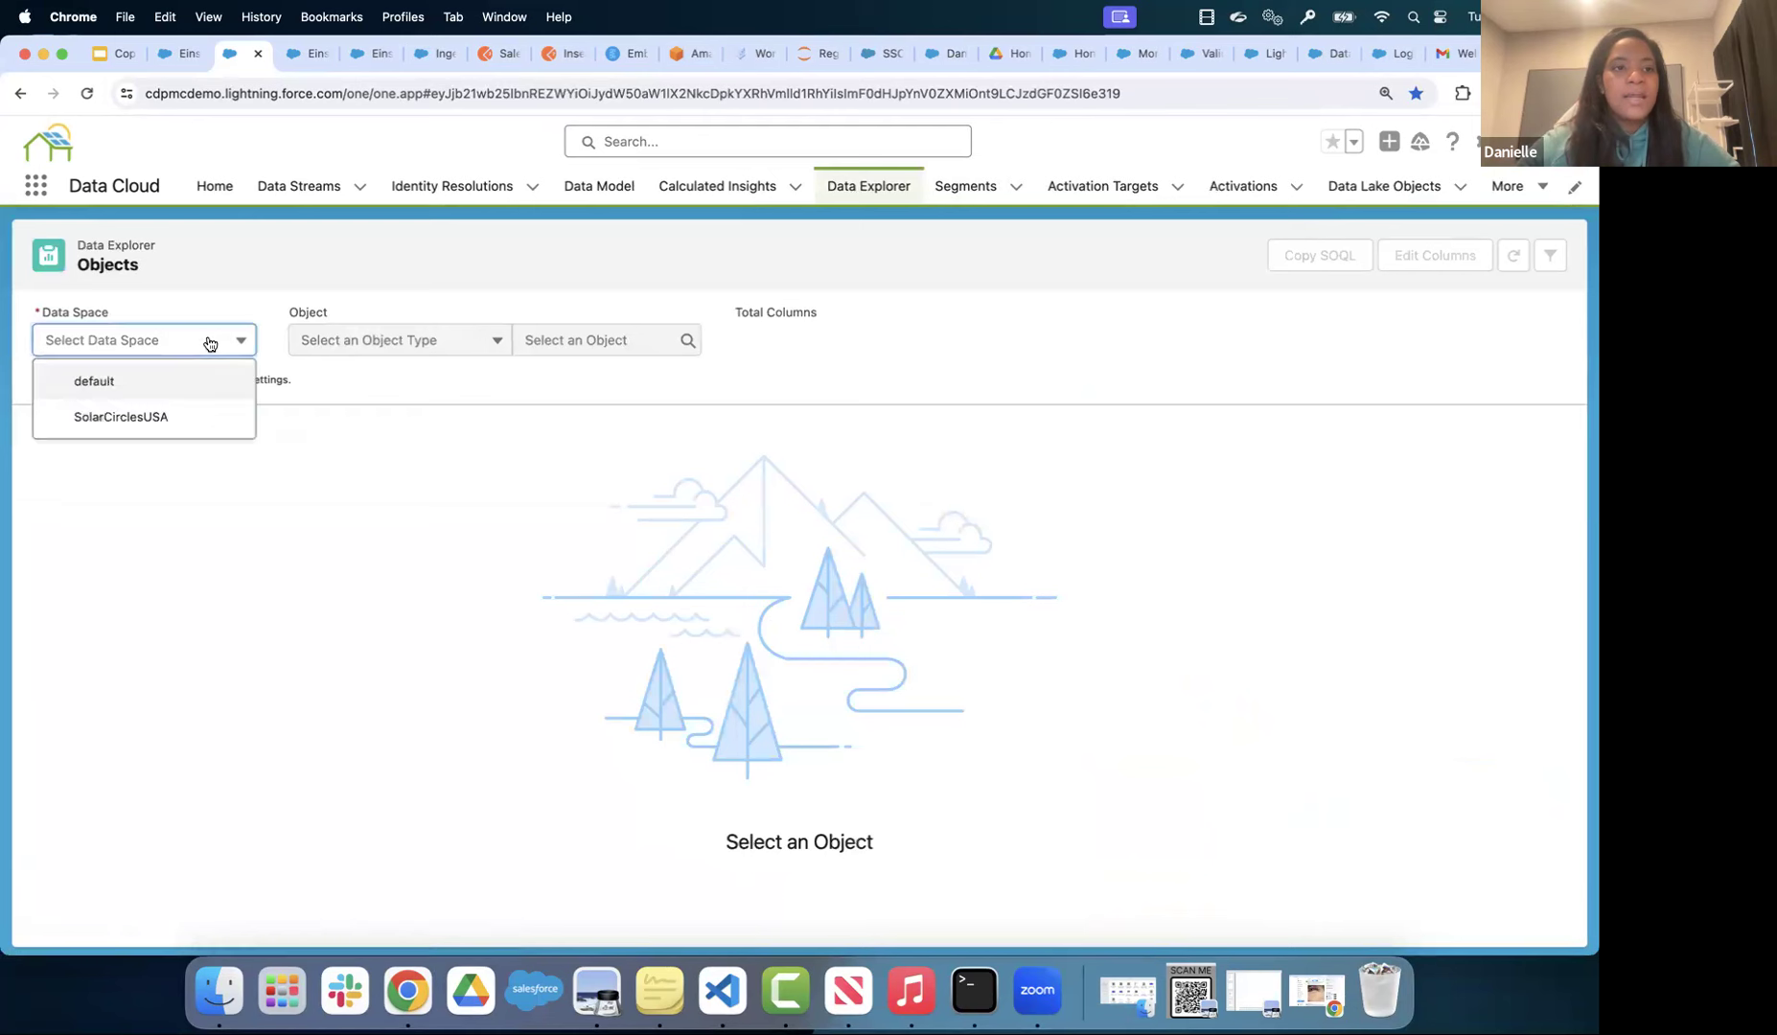
left_click(171, 388)
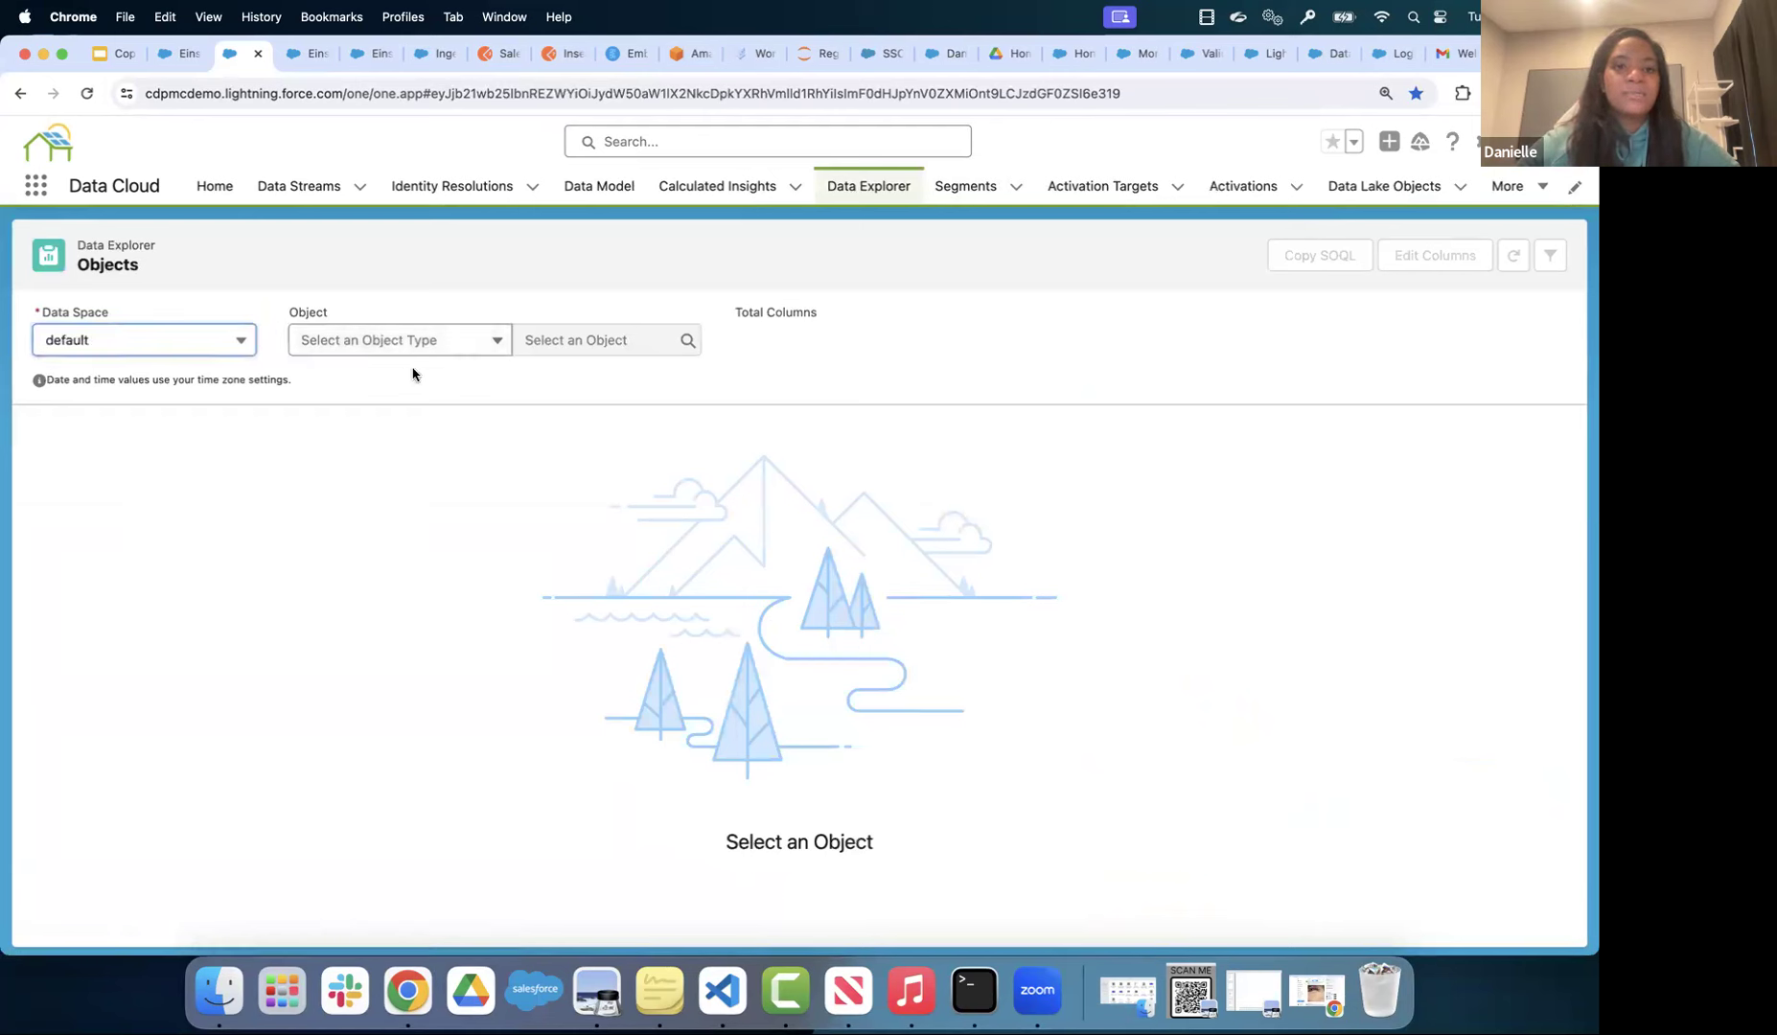
left_click(430, 345)
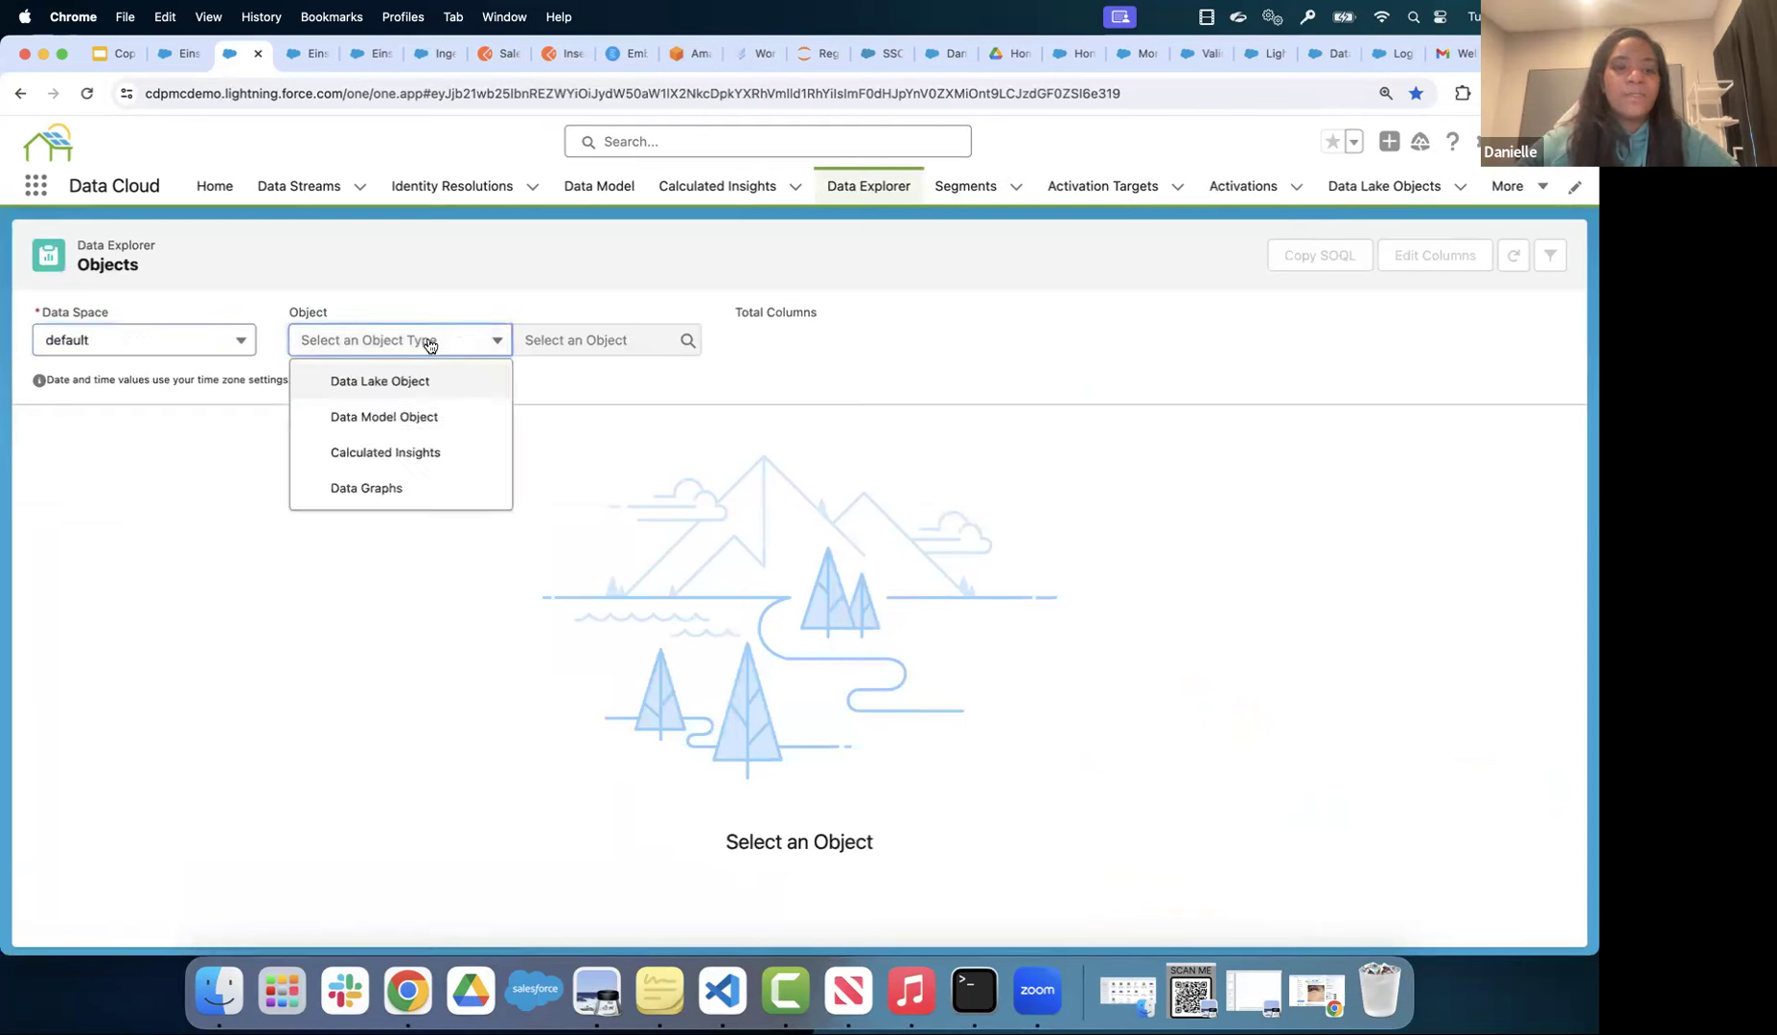
left_click(438, 419)
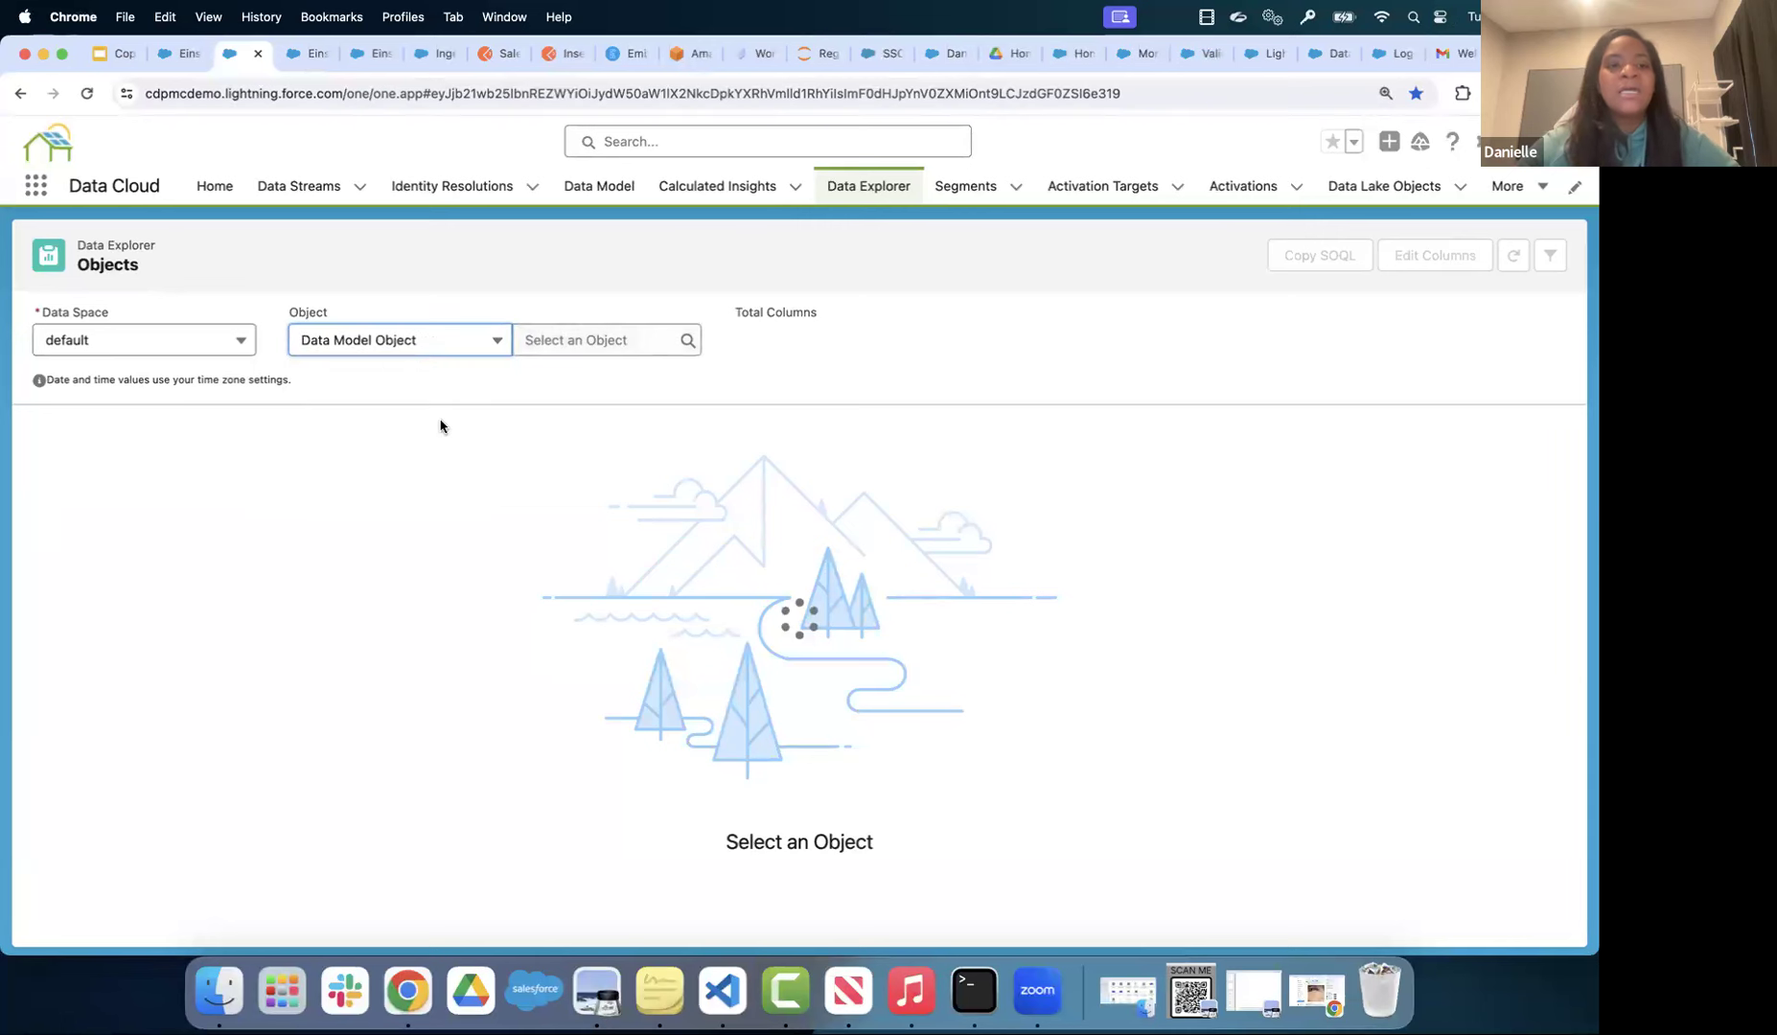
left_click(628, 342)
scroll(608, 508, "down", 5)
scroll(610, 510, "down", 10)
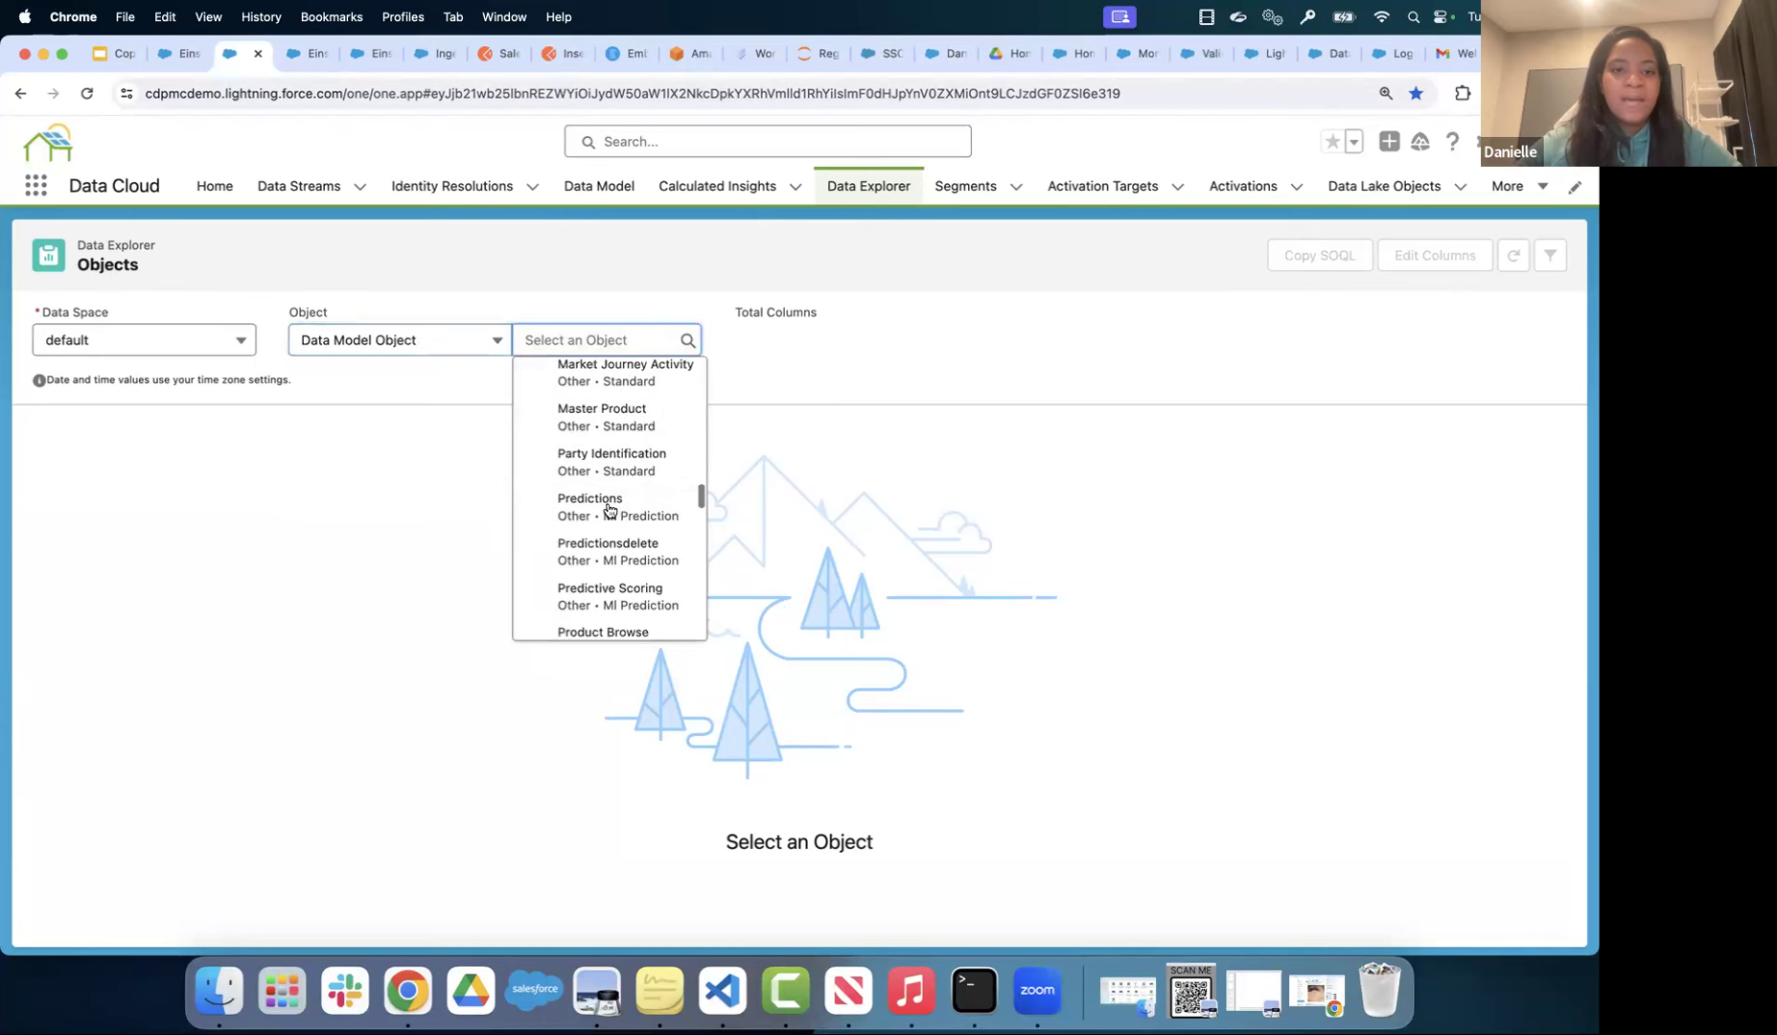
scroll(609, 510, "down", 3)
scroll(608, 510, "down", 4)
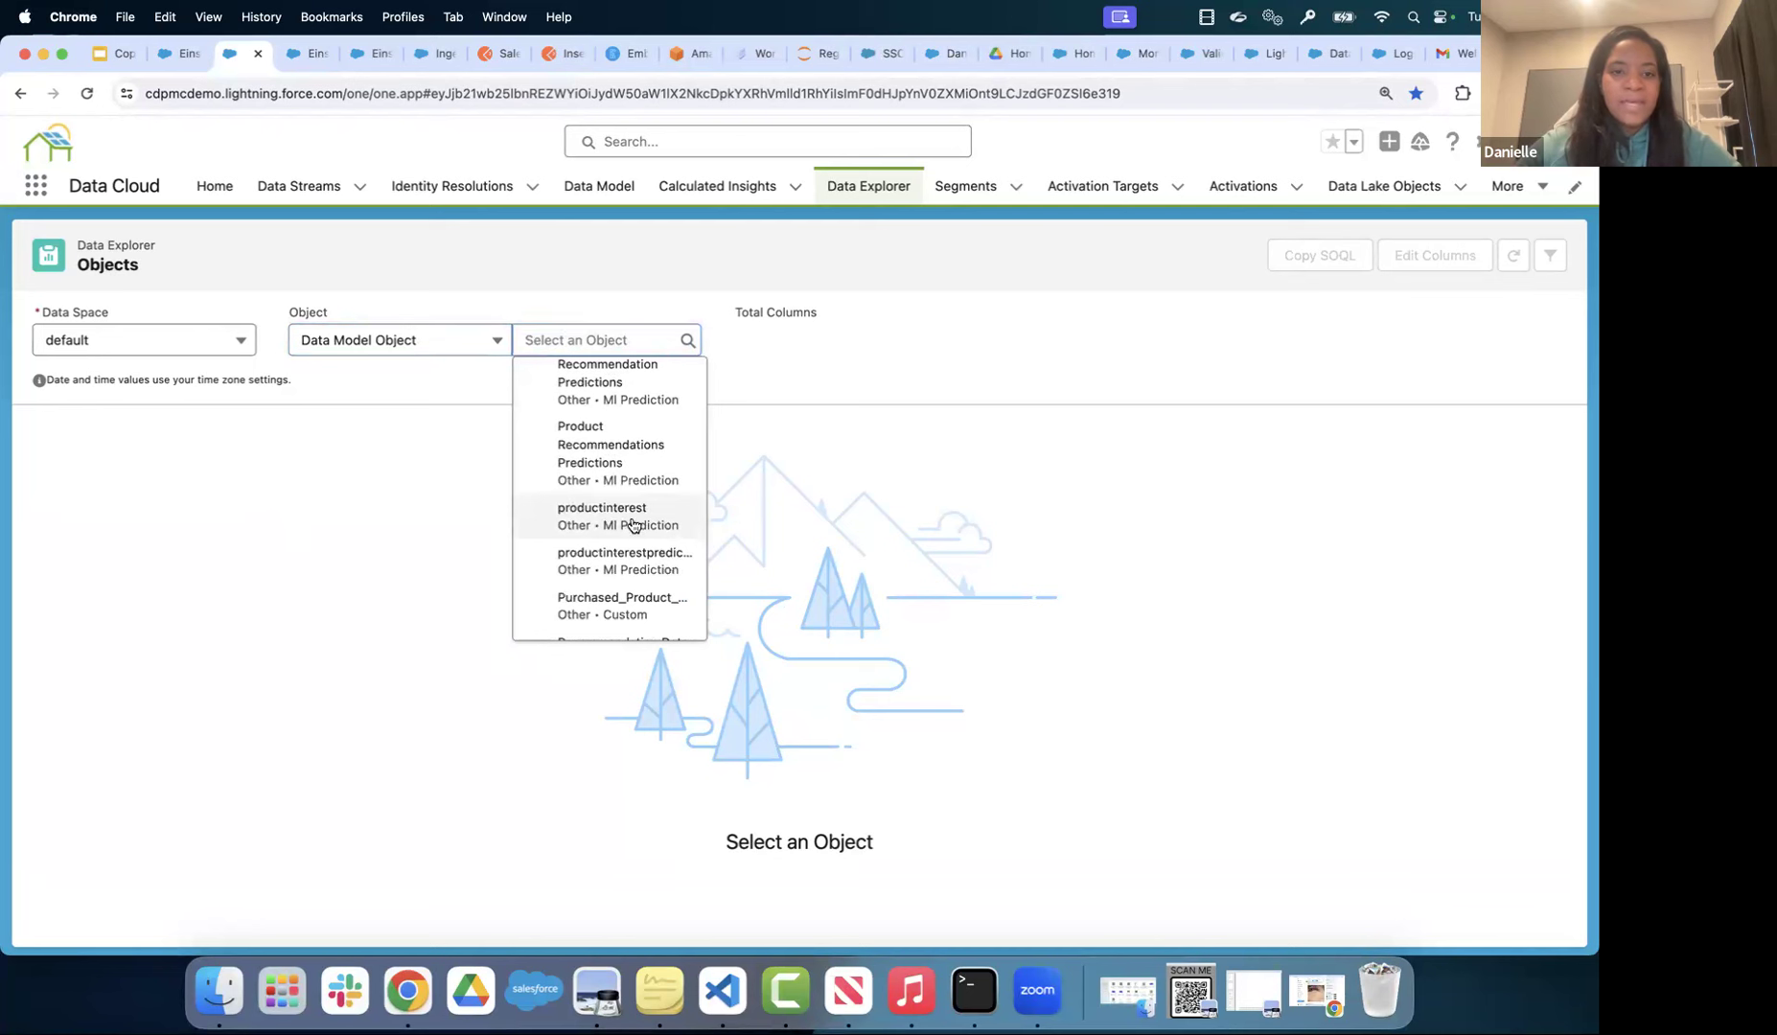
left_click(633, 525)
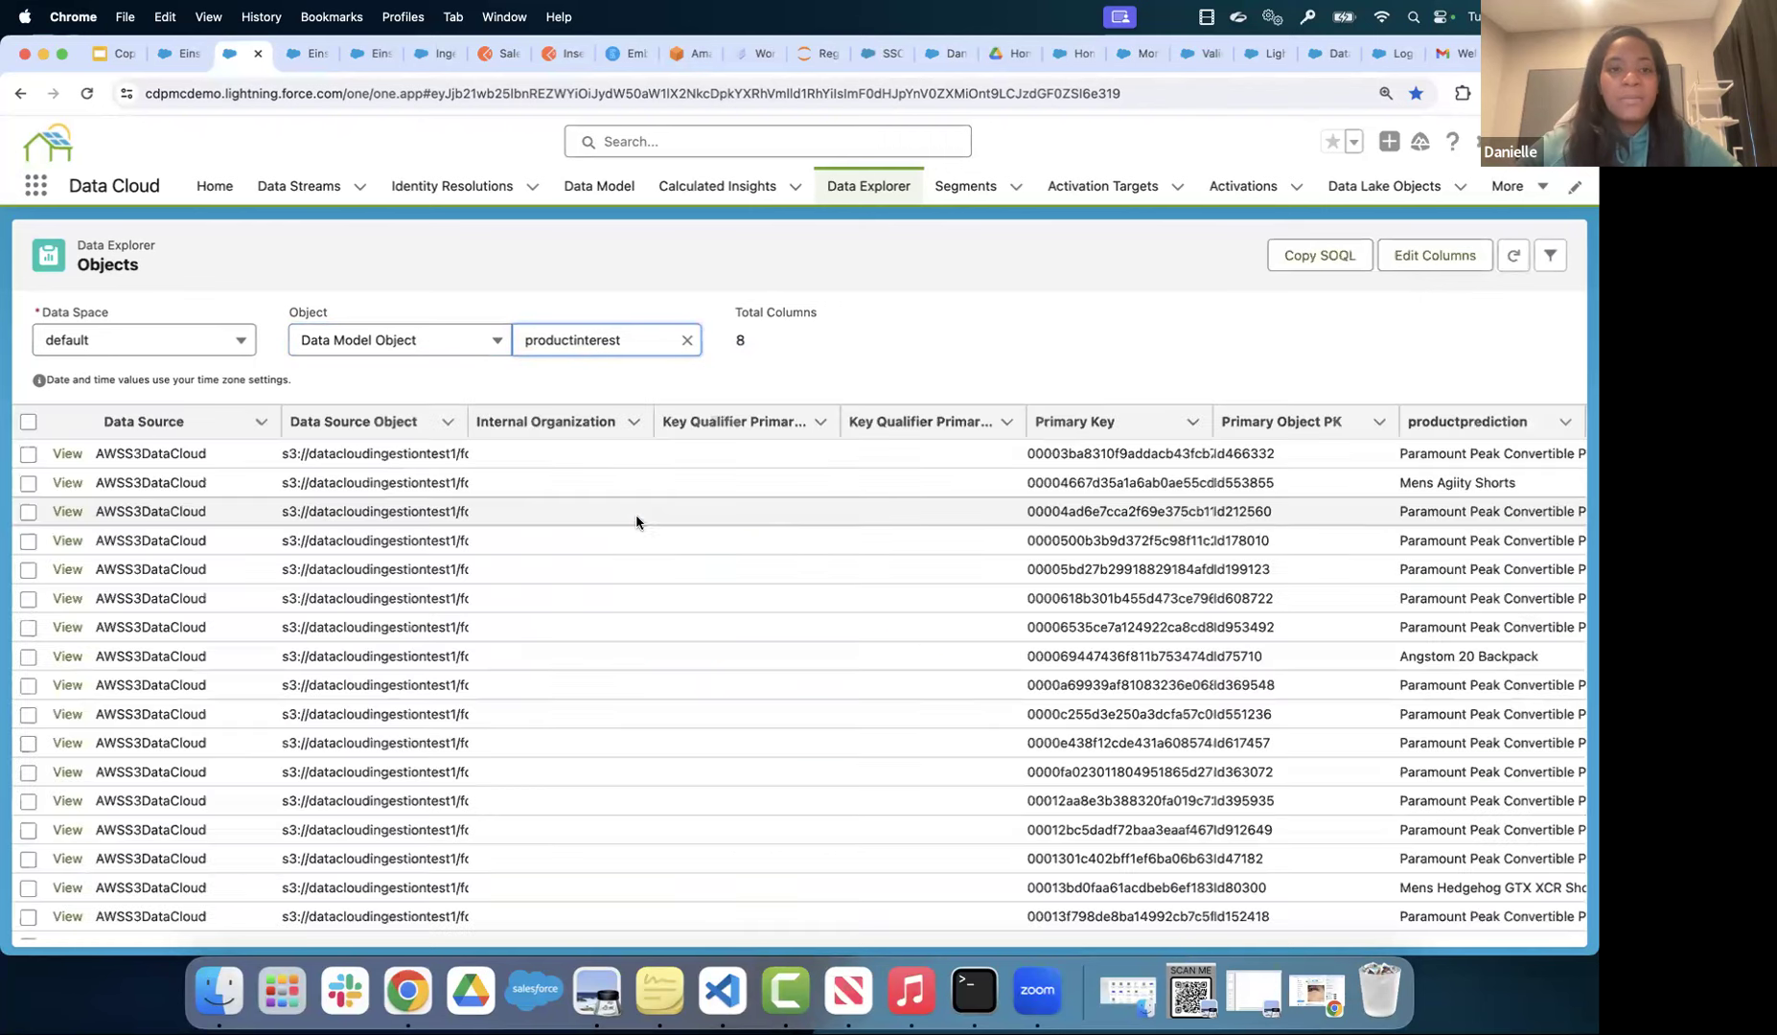
- Sort records by Primary Key, narrow the key columns, and widen productprediction
left_click(1031, 422)
left_click_drag(1028, 422, 901, 419)
left_click(1179, 423)
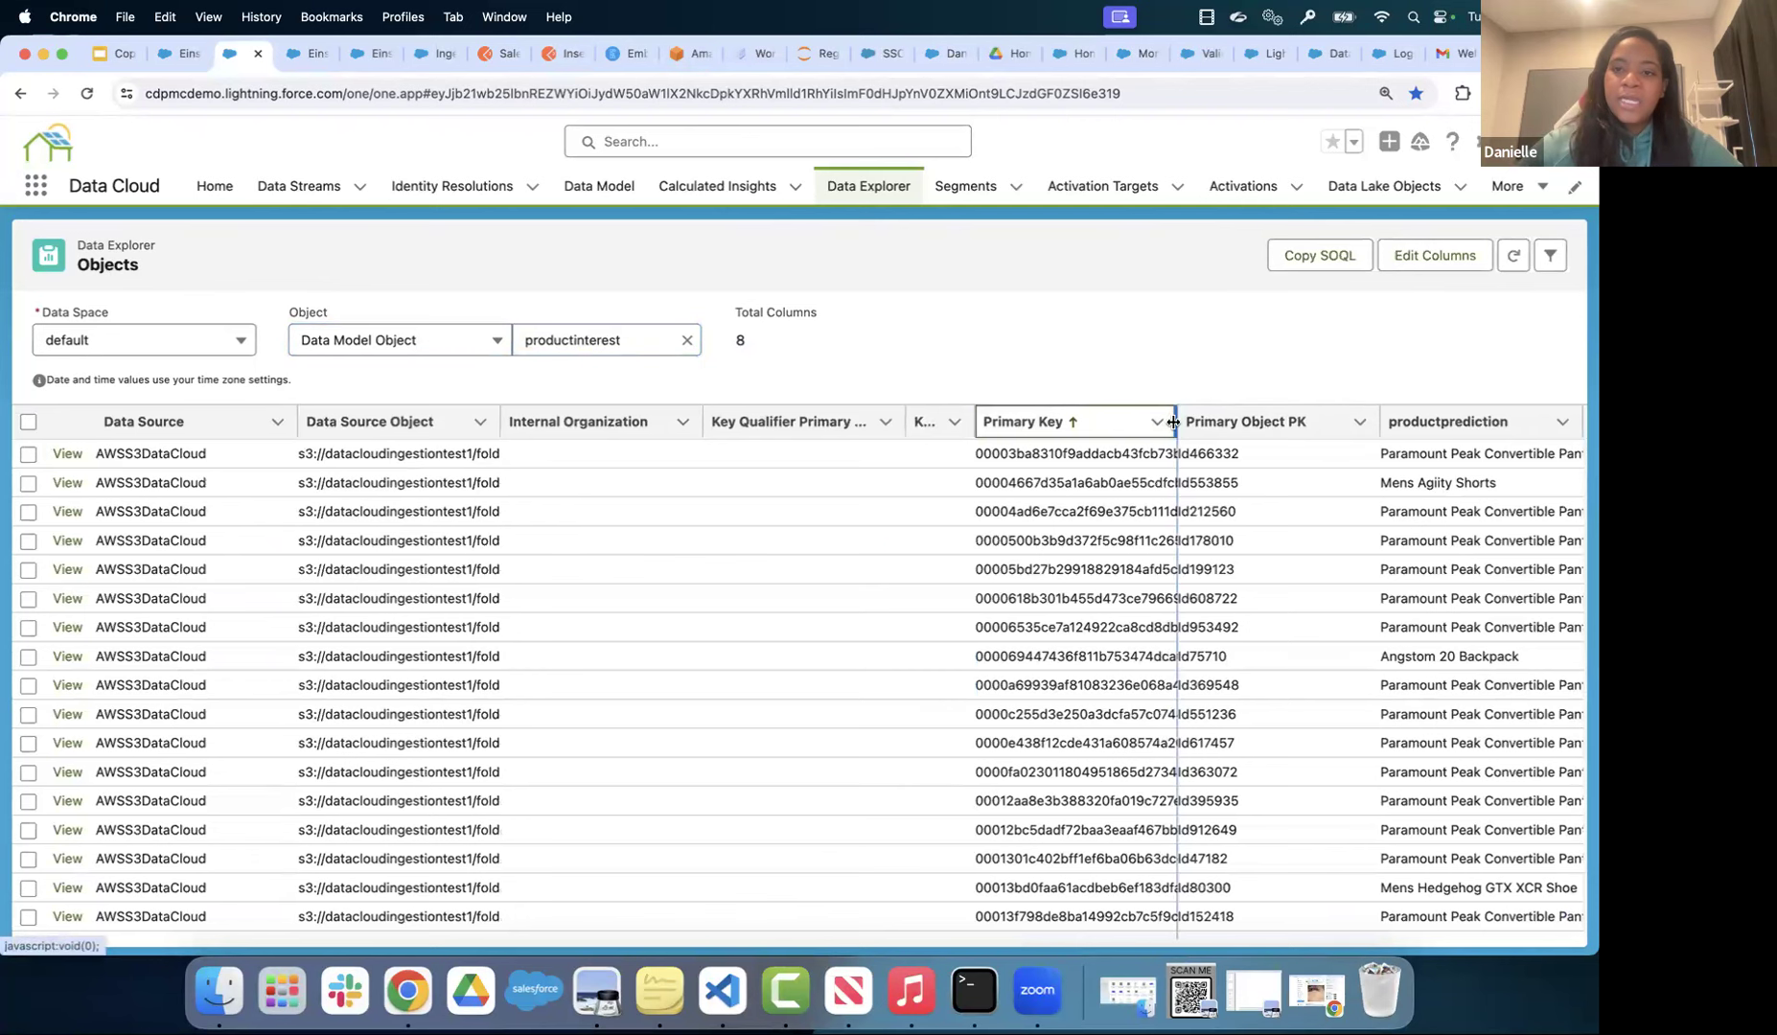
left_click_drag(1173, 422, 944, 423)
left_click_drag(1588, 417, 1588, 417)
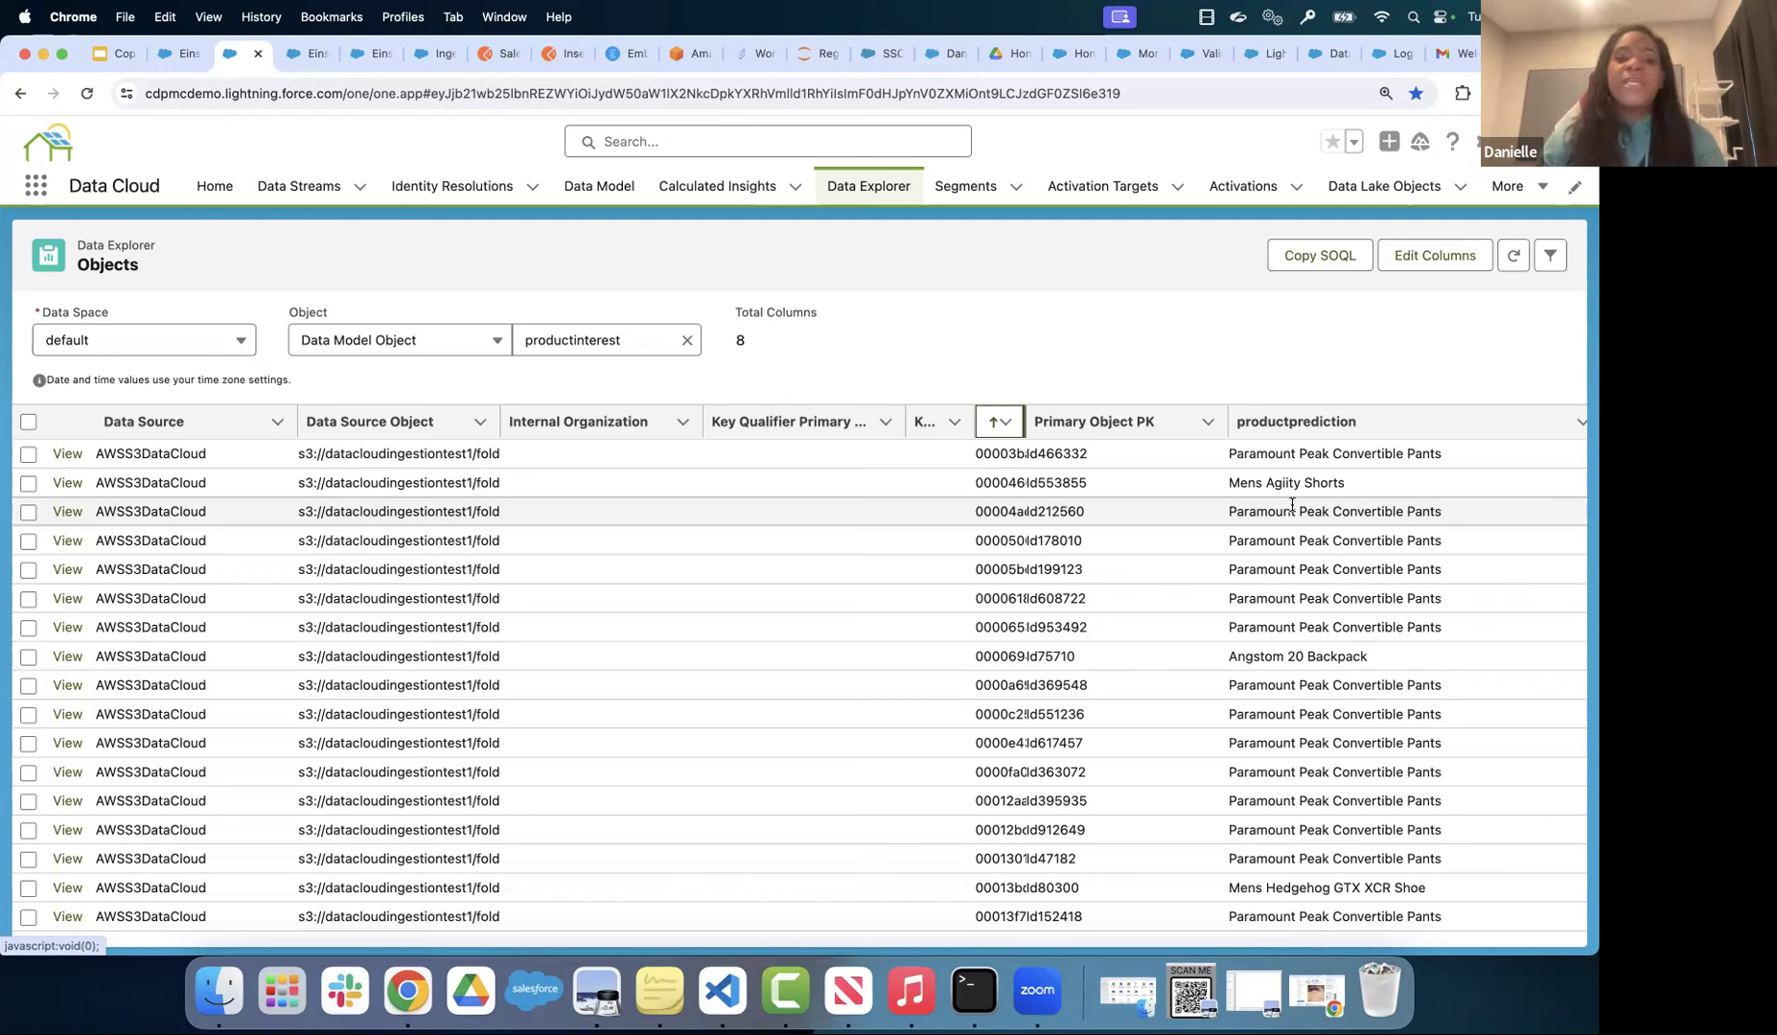
- Open the Product Interest Prediction notebook in JupyterLab from Vertex AI Workbench
left_click(753, 60)
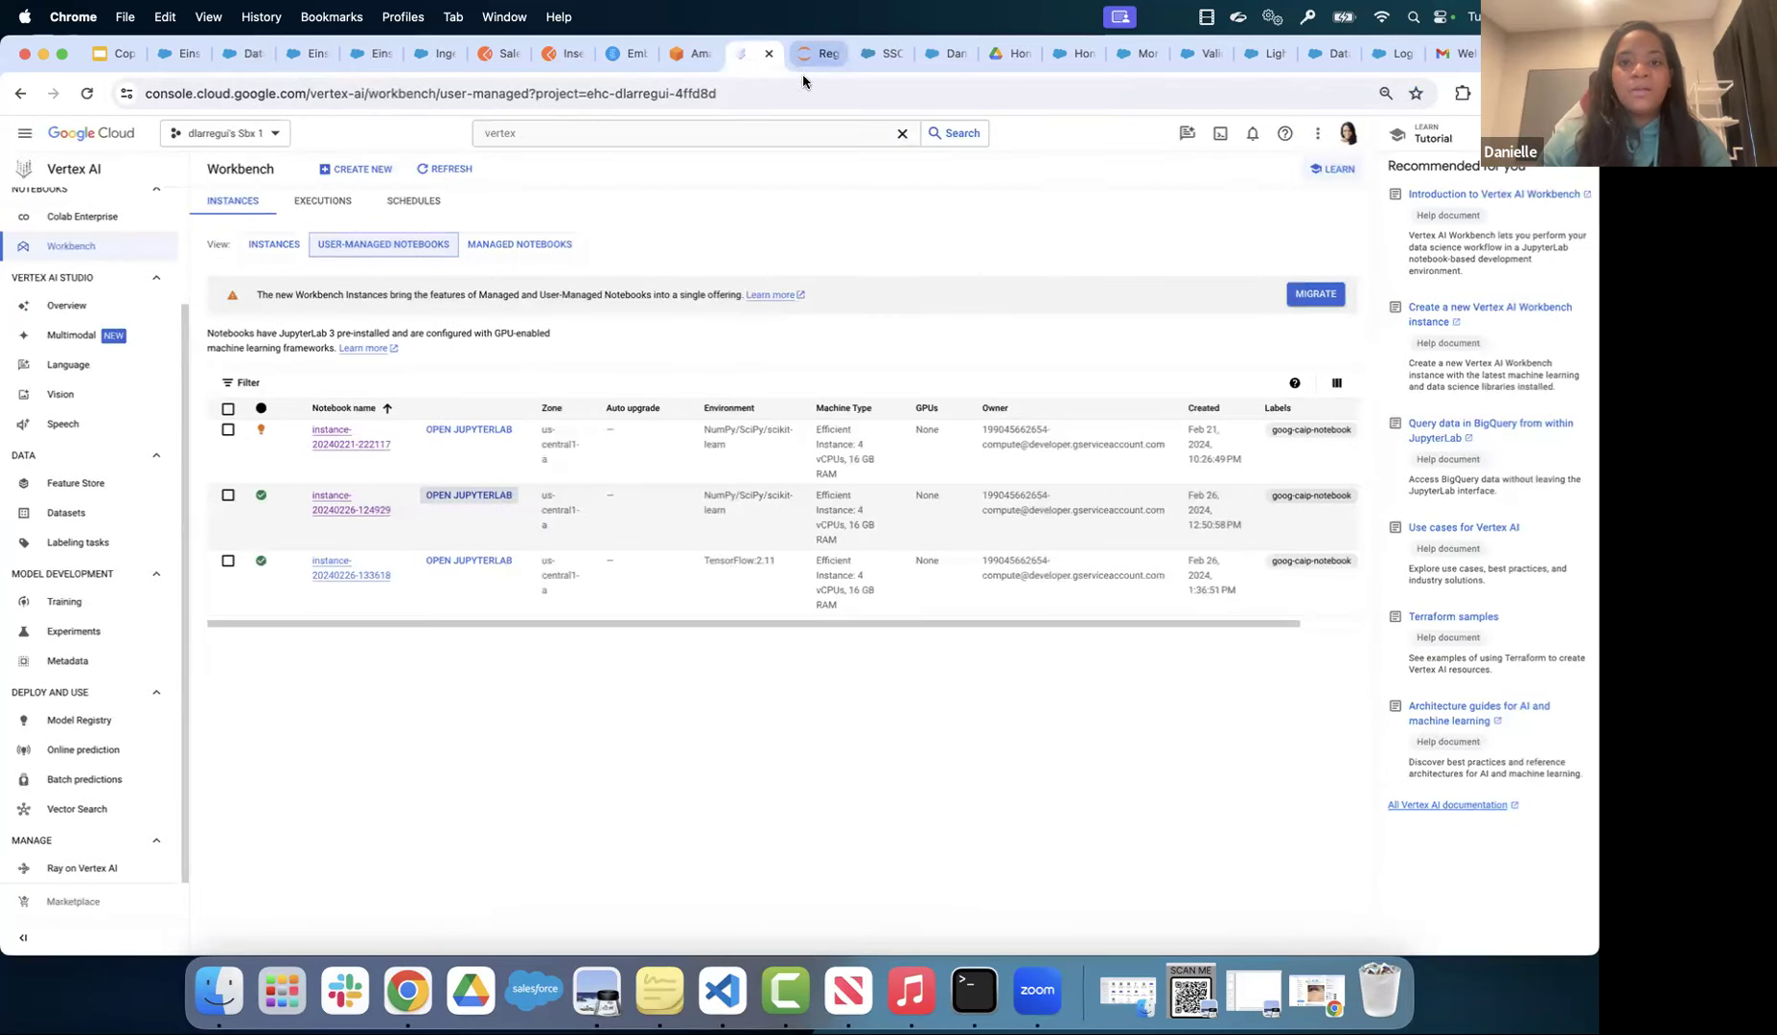
left_click(802, 62)
left_click(463, 160)
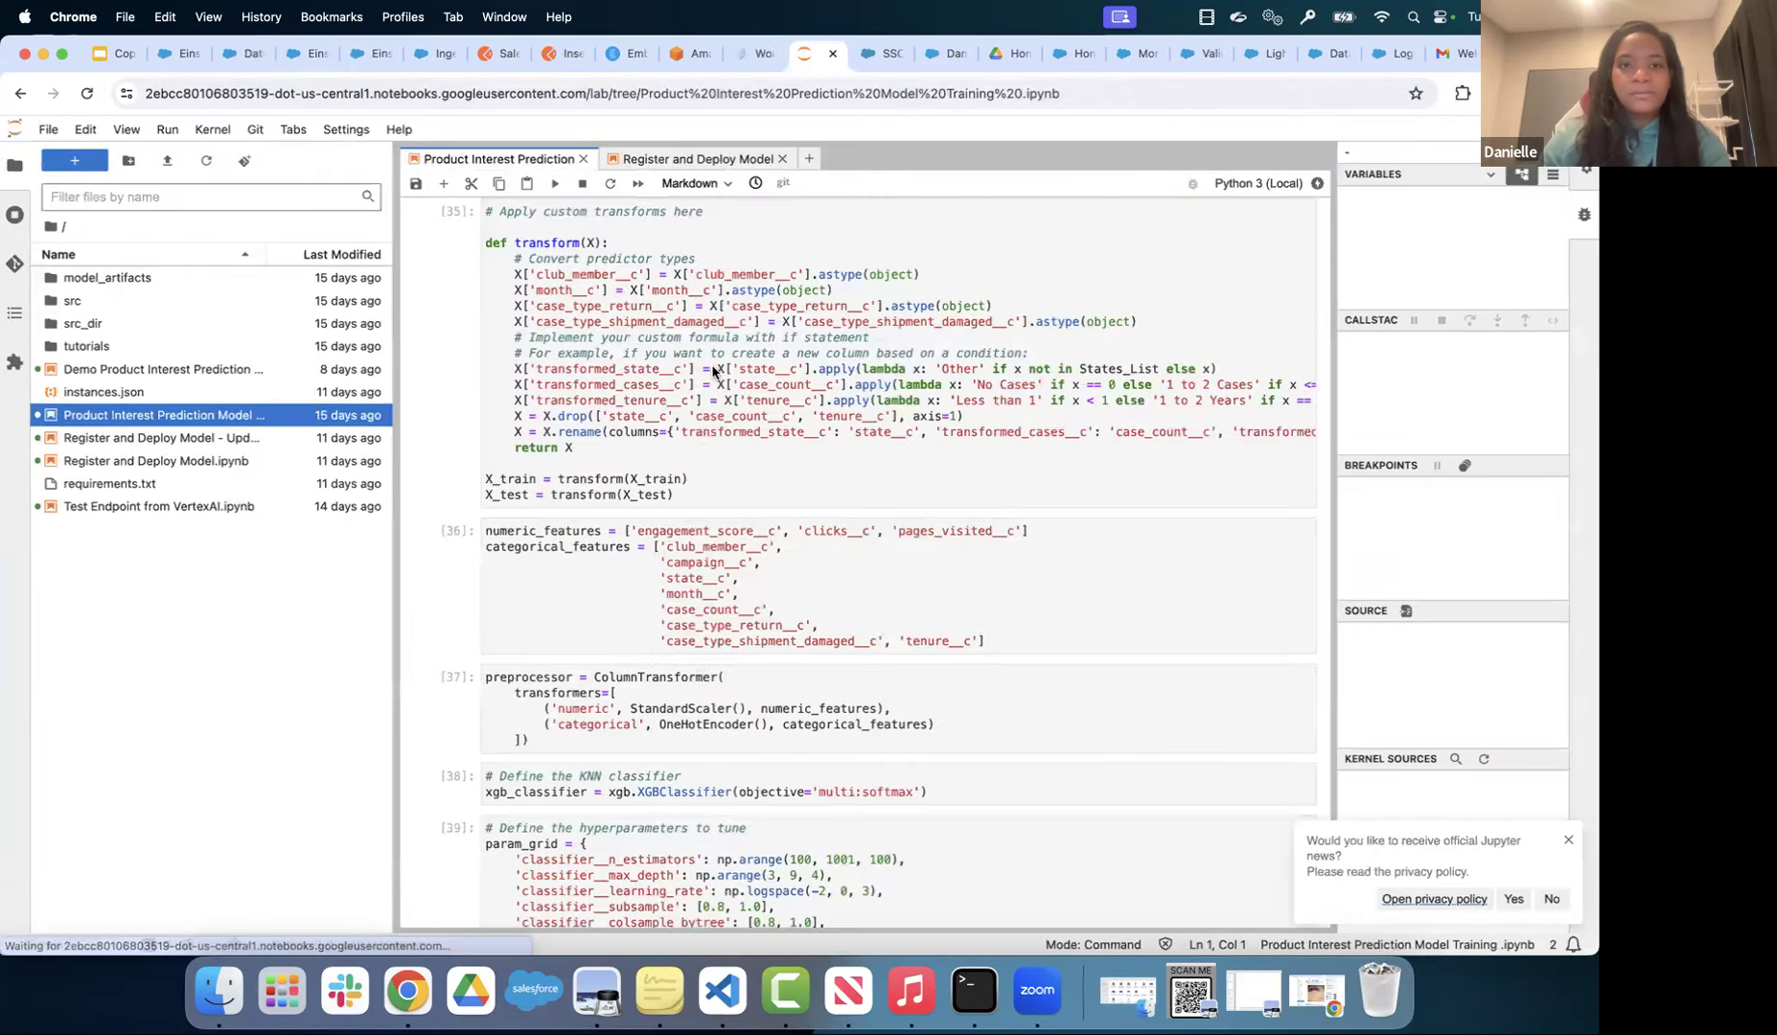
- Review the training query in cell [6], then go back to the Workbench user-managed notebooks list
scroll(712, 369, "up", 20)
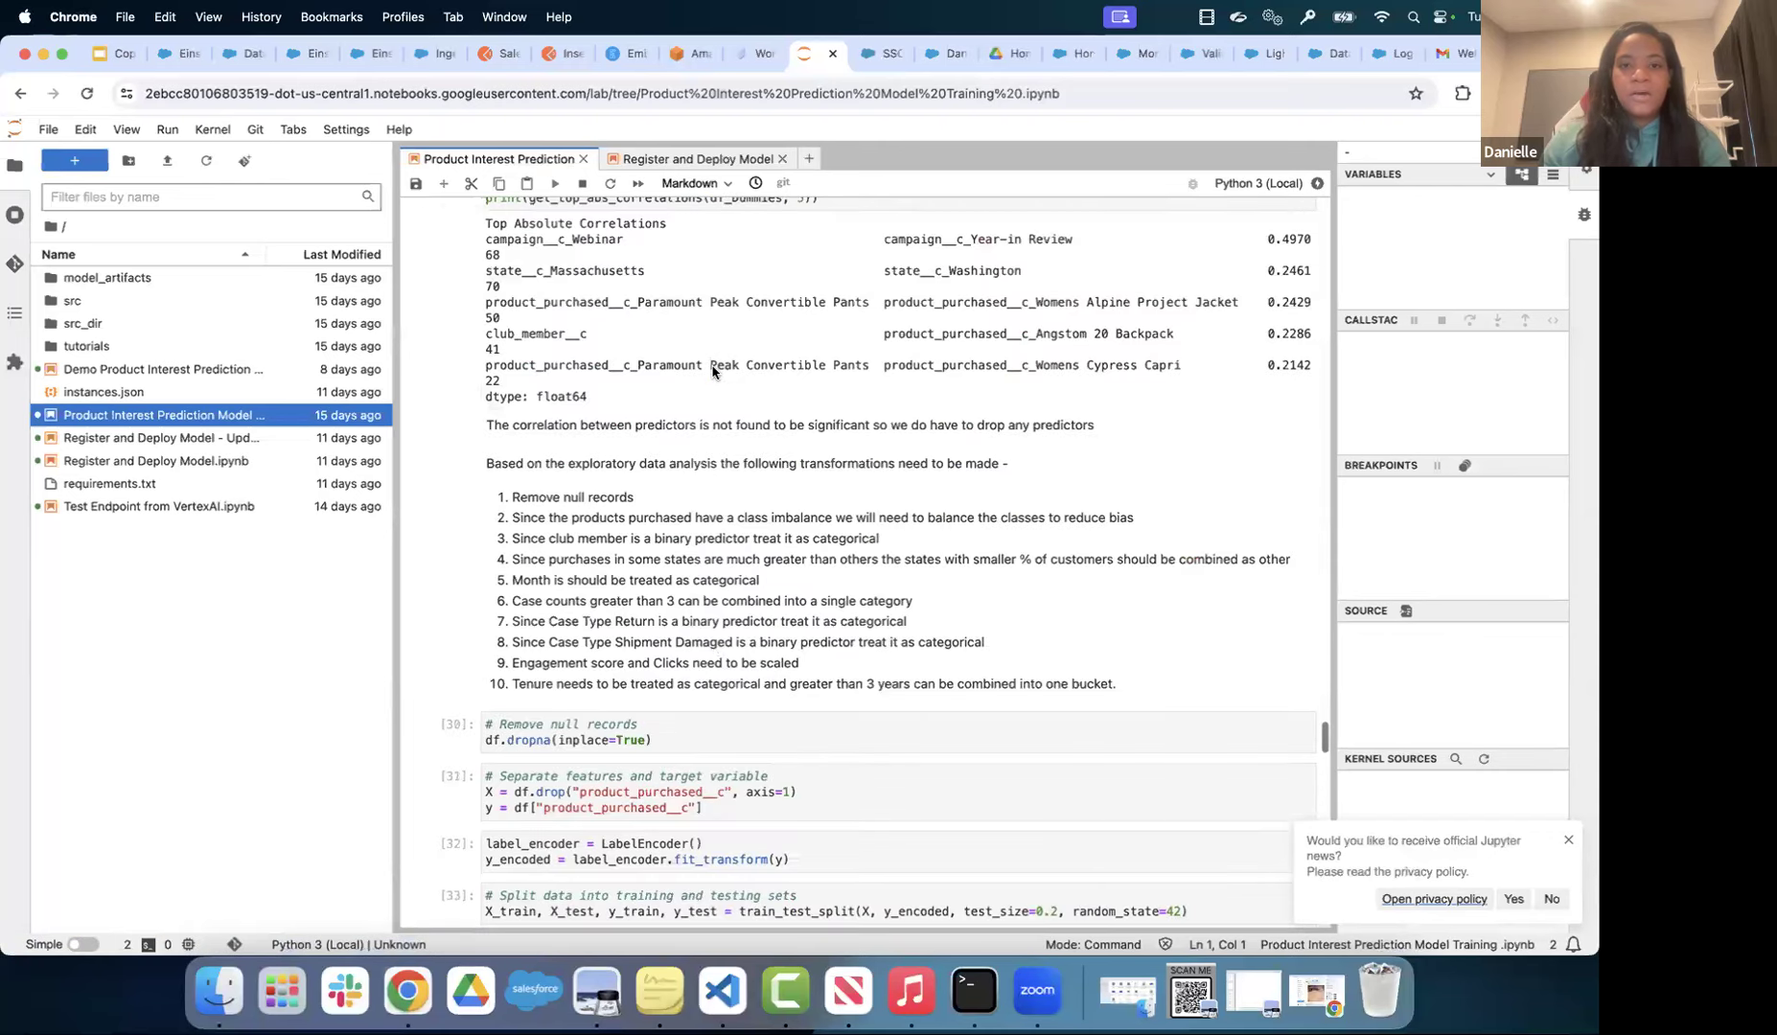
scroll(712, 366, "up", 20)
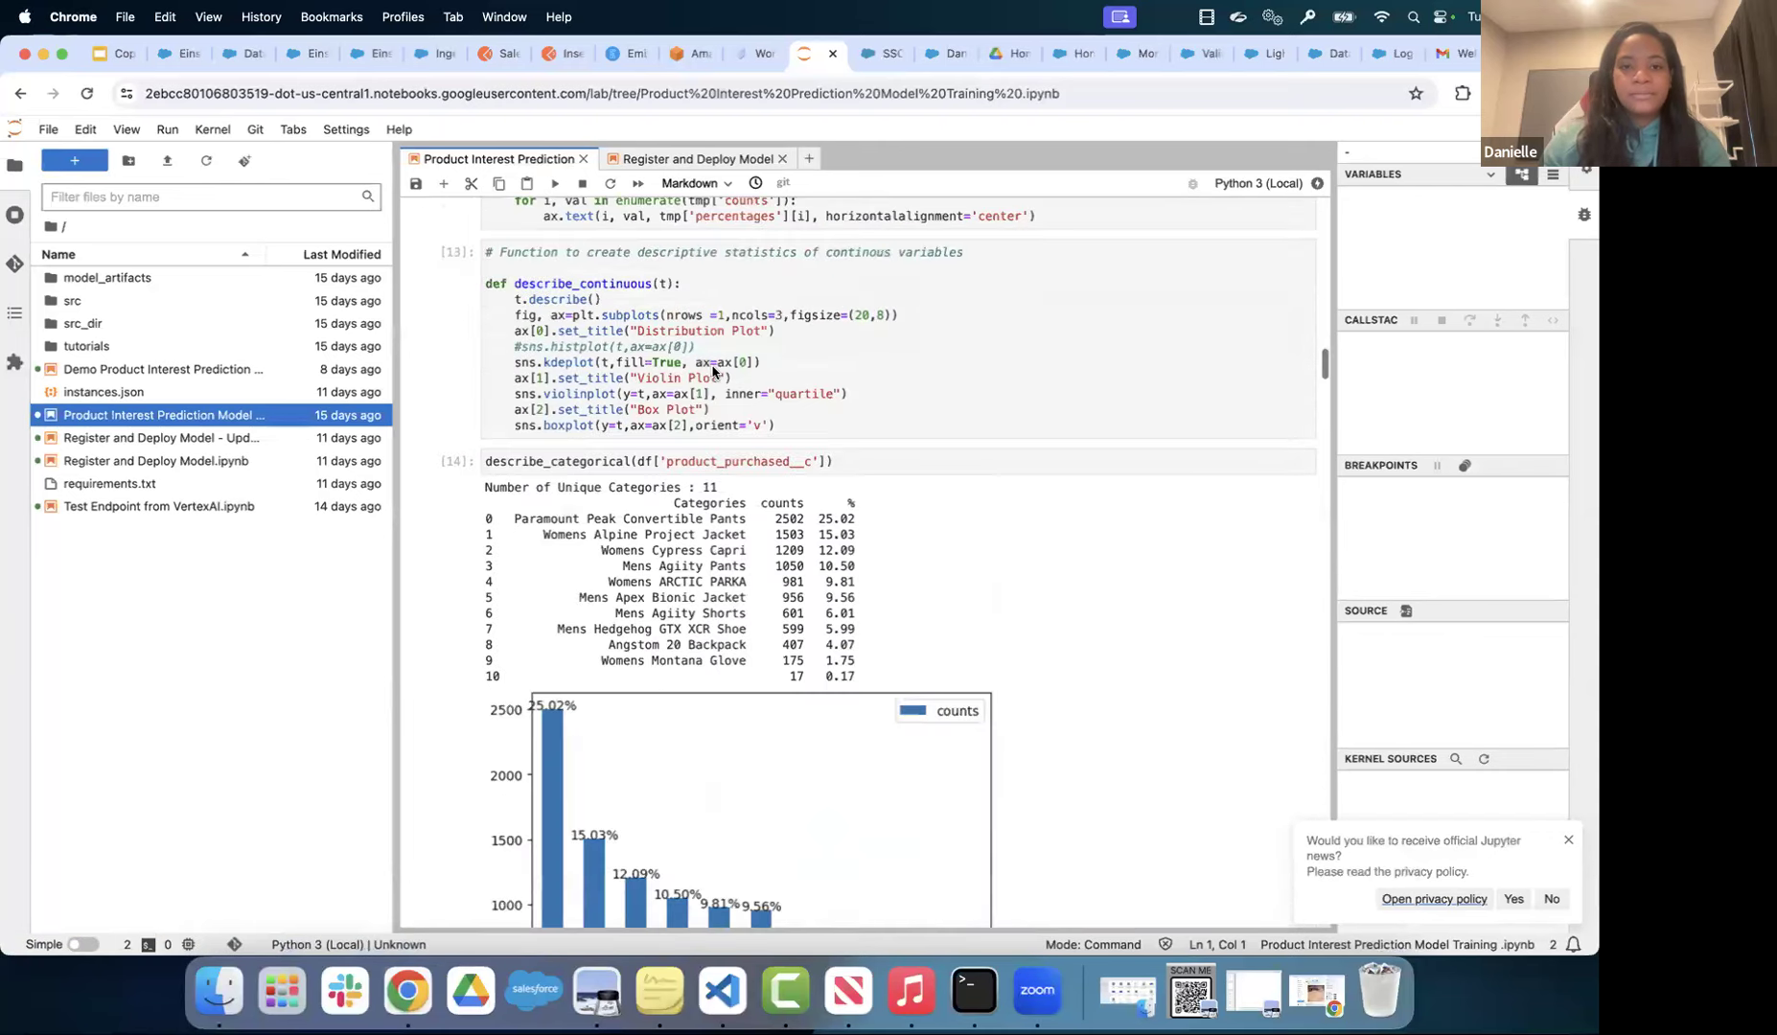
scroll(847, 303, "up", 5)
scroll(833, 306, "down", 12)
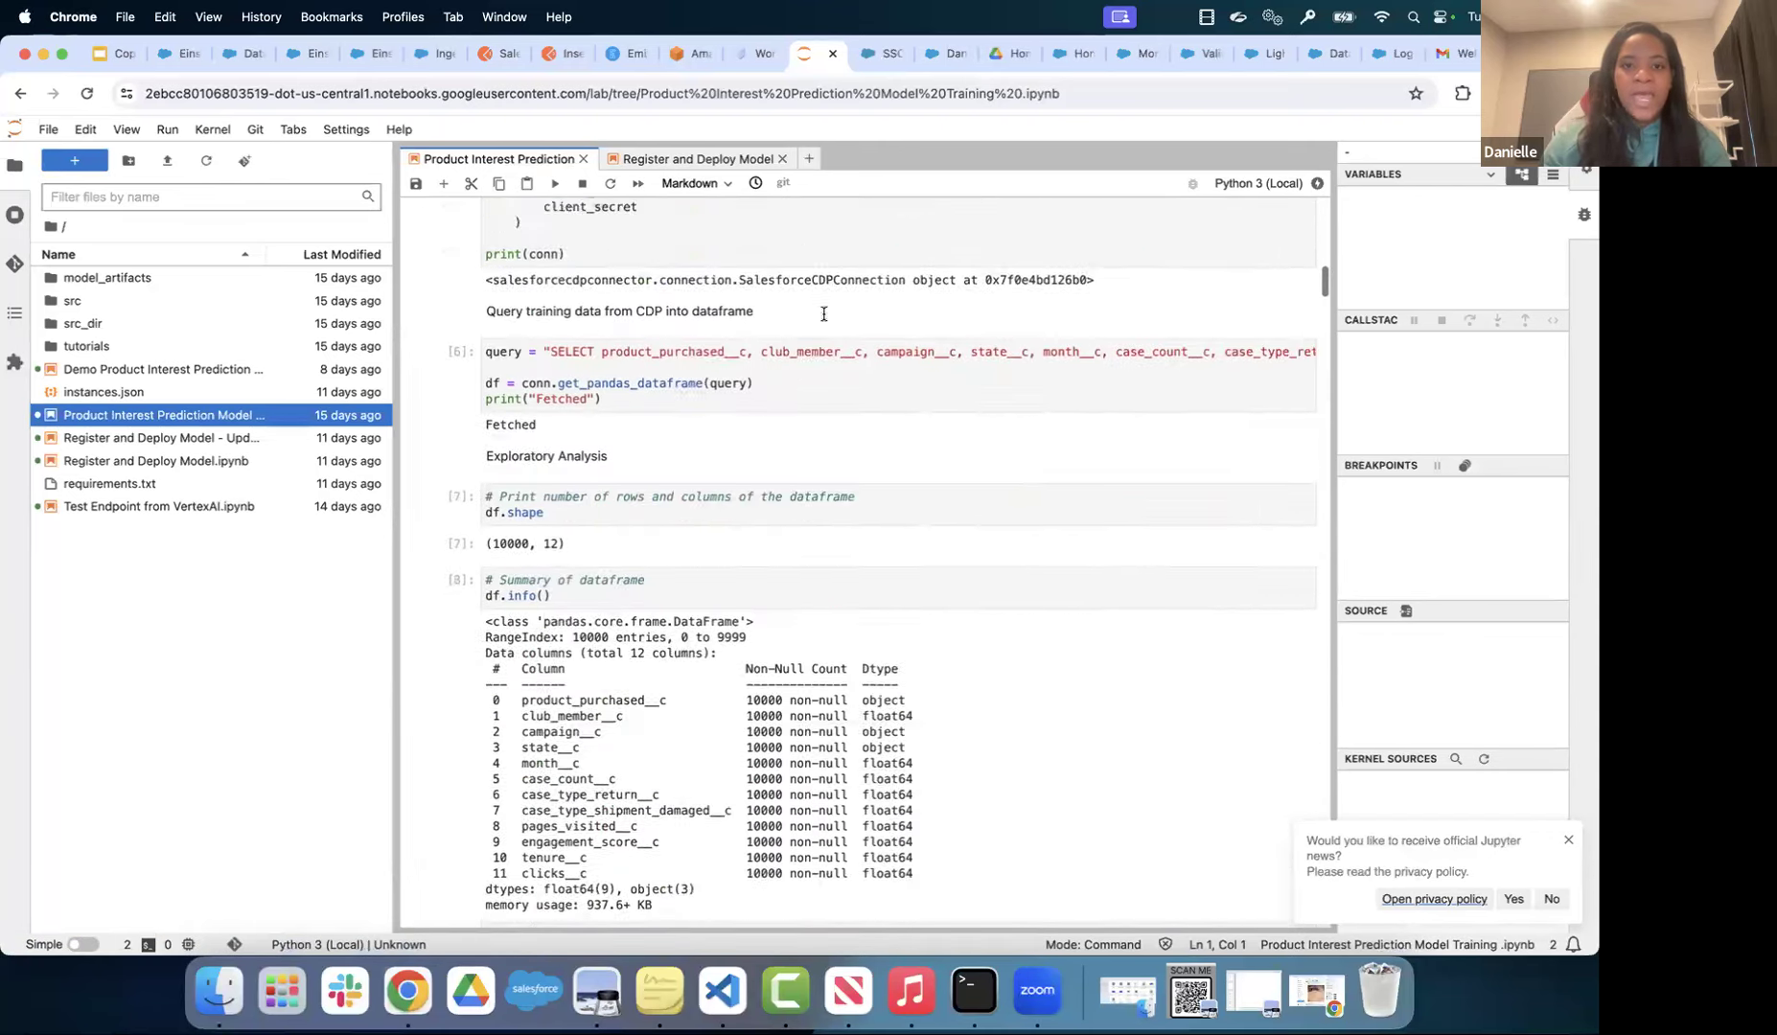
scroll(824, 315, "right", 3)
scroll(823, 314, "left", 3)
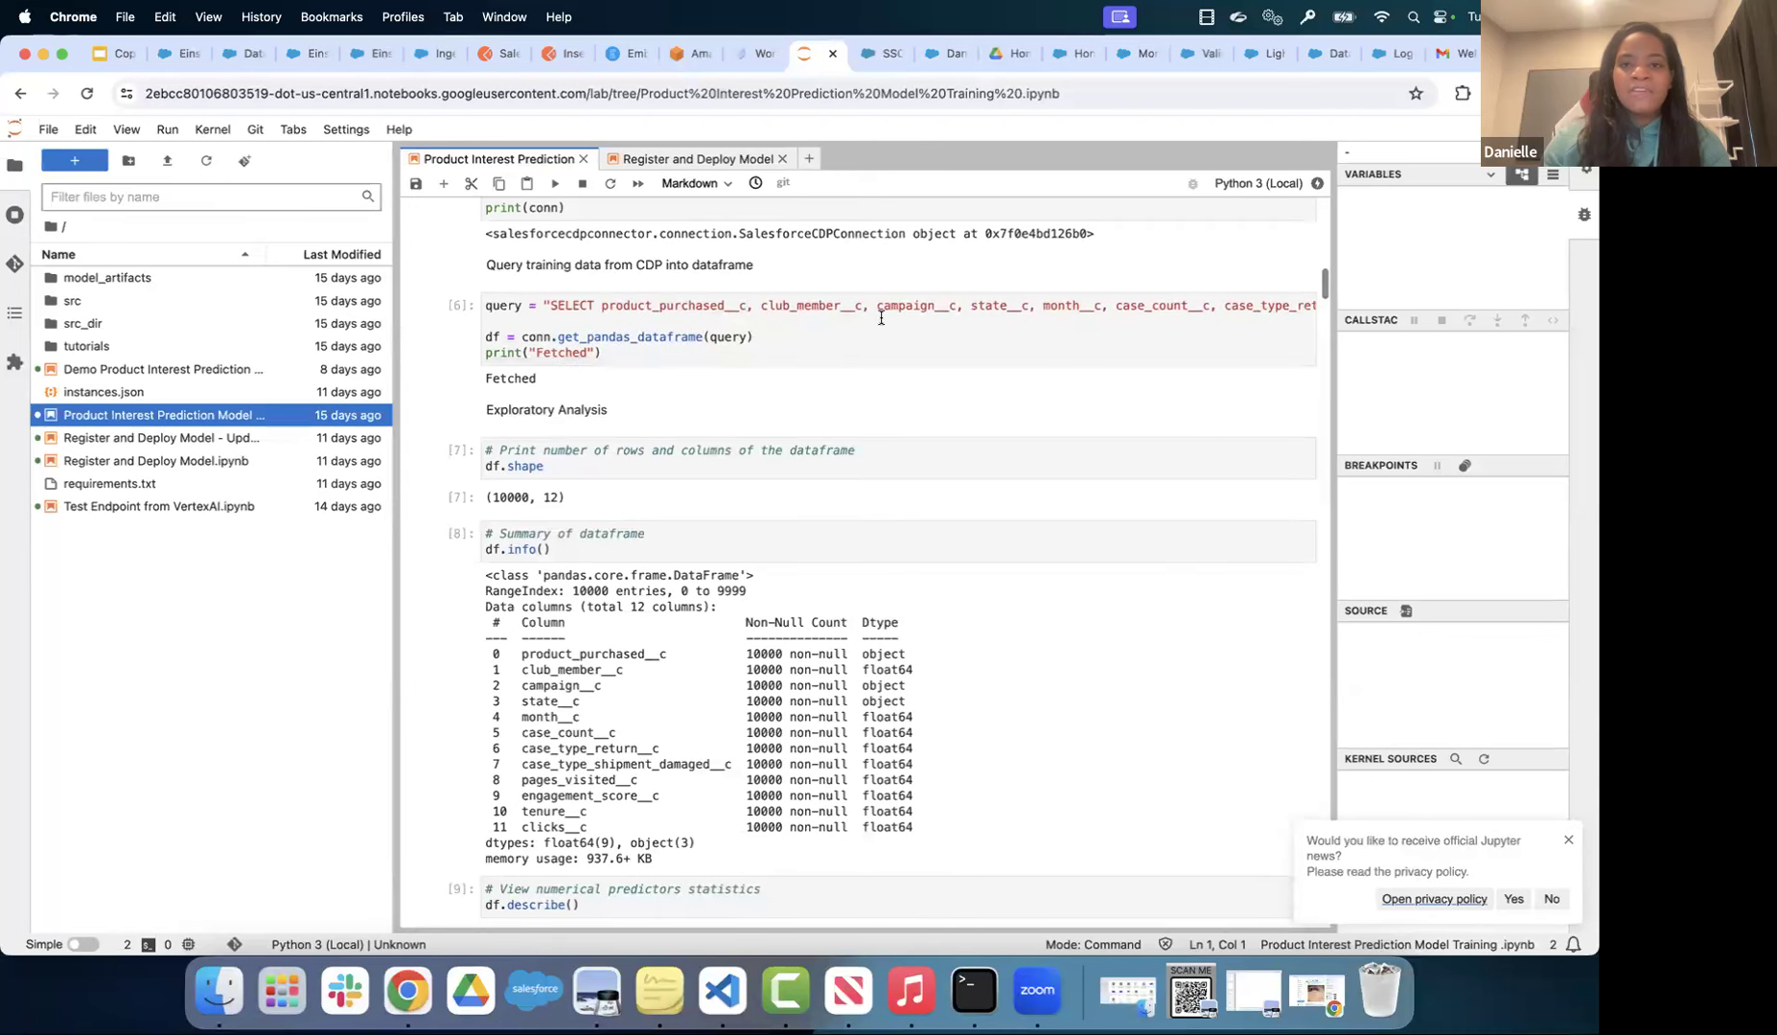
scroll(879, 319, "right", 5)
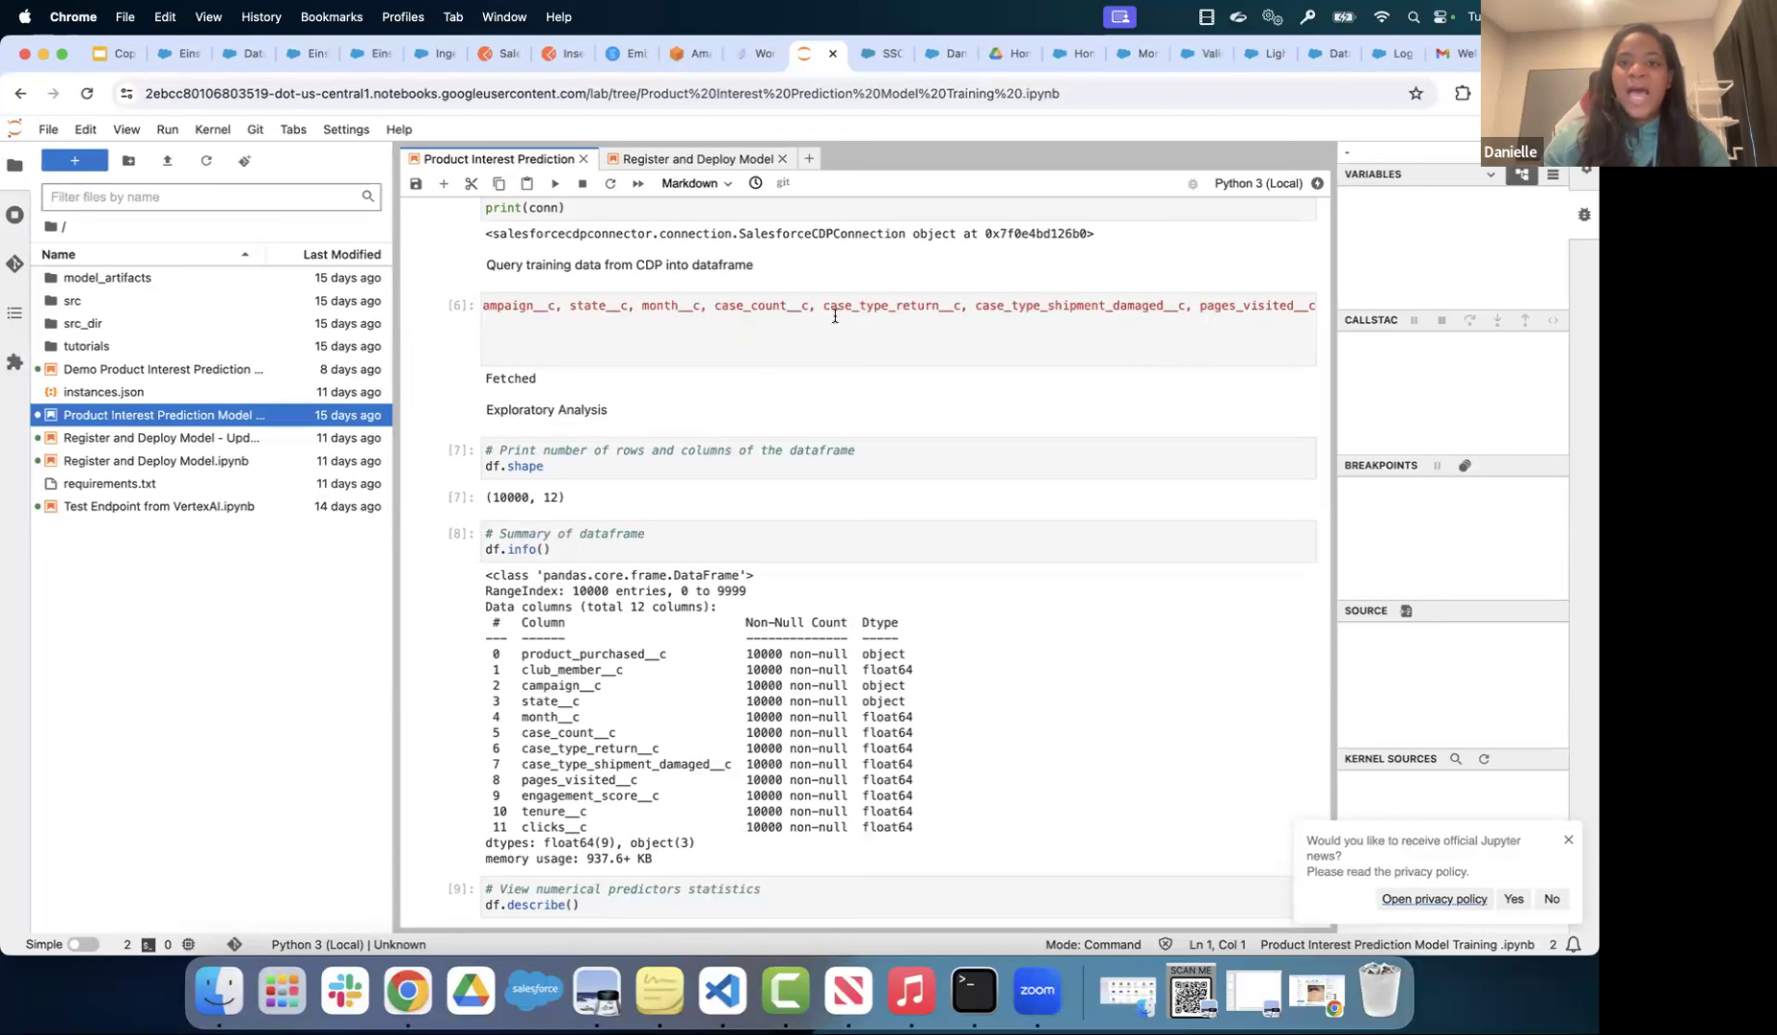
scroll(907, 317, "right", 4)
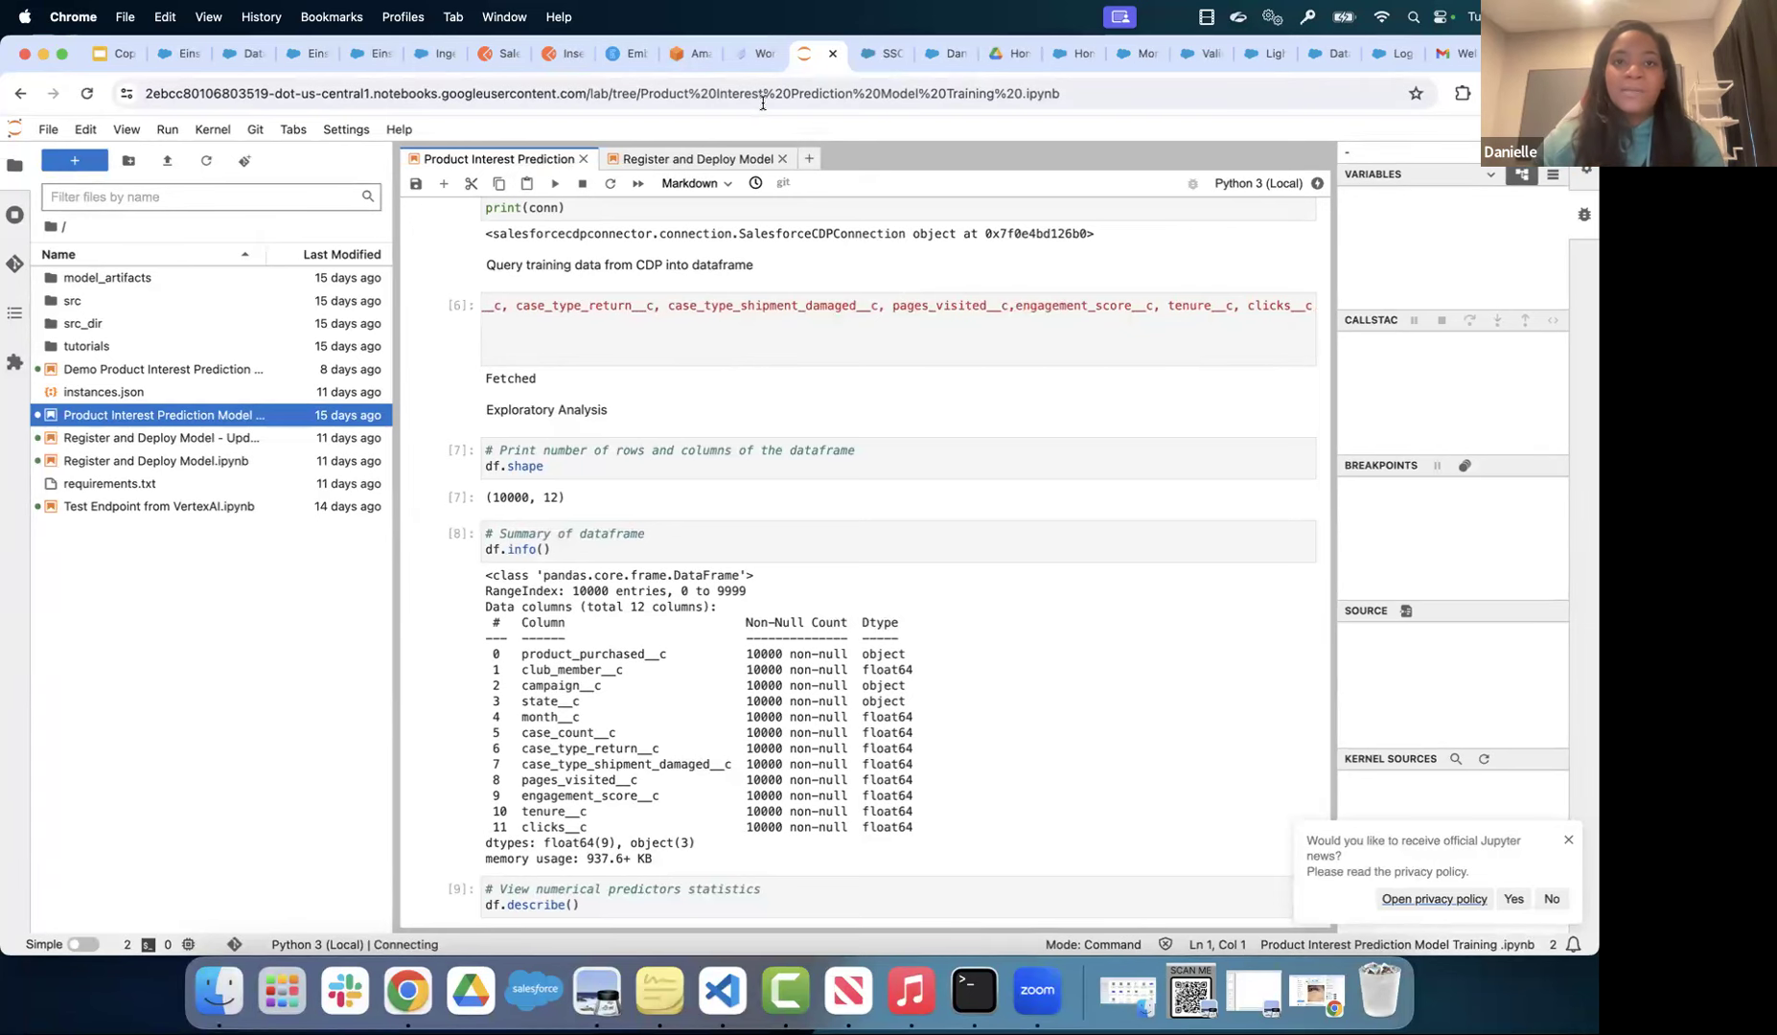
left_click(758, 54)
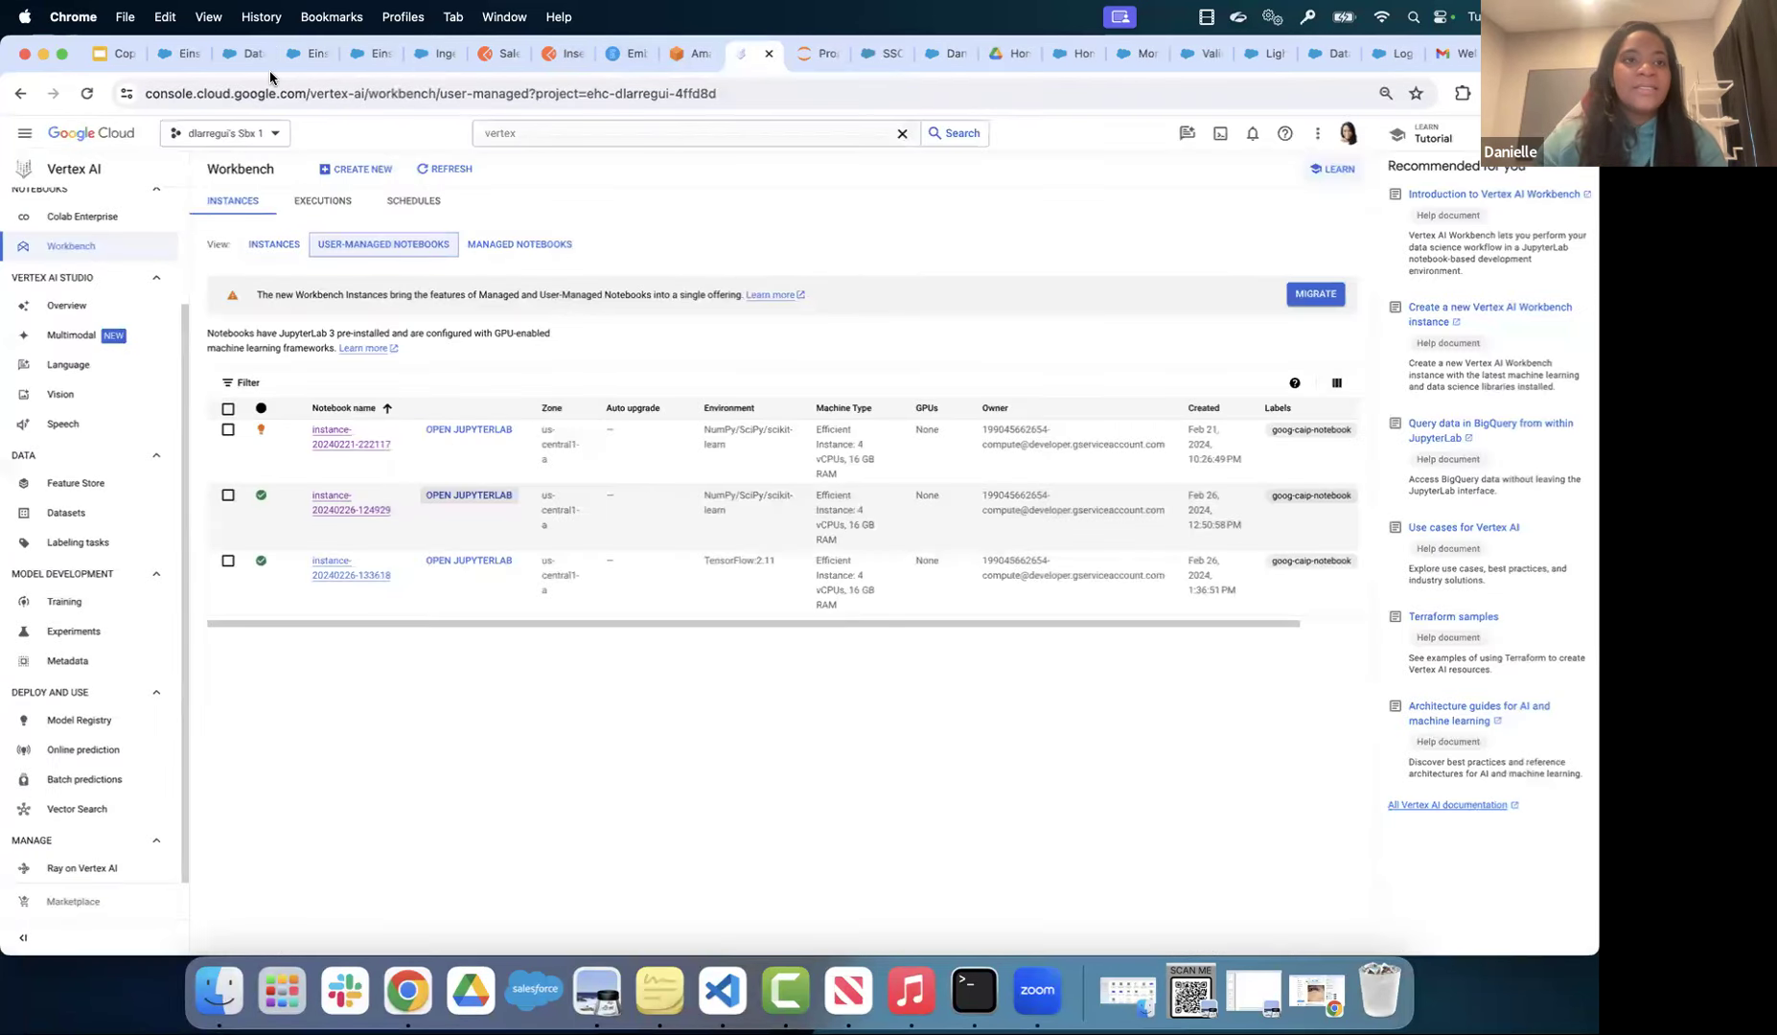
- Scroll through the productinterest prediction rows in Data Explorer, then present the deck from slide 17, Demo
left_click(242, 58)
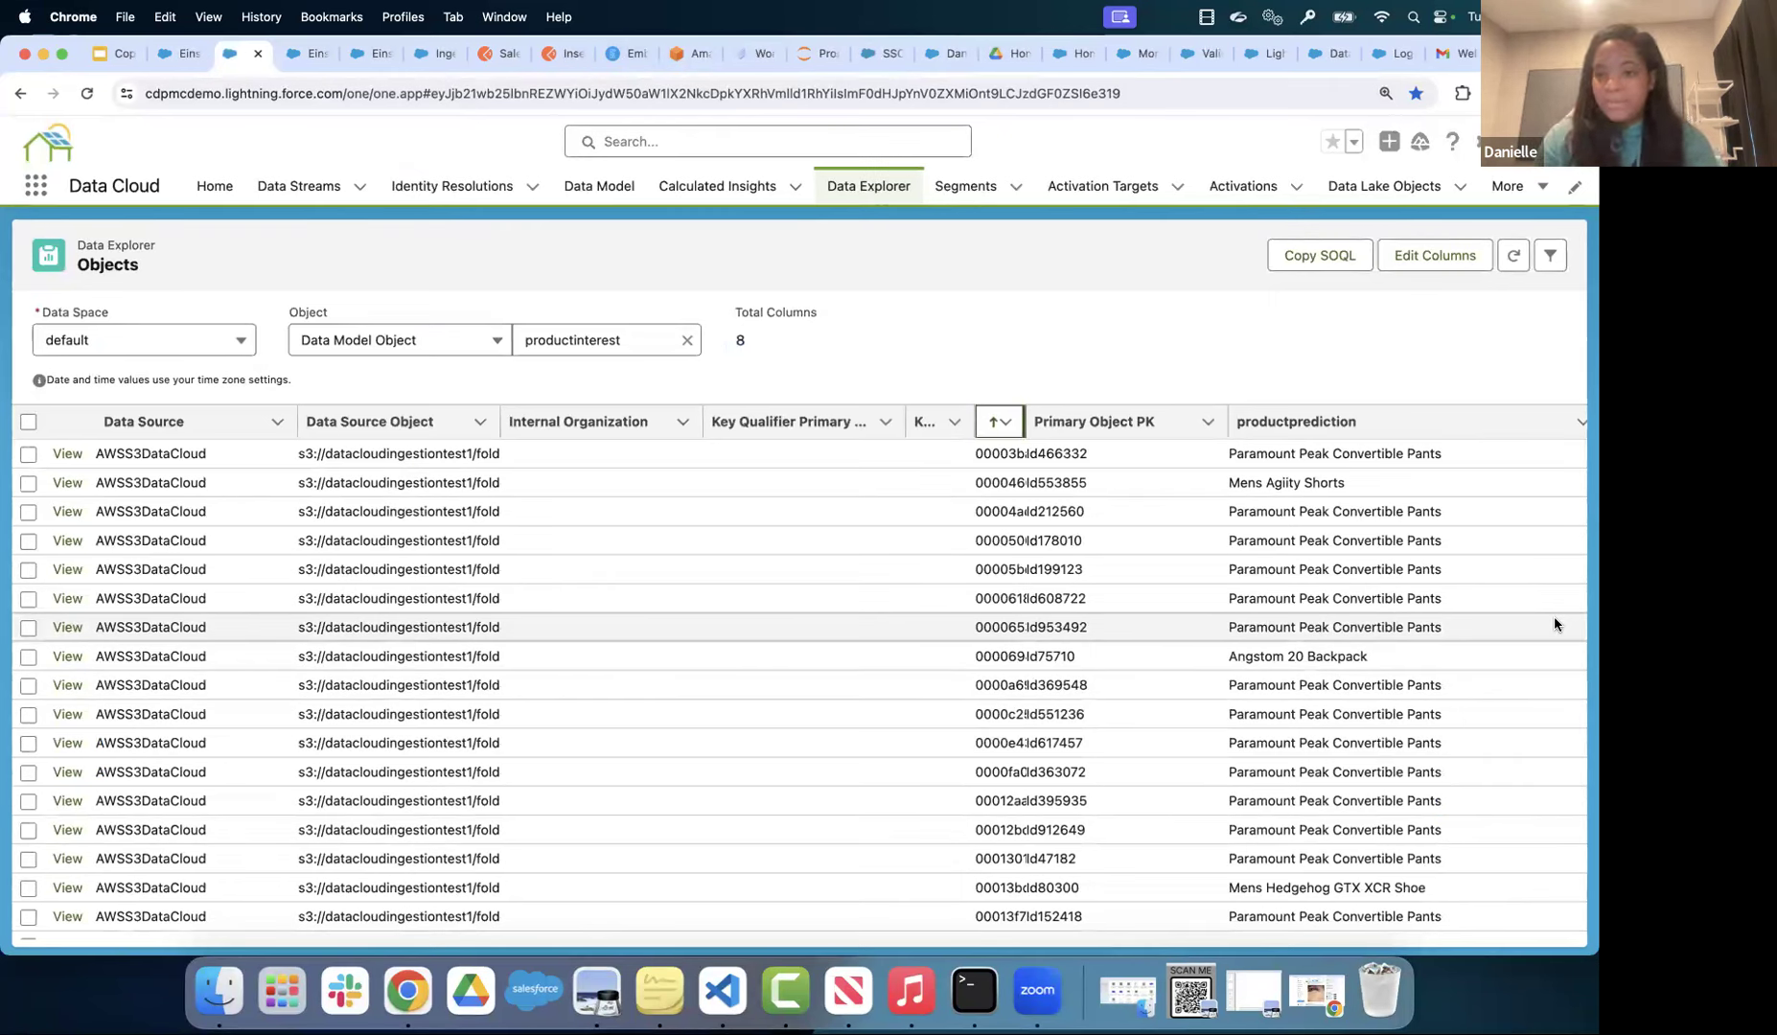
scroll(1483, 618, "down", 1)
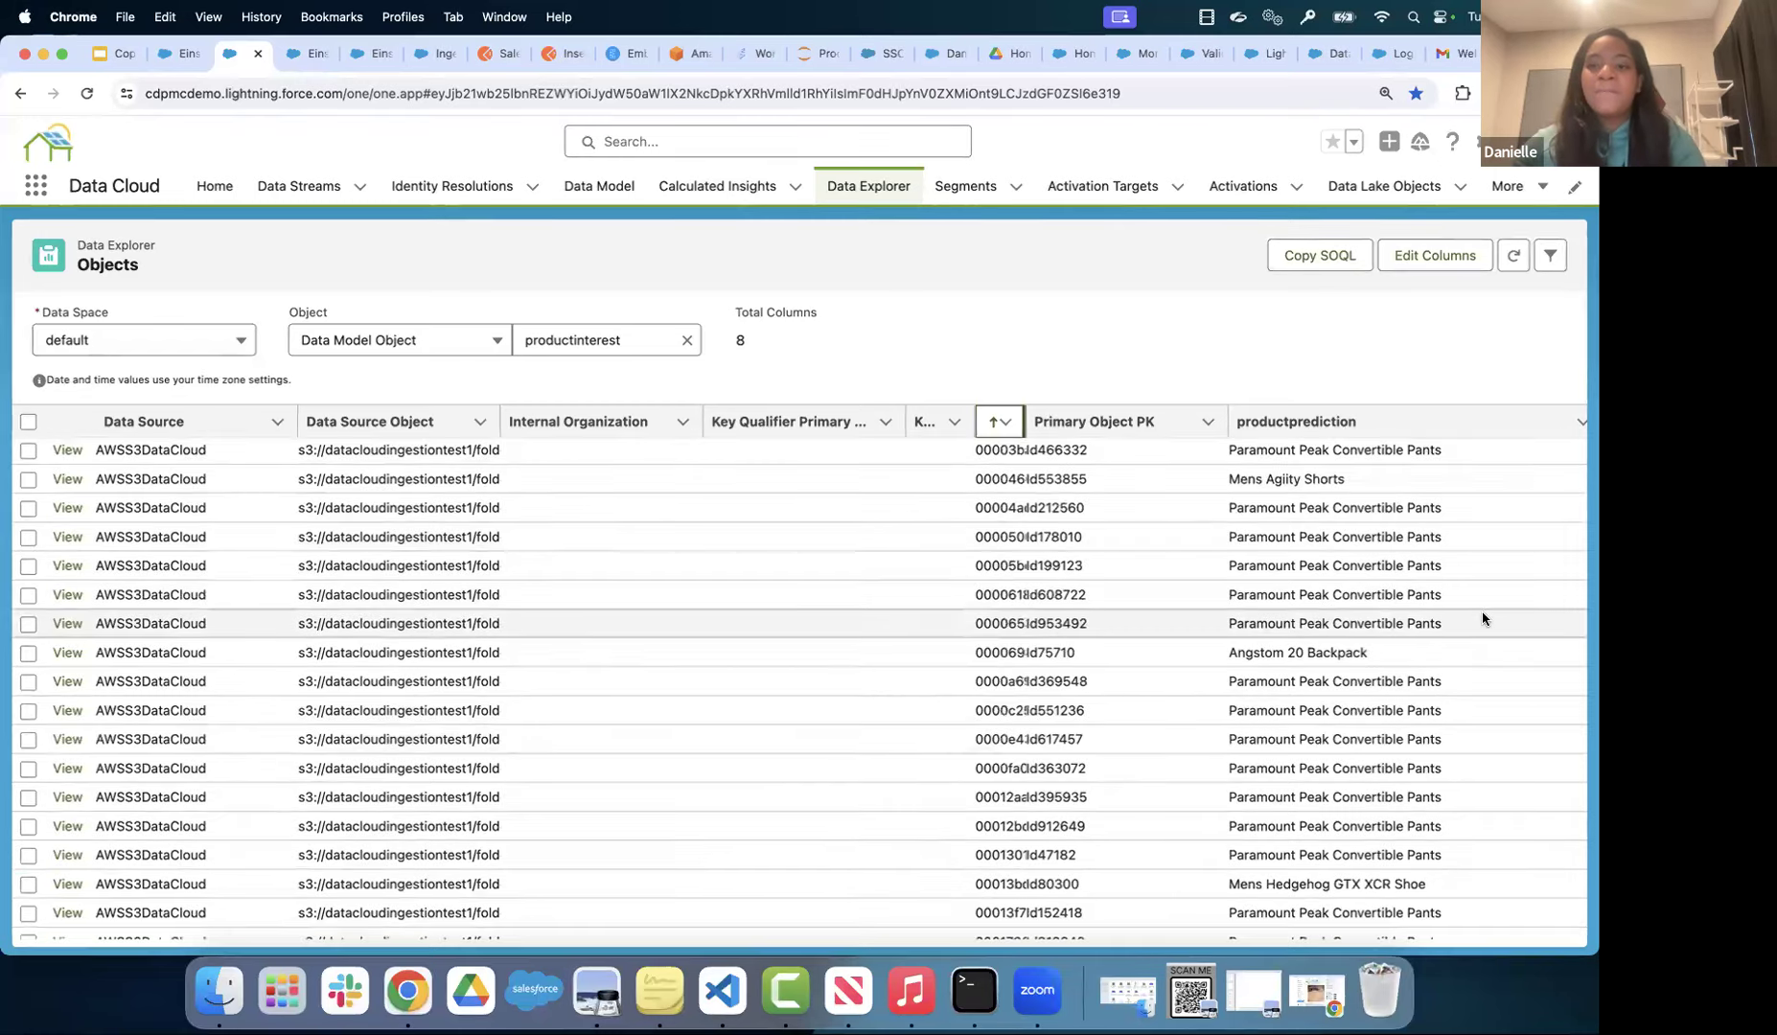
scroll(1483, 618, "down", 8)
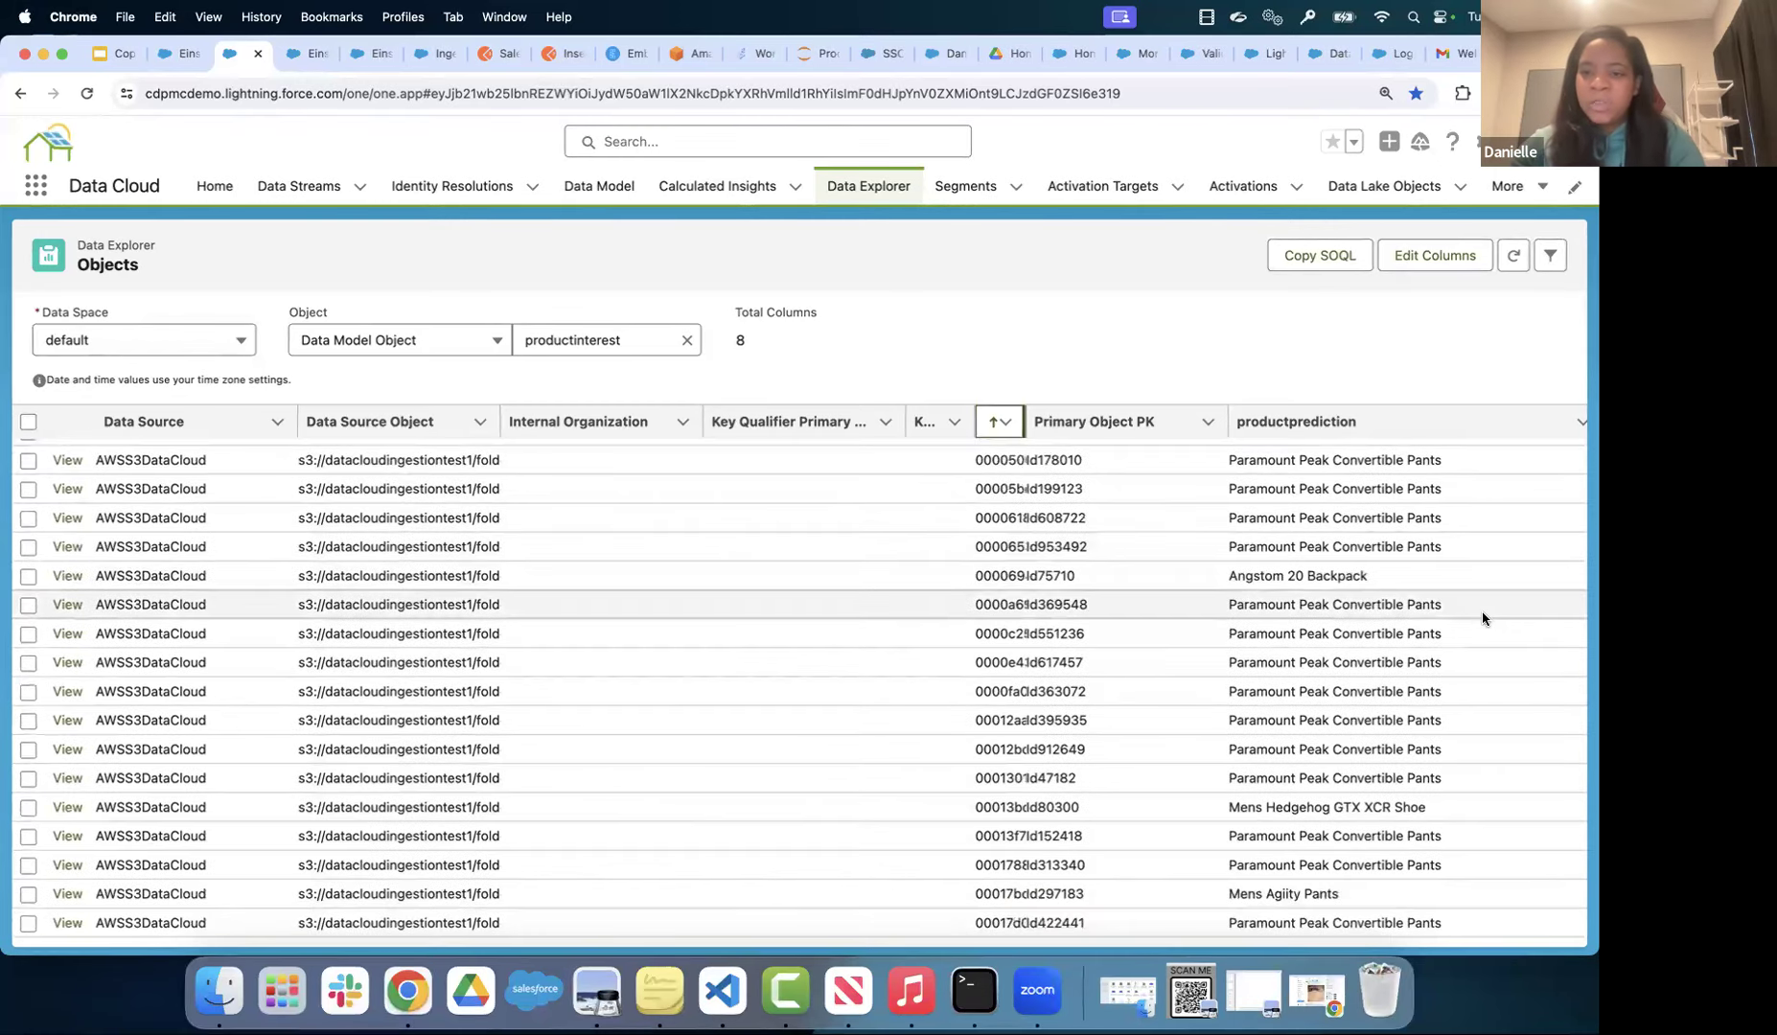
scroll(1483, 618, "down", 15)
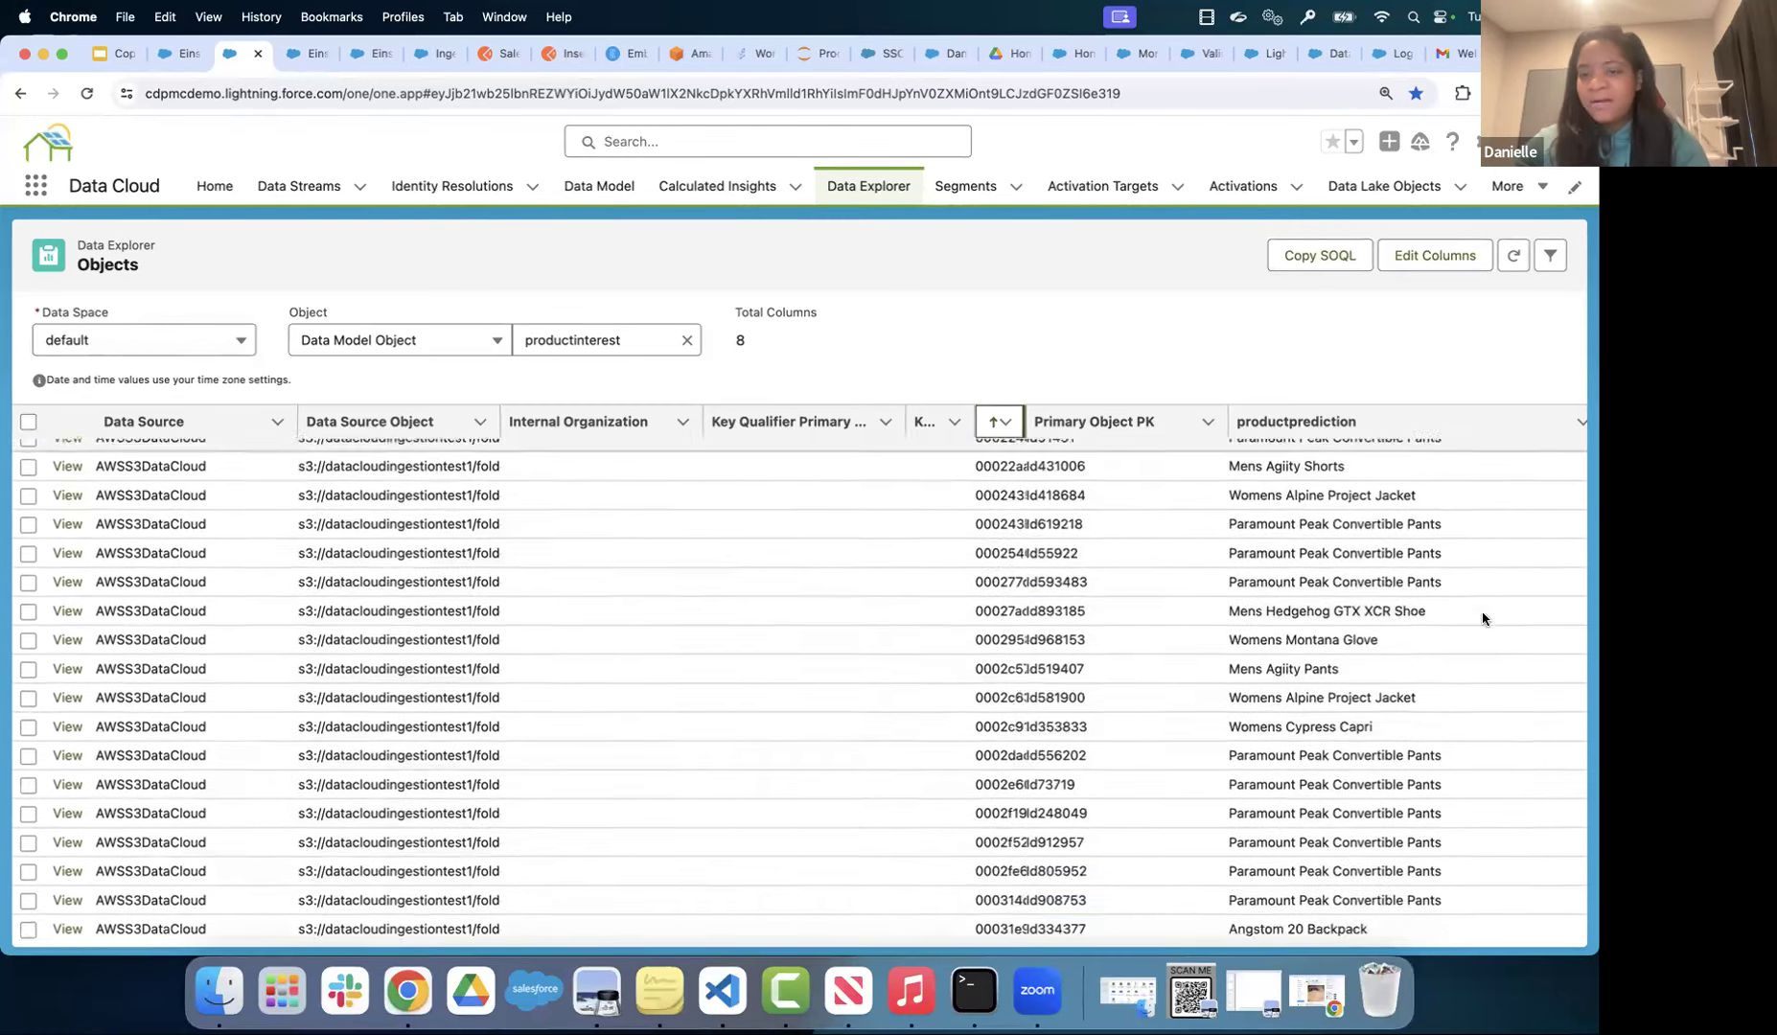
scroll(1482, 618, "down", 20)
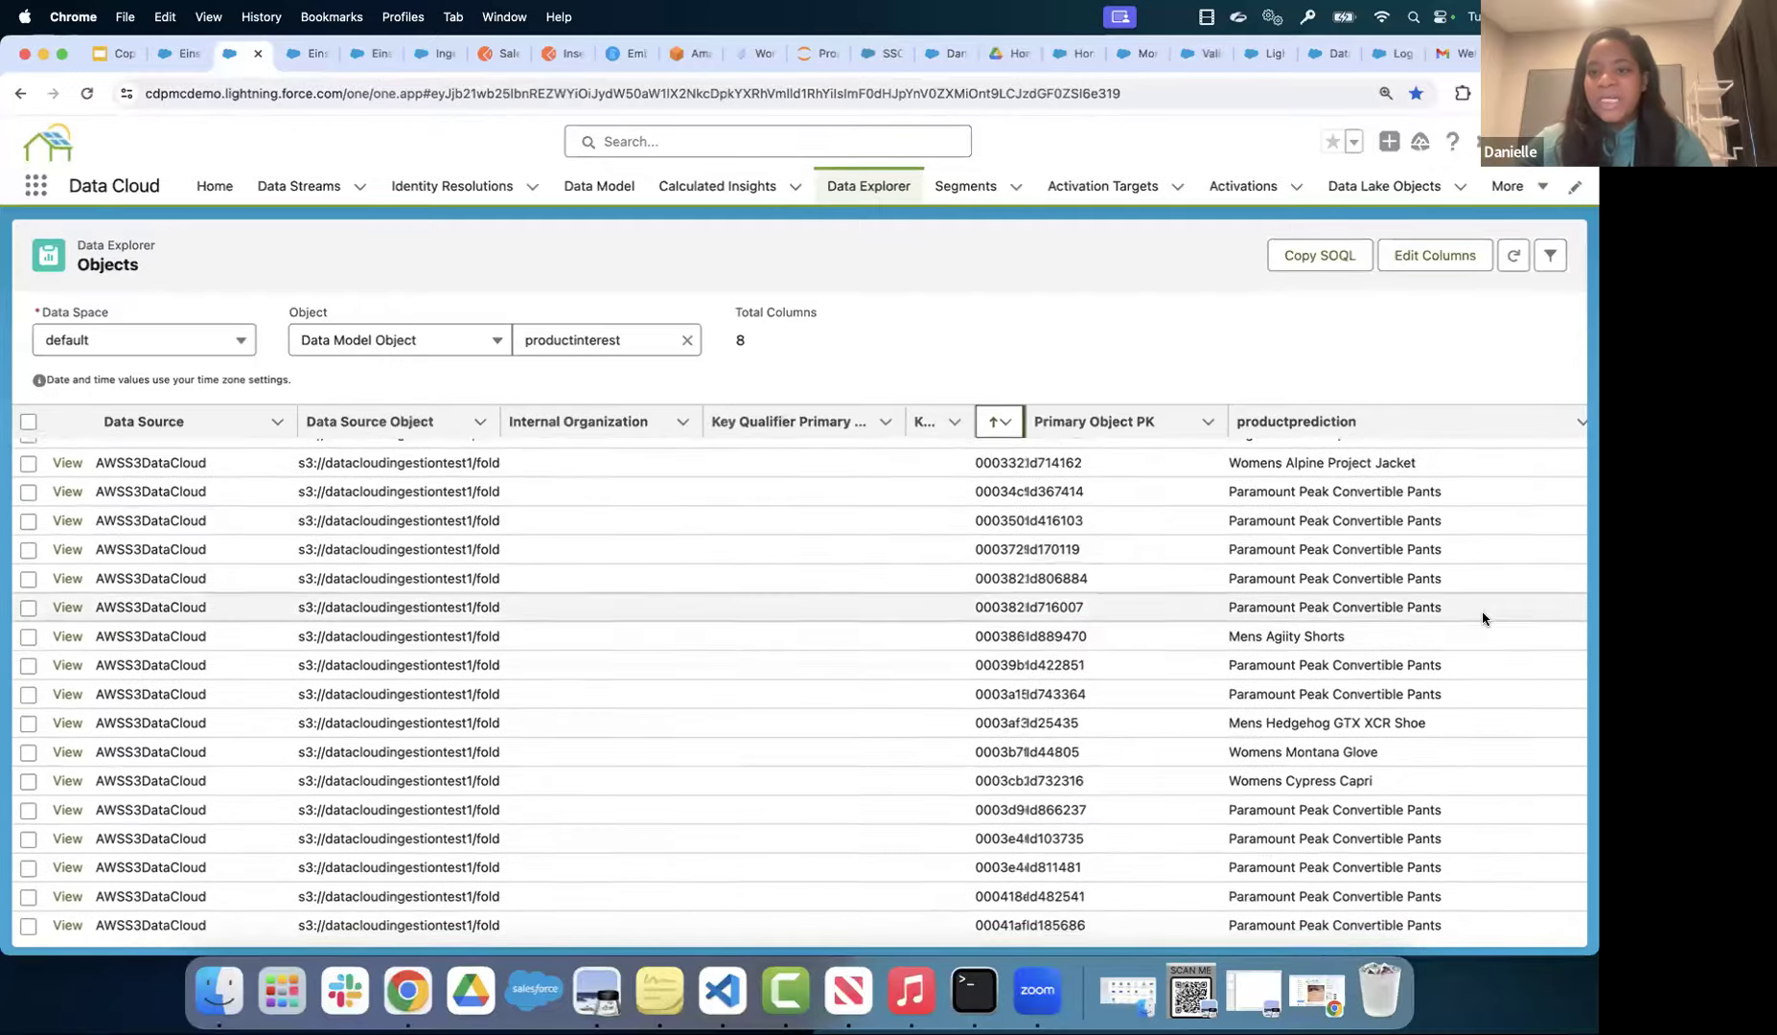
scroll(1483, 618, "down", 2)
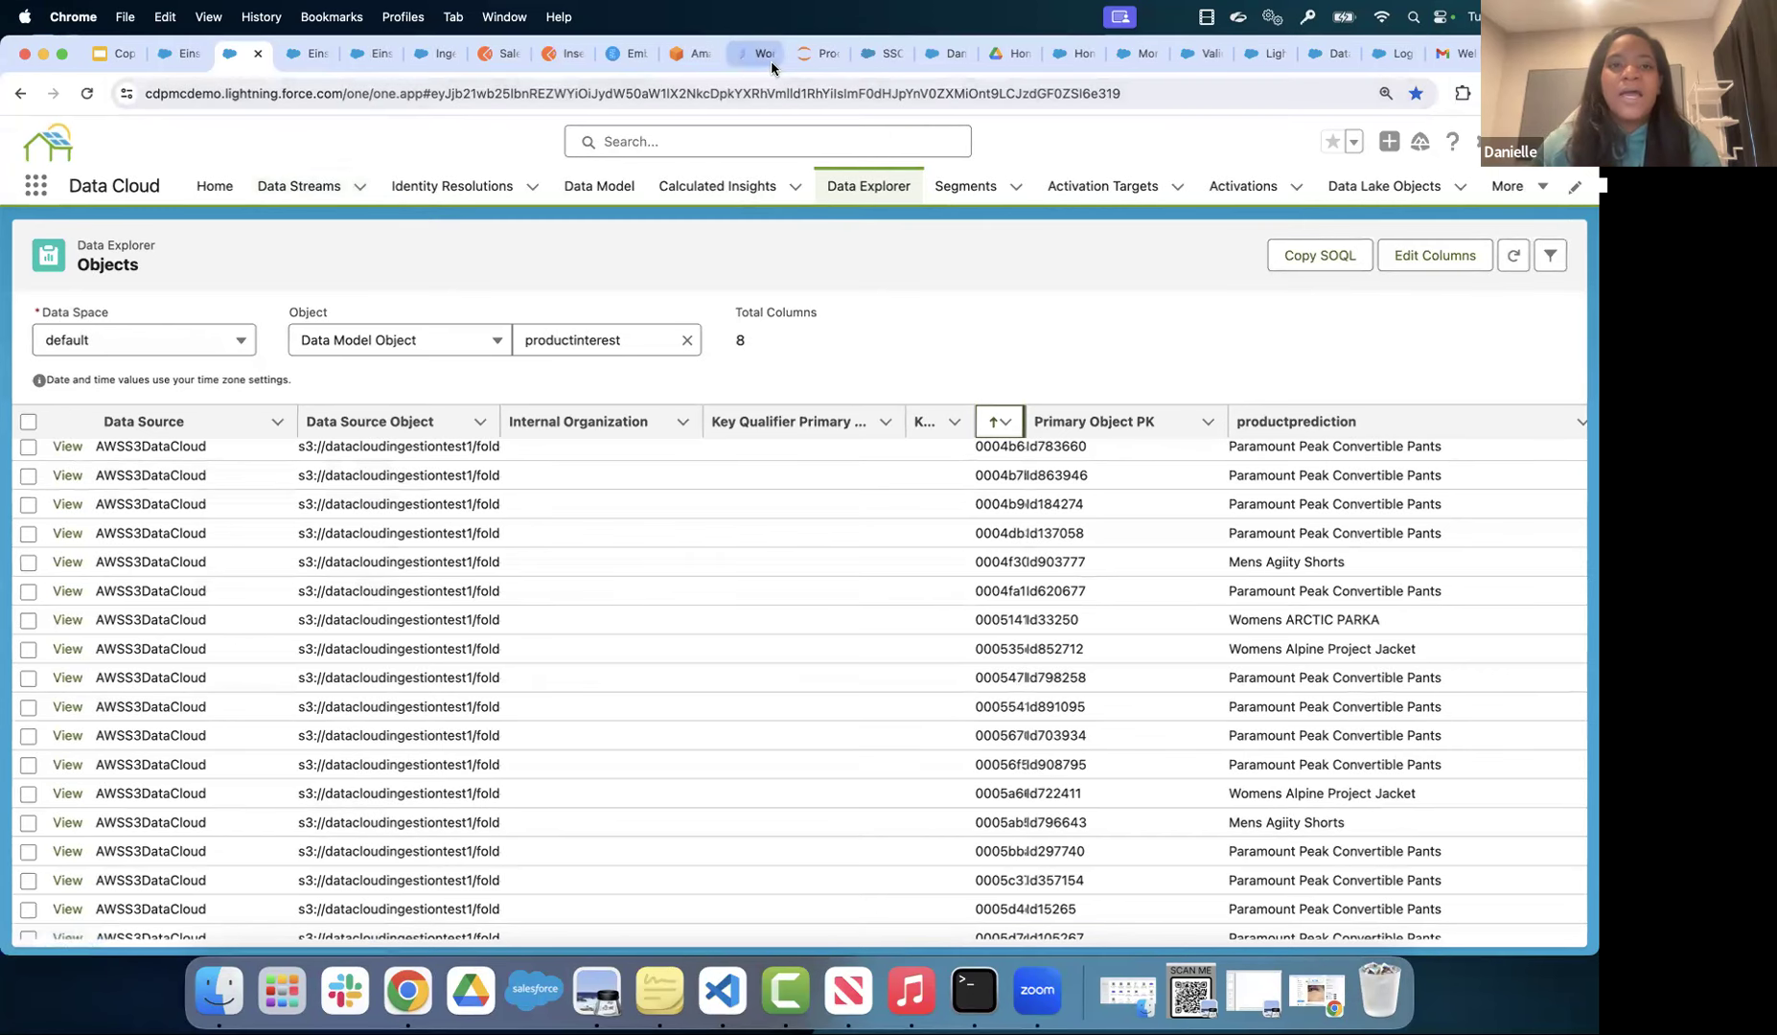
left_click(103, 55)
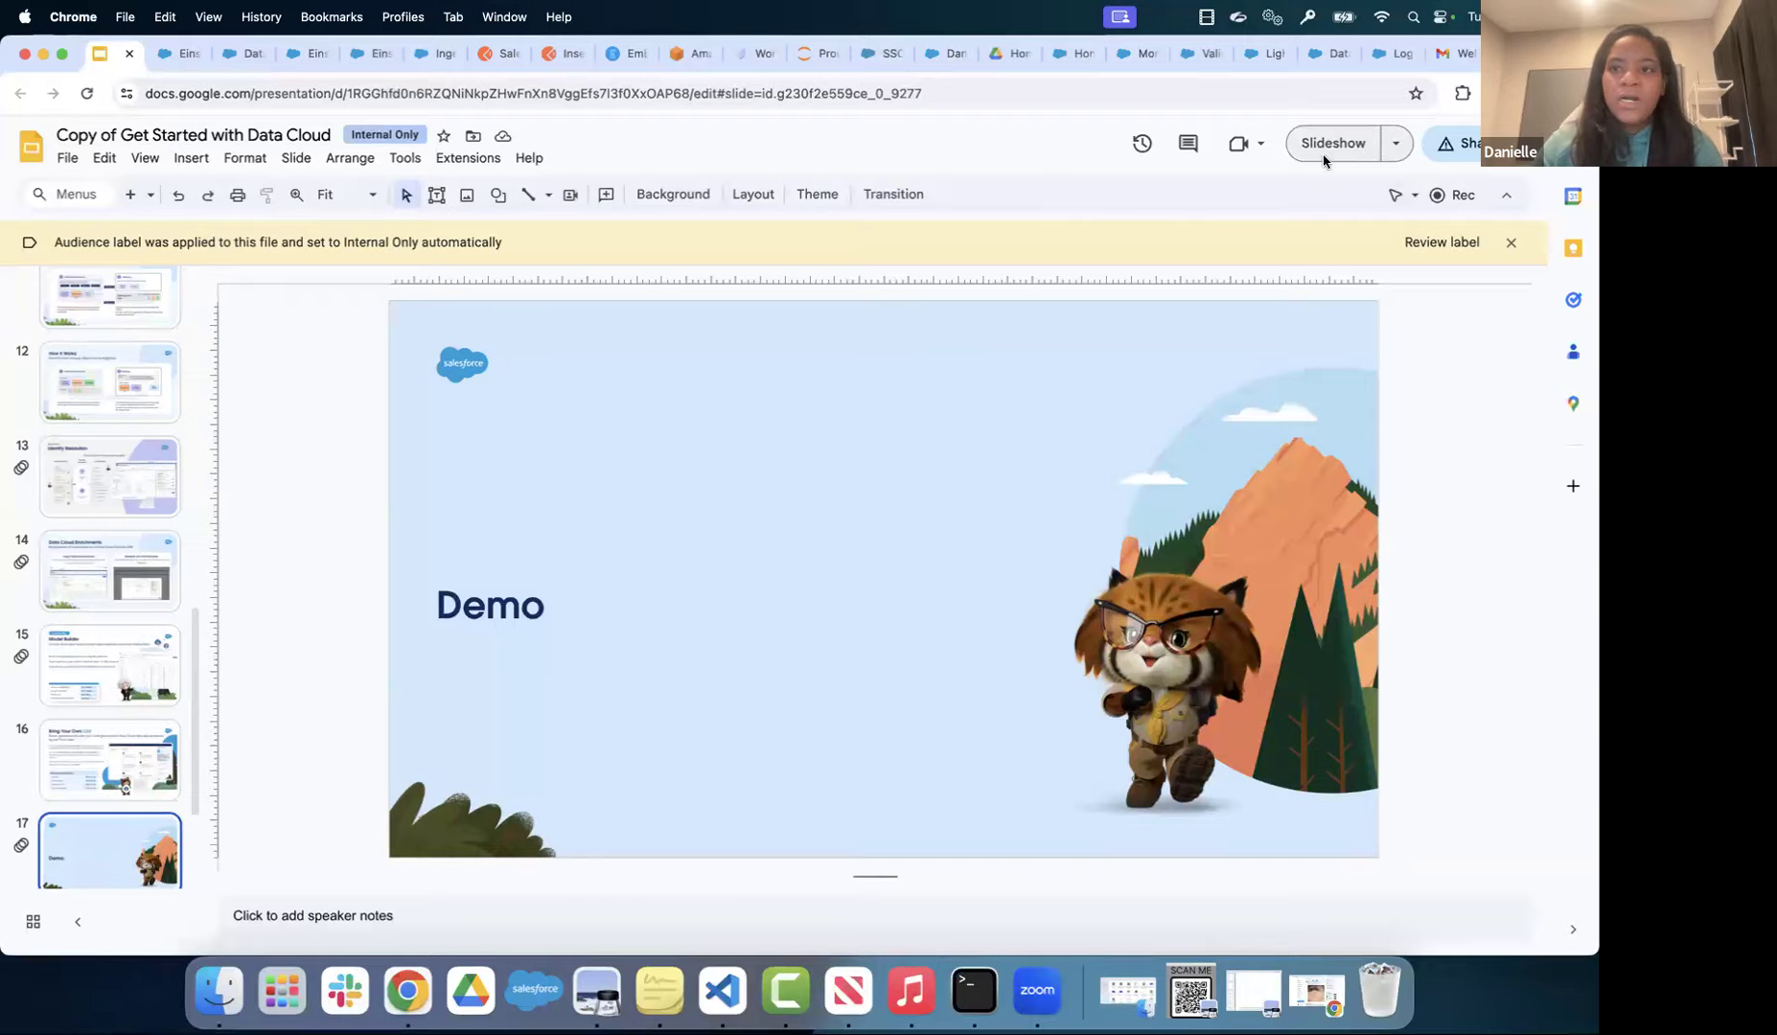
left_click(1324, 144)
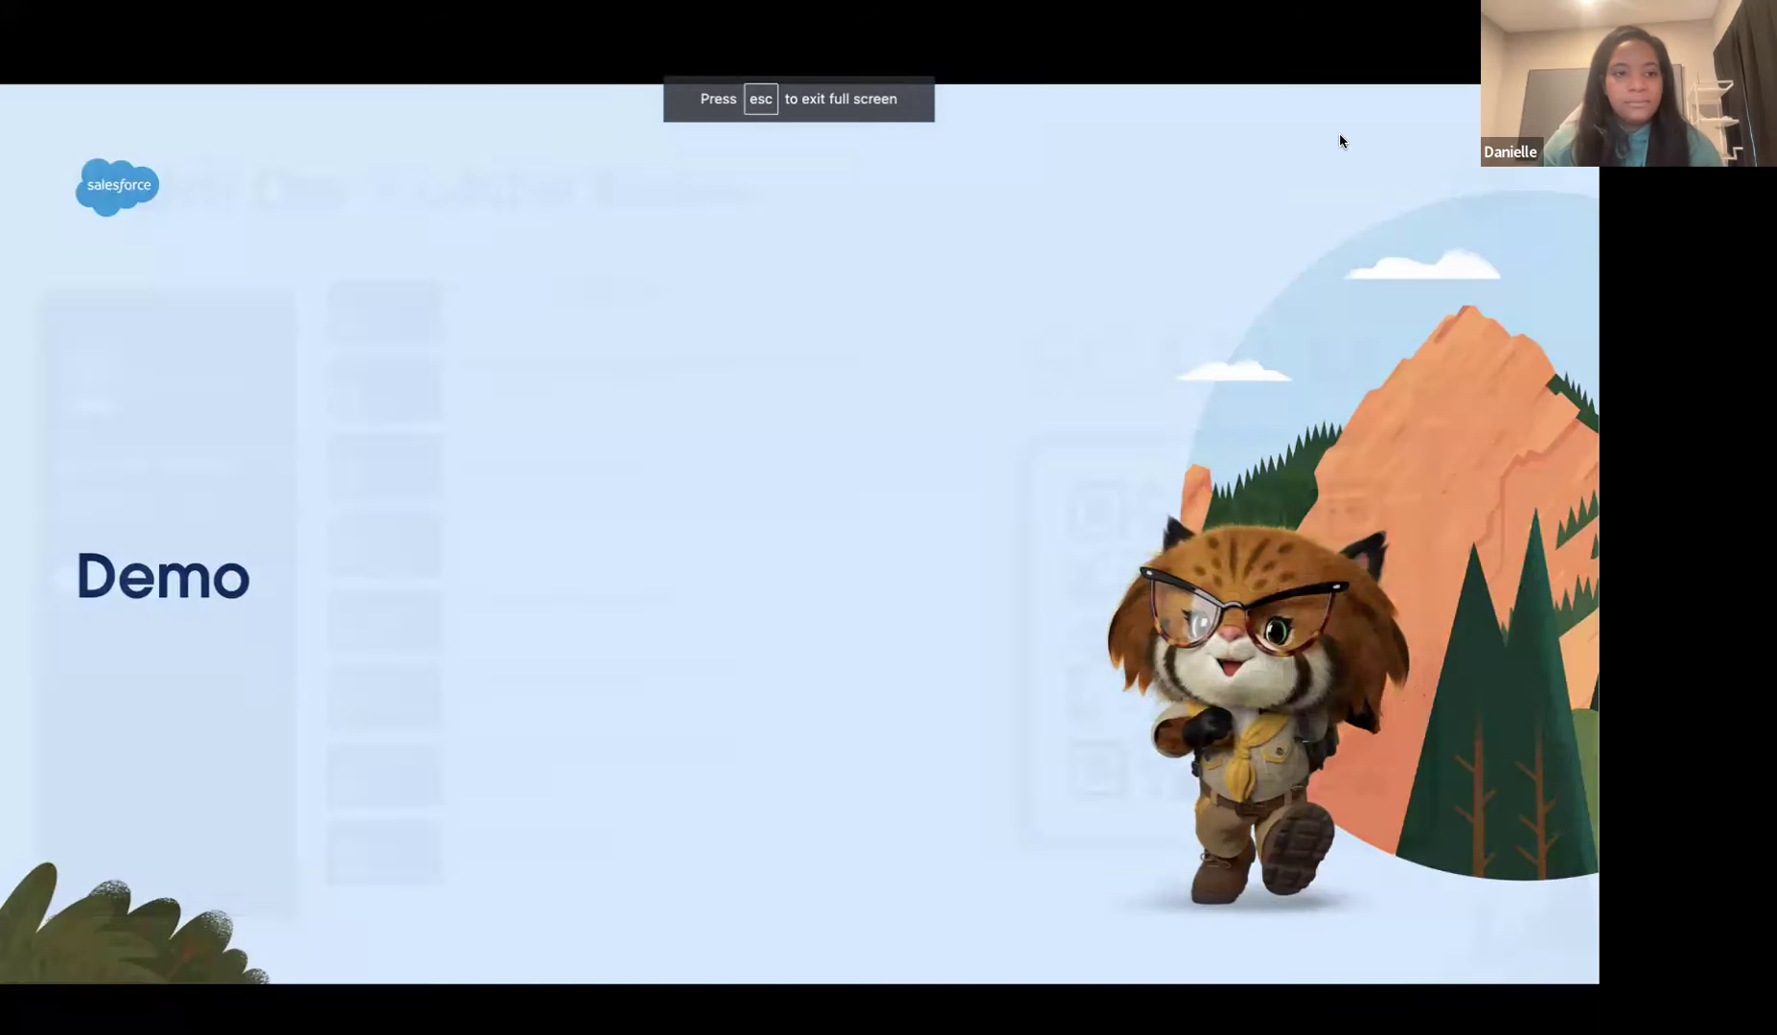